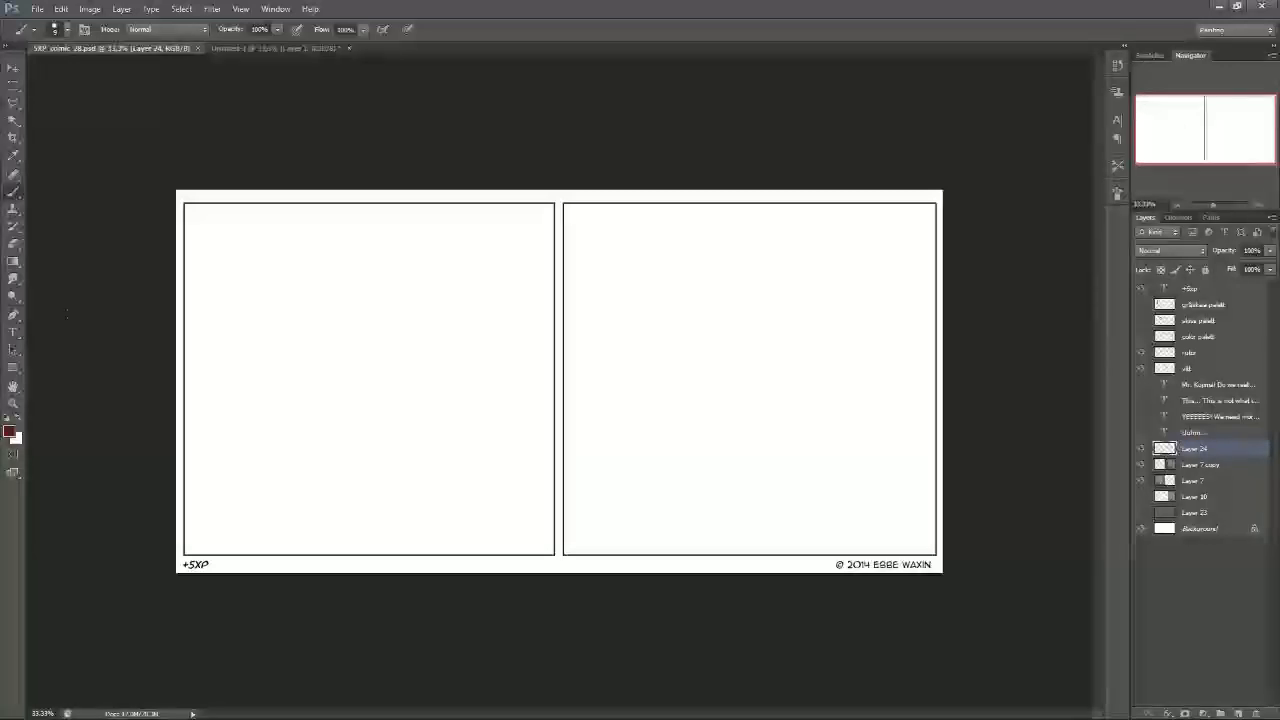
Step: Set the foreground colour to a slightly more saturated dark red for sketching
click(10, 433)
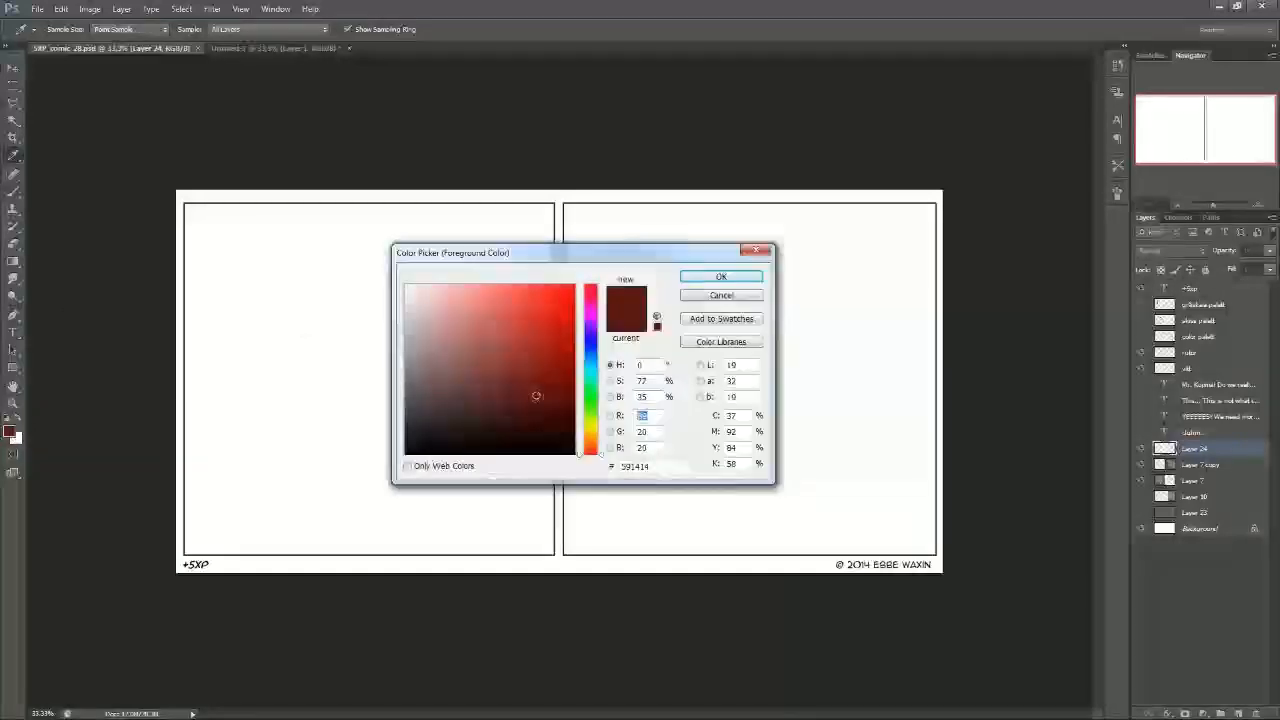
click(542, 391)
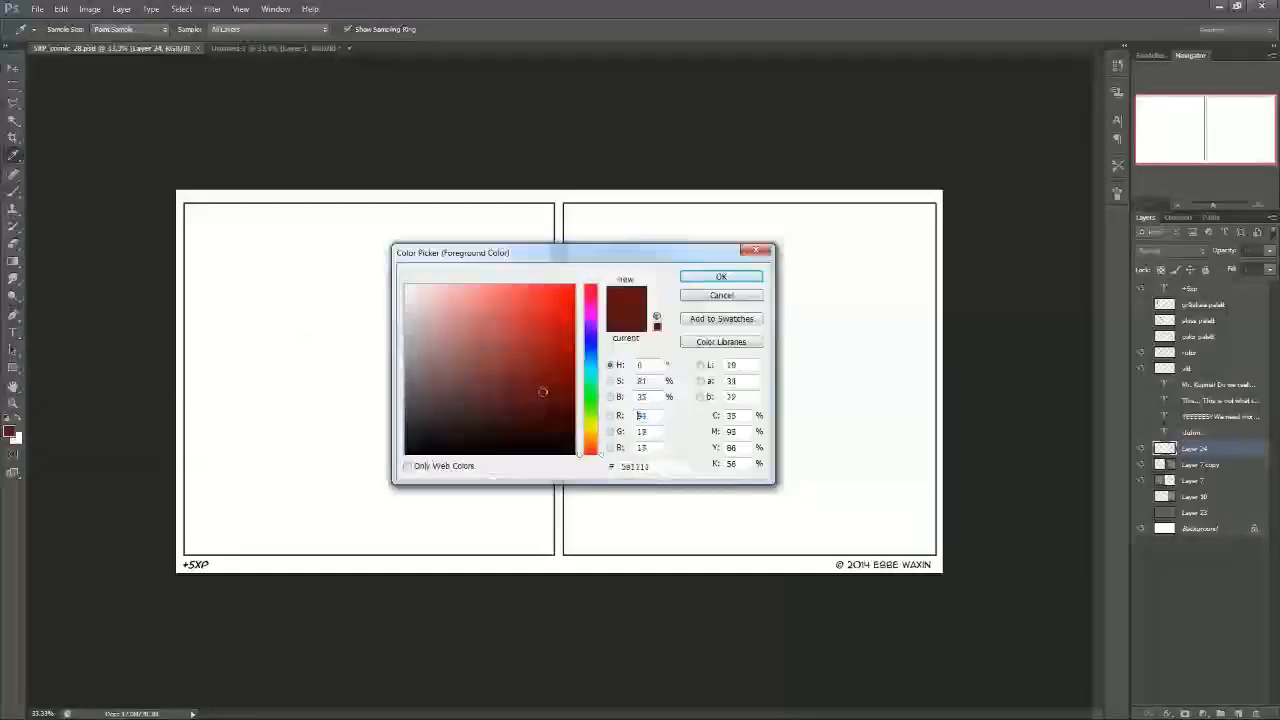
click(720, 277)
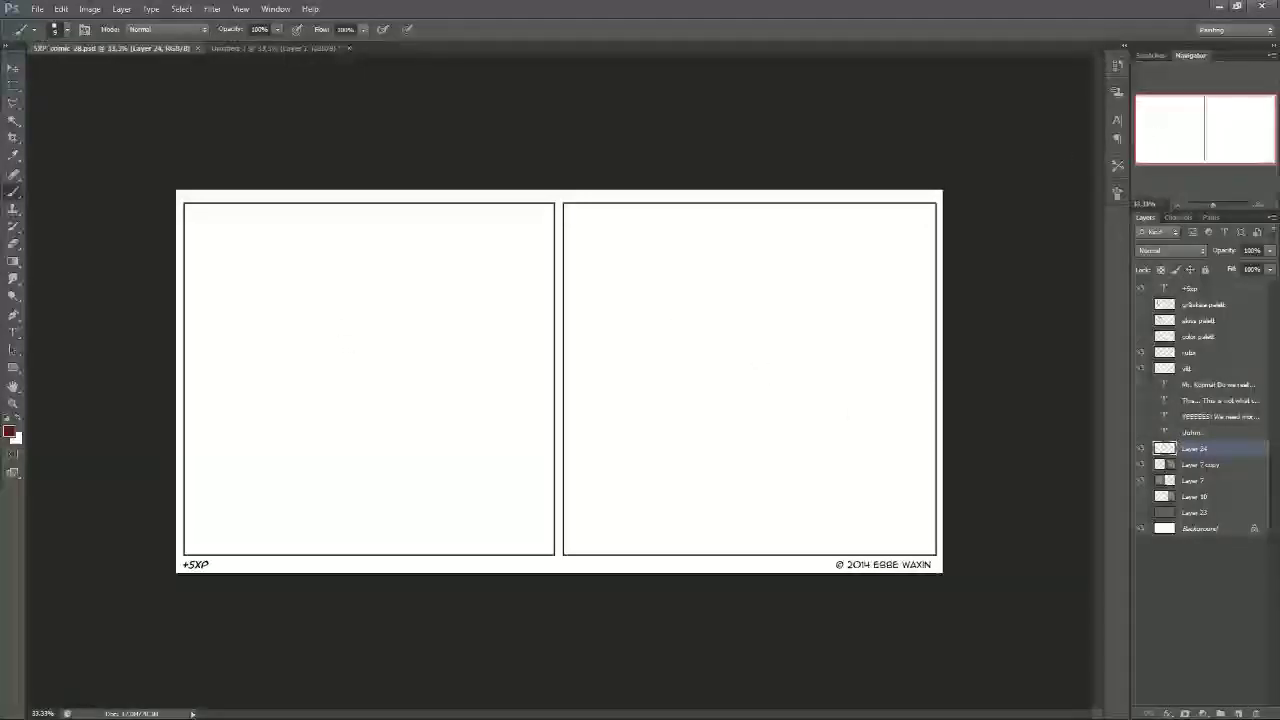
Step: Sketch a character's rounded head with loose overlapping strokes in the comic's left panel
drag(327, 297, 331, 395)
drag(347, 277, 330, 382)
mouse_move(327, 306)
mouse_down()
mouse_move(377, 298)
mouse_move(354, 279)
mouse_move(428, 324)
mouse_up()
drag(334, 284, 340, 413)
mouse_move(330, 320)
mouse_down()
mouse_move(338, 422)
mouse_move(412, 400)
mouse_up()
drag(330, 292, 322, 368)
mouse_move(426, 356)
mouse_down()
mouse_move(421, 407)
mouse_move(336, 428)
mouse_up()
mouse_move(322, 312)
mouse_down()
mouse_move(336, 418)
mouse_move(314, 374)
mouse_up()
drag(376, 282, 428, 304)
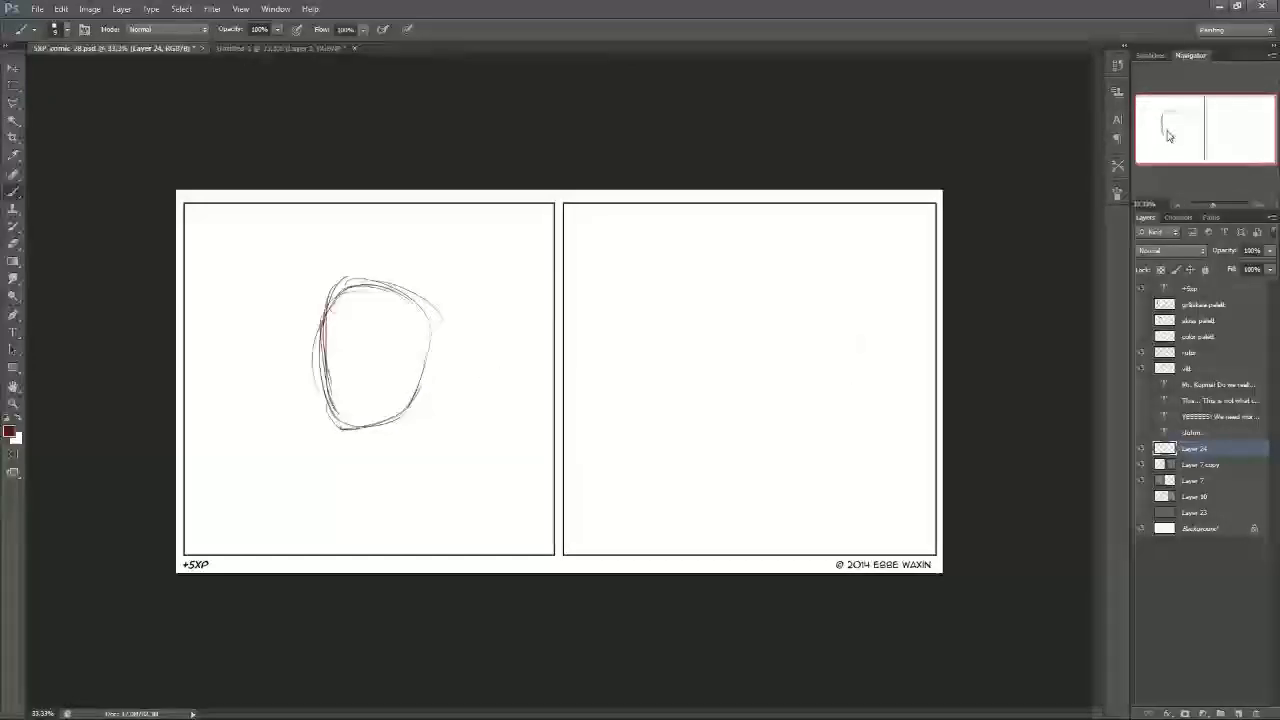
key(ctrl+plus)
drag(1182, 127, 1161, 131)
mouse_move(411, 256)
mouse_down()
mouse_move(398, 228)
mouse_move(254, 232)
mouse_move(268, 213)
mouse_move(250, 381)
mouse_up()
drag(238, 298, 268, 408)
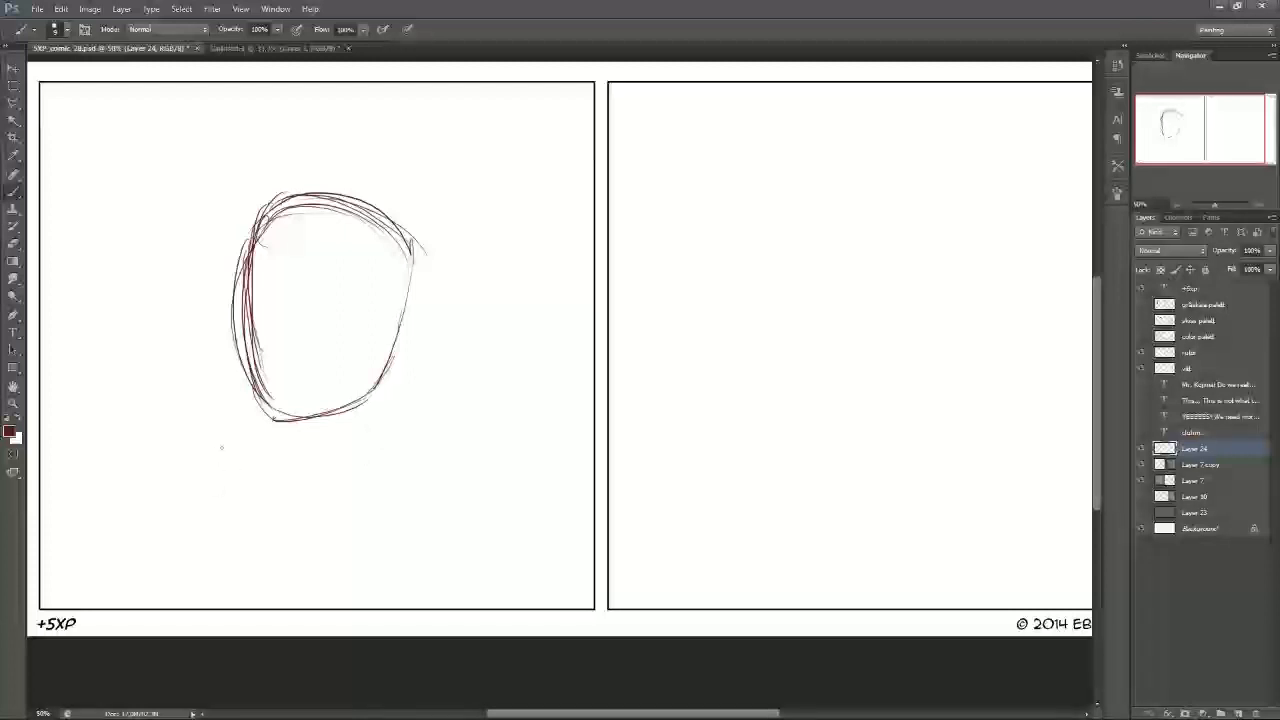
Step: Sketch both sides of the torso below the head down to the panel border, redrawing the right side closer in
mouse_move(220, 447)
mouse_down()
mouse_move(189, 606)
mouse_move(186, 588)
mouse_up()
drag(215, 478, 180, 607)
drag(387, 446, 399, 607)
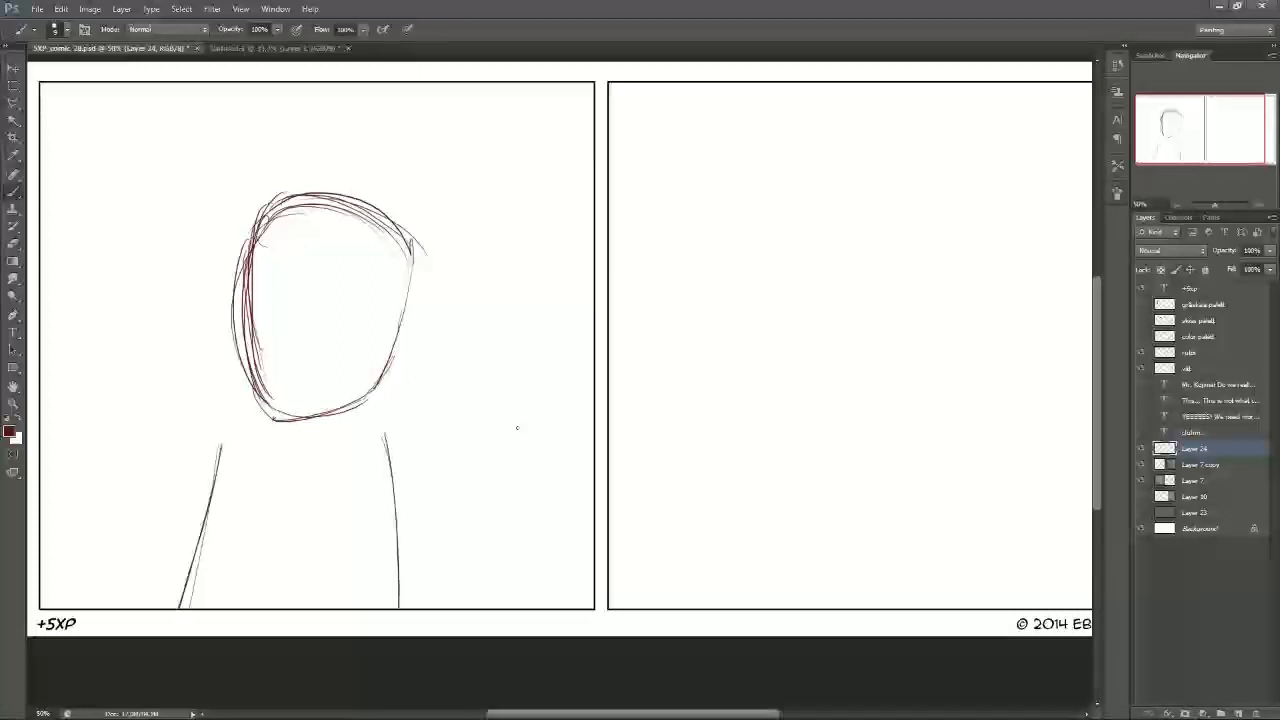
key(ctrl+z)
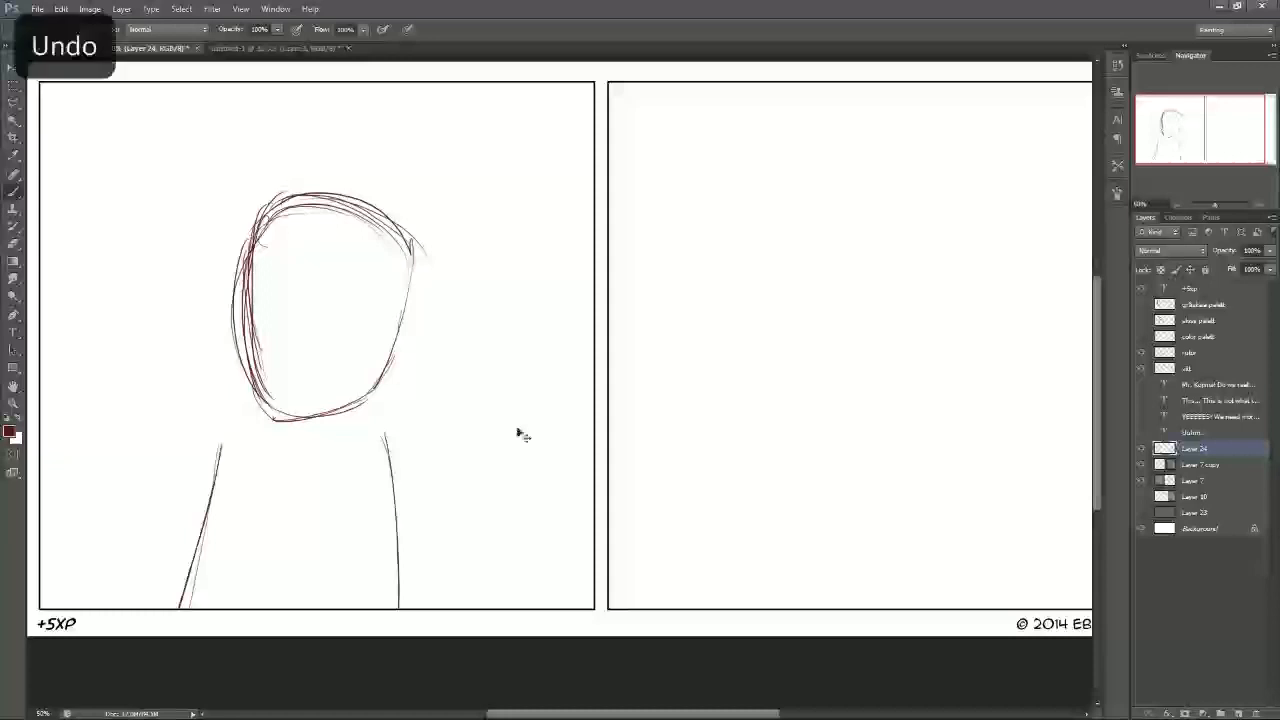
key(ctrl+z)
mouse_move(377, 431)
mouse_down()
mouse_move(381, 607)
mouse_move(382, 556)
mouse_up()
drag(382, 488, 389, 608)
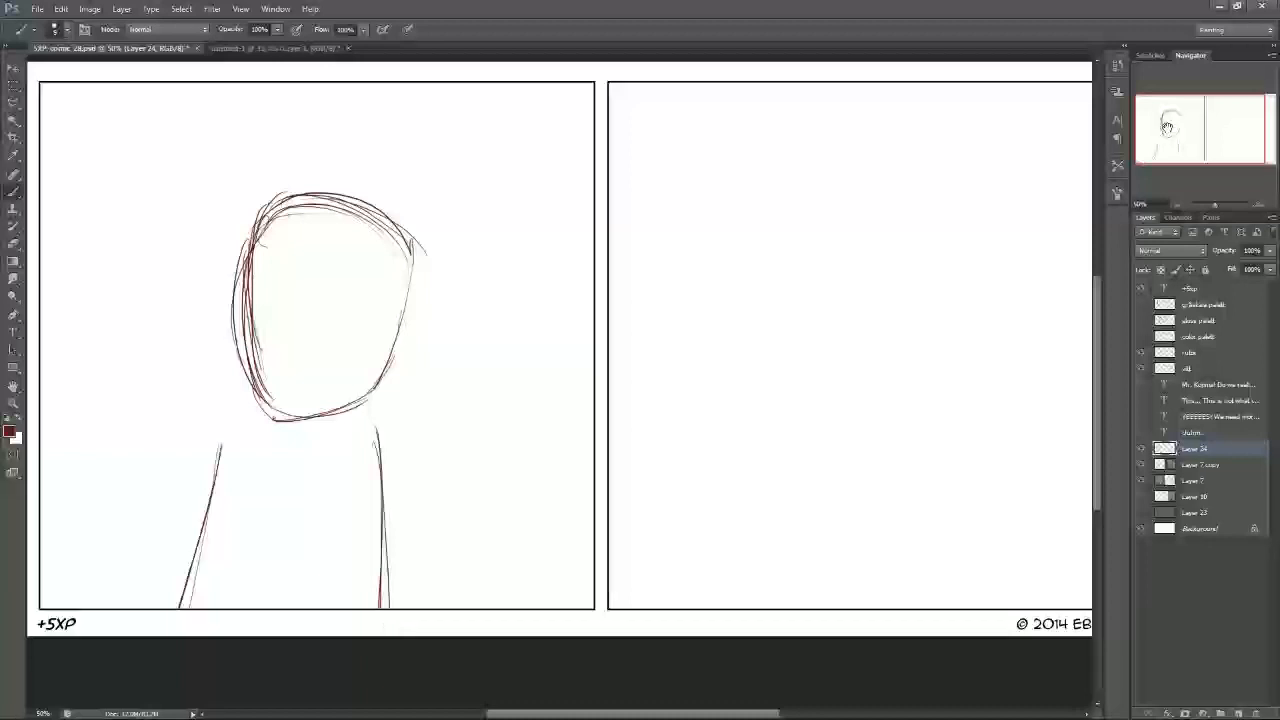
Step: Sketch the shoulders, a bent arm with its hand across the torso, and a lowered arm on the other side
scroll(384, 626, down, 1)
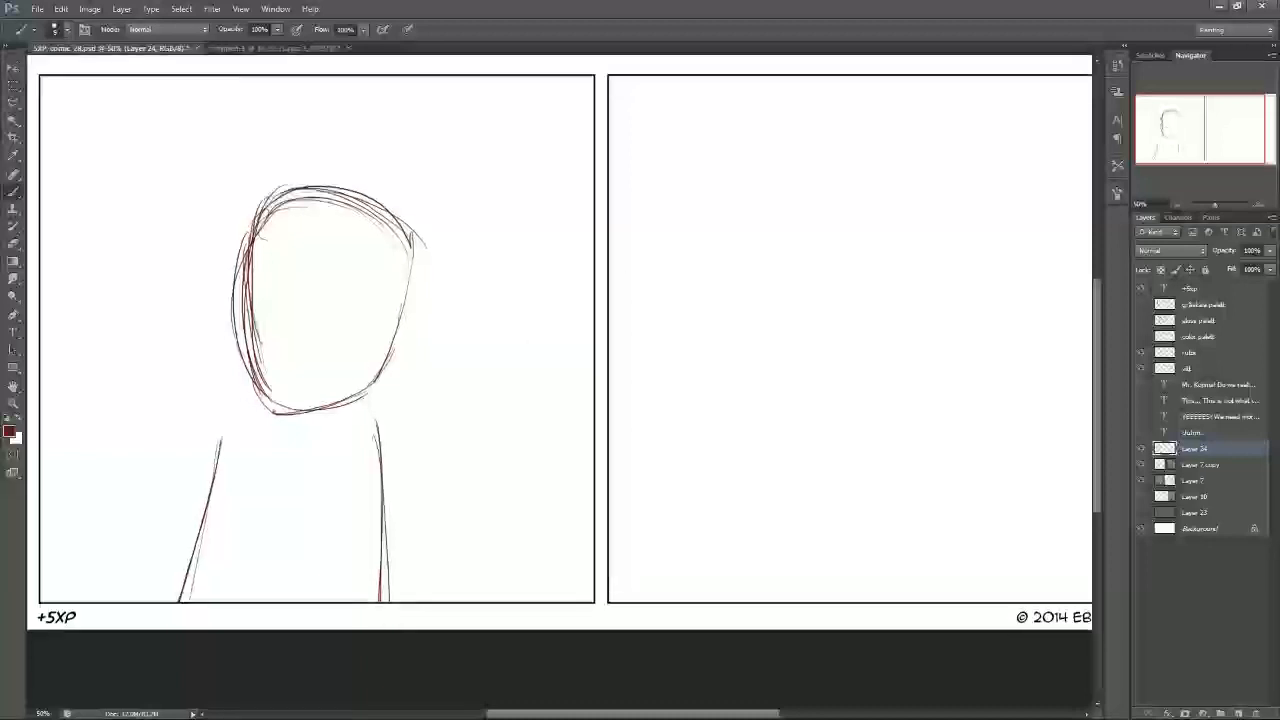
drag(371, 385, 394, 403)
drag(248, 380, 226, 390)
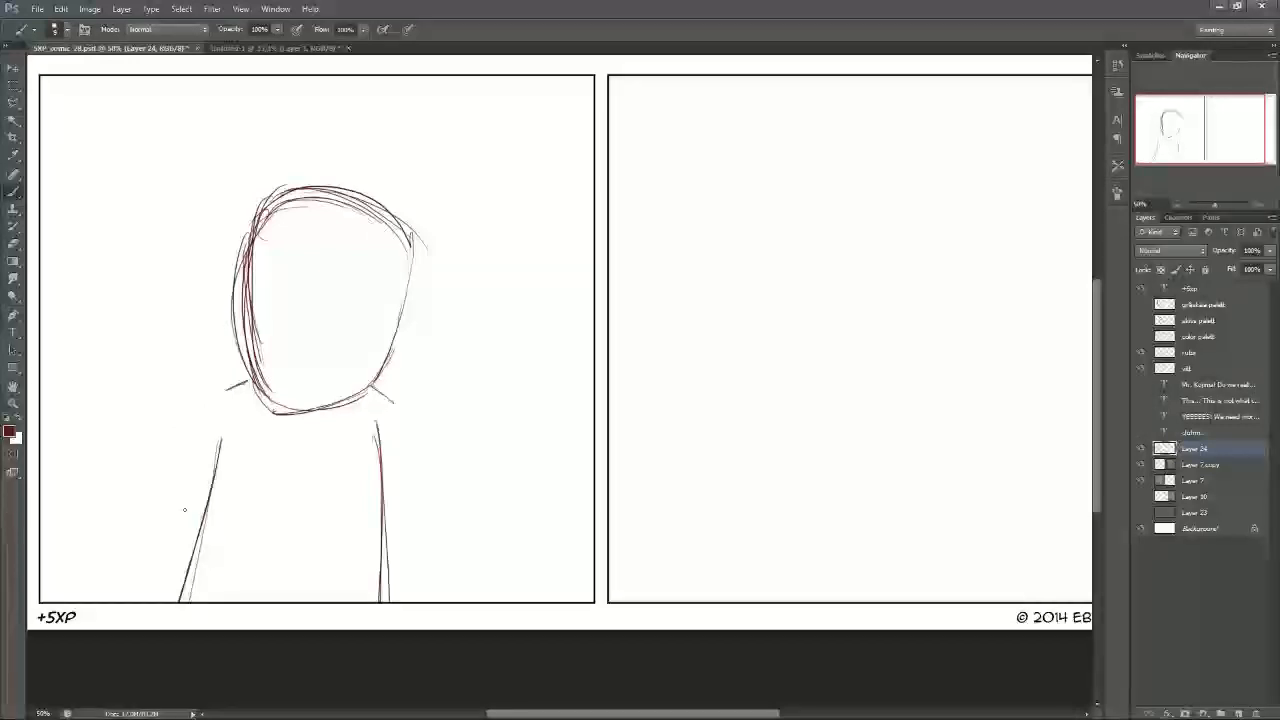
mouse_move(250, 378)
mouse_down()
mouse_move(204, 398)
mouse_move(132, 516)
mouse_up()
mouse_move(196, 414)
mouse_down()
mouse_move(132, 542)
mouse_move(180, 590)
mouse_up()
drag(138, 552, 176, 574)
mouse_move(221, 434)
mouse_down()
mouse_move(198, 512)
mouse_move(266, 548)
mouse_up()
mouse_move(192, 522)
mouse_down()
mouse_move(252, 552)
mouse_move(244, 578)
mouse_up()
drag(246, 588, 236, 598)
mouse_move(260, 548)
mouse_down()
mouse_move(336, 580)
mouse_move(332, 600)
mouse_move(314, 593)
mouse_up()
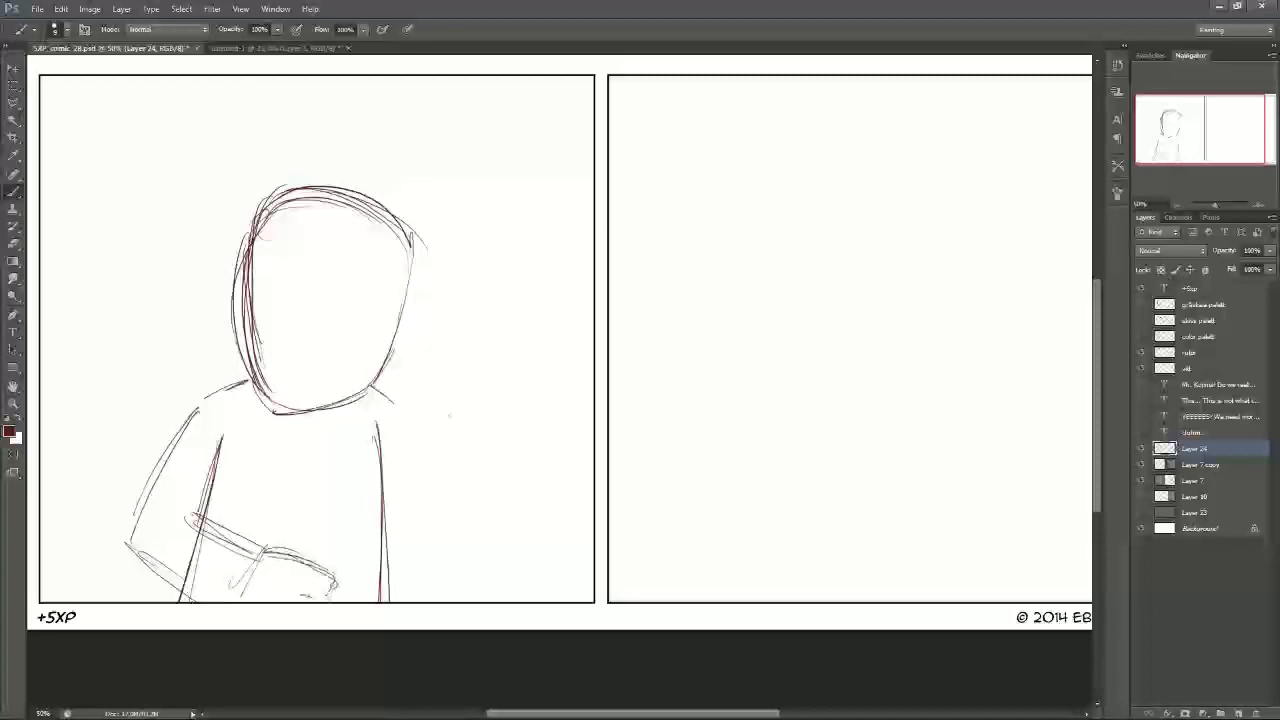
drag(389, 404, 450, 594)
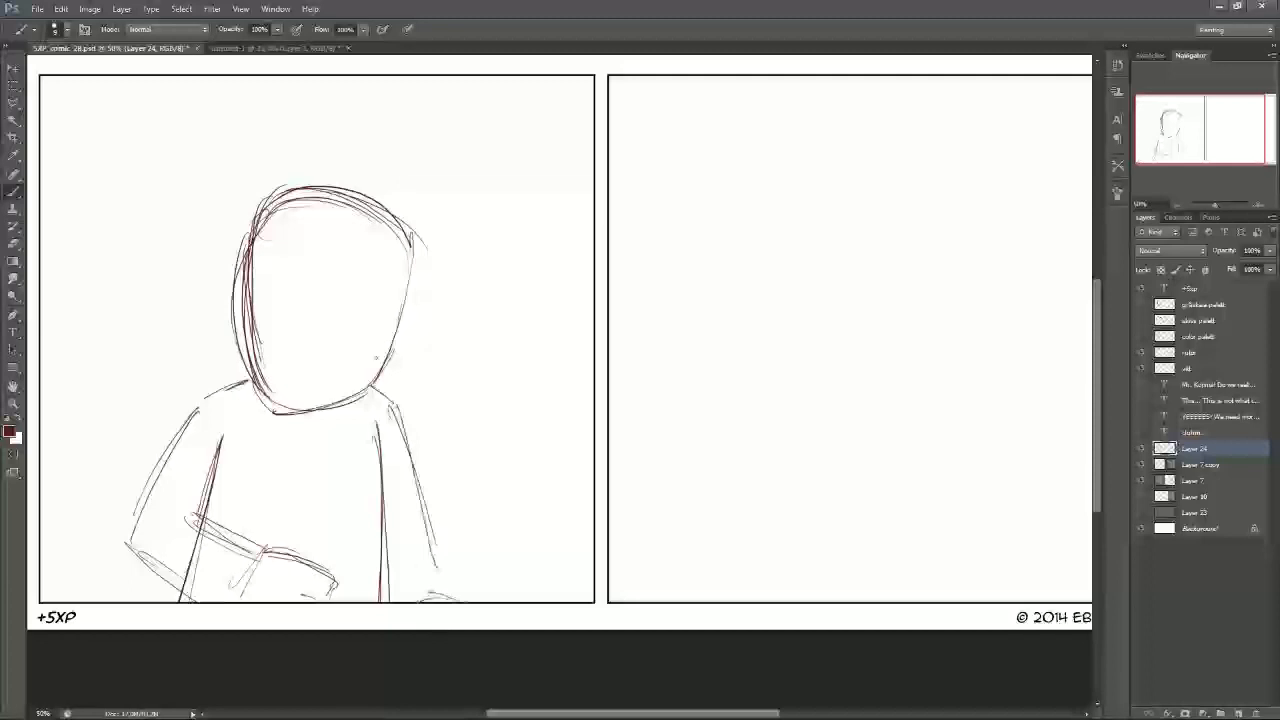
drag(410, 248, 407, 277)
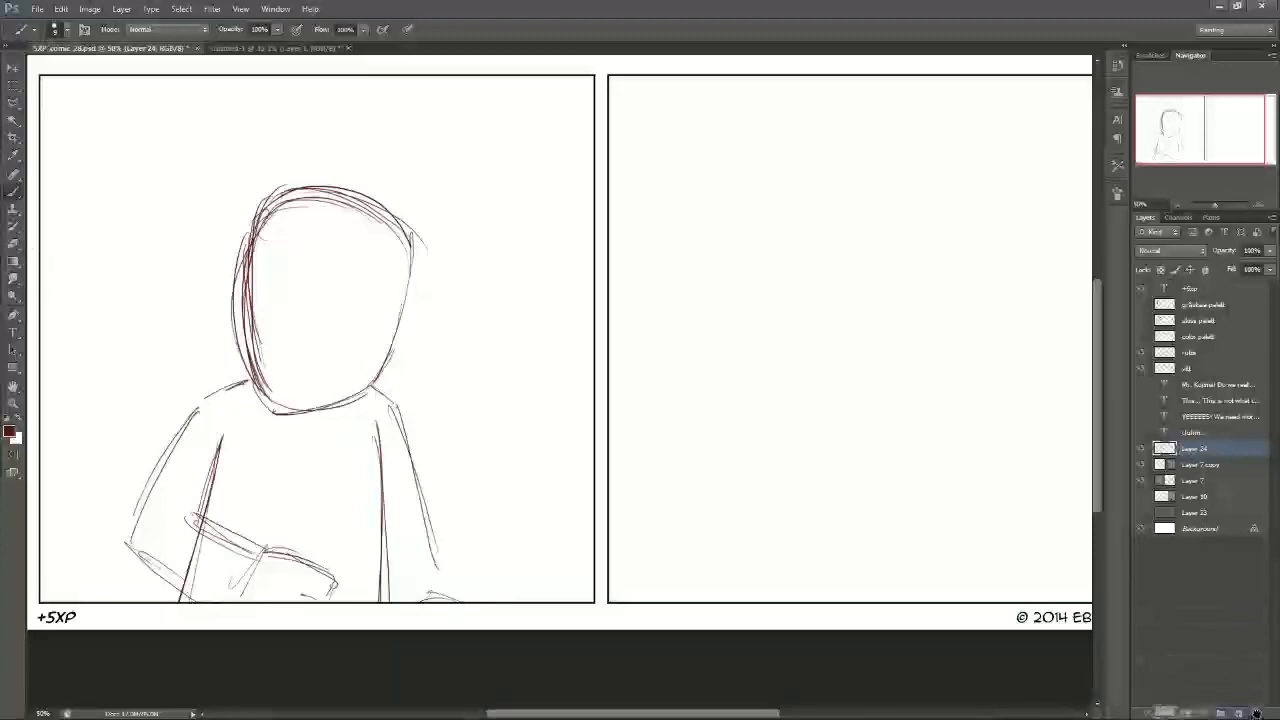
Step: Delete the layer holding the left-panel sketch and create a new empty layer
drag(1254, 710, 1255, 712)
click(1239, 713)
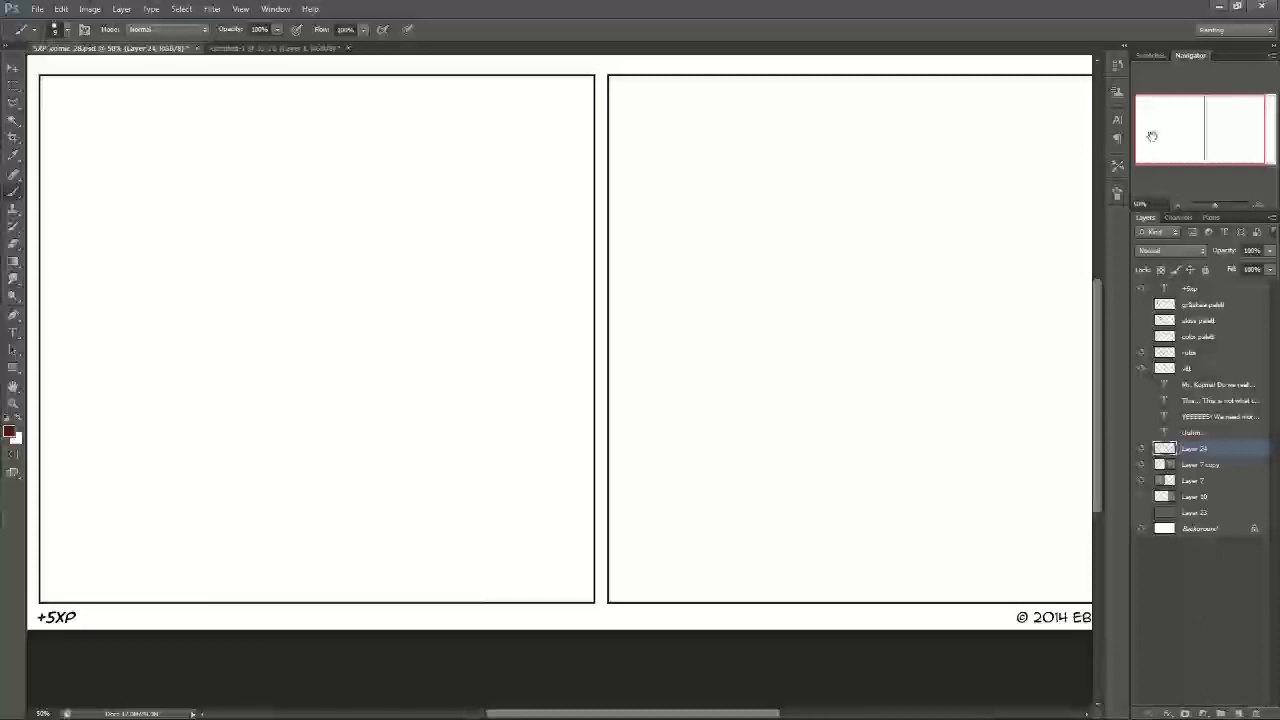
Step: Sketch an oval head with loose overlapping strokes in the upper middle of the comic's right panel
drag(1152, 136, 1188, 134)
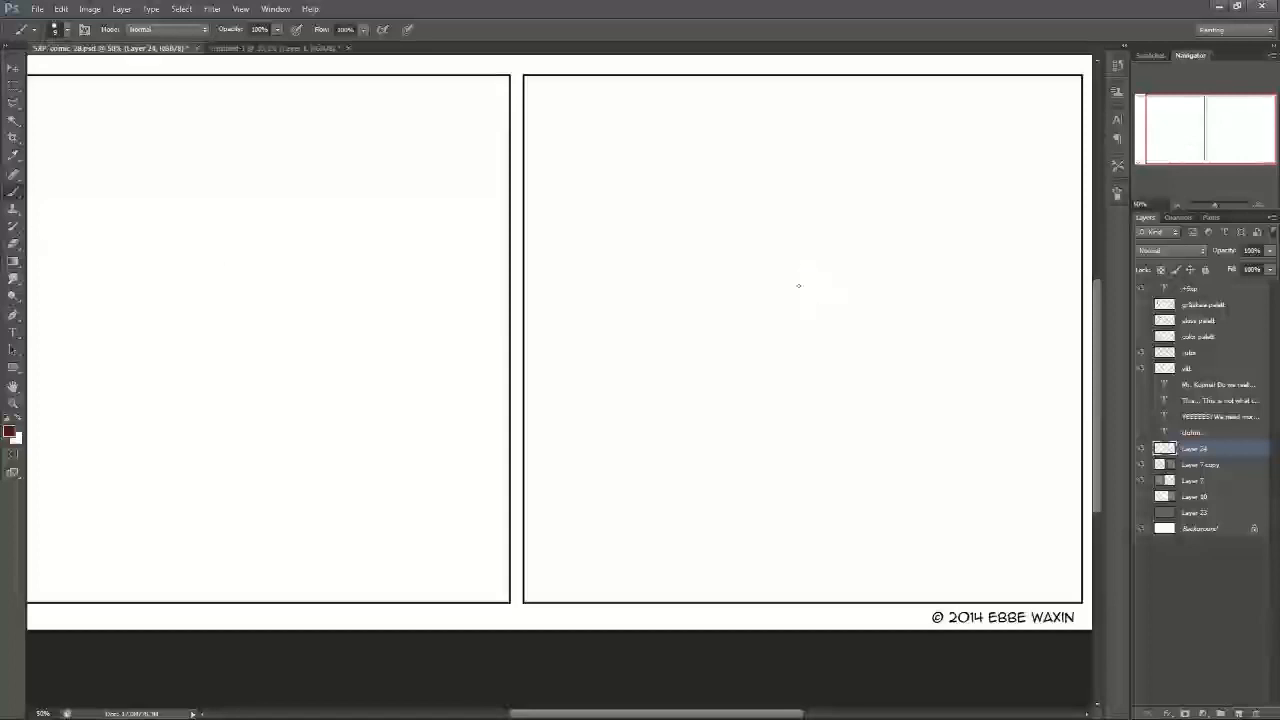
mouse_move(677, 241)
mouse_down()
mouse_move(677, 334)
mouse_move(681, 219)
mouse_move(681, 232)
mouse_move(696, 212)
mouse_move(688, 237)
mouse_move(727, 203)
mouse_move(733, 230)
mouse_move(774, 218)
mouse_move(787, 241)
mouse_move(690, 344)
mouse_move(725, 366)
mouse_move(789, 286)
mouse_move(722, 356)
mouse_move(697, 249)
mouse_up()
drag(1202, 138, 1200, 138)
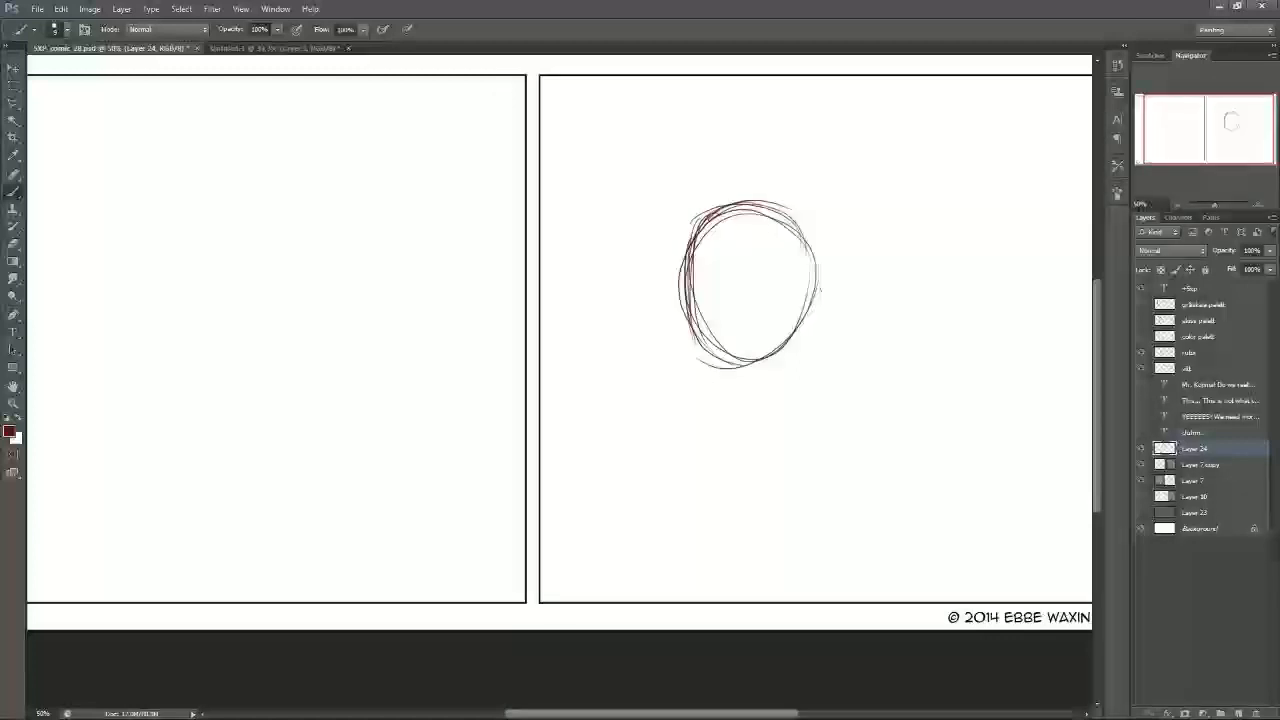
drag(1155, 131, 1186, 146)
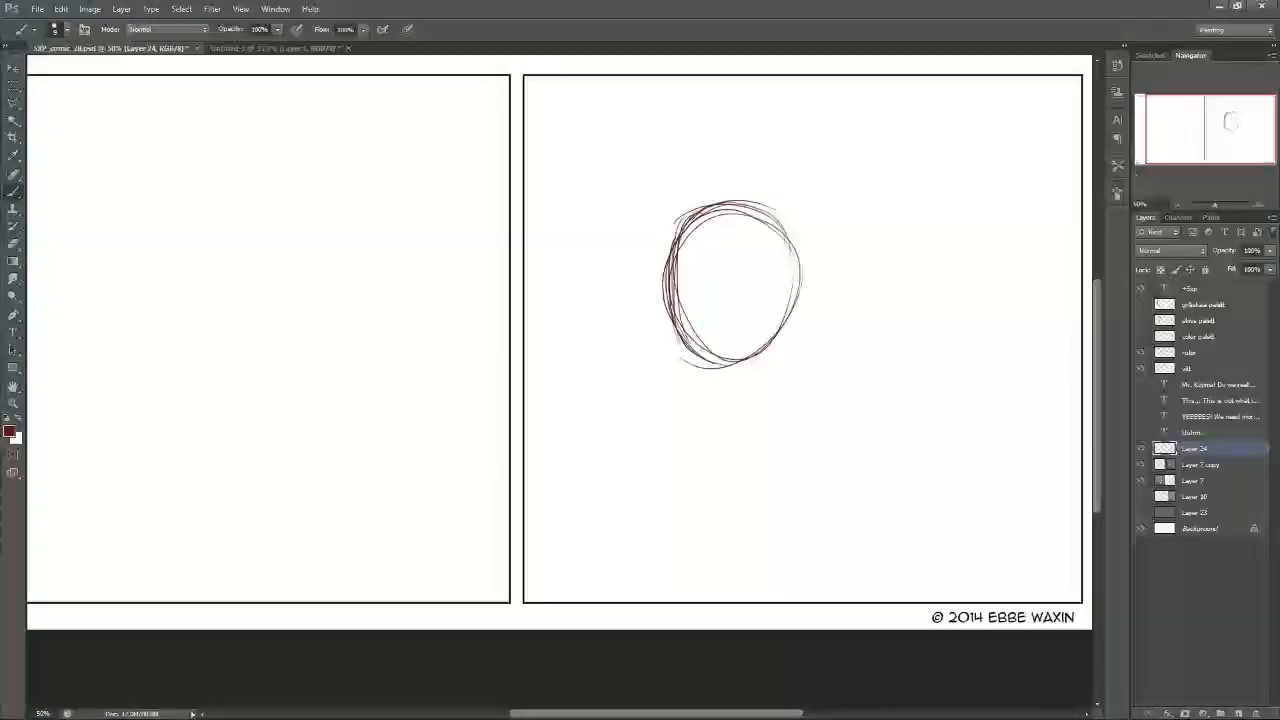
Step: Sketch a boxy torso below the head, with a shoulder line, two slightly flared sides and a waistline
mouse_move(668, 386)
mouse_down()
mouse_move(653, 521)
mouse_move(736, 374)
mouse_move(778, 366)
mouse_move(790, 524)
mouse_up()
drag(772, 366, 784, 562)
mouse_move(674, 390)
mouse_down()
mouse_move(646, 582)
mouse_move(796, 564)
mouse_up()
drag(656, 566, 768, 562)
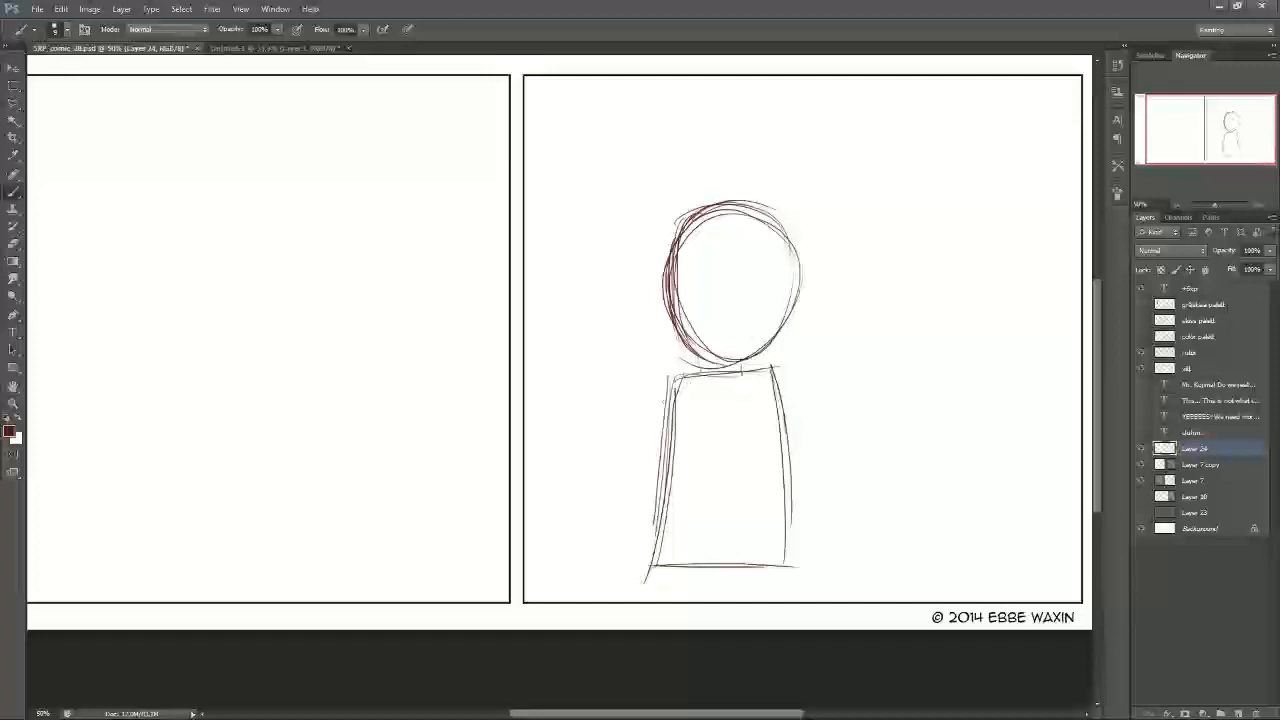
Step: Sketch two bent arms with blocky fists held in front of the torso and reaching to the right
mouse_move(662, 398)
mouse_down()
mouse_move(651, 424)
mouse_move(694, 461)
mouse_move(715, 458)
mouse_move(612, 470)
mouse_move(654, 496)
mouse_move(704, 498)
mouse_up()
drag(620, 484, 716, 498)
mouse_move(636, 450)
mouse_down()
mouse_move(716, 455)
mouse_move(708, 496)
mouse_up()
mouse_move(715, 457)
mouse_down()
mouse_move(708, 495)
mouse_move(732, 457)
mouse_move(750, 456)
mouse_up()
drag(714, 456, 750, 455)
mouse_move(755, 460)
mouse_down()
mouse_move(767, 474)
mouse_move(716, 499)
mouse_move(755, 499)
mouse_move(746, 505)
mouse_up()
mouse_move(744, 455)
mouse_down()
mouse_move(792, 471)
mouse_move(844, 450)
mouse_move(848, 494)
mouse_move(870, 470)
mouse_move(868, 496)
mouse_up()
drag(814, 457, 846, 453)
mouse_move(746, 369)
mouse_down()
mouse_move(802, 406)
mouse_move(828, 500)
mouse_move(860, 504)
mouse_move(819, 442)
mouse_up()
drag(784, 468, 826, 504)
Step: Extend the body's sides down to the panel border and sketch a collar around the neck
drag(660, 490, 644, 604)
drag(786, 496, 794, 604)
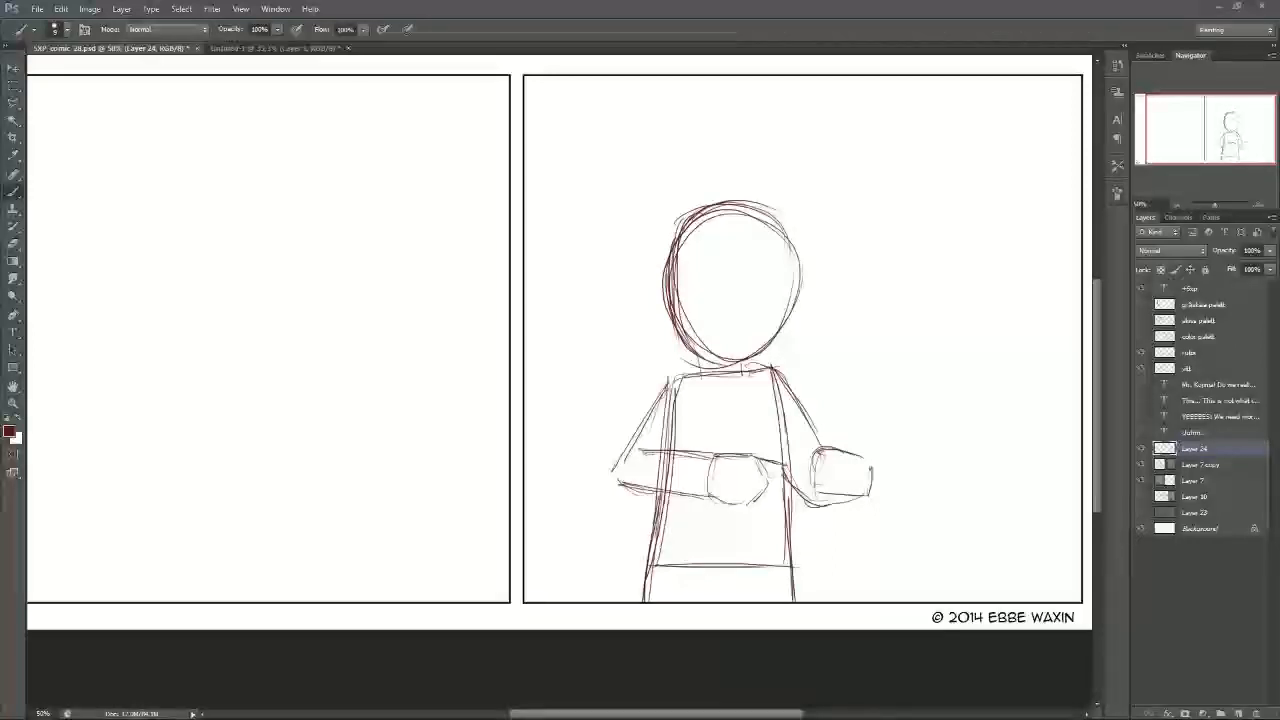
mouse_move(681, 376)
mouse_down()
mouse_move(683, 354)
mouse_move(724, 390)
mouse_move(762, 354)
mouse_move(772, 370)
mouse_move(768, 350)
mouse_move(686, 347)
mouse_move(704, 367)
mouse_up()
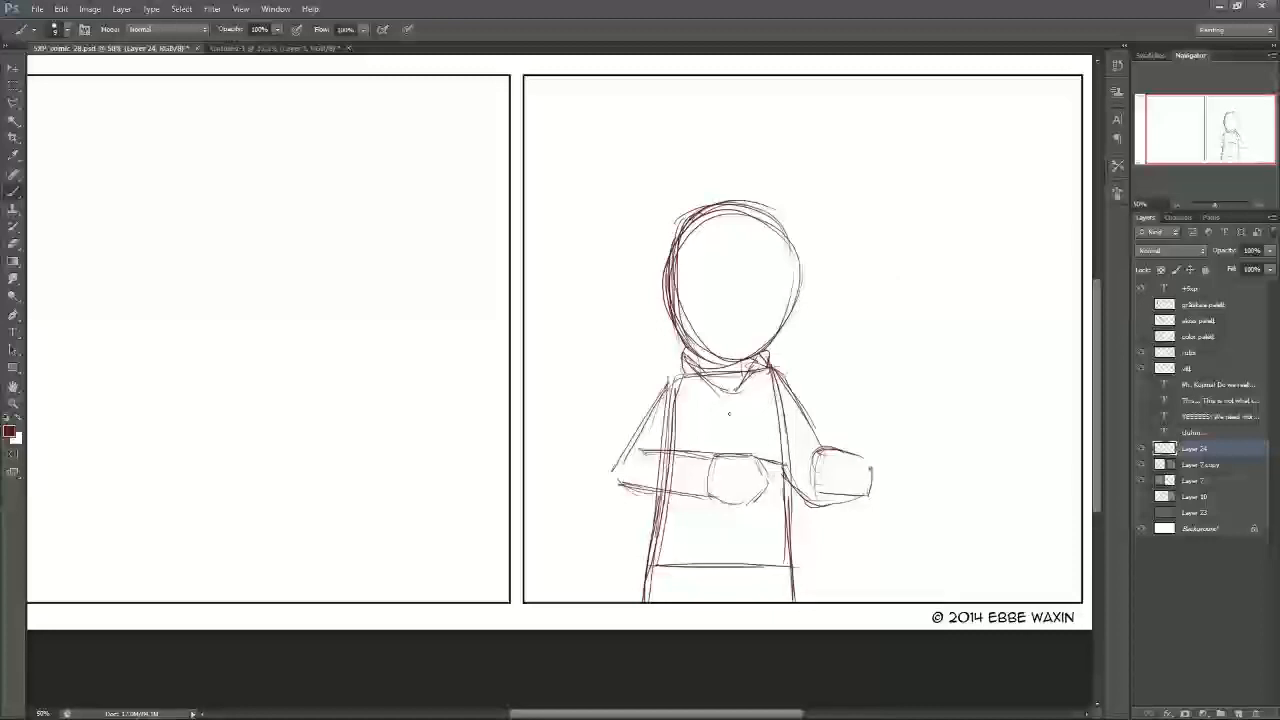
mouse_move(692, 356)
mouse_down()
mouse_move(724, 388)
mouse_move(758, 358)
mouse_up()
drag(686, 375, 724, 406)
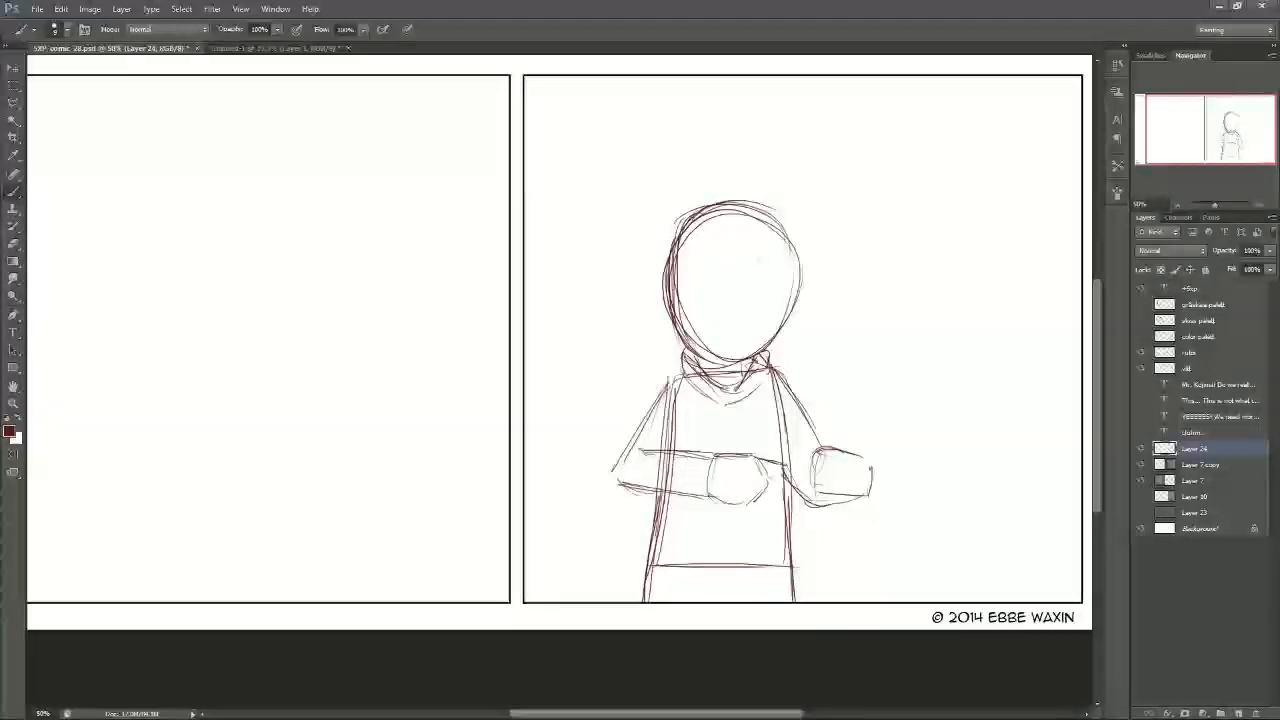
Step: Sketch a curved helmet brim across the forehead and the helmet's side flaps beside the face
drag(680, 270, 822, 263)
drag(682, 268, 820, 256)
drag(736, 256, 810, 254)
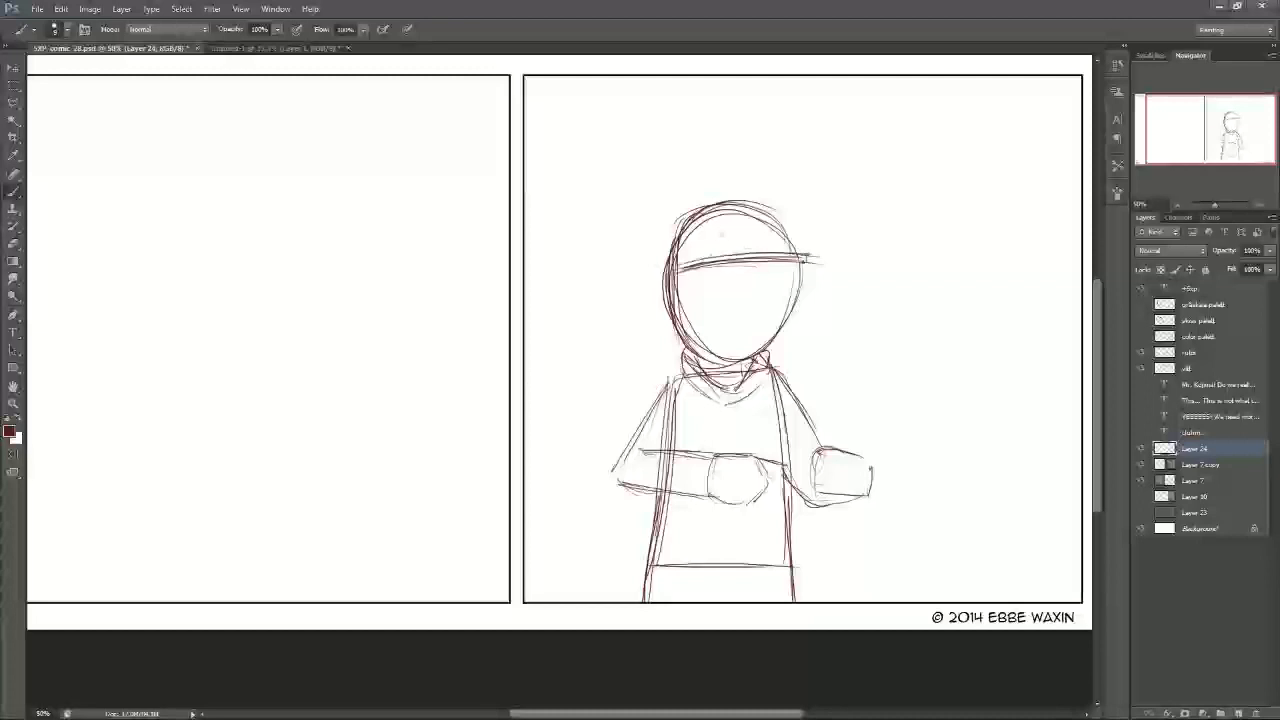
mouse_move(657, 268)
mouse_down()
mouse_move(660, 316)
mouse_move(675, 316)
mouse_up()
drag(658, 272, 677, 318)
drag(802, 272, 782, 326)
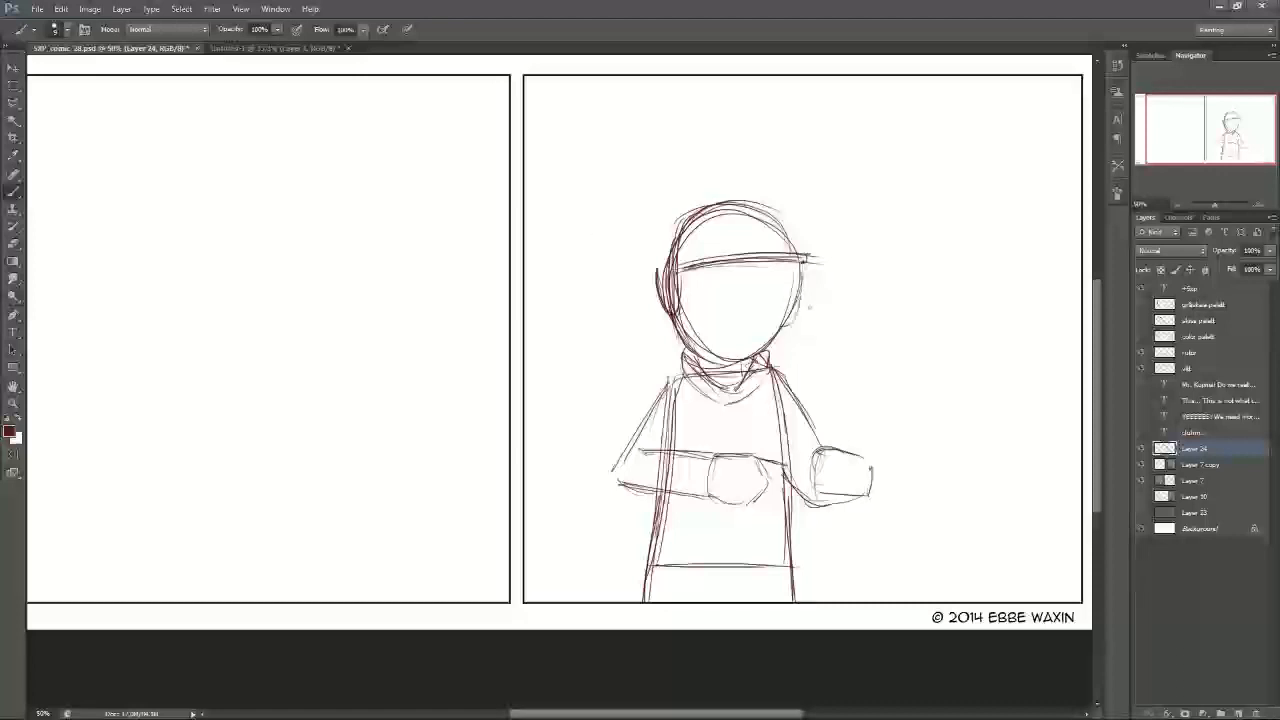
Step: Sketch the helmet's outer shell over the head and extend its lines around the jaw to the chin
mouse_move(672, 216)
mouse_down()
mouse_move(656, 270)
mouse_move(702, 200)
mouse_move(658, 268)
mouse_move(718, 201)
mouse_move(784, 198)
mouse_move(806, 252)
mouse_up()
mouse_move(778, 199)
mouse_down()
mouse_move(808, 250)
mouse_move(796, 328)
mouse_up()
drag(798, 327, 769, 347)
drag(796, 265, 762, 361)
drag(770, 350, 754, 366)
drag(677, 322, 703, 357)
mouse_move(680, 326)
mouse_down()
mouse_move(738, 361)
mouse_move(714, 366)
mouse_up()
drag(688, 343, 734, 366)
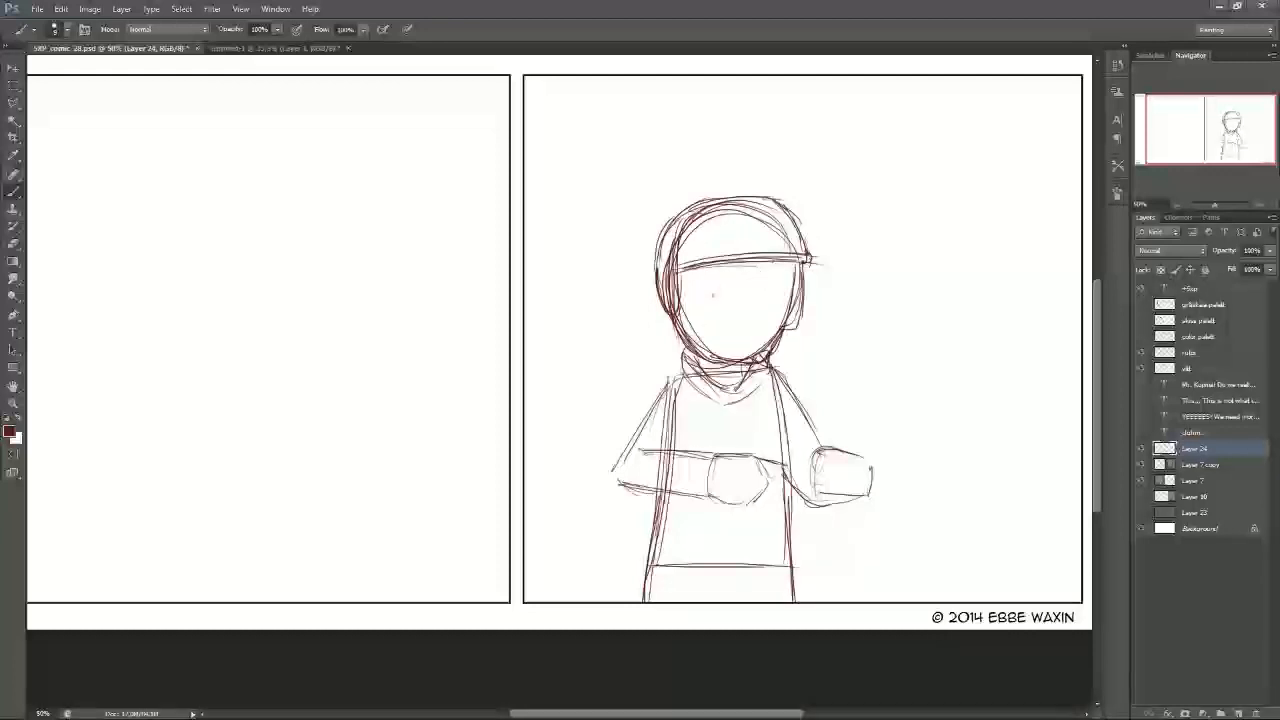
Step: Sketch two large eyes below the helmet brim, a round one and a narrower oval at the face's right edge
key(bracketright)
key(bracketright)
key(bracketright)
key(bracketright)
key(bracketright)
key(bracketright)
drag(782, 270, 777, 309)
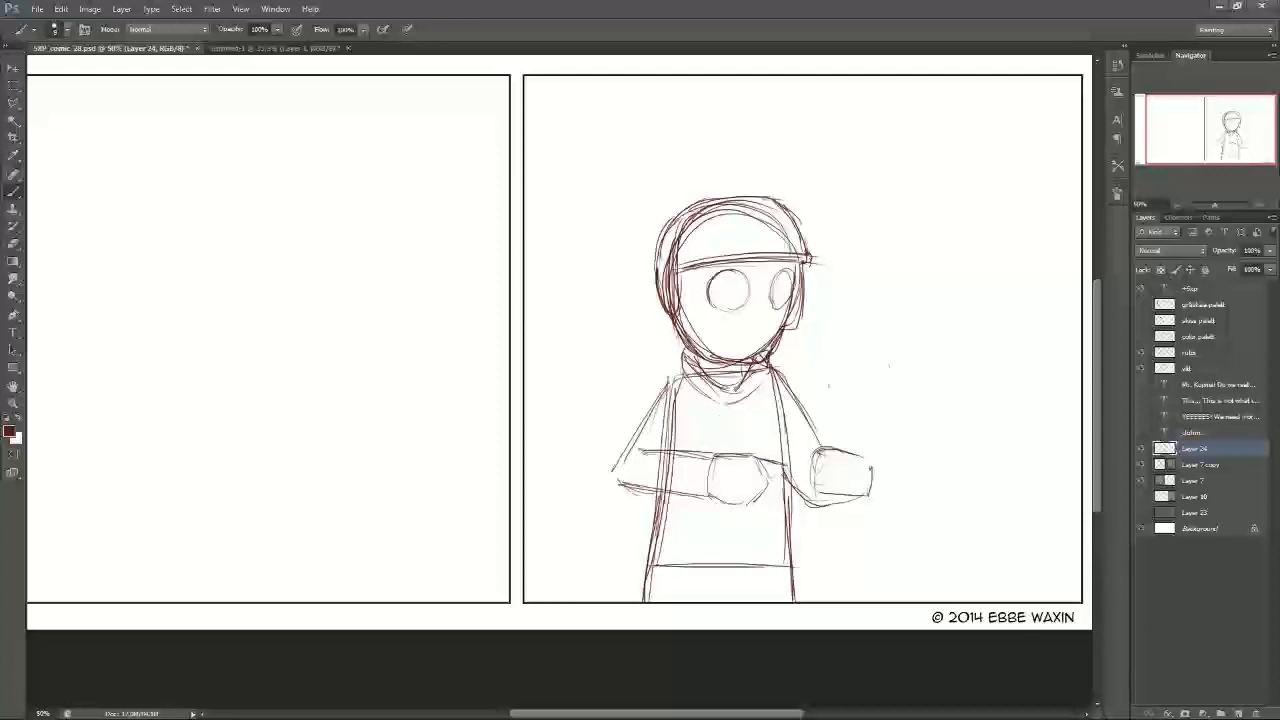
mouse_move(699, 427)
mouse_down()
mouse_move(689, 443)
mouse_move(711, 415)
mouse_move(840, 422)
mouse_up()
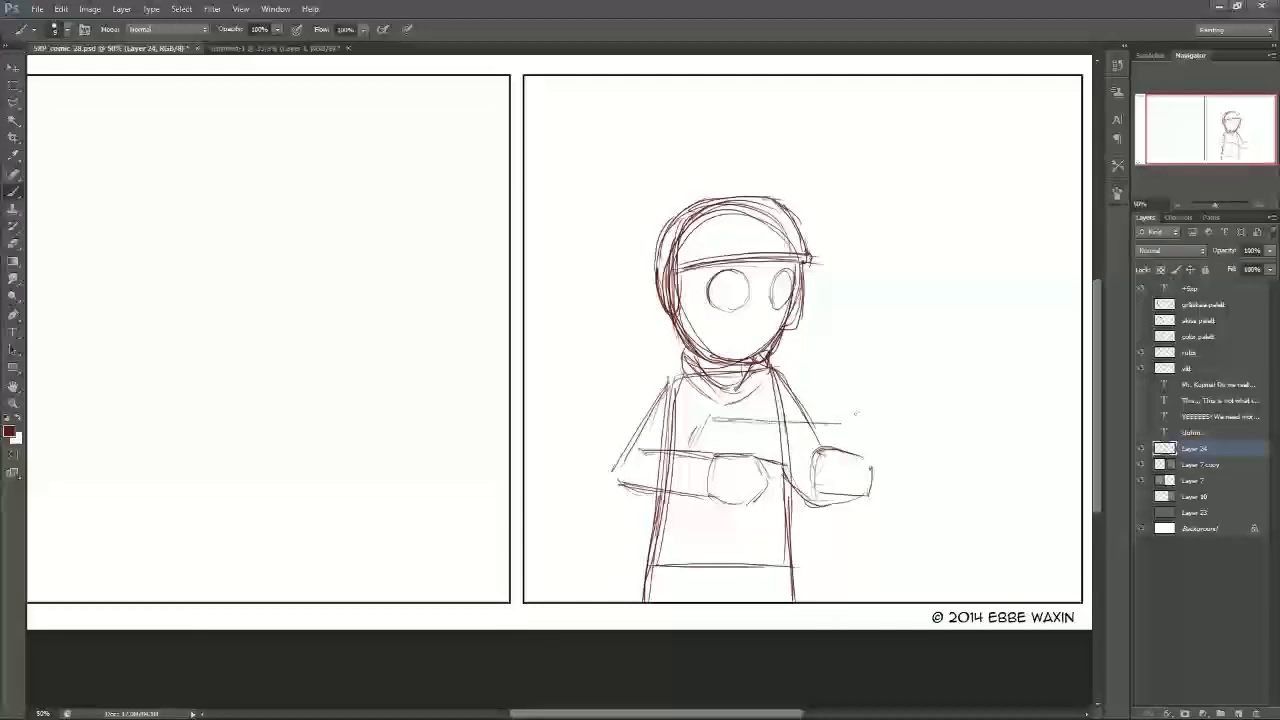
key(ctrl+z)
key(ctrl+z)
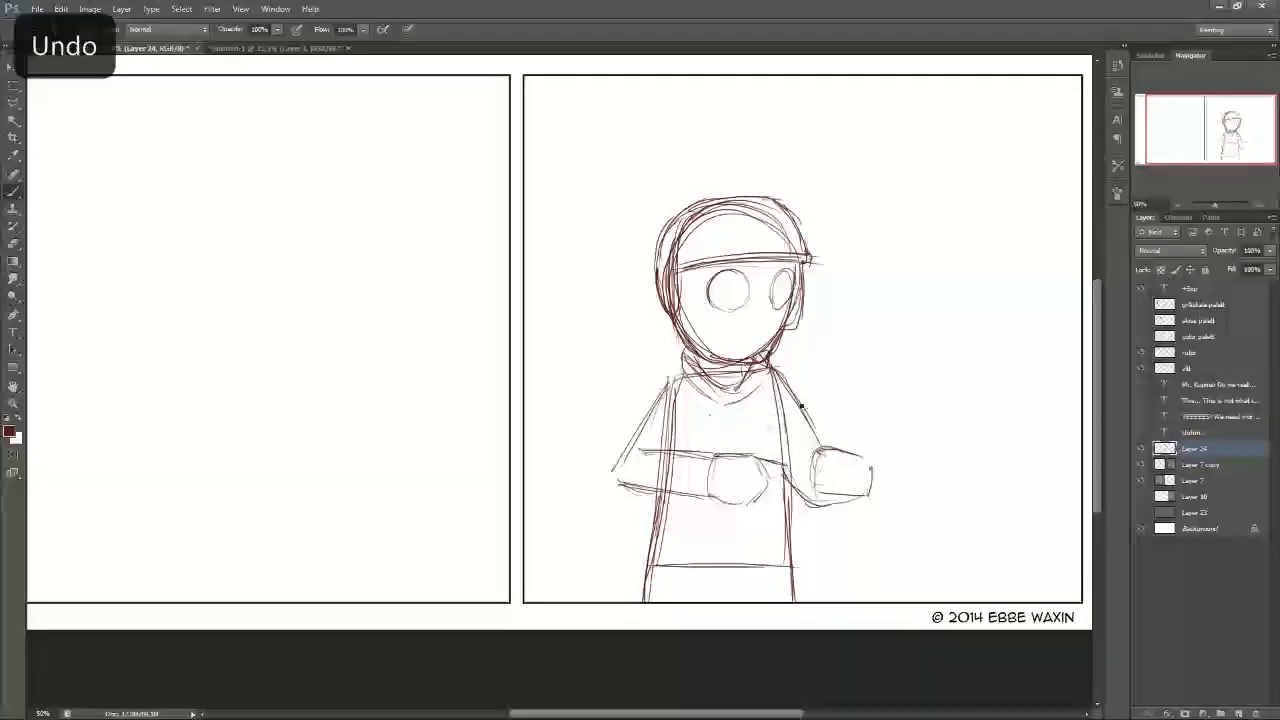
Step: Sketch a rifle's long body across the chest above the fists, with its front end and shoulder stock
mouse_move(714, 447)
mouse_down()
mouse_move(736, 419)
mouse_move(896, 421)
mouse_move(812, 461)
mouse_move(883, 457)
mouse_up()
drag(892, 428, 891, 456)
drag(899, 430, 894, 458)
mouse_move(722, 428)
mouse_down()
mouse_move(662, 420)
mouse_move(655, 446)
mouse_up()
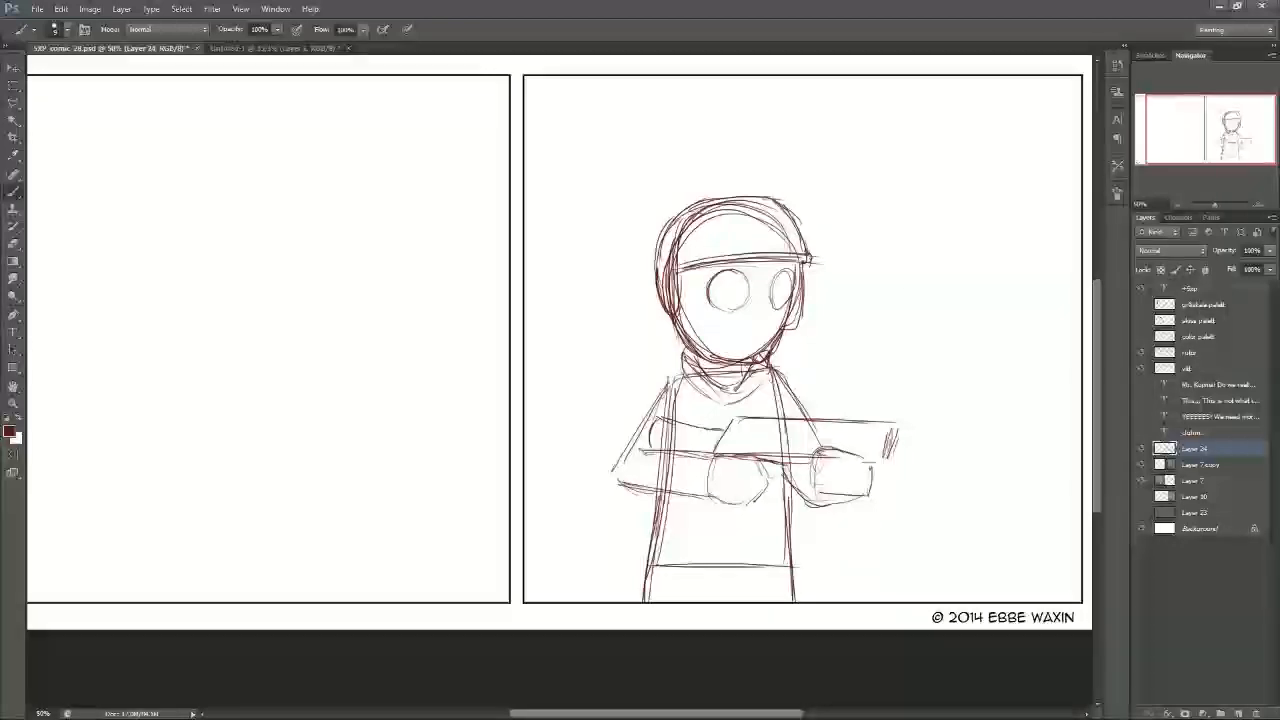
Step: Reinforce the rifle's stock and front end, and add a thin barrel with a cylindrical muzzle
mouse_move(725, 429)
mouse_down()
mouse_move(653, 416)
mouse_move(643, 448)
mouse_move(710, 434)
mouse_up()
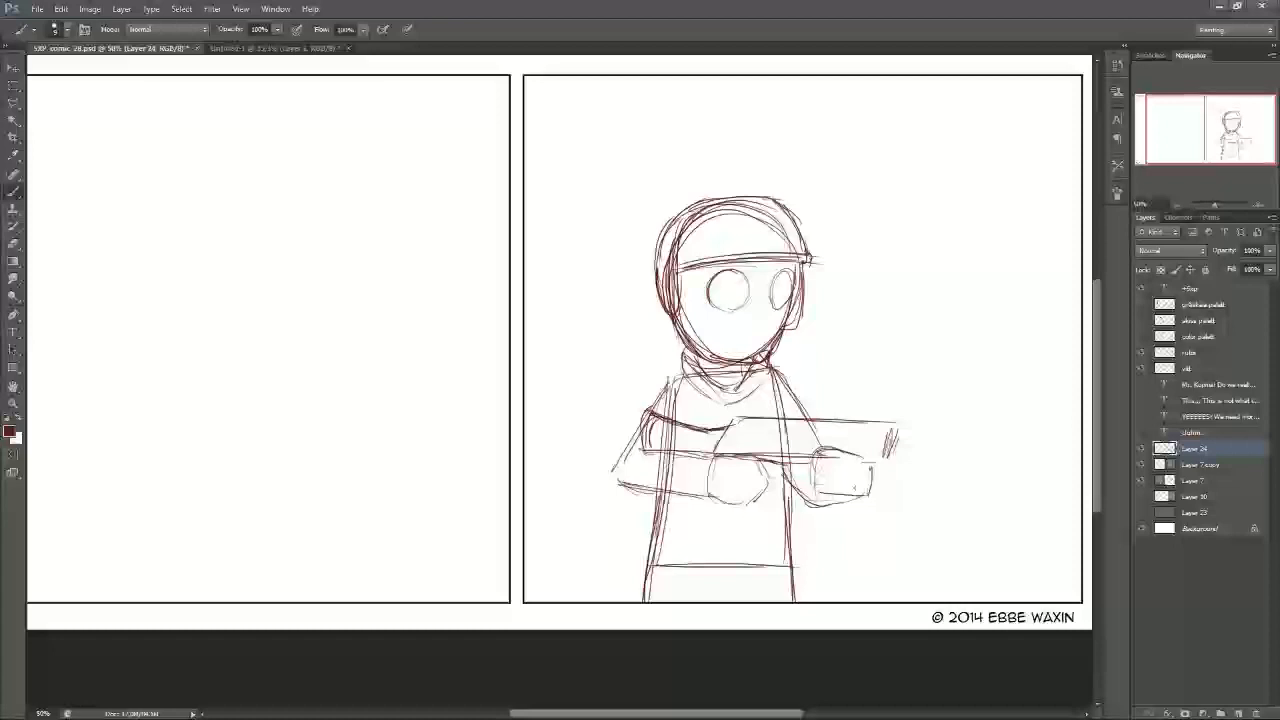
mouse_move(896, 426)
mouse_down()
mouse_move(889, 460)
mouse_move(887, 447)
mouse_up()
mouse_move(894, 449)
mouse_down()
mouse_move(882, 463)
mouse_move(892, 459)
mouse_up()
drag(894, 434, 894, 448)
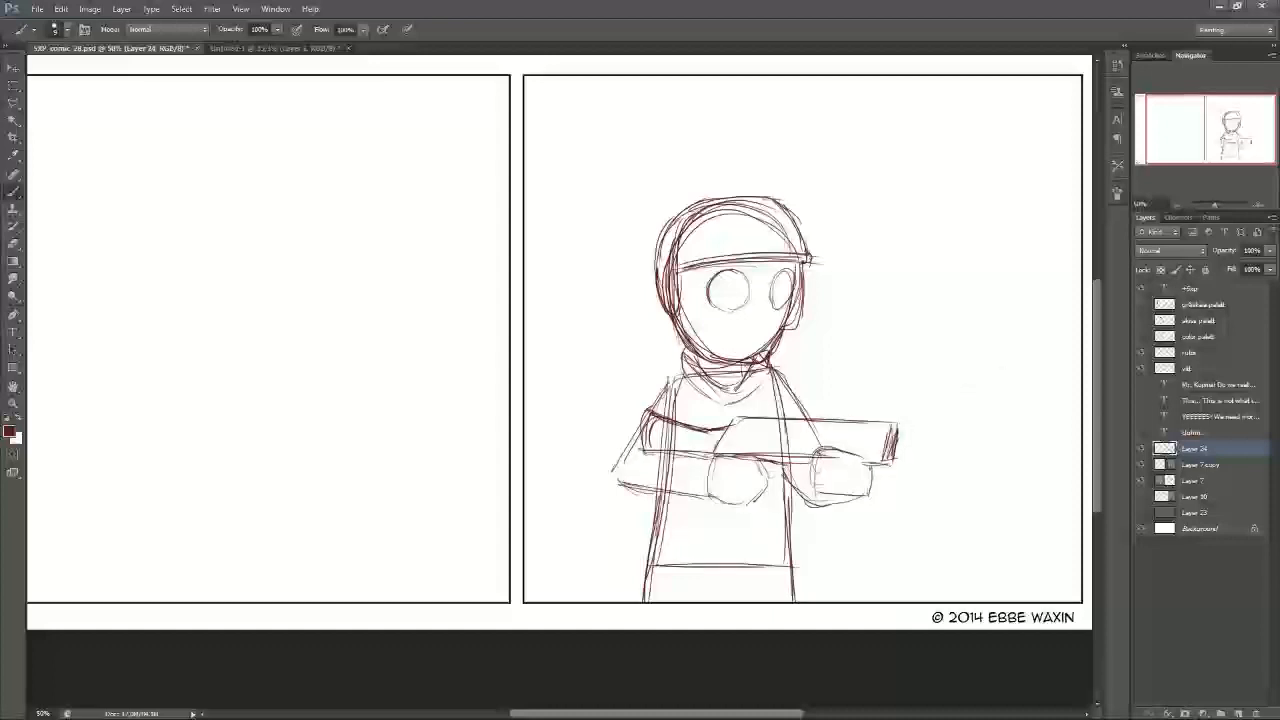
mouse_move(890, 431)
mouse_down()
mouse_move(936, 430)
mouse_move(894, 448)
mouse_move(940, 441)
mouse_move(930, 426)
mouse_move(964, 430)
mouse_move(964, 447)
mouse_move(930, 449)
mouse_up()
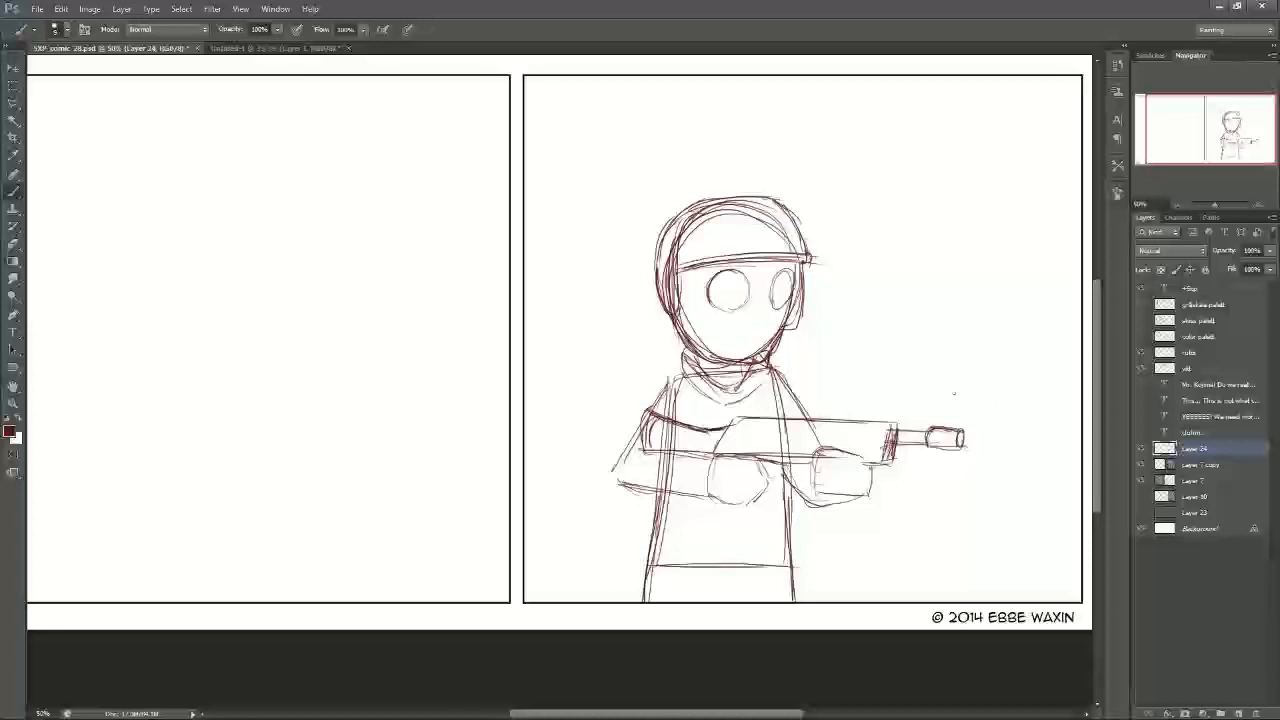
Step: Sketch the rifle's trigger area and the fingers of the front hand gripping underneath the rifle
mouse_move(784, 465)
mouse_down()
mouse_move(780, 480)
mouse_move(767, 476)
mouse_up()
drag(783, 464, 768, 482)
mouse_move(824, 452)
mouse_down()
mouse_move(814, 494)
mouse_move(832, 450)
mouse_move(834, 472)
mouse_up()
mouse_move(834, 444)
mouse_down()
mouse_move(870, 452)
mouse_move(872, 486)
mouse_move(882, 470)
mouse_move(868, 490)
mouse_move(844, 490)
mouse_up()
drag(834, 488, 866, 487)
drag(858, 488, 875, 485)
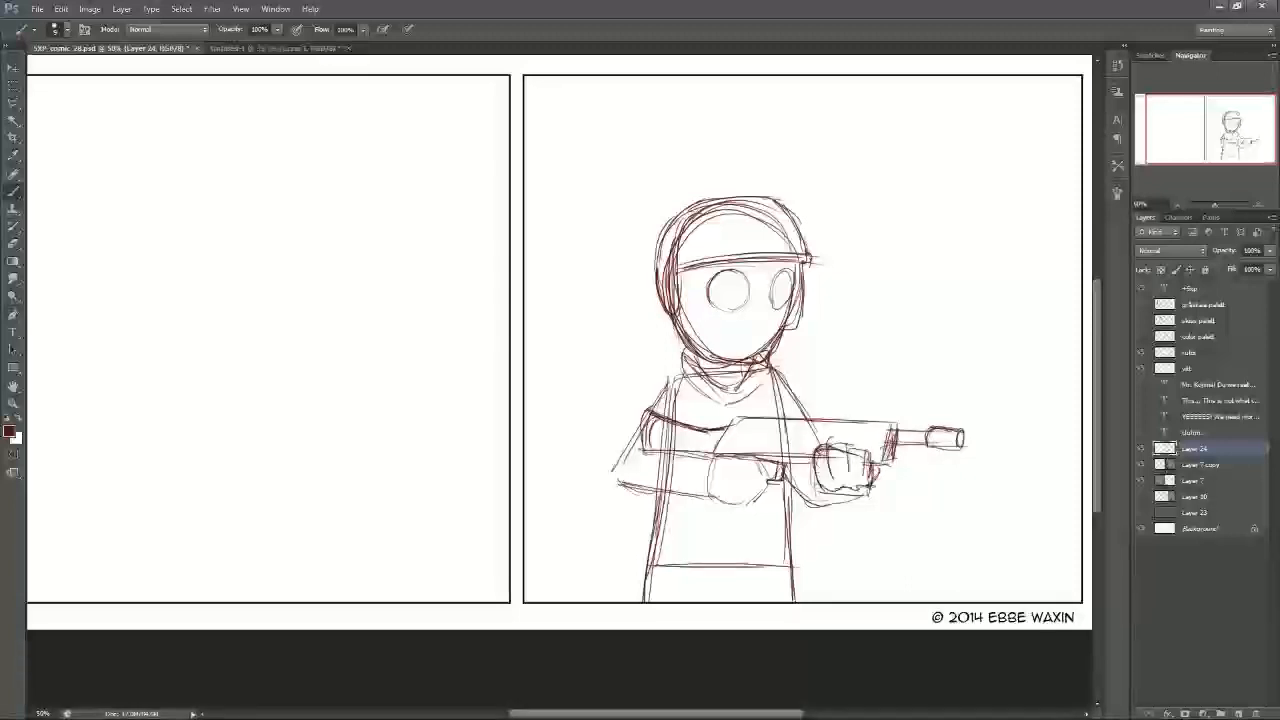
Step: Sketch the thumb and curled fingers of the rear hand holding the rifle by its trigger
mouse_move(736, 458)
mouse_down()
mouse_move(768, 457)
mouse_move(750, 504)
mouse_up()
mouse_move(758, 484)
mouse_down()
mouse_move(748, 502)
mouse_move(762, 506)
mouse_up()
drag(784, 458, 758, 480)
drag(762, 484, 748, 506)
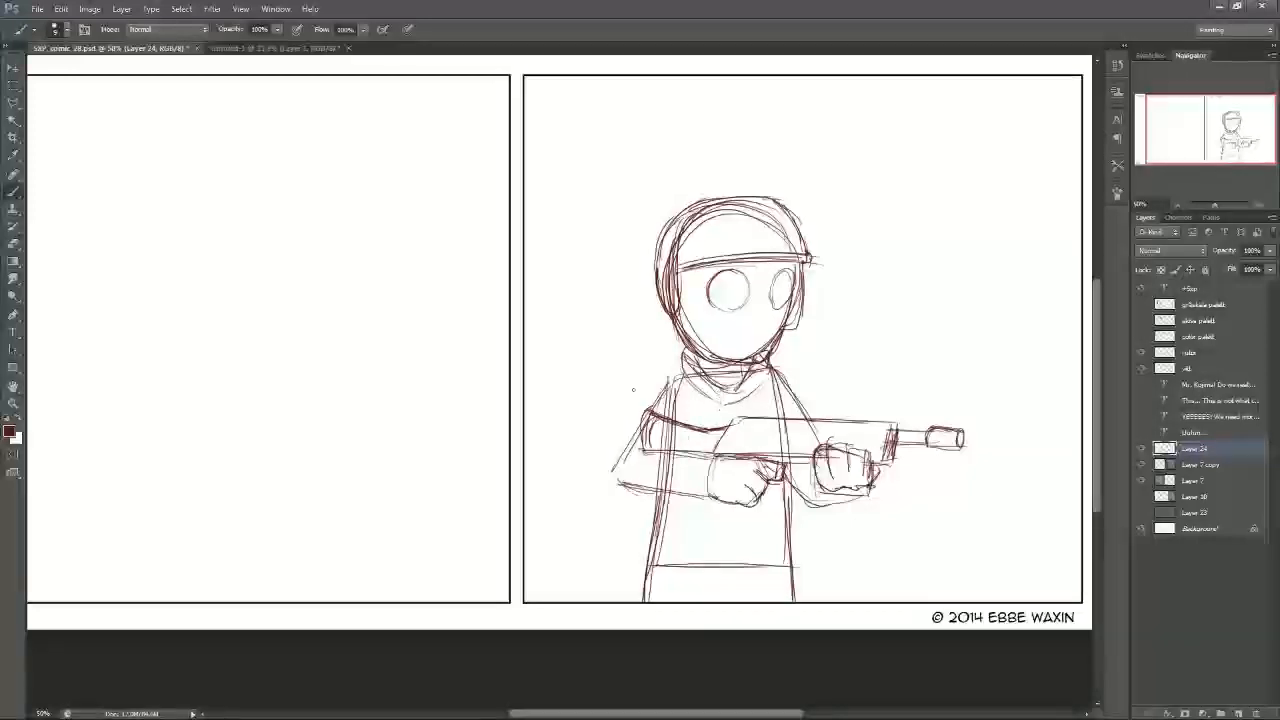
Step: Sketch rounded shoulder contours over both upper arms and edge lines running from the shoulders onto the chest
mouse_move(660, 378)
mouse_down()
mouse_move(640, 420)
mouse_move(680, 414)
mouse_move(627, 435)
mouse_up()
mouse_move(660, 380)
mouse_down()
mouse_move(641, 404)
mouse_move(645, 443)
mouse_up()
mouse_move(655, 383)
mouse_down()
mouse_move(627, 438)
mouse_move(674, 429)
mouse_up()
mouse_move(773, 365)
mouse_down()
mouse_move(782, 415)
mouse_move(814, 394)
mouse_move(816, 410)
mouse_up()
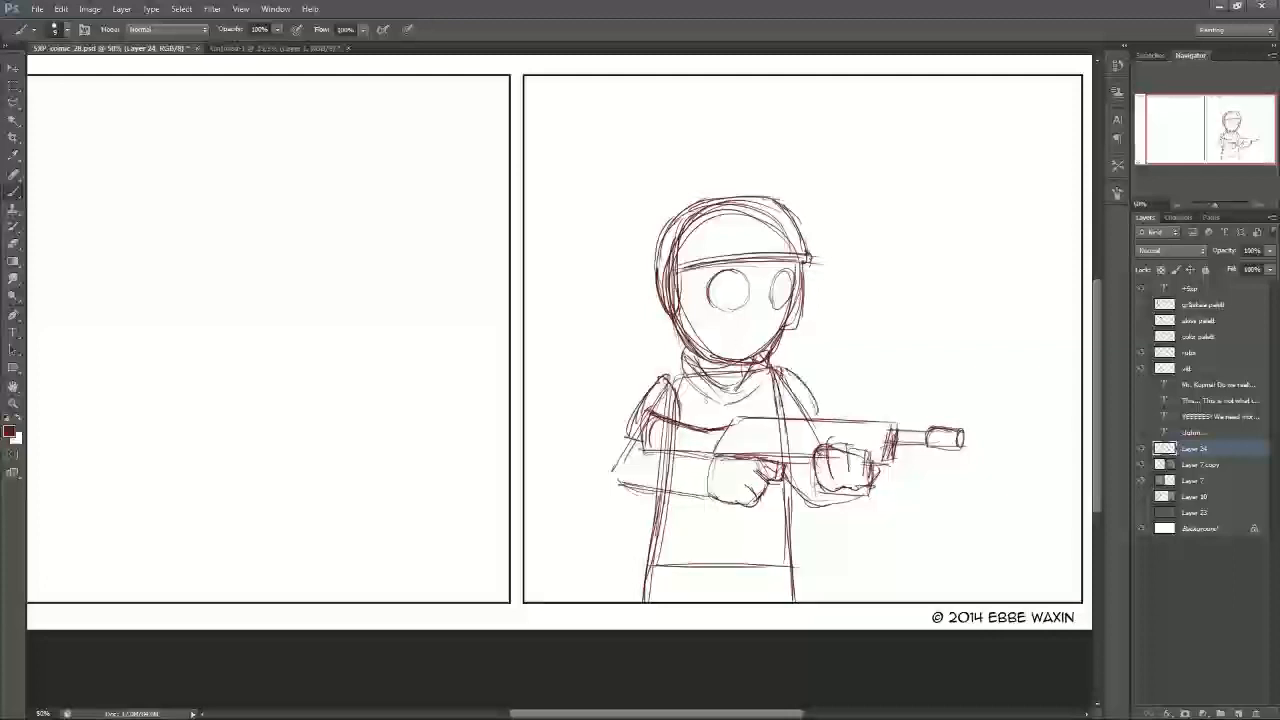
mouse_move(774, 368)
mouse_down()
mouse_move(762, 410)
mouse_move(770, 388)
mouse_move(778, 404)
mouse_move(761, 414)
mouse_up()
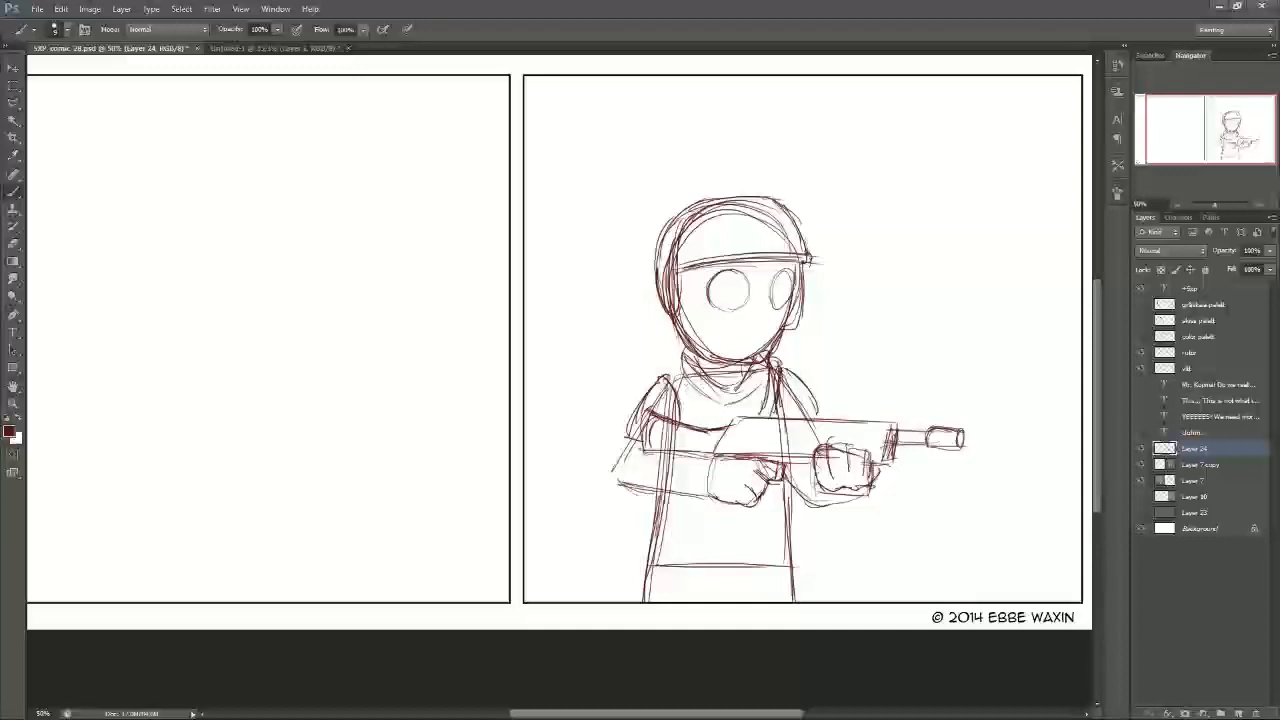
Step: Erase the stray sketch lines around the soldier's collar, chin and rear shoulder with a smaller eraser
click(12, 243)
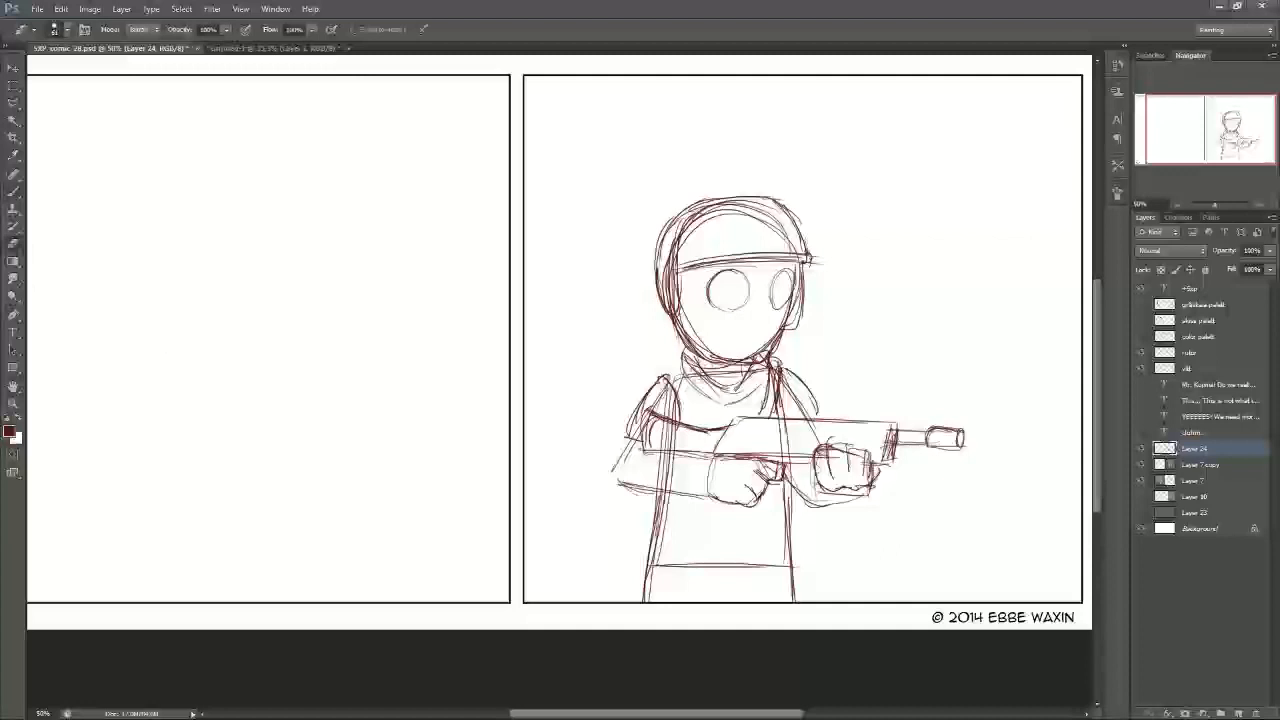
right_click(702, 360)
click(761, 388)
mouse_move(684, 362)
mouse_down()
mouse_move(698, 380)
mouse_move(692, 366)
mouse_move(762, 373)
mouse_move(743, 391)
mouse_up()
drag(772, 332, 768, 350)
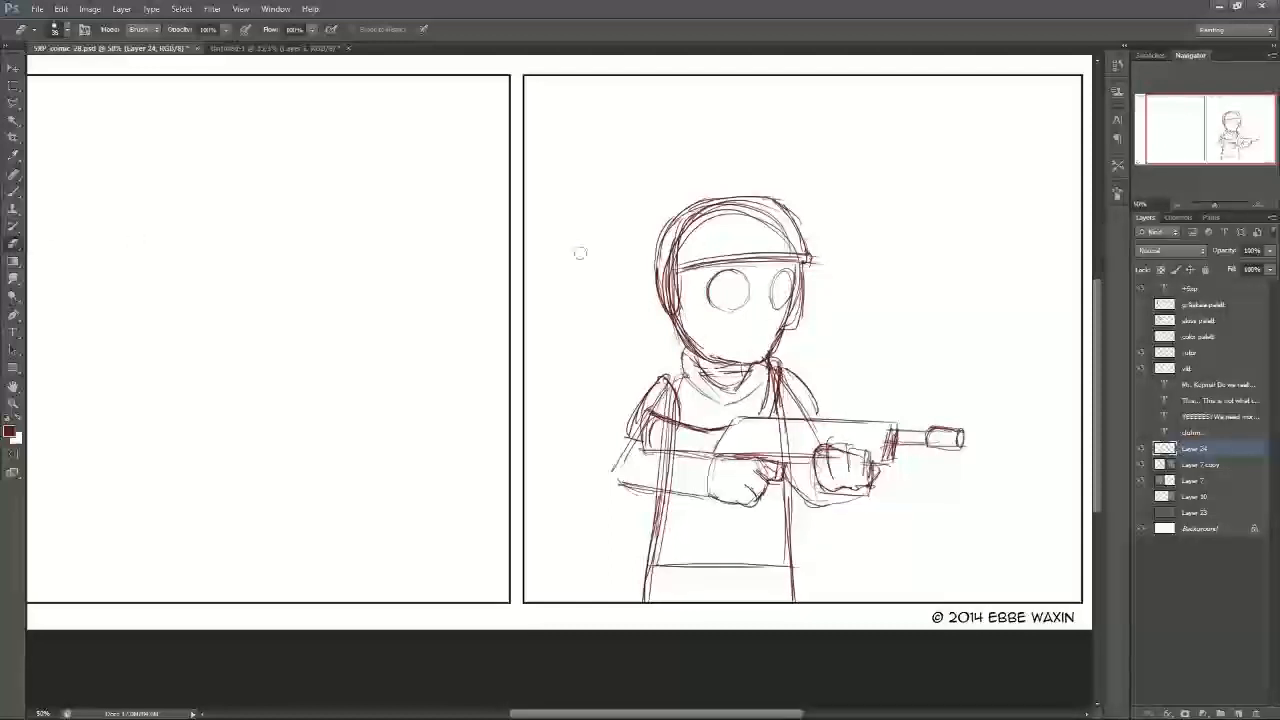
drag(662, 399, 667, 394)
Step: Add a small rectangular ejection port to the rifle's receiver and a front sight on top of the muzzle
click(14, 190)
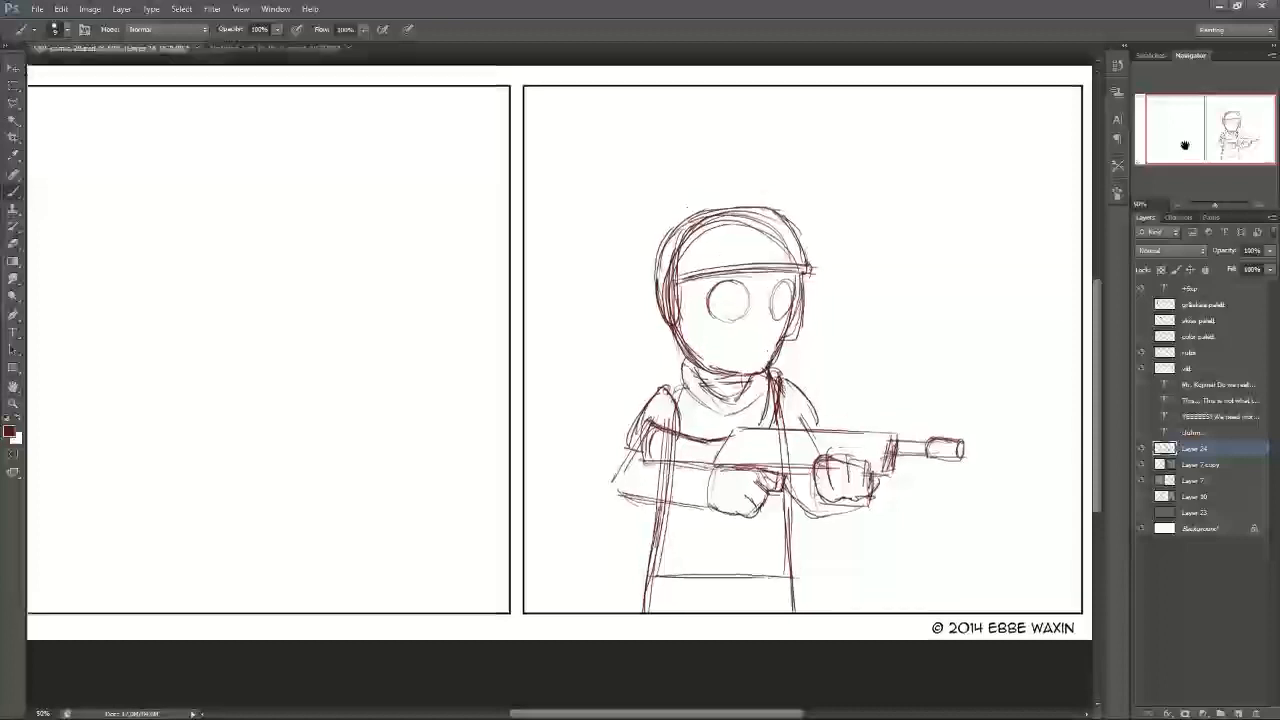
mouse_move(757, 432)
mouse_down()
mouse_move(797, 428)
mouse_move(756, 434)
mouse_up()
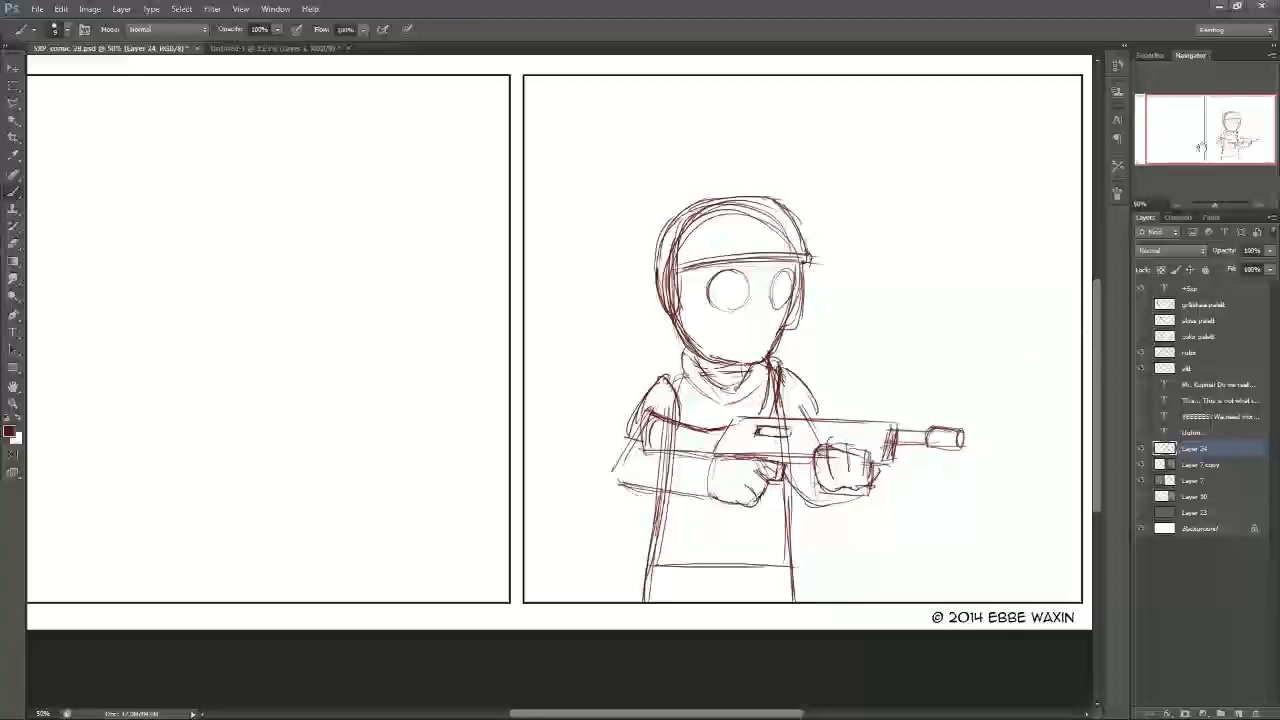
drag(944, 427, 955, 422)
drag(955, 422, 956, 428)
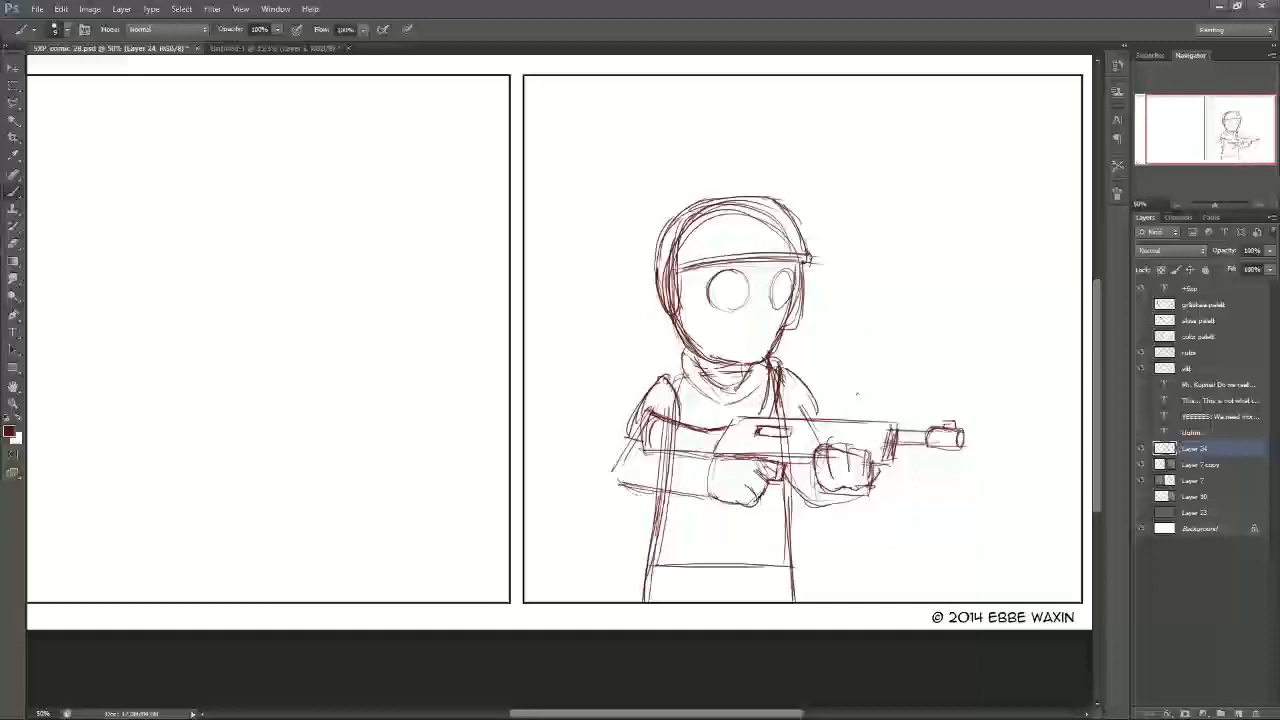
Step: Sketch a curved magazine with a marked base hanging under the rifle between the two hands
drag(786, 462, 803, 545)
mouse_move(787, 466)
mouse_down()
mouse_move(802, 535)
mouse_move(823, 531)
mouse_up()
drag(803, 462, 830, 538)
drag(803, 543, 830, 537)
mouse_move(781, 460)
mouse_down()
mouse_move(800, 530)
mouse_move(830, 537)
mouse_move(820, 526)
mouse_up()
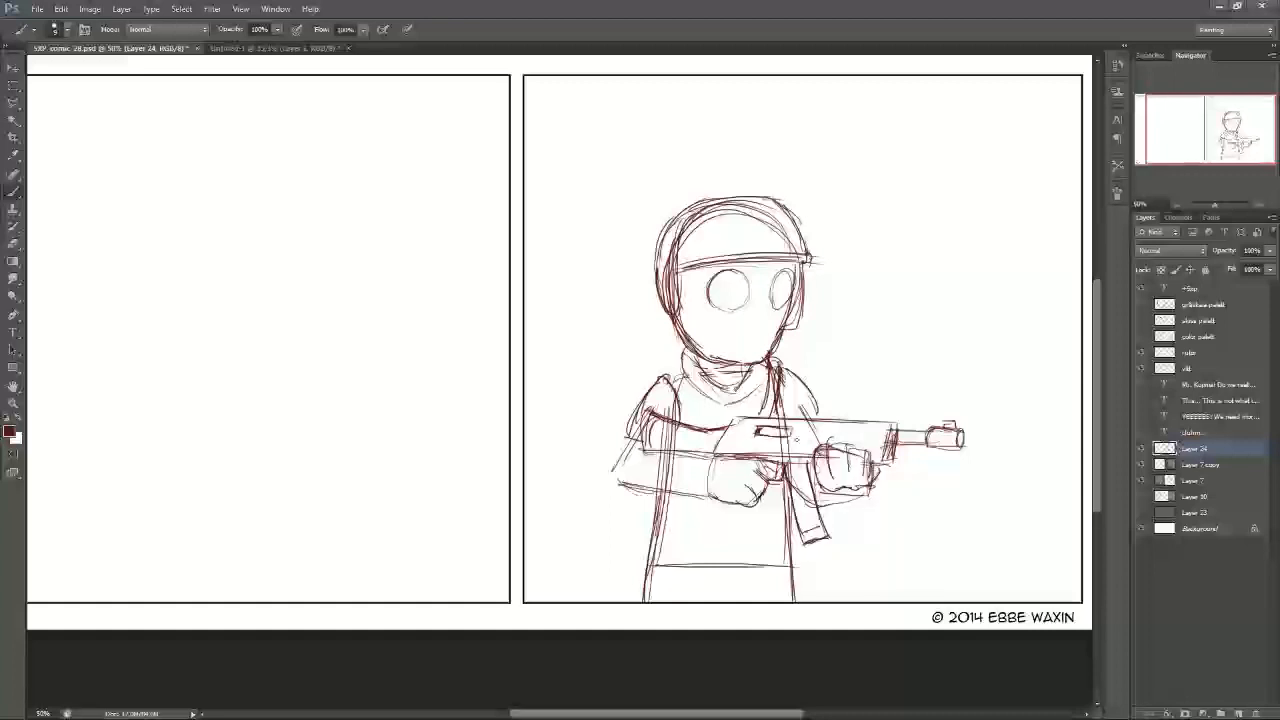
Step: Sketch a boxy belt pouch with a V-shaped flap on the soldier's rear hip
drag(636, 546, 635, 589)
mouse_move(636, 544)
mouse_down()
mouse_move(636, 585)
mouse_move(655, 542)
mouse_up()
drag(654, 543, 648, 595)
mouse_move(656, 540)
mouse_down()
mouse_move(698, 537)
mouse_move(694, 598)
mouse_up()
mouse_move(696, 542)
mouse_down()
mouse_move(695, 596)
mouse_move(652, 595)
mouse_up()
Step: Sketch the belt across the waist with vertical loops and a smaller flapped pouch on the front hip
mouse_move(653, 549)
mouse_down()
mouse_move(694, 550)
mouse_move(646, 568)
mouse_move(792, 562)
mouse_up()
drag(692, 574, 794, 574)
drag(696, 578, 766, 580)
mouse_move(774, 556)
mouse_down()
mouse_move(775, 588)
mouse_move(800, 546)
mouse_up()
drag(796, 548, 796, 589)
drag(794, 544, 803, 576)
drag(712, 578, 803, 584)
drag(794, 584, 808, 590)
drag(774, 550, 788, 566)
drag(796, 552, 794, 566)
mouse_move(716, 558)
mouse_down()
mouse_move(716, 576)
mouse_move(745, 576)
mouse_up()
mouse_move(776, 546)
mouse_down()
mouse_move(794, 562)
mouse_move(747, 578)
mouse_up()
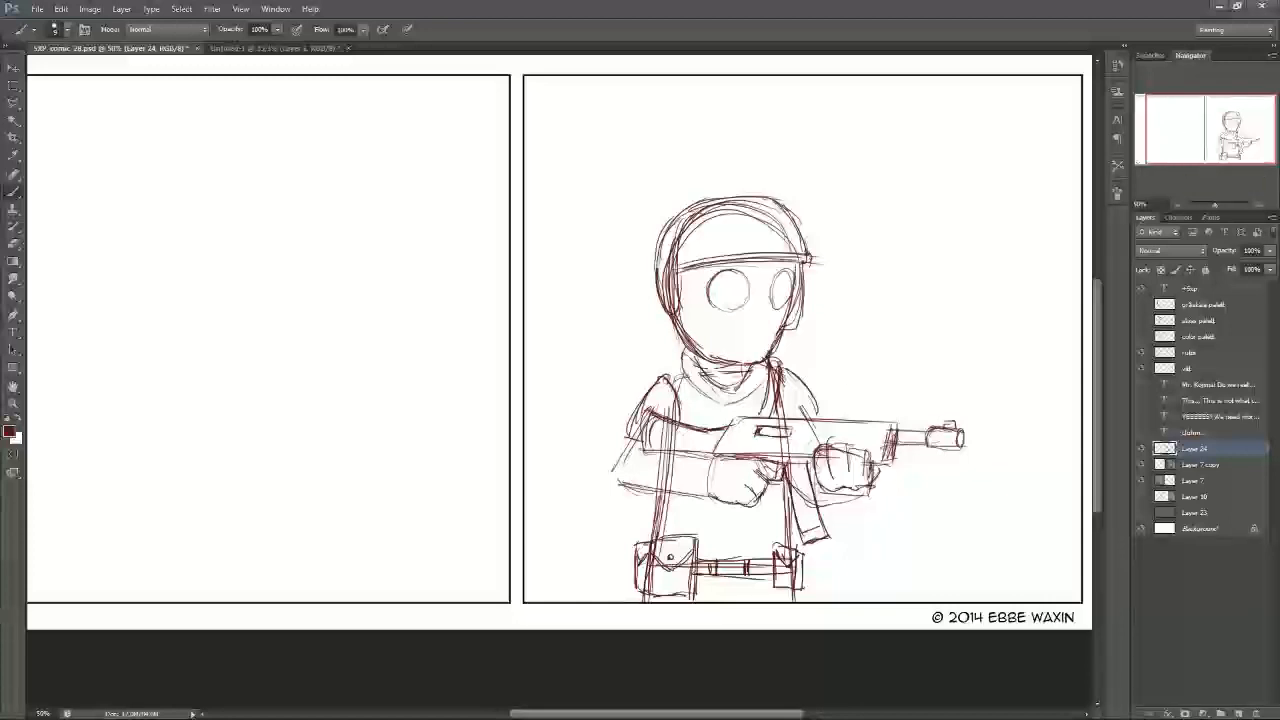
Step: Sketch a glove cuff at the rear wrist and rounded sleeve folds around the elbow
drag(697, 459, 694, 499)
mouse_move(693, 497)
mouse_down()
mouse_move(713, 501)
mouse_move(709, 478)
mouse_up()
drag(636, 446, 619, 484)
mouse_move(625, 446)
mouse_down()
mouse_move(615, 468)
mouse_move(625, 462)
mouse_up()
drag(693, 496, 722, 503)
Step: Refine the front hand's underside and fingertips, and add thumb and trigger finger details to the rear hand
mouse_move(821, 489)
mouse_down()
mouse_move(854, 500)
mouse_move(871, 490)
mouse_up()
drag(725, 457, 731, 478)
mouse_move(731, 478)
mouse_down()
mouse_move(738, 458)
mouse_move(731, 479)
mouse_up()
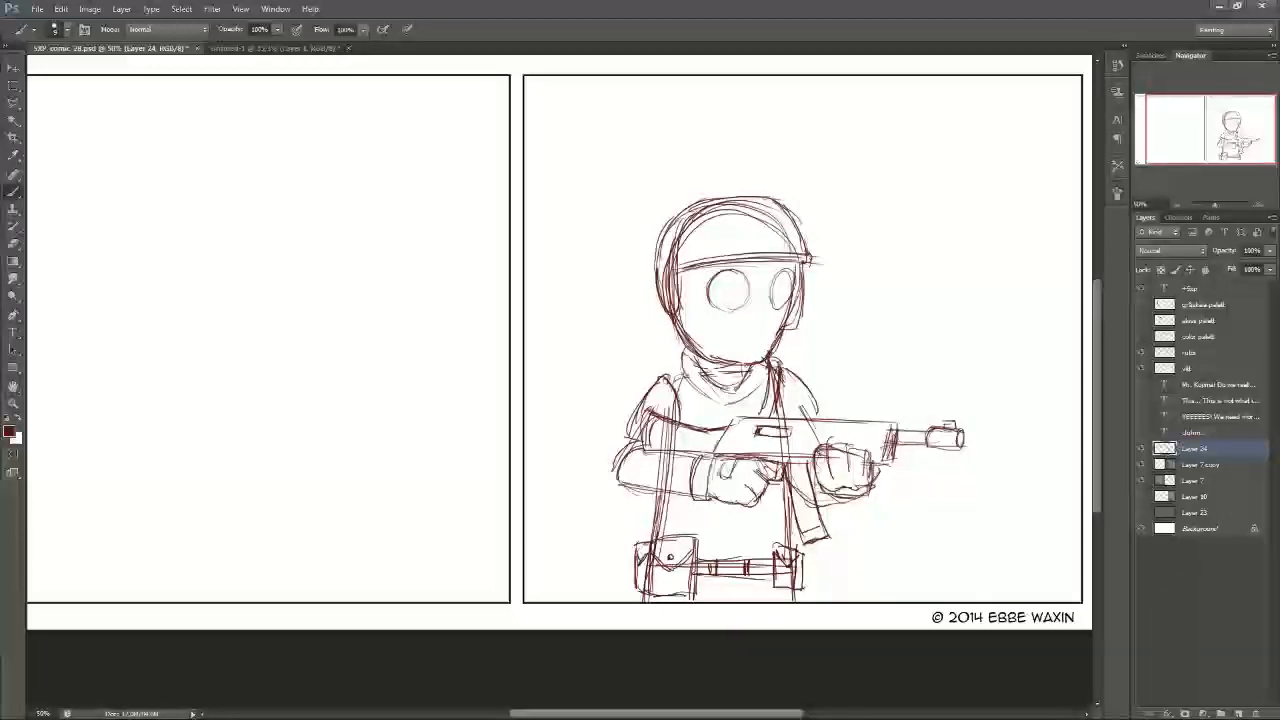
mouse_move(760, 462)
mouse_down()
mouse_move(768, 480)
mouse_move(853, 464)
mouse_up()
drag(873, 480, 886, 465)
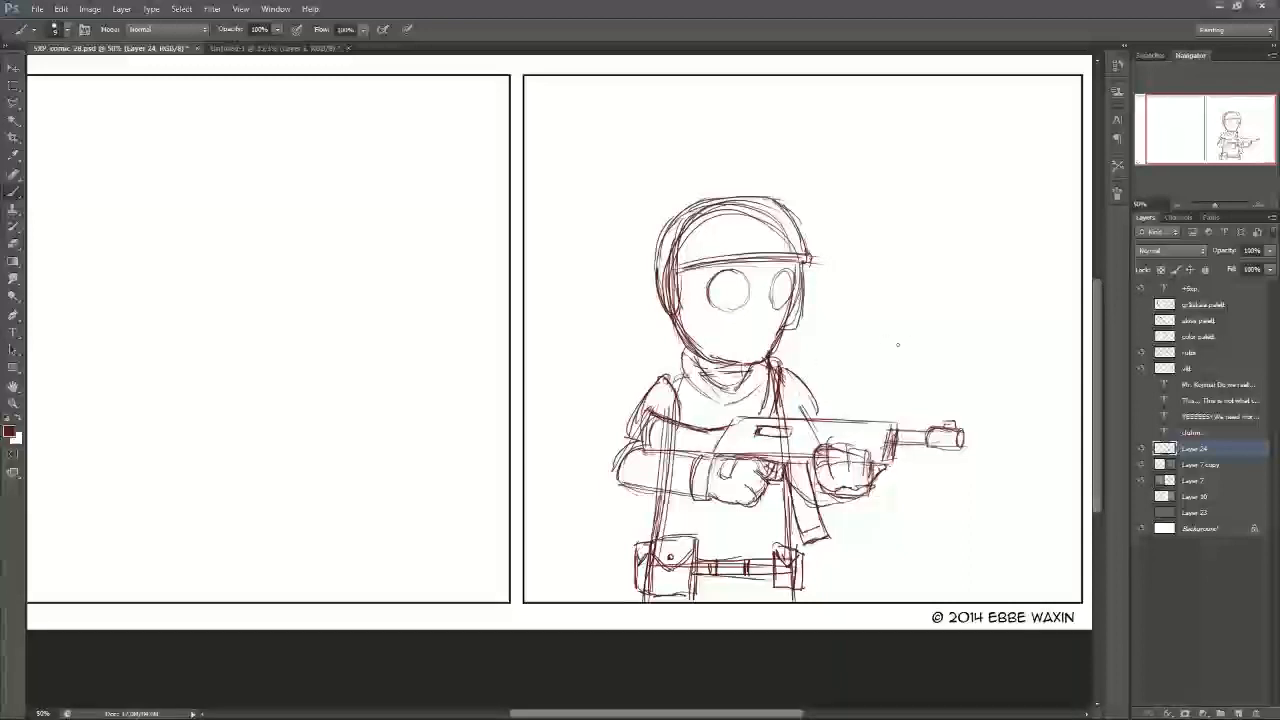
Step: Erase the construction lines crossing the rifle stock and those inside the helmet dome
click(13, 242)
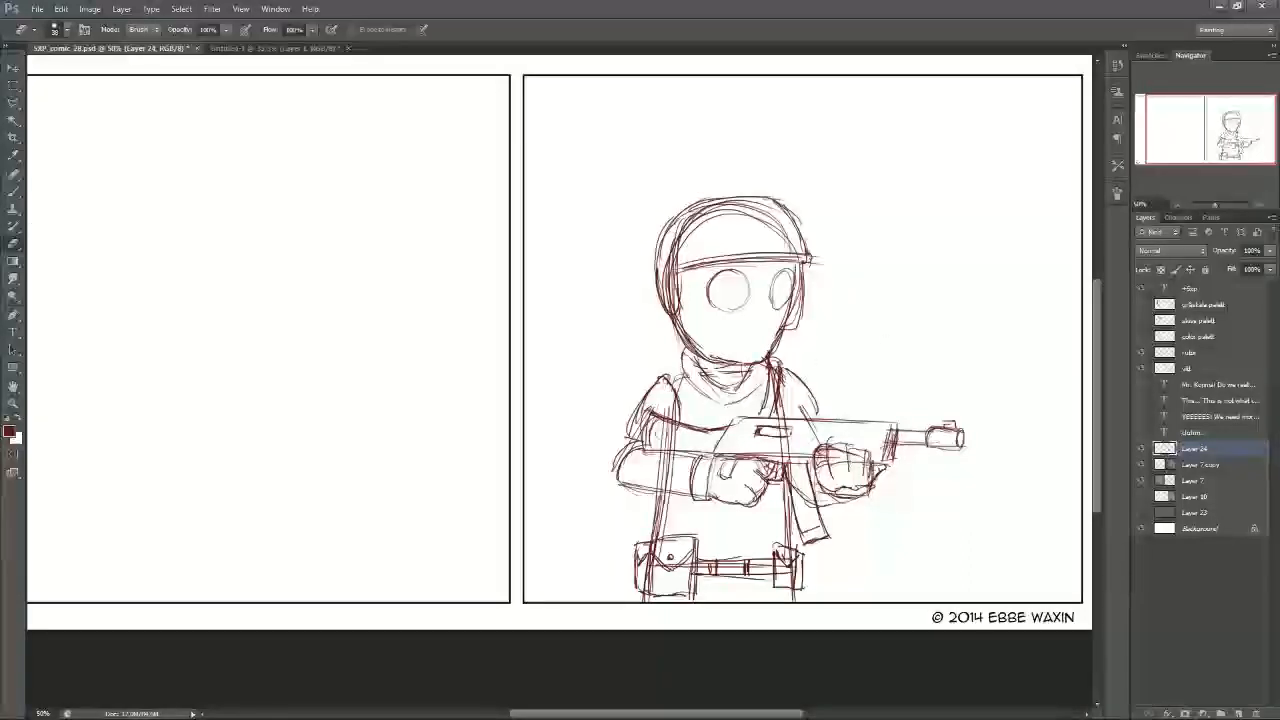
mouse_move(666, 426)
mouse_down()
mouse_move(675, 442)
mouse_move(655, 432)
mouse_up()
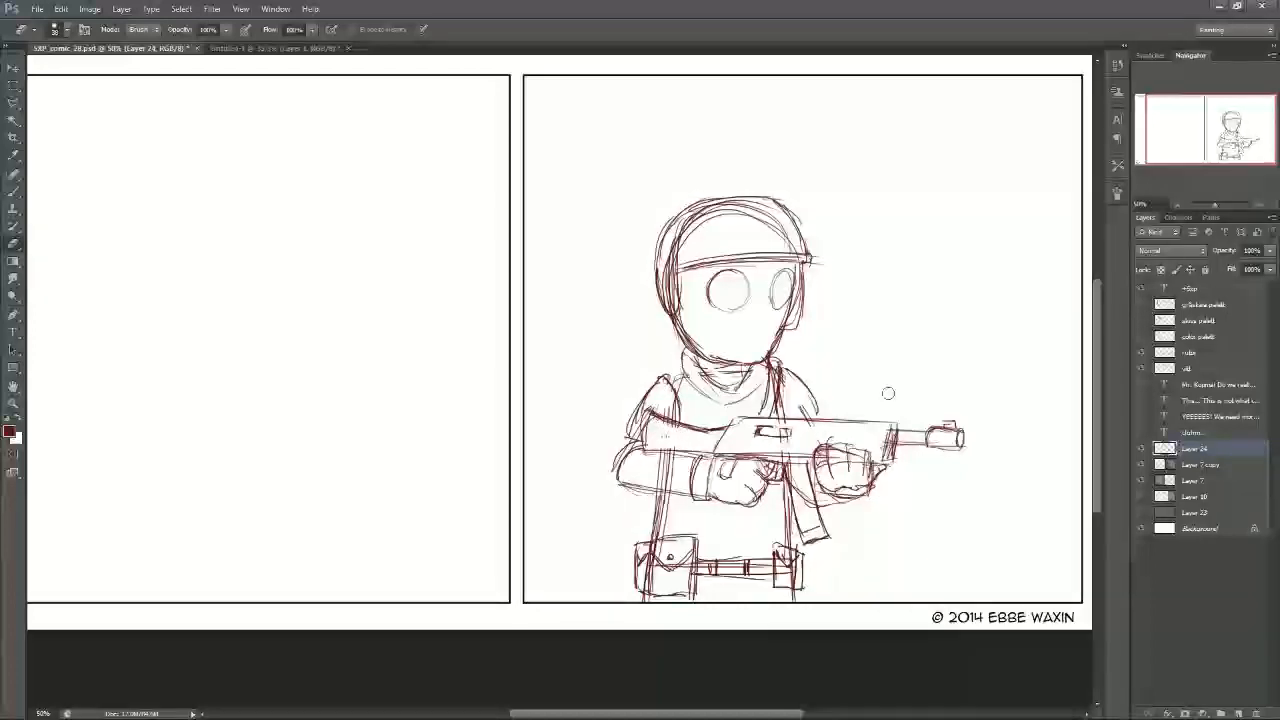
key(ctrl+z)
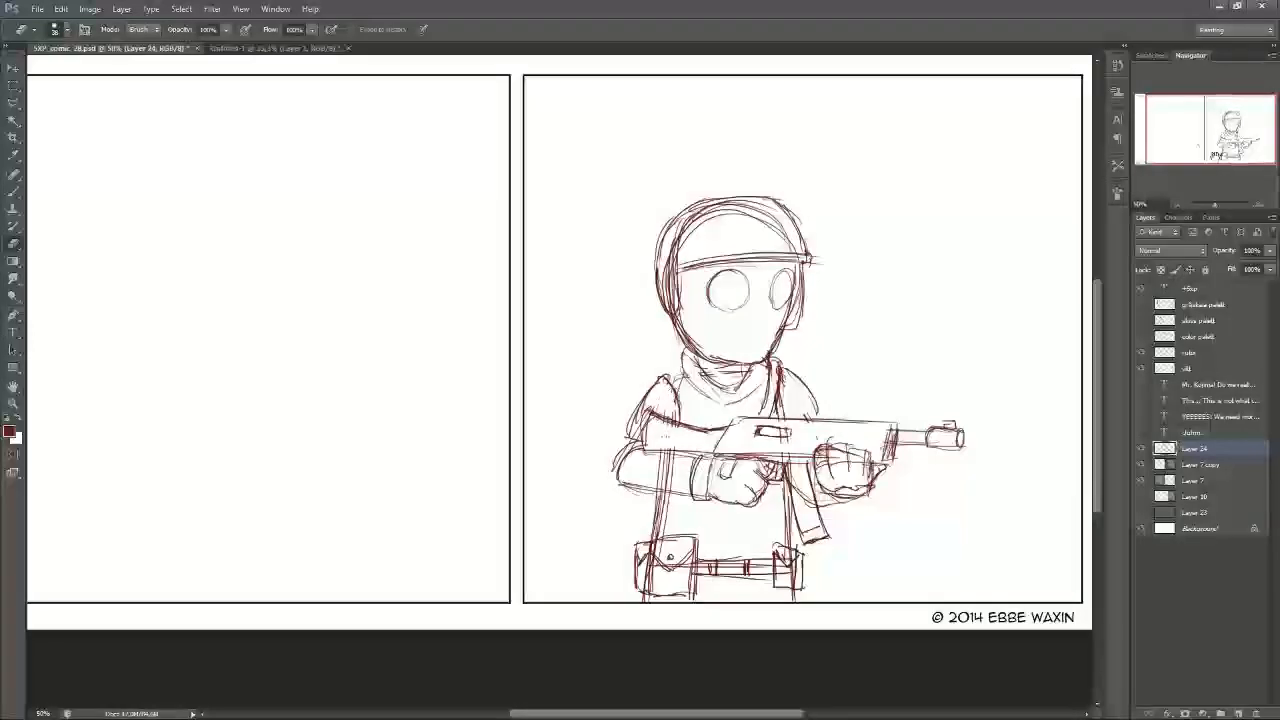
mouse_move(790, 242)
mouse_down()
mouse_move(760, 212)
mouse_move(775, 225)
mouse_move(695, 212)
mouse_move(668, 300)
mouse_move(694, 220)
mouse_up()
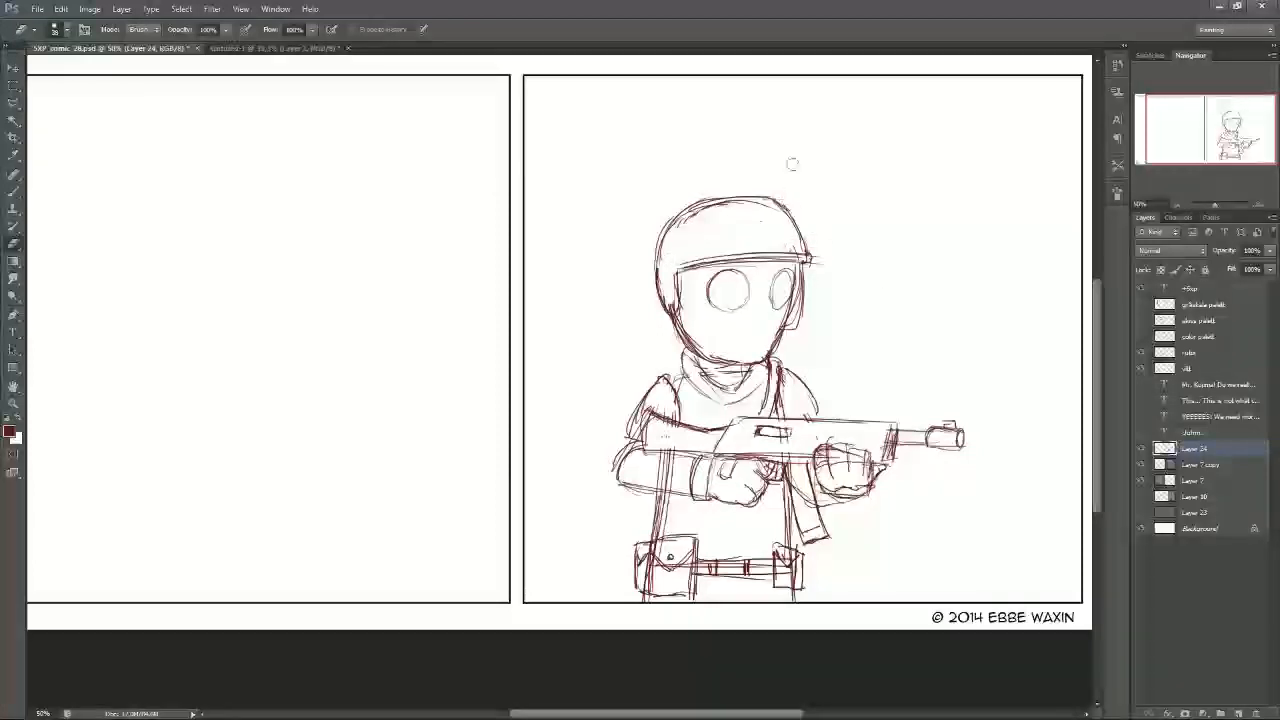
Step: Clear the arm lines crossing the magazine, and add ridge lines to the magazine and slots to the rifle stock
click(22, 190)
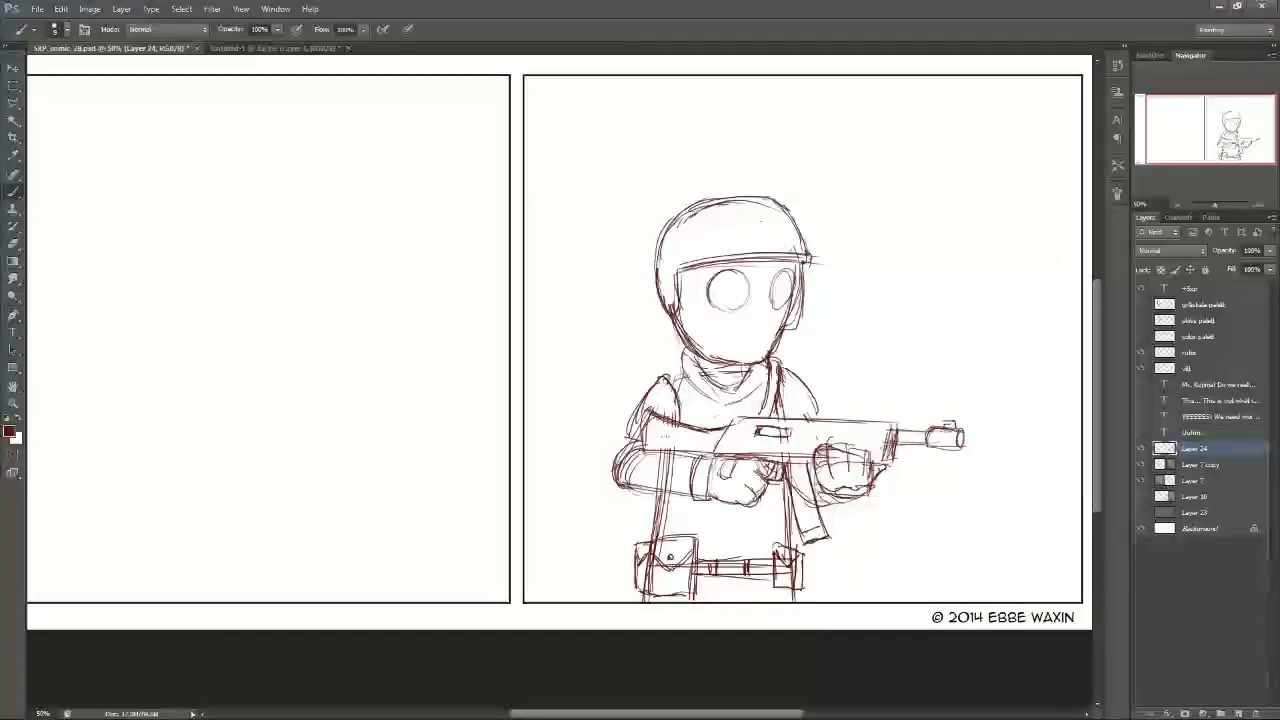
key(e)
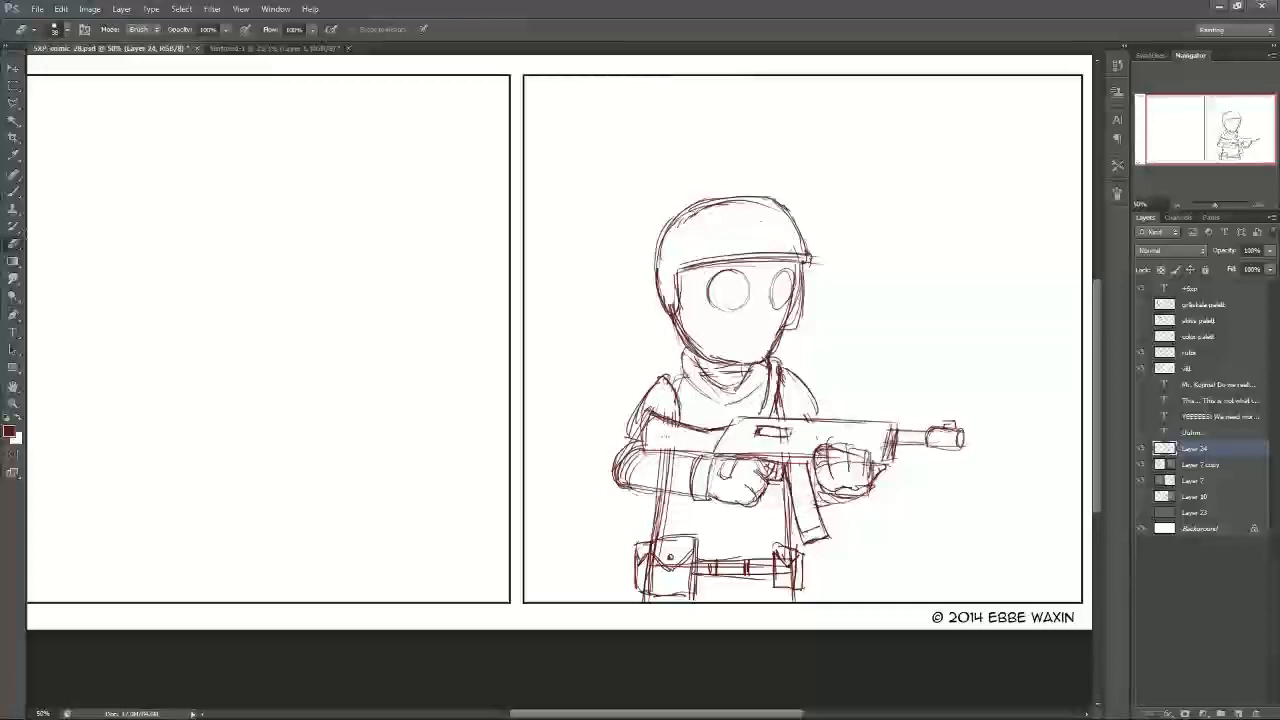
click(14, 190)
mouse_move(790, 472)
mouse_down()
mouse_move(802, 522)
mouse_move(819, 530)
mouse_up()
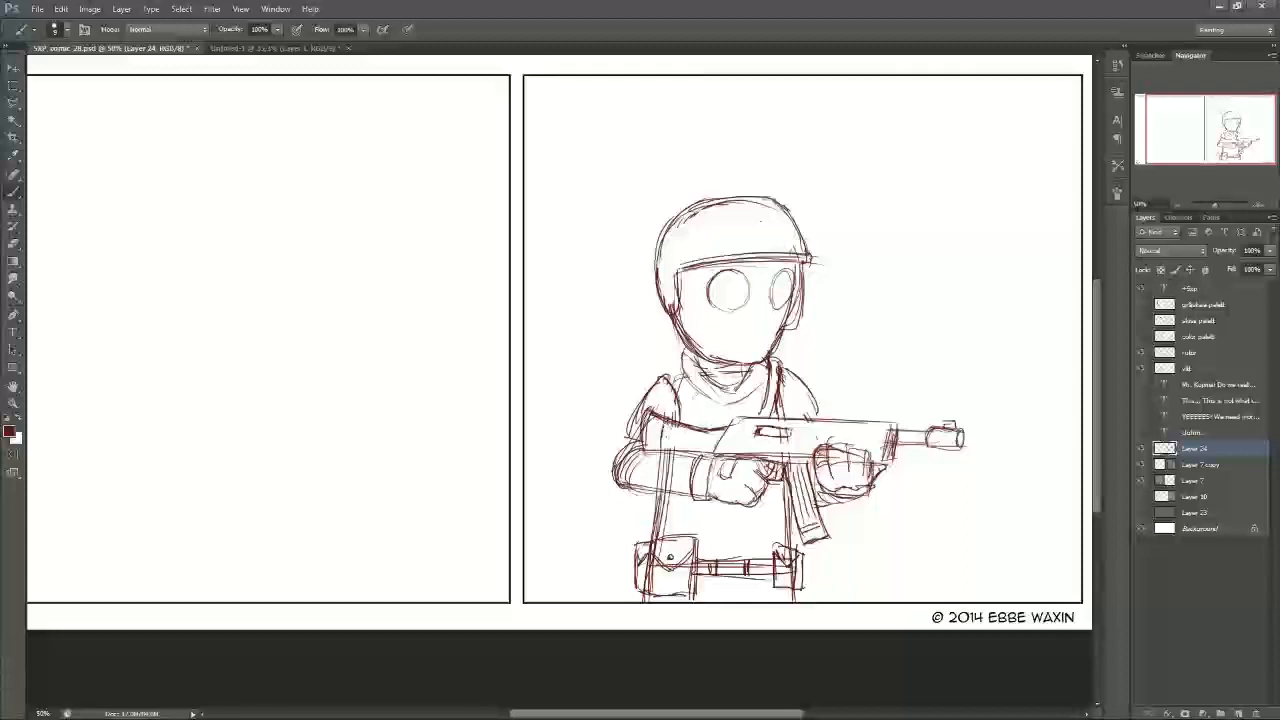
mouse_move(665, 426)
mouse_down()
mouse_move(684, 433)
mouse_move(673, 450)
mouse_move(701, 439)
mouse_move(699, 451)
mouse_move(669, 451)
mouse_up()
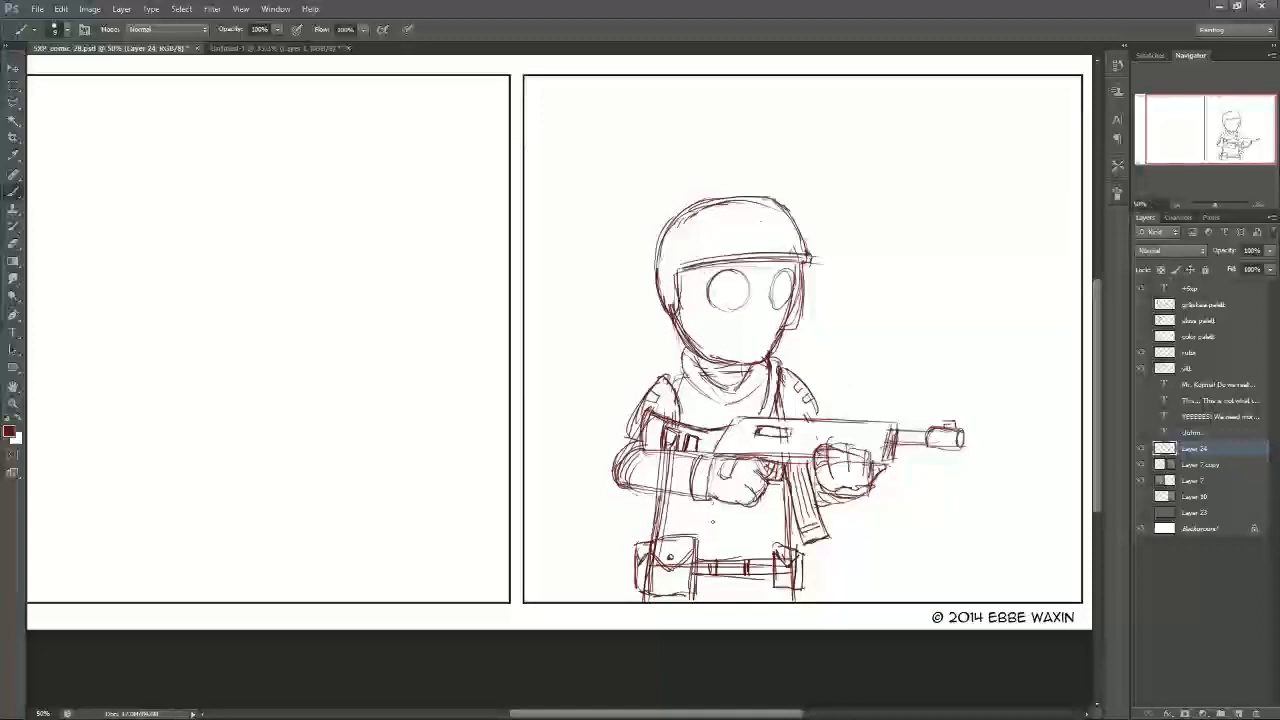
Step: Sketch horizontal vest bands with short vertical dividers across the abdomen, and darken the scarf folds around the neck
mouse_move(661, 521)
mouse_down()
mouse_move(787, 519)
mouse_move(708, 534)
mouse_move(790, 533)
mouse_up()
mouse_move(697, 541)
mouse_down()
mouse_move(794, 539)
mouse_move(752, 557)
mouse_up()
mouse_move(660, 519)
mouse_down()
mouse_move(790, 515)
mouse_move(728, 500)
mouse_move(684, 532)
mouse_move(681, 516)
mouse_up()
drag(684, 504, 683, 519)
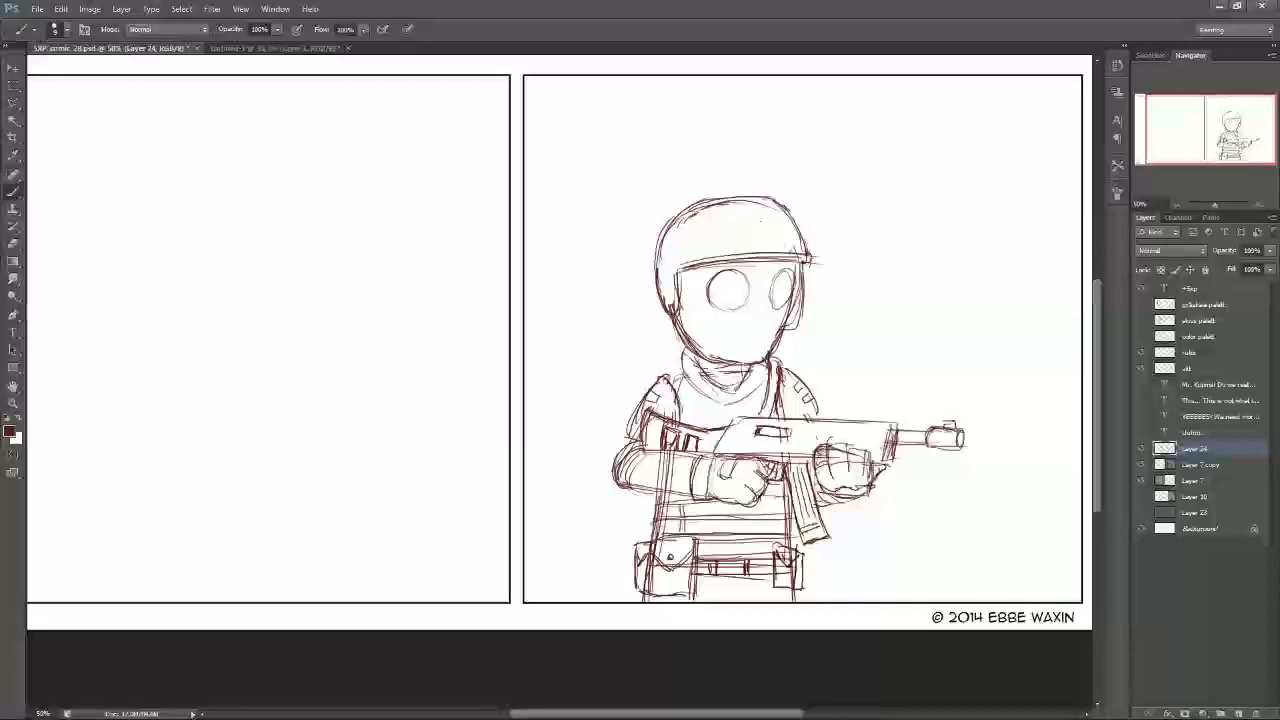
drag(778, 519, 780, 547)
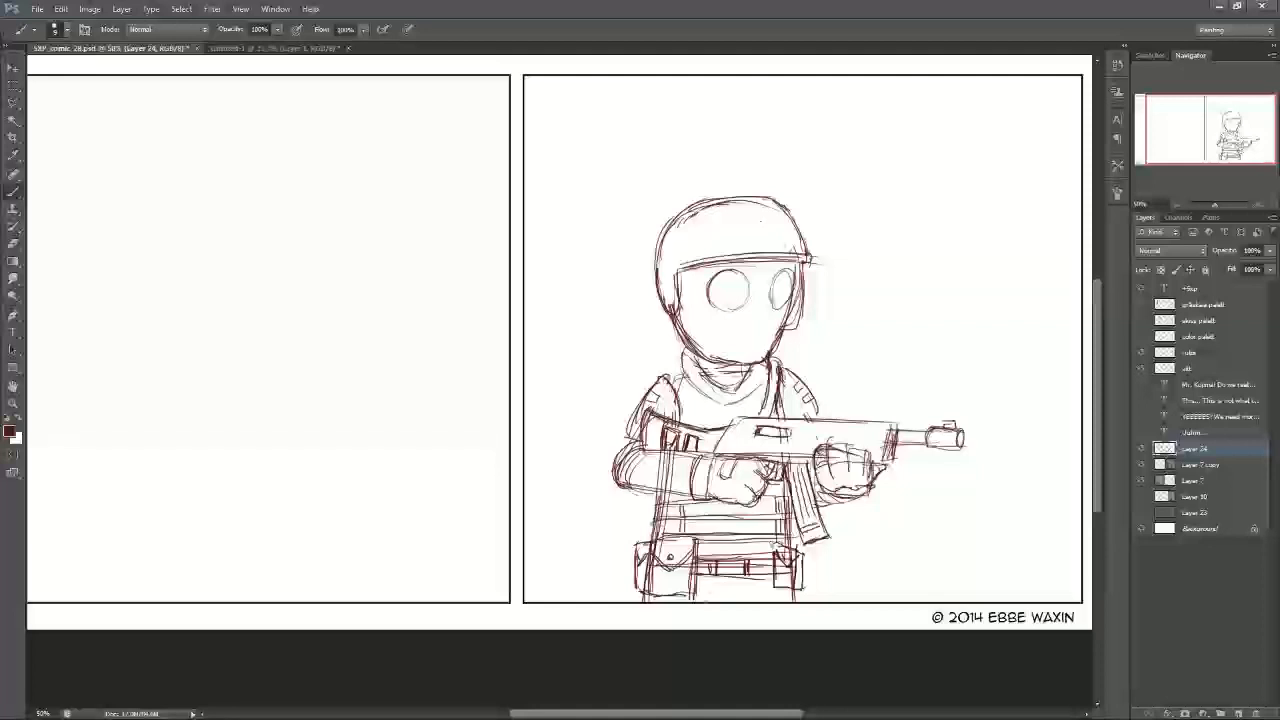
mouse_move(680, 358)
mouse_down()
mouse_move(711, 402)
mouse_move(671, 382)
mouse_move(727, 403)
mouse_move(707, 366)
mouse_move(750, 378)
mouse_move(716, 384)
mouse_move(754, 396)
mouse_up()
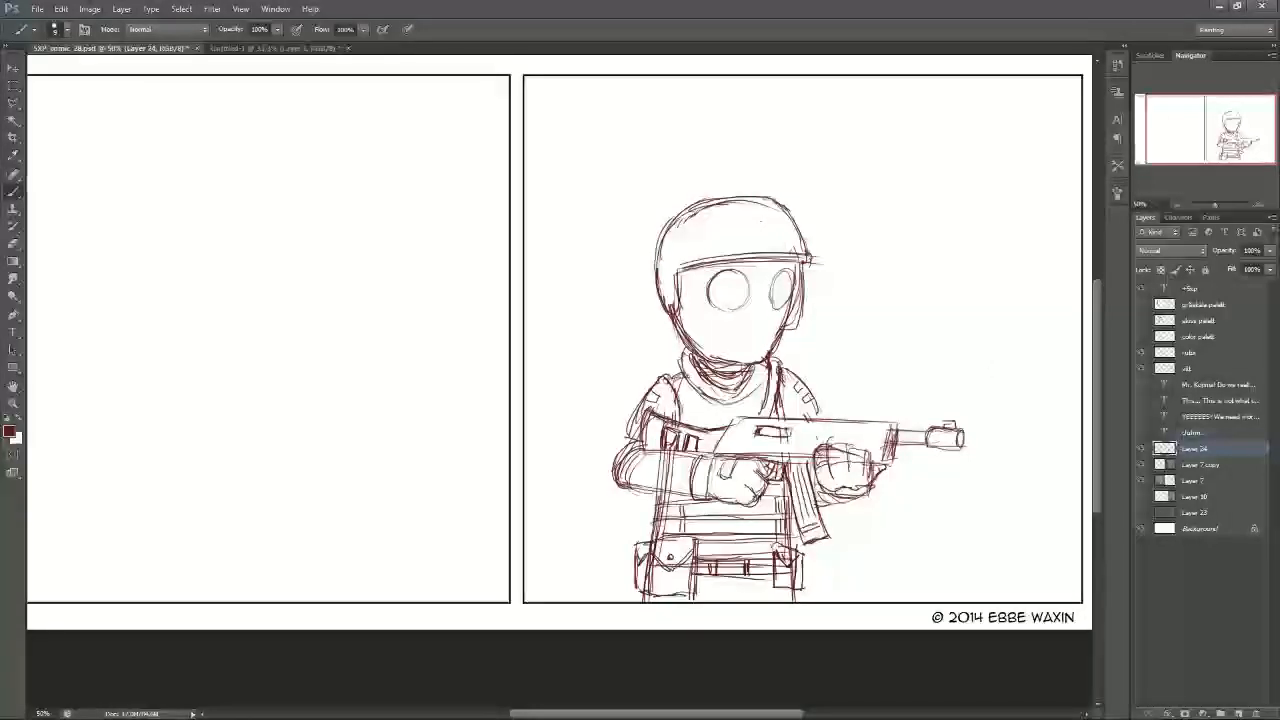
Step: Add a row of slanted vents to the rifle's handguard and a notched rail along its top
mouse_move(812, 432)
mouse_down()
mouse_move(805, 463)
mouse_move(808, 448)
mouse_move(863, 424)
mouse_move(897, 430)
mouse_move(885, 463)
mouse_move(821, 444)
mouse_move(873, 452)
mouse_up()
drag(882, 438, 879, 463)
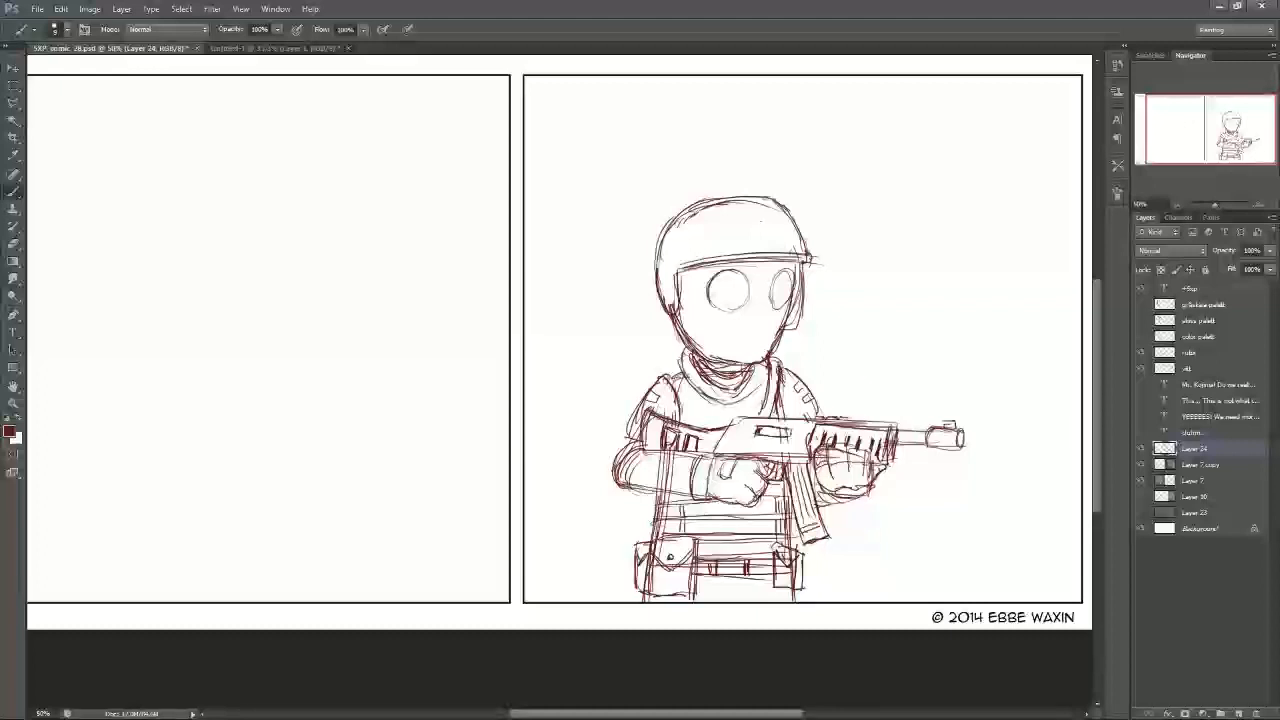
drag(865, 419, 891, 420)
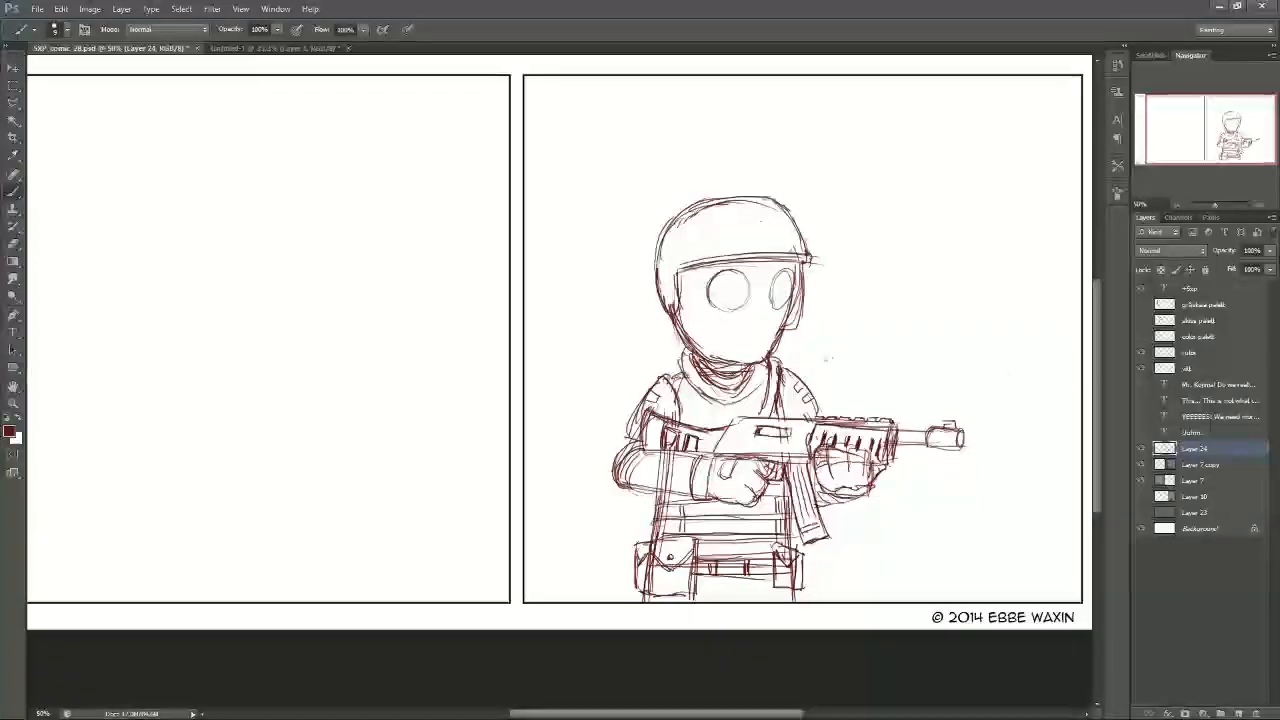
Step: Add a raised top rail and panel lines to the rifle's receiver and darken its rear contour
mouse_move(751, 418)
mouse_down()
mouse_move(806, 411)
mouse_move(780, 405)
mouse_move(796, 405)
mouse_up()
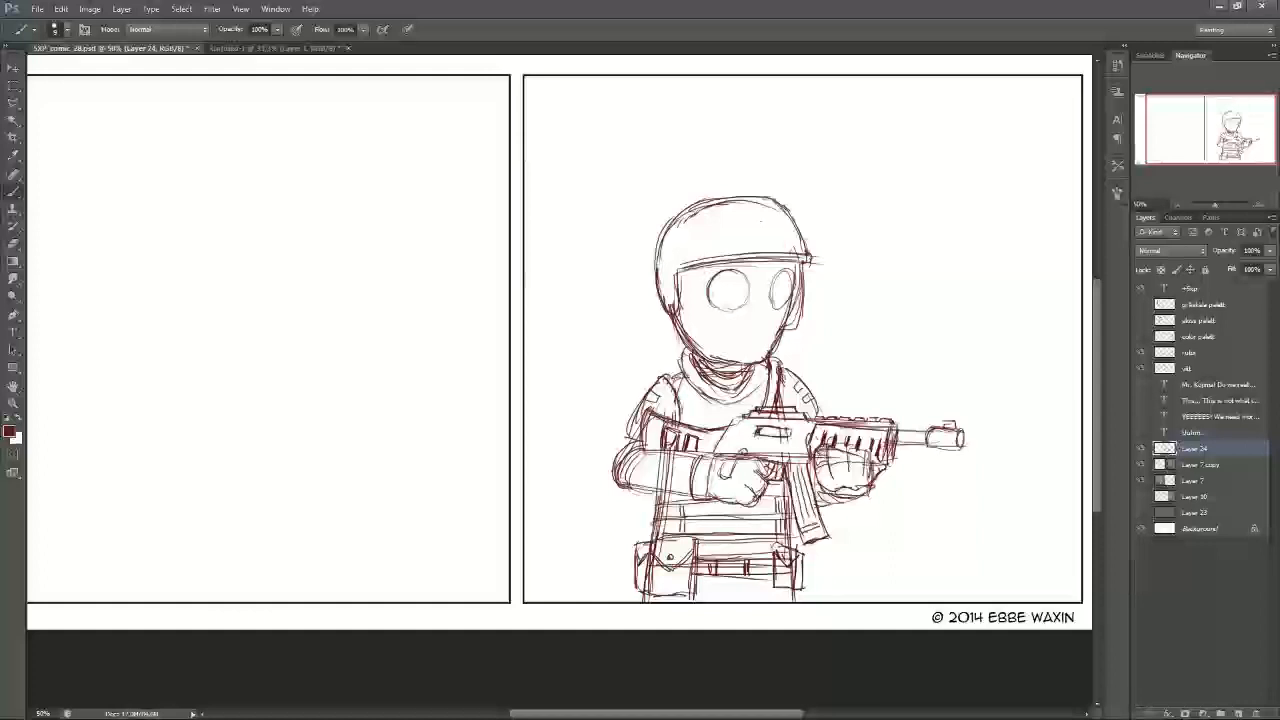
mouse_move(747, 437)
mouse_down()
mouse_move(723, 438)
mouse_move(747, 429)
mouse_up()
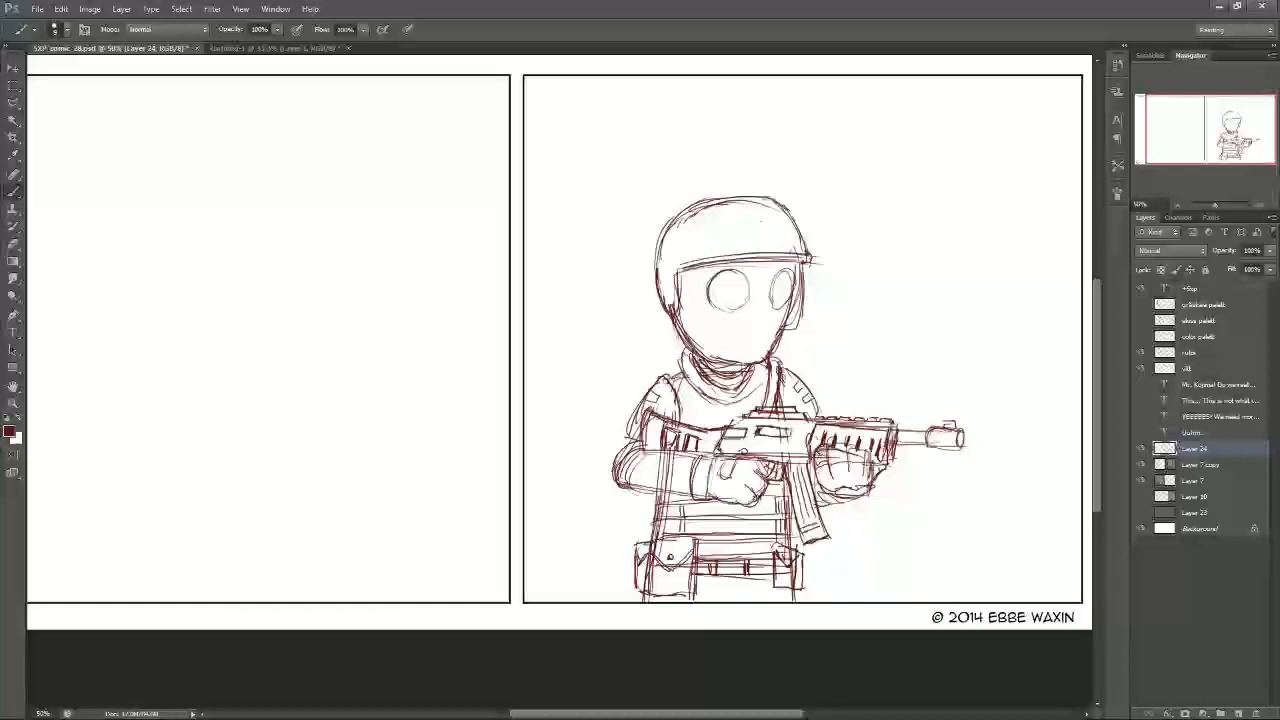
mouse_move(792, 433)
mouse_down()
mouse_move(812, 435)
mouse_move(722, 427)
mouse_up()
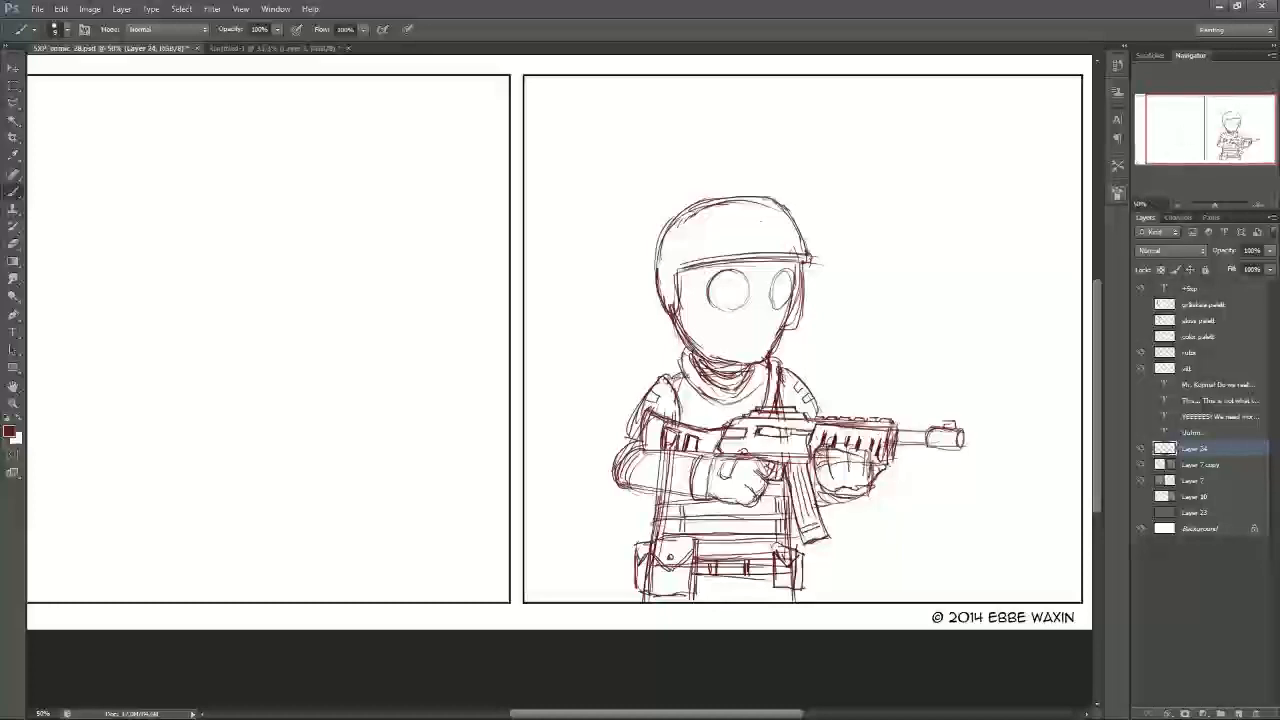
Step: Erase the overlapping lines on the rear forearm and front hand, and add vent slots to the muzzle
key(e)
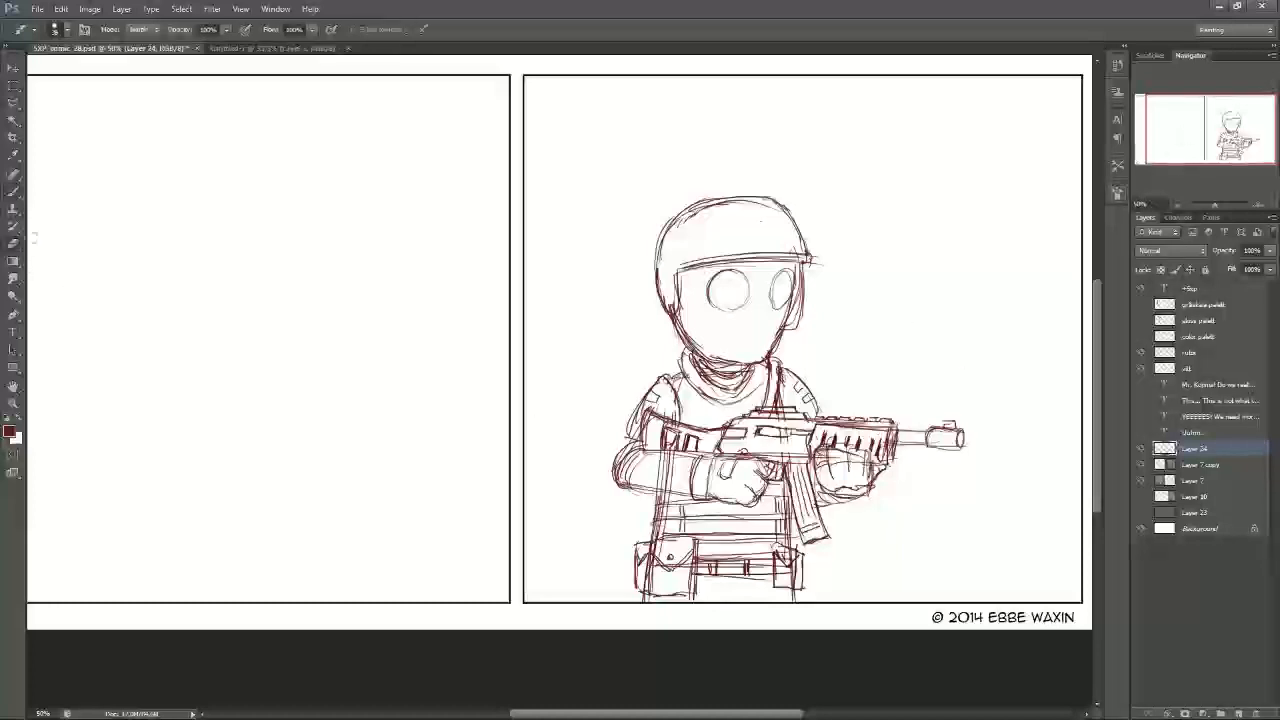
drag(668, 460, 665, 482)
drag(834, 462, 831, 475)
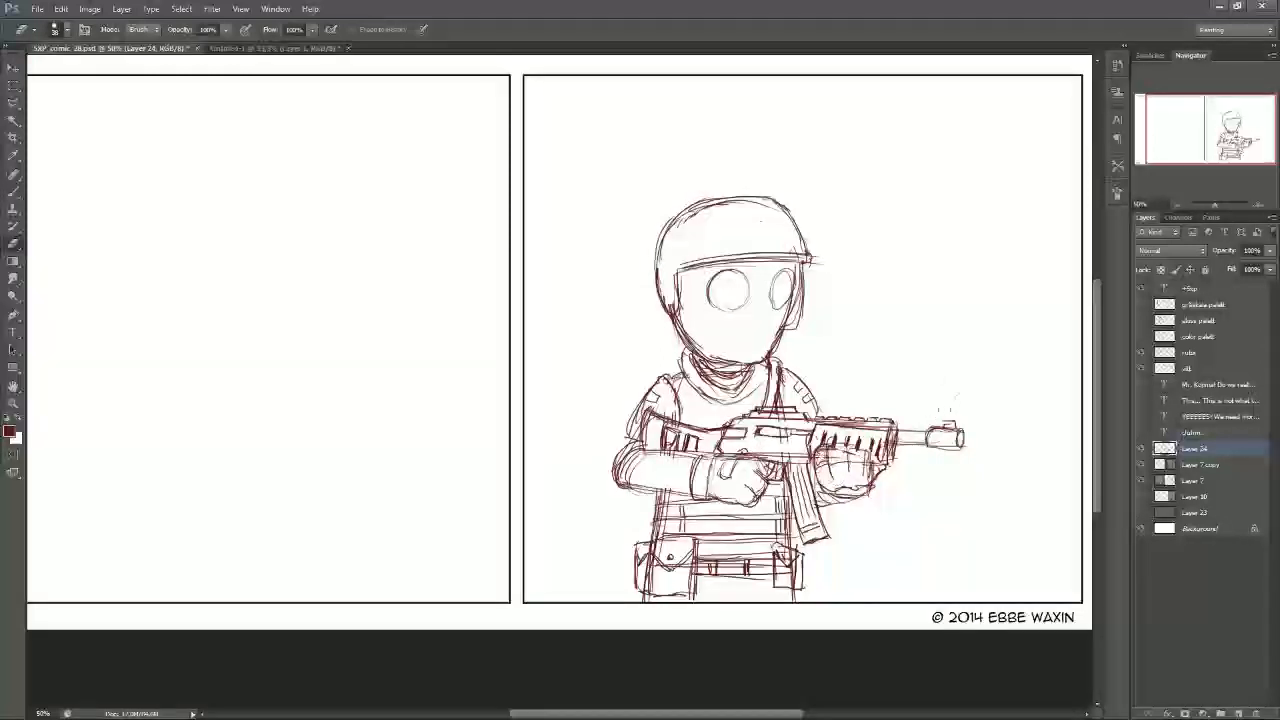
key(b)
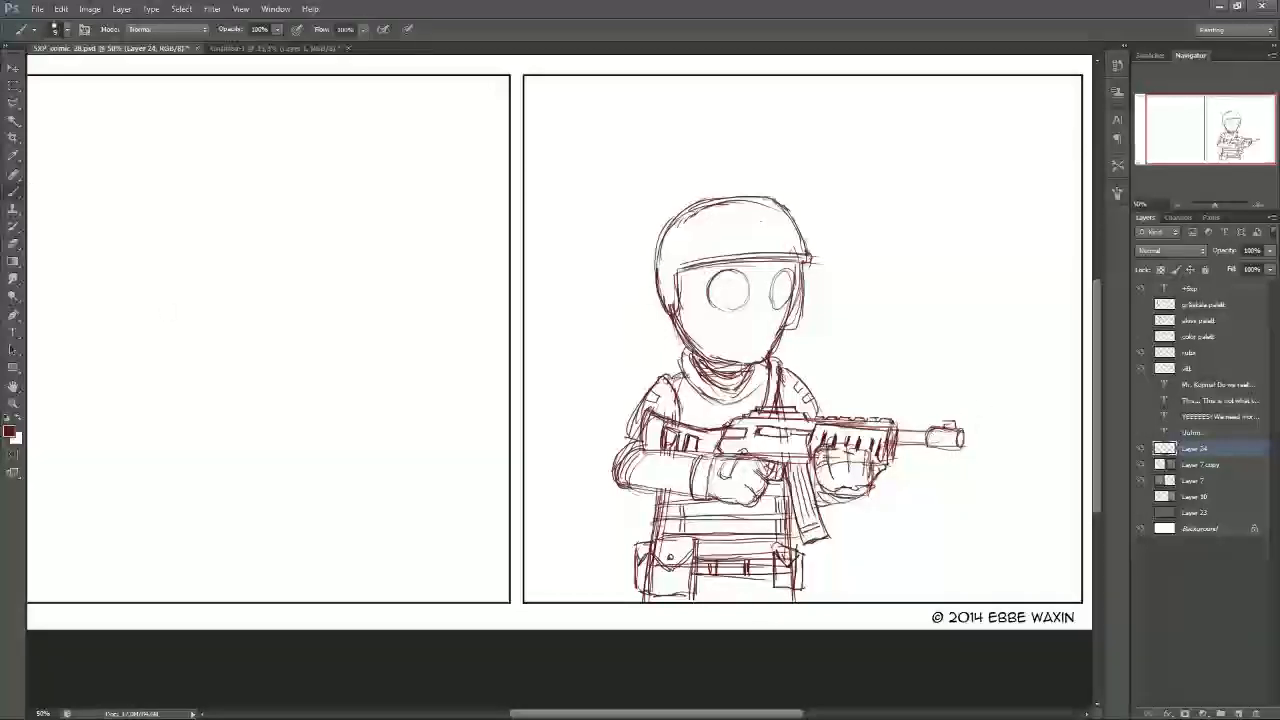
mouse_move(936, 433)
mouse_down()
mouse_move(937, 445)
mouse_move(958, 444)
mouse_up()
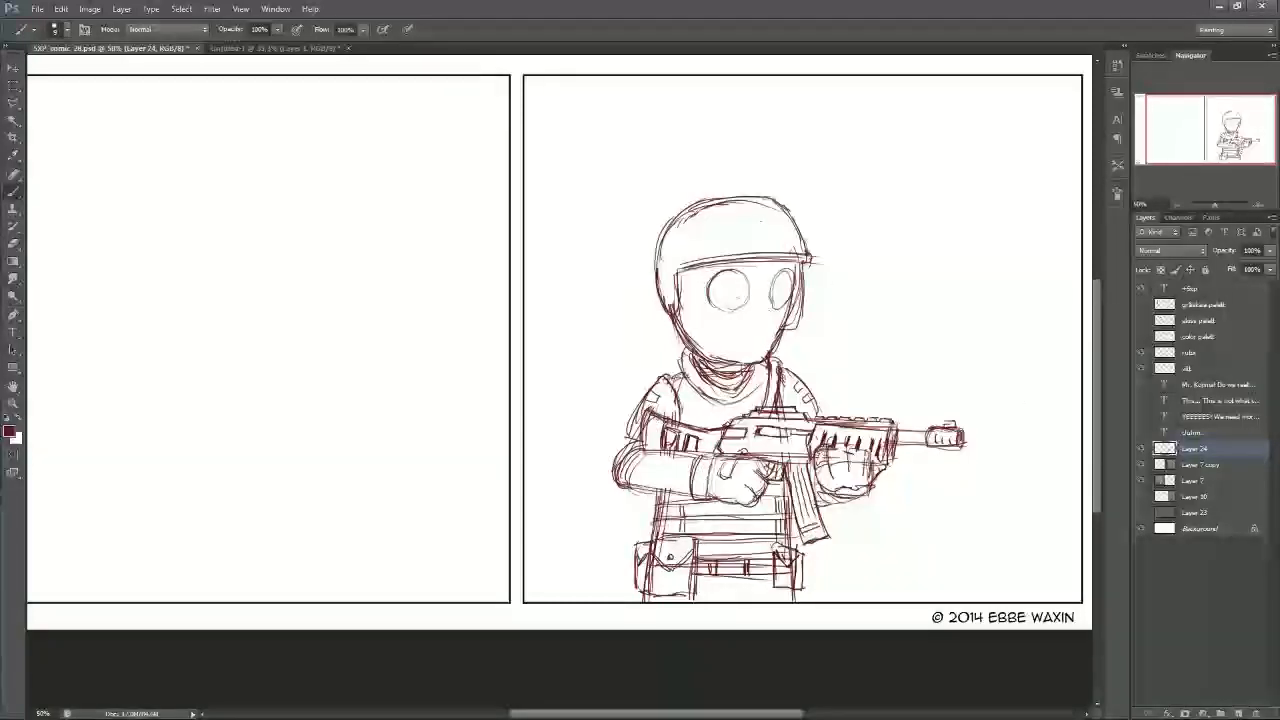
Step: Draw an inner curve and a small pupil in each eye, looking in the rifle's direction, redoing unsatisfactory strokes
mouse_move(726, 273)
mouse_down()
mouse_move(725, 306)
mouse_move(735, 285)
mouse_up()
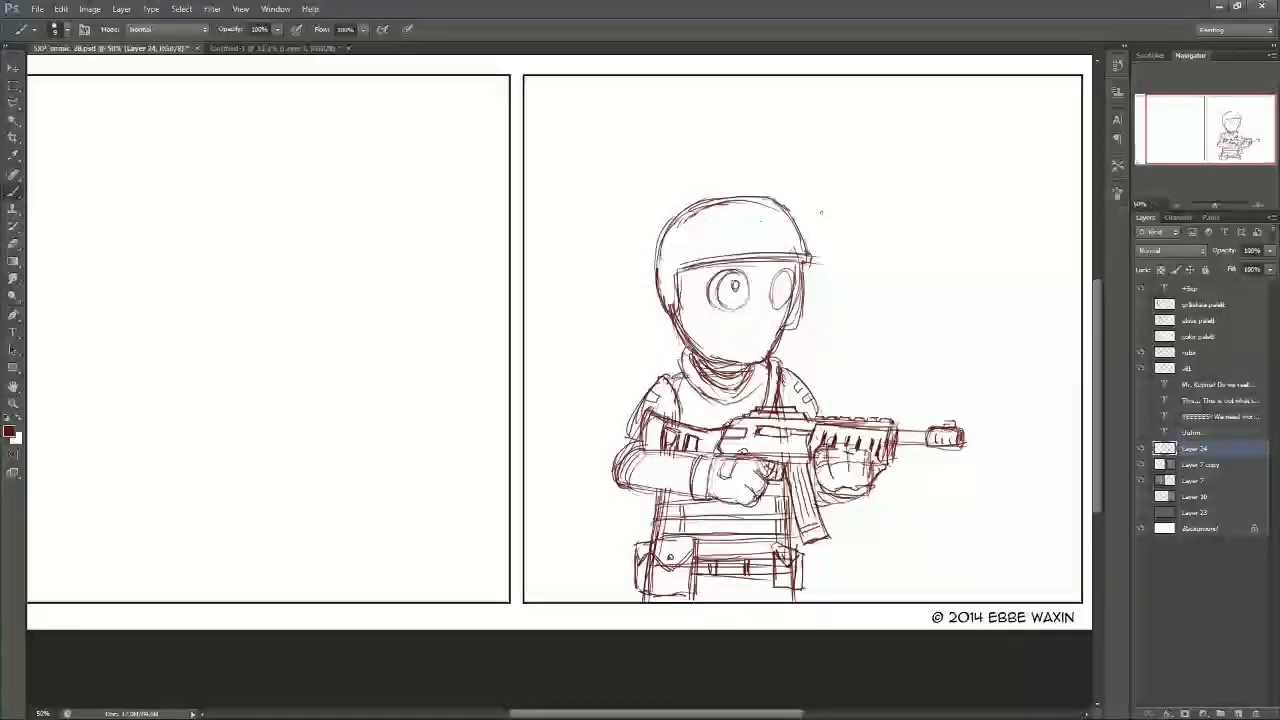
key(ctrl+z)
drag(776, 292, 784, 290)
key(ctrl+z)
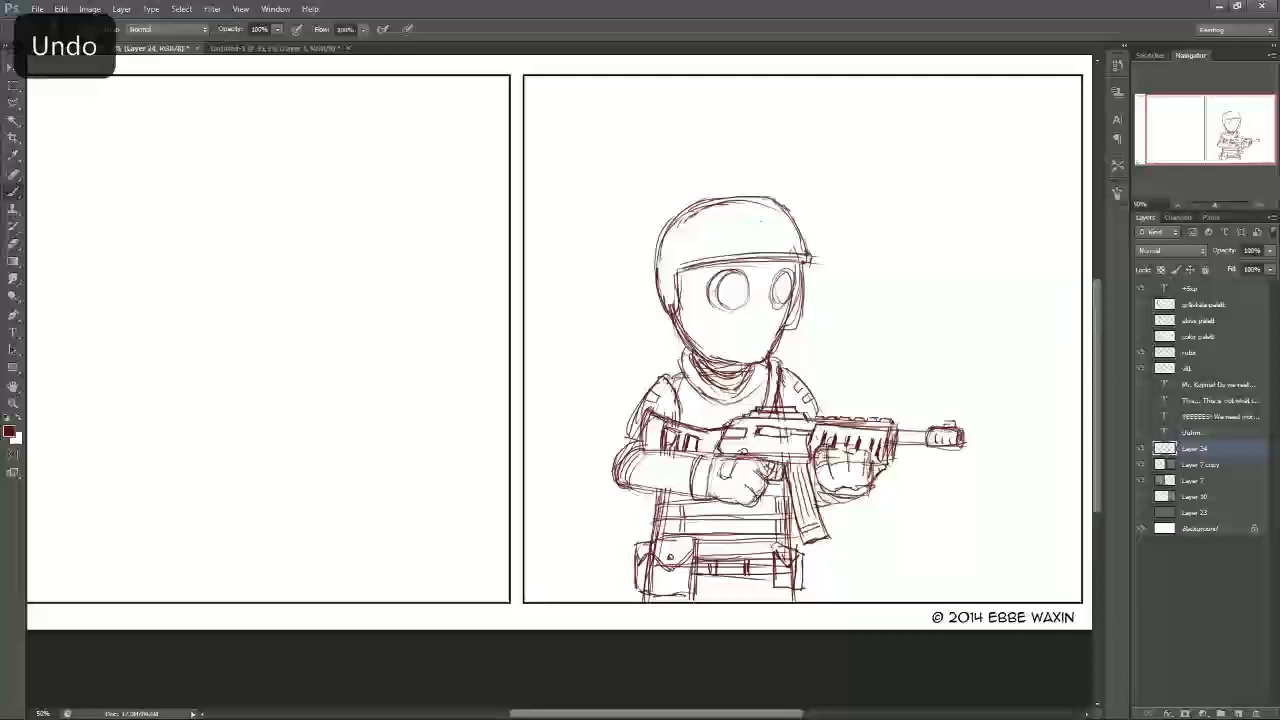
drag(738, 284, 790, 286)
key(ctrl+z)
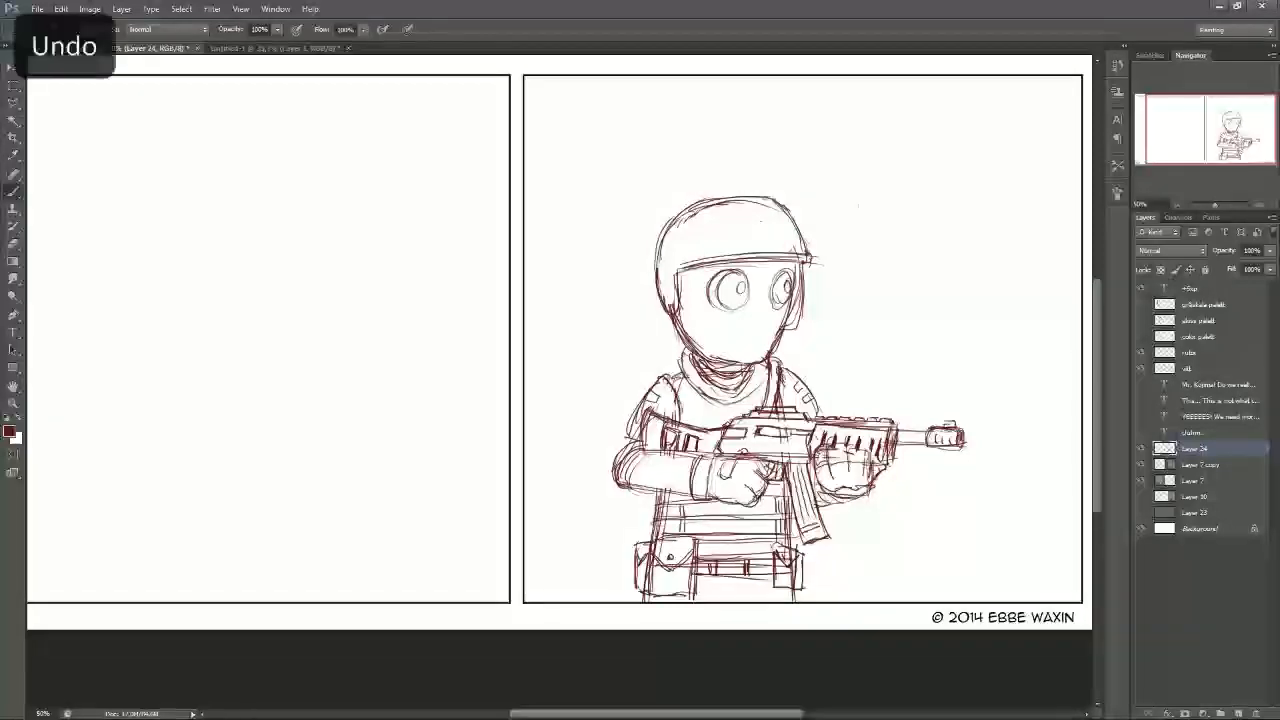
drag(783, 286, 788, 289)
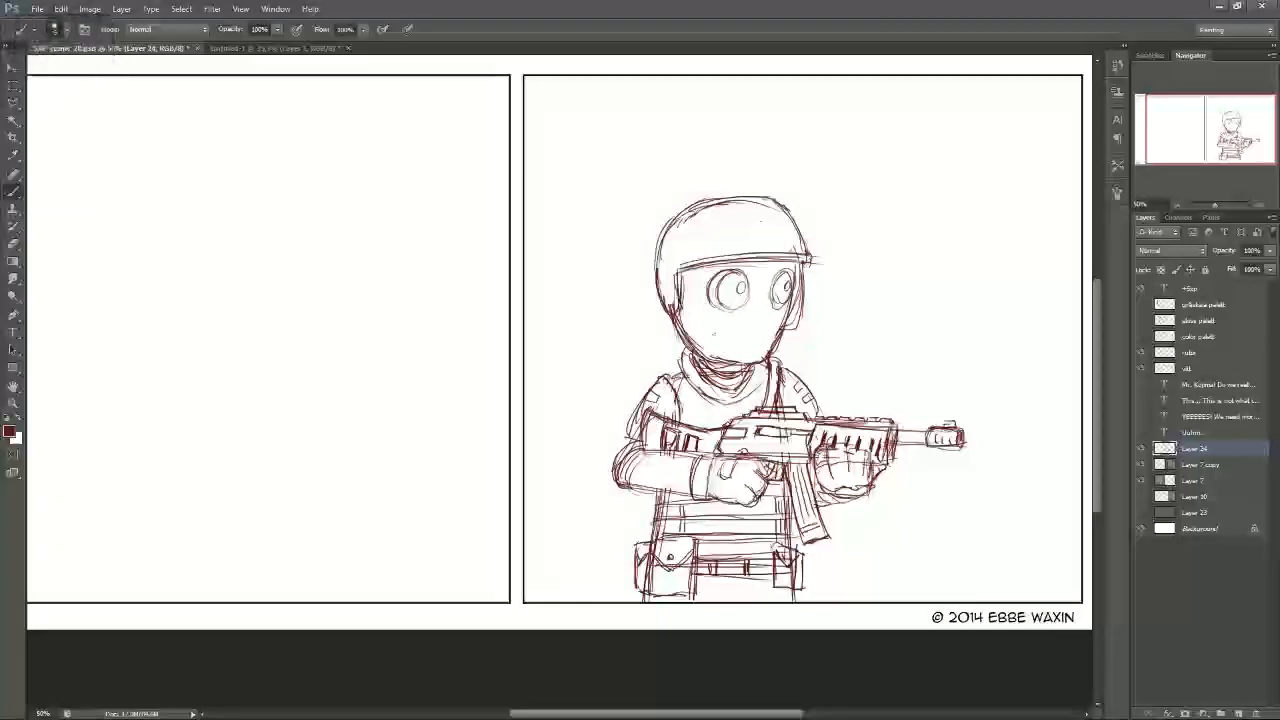
Step: Extend the helmet's rim line to its rear edge and sketch the side straps running down to the chin
drag(677, 268, 656, 278)
mouse_move(657, 277)
mouse_down()
mouse_move(712, 260)
mouse_move(661, 316)
mouse_move(680, 318)
mouse_move(700, 358)
mouse_up()
drag(667, 317, 711, 358)
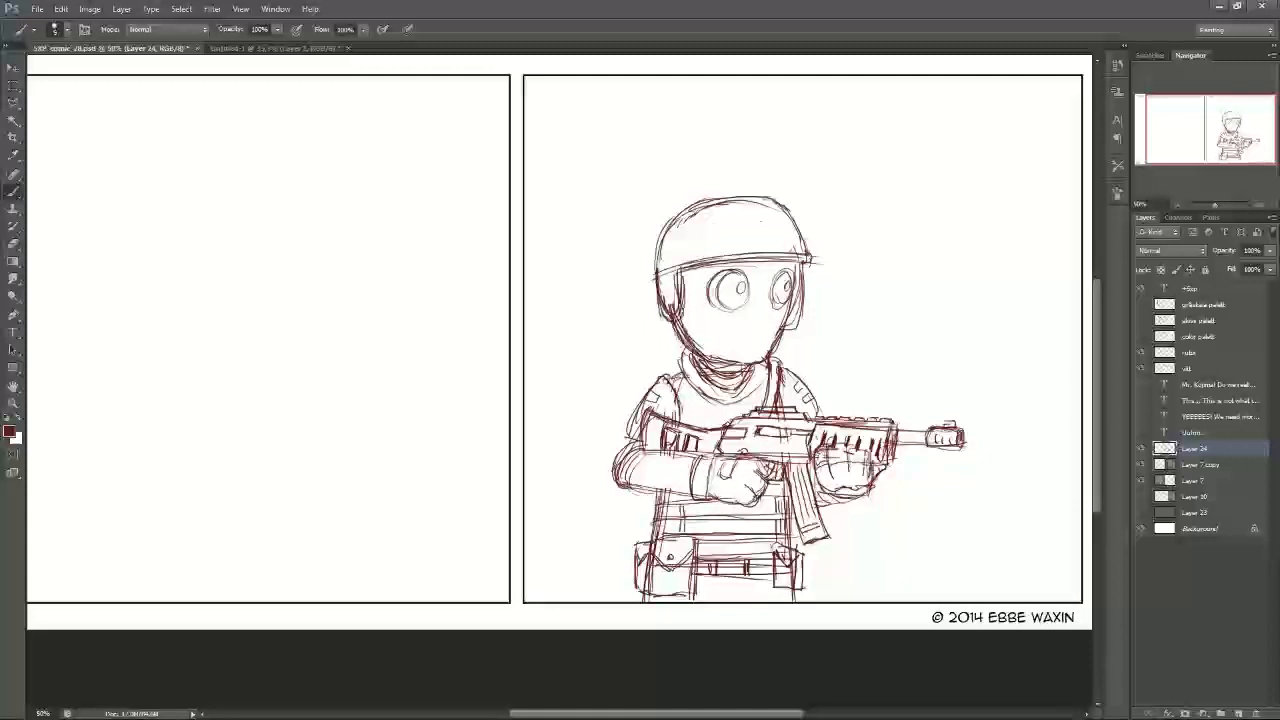
drag(789, 331, 765, 362)
drag(778, 233, 786, 238)
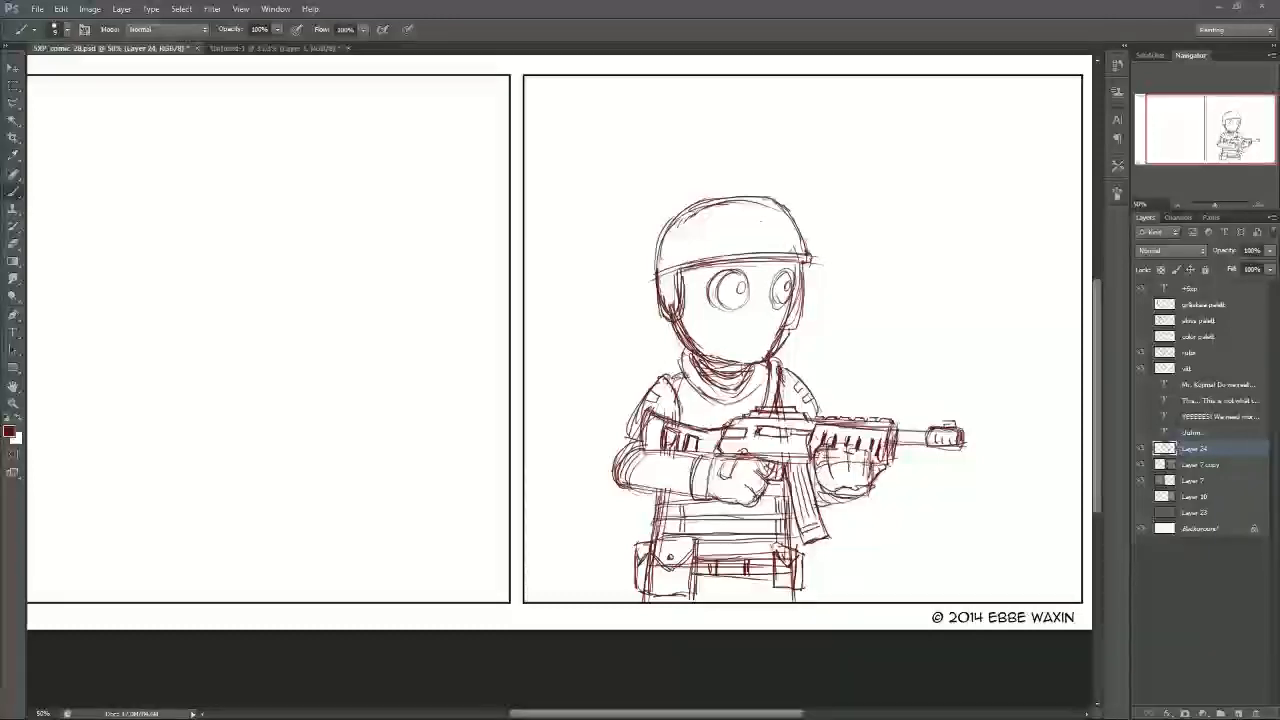
Step: Add a small round-ended lamp to the helmet's rear side and a vertical double strap with a buckle over its front
mouse_move(679, 234)
mouse_down()
mouse_move(684, 248)
mouse_move(676, 229)
mouse_move(656, 236)
mouse_move(656, 258)
mouse_move(689, 246)
mouse_move(670, 238)
mouse_up()
mouse_move(668, 233)
mouse_down()
mouse_move(662, 254)
mouse_move(689, 246)
mouse_move(683, 227)
mouse_move(655, 257)
mouse_move(671, 270)
mouse_up()
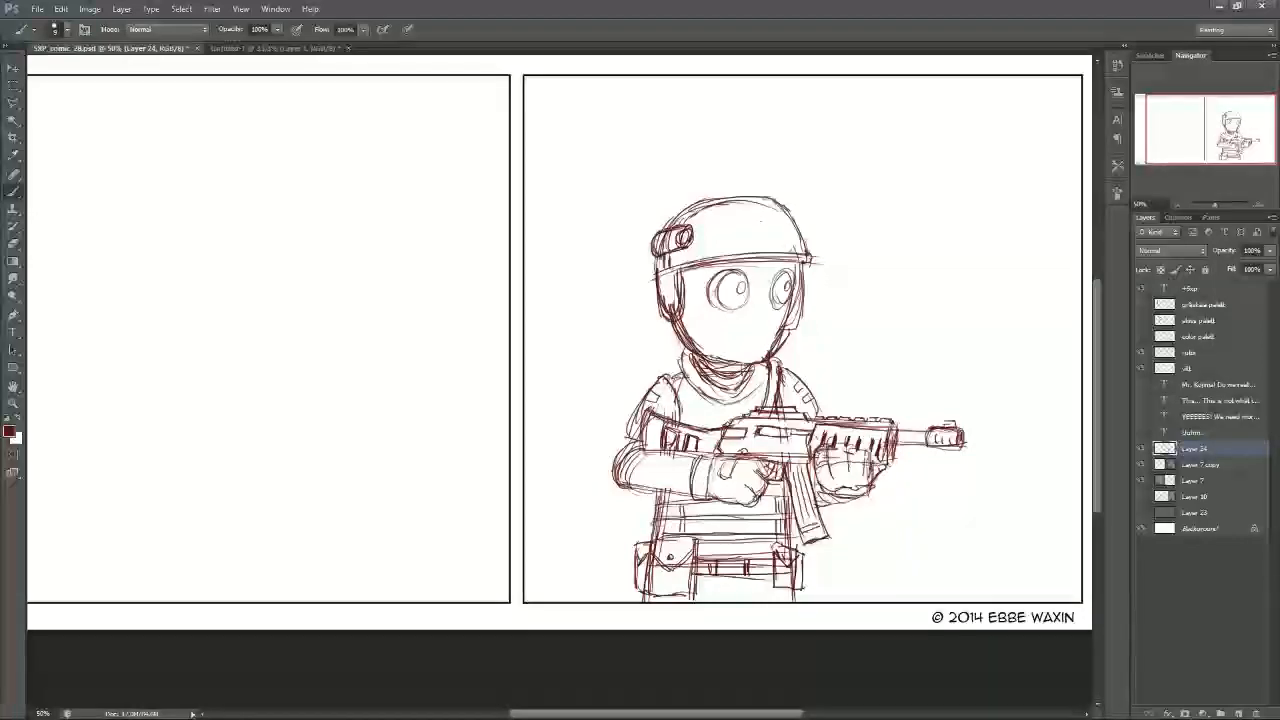
drag(681, 222, 694, 206)
drag(749, 200, 770, 259)
drag(753, 198, 764, 221)
mouse_move(758, 197)
mouse_down()
mouse_move(768, 258)
mouse_move(773, 235)
mouse_up()
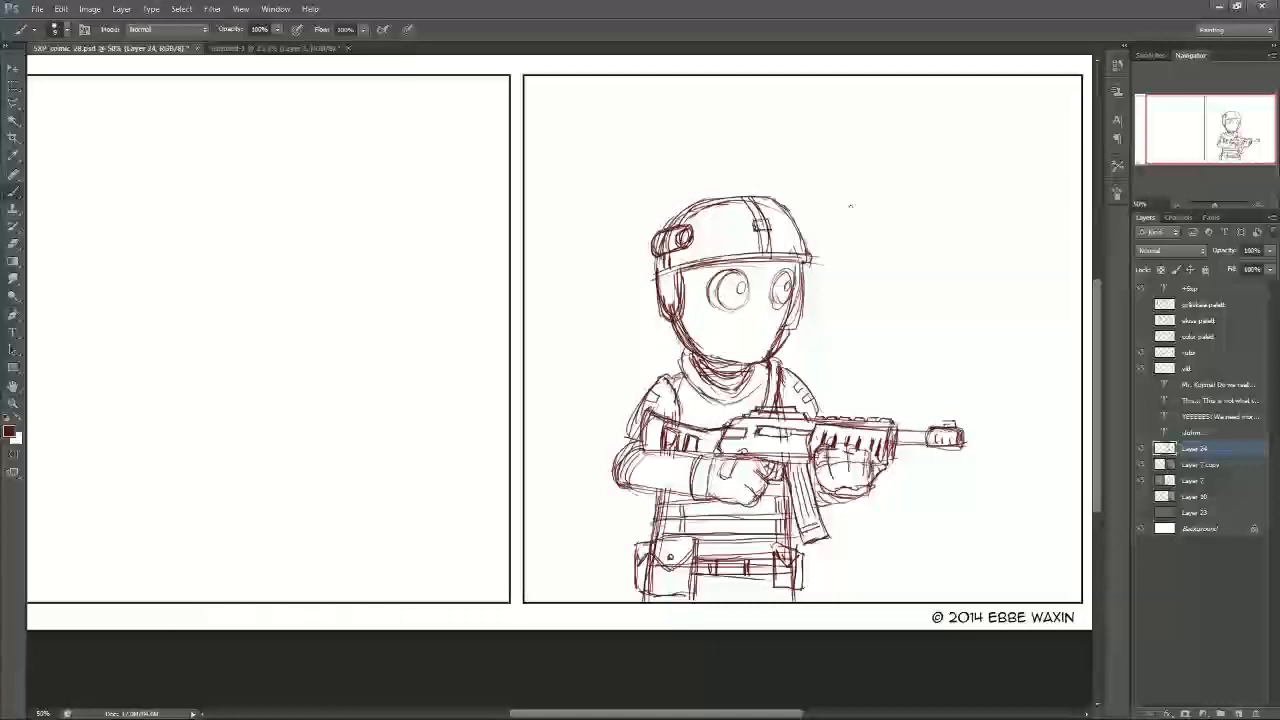
Step: Strengthen the eye outlines and shade the whole face mask around the eyes with vertical hatching
mouse_move(747, 289)
mouse_down()
mouse_move(726, 311)
mouse_move(710, 305)
mouse_up()
drag(786, 293, 771, 306)
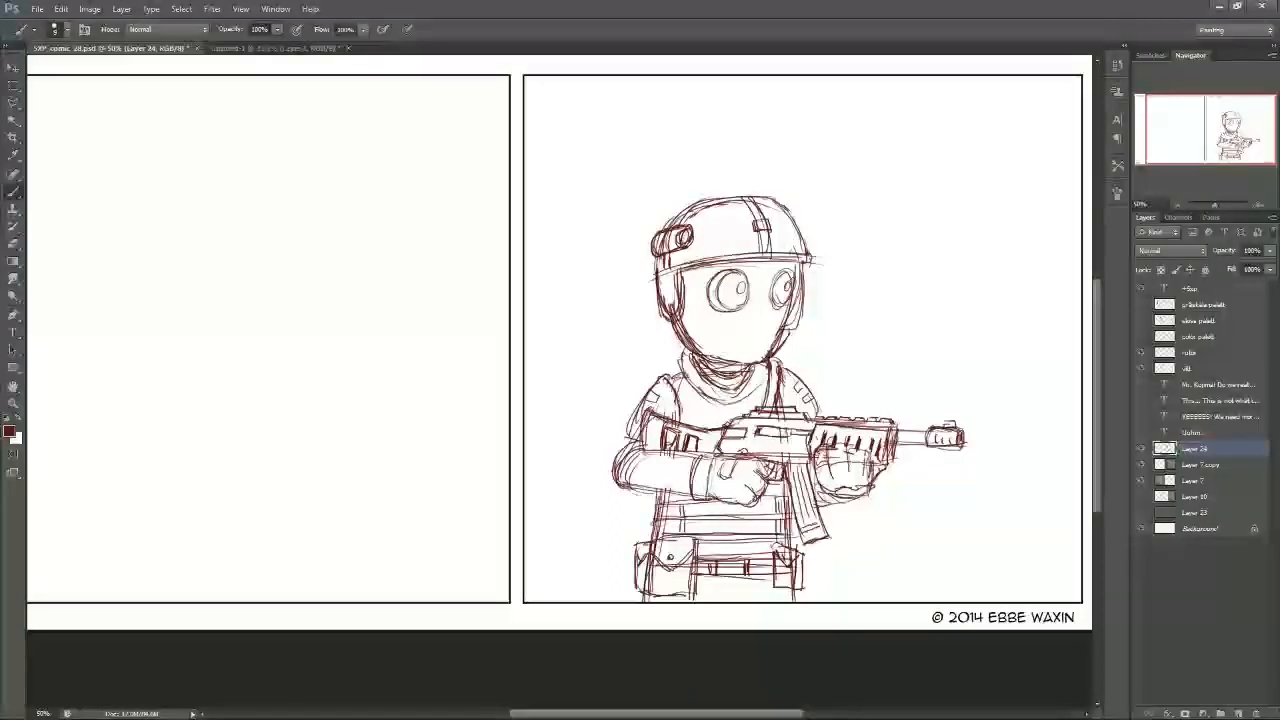
mouse_move(688, 282)
mouse_down()
mouse_move(690, 354)
mouse_move(714, 356)
mouse_up()
drag(720, 310, 732, 358)
drag(706, 271, 706, 284)
drag(711, 267, 752, 310)
drag(740, 302, 744, 356)
drag(752, 274, 760, 358)
drag(762, 266, 766, 350)
drag(762, 294, 764, 350)
drag(770, 310, 772, 350)
drag(776, 314, 780, 346)
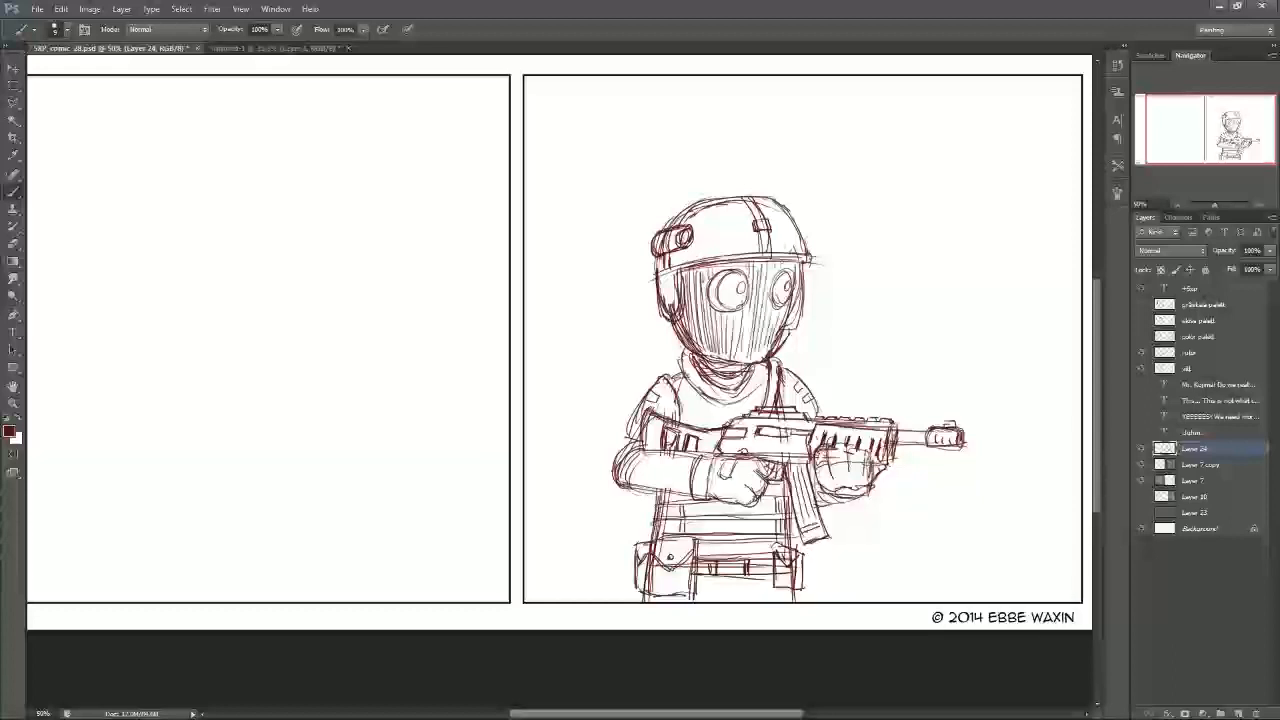
drag(770, 266, 774, 288)
mouse_move(760, 300)
mouse_down()
mouse_move(764, 328)
mouse_move(754, 324)
mouse_up()
mouse_move(744, 328)
mouse_down()
mouse_move(746, 364)
mouse_move(742, 344)
mouse_up()
mouse_move(734, 316)
mouse_down()
mouse_move(738, 352)
mouse_move(764, 360)
mouse_up()
drag(776, 308, 778, 336)
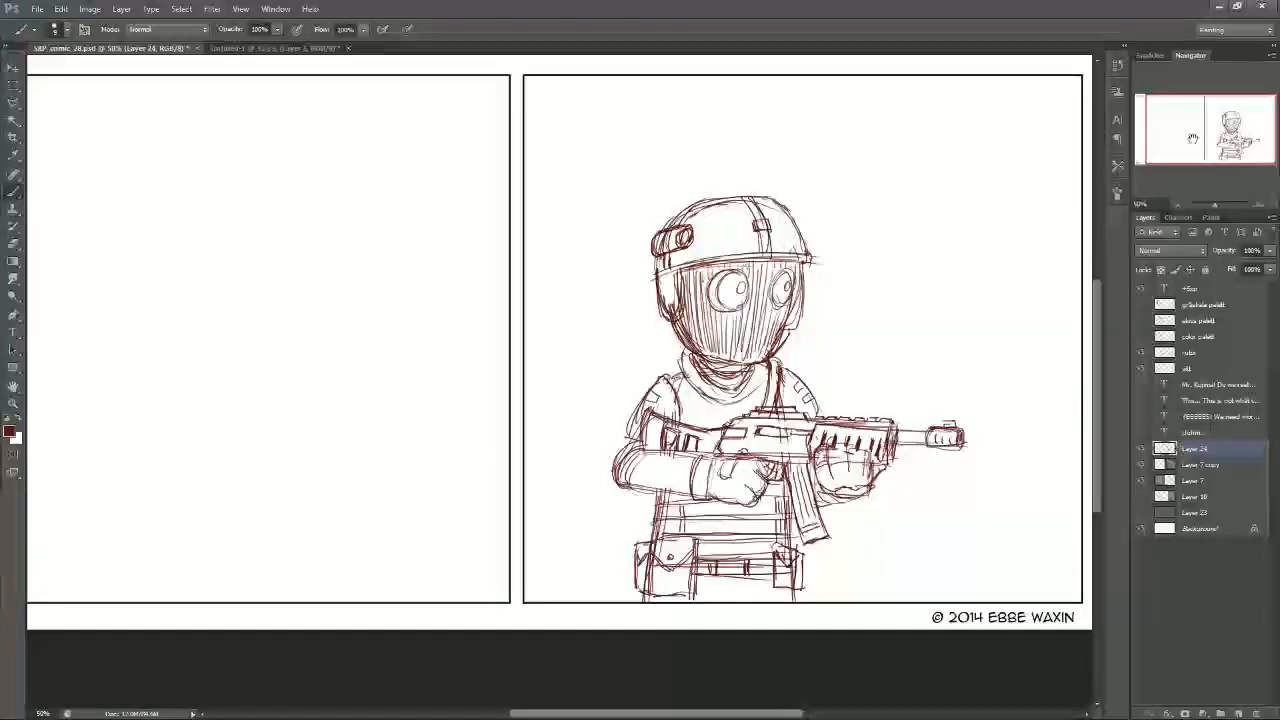
Step: Erase the overlapping sketch lines at the rifle's top rail, inside both belt pouches and on the helmet's ear strap
click(13, 243)
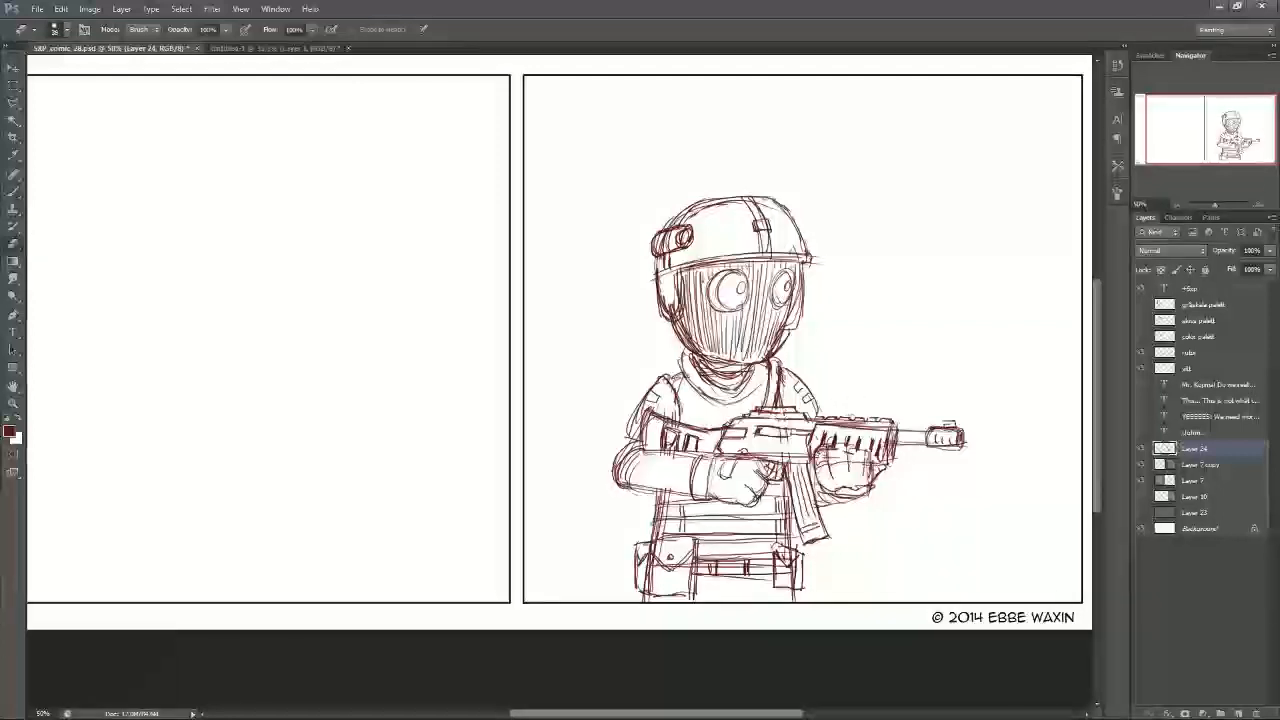
key(ctrl+z)
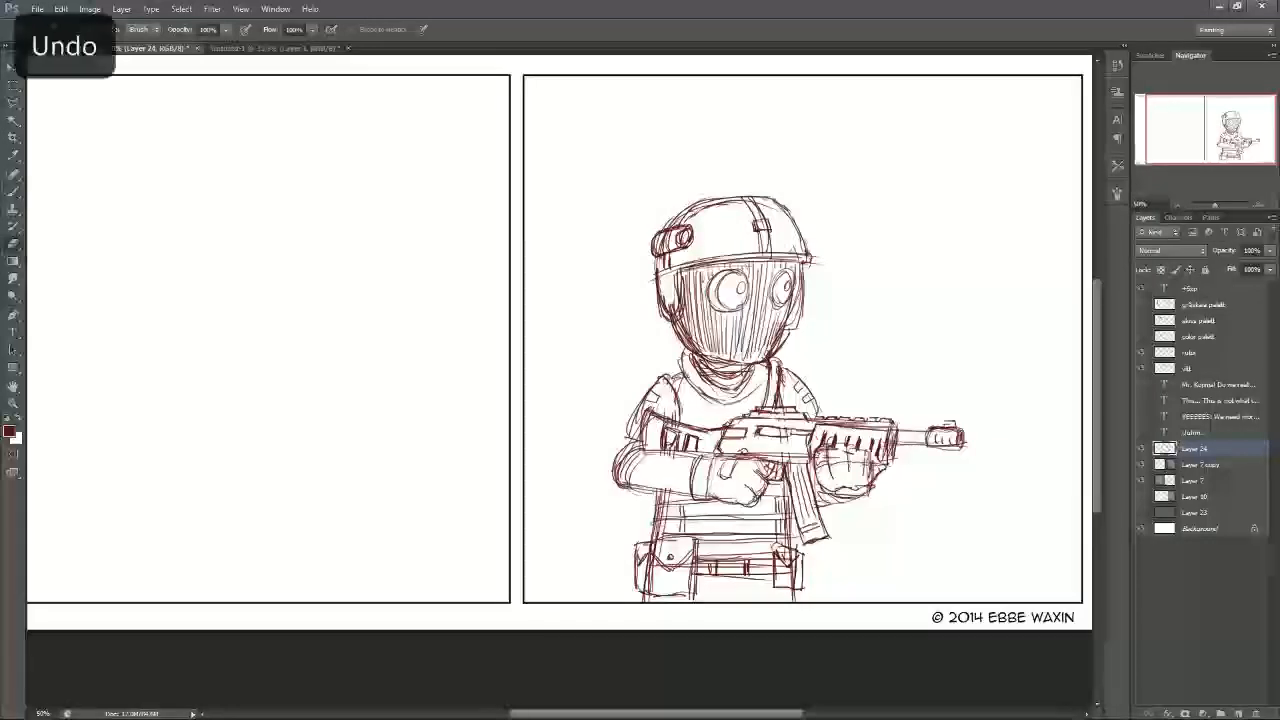
drag(780, 411, 770, 408)
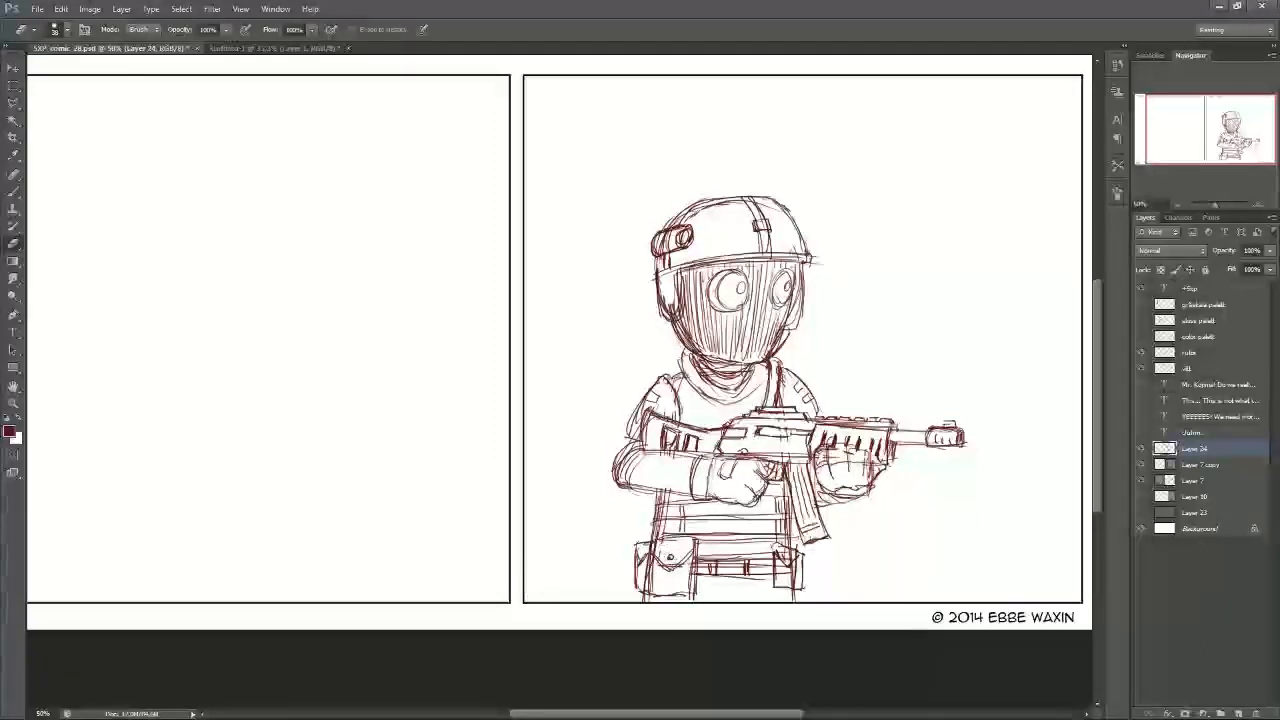
drag(781, 549, 790, 582)
mouse_move(686, 570)
mouse_down()
mouse_move(686, 584)
mouse_move(655, 580)
mouse_up()
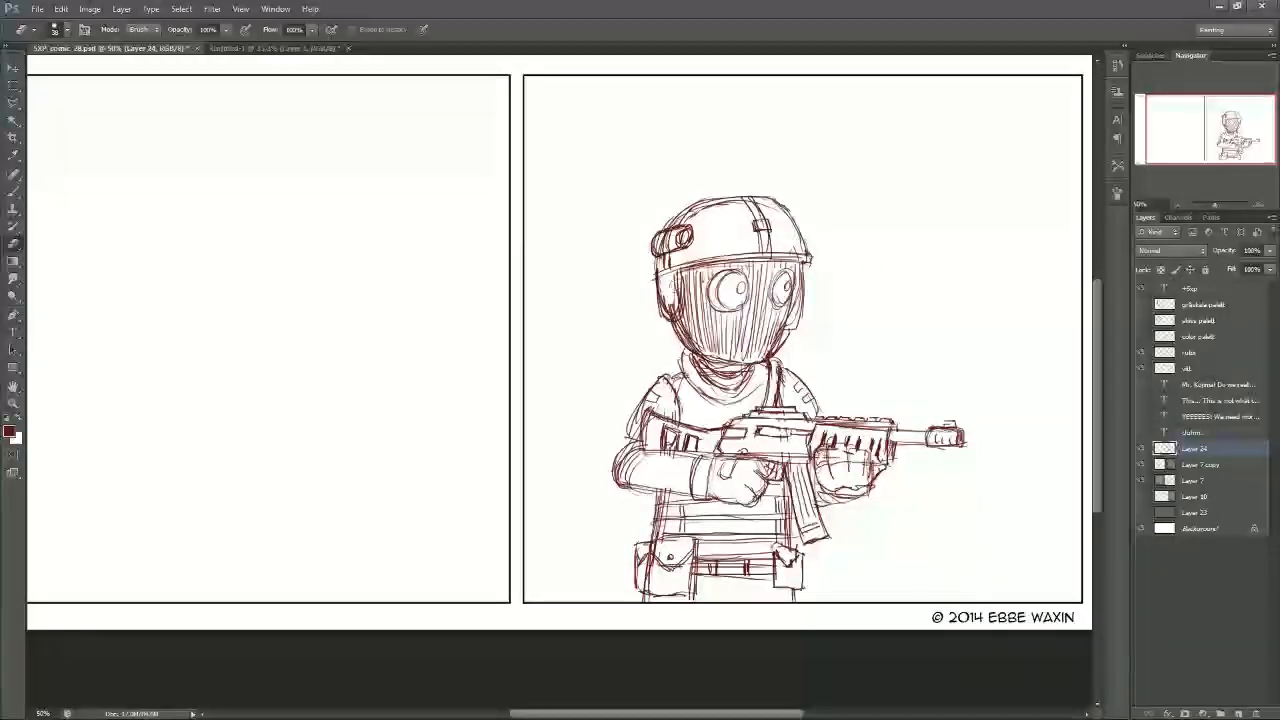
drag(674, 289, 672, 305)
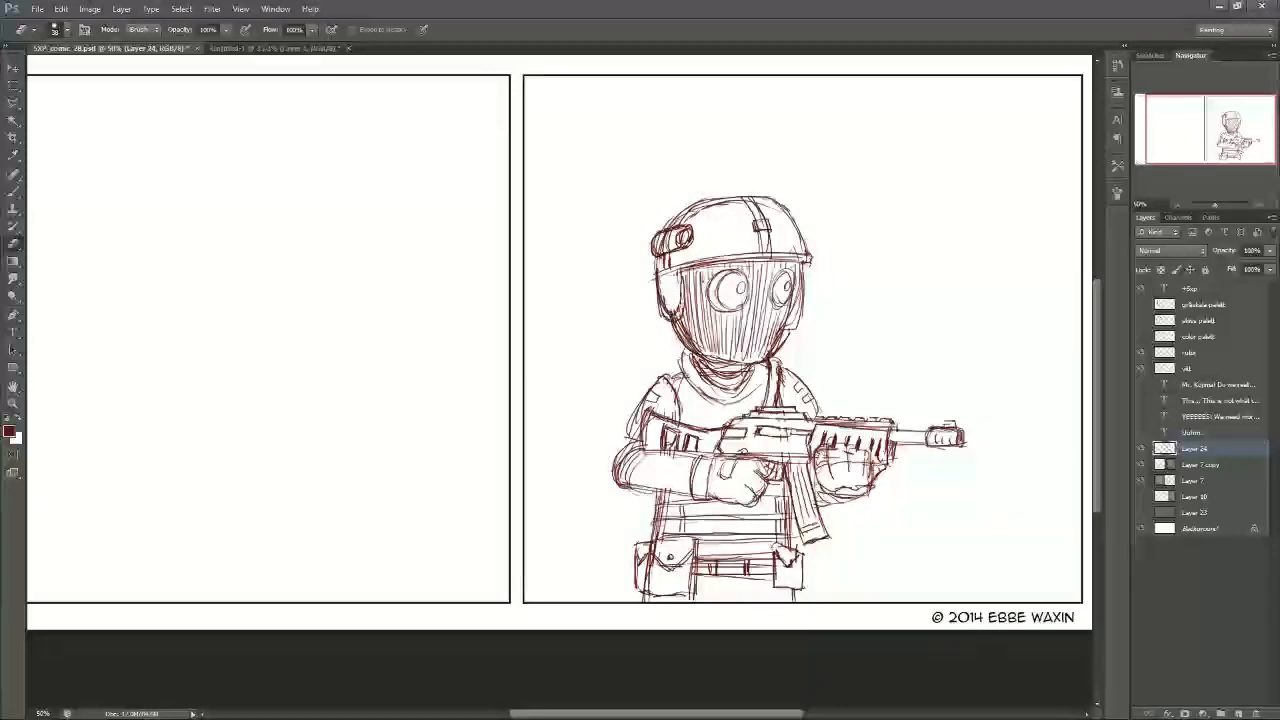
Step: Switch to the Untitled-1 document and sketch an angry face with slanted brows, narrow eyes, a side contour and a square chin
click(290, 48)
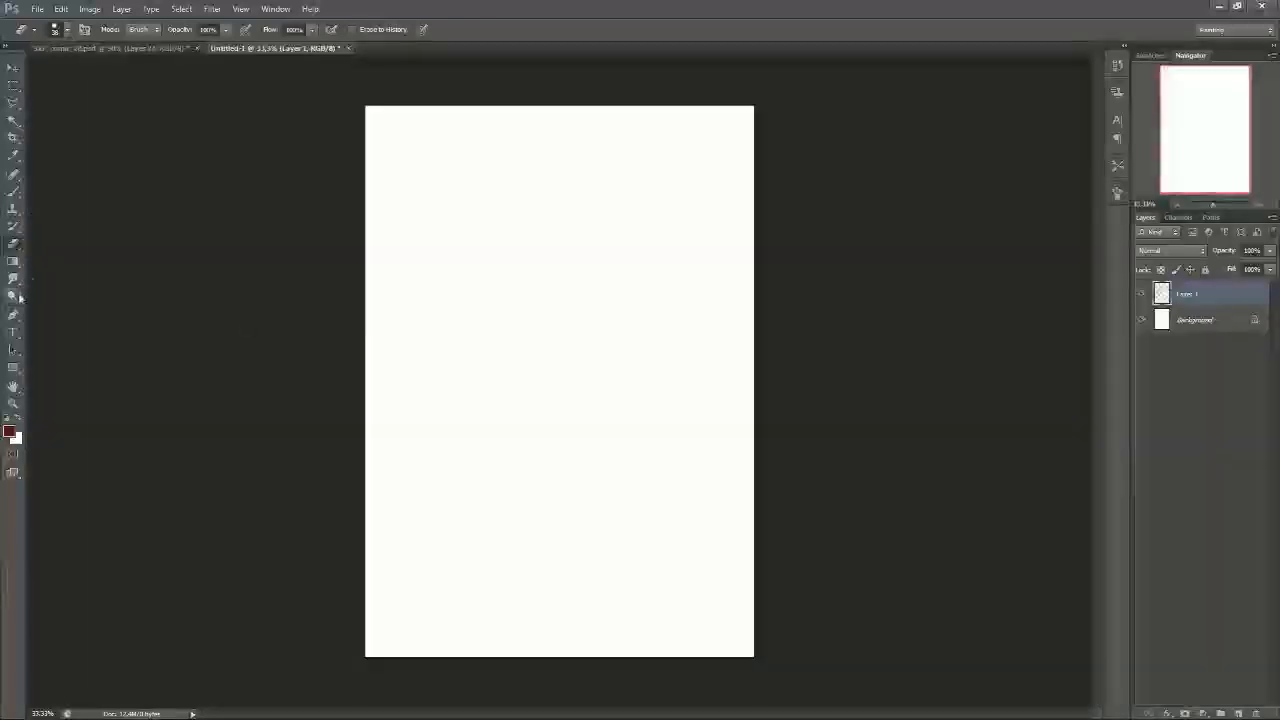
click(14, 192)
drag(484, 240, 552, 422)
drag(472, 308, 562, 344)
drag(582, 338, 670, 282)
drag(584, 338, 668, 285)
drag(491, 326, 555, 455)
mouse_move(555, 445)
mouse_down()
mouse_move(619, 437)
mouse_move(635, 454)
mouse_move(656, 432)
mouse_up()
drag(707, 351, 626, 456)
drag(598, 334, 622, 340)
mouse_move(648, 294)
mouse_down()
mouse_move(594, 340)
mouse_move(614, 340)
mouse_up()
drag(498, 330, 520, 346)
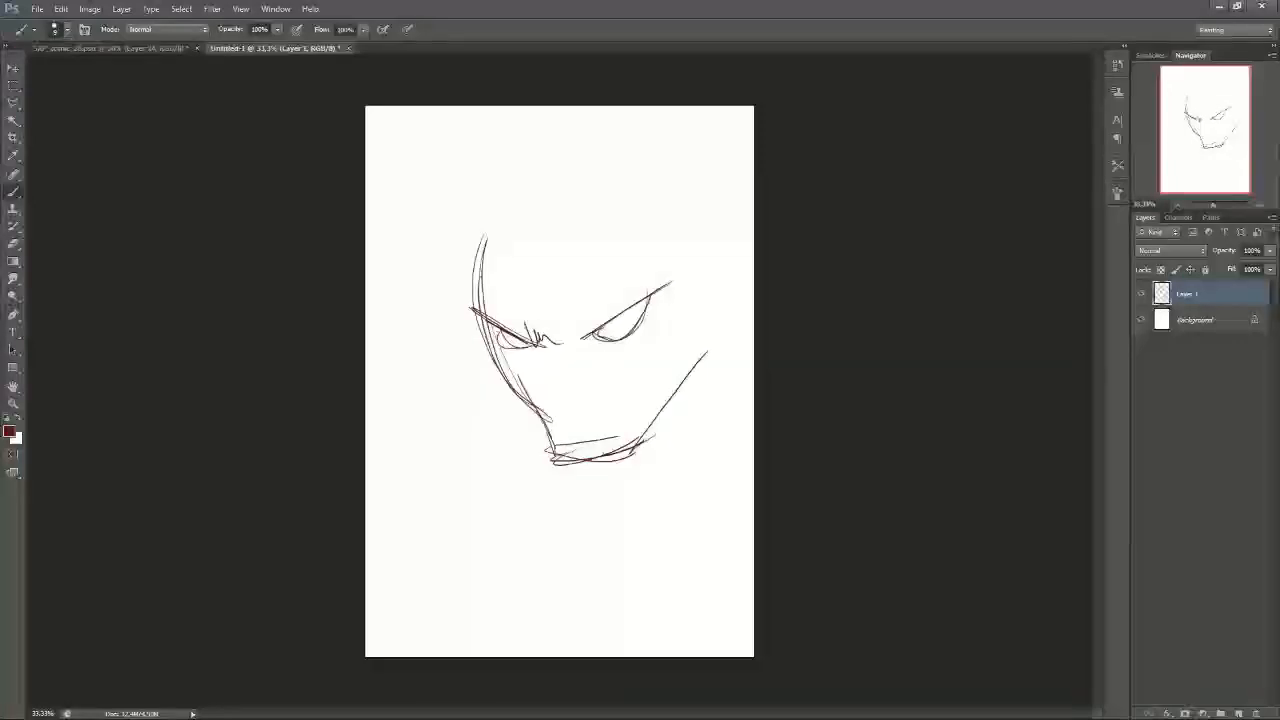
Step: Return to the comic document and move the soldier sketch from the right panel into the left panel
click(110, 48)
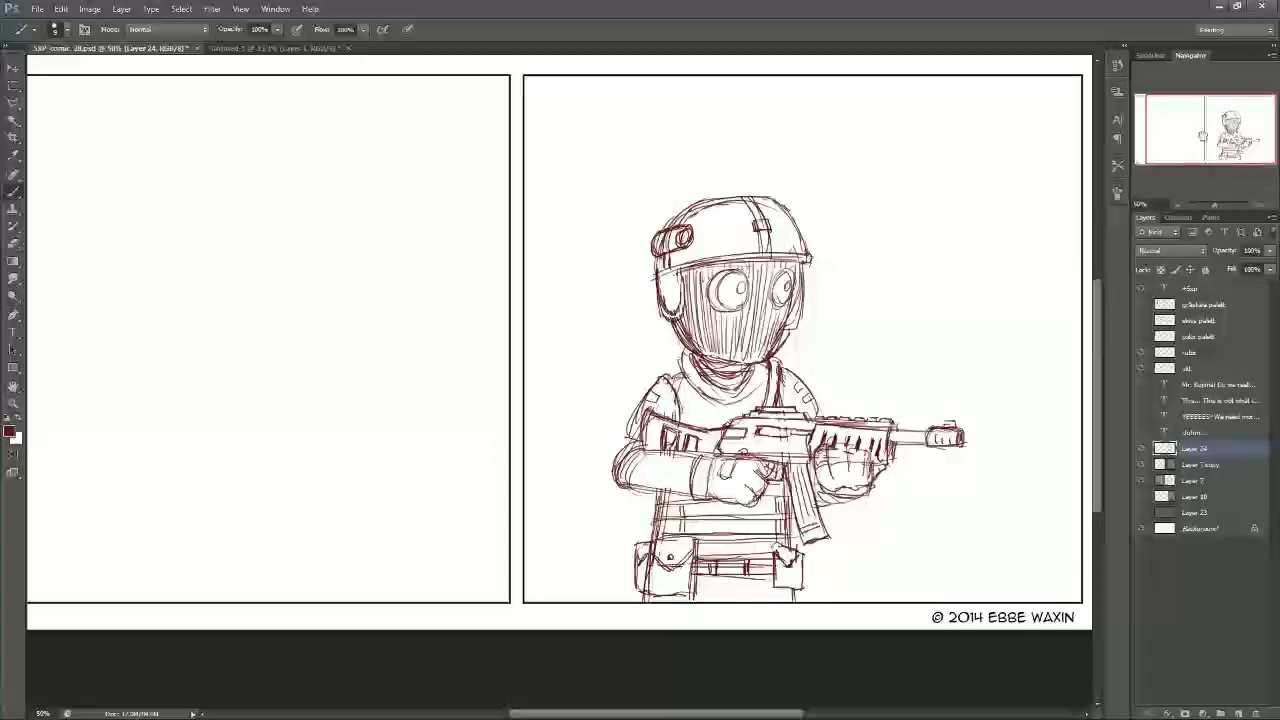
drag(1179, 130, 1212, 155)
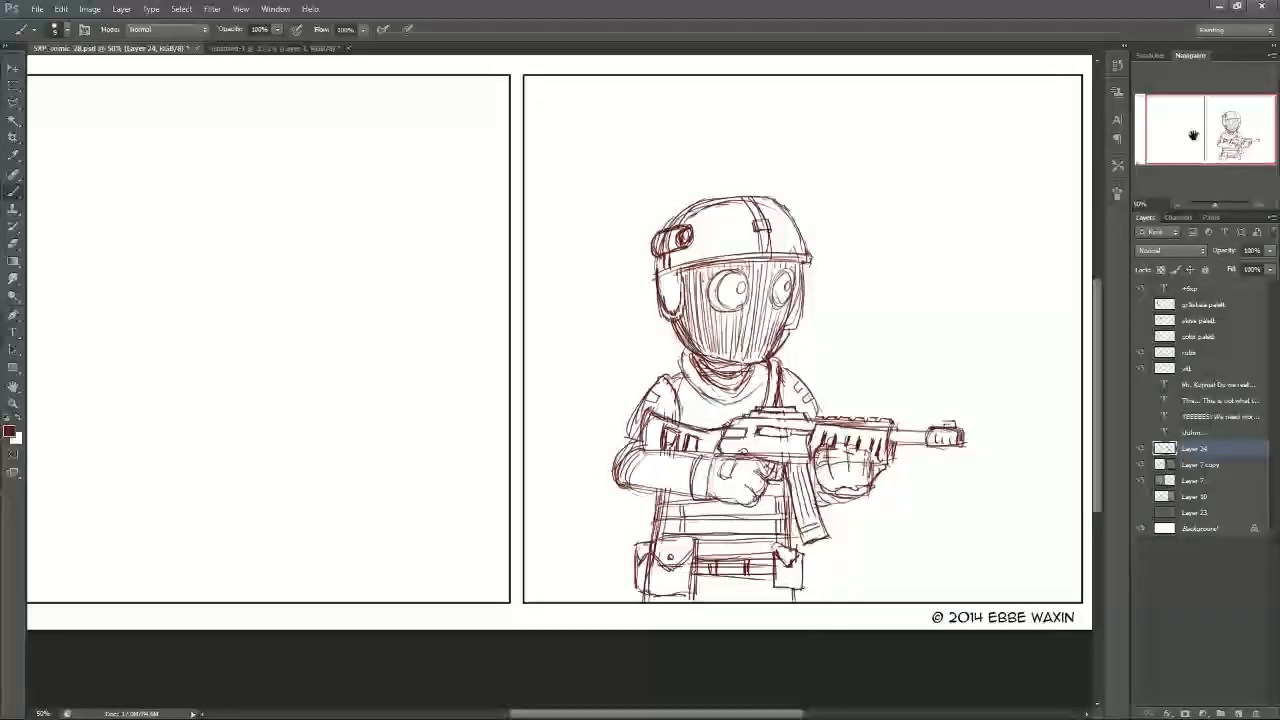
drag(1203, 133, 1162, 146)
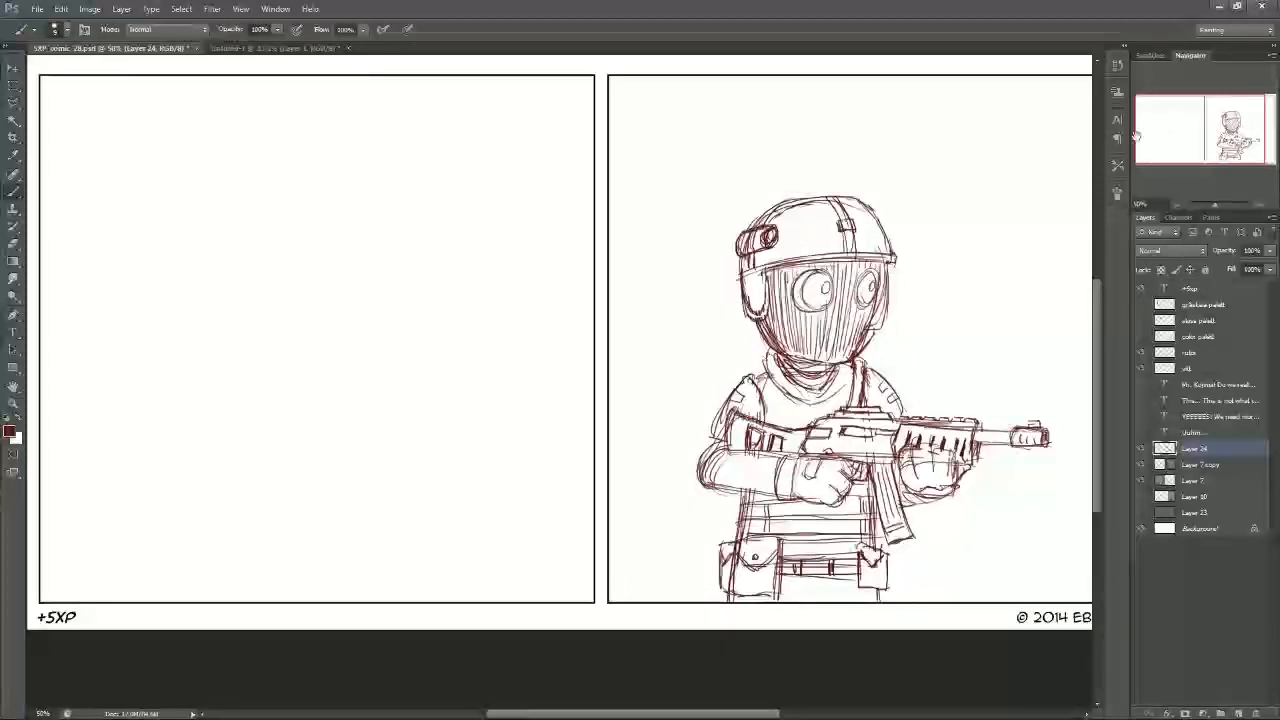
drag(1187, 138, 1217, 137)
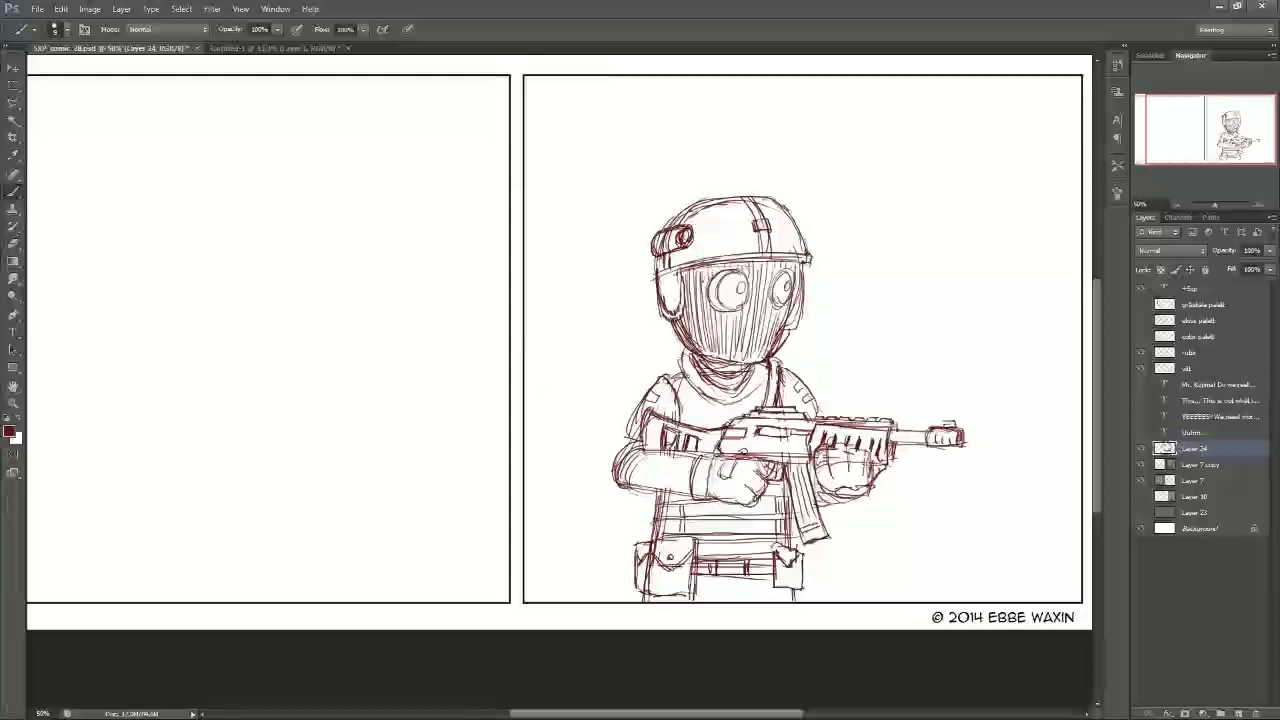
click(14, 67)
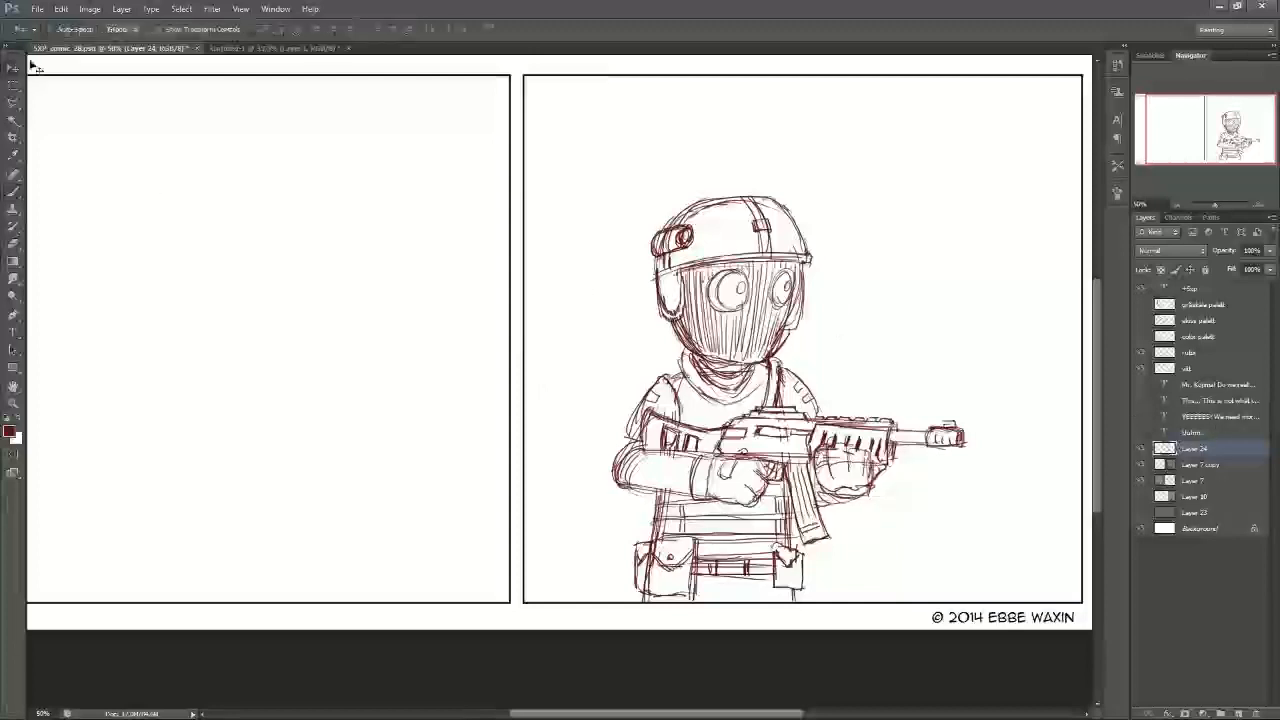
drag(1205, 134, 1167, 134)
mouse_move(816, 398)
mouse_down()
mouse_move(236, 396)
mouse_move(362, 388)
mouse_move(393, 400)
mouse_move(380, 437)
mouse_move(372, 429)
mouse_up()
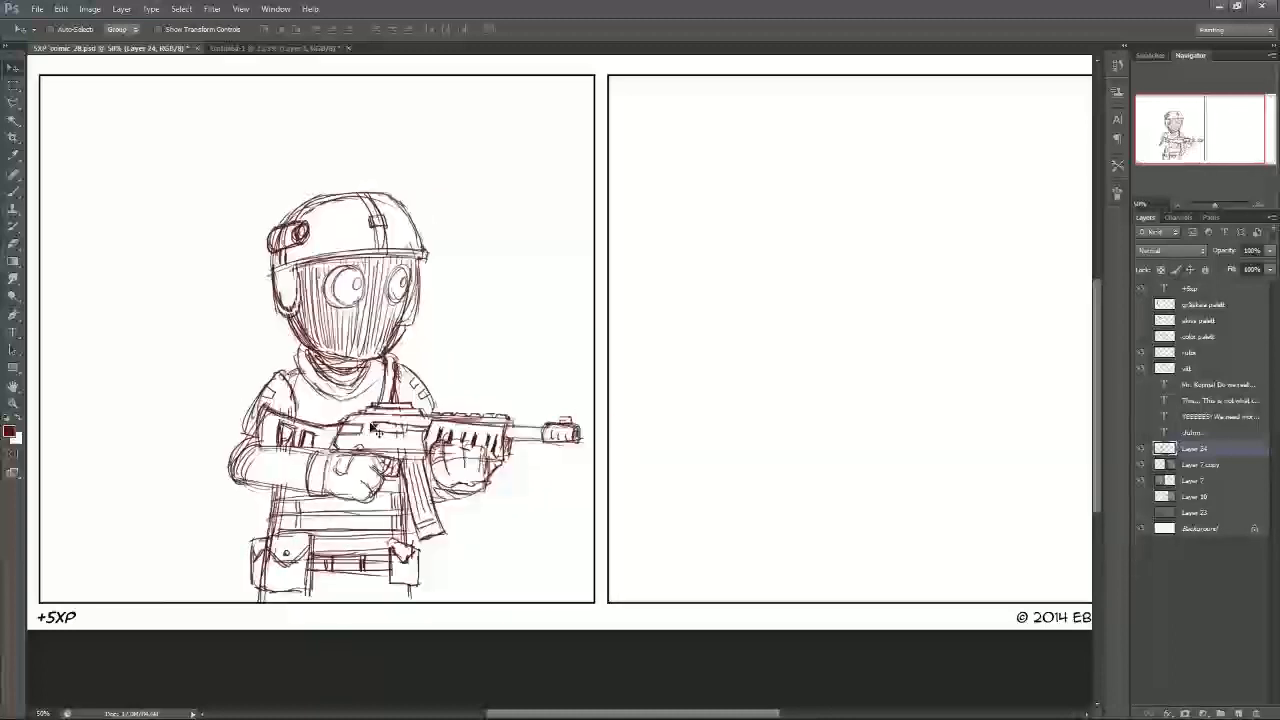
Step: Rotate the soldier sketch clockwise by about 2 degrees and shift it slightly within the left panel
click(61, 8)
click(165, 254)
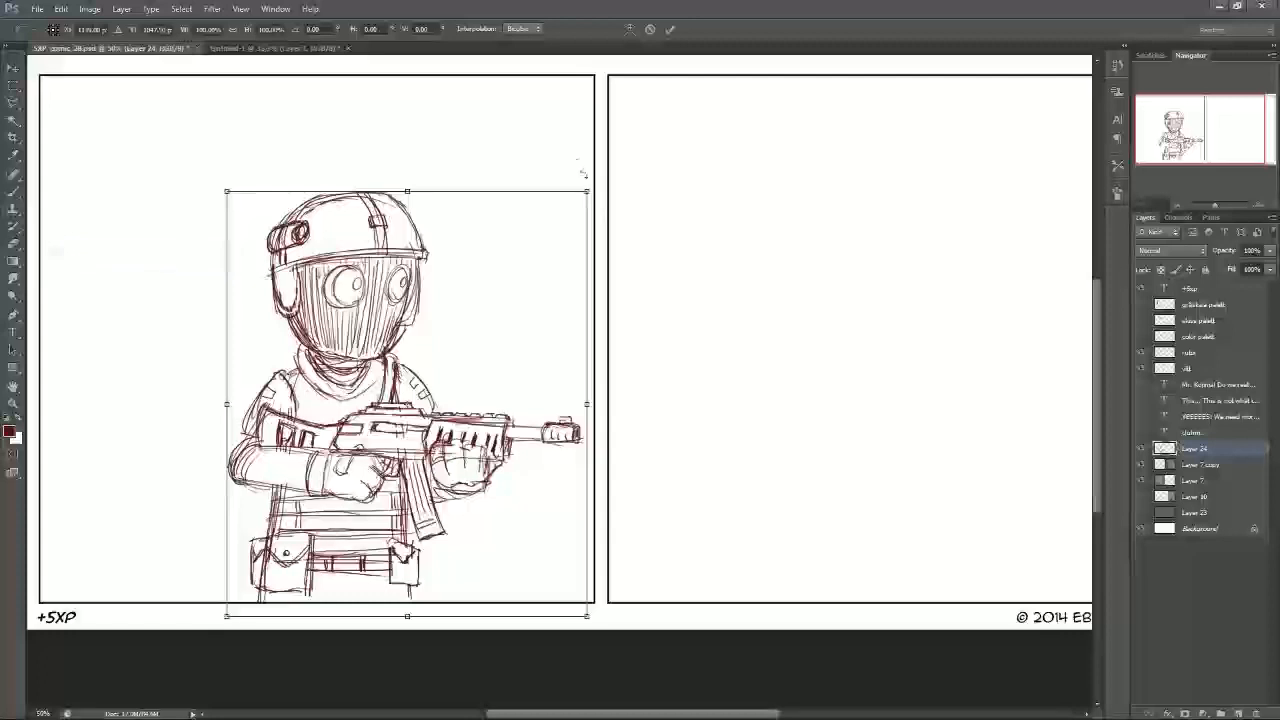
drag(586, 175, 596, 182)
drag(458, 265, 451, 270)
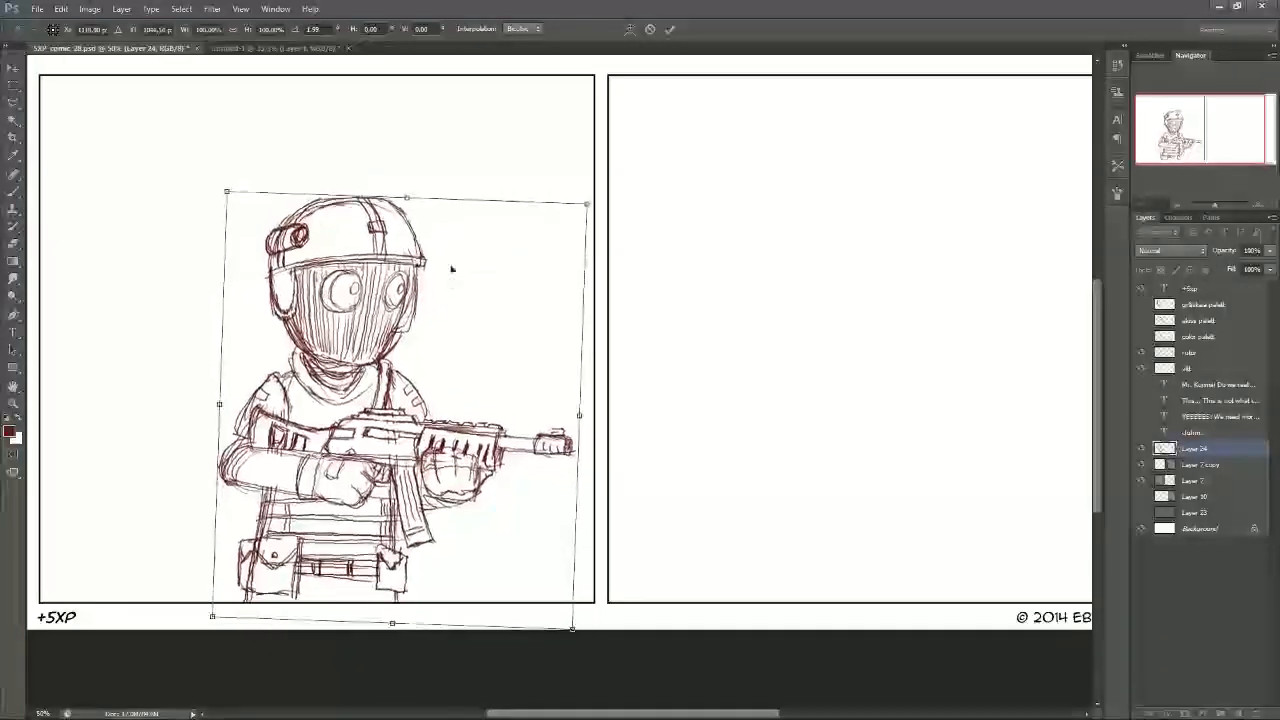
key(v)
key(Return)
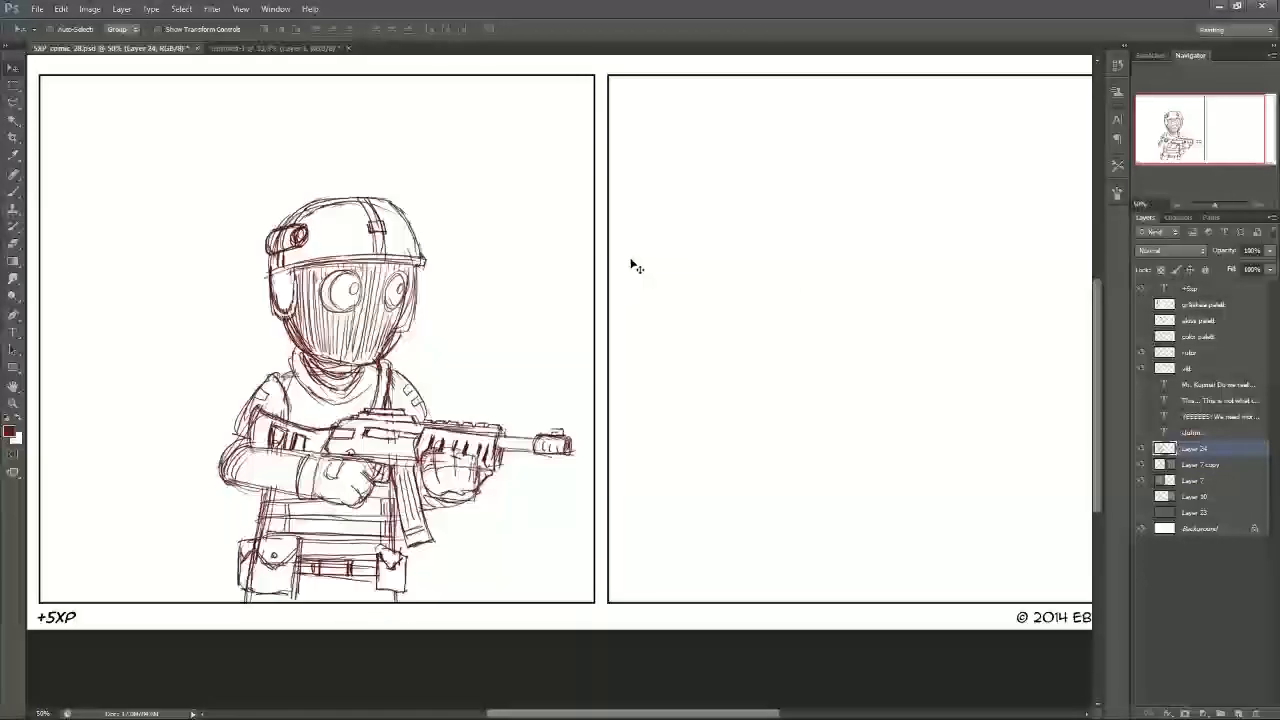
Step: Add a new layer above the soldier sketch and ready the brush for drawing in the empty right panel
click(13, 191)
drag(1177, 134, 1208, 134)
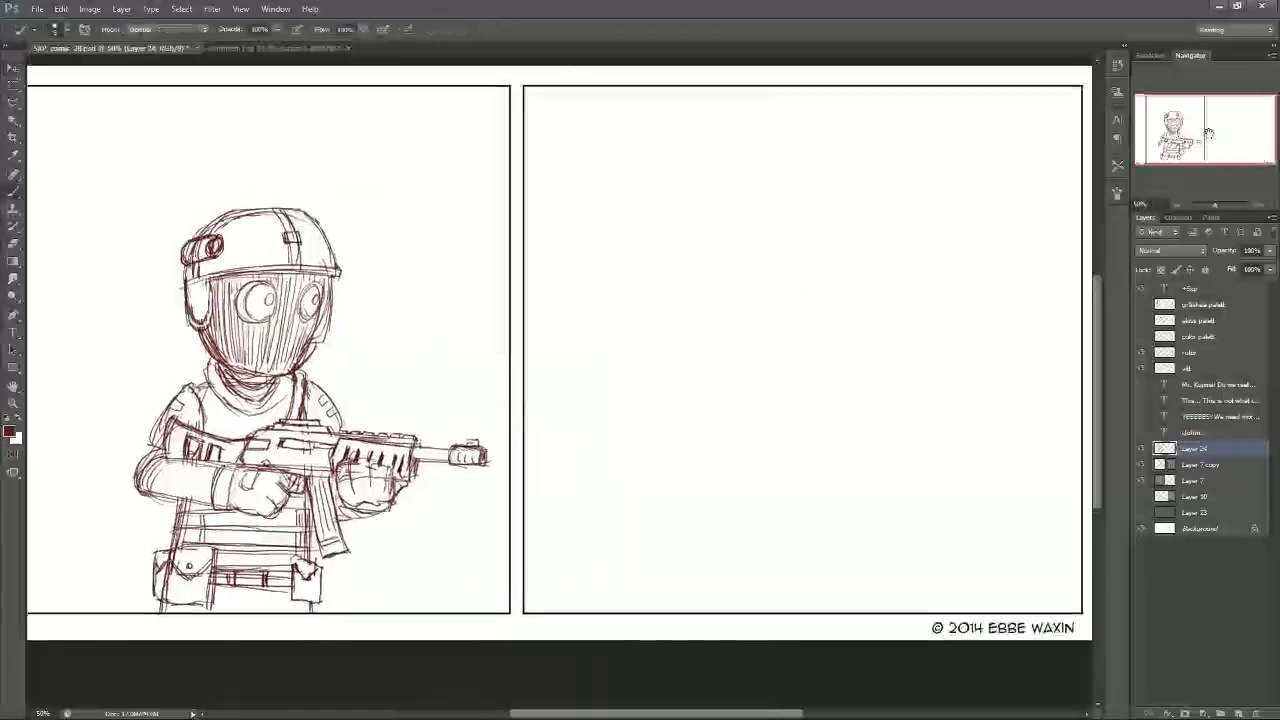
click(1238, 713)
scroll(797, 309, down, 1)
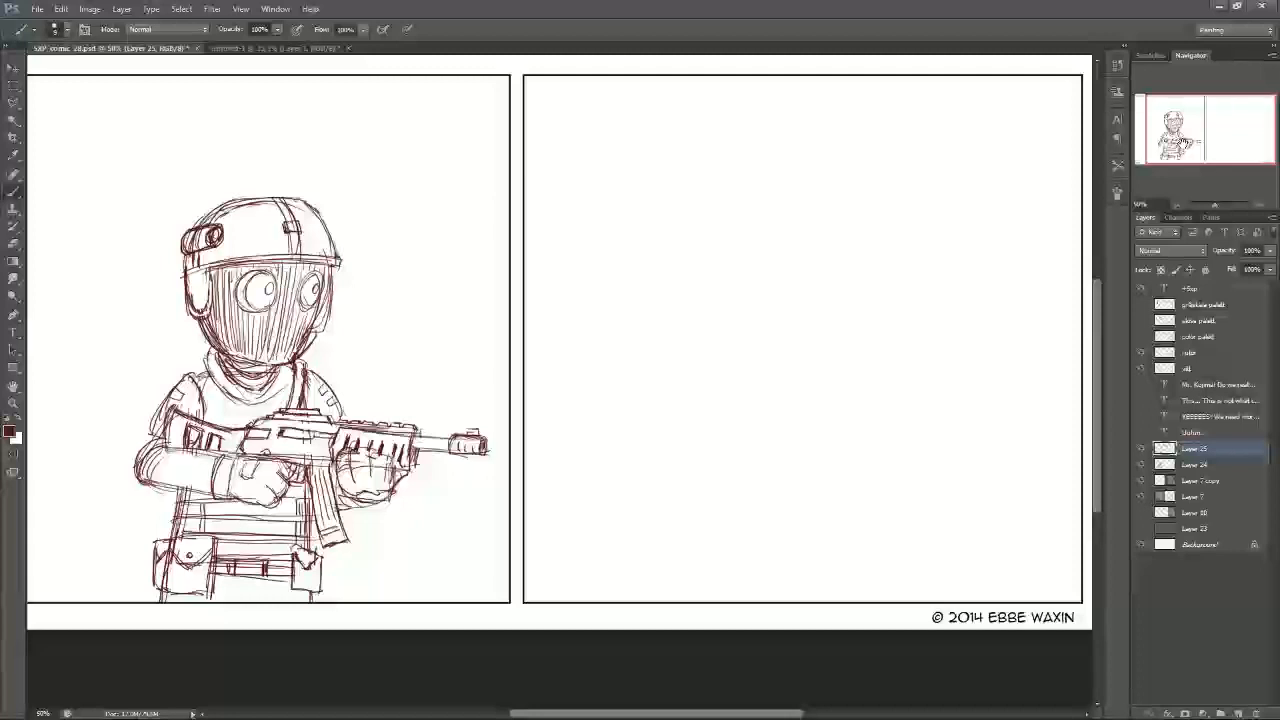
drag(1162, 122, 1187, 128)
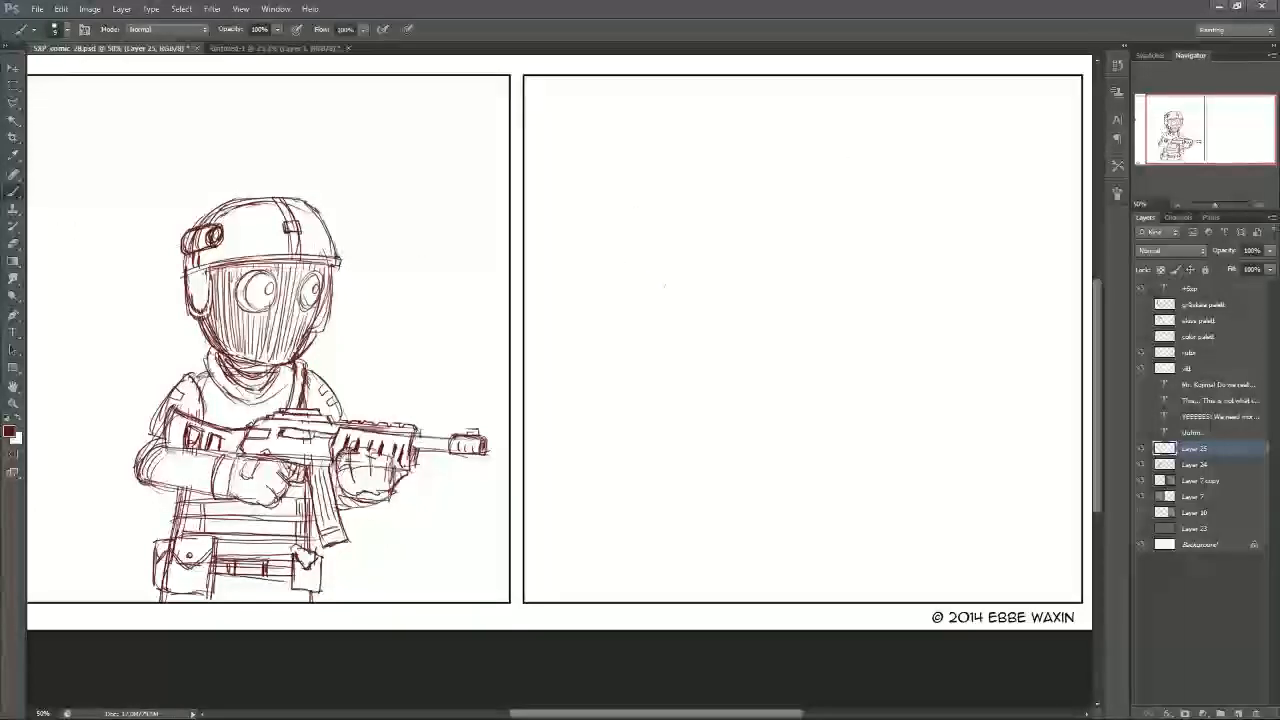
Step: Handwrite a social media handle in the upper middle of the right panel
mouse_move(688, 305)
mouse_down()
mouse_move(666, 323)
mouse_move(702, 328)
mouse_up()
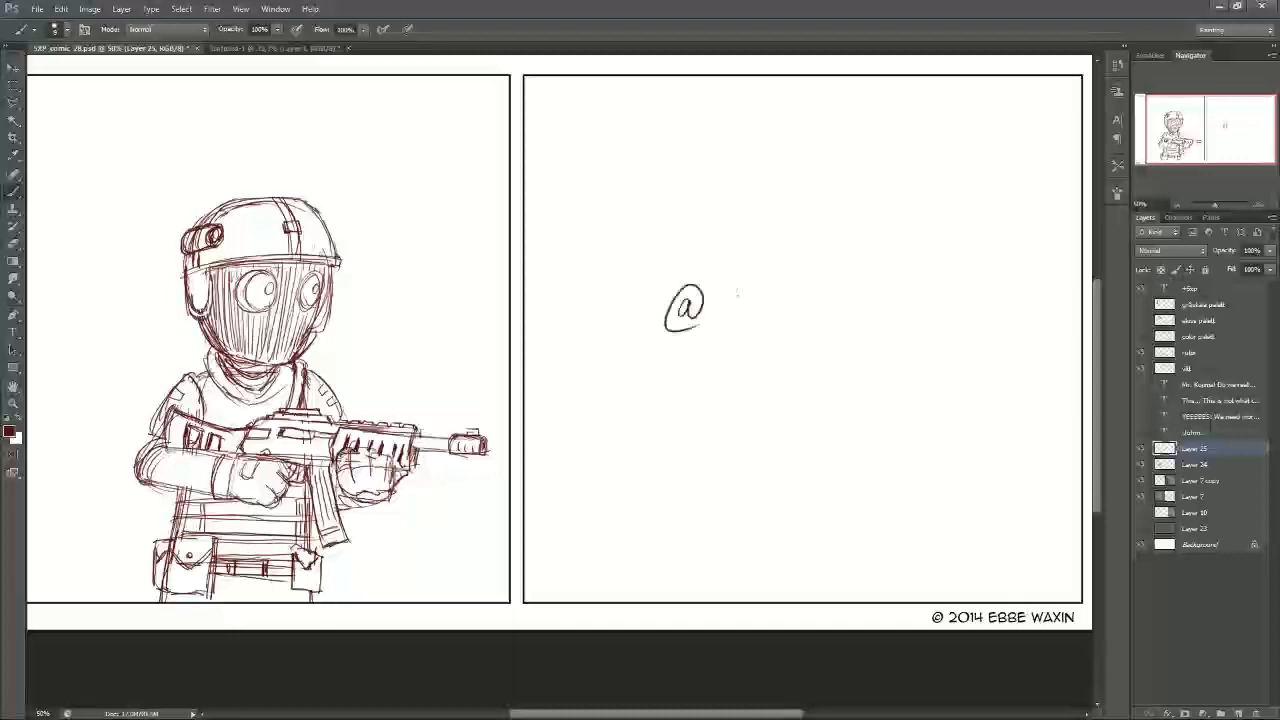
drag(721, 280, 718, 314)
mouse_move(710, 296)
mouse_down()
mouse_move(751, 314)
mouse_move(801, 298)
mouse_move(781, 317)
mouse_move(858, 315)
mouse_up()
drag(858, 292, 840, 316)
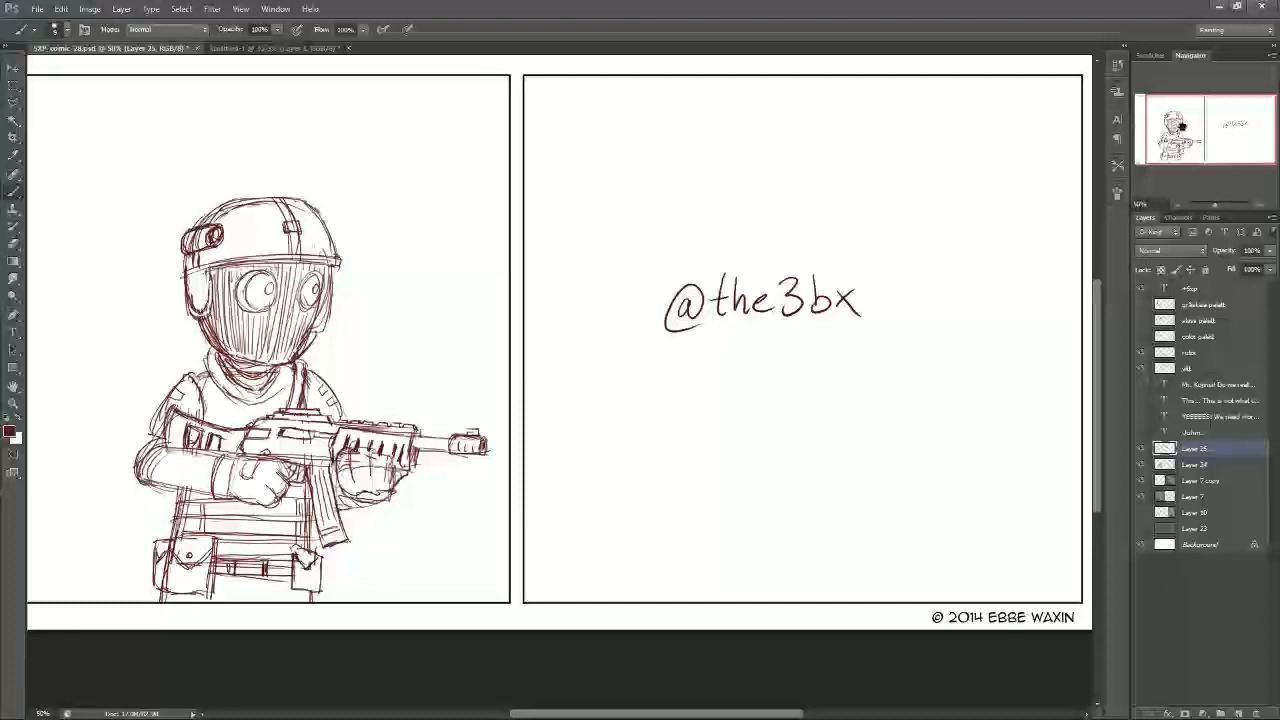
Step: Delete the handwritten handle from the right panel and reactivate the brush
key(m)
drag(627, 229, 947, 392)
key(Delete)
key(ctrl+d)
key(b)
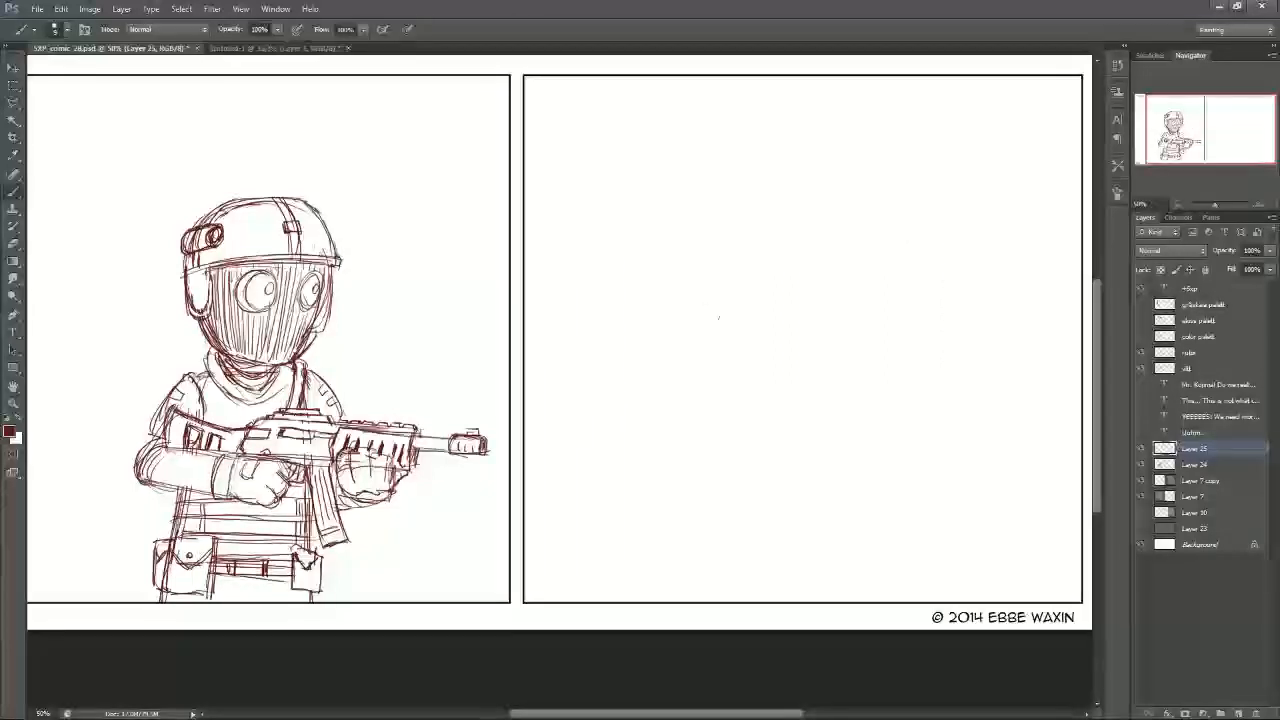
Step: Sketch a rough upright oval for the second figure's head near the middle of the right panel
drag(720, 286, 726, 334)
mouse_move(733, 265)
mouse_down()
mouse_move(718, 300)
mouse_move(760, 253)
mouse_move(790, 302)
mouse_up()
mouse_move(722, 262)
mouse_down()
mouse_move(766, 348)
mouse_move(785, 345)
mouse_up()
drag(730, 262, 765, 351)
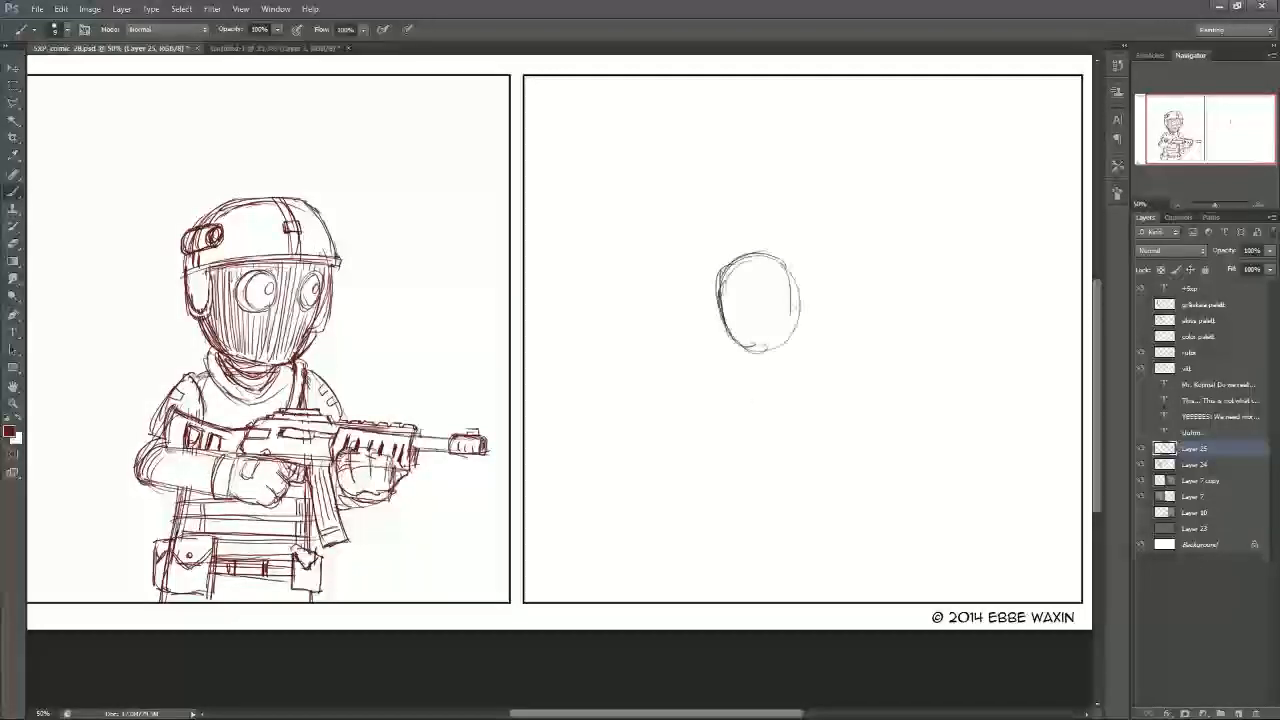
drag(755, 250, 740, 346)
drag(724, 300, 786, 342)
drag(744, 254, 716, 306)
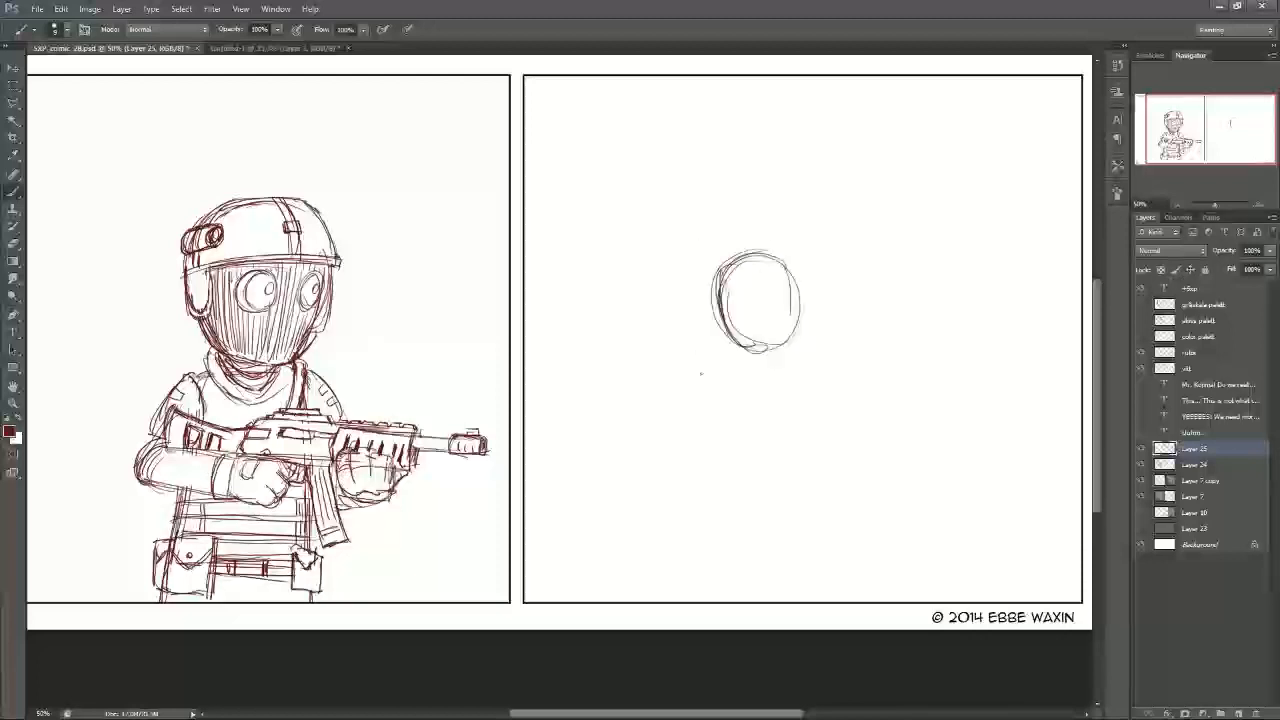
Step: Sketch a thick raised arm on the left of the oval head, ending in a round fist above head height
drag(632, 306, 670, 381)
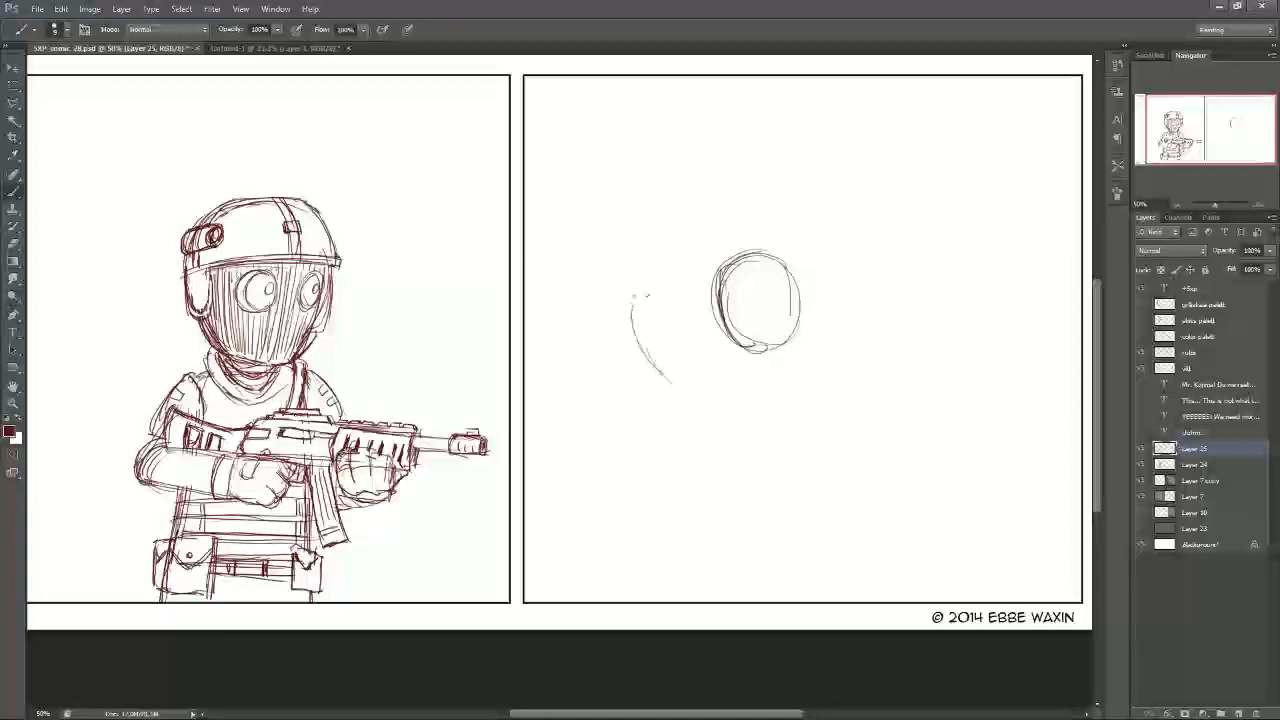
drag(710, 290, 718, 344)
drag(632, 294, 619, 222)
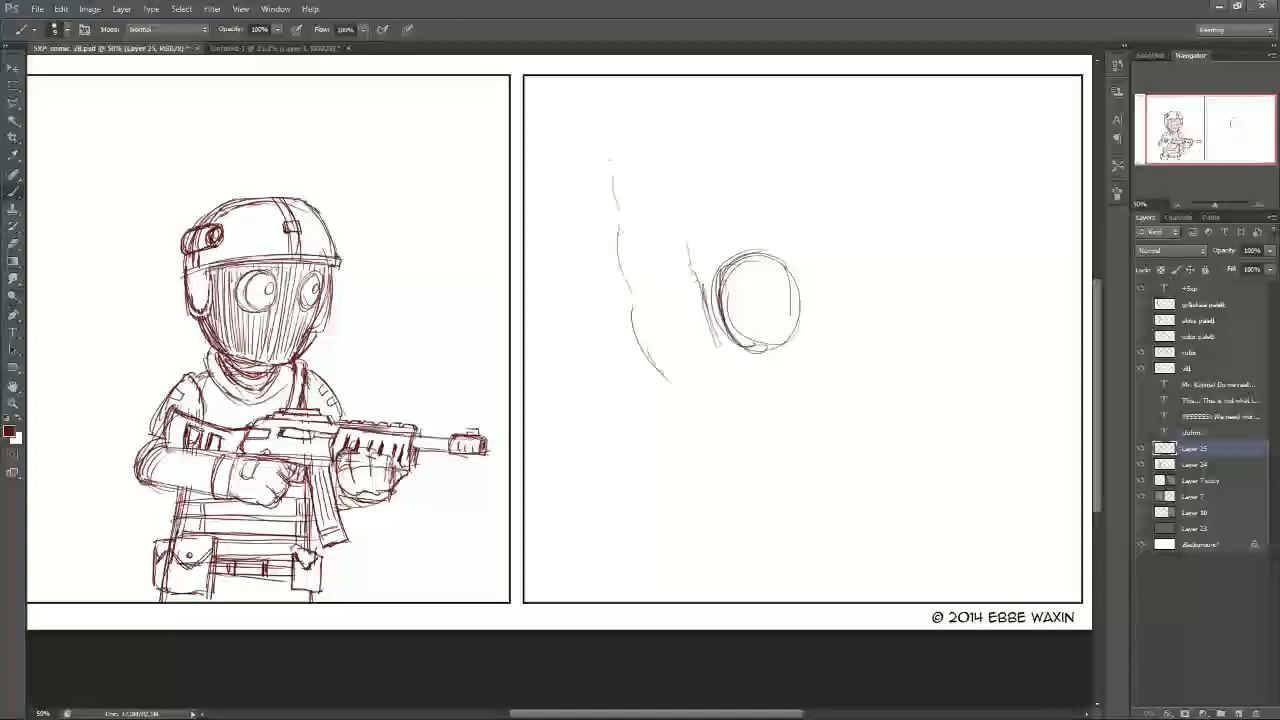
mouse_move(612, 156)
mouse_down()
mouse_move(618, 208)
mouse_move(690, 170)
mouse_move(614, 150)
mouse_up()
mouse_move(680, 150)
mouse_down()
mouse_move(618, 160)
mouse_move(680, 212)
mouse_move(690, 276)
mouse_up()
drag(677, 196, 690, 276)
drag(622, 212, 626, 284)
drag(621, 242, 692, 388)
drag(700, 290, 730, 352)
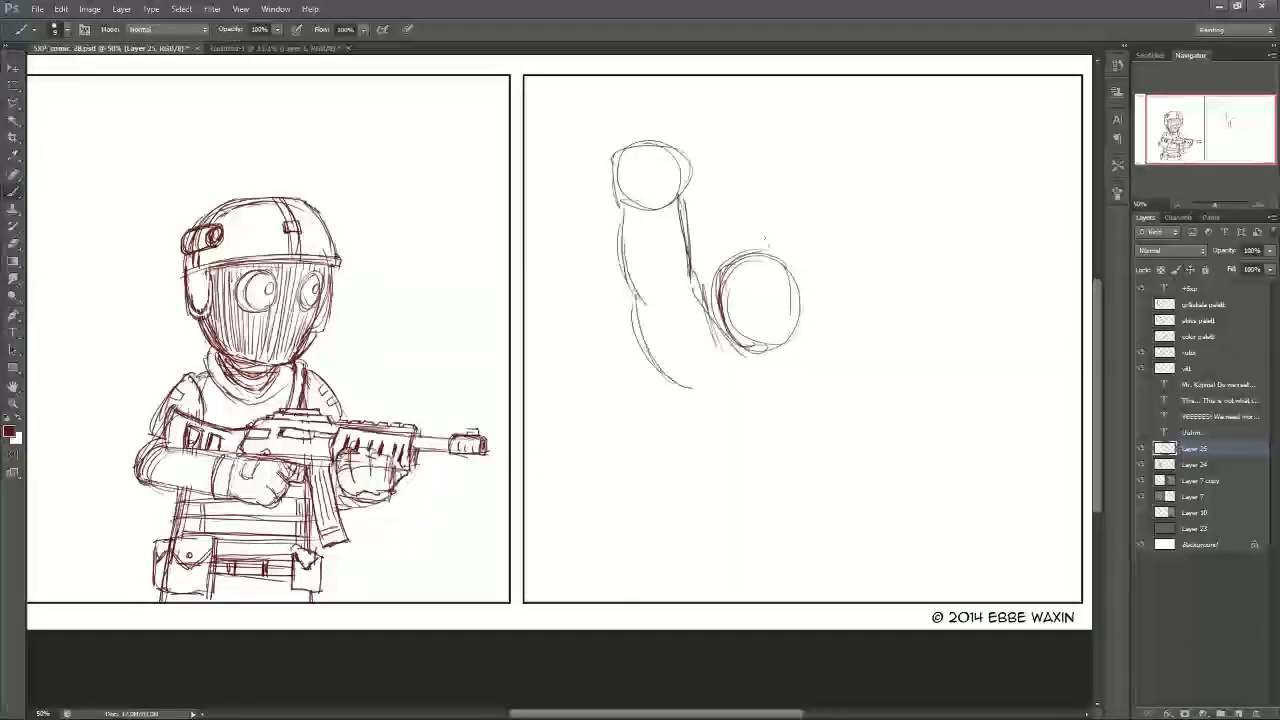
Step: Sketch the other raised arm with a smaller round fist, and outline the torso slanting down to a closed waist line
drag(750, 178, 769, 246)
mouse_move(743, 166)
mouse_down()
mouse_move(771, 140)
mouse_move(794, 160)
mouse_up()
drag(752, 180, 771, 130)
mouse_move(790, 176)
mouse_down()
mouse_move(832, 248)
mouse_move(849, 344)
mouse_up()
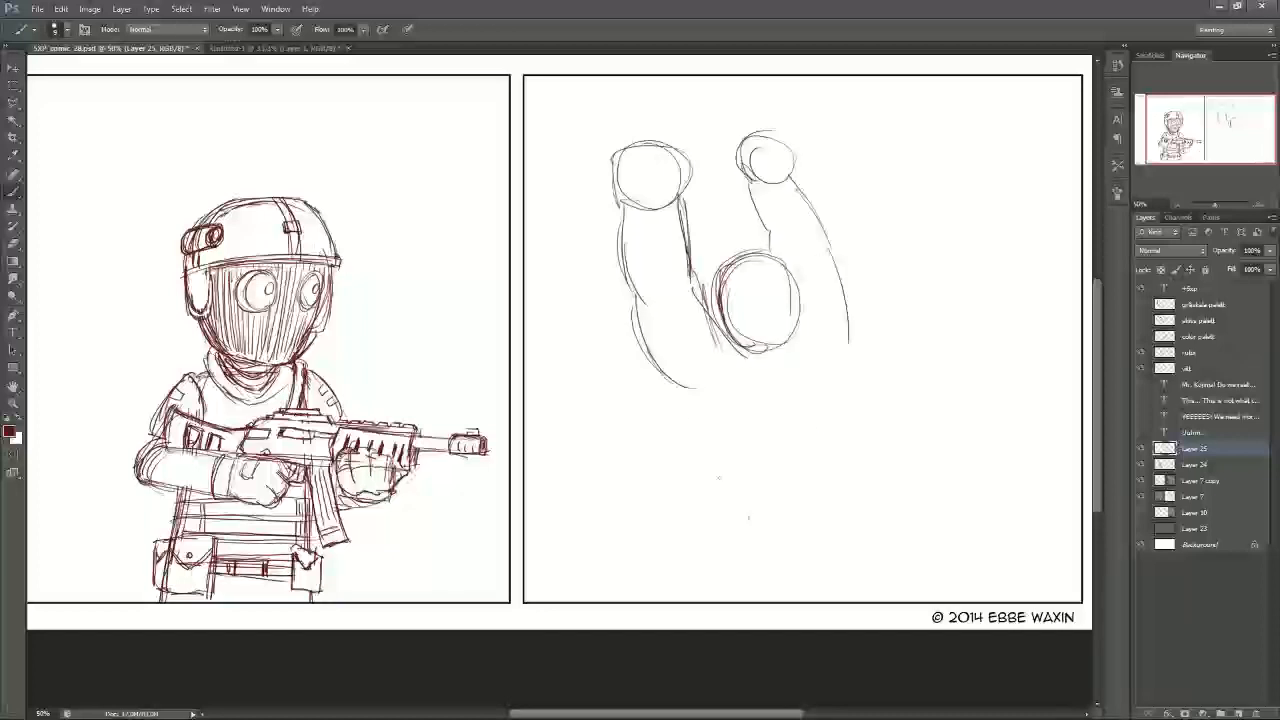
mouse_move(682, 380)
mouse_down()
mouse_move(762, 500)
mouse_move(797, 515)
mouse_move(872, 468)
mouse_up()
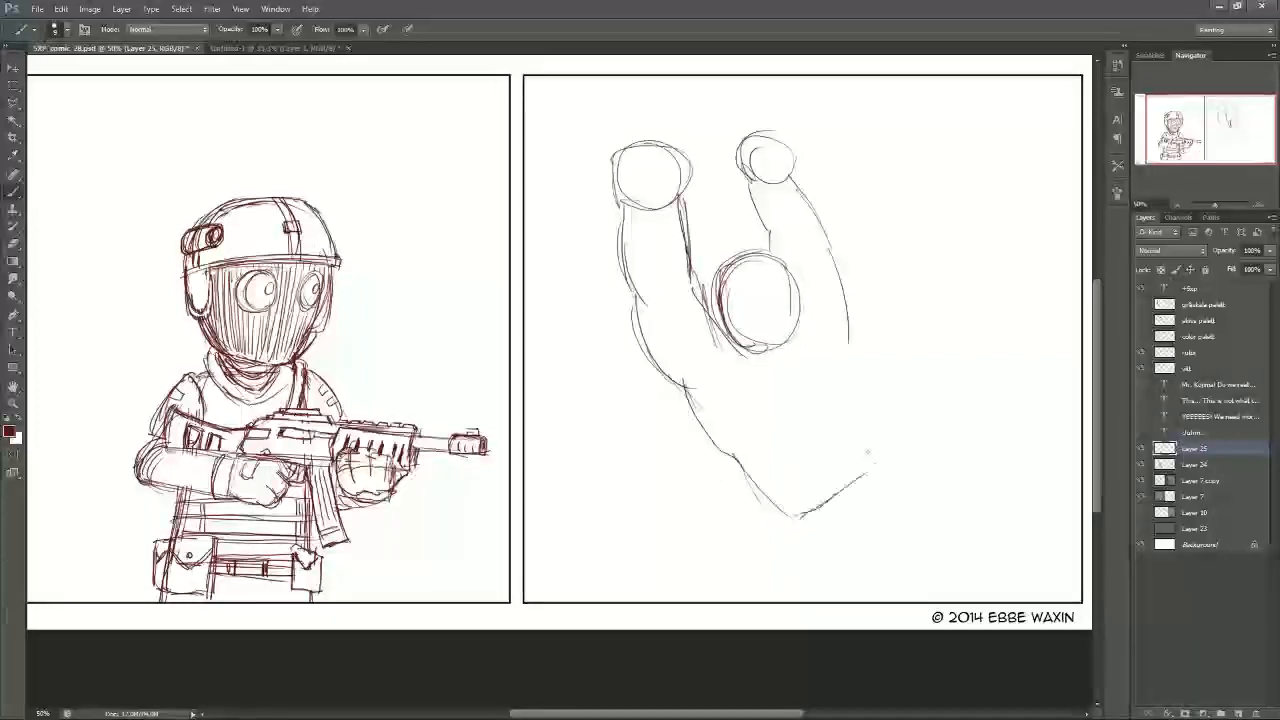
drag(848, 344, 882, 454)
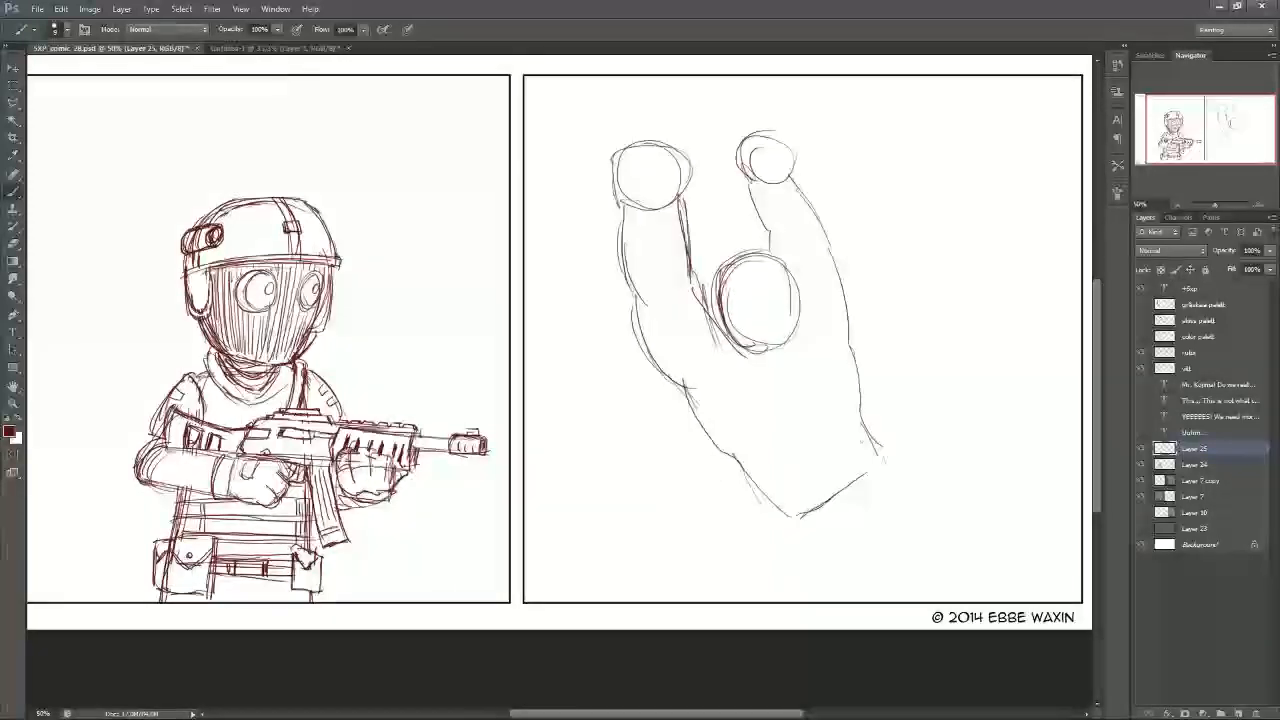
Step: Rotate the second figure's sketch about 3 degrees clockwise, scale it down to about 87%, and shift it slightly upward in the right panel
click(61, 9)
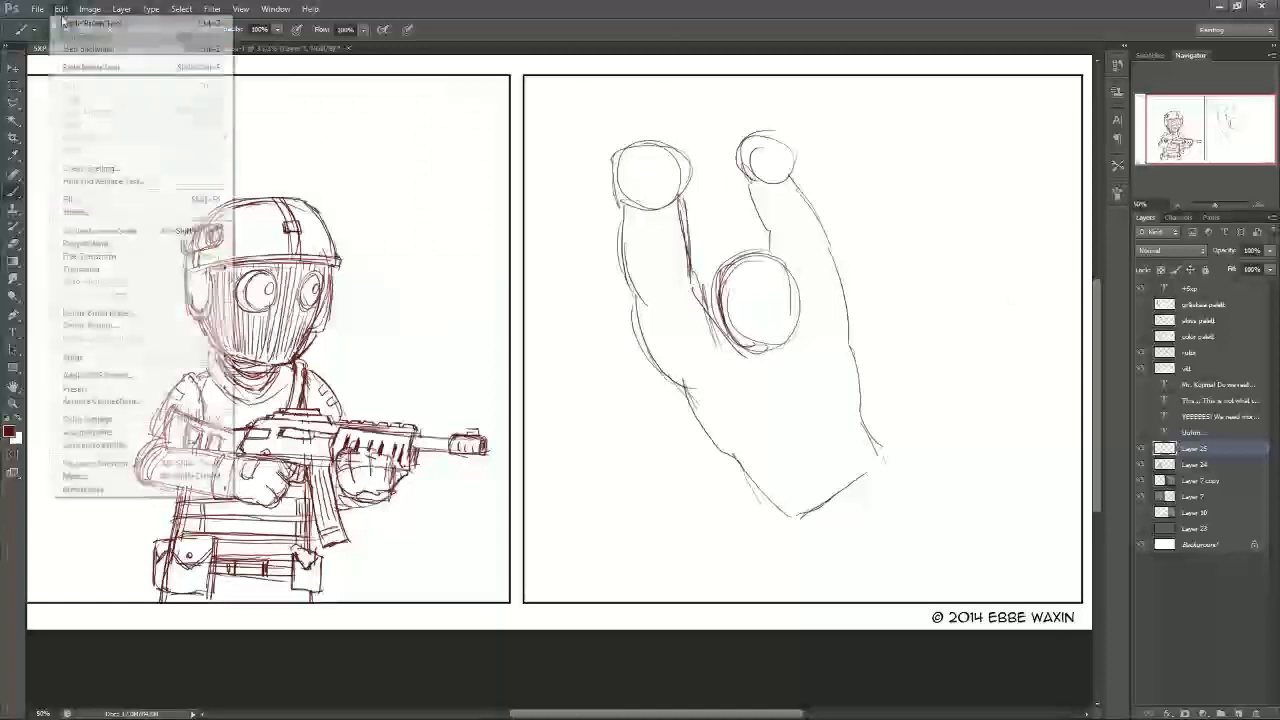
click(110, 245)
mouse_move(894, 114)
mouse_down()
mouse_move(914, 109)
mouse_move(900, 112)
mouse_up()
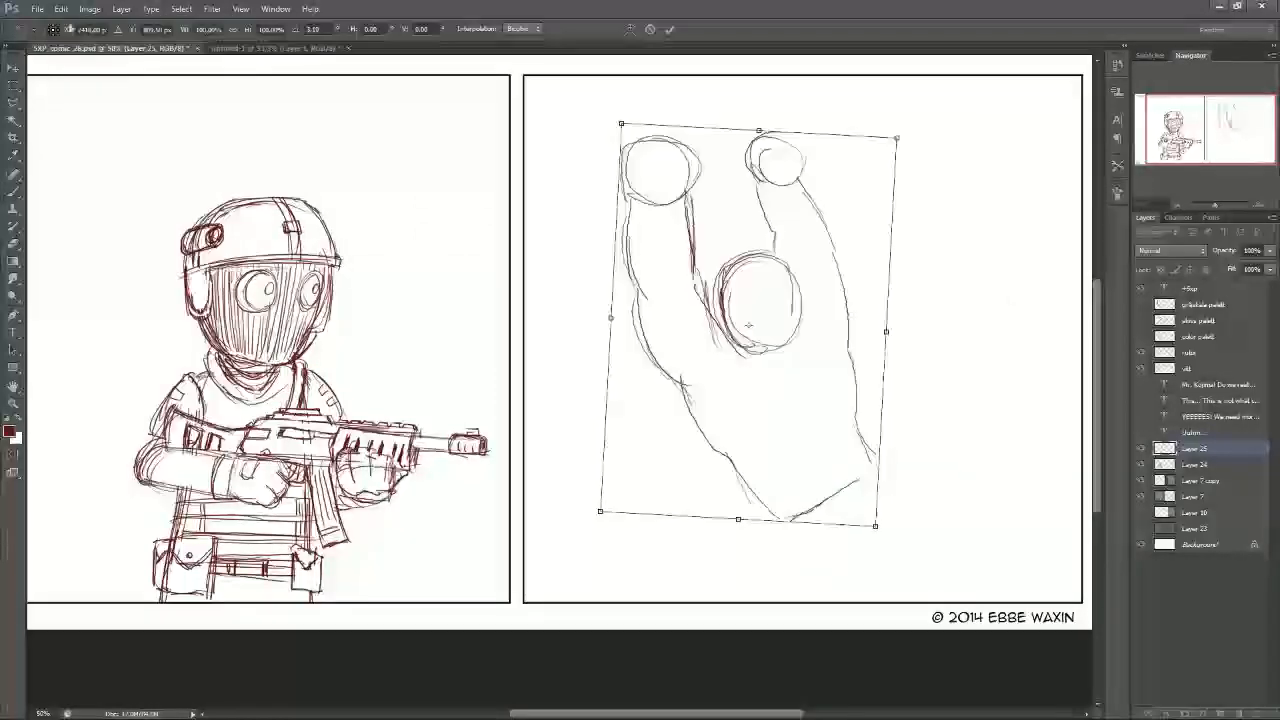
click(61, 9)
mouse_move(210, 272)
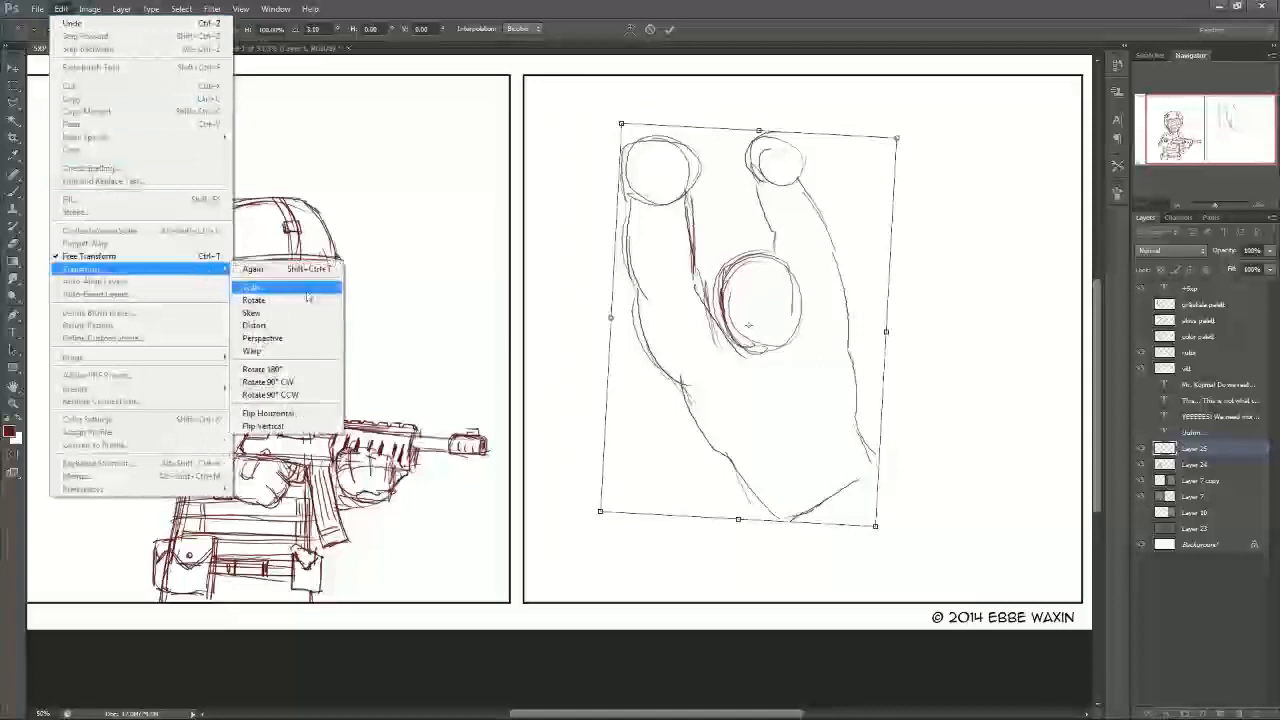
click(262, 289)
drag(896, 138, 857, 188)
drag(780, 357, 780, 298)
click(14, 86)
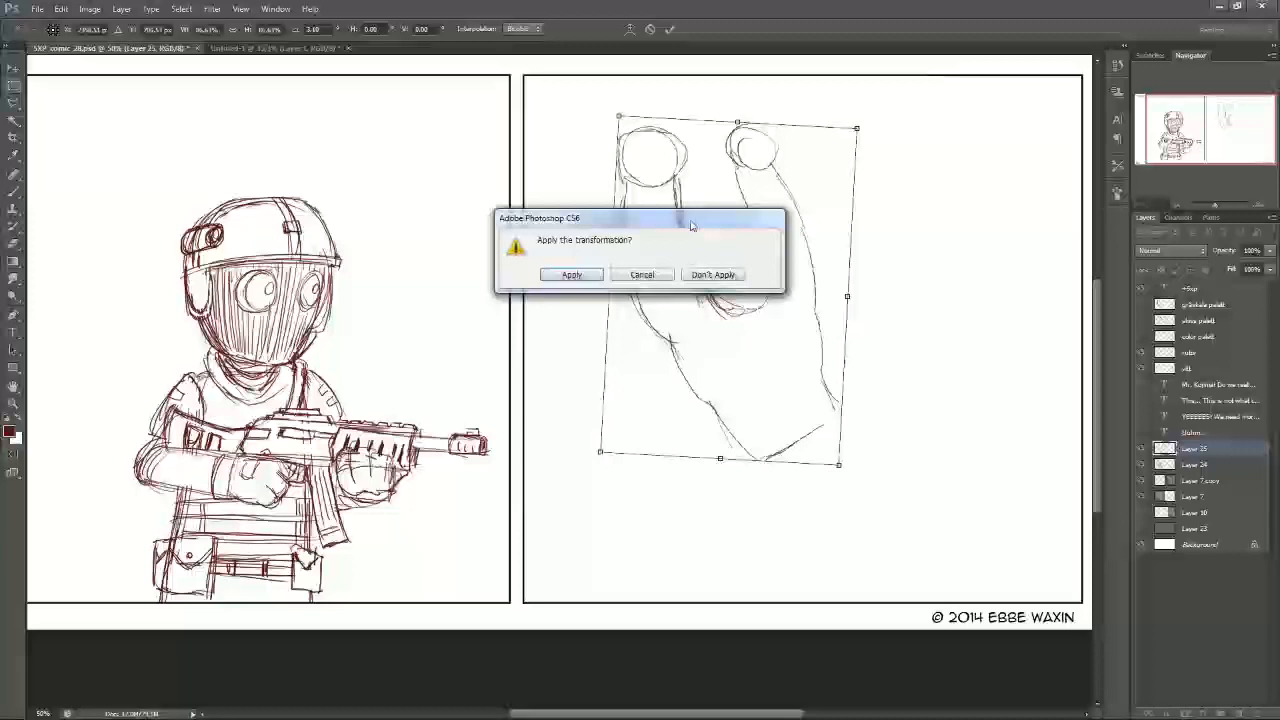
click(586, 276)
Step: Extend the second figure's waist into hips and sketch the near leg with a bent knee
key(b)
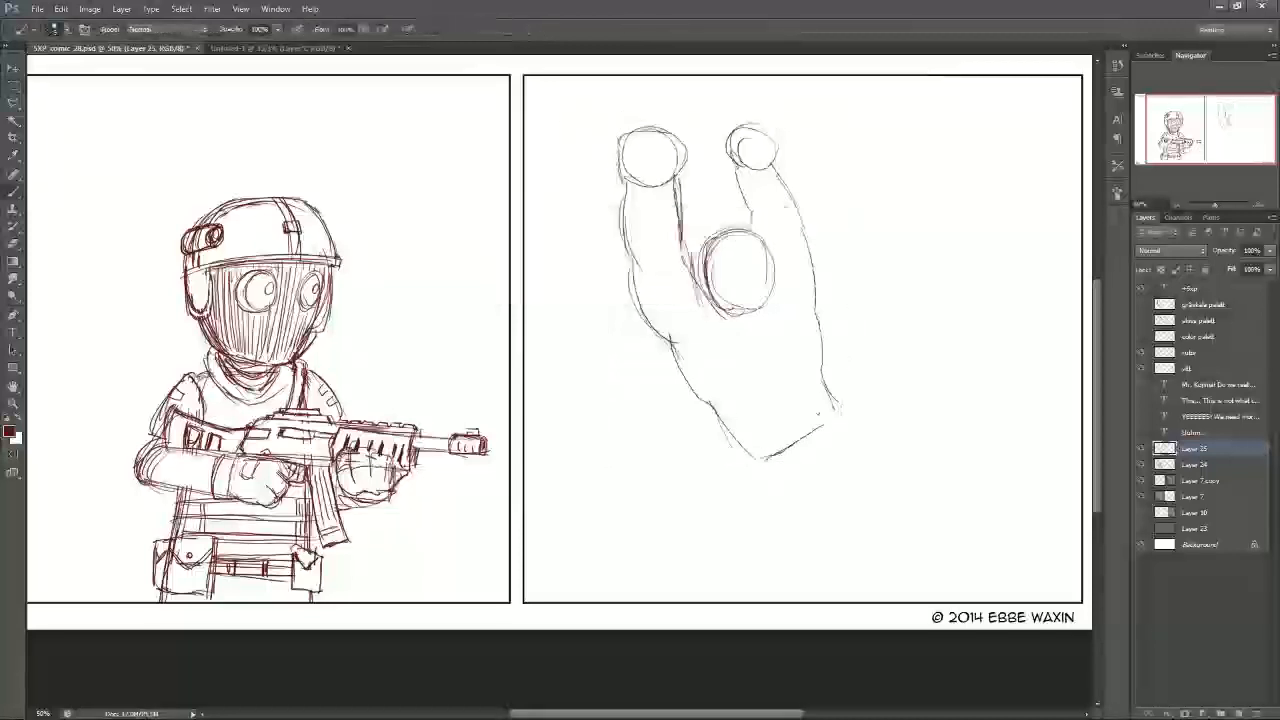
mouse_move(738, 440)
mouse_down()
mouse_move(788, 488)
mouse_move(904, 406)
mouse_up()
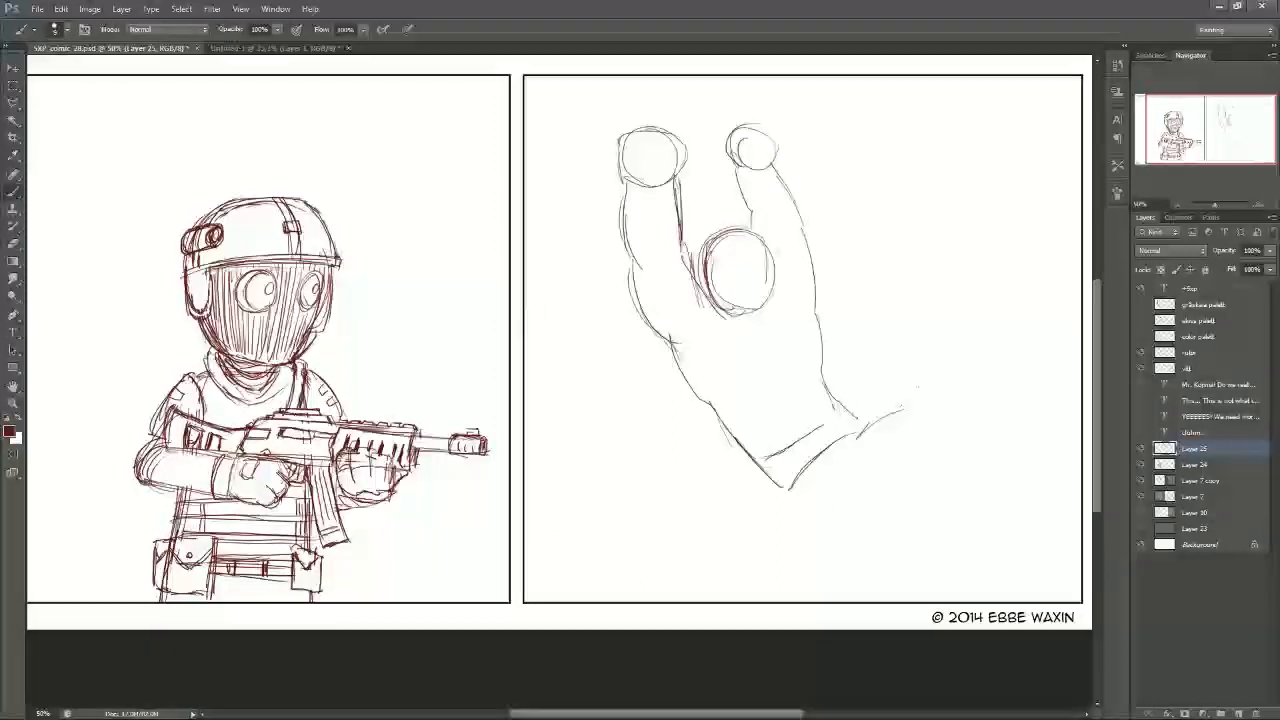
mouse_move(787, 490)
mouse_down()
mouse_move(832, 428)
mouse_move(871, 520)
mouse_move(850, 428)
mouse_move(886, 532)
mouse_up()
drag(848, 436, 870, 544)
mouse_move(786, 496)
mouse_down()
mouse_move(832, 472)
mouse_move(852, 430)
mouse_move(856, 550)
mouse_up()
Step: Sketch the second figure's far bent leg and finish both legs with long, pointed feet
mouse_move(864, 422)
mouse_down()
mouse_move(914, 404)
mouse_move(954, 482)
mouse_up()
drag(868, 448, 910, 436)
mouse_move(818, 492)
mouse_down()
mouse_move(918, 438)
mouse_move(946, 520)
mouse_up()
drag(922, 464, 950, 520)
drag(918, 418, 978, 506)
drag(862, 470, 880, 568)
mouse_move(920, 506)
mouse_down()
mouse_move(868, 582)
mouse_move(920, 512)
mouse_move(870, 576)
mouse_move(886, 530)
mouse_up()
mouse_move(1006, 476)
mouse_down()
mouse_move(962, 536)
mouse_move(1014, 474)
mouse_up()
mouse_move(942, 506)
mouse_down()
mouse_move(974, 540)
mouse_move(1024, 460)
mouse_move(968, 540)
mouse_up()
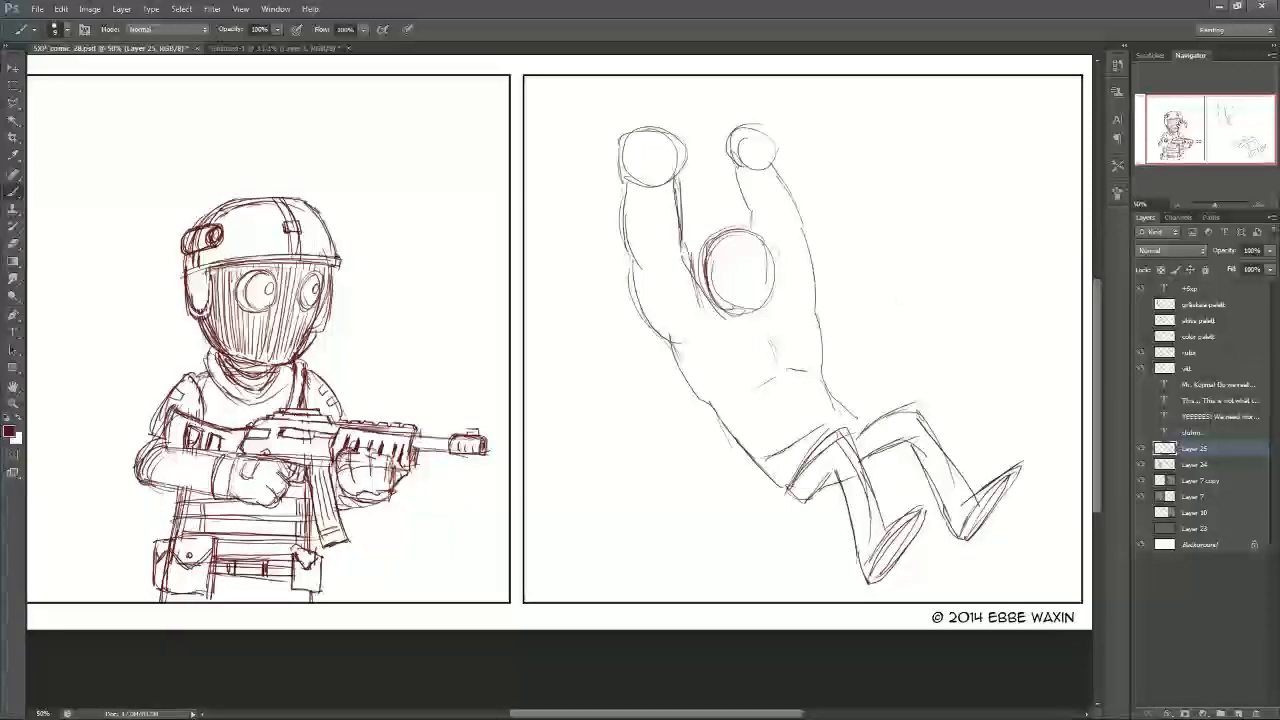
Step: Sketch a small ear on the left edge of the second figure's oval head
key(ctrl+plus)
key(ctrl+plus)
key(ctrl+plus)
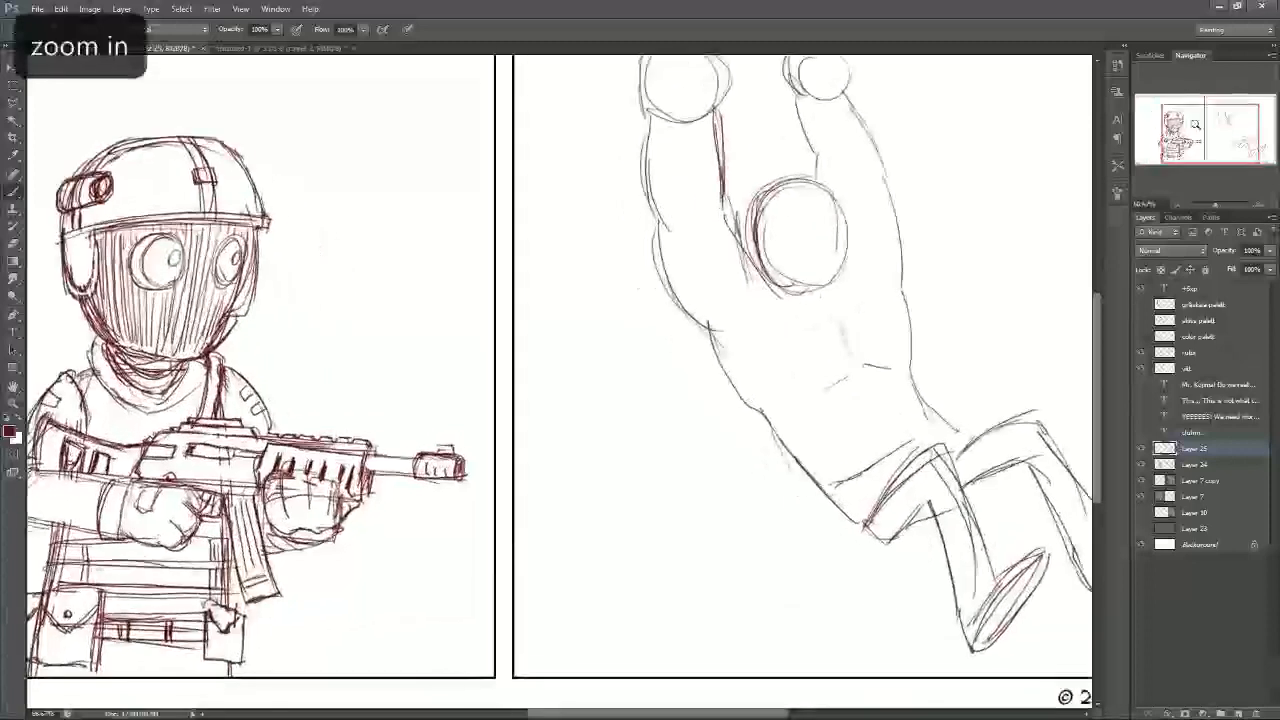
drag(1195, 127, 1217, 118)
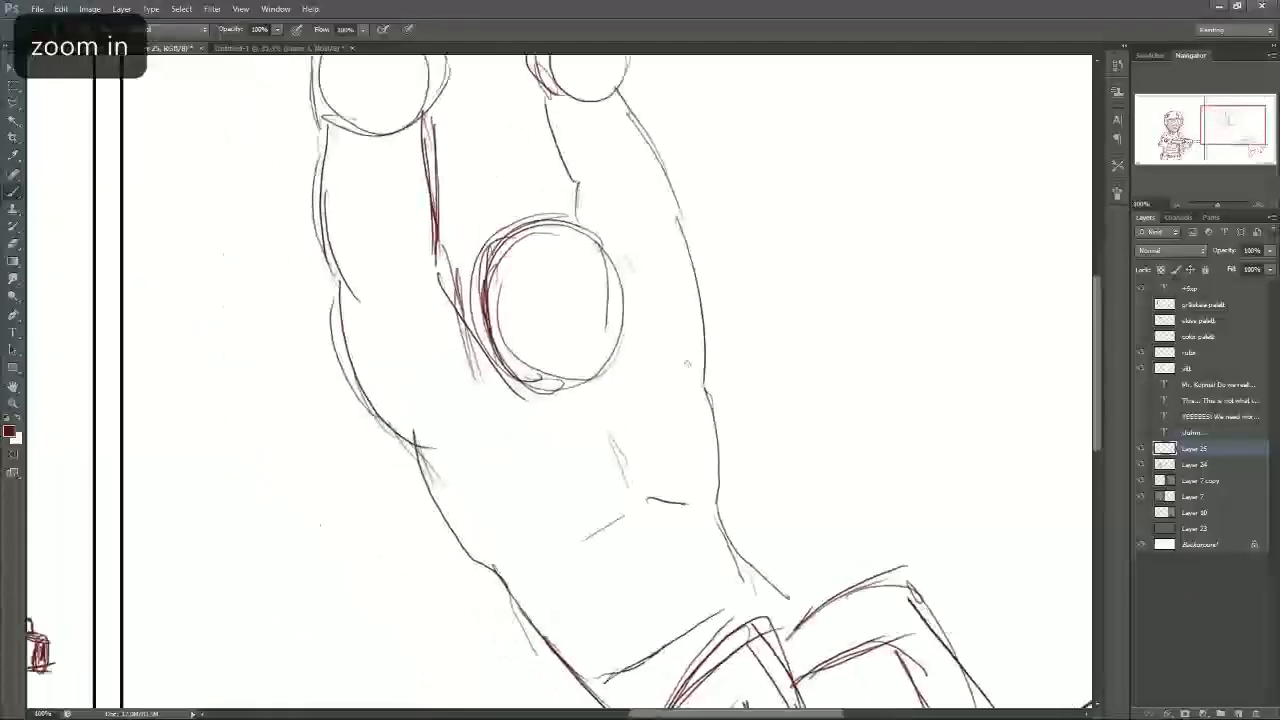
drag(474, 320, 494, 358)
Step: Sketch four spread fingers and a thumb on the larger raised fist to make an open hand
drag(1219, 127, 1222, 113)
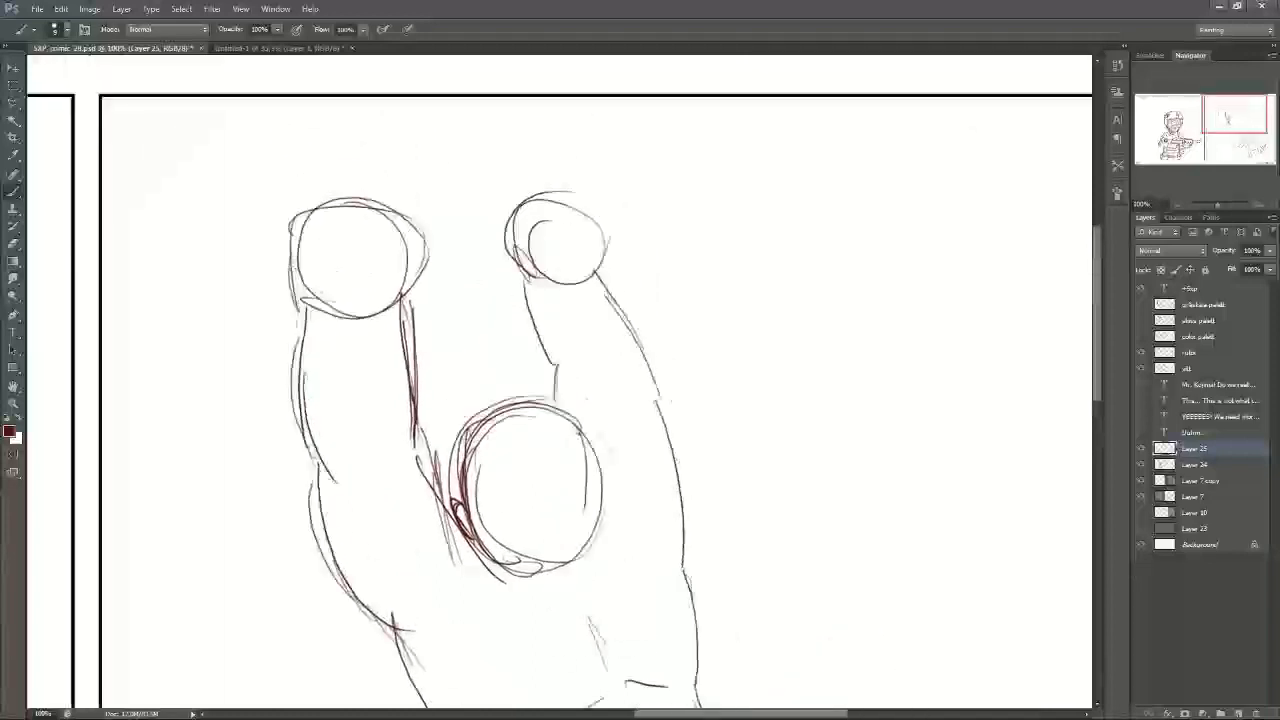
drag(288, 226, 291, 264)
mouse_move(277, 186)
mouse_down()
mouse_move(295, 272)
mouse_move(287, 164)
mouse_move(307, 182)
mouse_move(306, 226)
mouse_up()
mouse_move(399, 178)
mouse_down()
mouse_move(410, 286)
mouse_move(442, 224)
mouse_move(400, 244)
mouse_move(394, 210)
mouse_up()
mouse_move(394, 240)
mouse_down()
mouse_move(396, 200)
mouse_move(394, 218)
mouse_up()
mouse_move(303, 155)
mouse_down()
mouse_move(303, 168)
mouse_move(312, 126)
mouse_move(340, 150)
mouse_move(336, 210)
mouse_up()
mouse_move(412, 130)
mouse_down()
mouse_move(400, 176)
mouse_move(388, 126)
mouse_move(411, 138)
mouse_up()
mouse_move(362, 202)
mouse_down()
mouse_move(369, 124)
mouse_move(338, 120)
mouse_move(358, 118)
mouse_move(359, 192)
mouse_up()
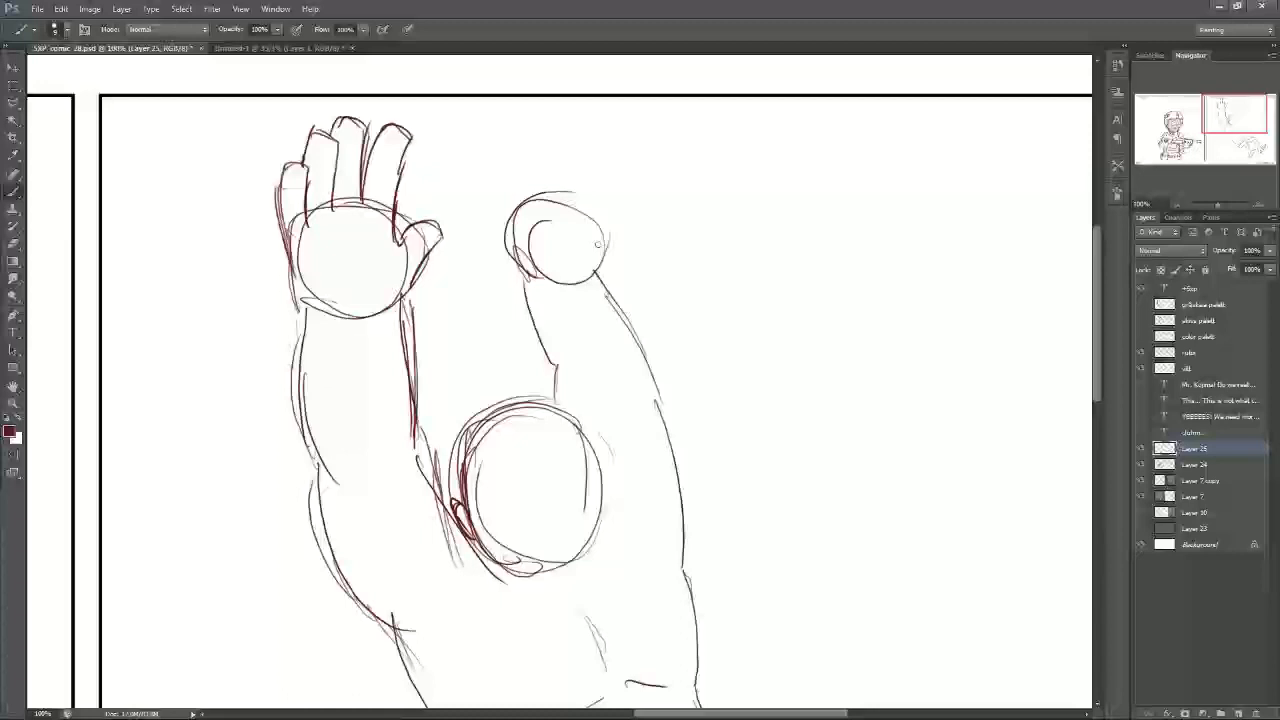
Step: Sketch a thumb and four fingers on the smaller raised fist to make a second open hand
mouse_move(528, 260)
mouse_down()
mouse_move(500, 252)
mouse_move(526, 280)
mouse_move(504, 210)
mouse_move(522, 274)
mouse_move(530, 212)
mouse_up()
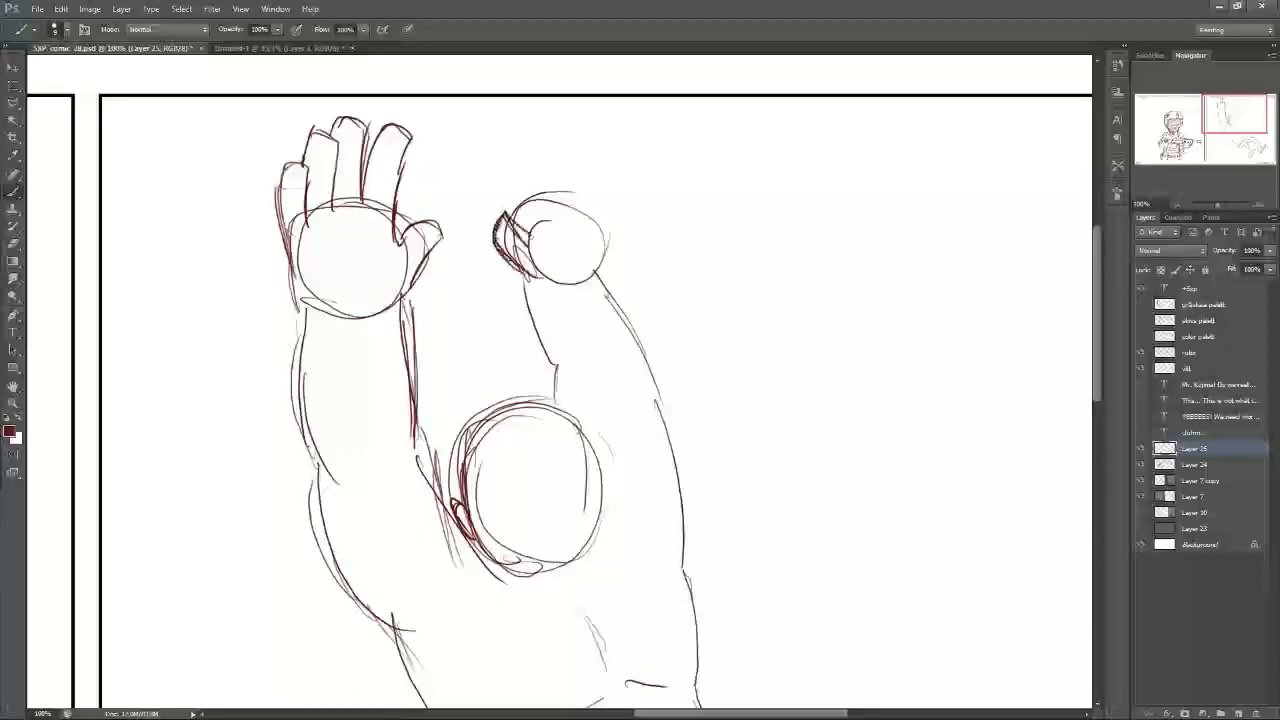
mouse_move(1206, 105)
mouse_down()
mouse_move(1210, 135)
mouse_move(1226, 125)
mouse_move(1220, 113)
mouse_up()
mouse_move(557, 162)
mouse_down()
mouse_move(558, 208)
mouse_move(576, 142)
mouse_move(588, 158)
mouse_move(580, 205)
mouse_up()
mouse_move(584, 146)
mouse_down()
mouse_move(602, 123)
mouse_move(612, 140)
mouse_move(599, 206)
mouse_up()
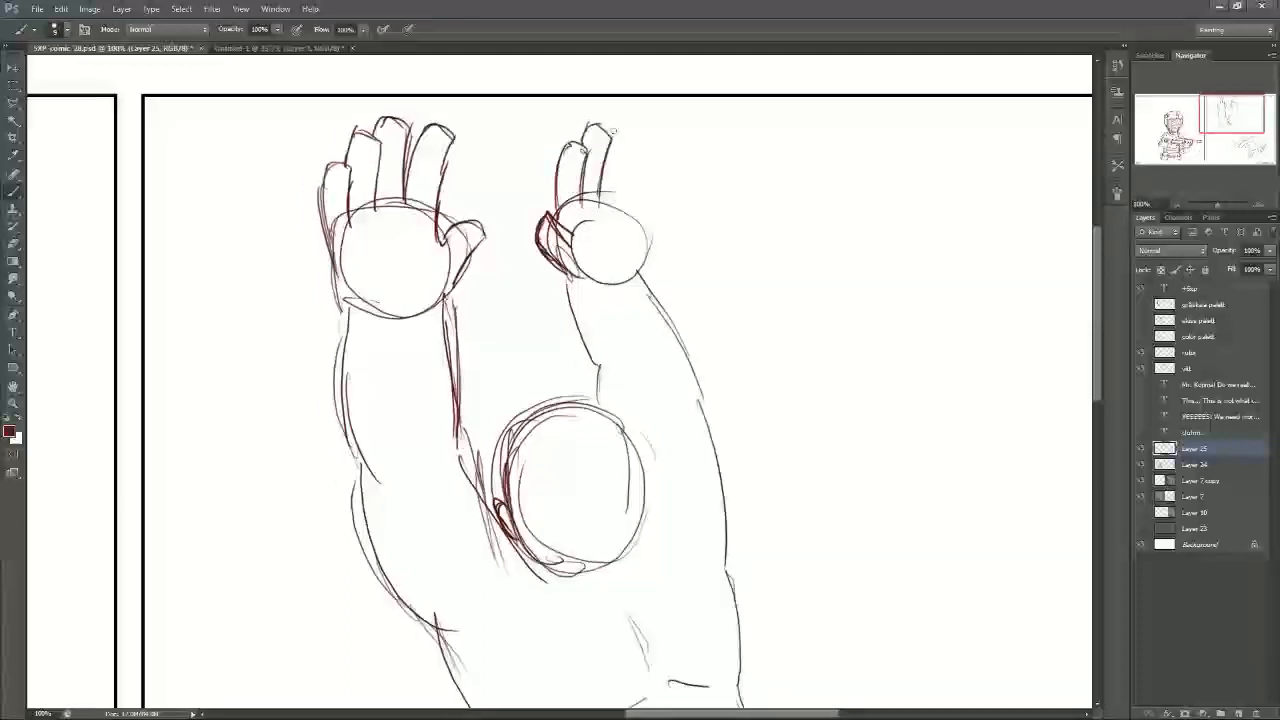
mouse_move(611, 139)
mouse_down()
mouse_move(633, 158)
mouse_move(624, 210)
mouse_up()
mouse_move(632, 160)
mouse_down()
mouse_move(622, 210)
mouse_move(648, 170)
mouse_move(668, 186)
mouse_move(644, 226)
mouse_move(640, 275)
mouse_up()
mouse_move(552, 212)
mouse_down()
mouse_move(538, 246)
mouse_move(532, 230)
mouse_up()
Step: Erase the leftover construction lines inside the palms of both open hands
click(13, 243)
mouse_move(552, 232)
mouse_down()
mouse_move(560, 247)
mouse_move(599, 226)
mouse_move(588, 274)
mouse_move(567, 242)
mouse_up()
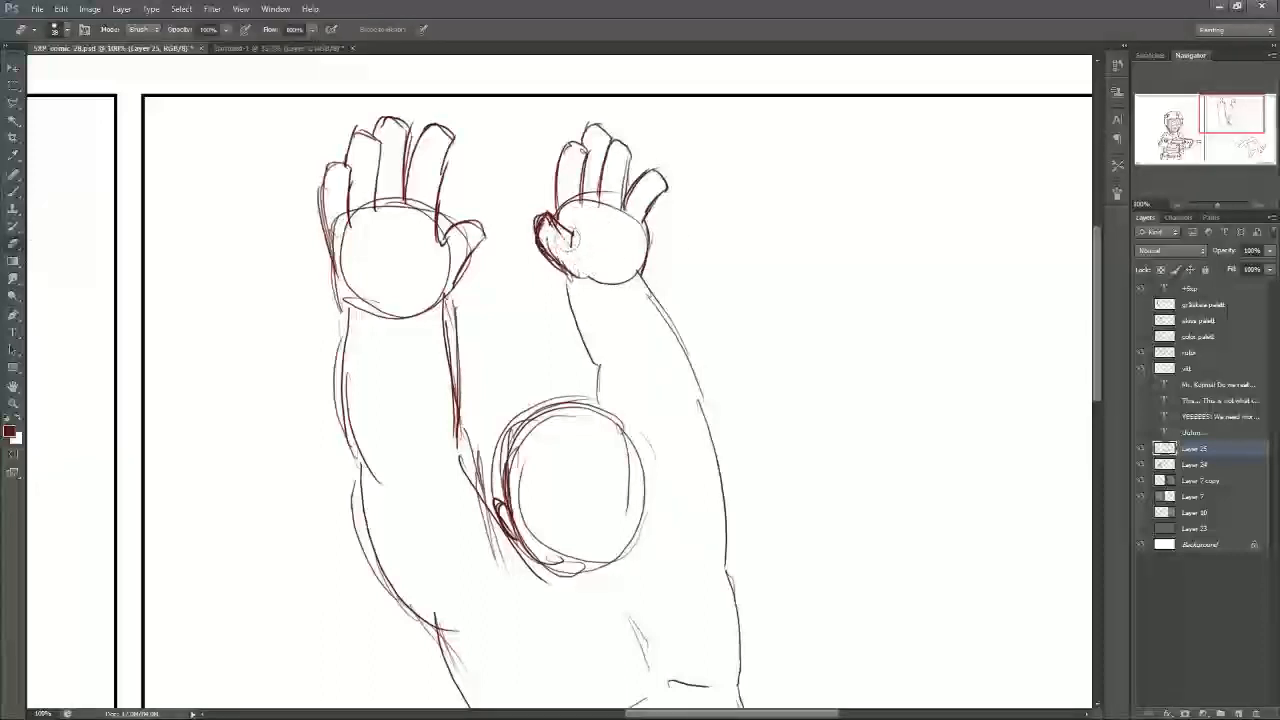
drag(458, 246, 434, 281)
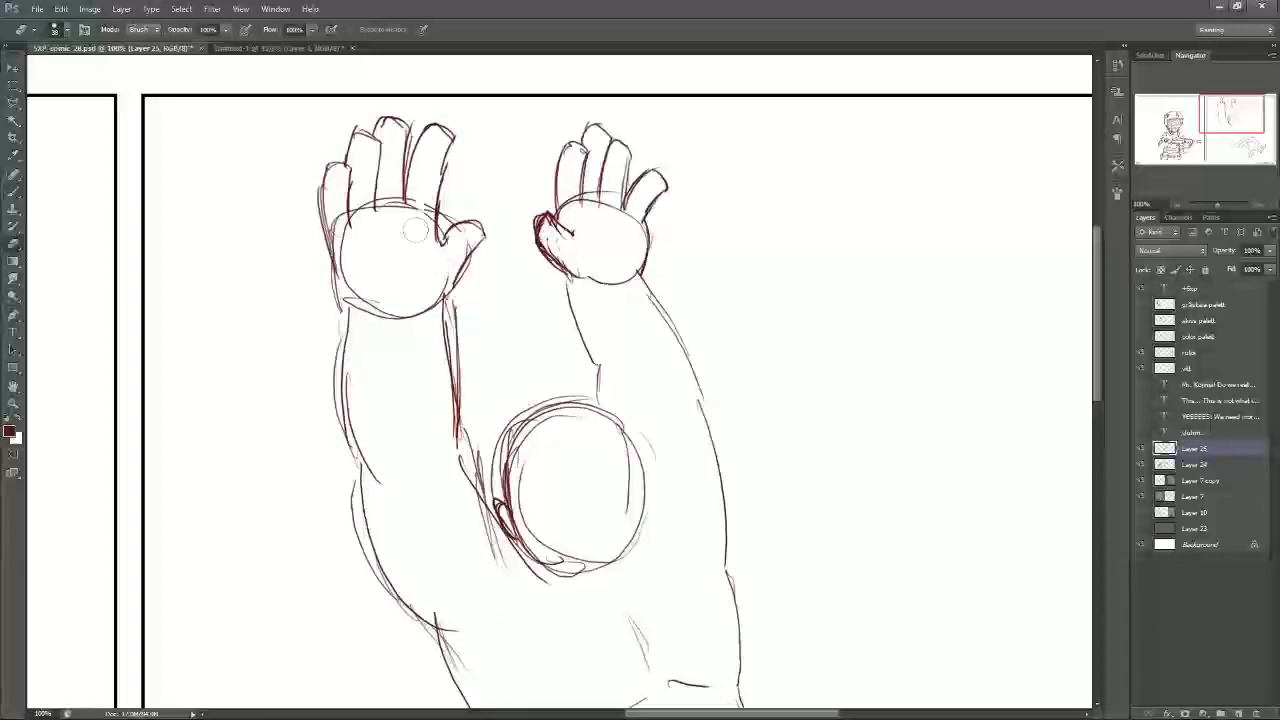
Step: Sketch the jaw curving from below the ear to the chin along the lower edge of the head
drag(723, 410, 723, 280)
drag(1231, 121, 1206, 132)
click(16, 213)
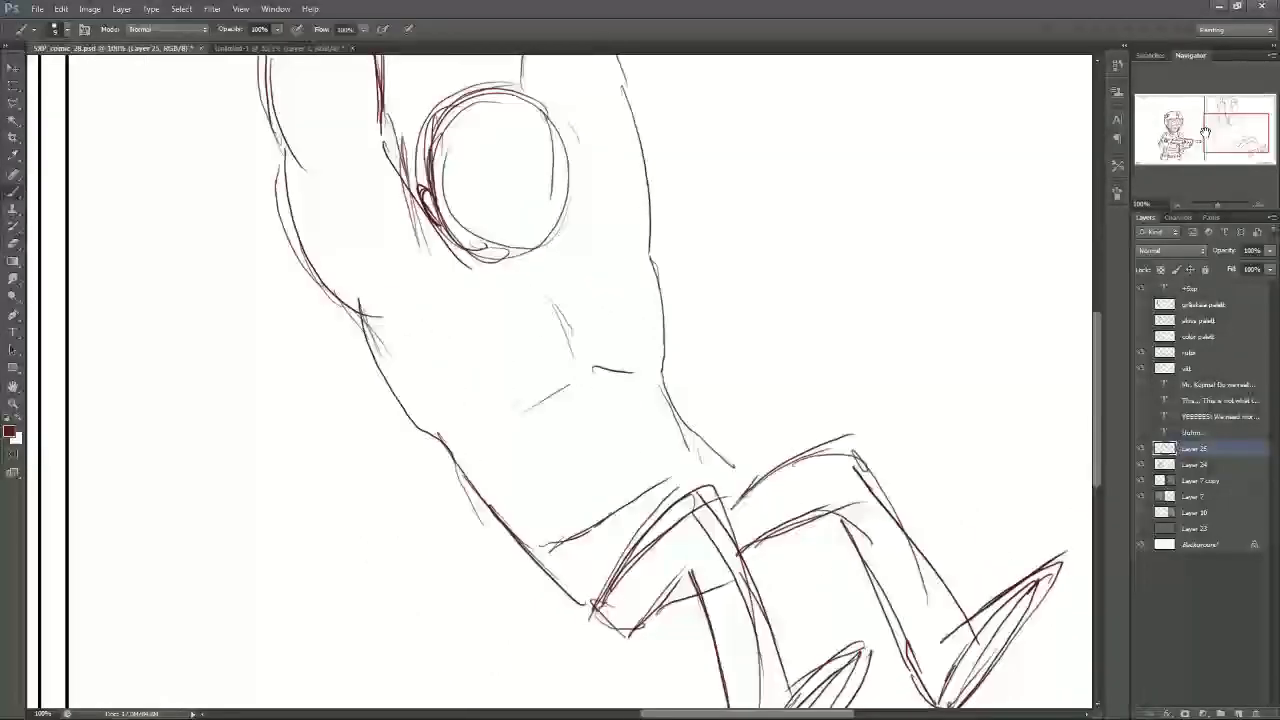
mouse_move(444, 230)
mouse_down()
mouse_move(475, 267)
mouse_move(545, 268)
mouse_move(538, 246)
mouse_move(530, 273)
mouse_up()
mouse_move(467, 260)
mouse_down()
mouse_move(536, 277)
mouse_move(521, 272)
mouse_up()
scroll(725, 207, up, 3)
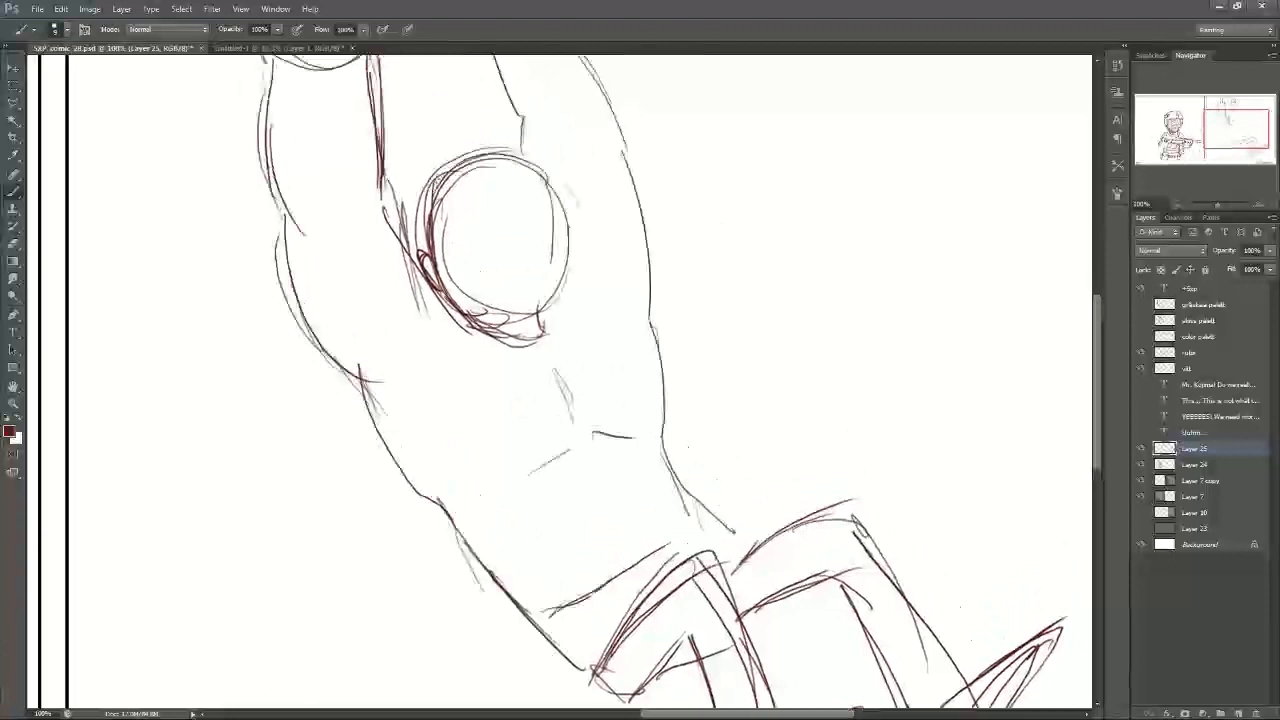
Step: Outline the hair over the crown and back of the head, ending in a jagged tuft above the forehead
mouse_move(432, 172)
mouse_down()
mouse_move(458, 150)
mouse_move(520, 144)
mouse_move(574, 176)
mouse_move(560, 190)
mouse_up()
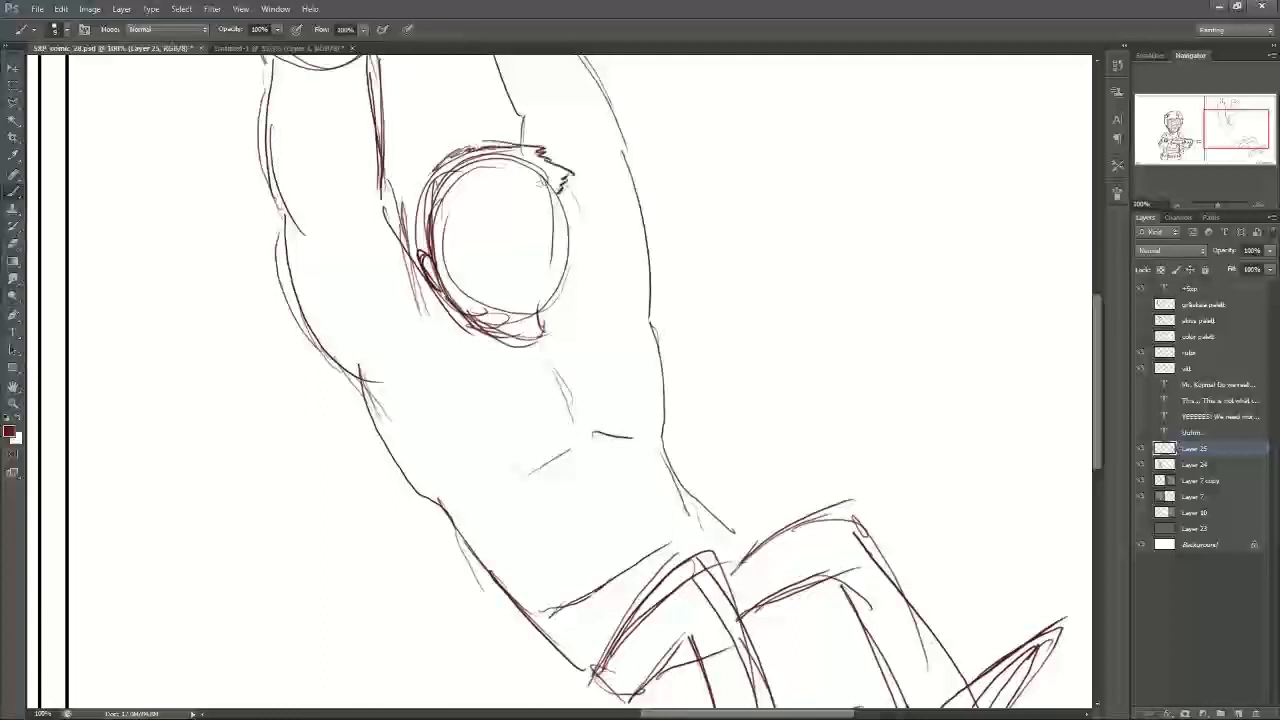
mouse_move(456, 148)
mouse_down()
mouse_move(416, 218)
mouse_move(430, 254)
mouse_up()
drag(424, 170, 418, 240)
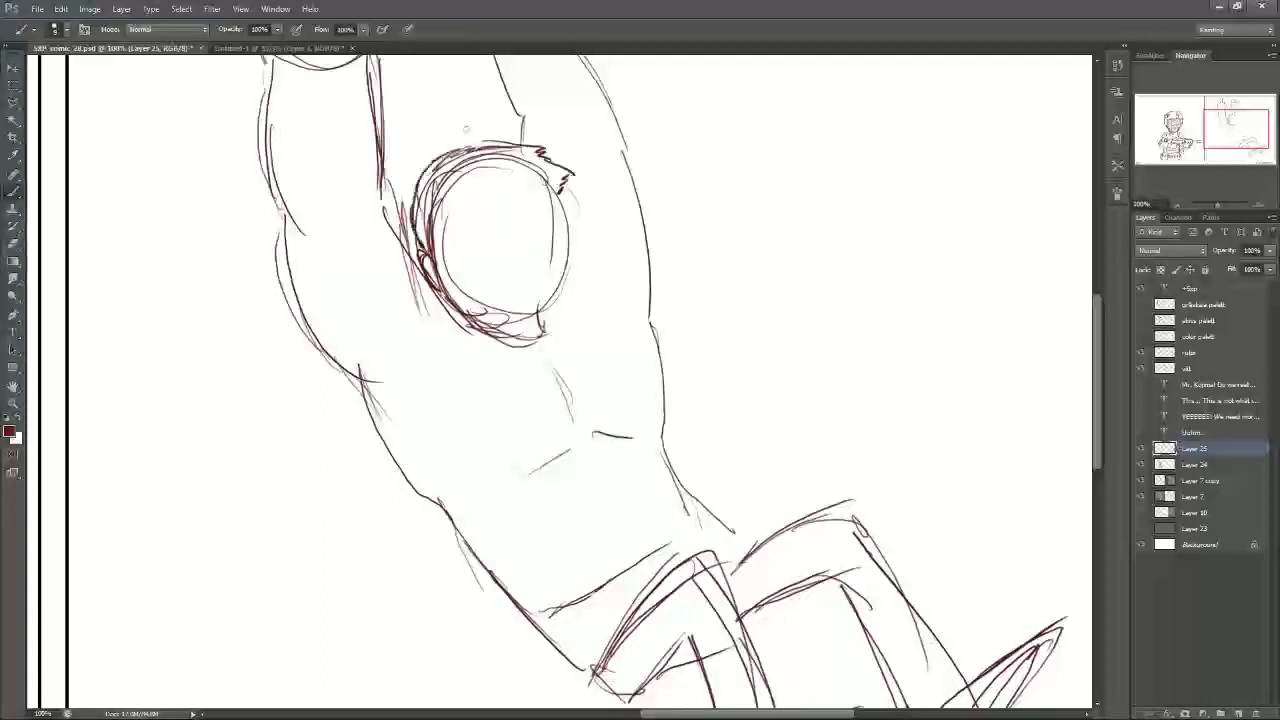
Step: Draw the straight front edge of the face down to an angular chin and reinforce the jawline
mouse_move(558, 194)
mouse_down()
mouse_move(570, 286)
mouse_move(486, 336)
mouse_up()
mouse_move(570, 276)
mouse_down()
mouse_move(578, 314)
mouse_move(562, 324)
mouse_up()
mouse_move(570, 314)
mouse_down()
mouse_move(518, 334)
mouse_move(530, 326)
mouse_up()
drag(570, 276, 576, 310)
drag(570, 248, 574, 290)
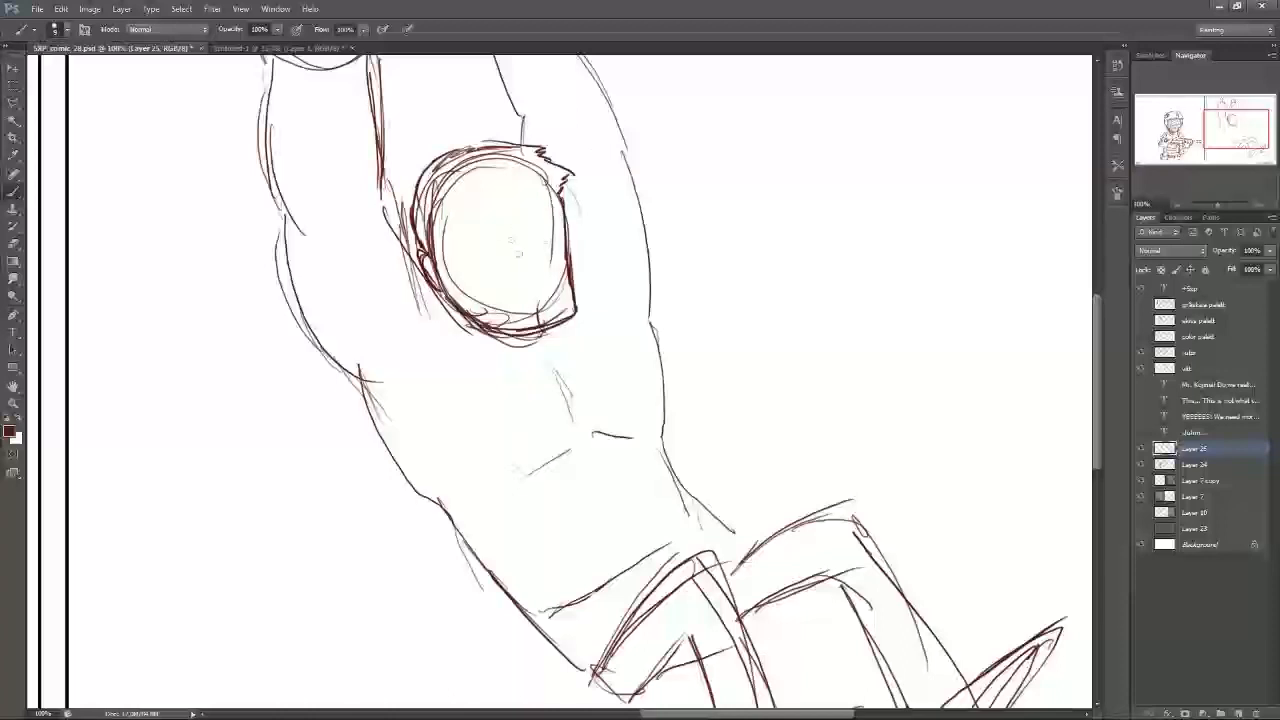
Step: Sketch two arched eyebrows on the face and erase the construction lines inside the head
mouse_move(471, 246)
mouse_down()
mouse_move(506, 206)
mouse_move(478, 222)
mouse_move(494, 204)
mouse_move(570, 222)
mouse_up()
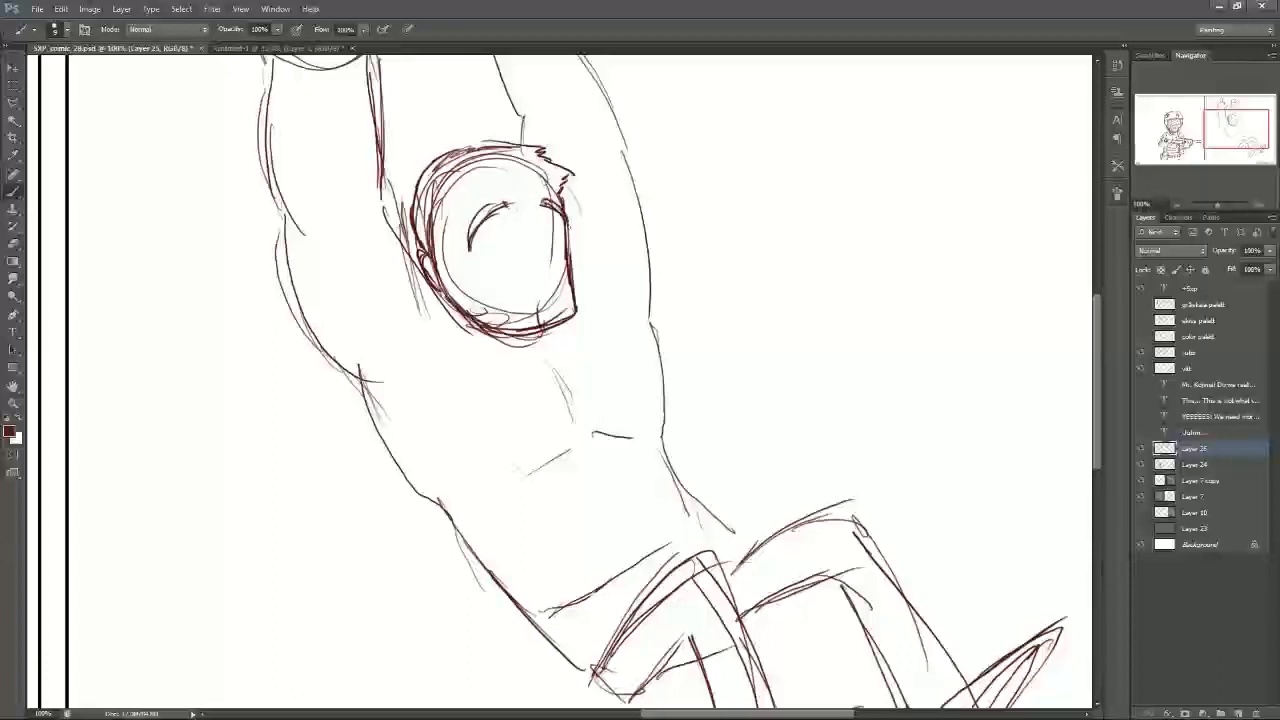
drag(474, 226, 496, 202)
click(13, 243)
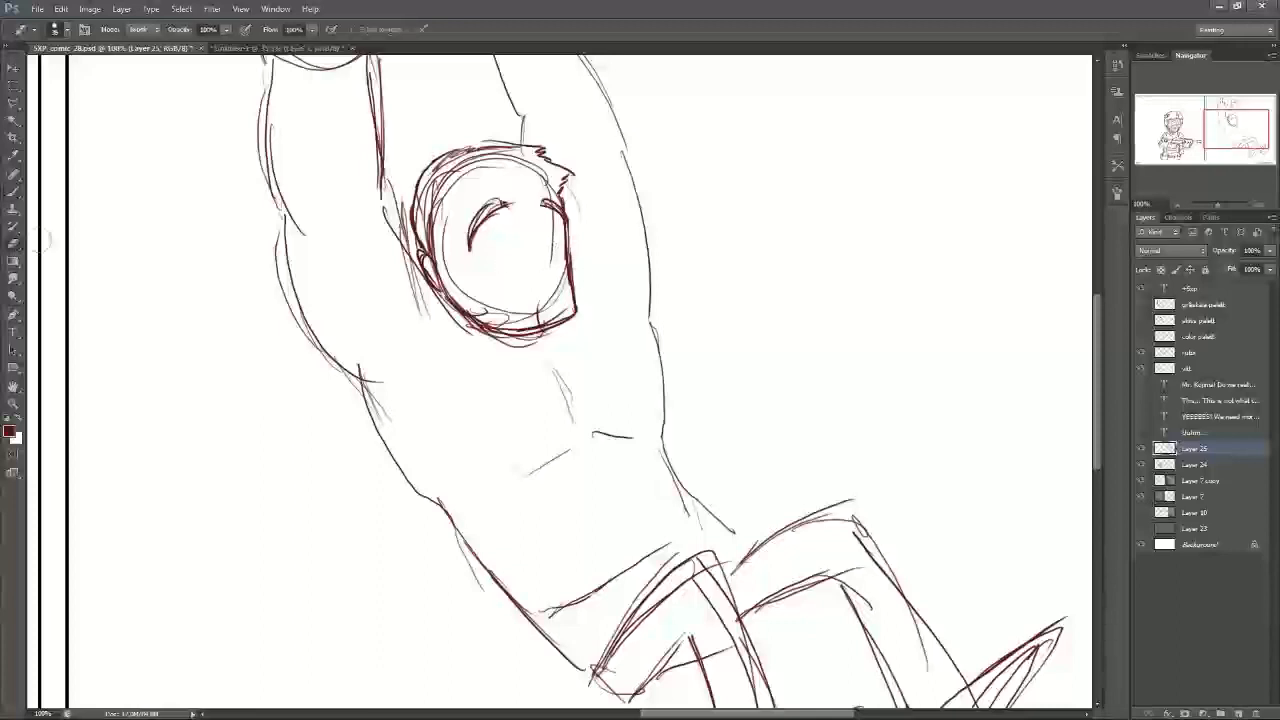
mouse_move(552, 270)
mouse_down()
mouse_move(552, 302)
mouse_move(507, 315)
mouse_move(469, 289)
mouse_move(452, 220)
mouse_up()
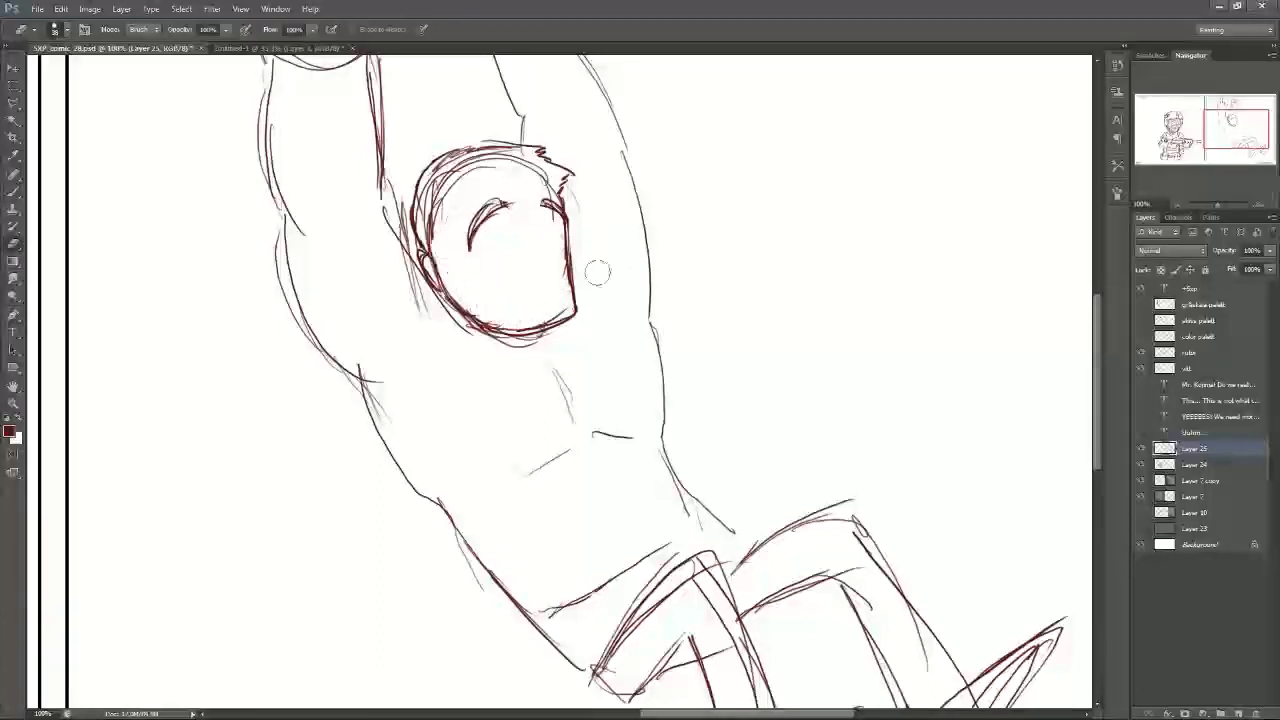
Step: Sketch two upright oval eyes beneath the eyebrows, the far one narrower
click(14, 190)
drag(1227, 127, 1229, 128)
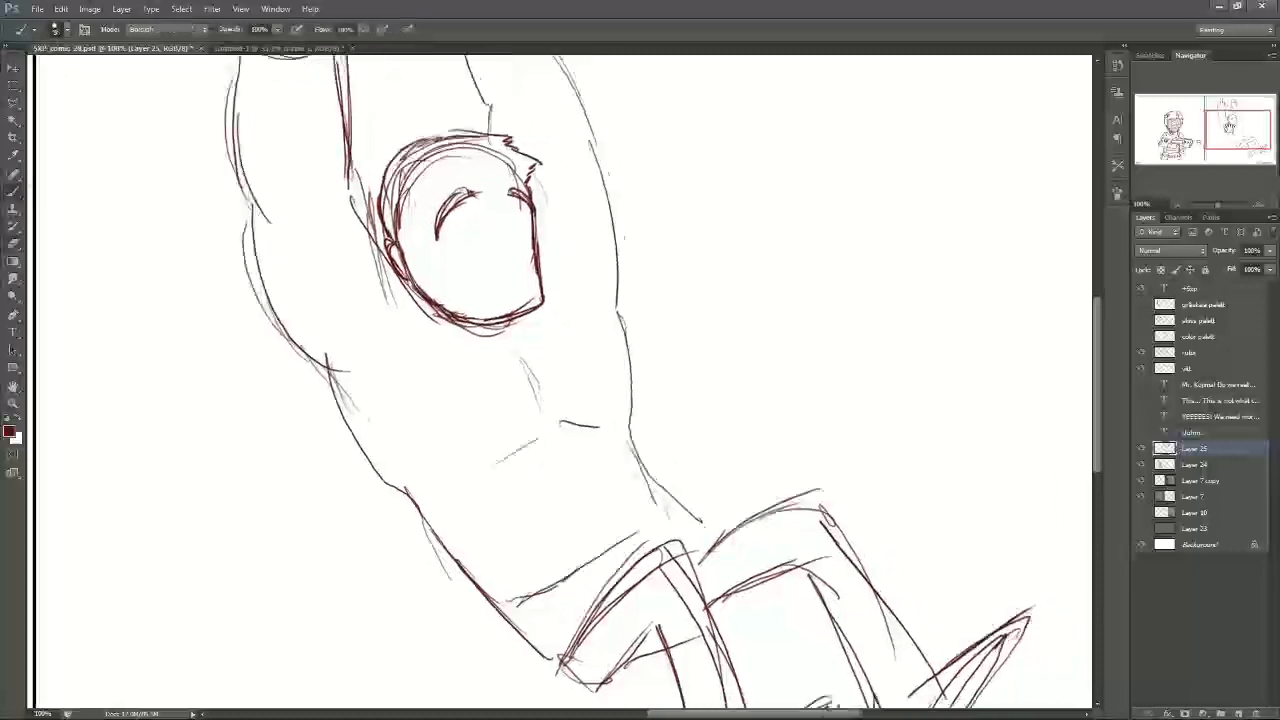
mouse_move(458, 250)
mouse_down()
mouse_move(478, 228)
mouse_move(460, 258)
mouse_up()
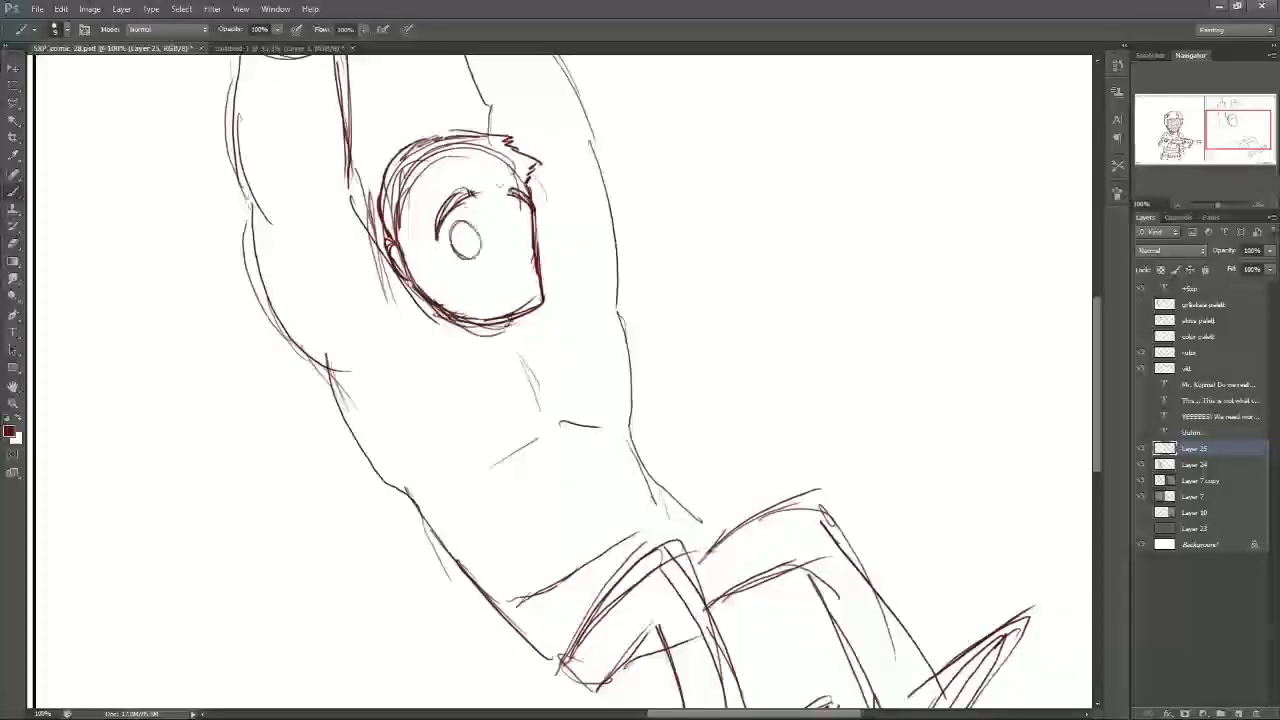
drag(516, 214, 515, 247)
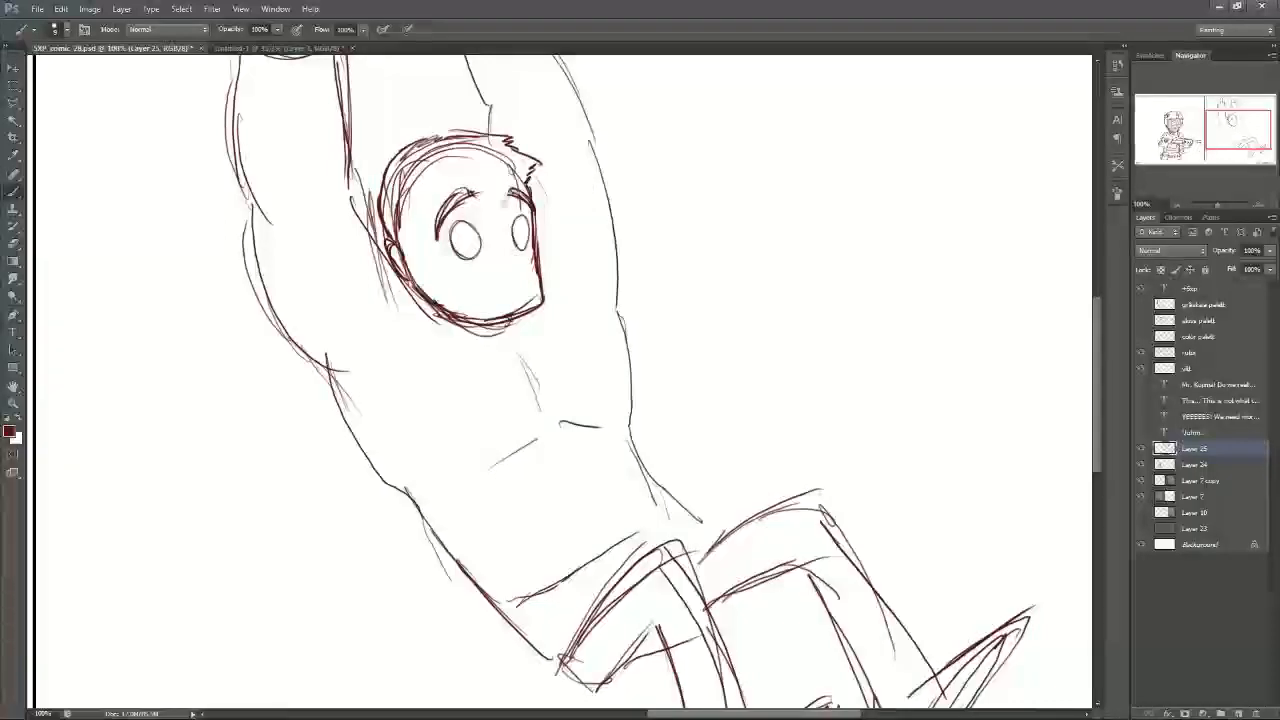
Step: Sketch a long curved nose between the eyes and a wide open smile, undoing unsatisfactory strokes
drag(508, 196, 507, 250)
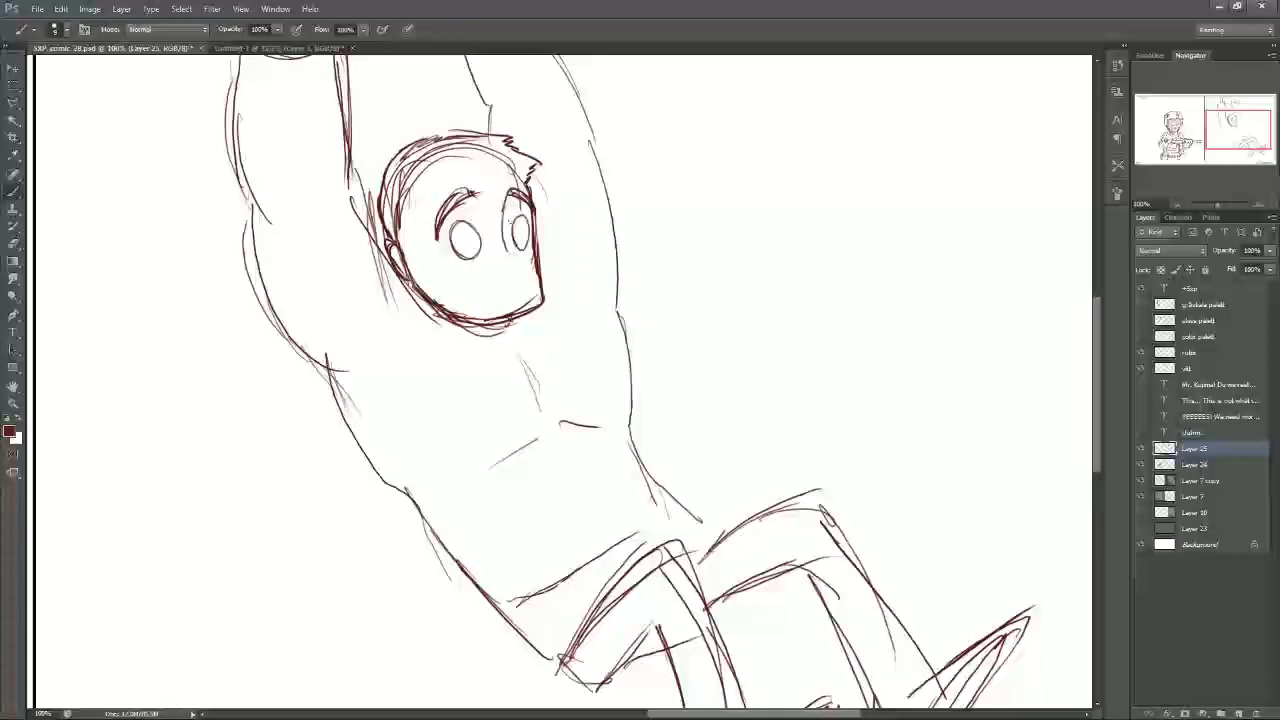
key(ctrl+z)
mouse_move(512, 250)
mouse_down()
mouse_move(482, 308)
mouse_move(515, 294)
mouse_move(480, 305)
mouse_move(521, 292)
mouse_move(523, 273)
mouse_move(525, 291)
mouse_up()
key(ctrl+z)
key(ctrl+z)
drag(534, 248, 542, 300)
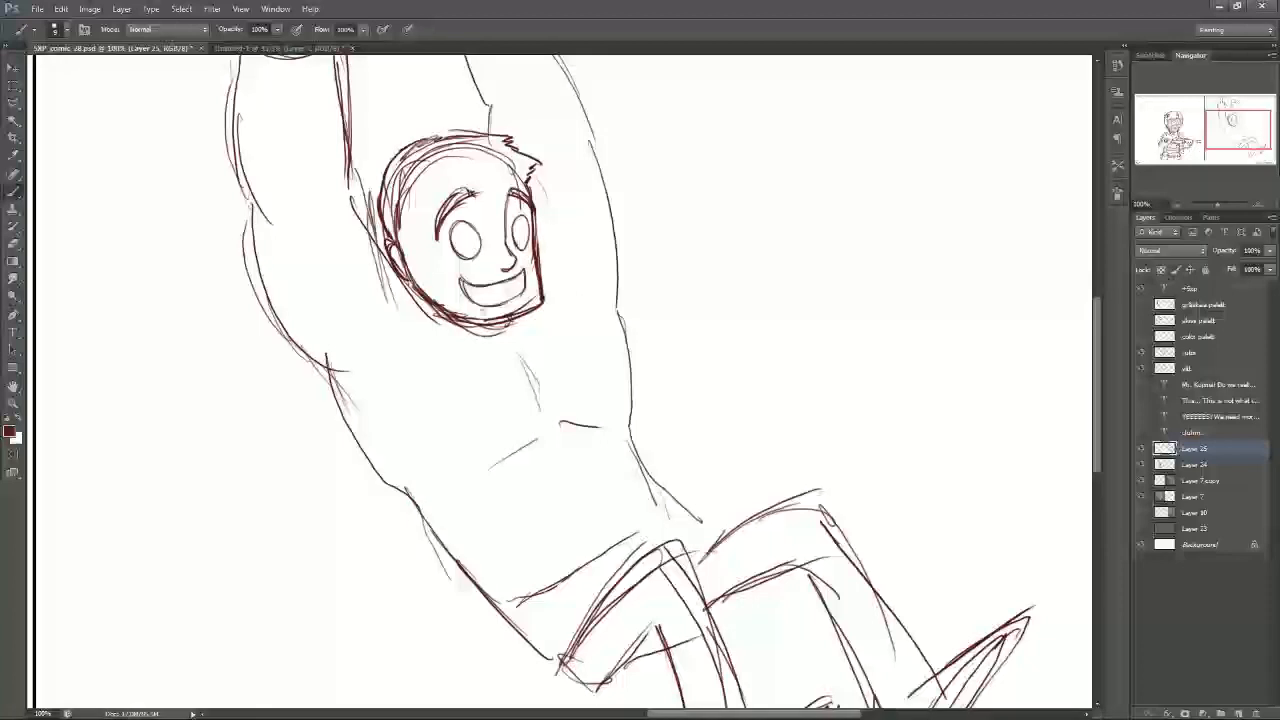
Step: Redraw the jawline with a rounded chin and erase stray lines on the face
mouse_move(456, 314)
mouse_down()
mouse_move(494, 332)
mouse_move(543, 303)
mouse_move(467, 325)
mouse_move(486, 334)
mouse_move(545, 302)
mouse_move(500, 314)
mouse_move(443, 298)
mouse_up()
click(14, 246)
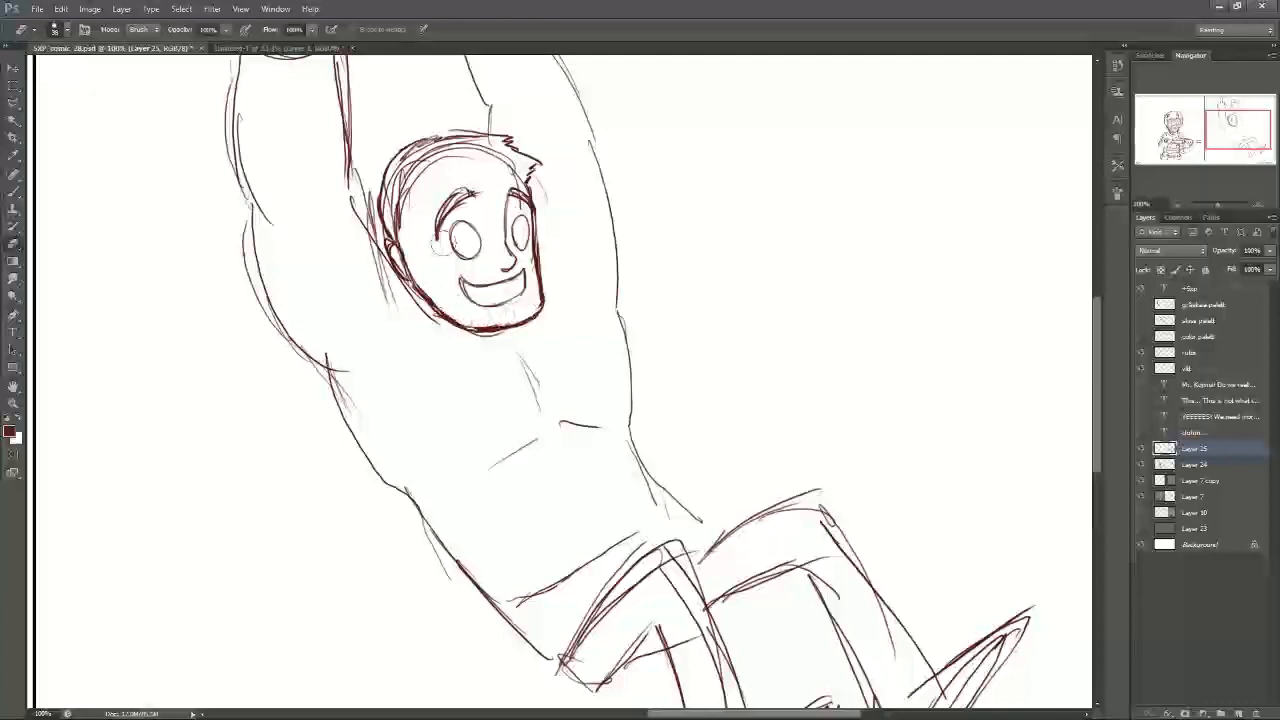
Step: Draw the hairline across the forehead and hatch the hair along the side and back of the head
click(14, 190)
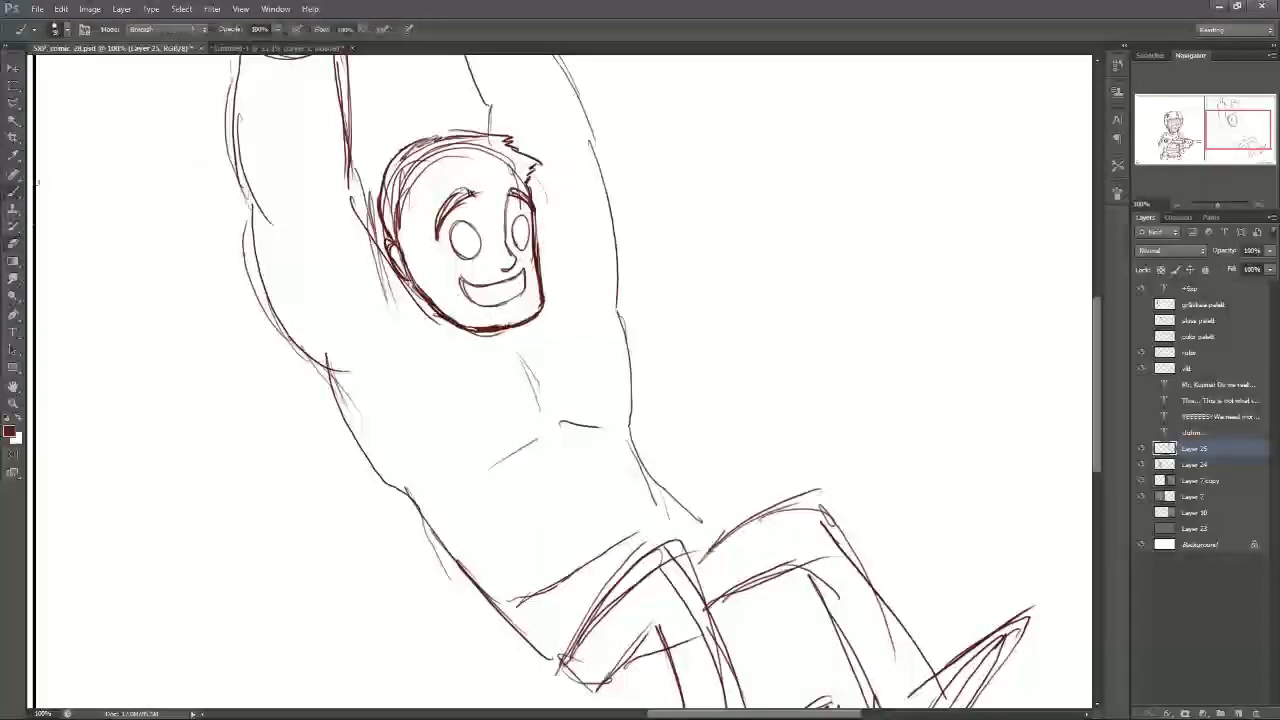
mouse_move(418, 182)
mouse_down()
mouse_move(455, 167)
mouse_move(498, 172)
mouse_move(453, 167)
mouse_move(401, 191)
mouse_move(417, 287)
mouse_up()
mouse_move(402, 217)
mouse_down()
mouse_move(406, 260)
mouse_move(407, 238)
mouse_up()
drag(396, 194, 398, 224)
drag(404, 160, 388, 206)
mouse_move(422, 140)
mouse_down()
mouse_move(398, 176)
mouse_move(424, 178)
mouse_up()
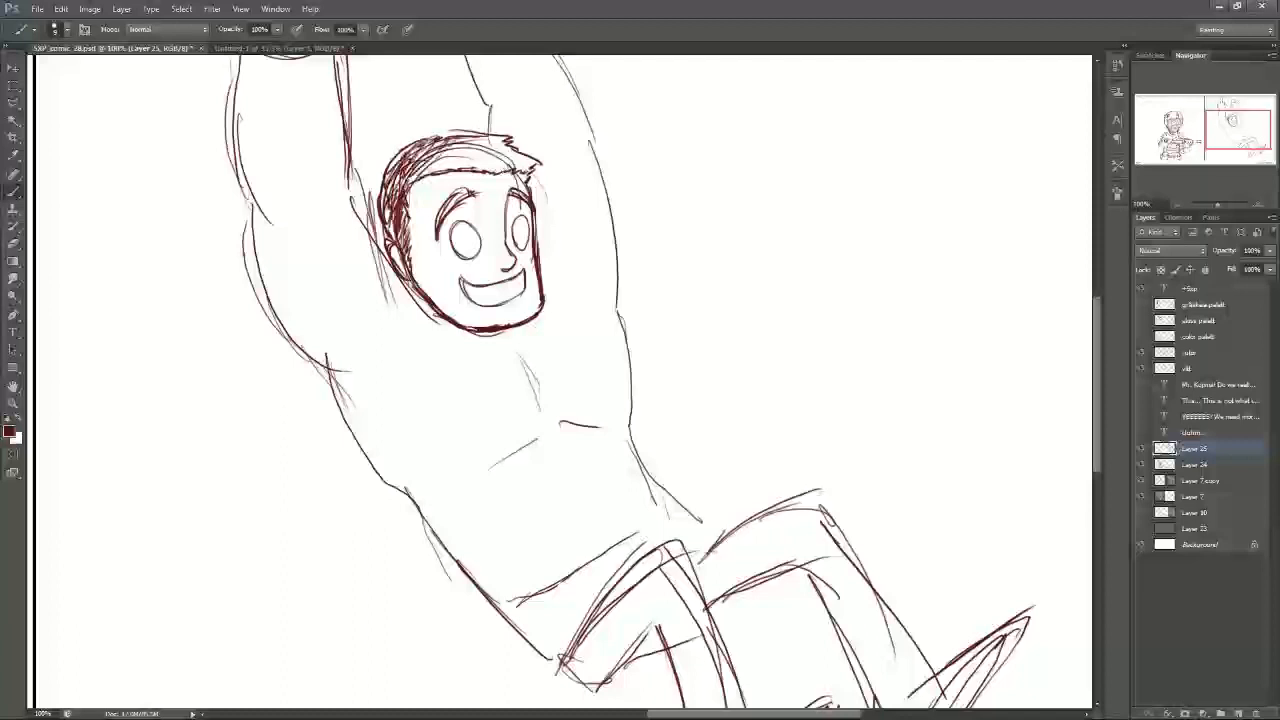
Step: Fill the hair on top of the head with dense diagonal hatching up to the jagged front tuft
mouse_move(462, 138)
mouse_down()
mouse_move(432, 176)
mouse_move(518, 168)
mouse_up()
mouse_move(536, 148)
mouse_down()
mouse_move(512, 168)
mouse_move(472, 134)
mouse_up()
drag(476, 132, 446, 138)
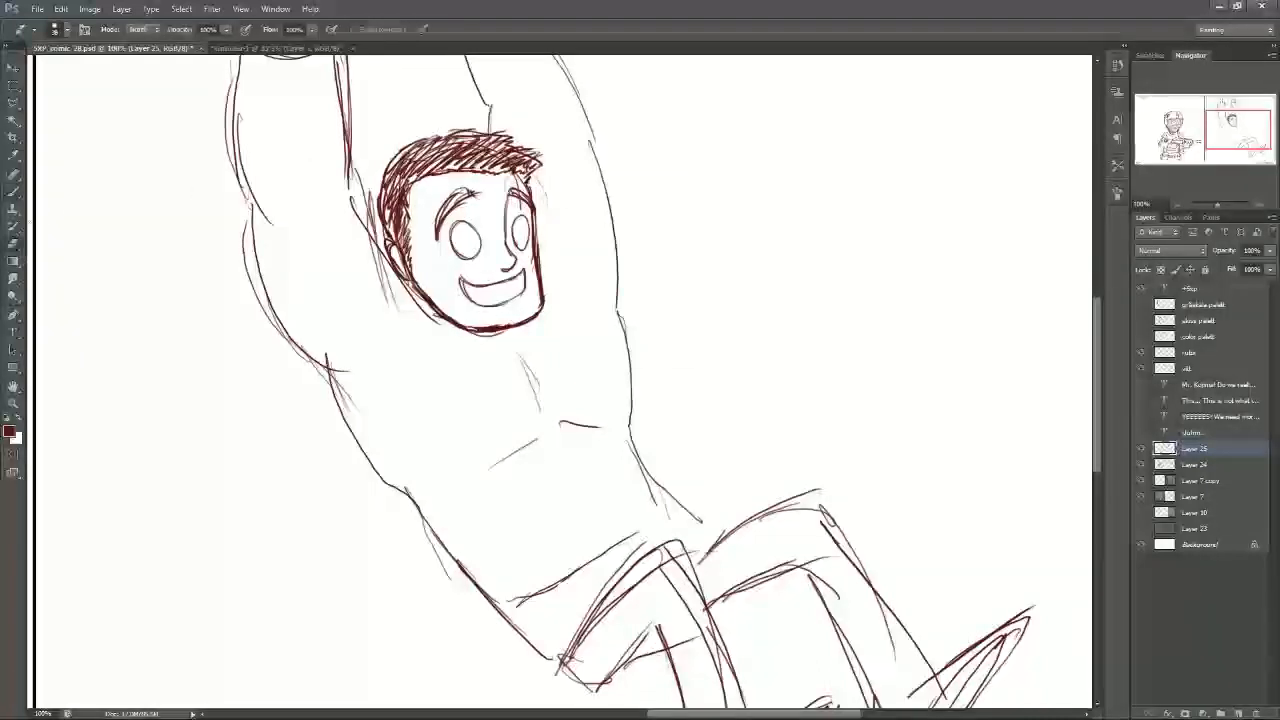
Step: Erase the stray strokes beneath the front tuft of hair and redraw the hairline at the temple
right_click(522, 188)
click(509, 178)
drag(512, 178, 514, 174)
key(b)
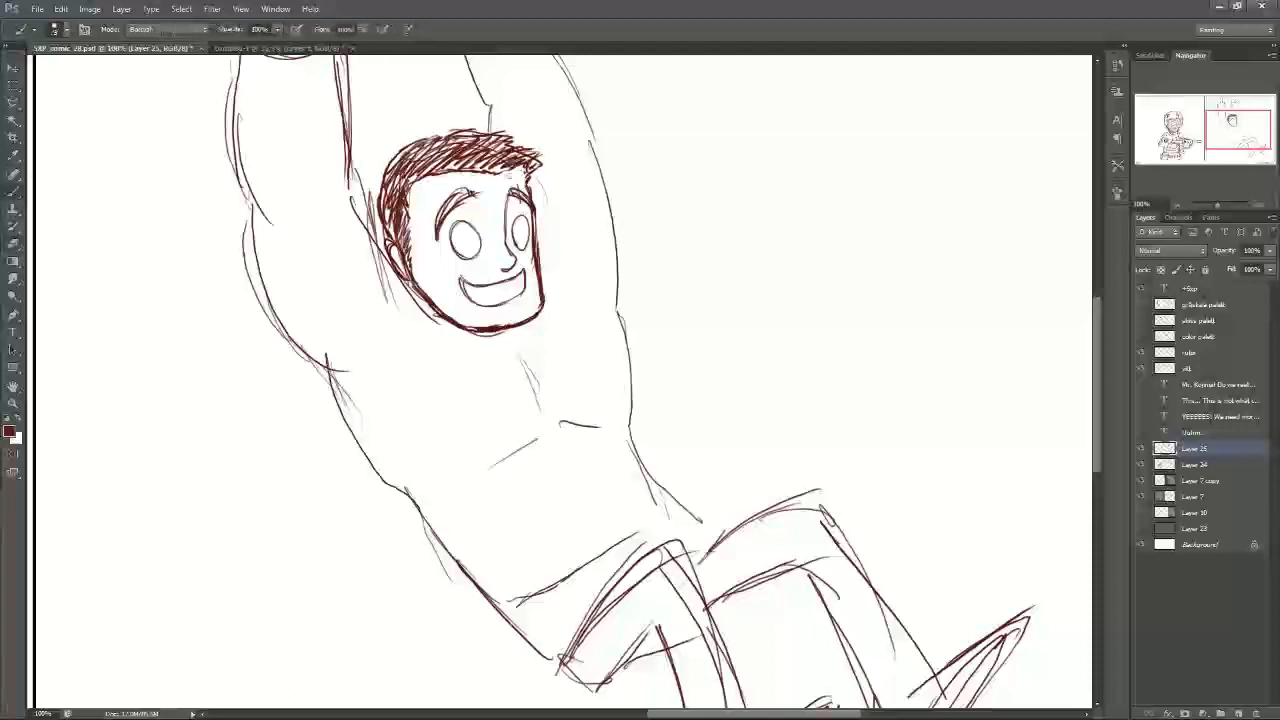
mouse_move(507, 172)
mouse_down()
mouse_move(525, 167)
mouse_move(526, 181)
mouse_up()
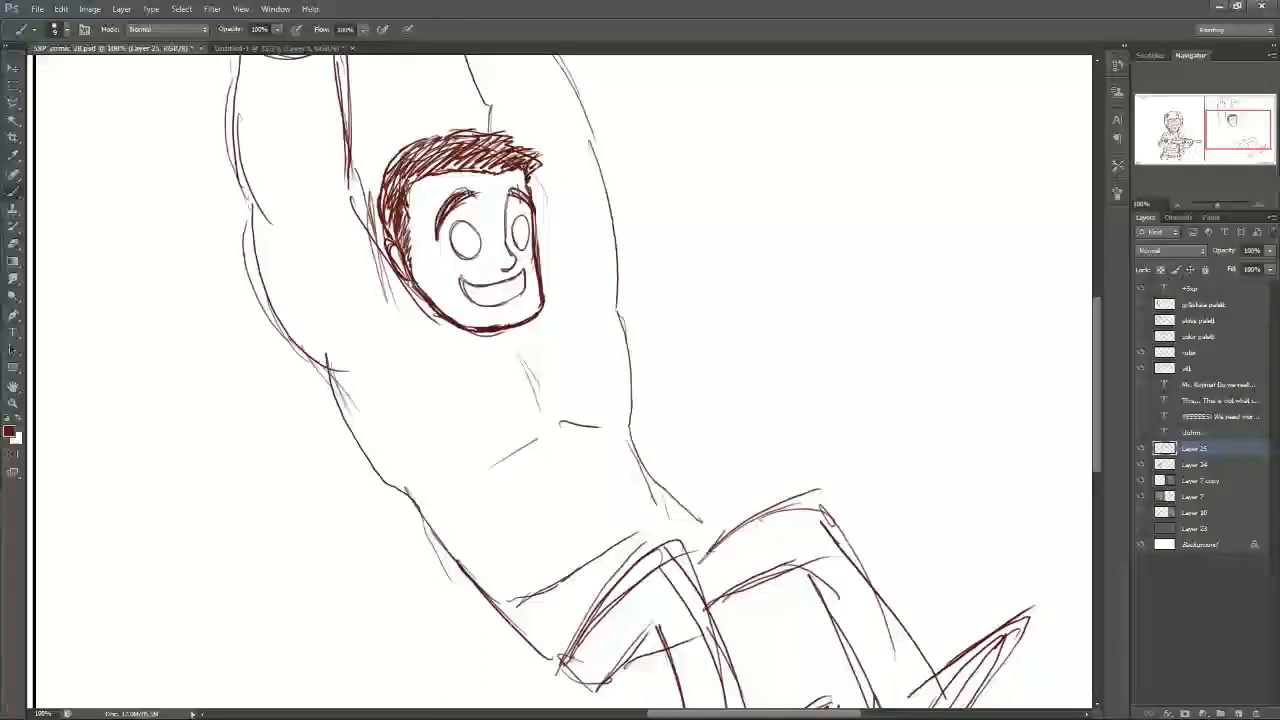
key(e)
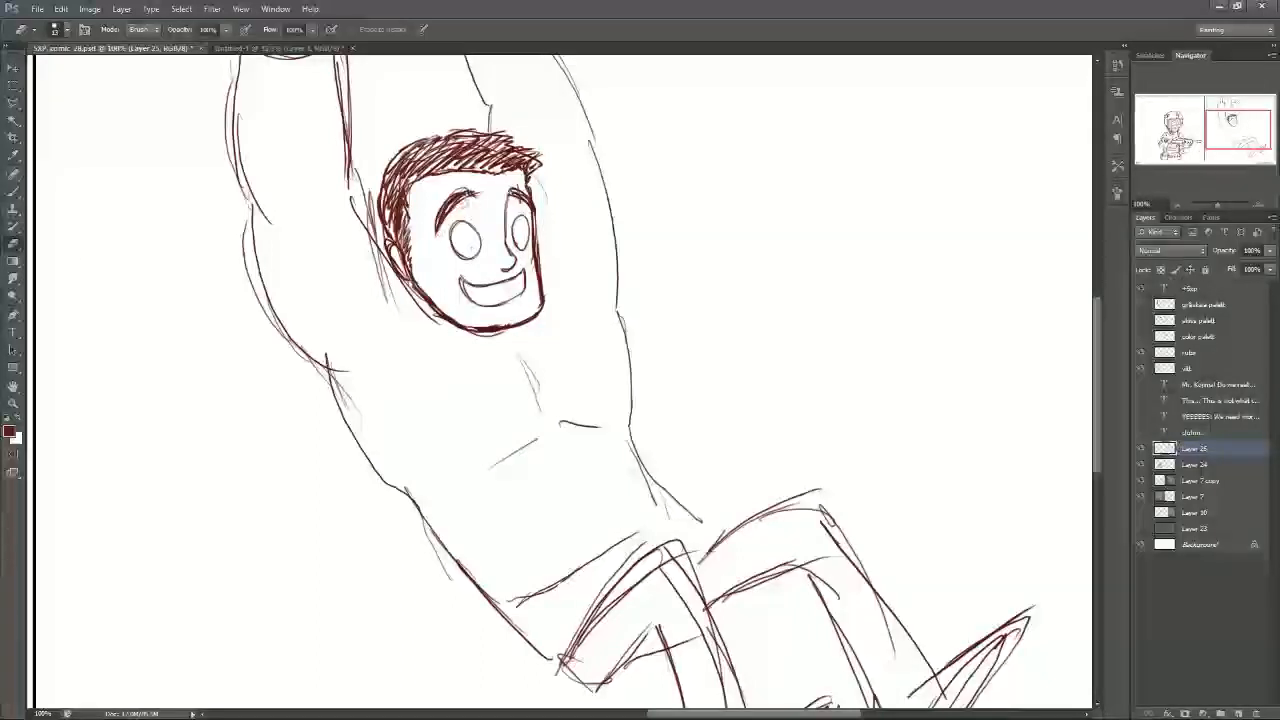
Step: Add the inner teeth line to the man's smile and draw a small pupil in each eye
click(21, 187)
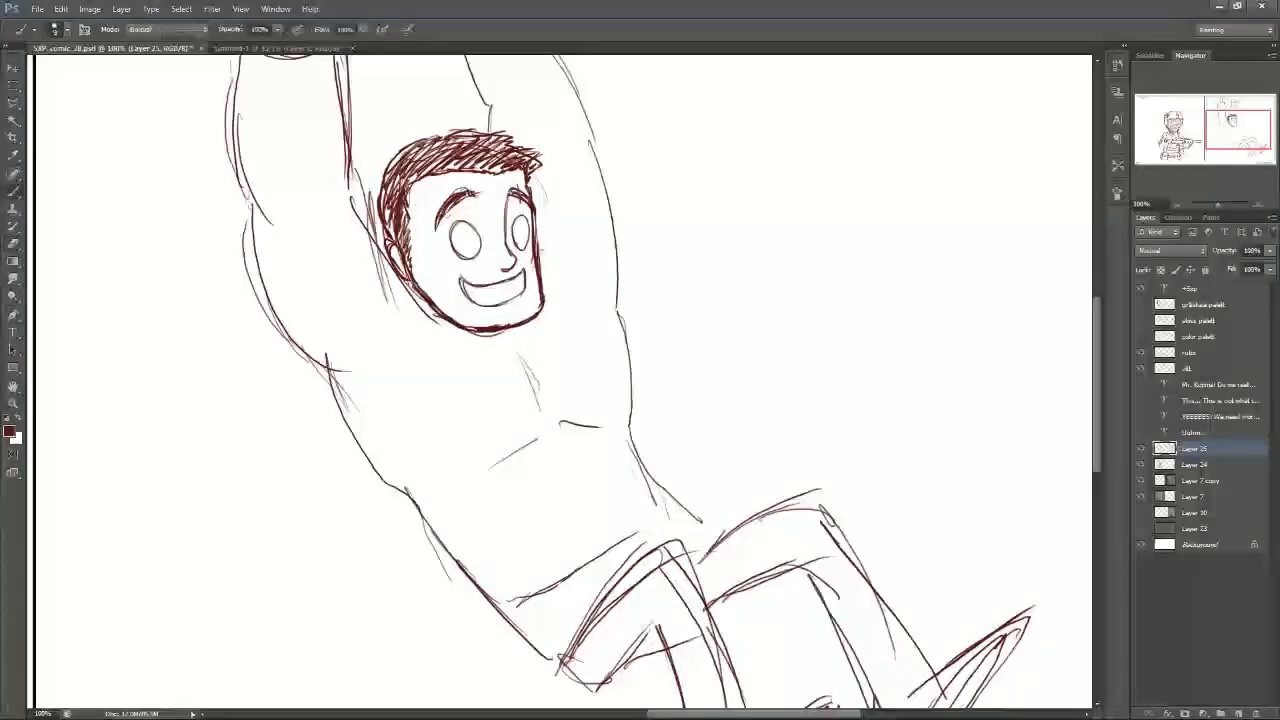
drag(466, 298, 522, 292)
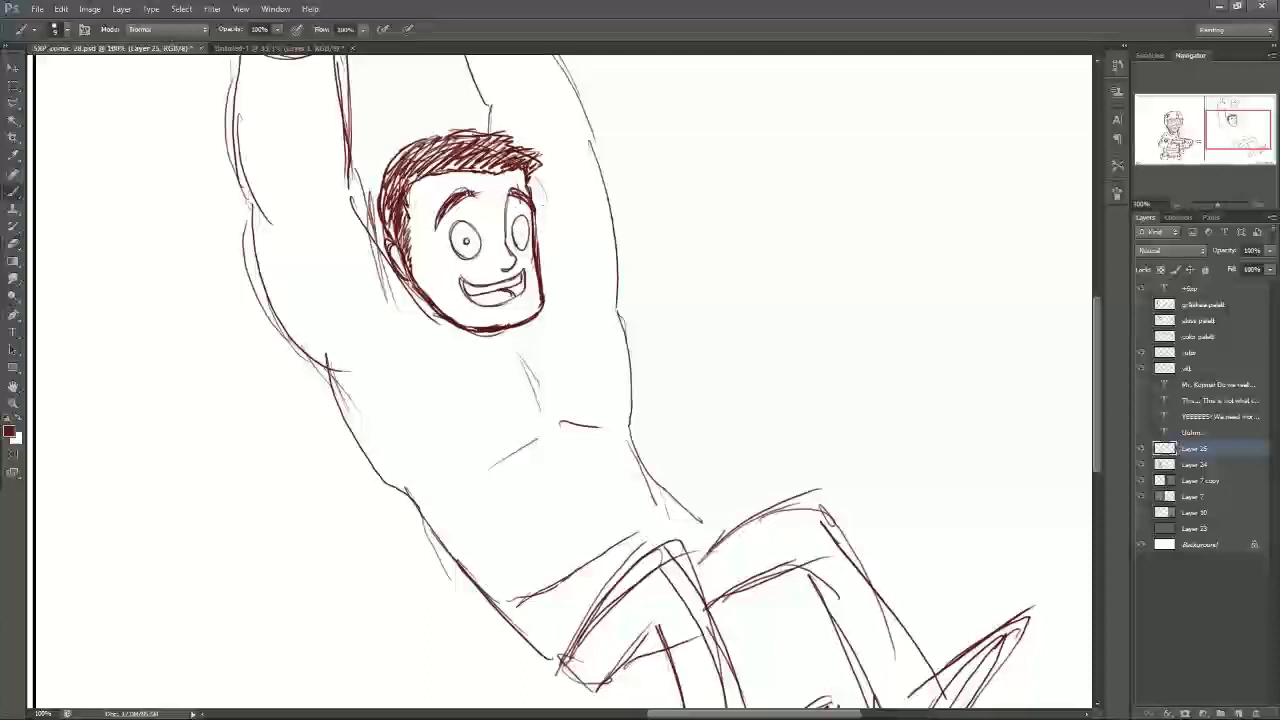
key(ctrl+z)
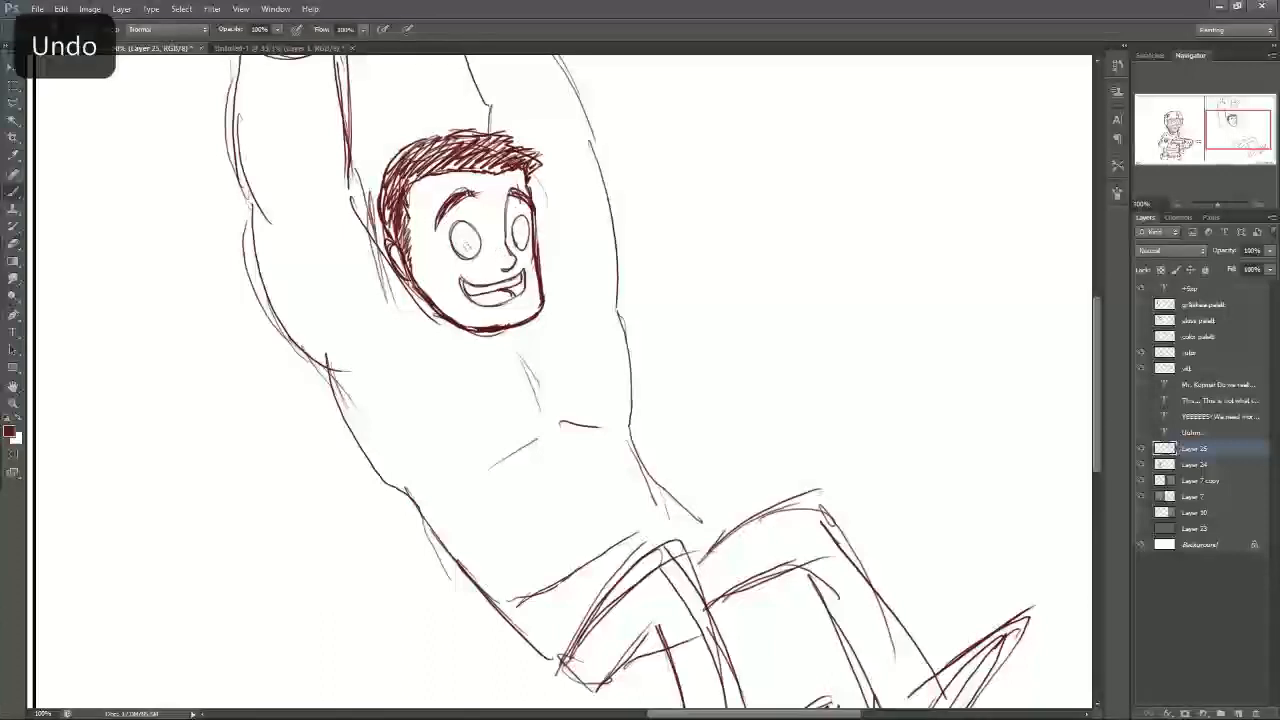
drag(470, 242, 523, 239)
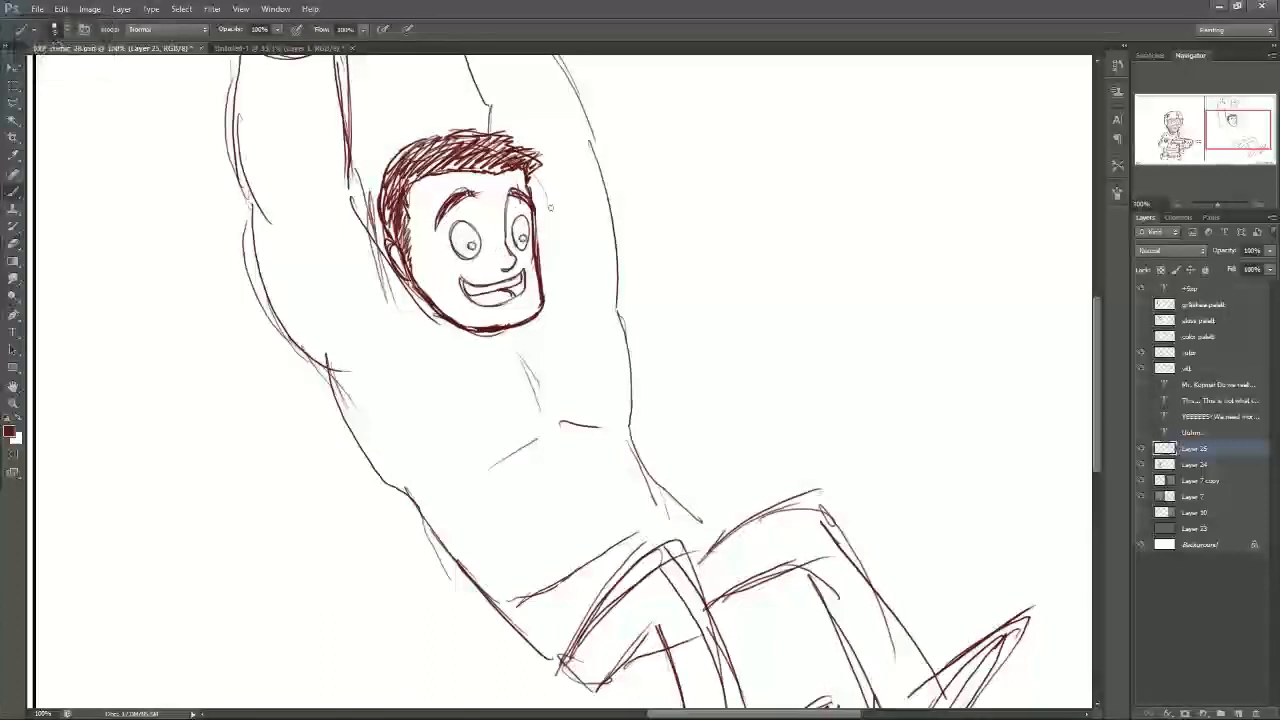
Step: Draw curved glove cuffs around both wrists of the man's raised arms
mouse_move(1232, 120)
mouse_down()
mouse_move(1226, 104)
mouse_move(1233, 125)
mouse_up()
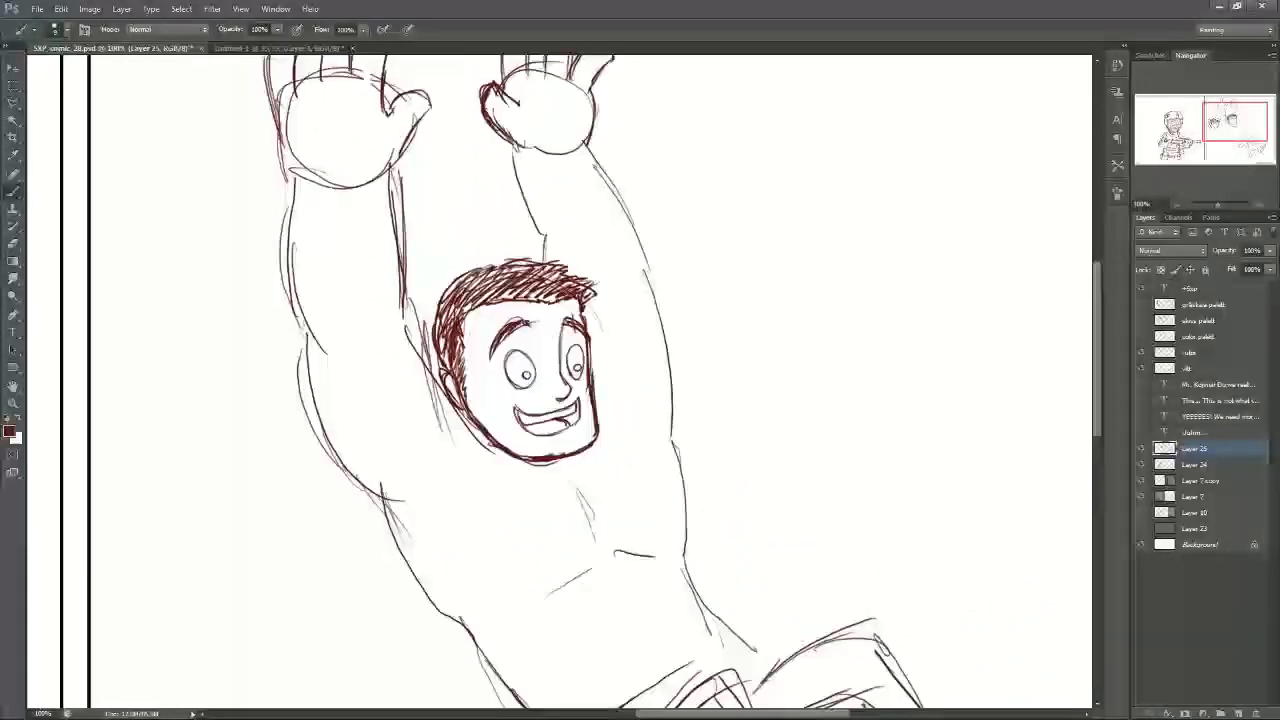
key(ctrl+minus)
drag(1216, 127, 1218, 133)
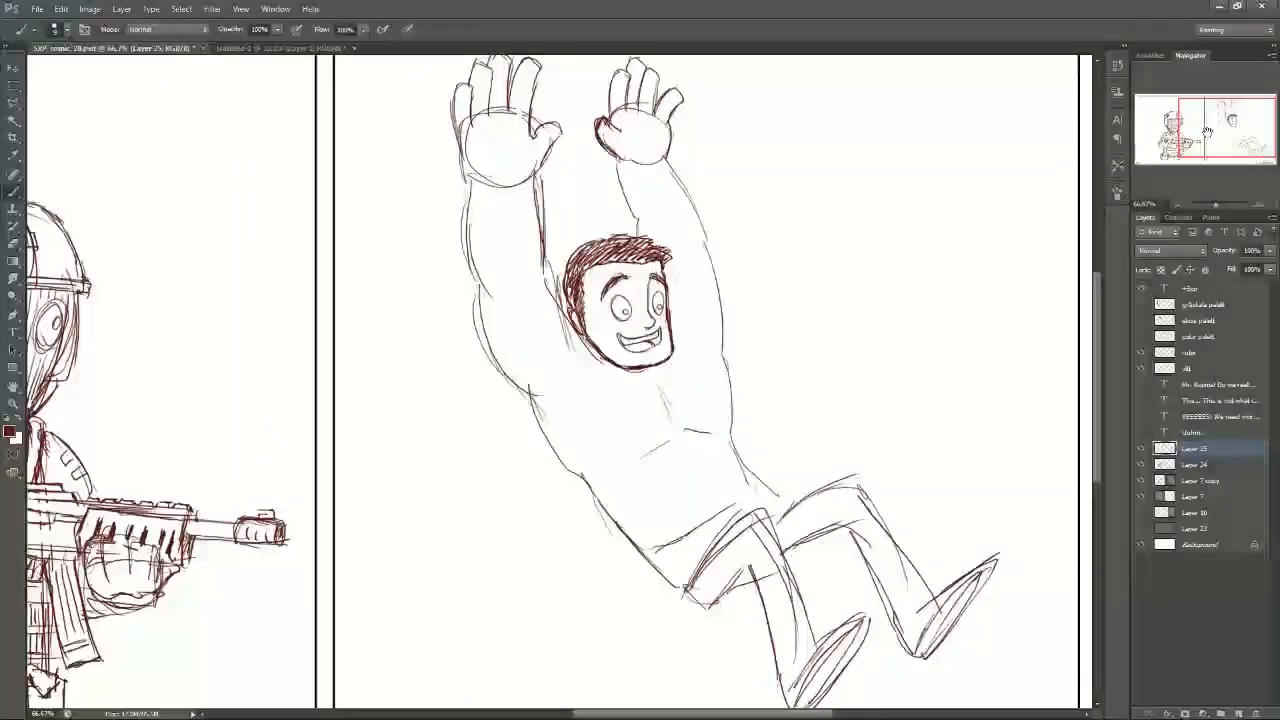
drag(1207, 133, 1197, 127)
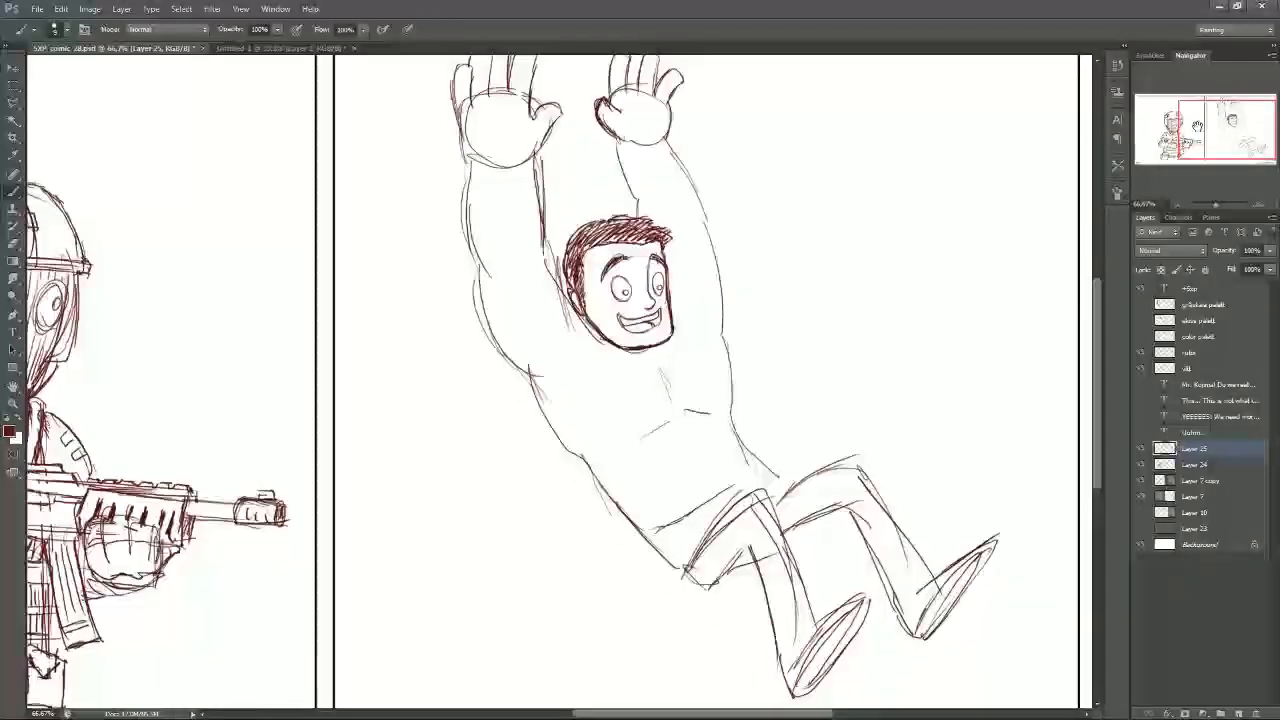
drag(1197, 127, 1199, 133)
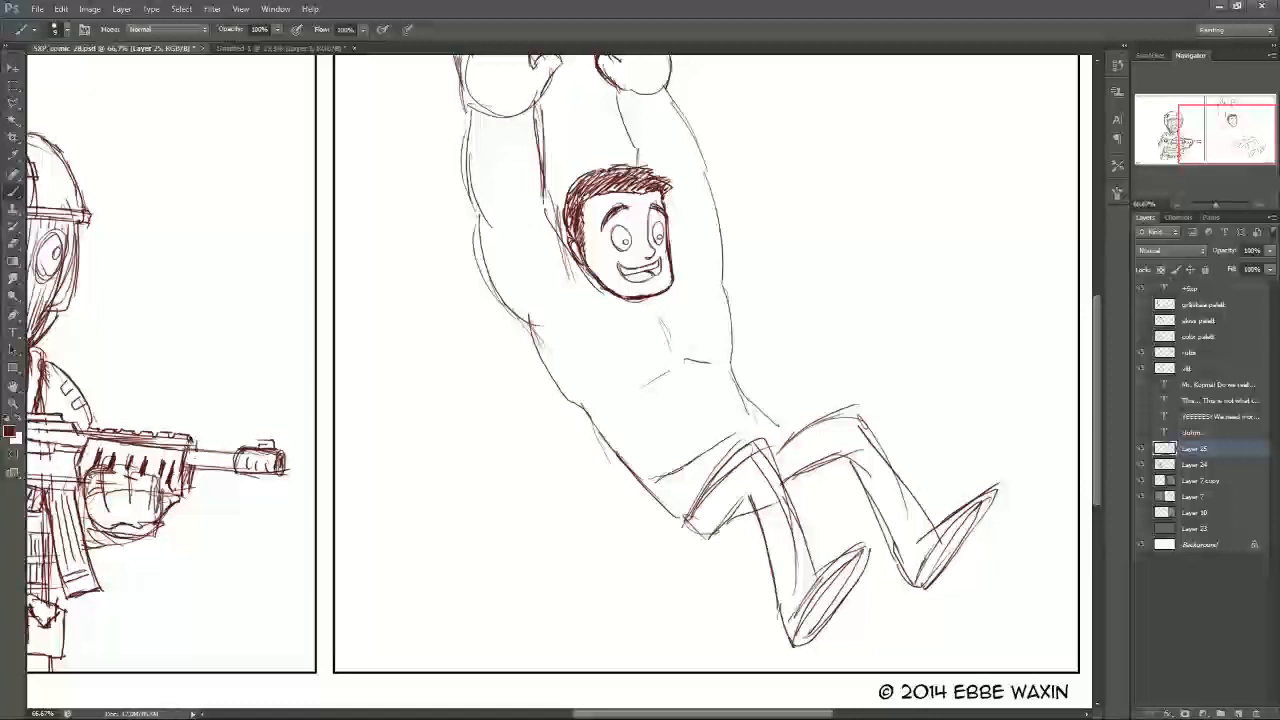
scroll(681, 399, up, 3)
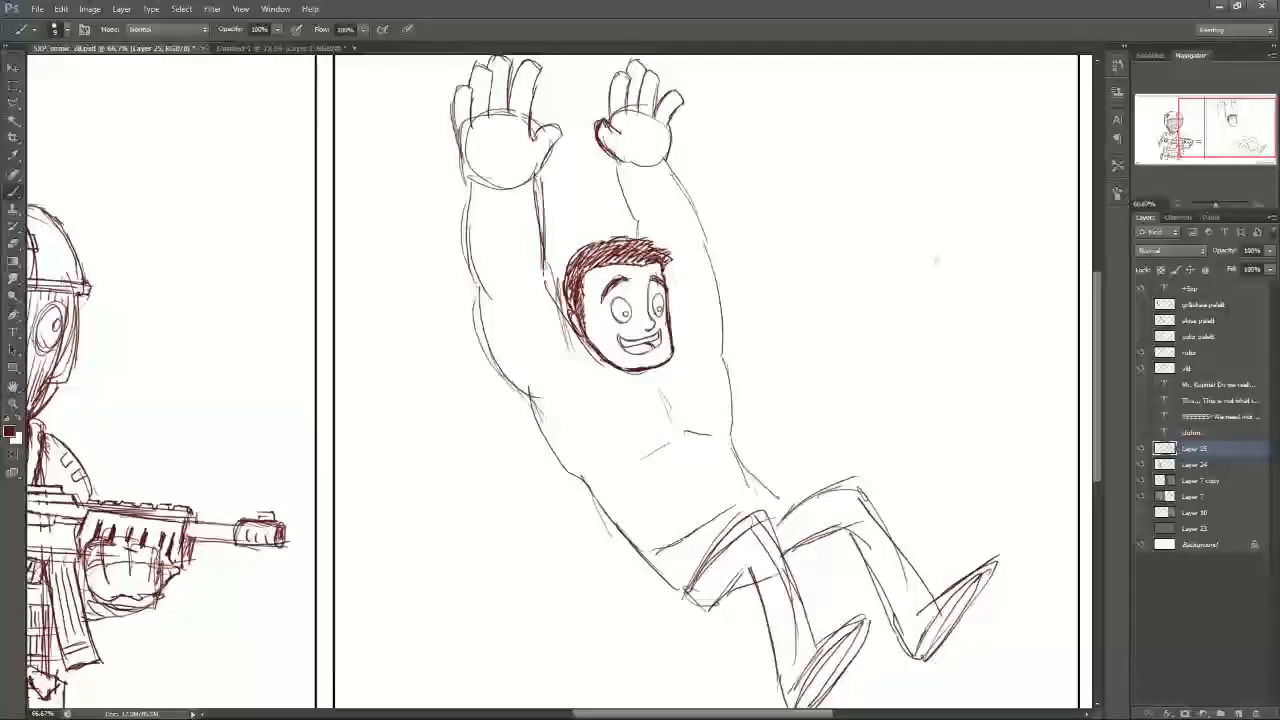
scroll(936, 258, down, 1)
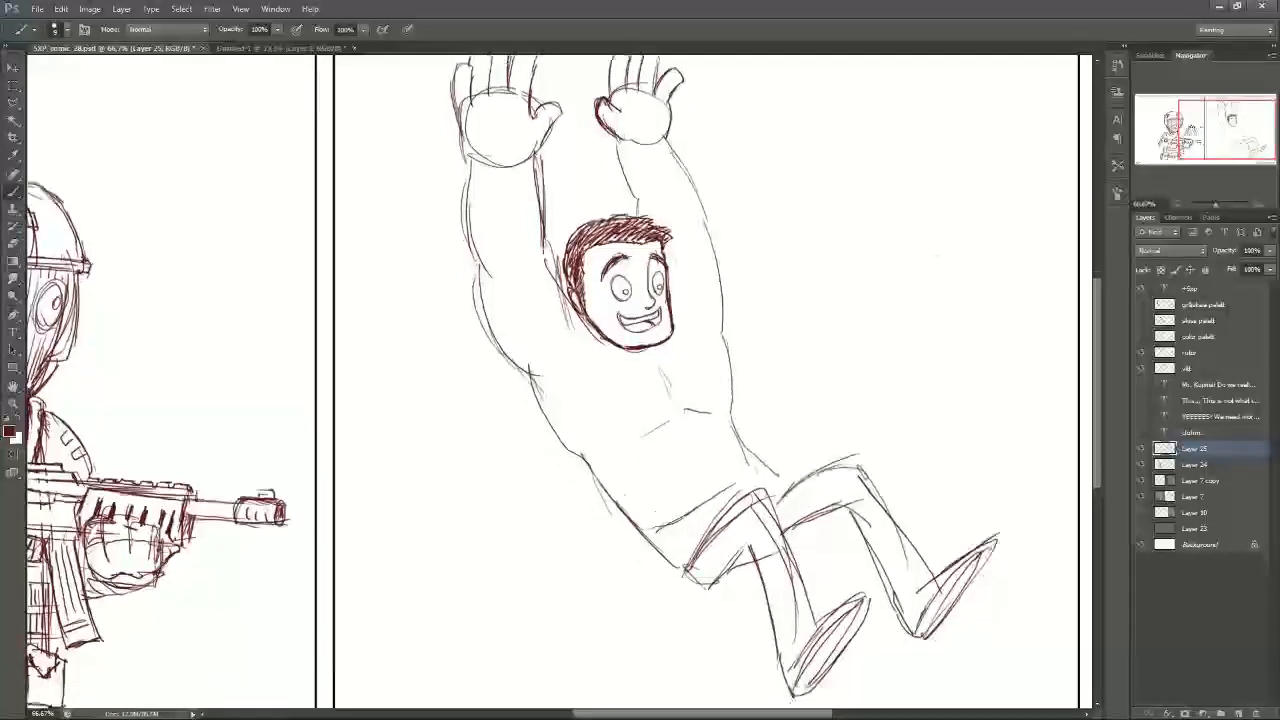
mouse_move(620, 143)
mouse_down()
mouse_move(666, 141)
mouse_move(622, 157)
mouse_move(668, 152)
mouse_move(656, 162)
mouse_up()
drag(620, 162, 674, 143)
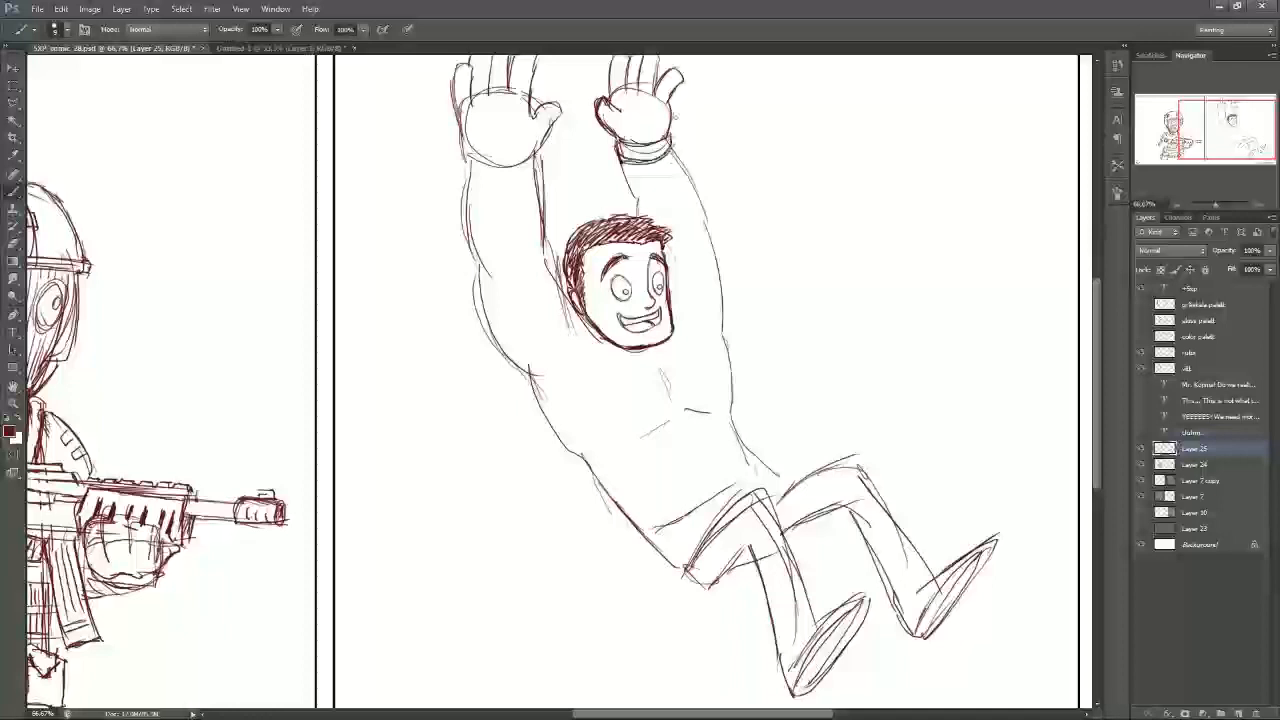
mouse_move(538, 152)
mouse_down()
mouse_move(540, 174)
mouse_move(470, 178)
mouse_move(532, 176)
mouse_move(546, 150)
mouse_up()
drag(541, 154, 544, 175)
drag(464, 150, 470, 177)
mouse_move(544, 156)
mouse_down()
mouse_move(504, 186)
mouse_move(550, 174)
mouse_up()
Step: Draw a curved sleeve edge across each of the man's upper arms
drag(1197, 129, 1192, 123)
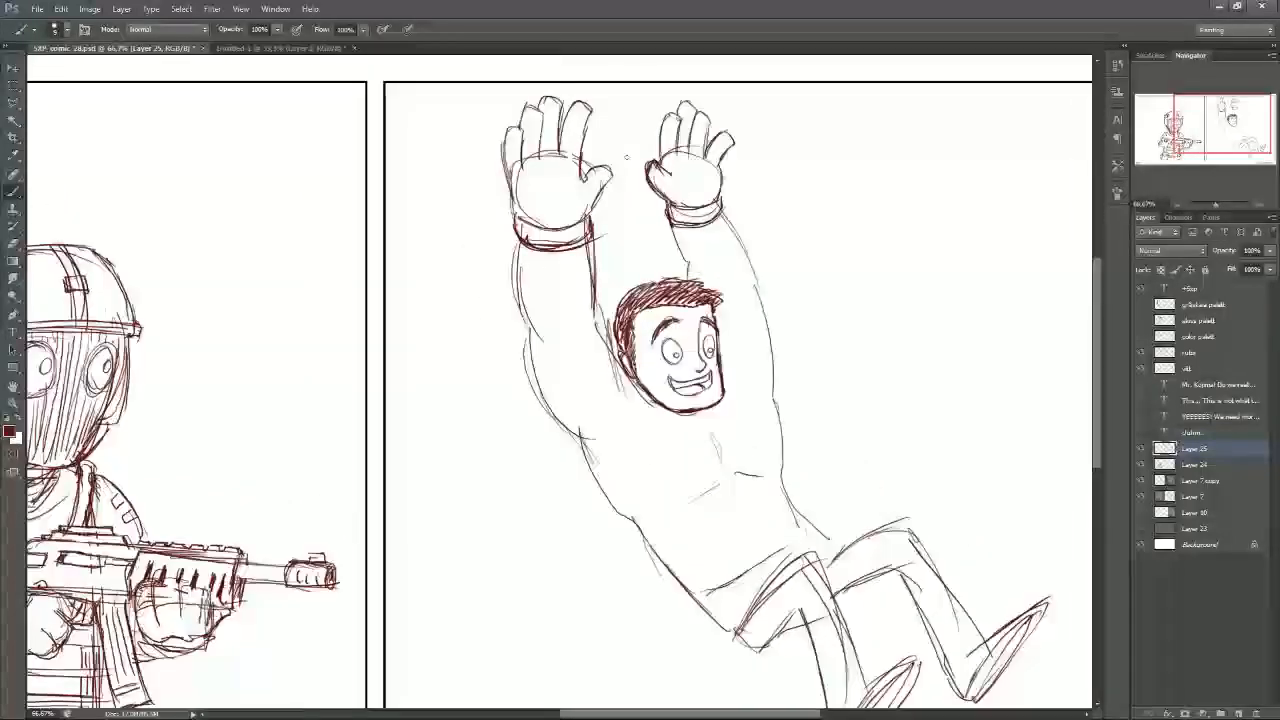
drag(1214, 118, 1213, 127)
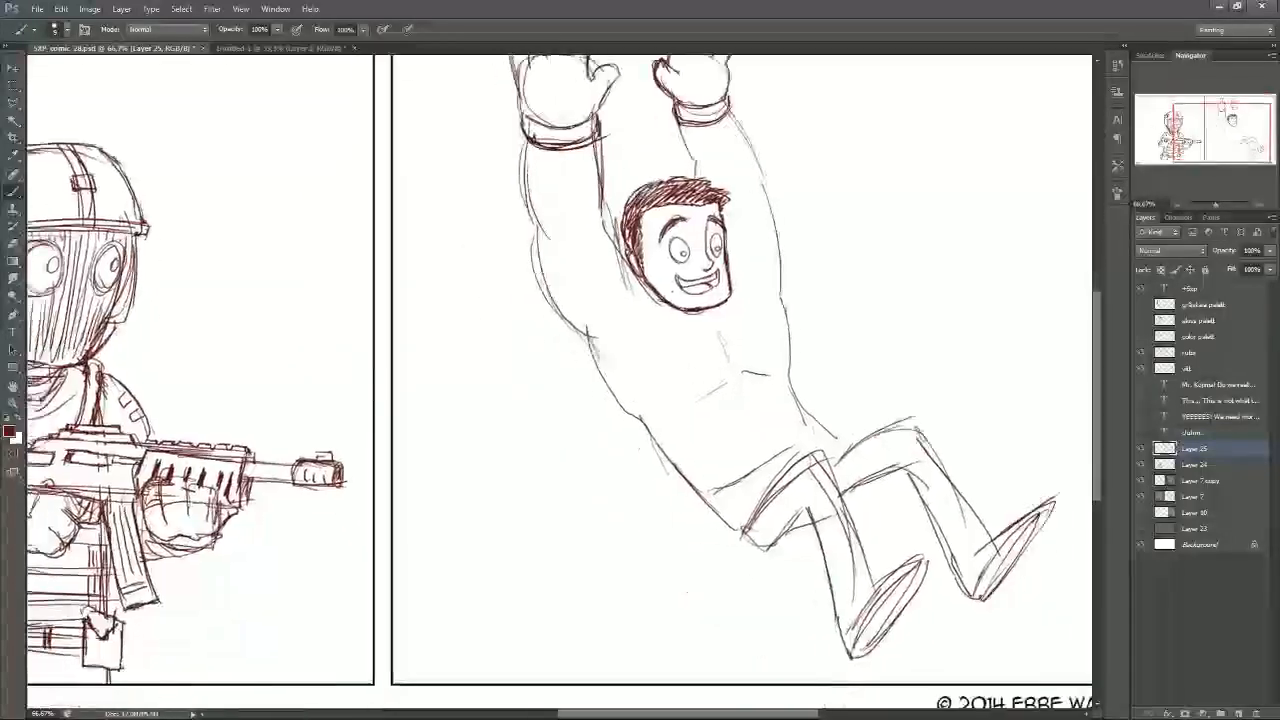
mouse_move(565, 292)
mouse_down()
mouse_move(626, 258)
mouse_move(548, 293)
mouse_move(562, 282)
mouse_up()
drag(722, 246, 778, 238)
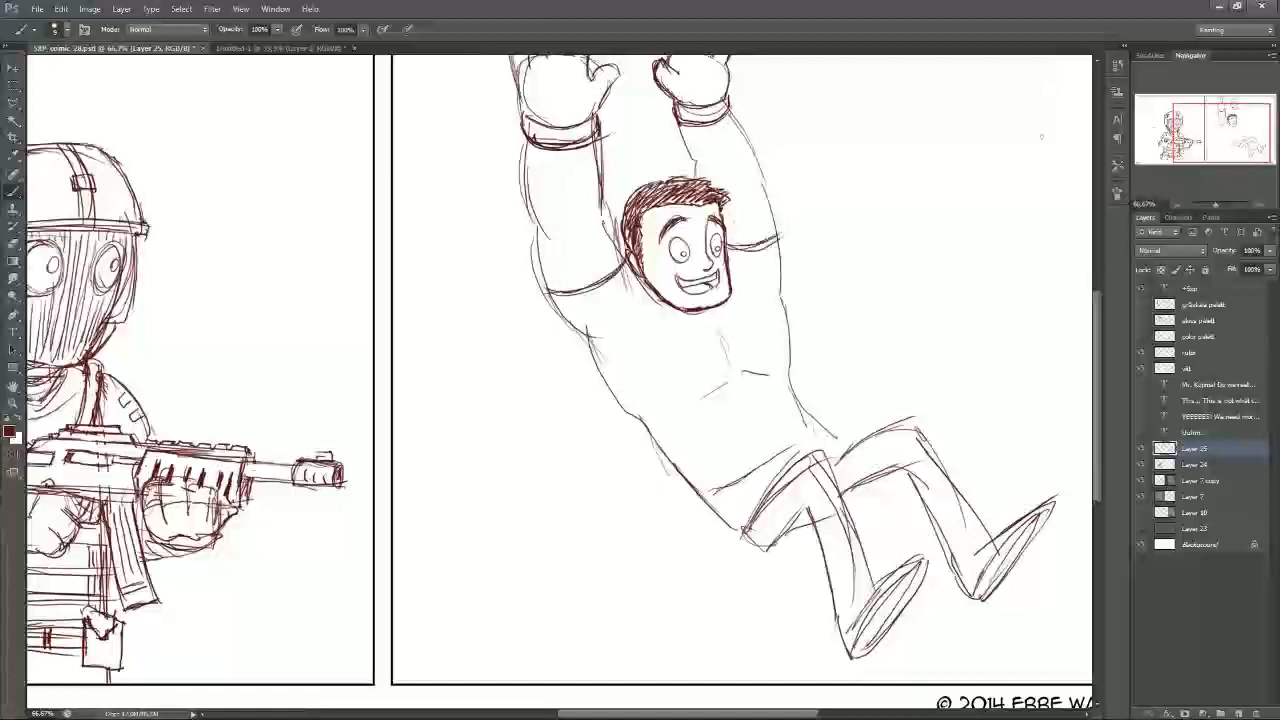
Step: Outline the vest on the torso with a curved armhole, darkened sides and a curved hem above the hips
drag(1221, 132, 1226, 133)
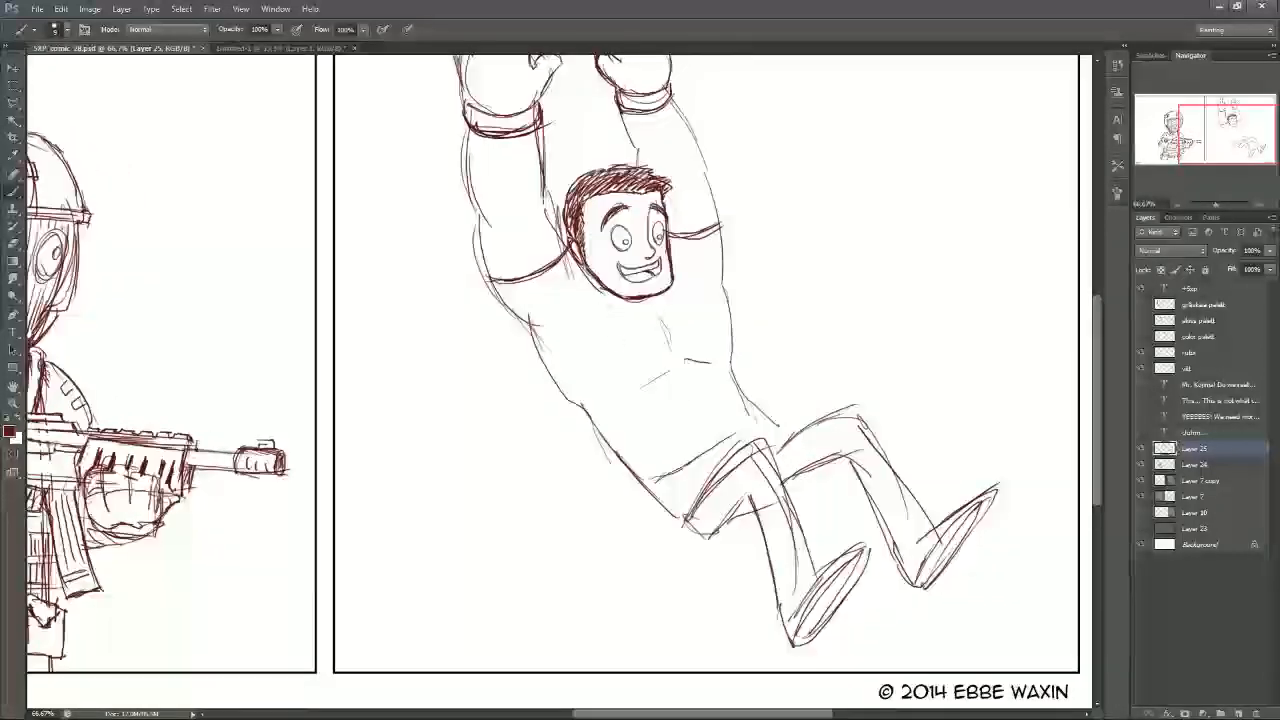
drag(612, 292, 590, 400)
drag(614, 336, 572, 404)
drag(572, 404, 647, 490)
drag(577, 414, 640, 483)
drag(775, 415, 667, 508)
drag(734, 360, 784, 432)
drag(572, 404, 672, 512)
mouse_move(606, 310)
mouse_down()
mouse_move(604, 368)
mouse_move(568, 405)
mouse_move(570, 422)
mouse_up()
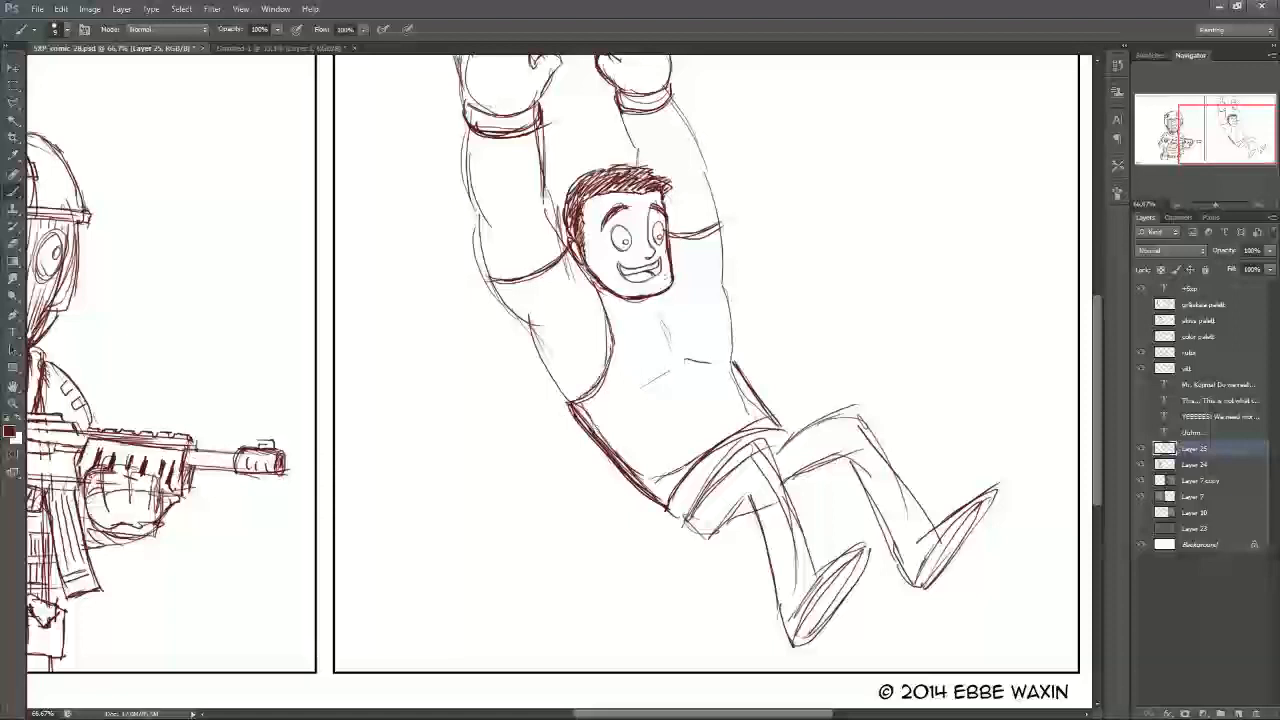
Step: Draw the vest's neckline below the chin and outline its far shoulder and side
mouse_move(618, 298)
mouse_down()
mouse_move(636, 321)
mouse_move(662, 313)
mouse_move(672, 332)
mouse_move(681, 287)
mouse_move(736, 318)
mouse_up()
mouse_move(672, 274)
mouse_down()
mouse_move(728, 312)
mouse_move(738, 354)
mouse_up()
drag(734, 310, 738, 358)
drag(736, 320, 748, 386)
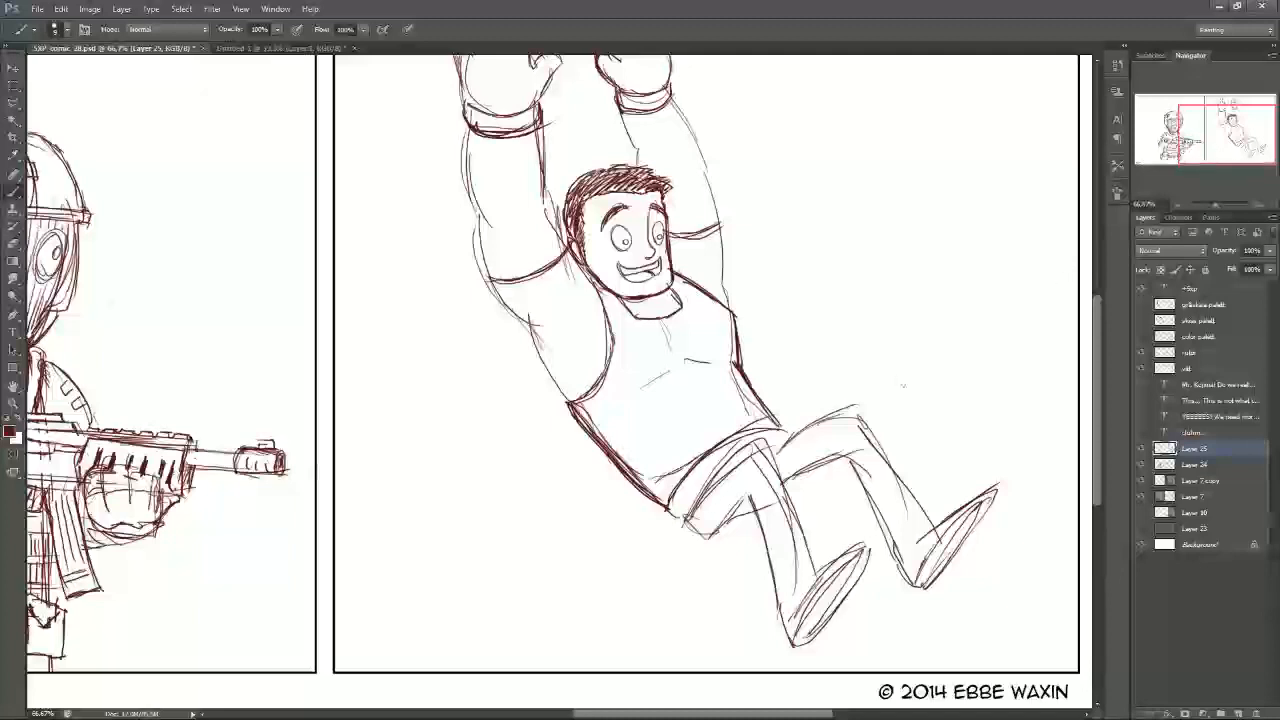
Step: Draw rounded knee pads on both knees and outline the lower legs down to flared cuffs above the feet
mouse_move(737, 485)
mouse_down()
mouse_move(752, 438)
mouse_move(790, 470)
mouse_move(750, 488)
mouse_move(790, 468)
mouse_move(778, 442)
mouse_move(739, 486)
mouse_up()
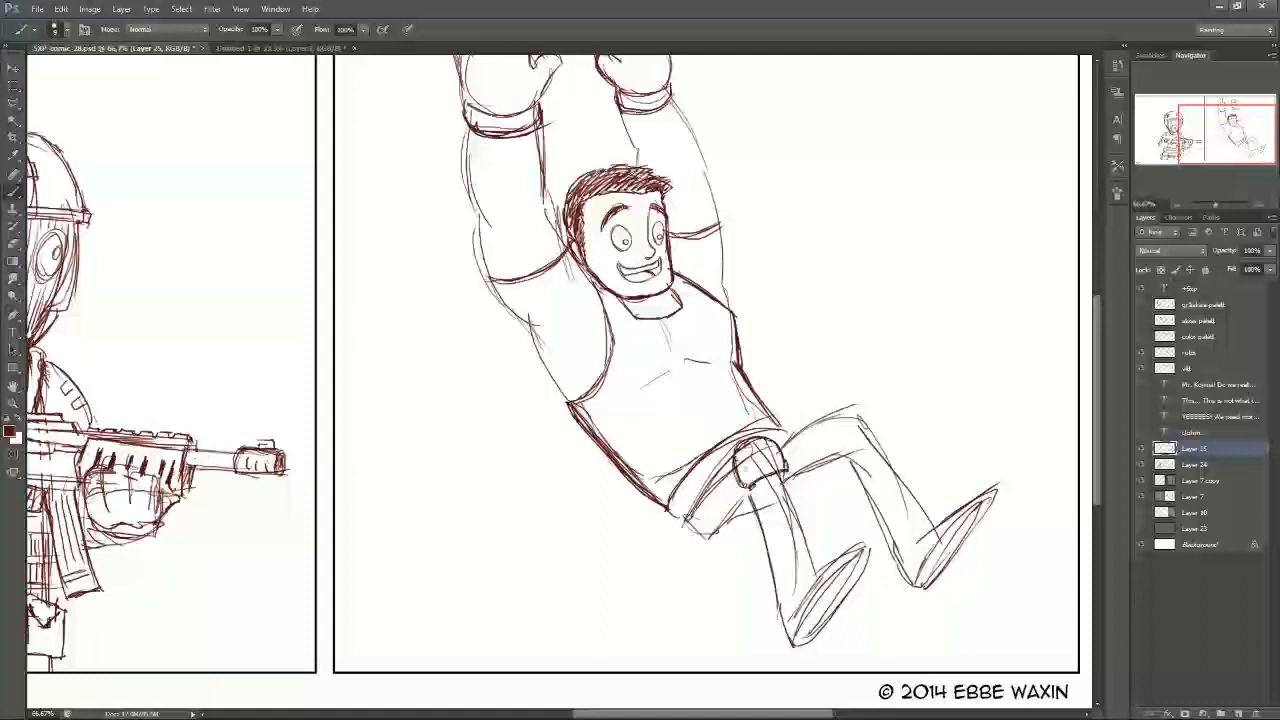
mouse_move(834, 406)
mouse_down()
mouse_move(834, 450)
mouse_move(876, 408)
mouse_move(886, 438)
mouse_move(856, 453)
mouse_move(883, 434)
mouse_up()
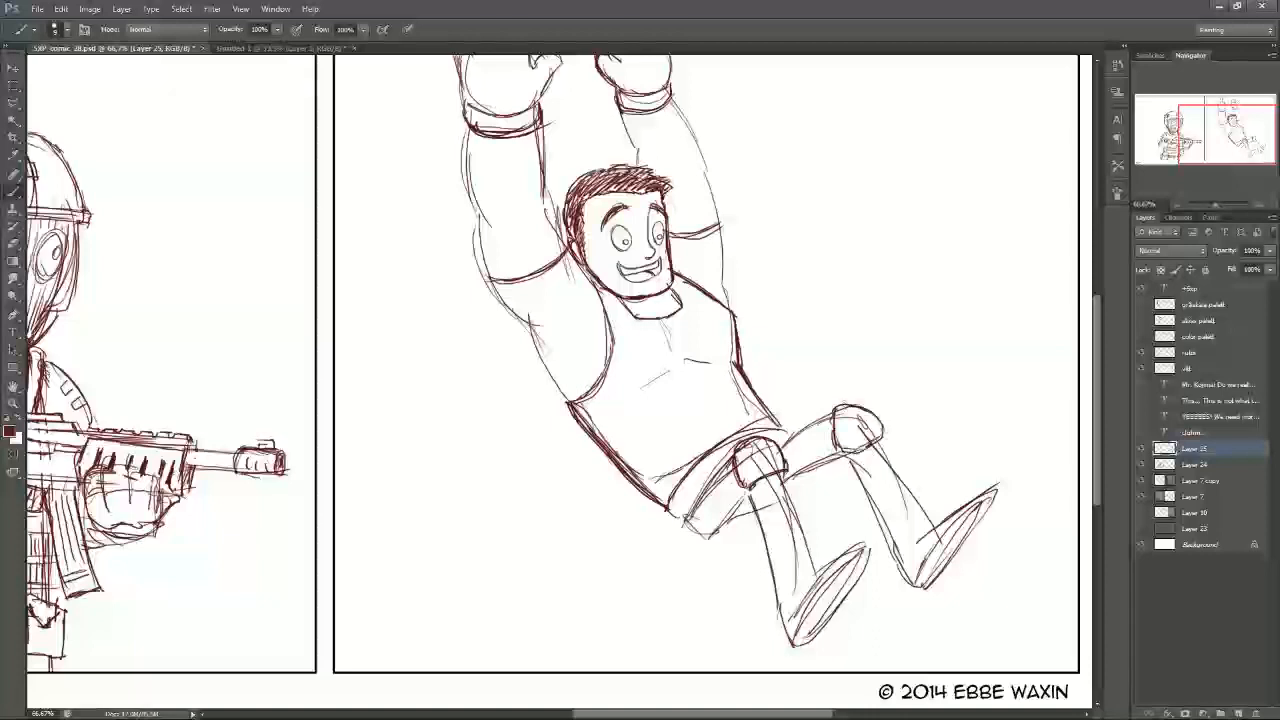
drag(774, 578, 814, 542)
drag(890, 534, 910, 500)
drag(757, 518, 770, 580)
drag(800, 504, 814, 556)
mouse_move(853, 465)
mouse_down()
mouse_move(874, 530)
mouse_move(890, 538)
mouse_up()
drag(795, 510, 815, 542)
drag(864, 490, 878, 524)
drag(882, 450, 906, 478)
drag(878, 437, 924, 502)
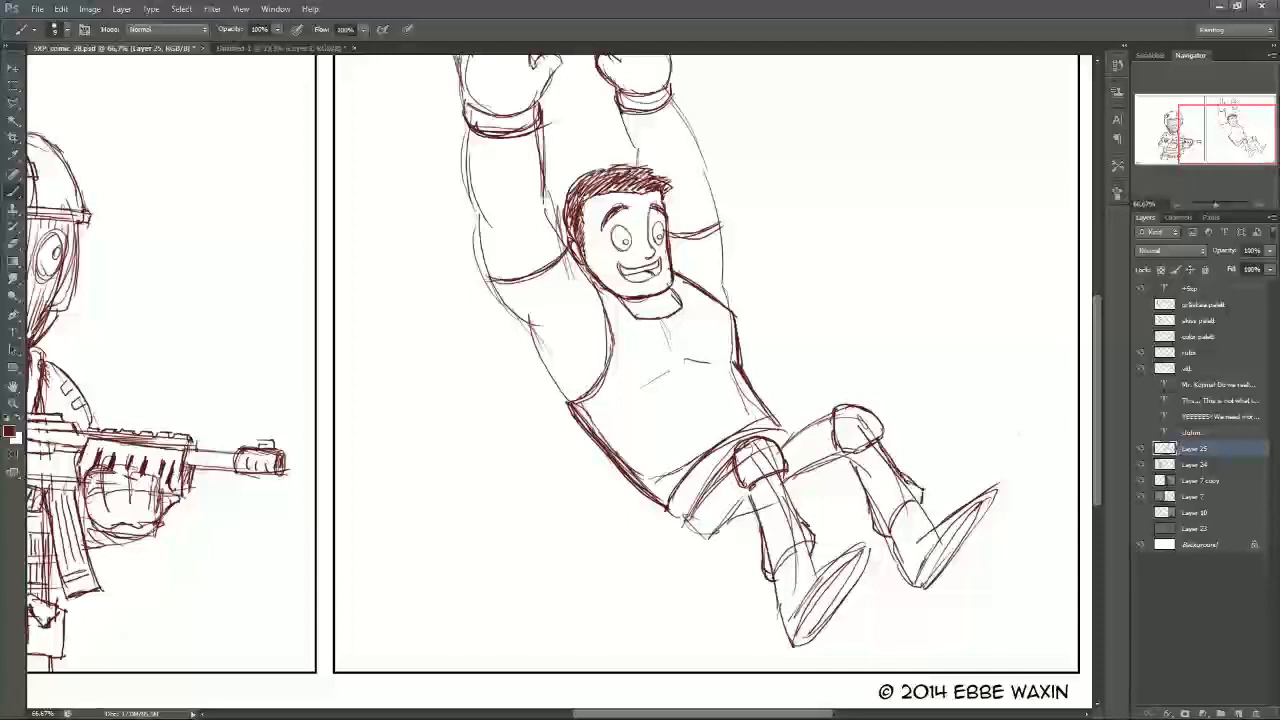
Step: Erase the overlapping construction lines inside the knee pads and along both lower legs
key(e)
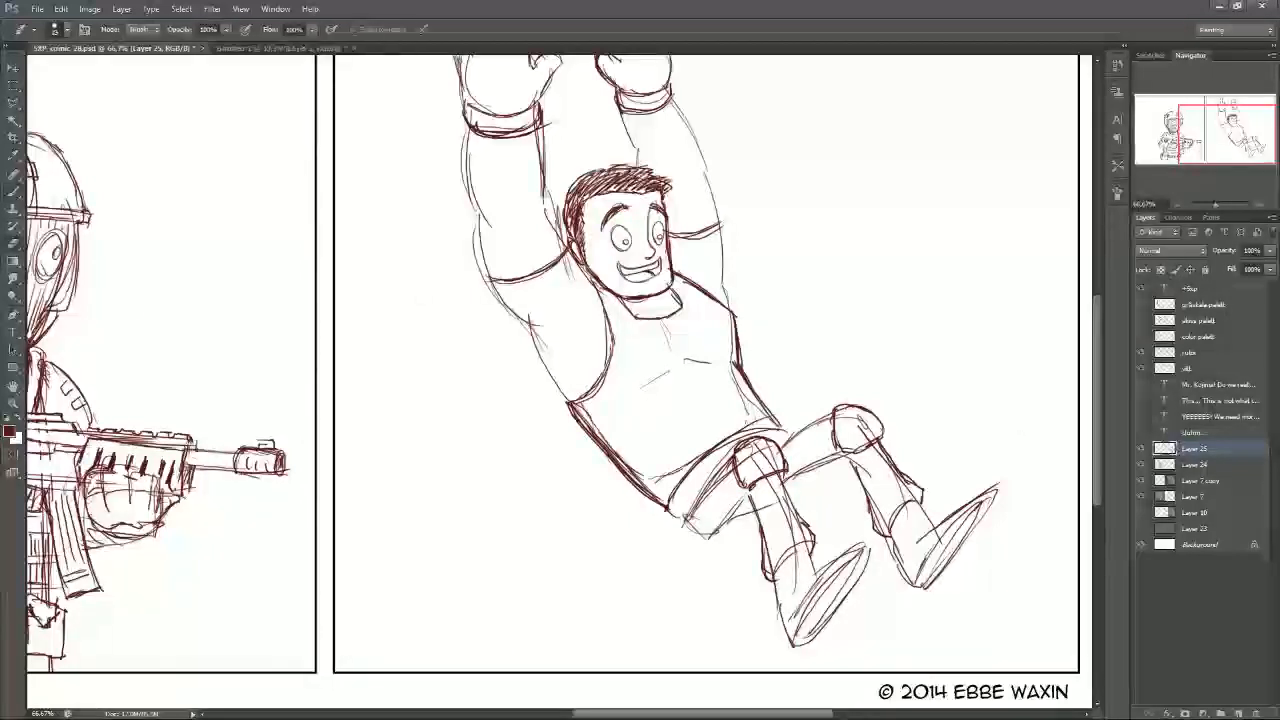
mouse_move(742, 456)
mouse_down()
mouse_move(774, 469)
mouse_move(706, 504)
mouse_up()
mouse_move(845, 424)
mouse_down()
mouse_move(861, 421)
mouse_move(868, 446)
mouse_up()
mouse_move(778, 494)
mouse_down()
mouse_move(795, 534)
mouse_move(771, 566)
mouse_up()
mouse_move(872, 500)
mouse_down()
mouse_move(883, 522)
mouse_move(890, 466)
mouse_move(905, 482)
mouse_up()
drag(797, 562, 796, 596)
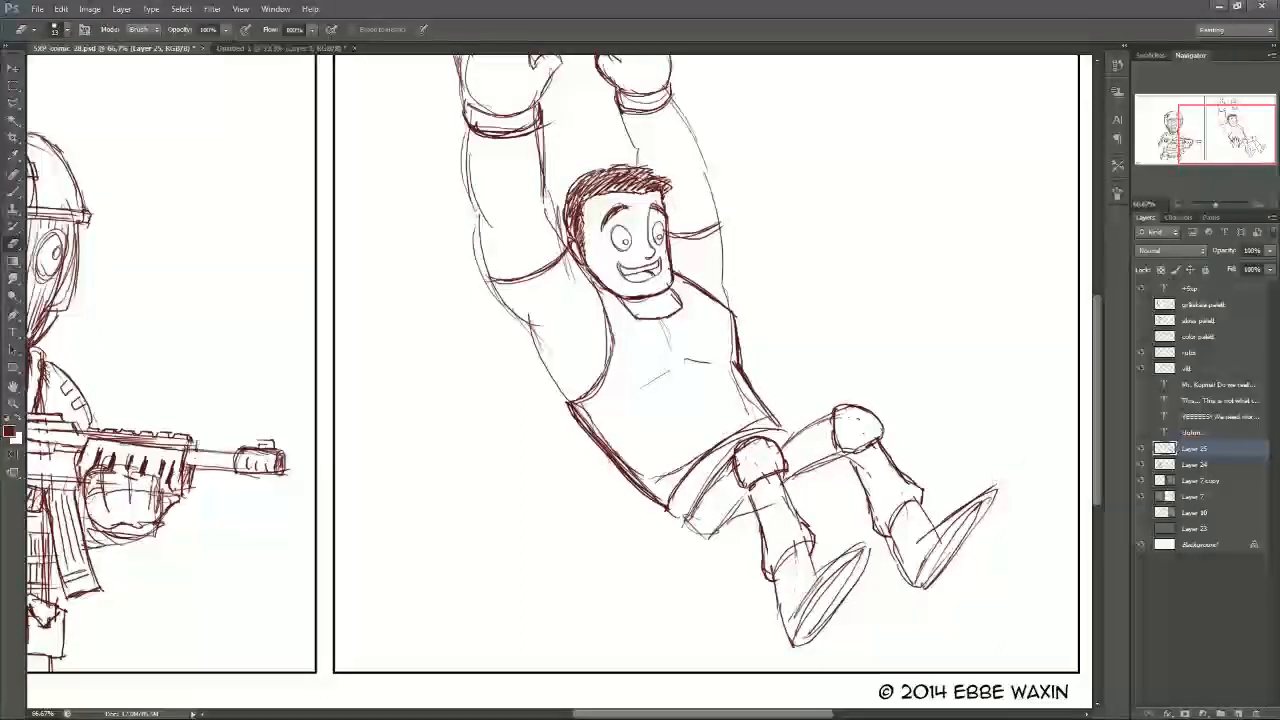
Step: Redraw the undersides of both thighs from the hip toward the knees with the brush
scroll(646, 386, up, 1)
drag(1213, 138, 1213, 132)
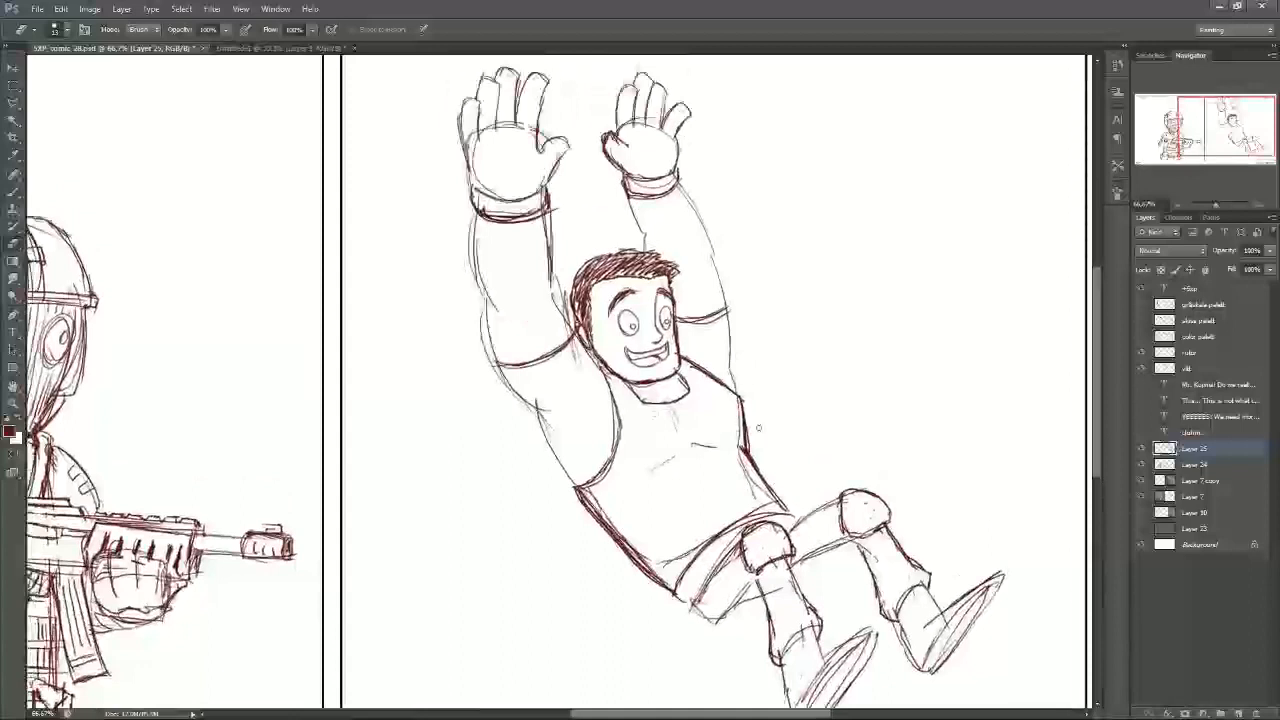
drag(1207, 132, 1208, 140)
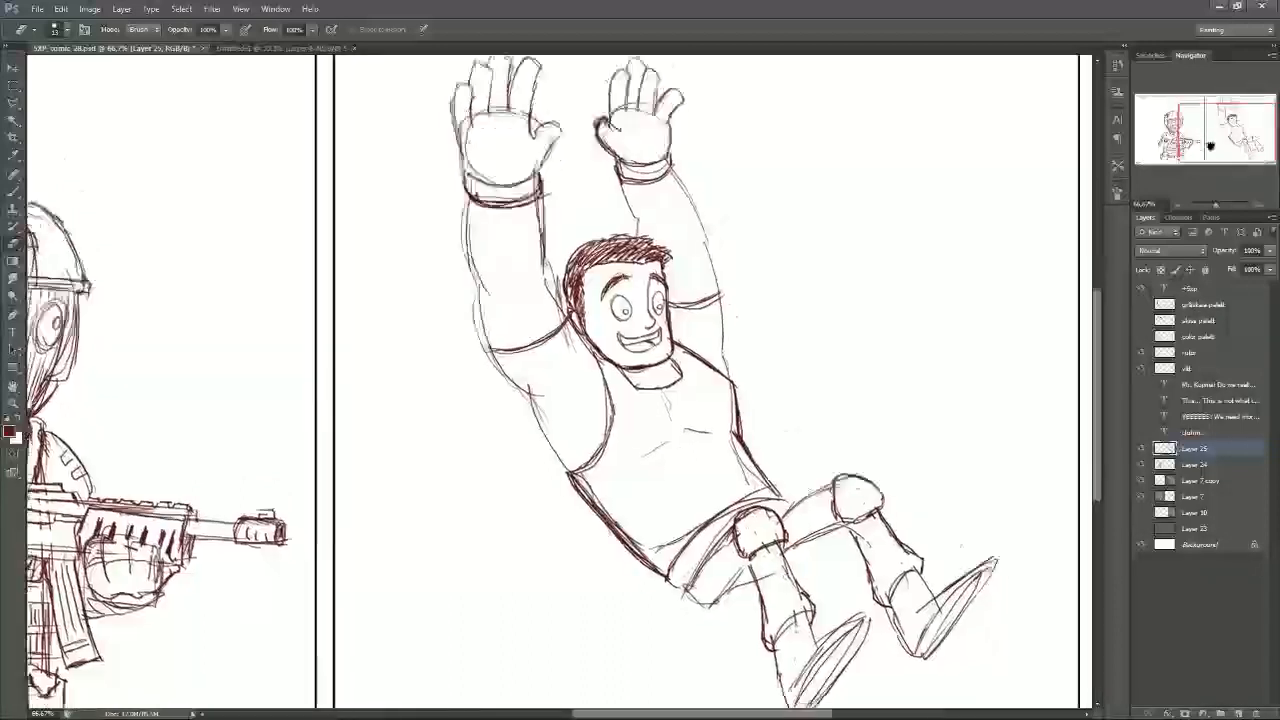
click(13, 191)
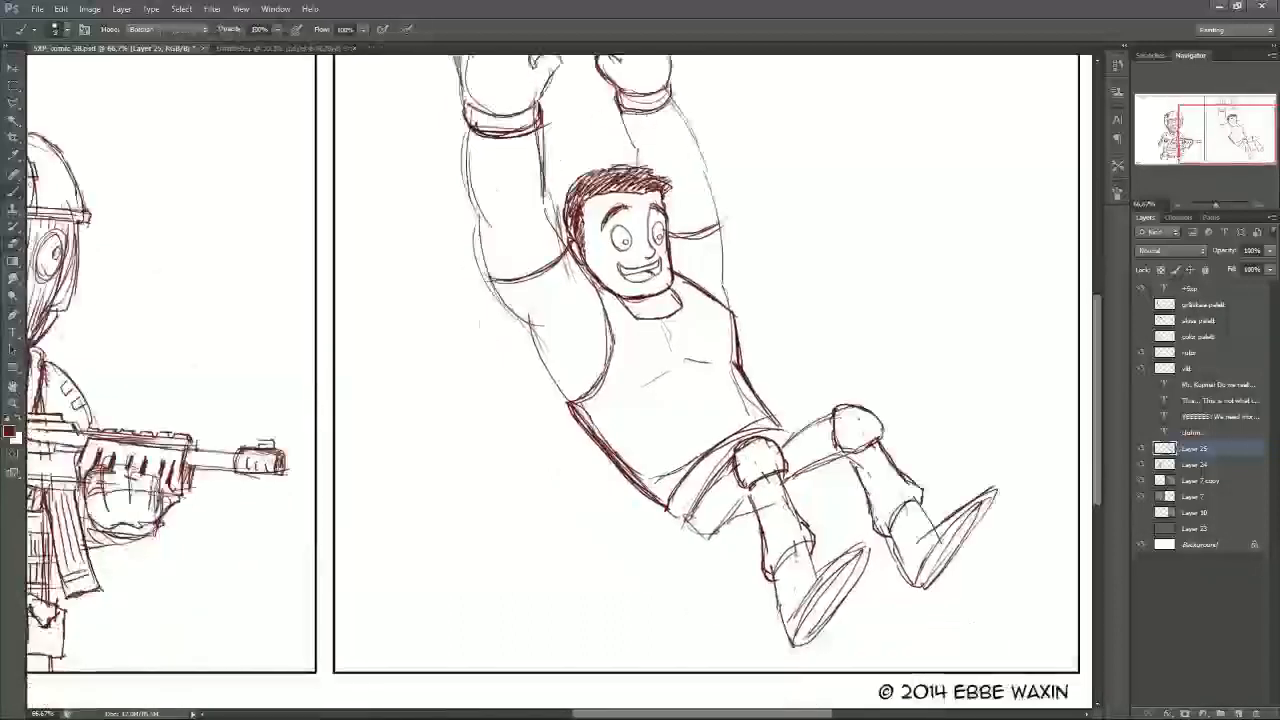
mouse_move(688, 521)
mouse_down()
mouse_move(716, 533)
mouse_move(823, 465)
mouse_up()
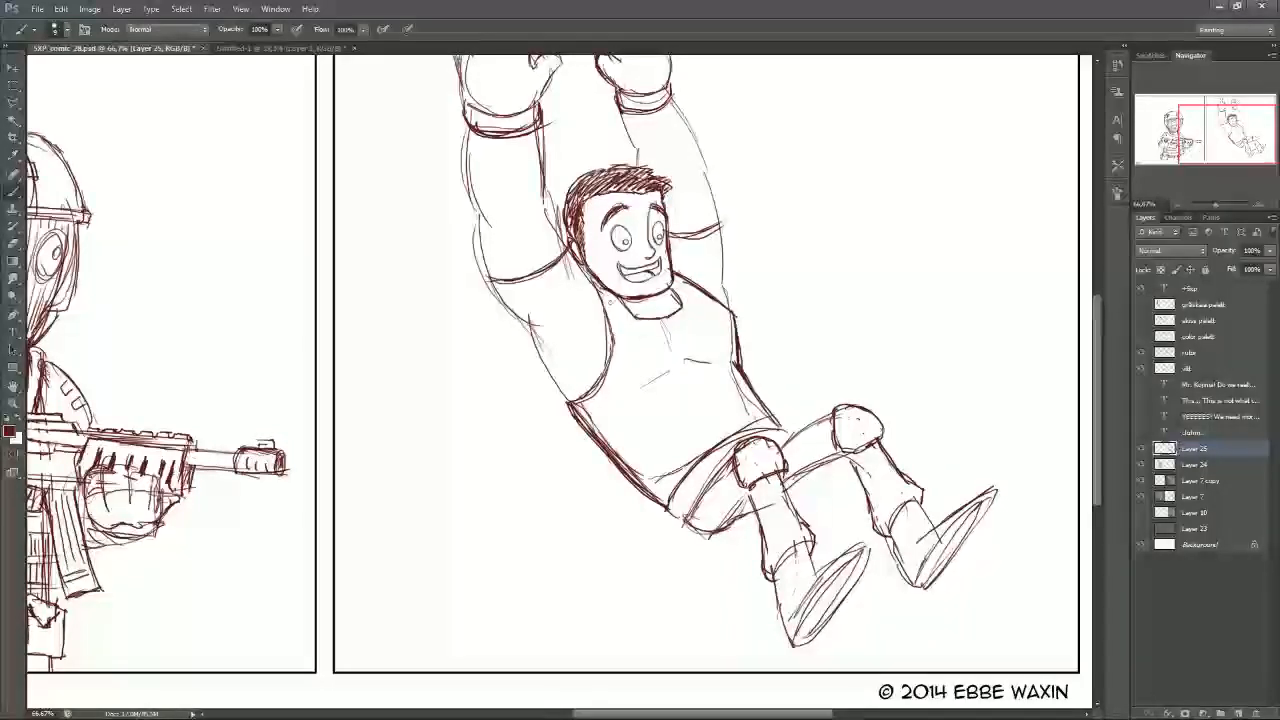
Step: Draw two shoulder straps with small rectangular buckles on the upper front of the vest
drag(603, 290, 628, 325)
drag(614, 329, 636, 328)
drag(630, 319, 636, 328)
mouse_move(669, 277)
mouse_down()
mouse_move(695, 306)
mouse_move(706, 298)
mouse_move(690, 308)
mouse_up()
drag(690, 308, 712, 306)
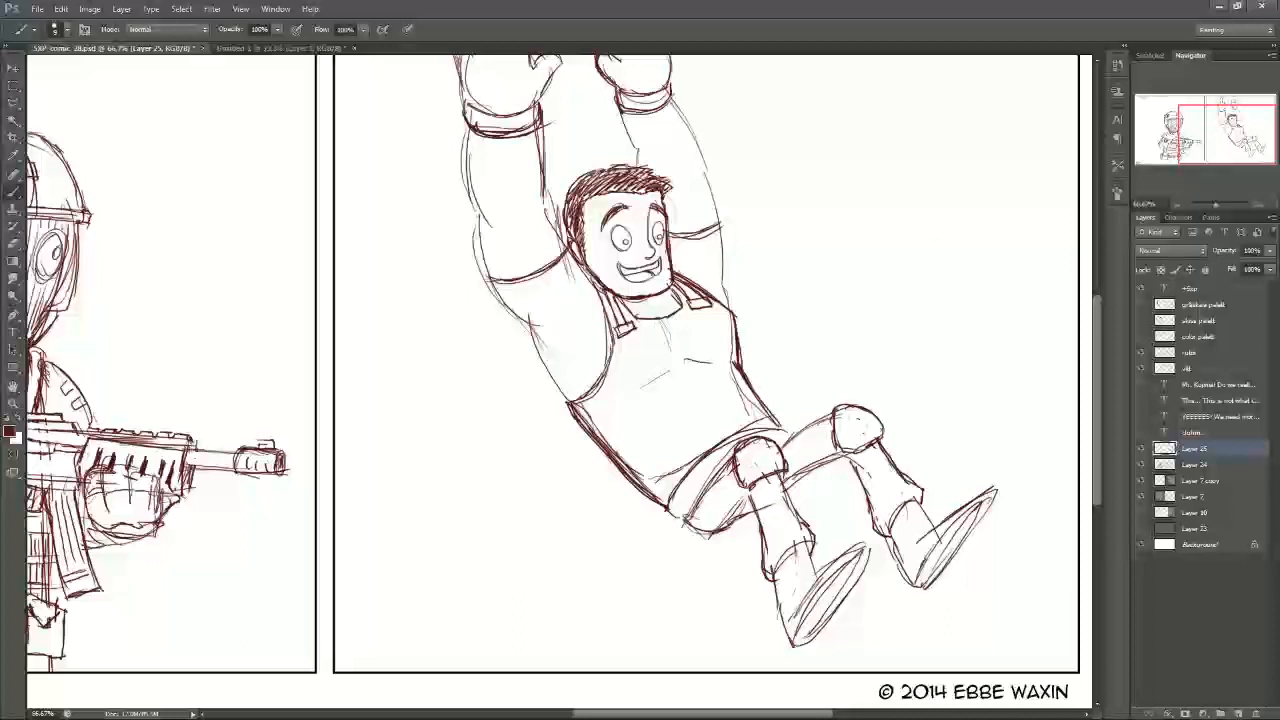
drag(612, 297, 614, 311)
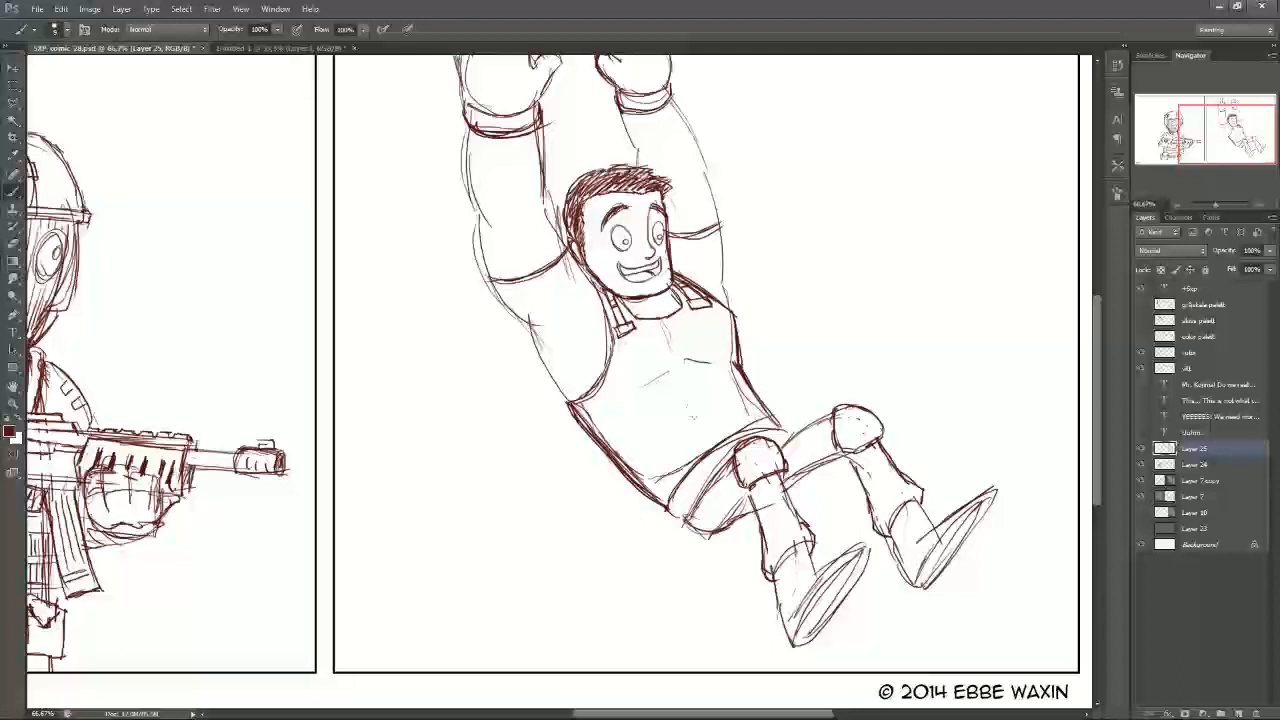
Step: Draw a row of three pouches on the vest's front waist and a back pouch, joined by a curved belt line
mouse_move(684, 398)
mouse_down()
mouse_move(718, 446)
mouse_move(696, 392)
mouse_move(716, 380)
mouse_move(750, 430)
mouse_up()
mouse_move(714, 378)
mouse_down()
mouse_move(766, 458)
mouse_move(754, 378)
mouse_move(794, 434)
mouse_move(762, 432)
mouse_move(716, 456)
mouse_up()
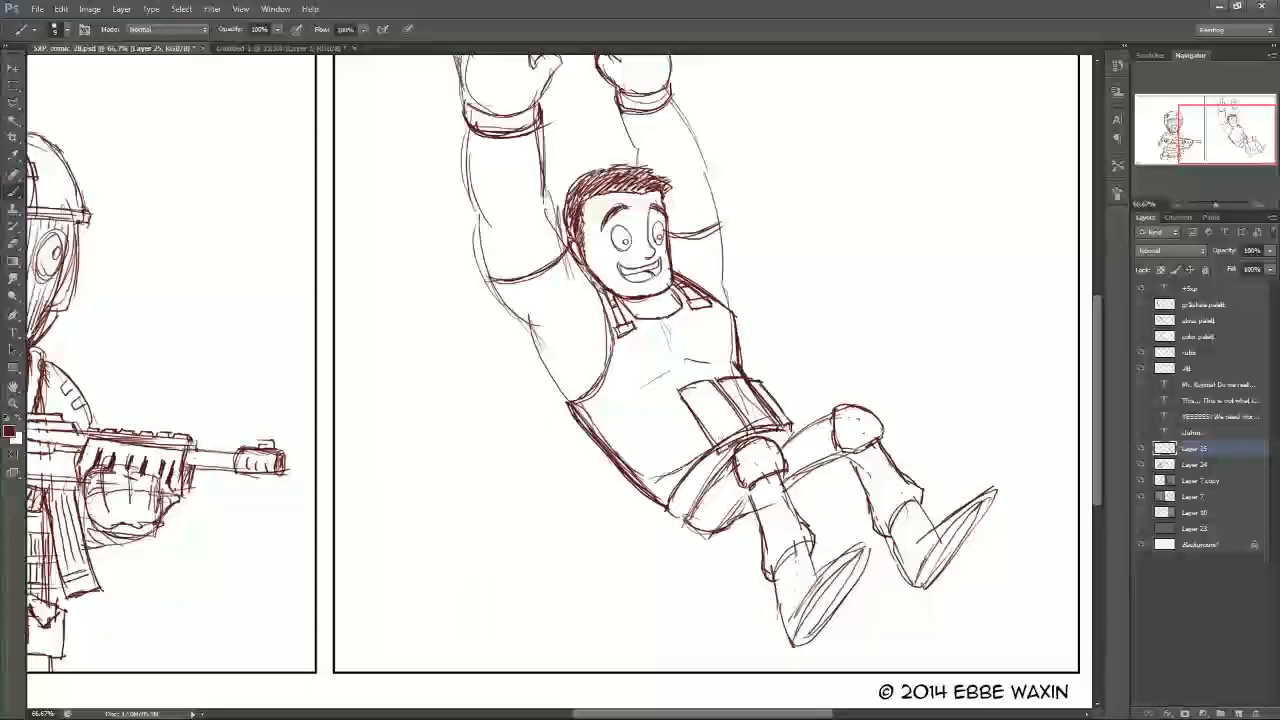
drag(679, 395, 716, 448)
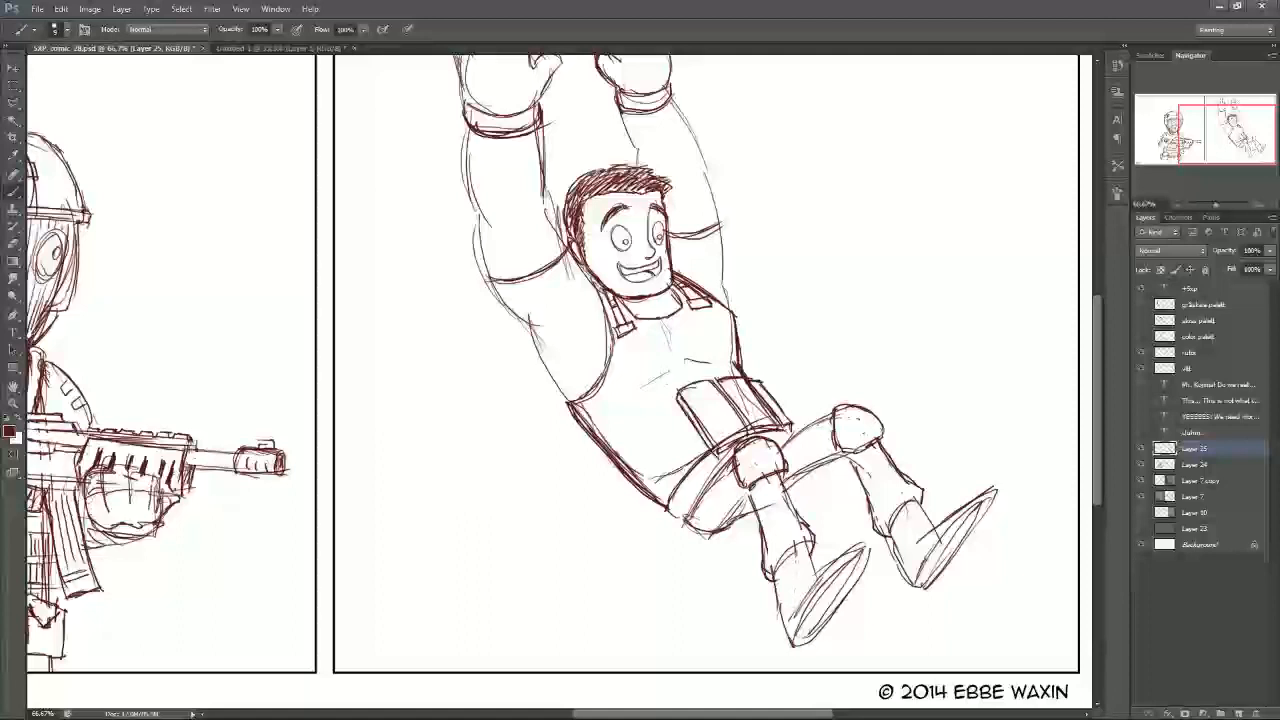
mouse_move(616, 461)
mouse_down()
mouse_move(612, 484)
mouse_move(658, 514)
mouse_up()
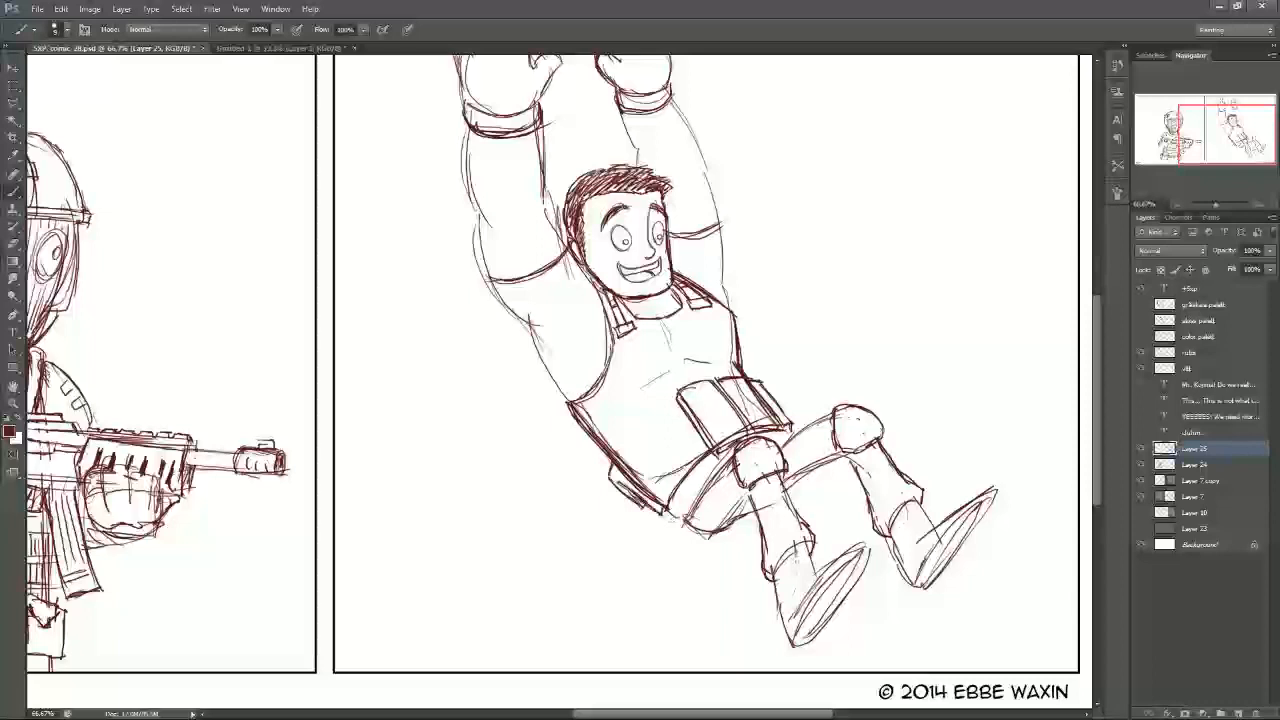
drag(626, 459, 683, 405)
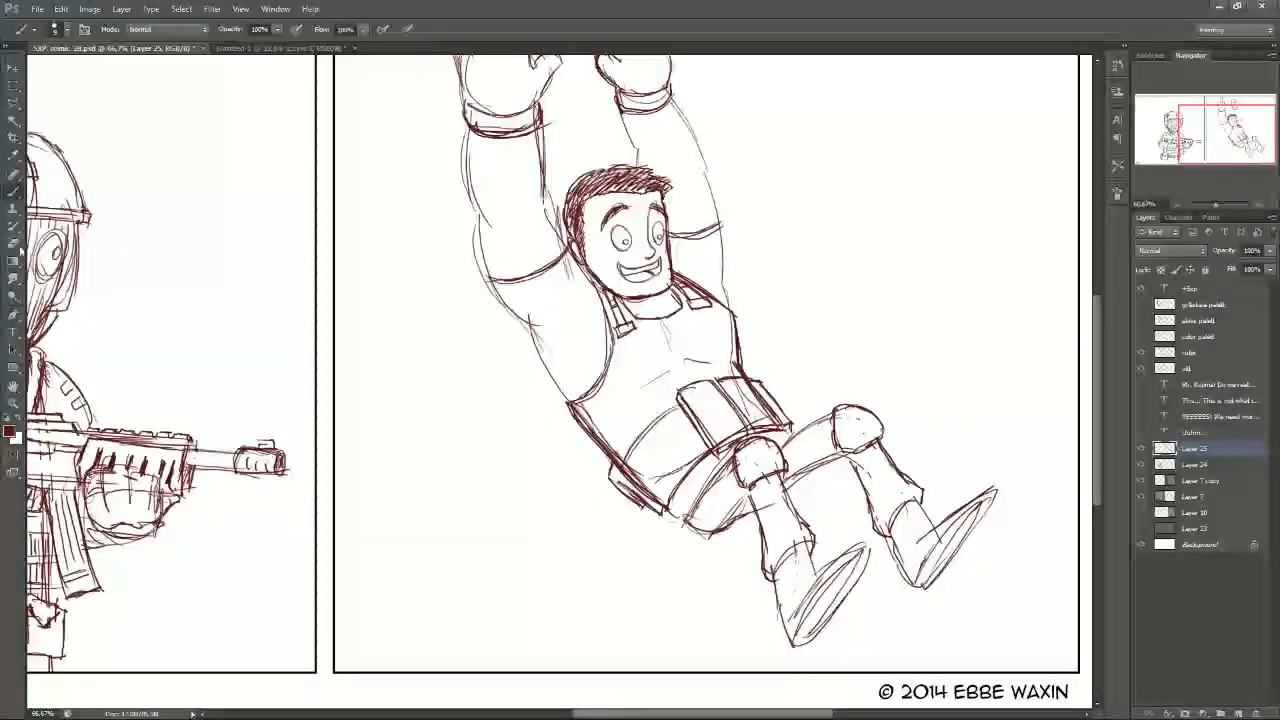
Step: Erase the overlapping lines inside the belt, the front pouches and the leg below the near knee pad
click(14, 244)
mouse_move(656, 480)
mouse_down()
mouse_move(692, 460)
mouse_move(632, 464)
mouse_move(648, 488)
mouse_move(634, 473)
mouse_up()
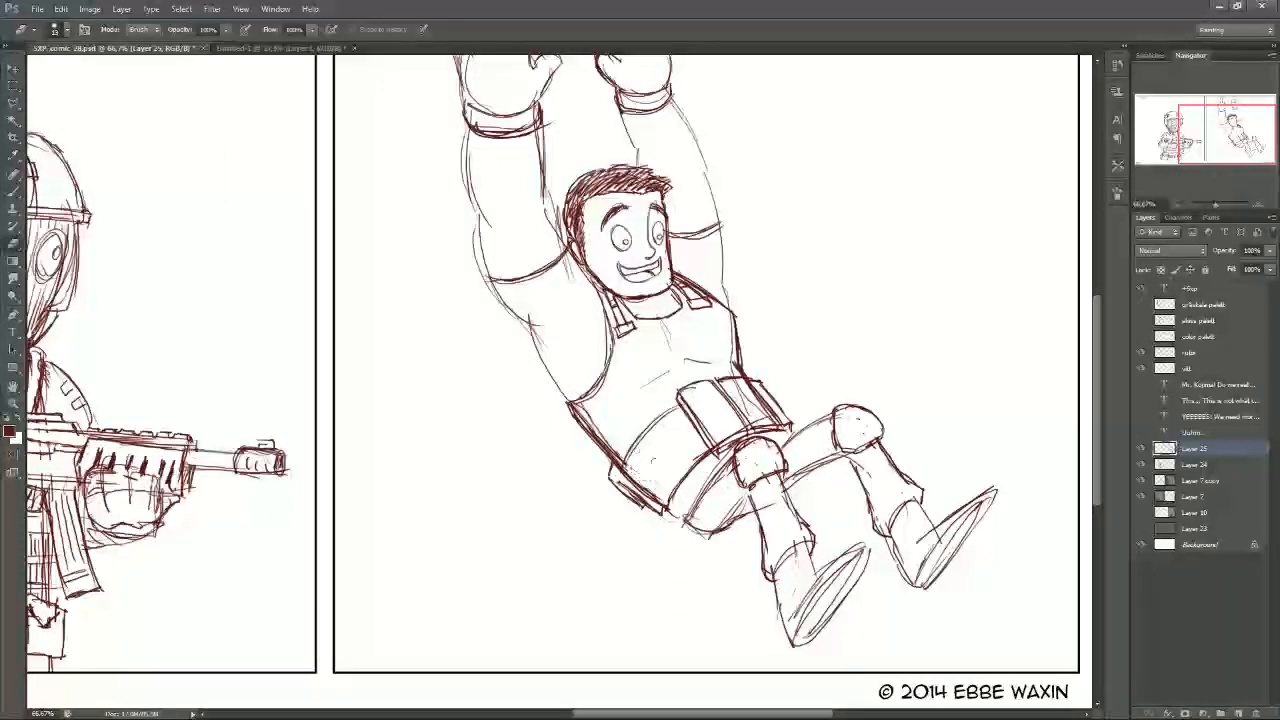
drag(738, 386, 758, 416)
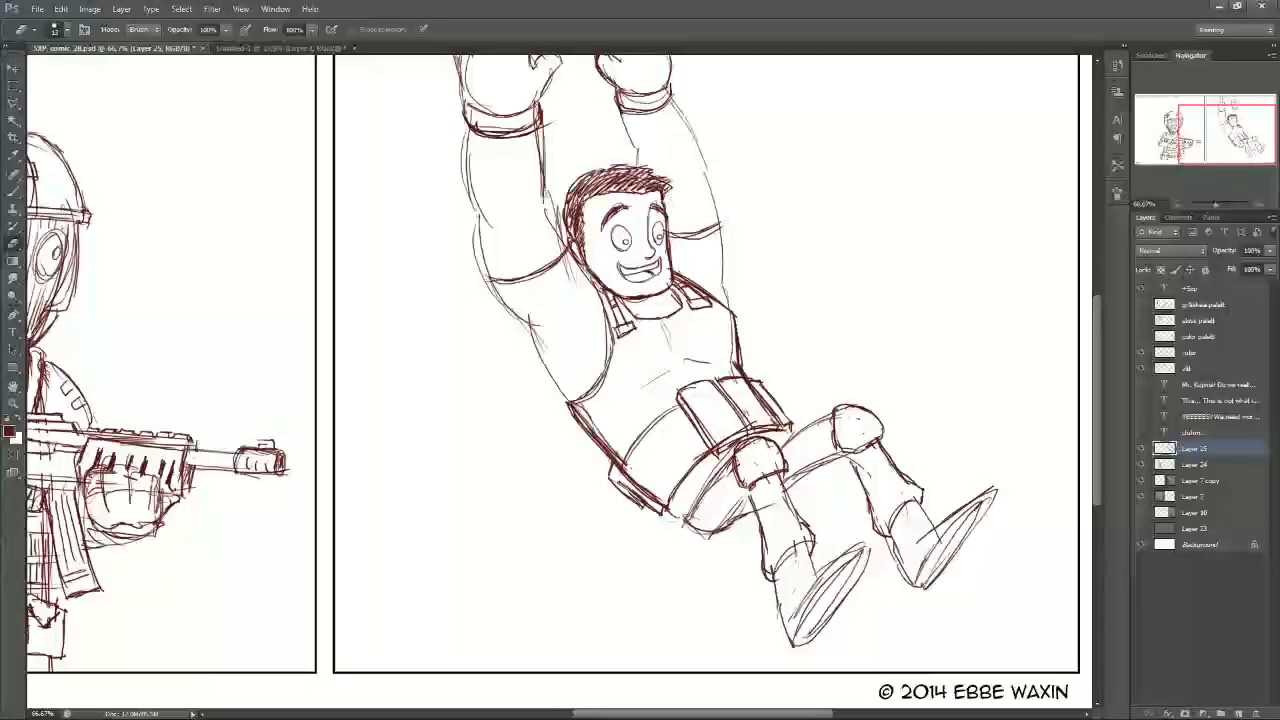
drag(758, 503, 780, 494)
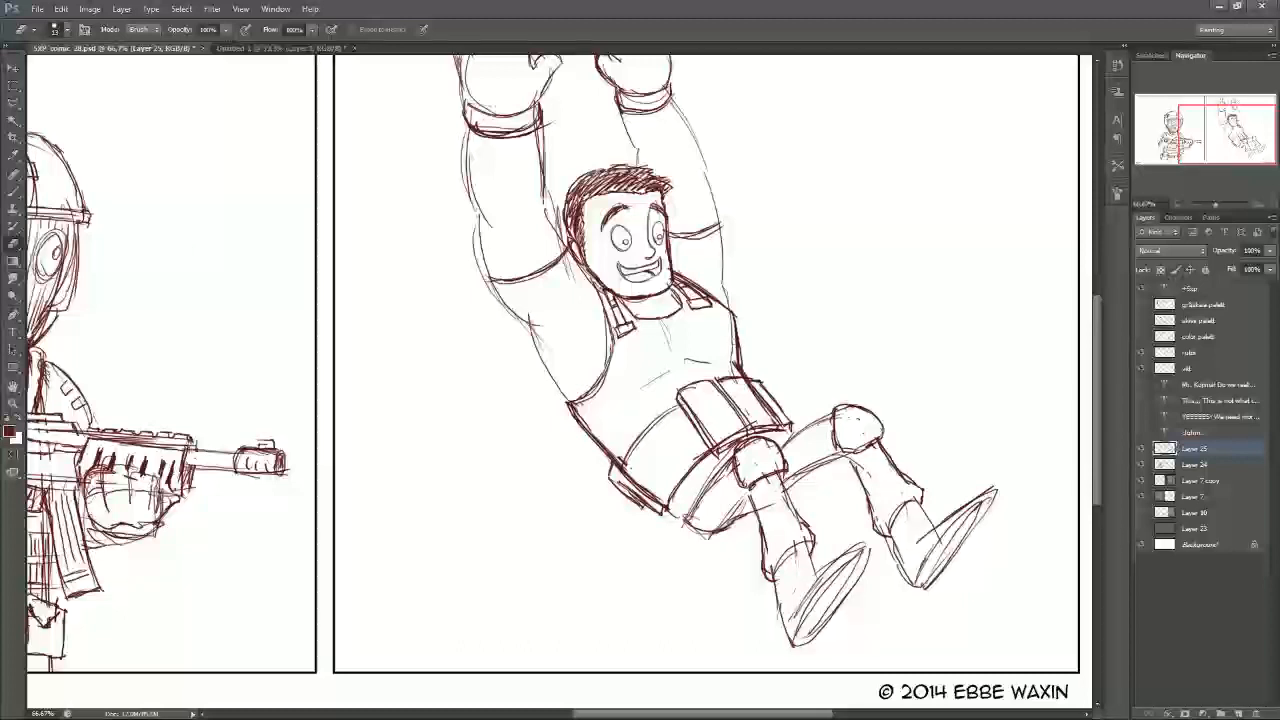
Step: Draw a row of three narrow pouches on the vest's chest with the brush and erase their overlapping lines
key(b)
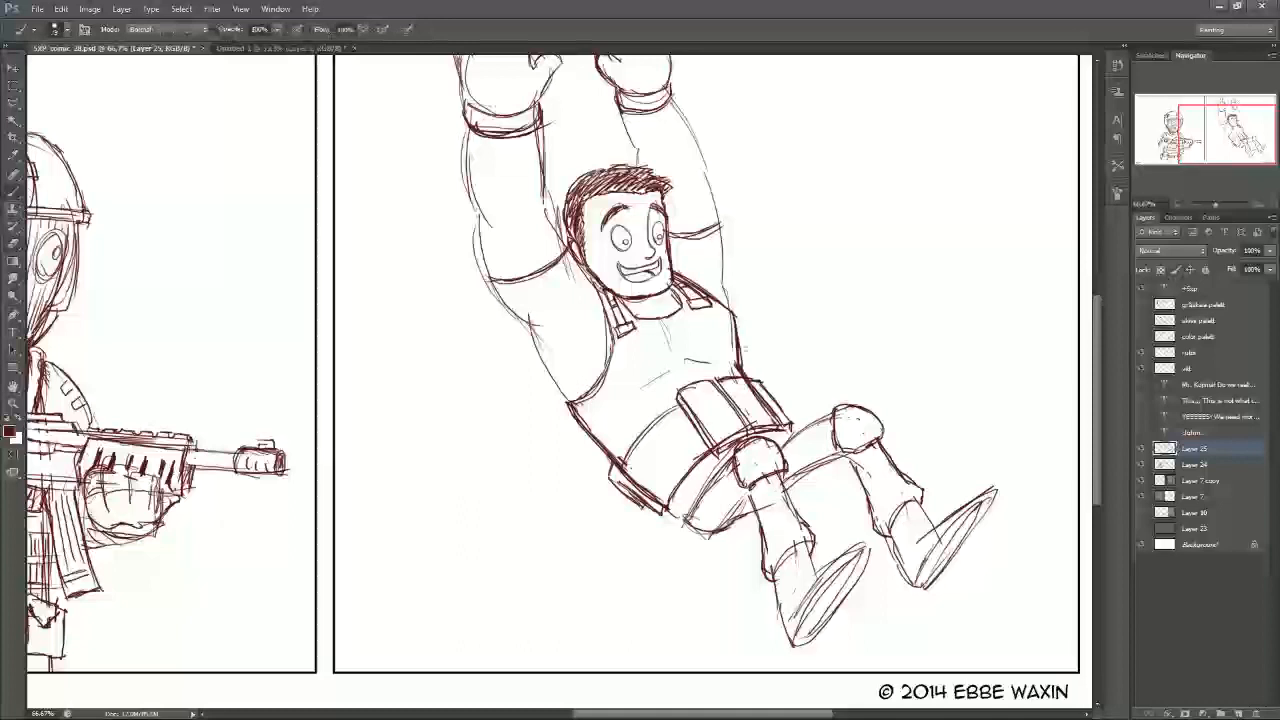
mouse_move(670, 342)
mouse_down()
mouse_move(686, 362)
mouse_move(694, 326)
mouse_move(712, 360)
mouse_move(686, 360)
mouse_move(718, 366)
mouse_up()
mouse_move(690, 322)
mouse_down()
mouse_move(728, 344)
mouse_move(740, 370)
mouse_move(730, 322)
mouse_move(748, 362)
mouse_up()
mouse_move(732, 318)
mouse_down()
mouse_move(748, 371)
mouse_move(702, 377)
mouse_up()
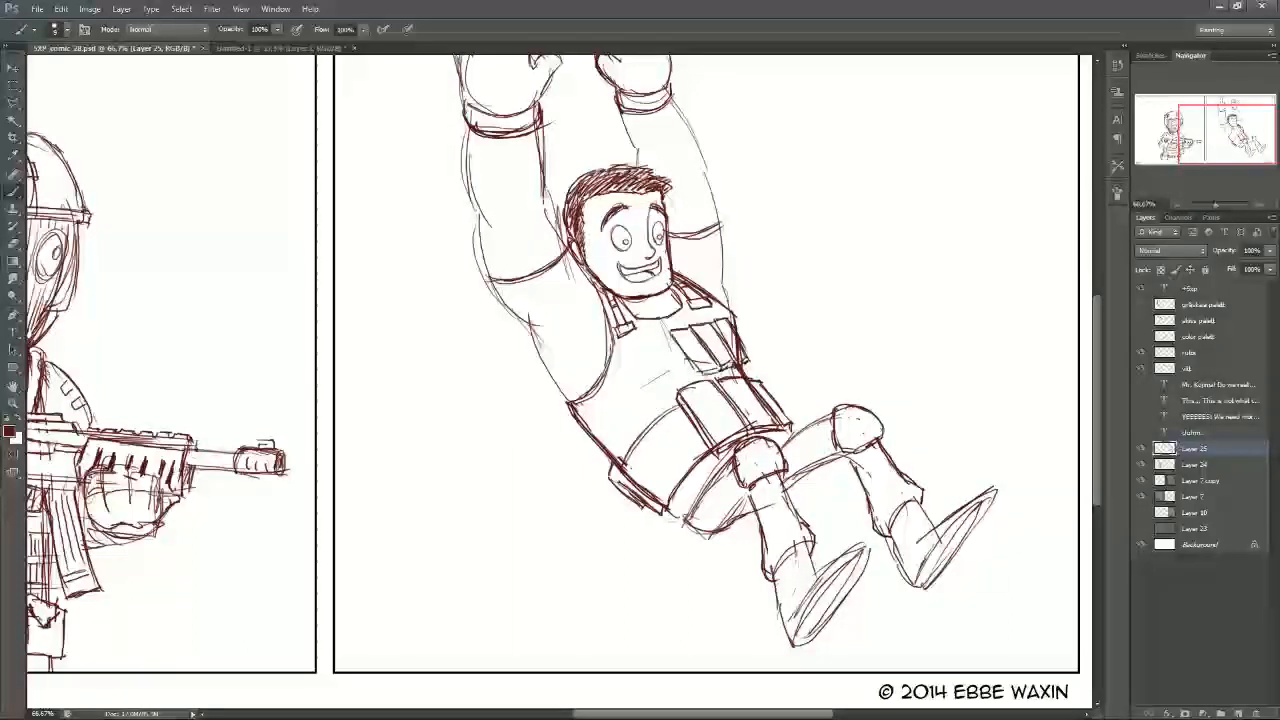
drag(668, 330, 696, 373)
key(e)
mouse_move(728, 339)
mouse_down()
mouse_move(741, 353)
mouse_move(708, 361)
mouse_up()
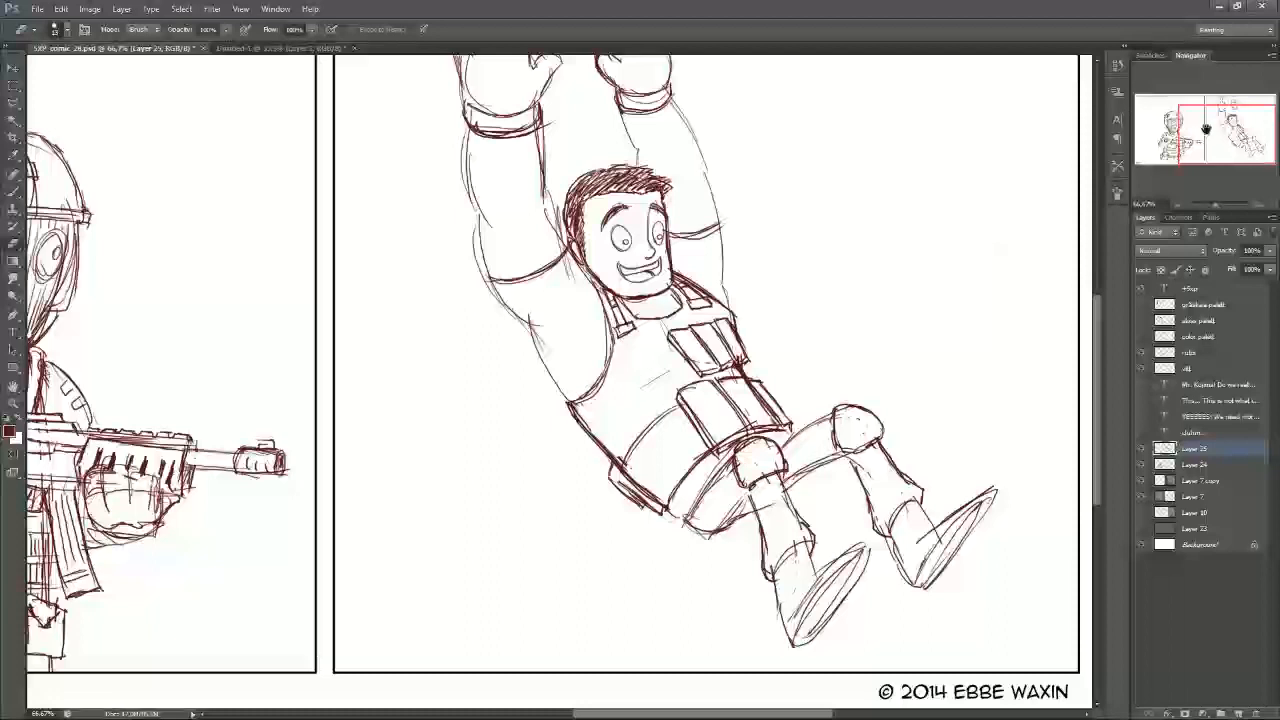
Step: Draw two slim diagonal tubes held by small cross loops on the vest's chest, beside the three pouches
click(13, 192)
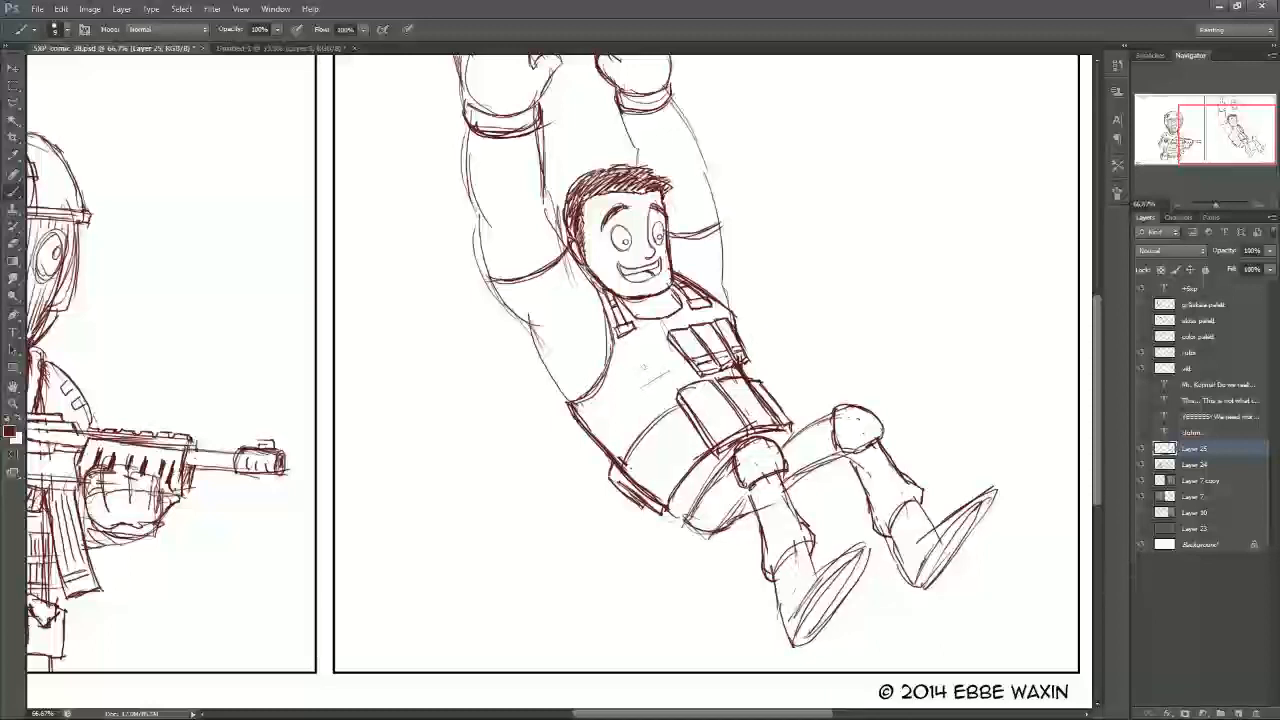
drag(638, 344, 666, 384)
drag(634, 342, 670, 390)
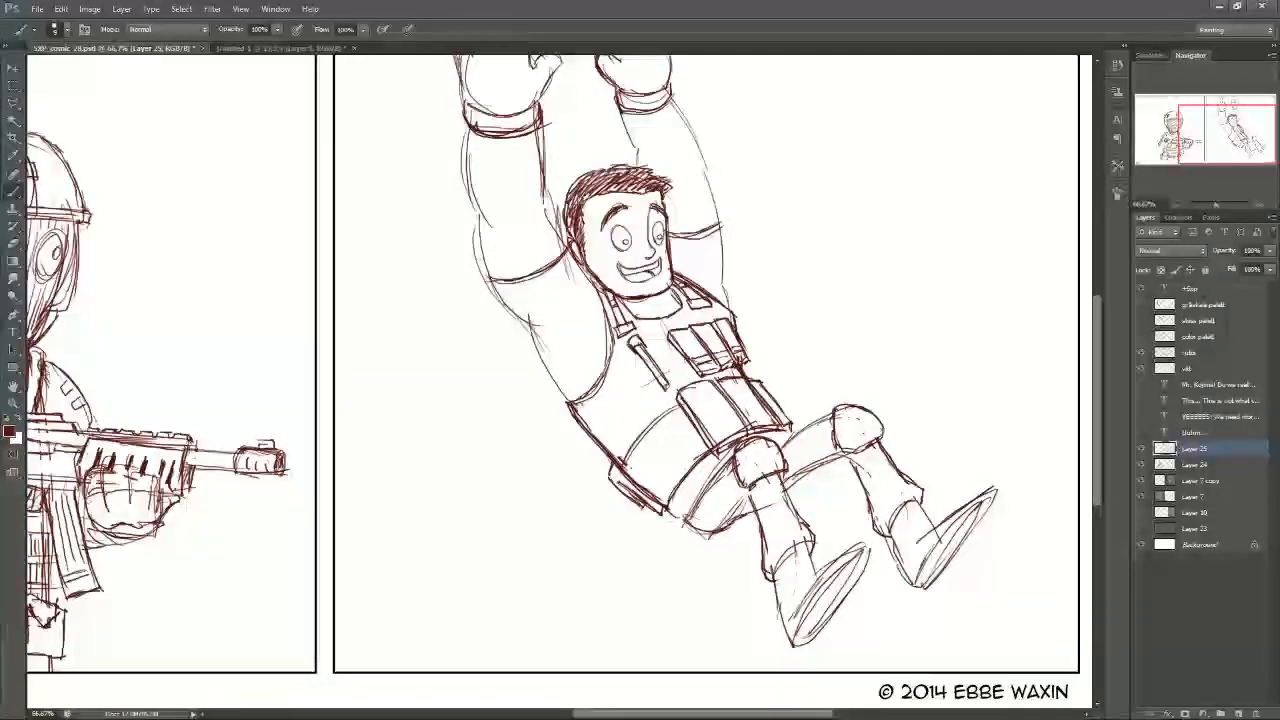
drag(642, 334, 676, 380)
drag(647, 337, 687, 380)
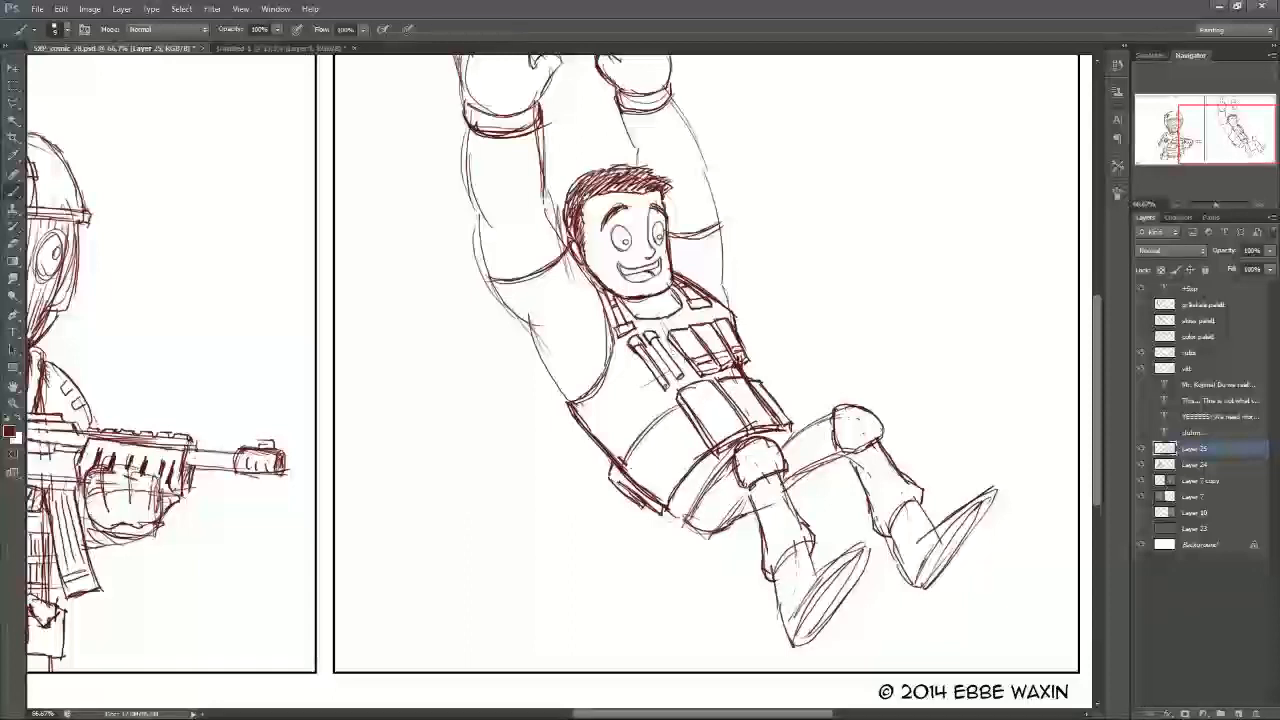
mouse_move(632, 349)
mouse_down()
mouse_move(653, 366)
mouse_move(665, 355)
mouse_up()
mouse_move(651, 349)
mouse_down()
mouse_move(671, 351)
mouse_move(652, 381)
mouse_up()
mouse_move(651, 368)
mouse_down()
mouse_move(665, 382)
mouse_move(677, 367)
mouse_up()
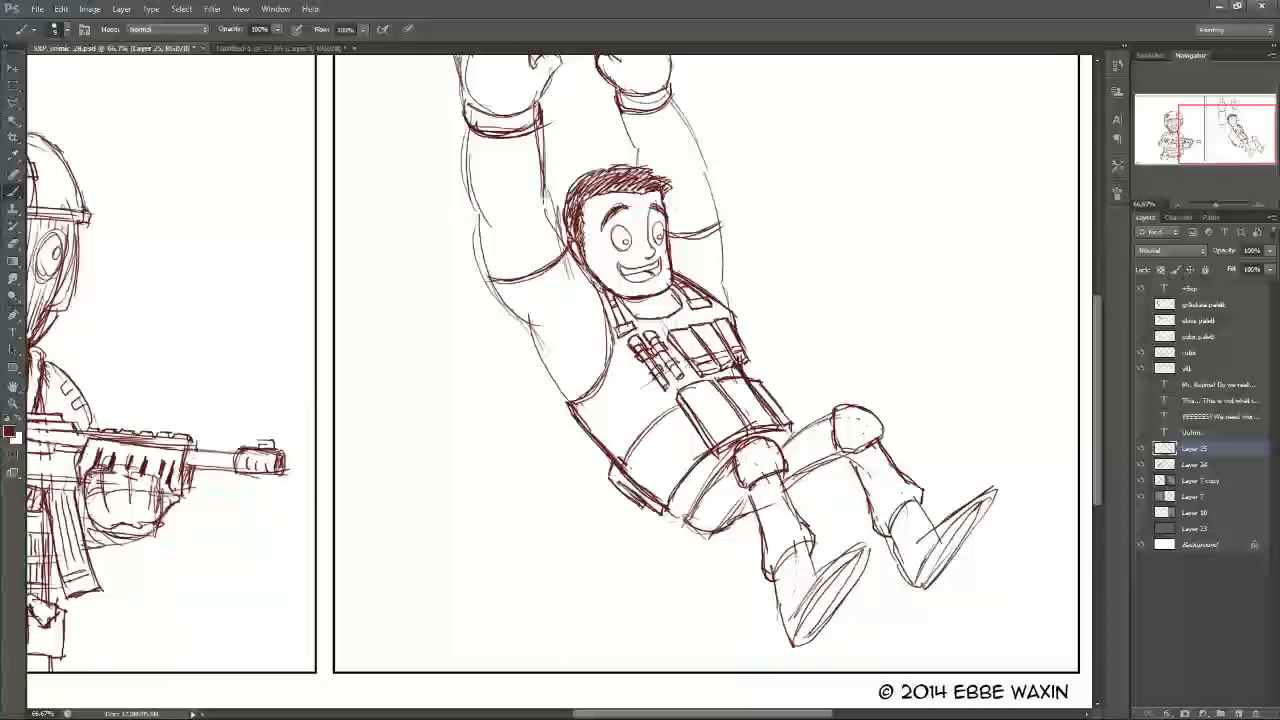
Step: Outline the vest's chest panel with an edge line beside the armhole and a band above the chest pouches
drag(619, 337, 618, 360)
drag(626, 345, 616, 366)
mouse_move(648, 326)
mouse_down()
mouse_move(691, 309)
mouse_move(722, 318)
mouse_up()
drag(713, 305, 722, 314)
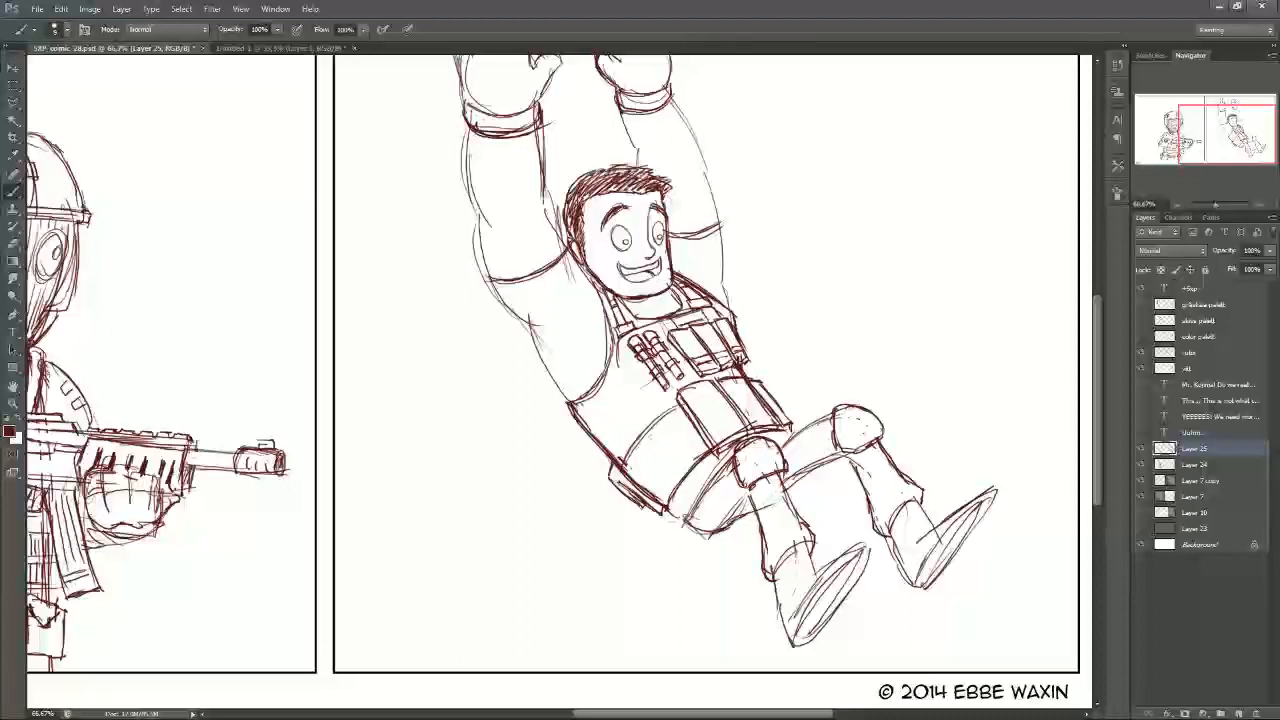
Step: Draw curved straps with small rivets around the vest's side and add flap lines to the waist pouches
drag(638, 482, 695, 420)
drag(656, 490, 702, 438)
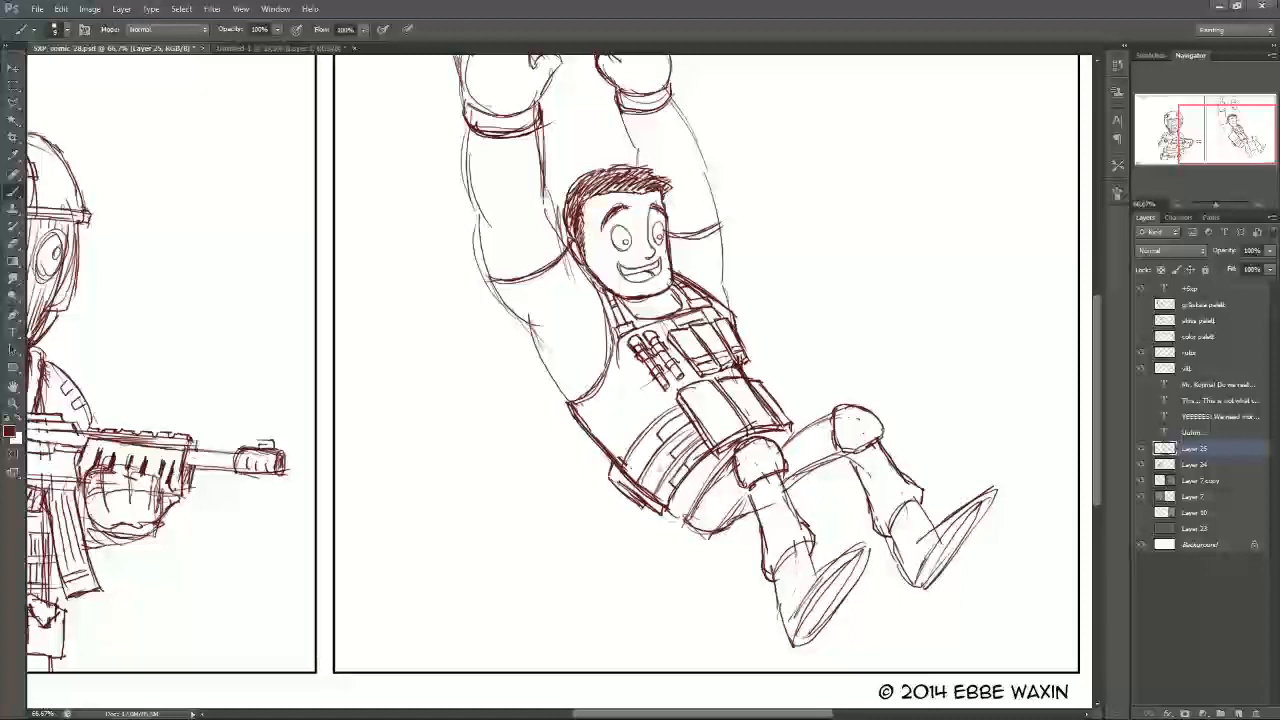
mouse_move(645, 441)
mouse_down()
mouse_move(651, 454)
mouse_move(659, 434)
mouse_move(686, 477)
mouse_up()
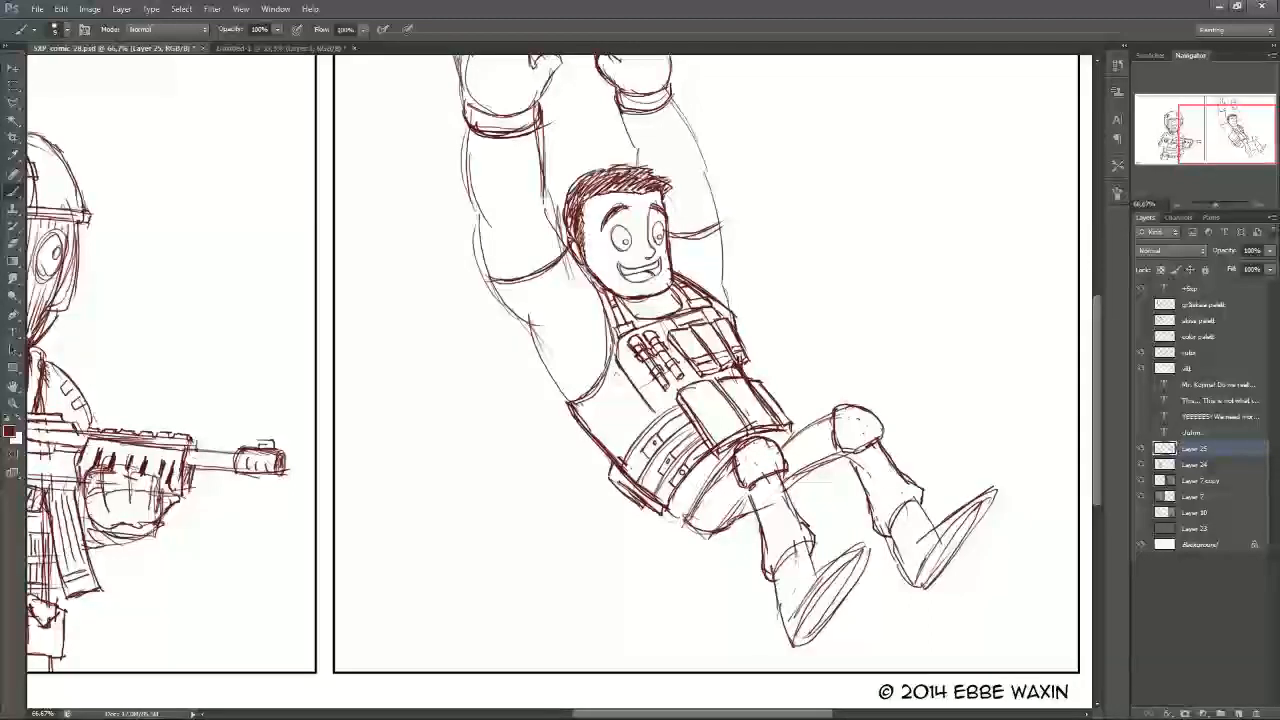
drag(606, 438, 641, 406)
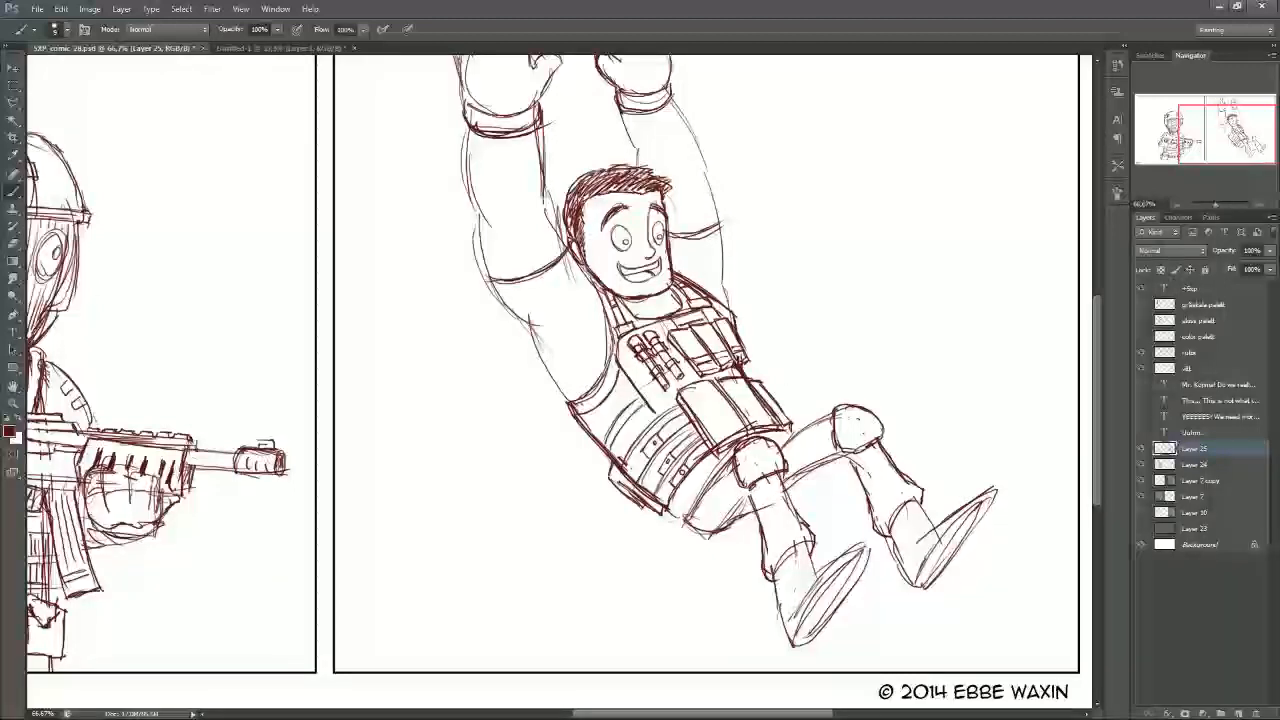
mouse_move(686, 398)
mouse_down()
mouse_move(706, 419)
mouse_move(772, 402)
mouse_up()
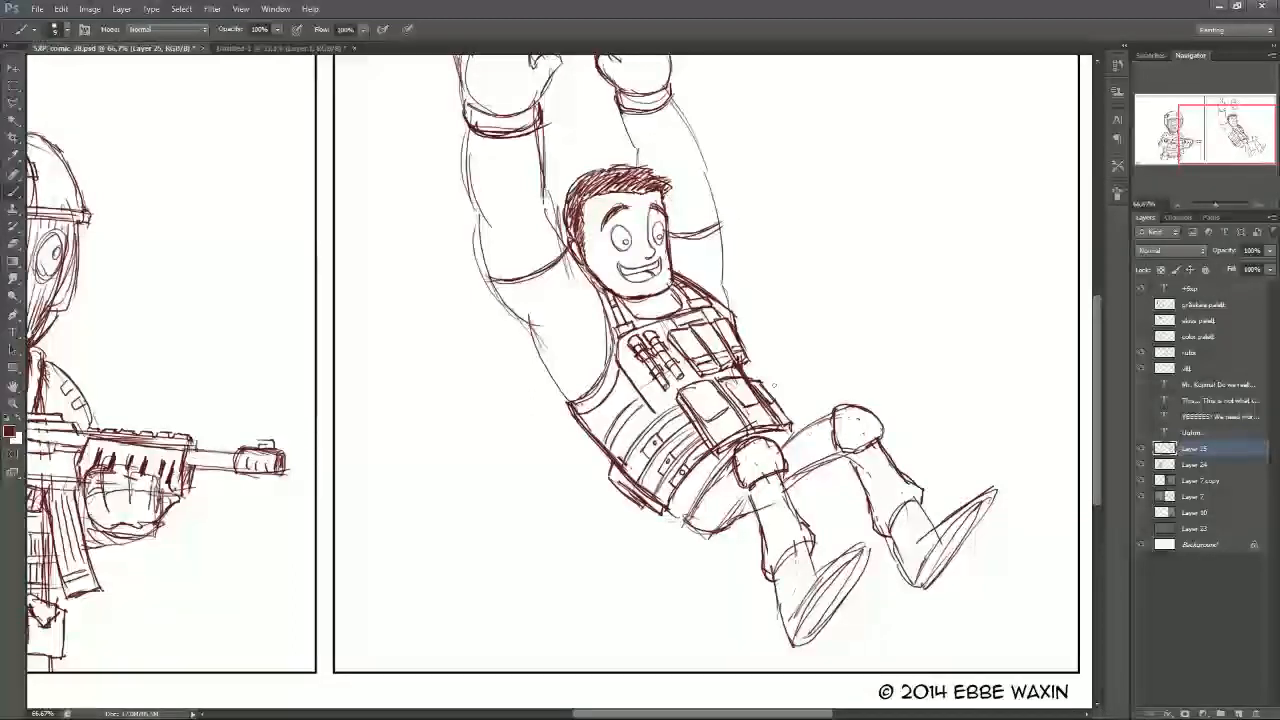
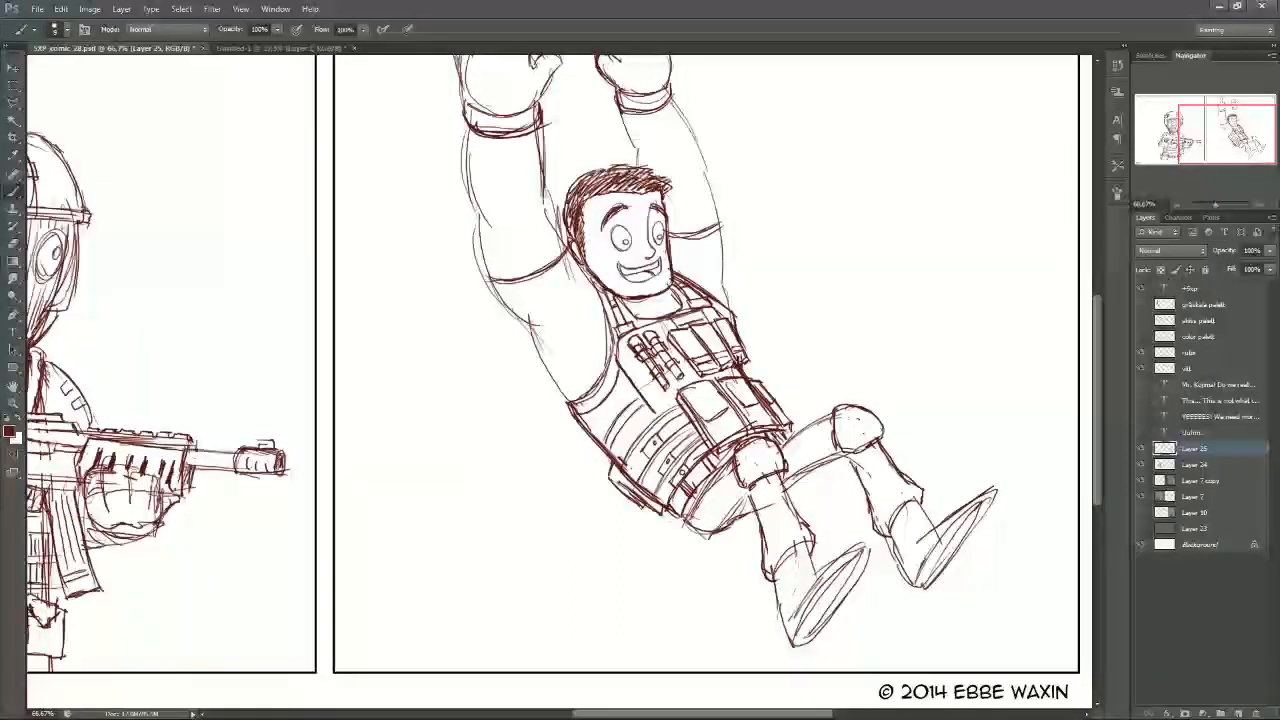
Step: Dot rivets onto both knee pads and reinforce the near knee pad's lower edge
click(740, 456)
click(757, 464)
click(782, 460)
click(842, 424)
click(864, 436)
mouse_move(742, 474)
mouse_down()
mouse_move(738, 502)
mouse_move(766, 484)
mouse_move(740, 502)
mouse_up()
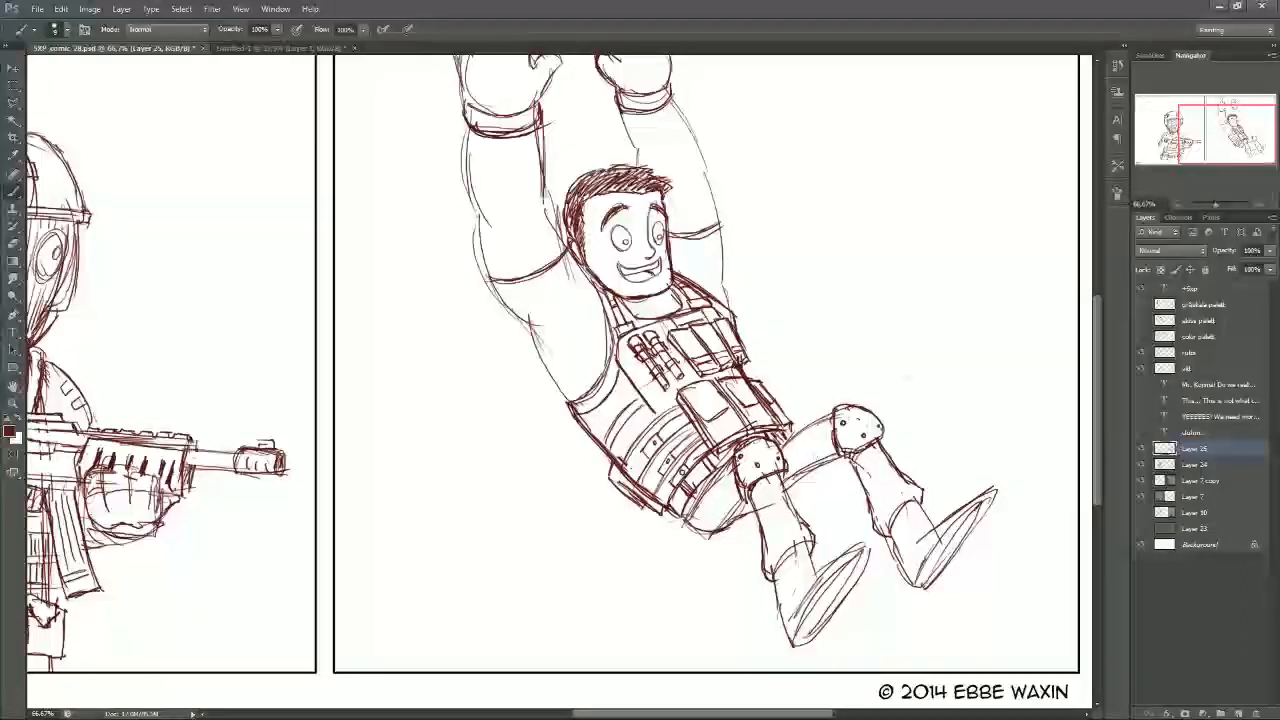
Step: Draw crisscross laces on the front of both boots and reinforce the far boot's outline
mouse_move(790, 560)
mouse_down()
mouse_move(797, 602)
mouse_move(809, 568)
mouse_move(814, 590)
mouse_up()
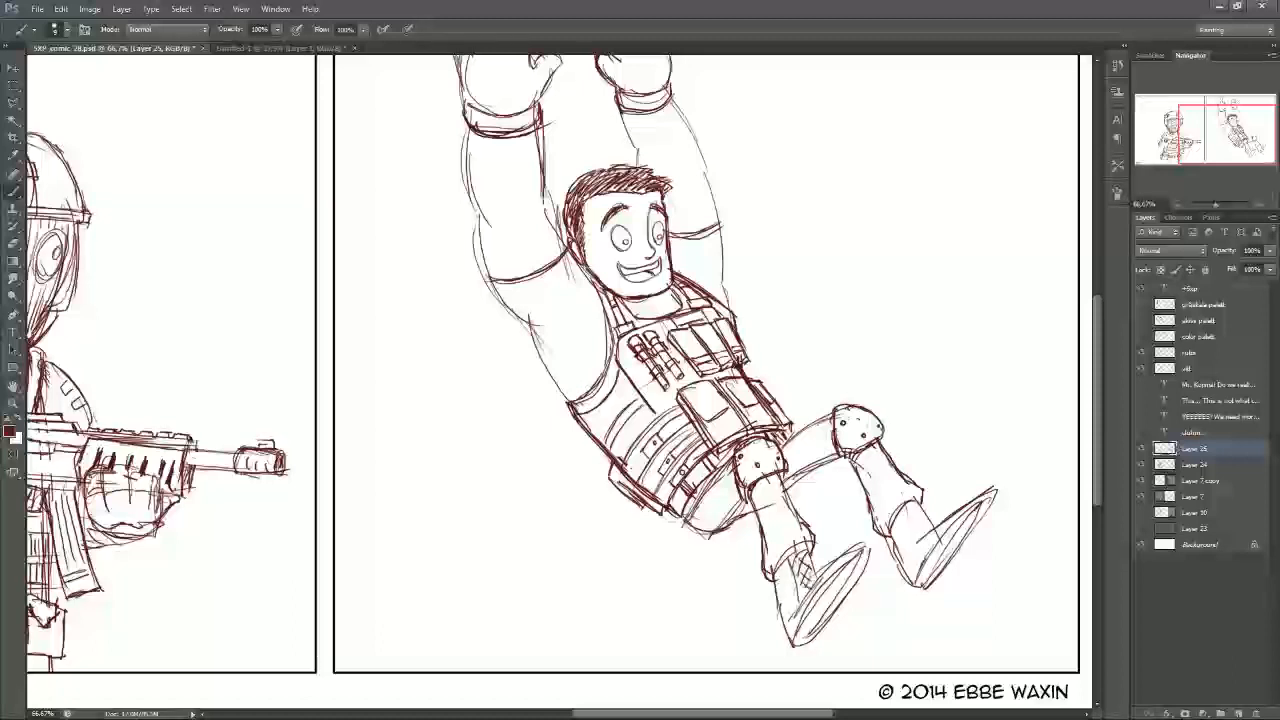
mouse_move(906, 510)
mouse_down()
mouse_move(926, 536)
mouse_move(910, 508)
mouse_move(912, 540)
mouse_up()
drag(790, 556, 800, 568)
drag(792, 560, 804, 588)
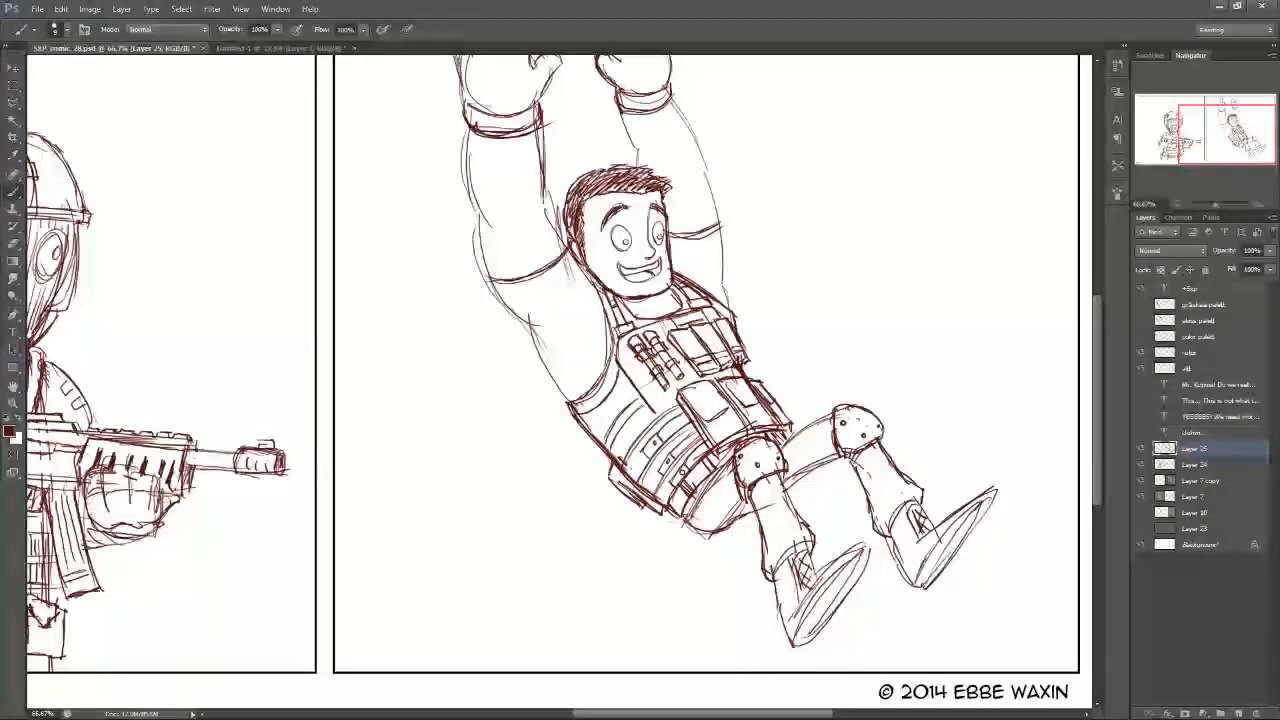
drag(888, 538, 906, 578)
drag(906, 574, 922, 592)
drag(900, 530, 890, 574)
Step: Go over the sole outlines of both boots with darker strokes
mouse_move(966, 498)
mouse_down()
mouse_move(936, 530)
mouse_move(974, 506)
mouse_move(966, 546)
mouse_move(918, 590)
mouse_move(978, 496)
mouse_move(922, 574)
mouse_up()
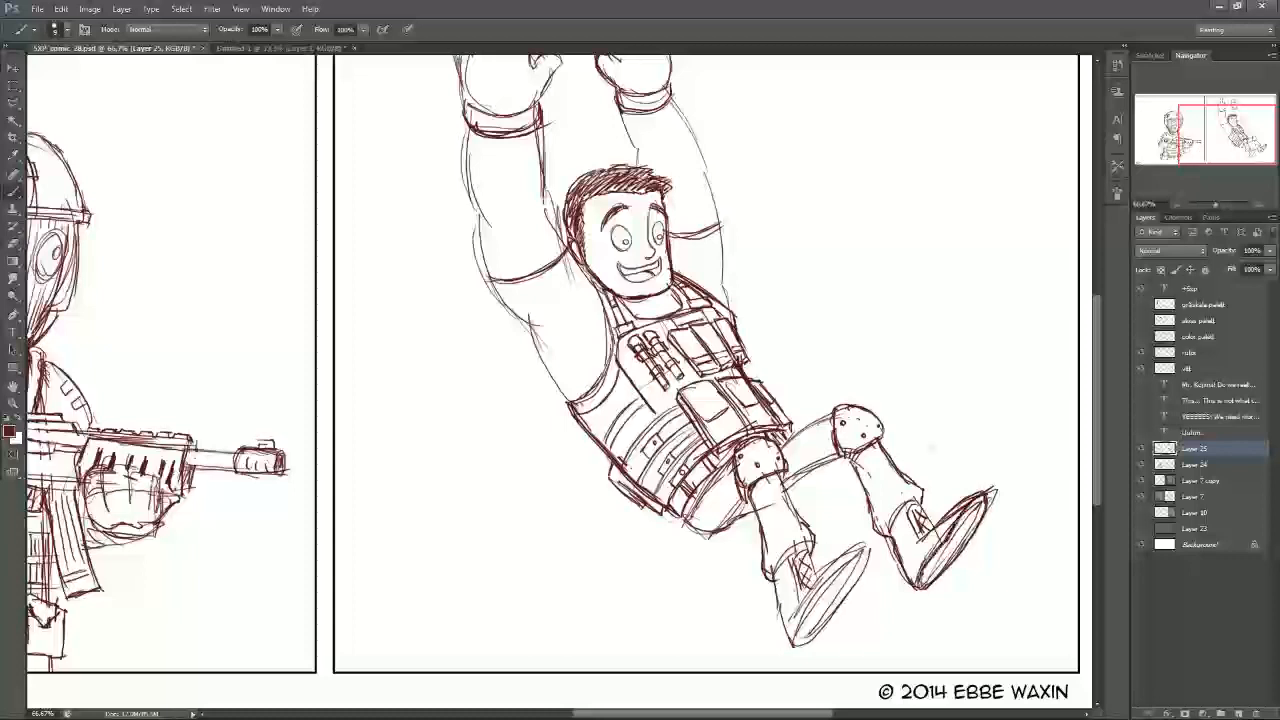
mouse_move(818, 554)
mouse_down()
mouse_move(774, 610)
mouse_move(798, 646)
mouse_move(823, 629)
mouse_move(866, 546)
mouse_move(862, 582)
mouse_move(817, 638)
mouse_move(806, 614)
mouse_move(866, 553)
mouse_up()
drag(800, 637, 866, 551)
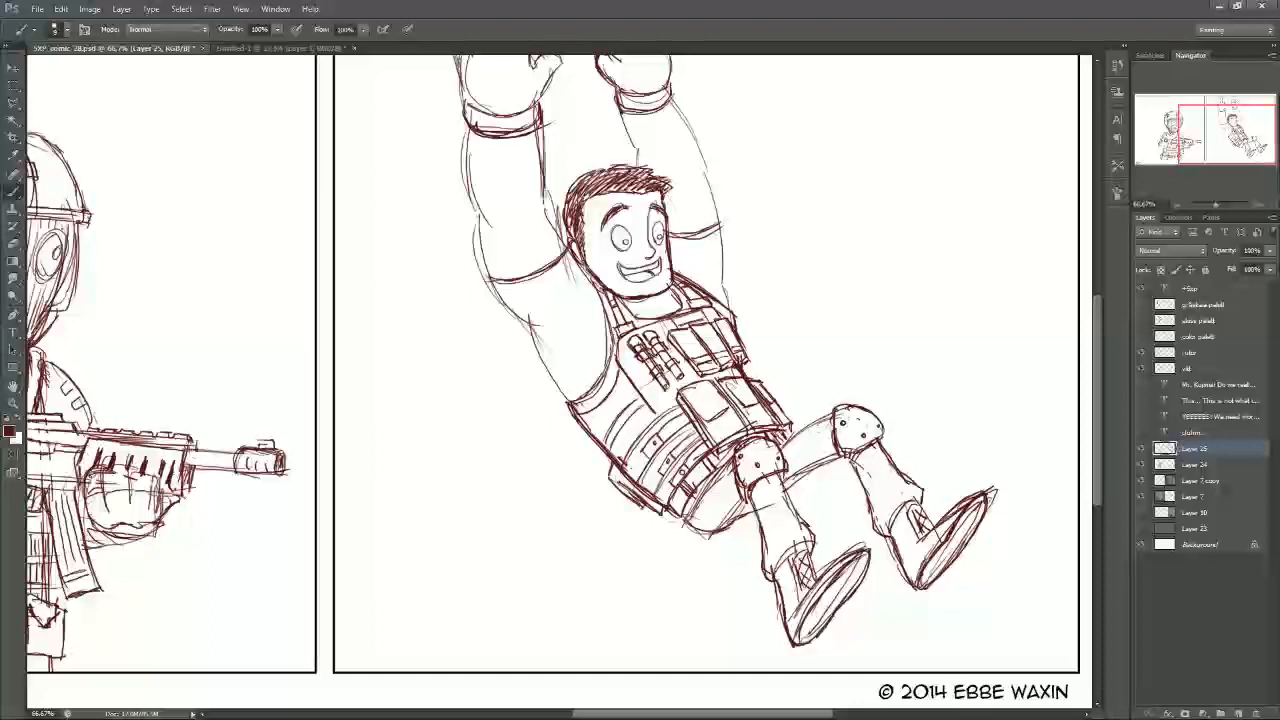
Step: Draw curved straps around both thighs and erase the stray line beside the near leg
drag(699, 495, 740, 530)
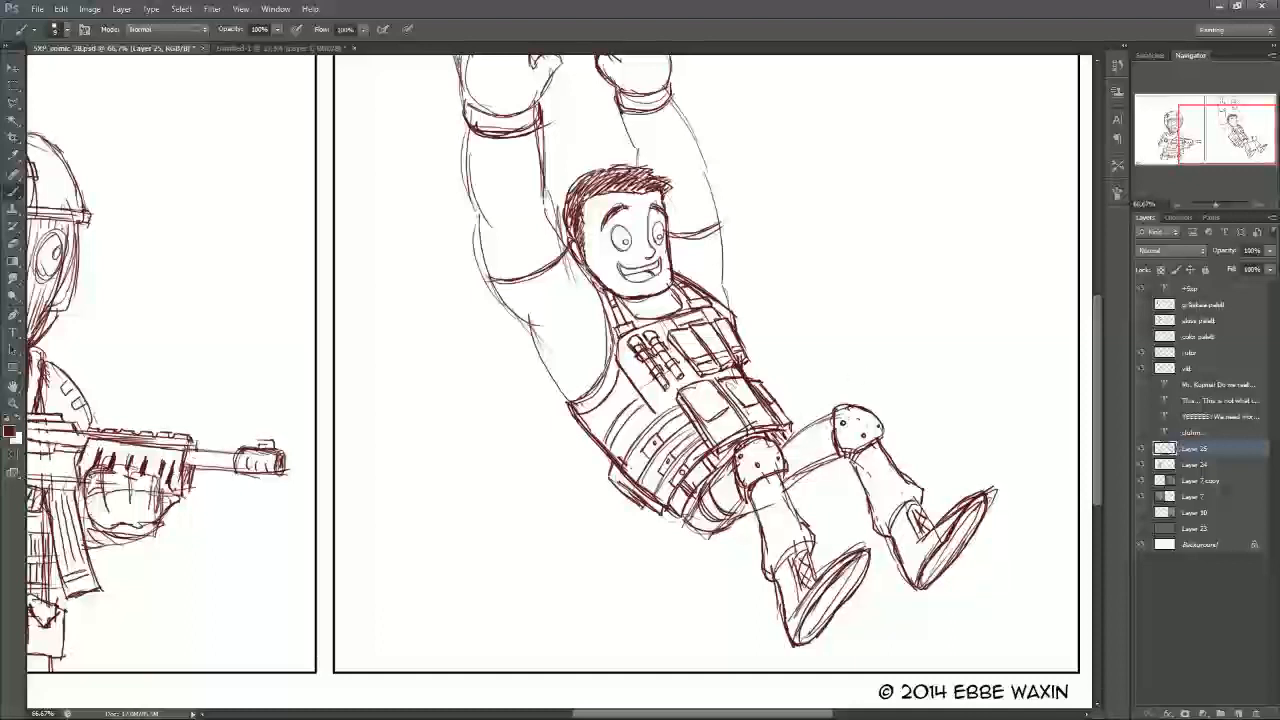
mouse_move(796, 435)
mouse_down()
mouse_move(817, 462)
mouse_move(800, 431)
mouse_move(808, 438)
mouse_move(814, 418)
mouse_move(804, 470)
mouse_up()
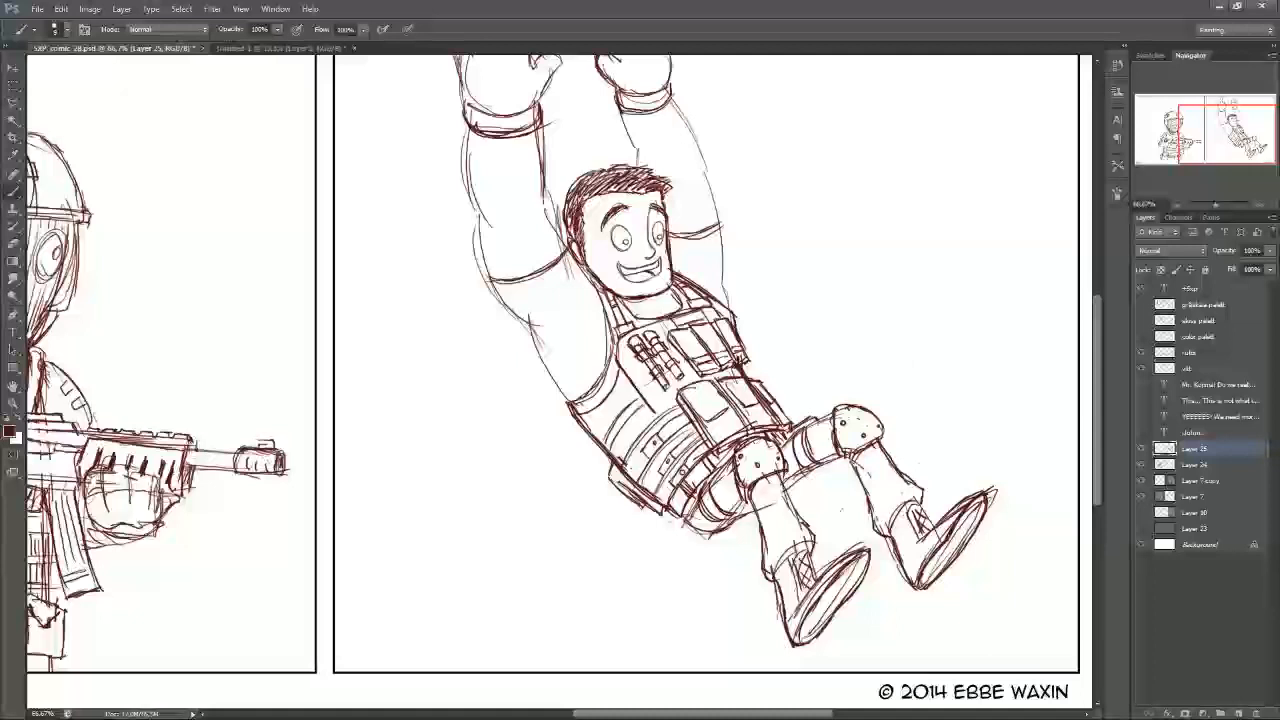
key(e)
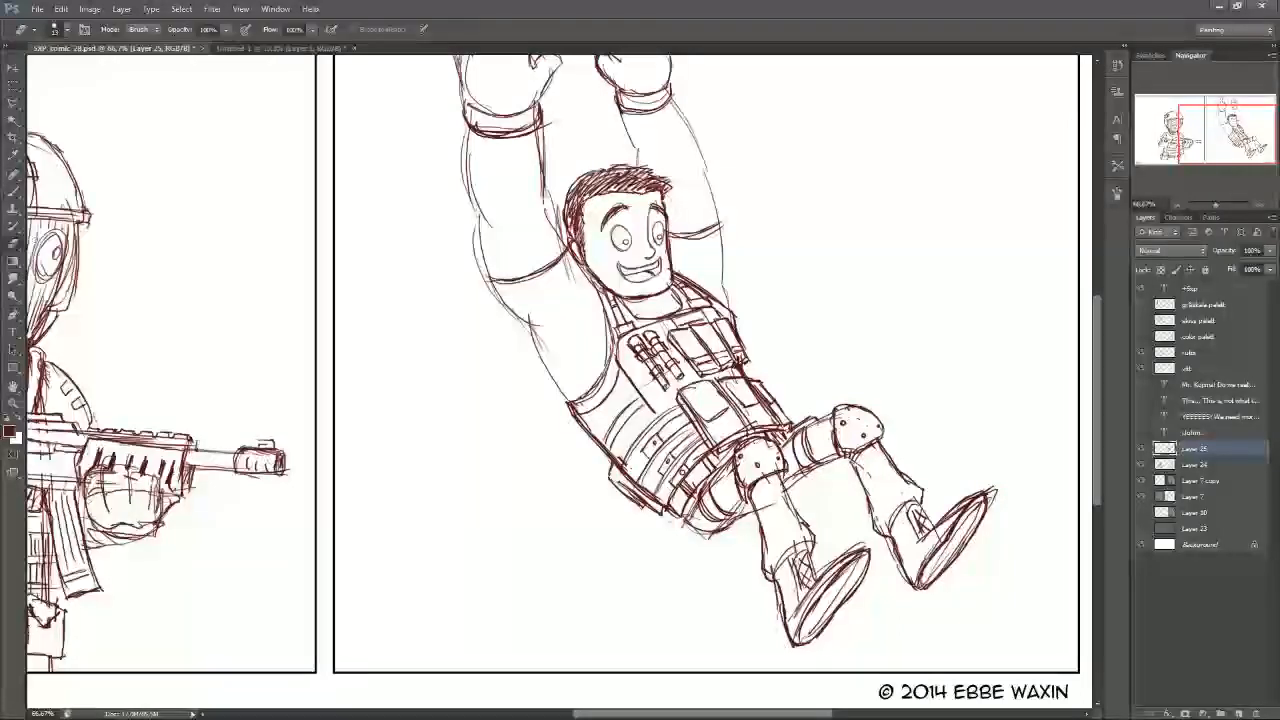
drag(756, 507, 780, 500)
Step: Add a second hem line to both shirt sleeves and a small curved collar line below the chin
drag(1211, 136, 1218, 131)
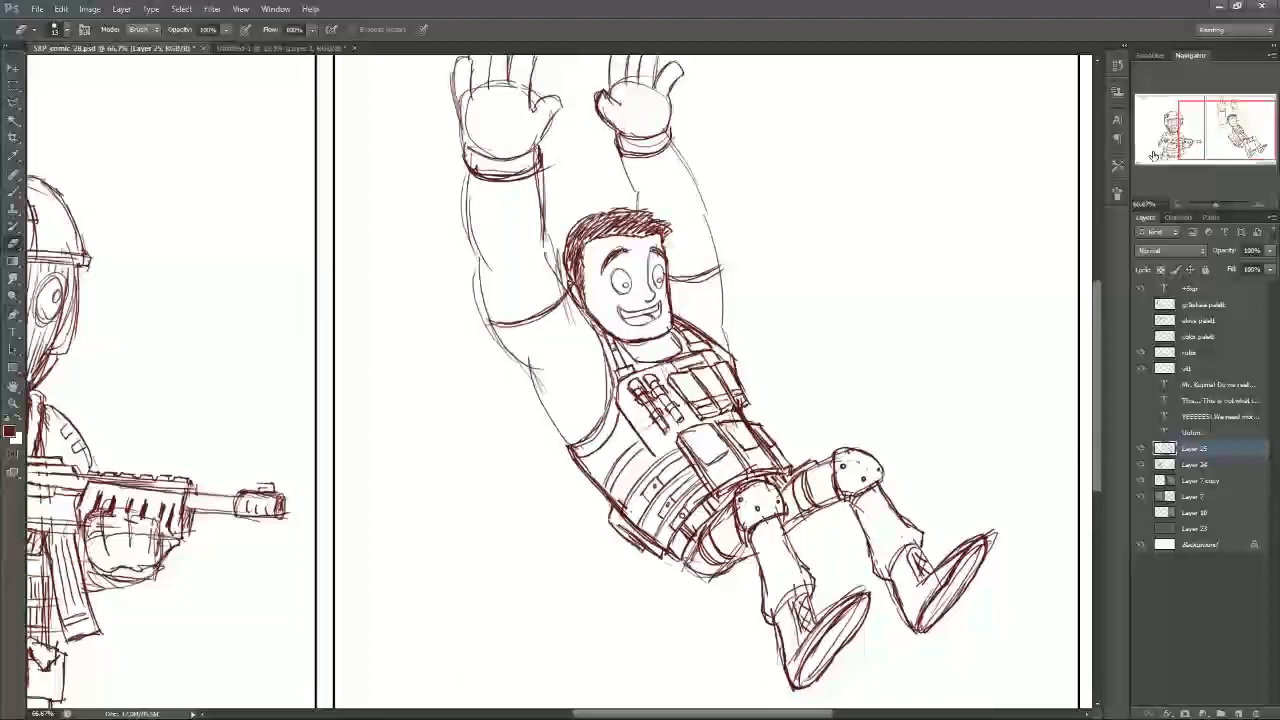
drag(1205, 138, 1206, 142)
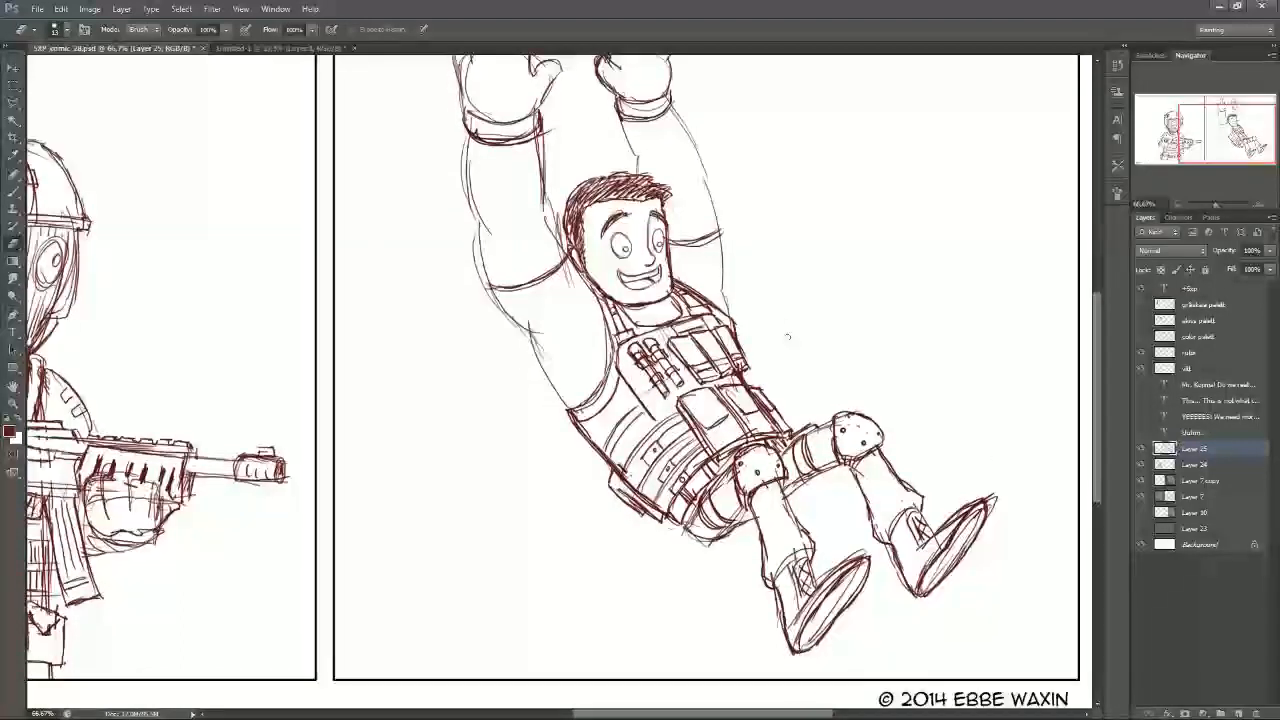
key(b)
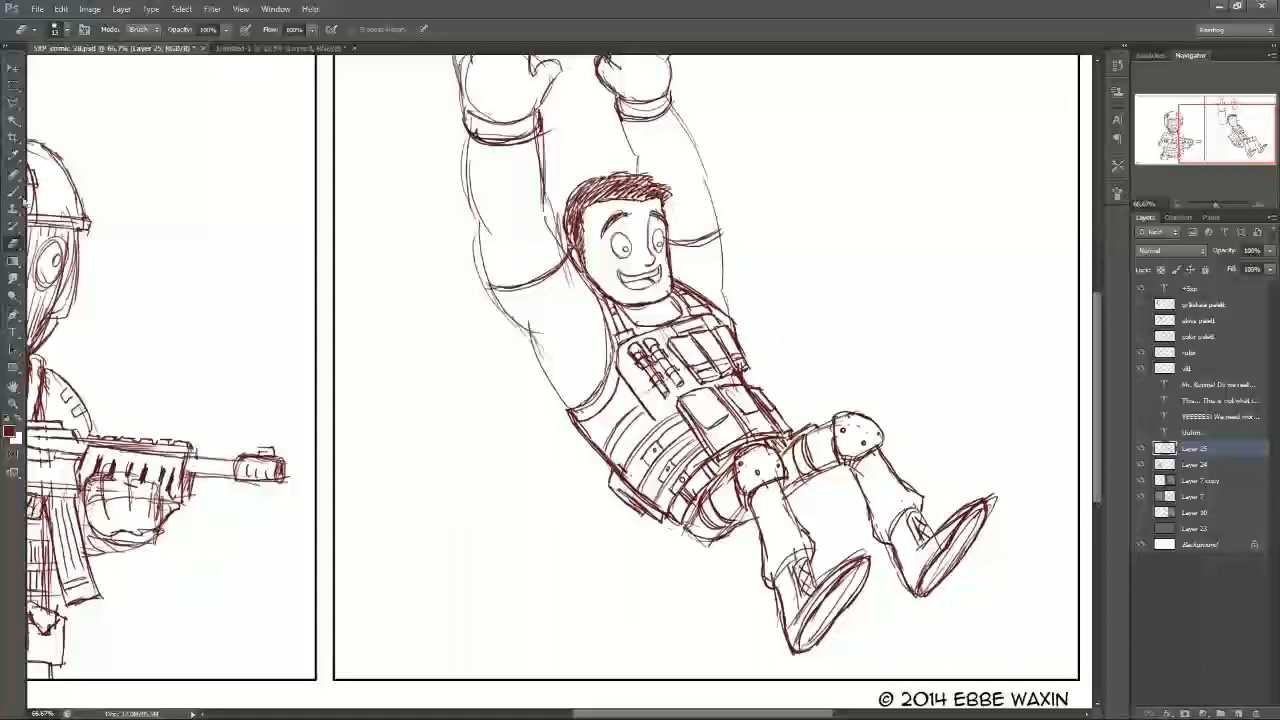
drag(567, 262, 490, 298)
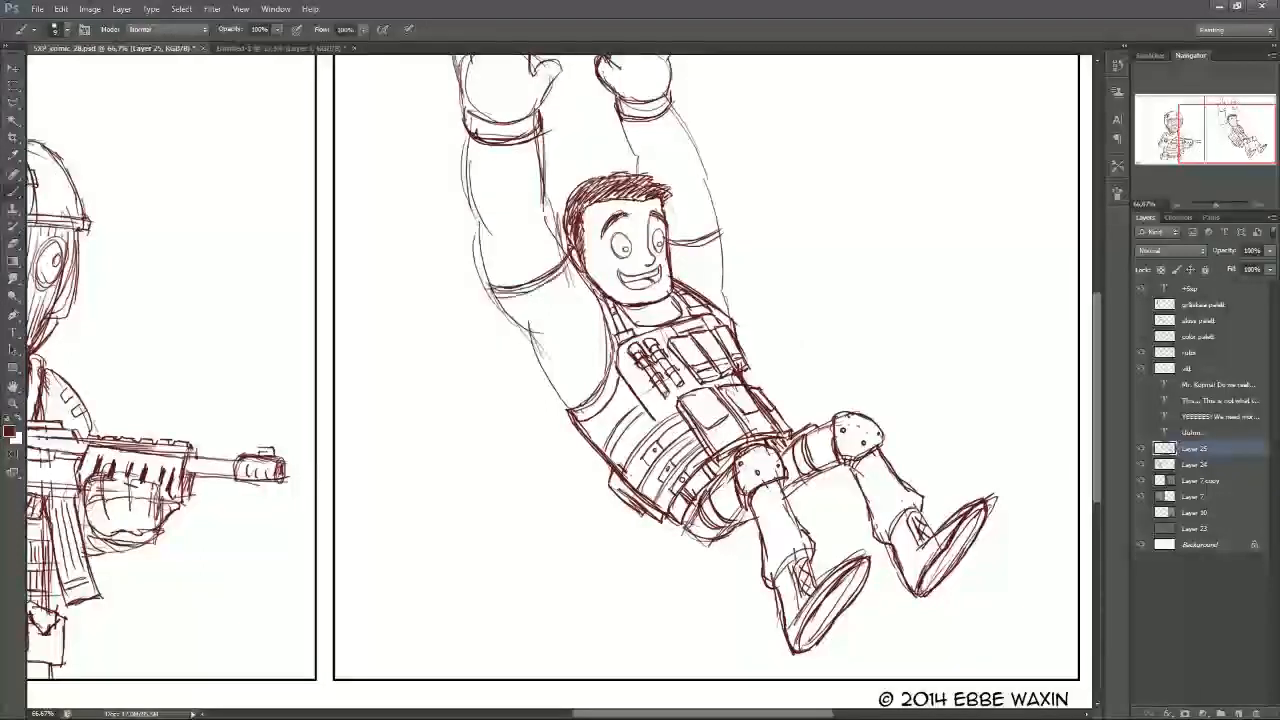
drag(628, 306, 656, 308)
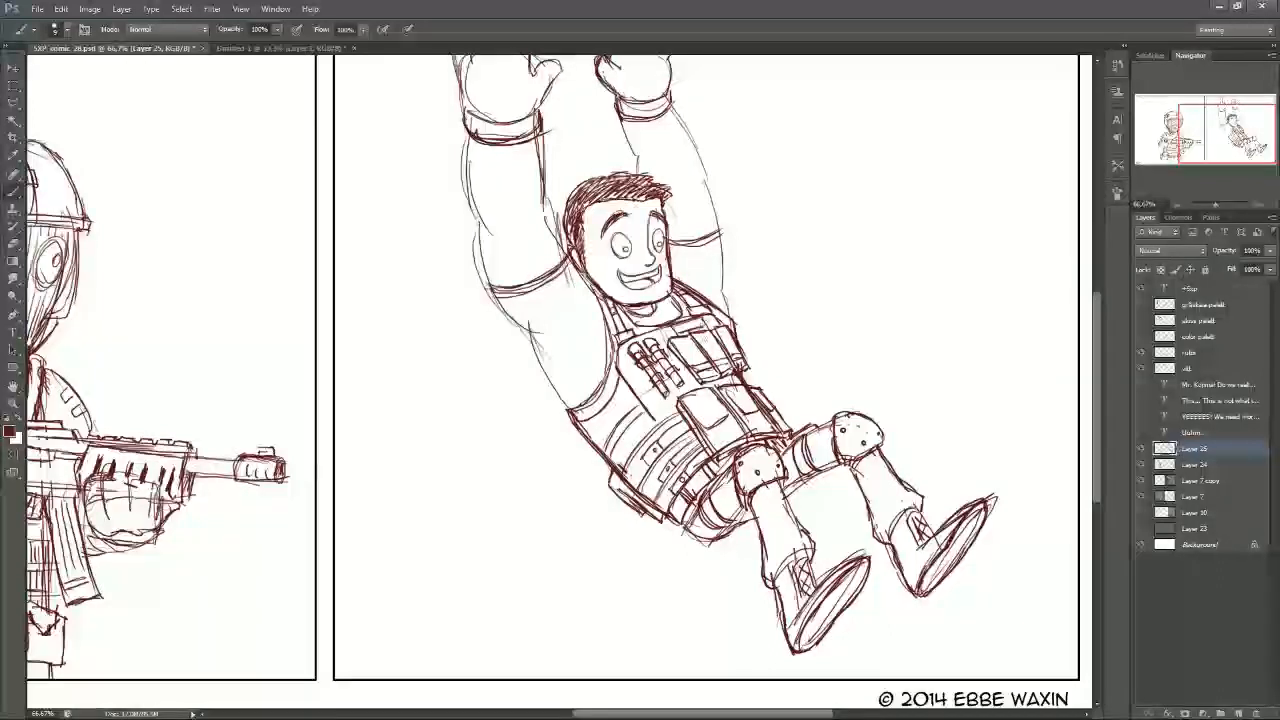
drag(668, 240, 721, 232)
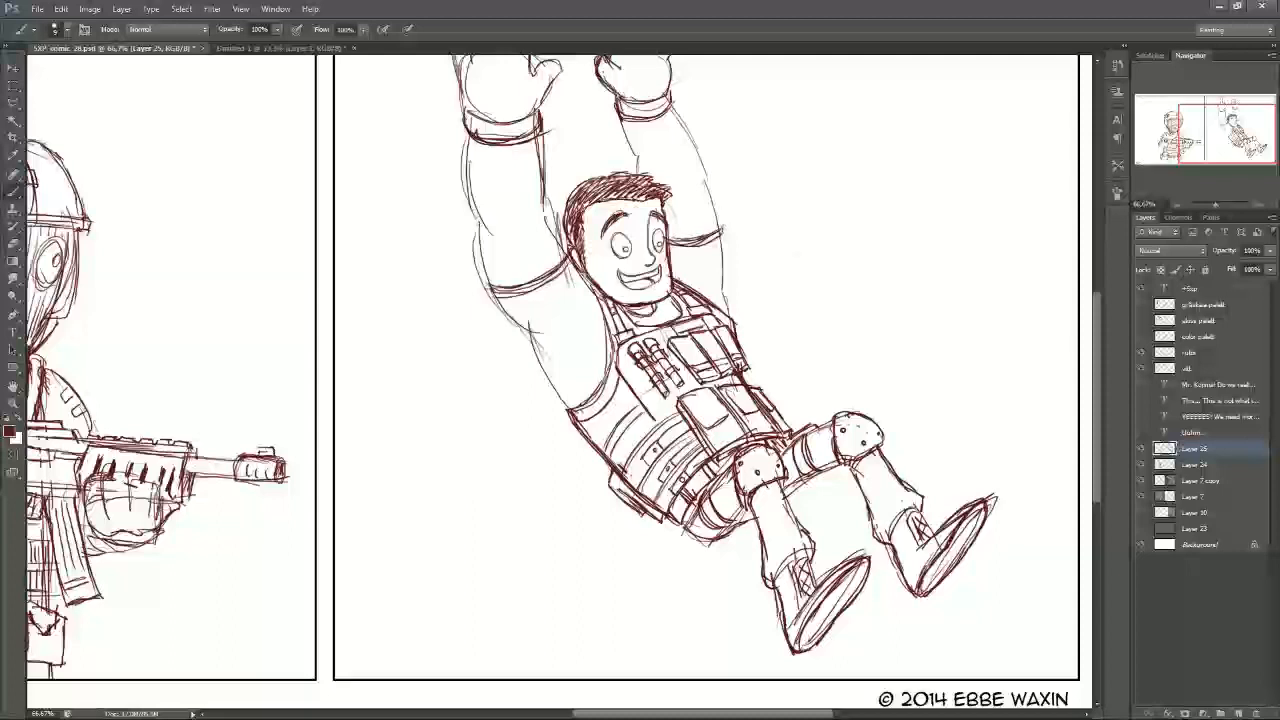
Step: Darken the cuff outlines of both raised gloves with the brush
scroll(1069, 200, up, 2)
scroll(1069, 200, up, 1)
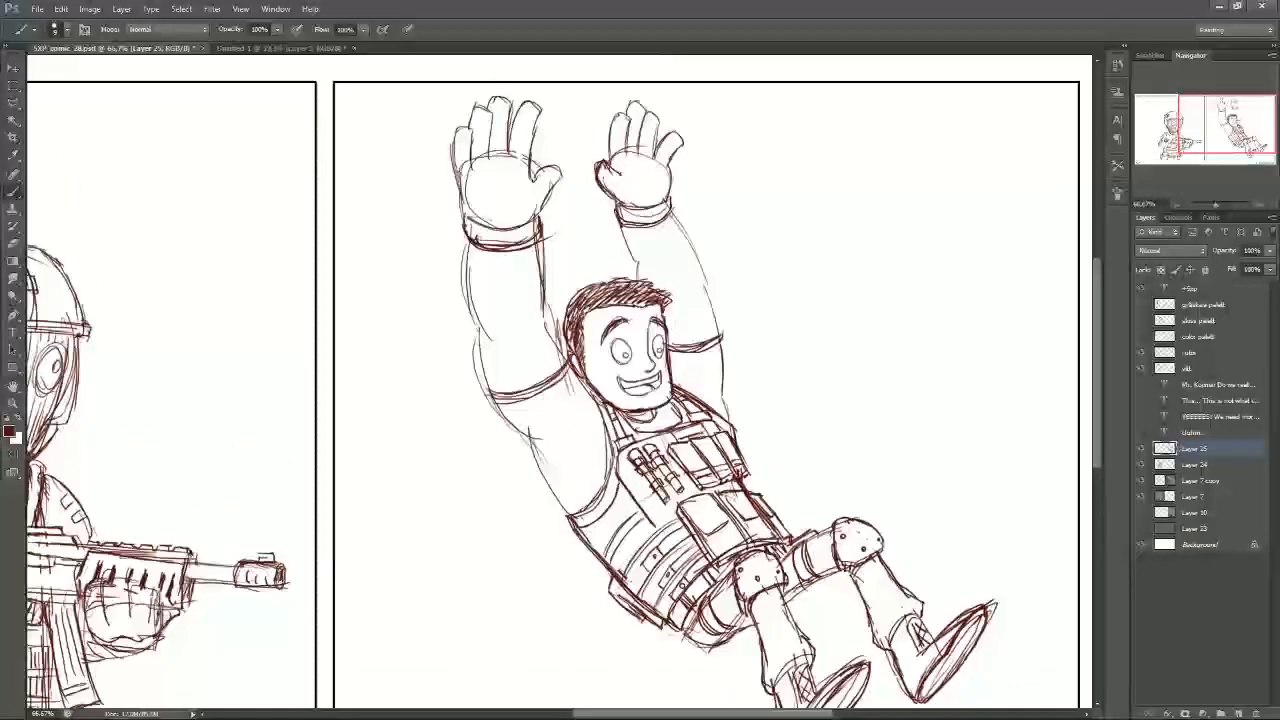
mouse_move(464, 221)
mouse_down()
mouse_move(468, 246)
mouse_move(504, 248)
mouse_up()
drag(541, 213, 541, 230)
mouse_move(613, 199)
mouse_down()
mouse_move(618, 227)
mouse_move(670, 216)
mouse_up()
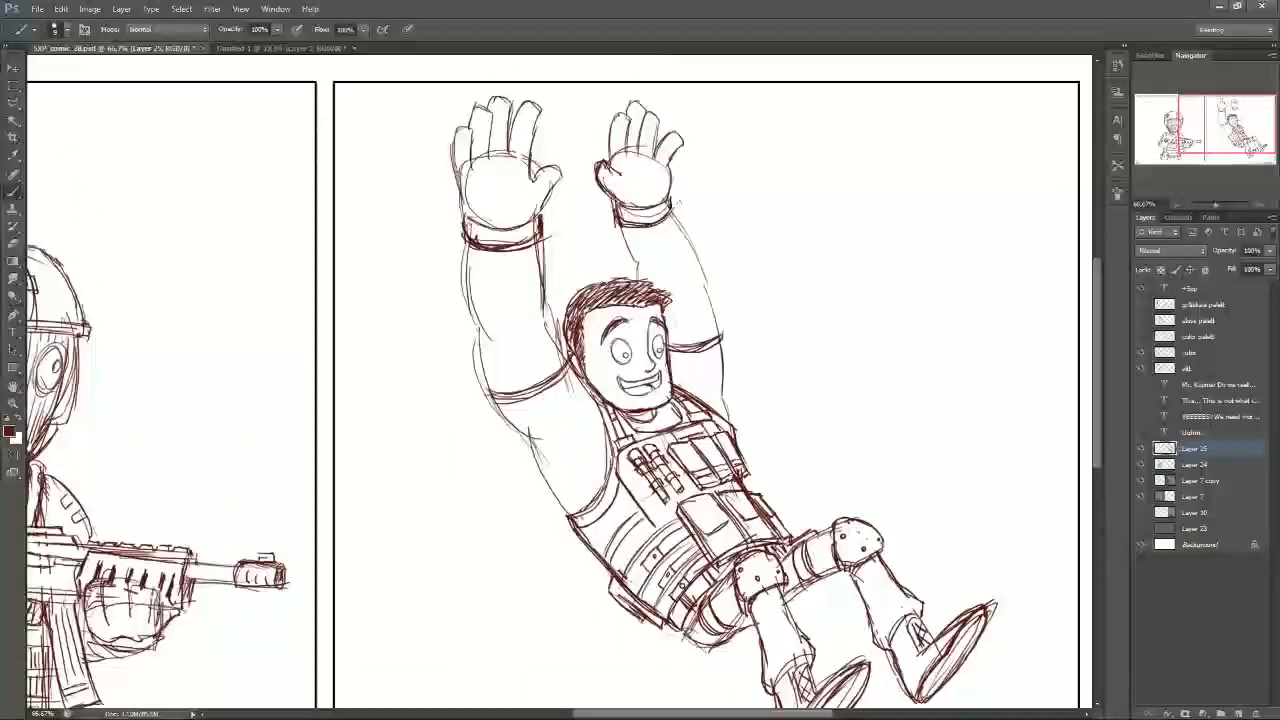
Step: Add a new layer above Layer 24 and draw a long diagonal slope behind the man with a short flat ledge at its upper end
drag(1223, 115, 1223, 123)
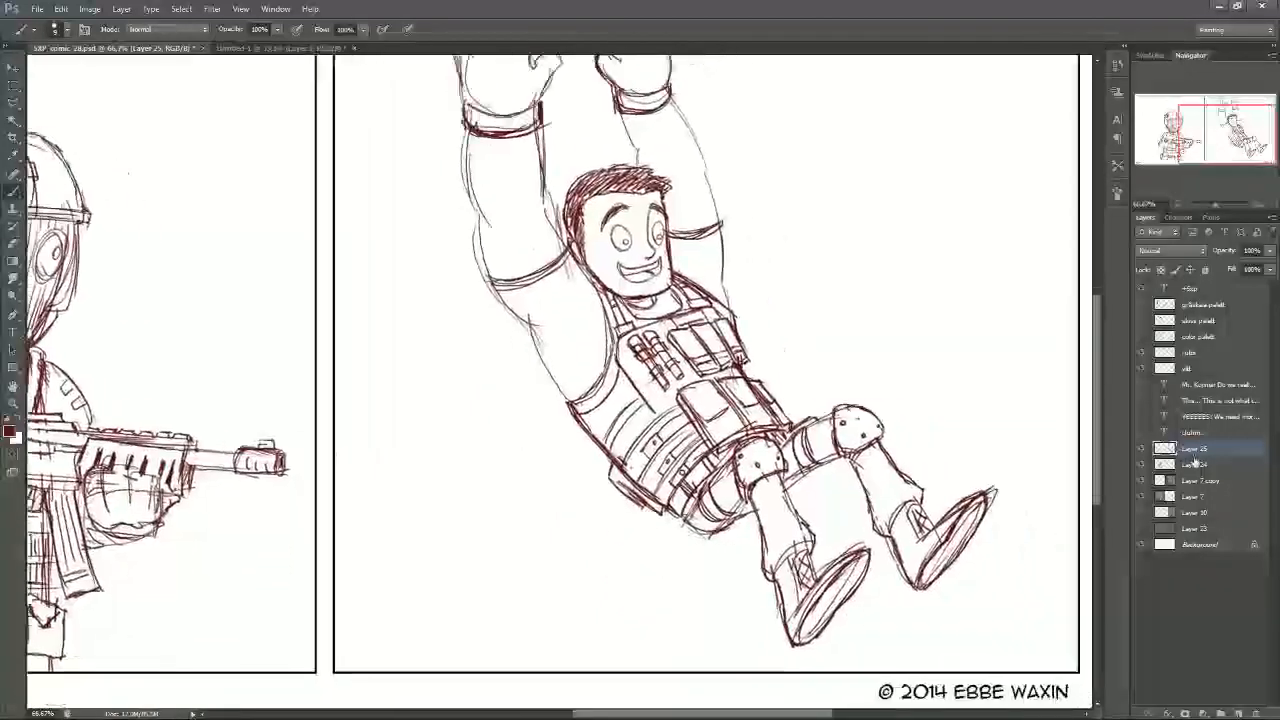
click(1195, 464)
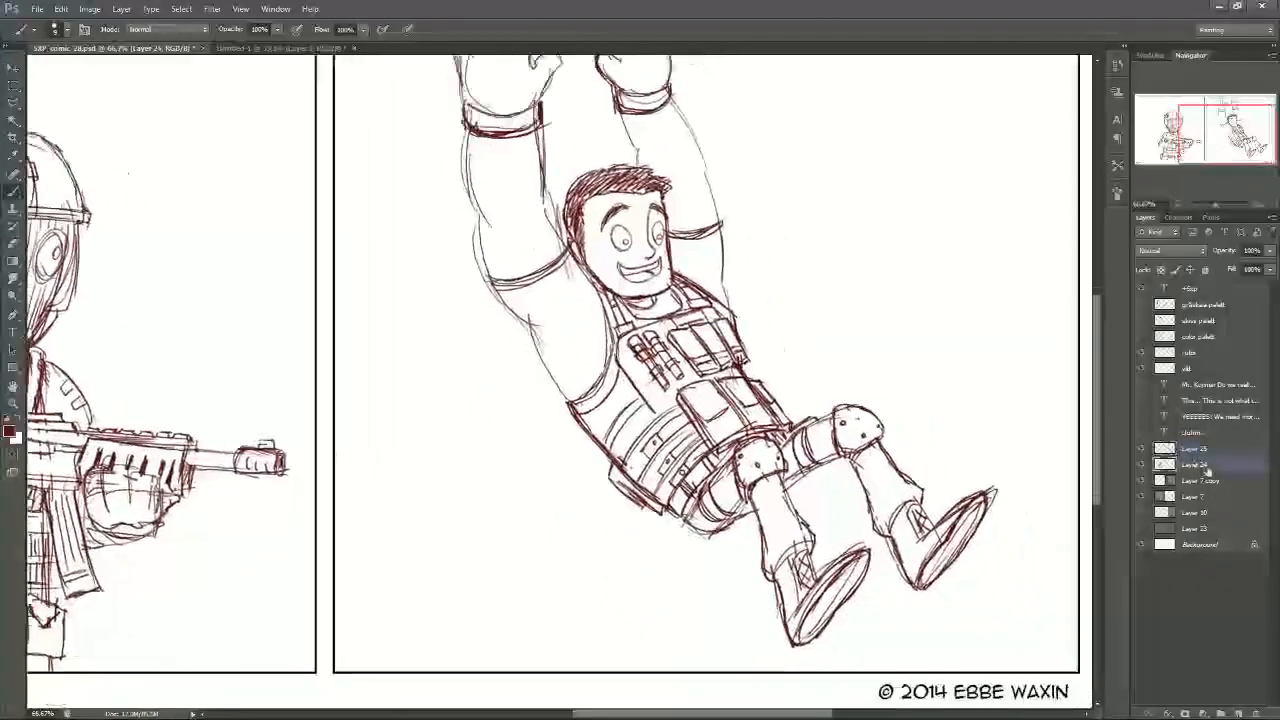
click(1240, 712)
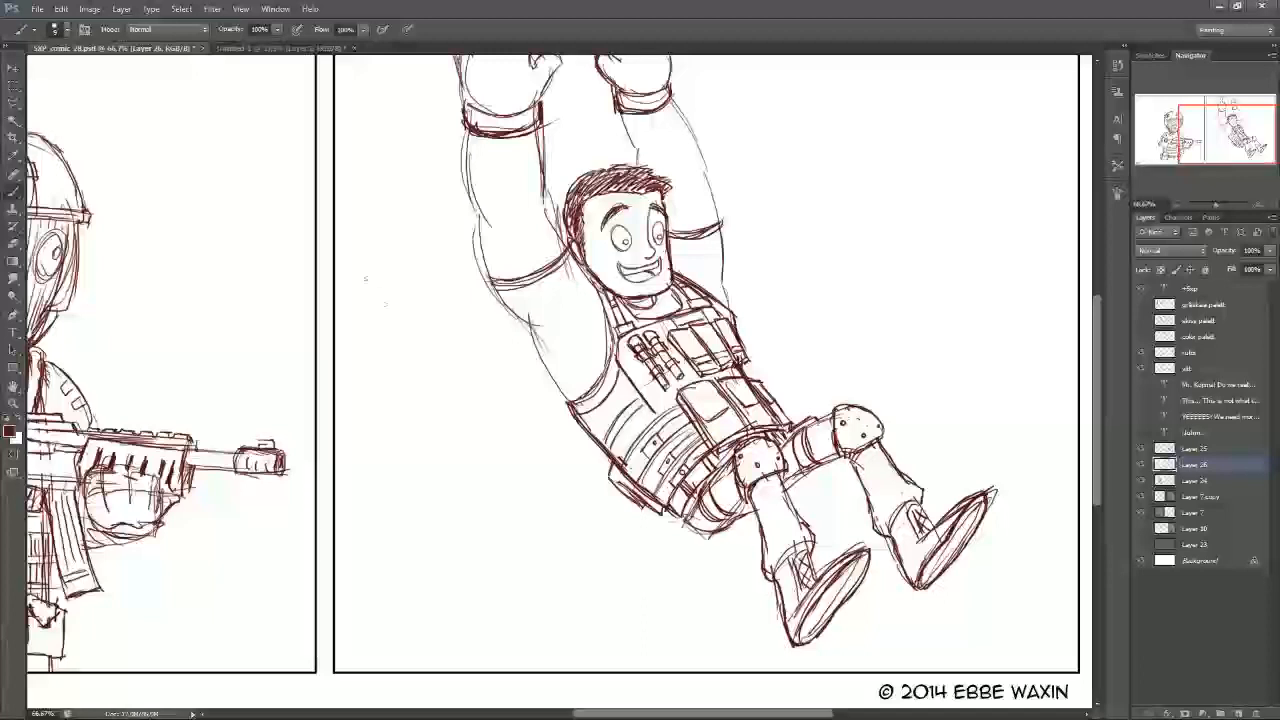
drag(386, 275, 752, 670)
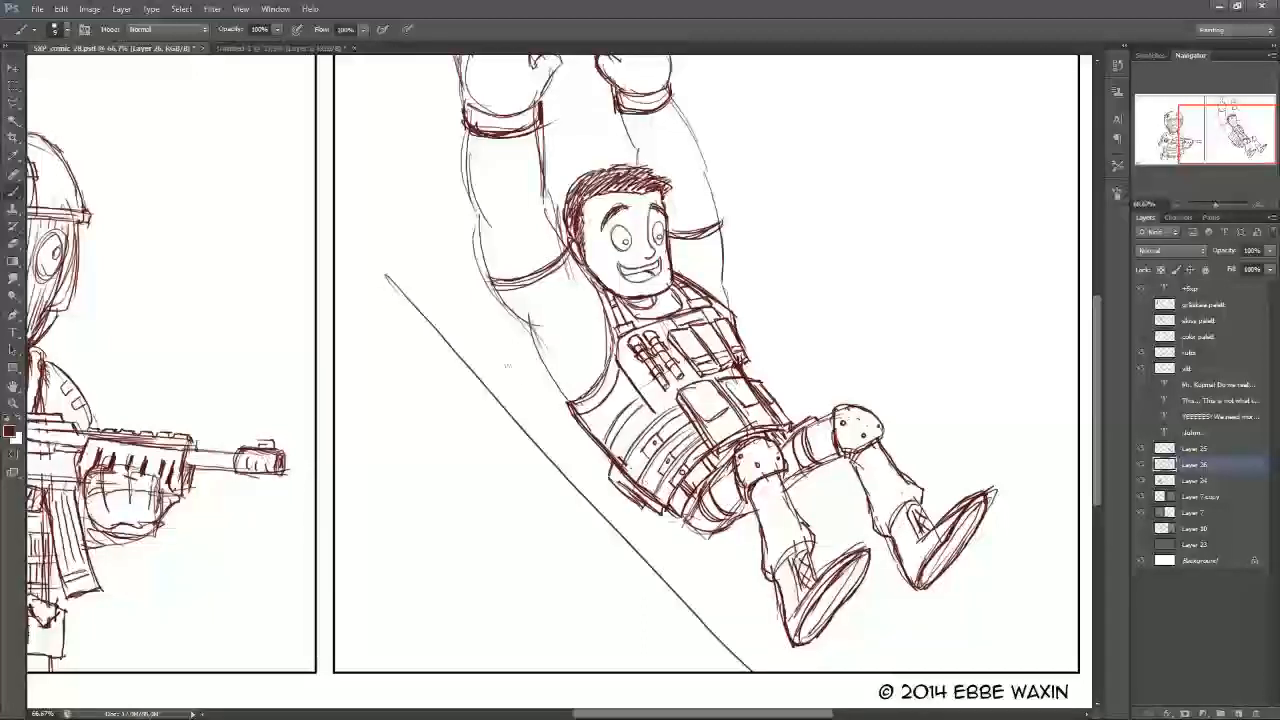
drag(371, 258, 655, 560)
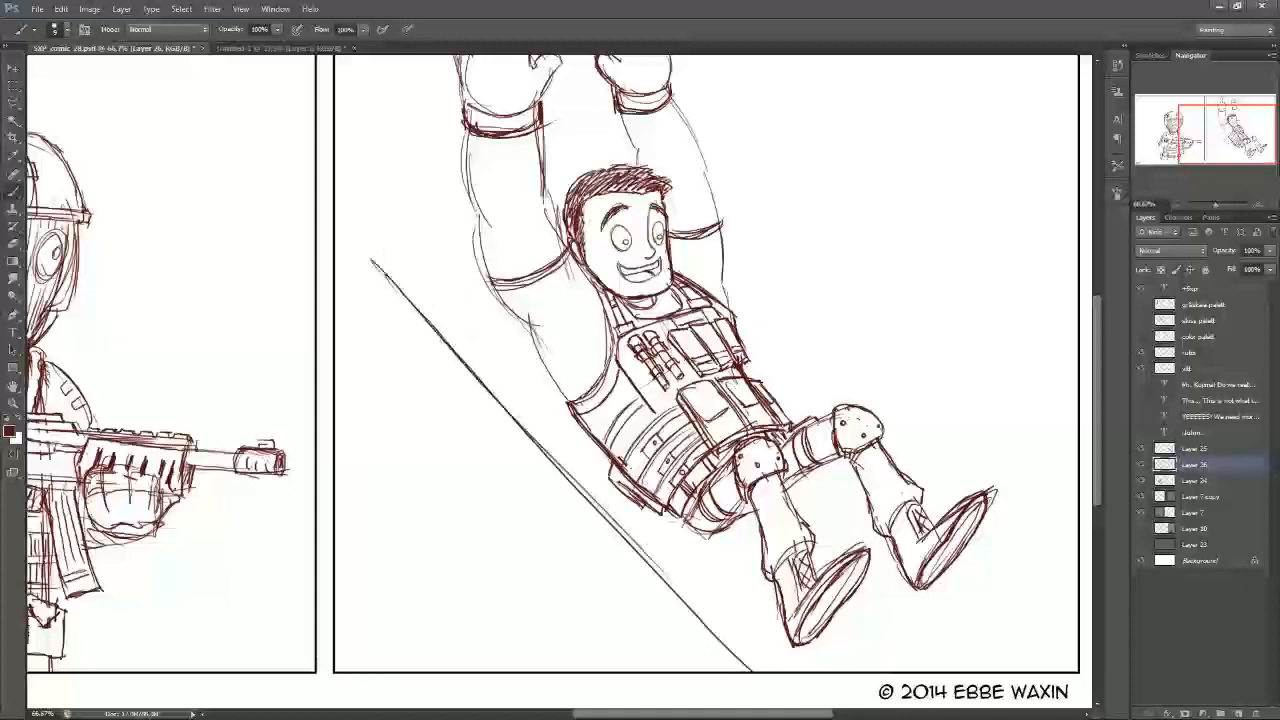
drag(372, 261, 336, 261)
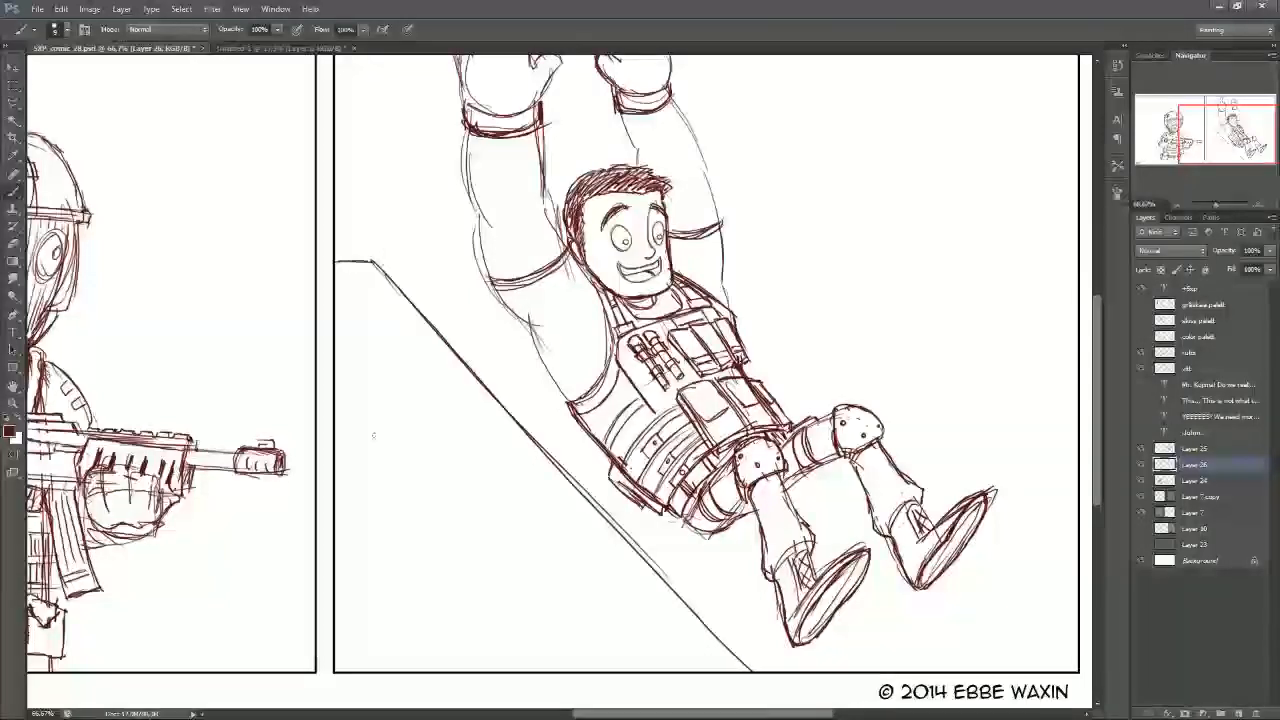
Step: Draw the slide's lower edge as a double diagonal, plus its far edge behind the legs curving into a flat run-out
mouse_move(356, 401)
mouse_down()
mouse_move(336, 401)
mouse_move(592, 670)
mouse_up()
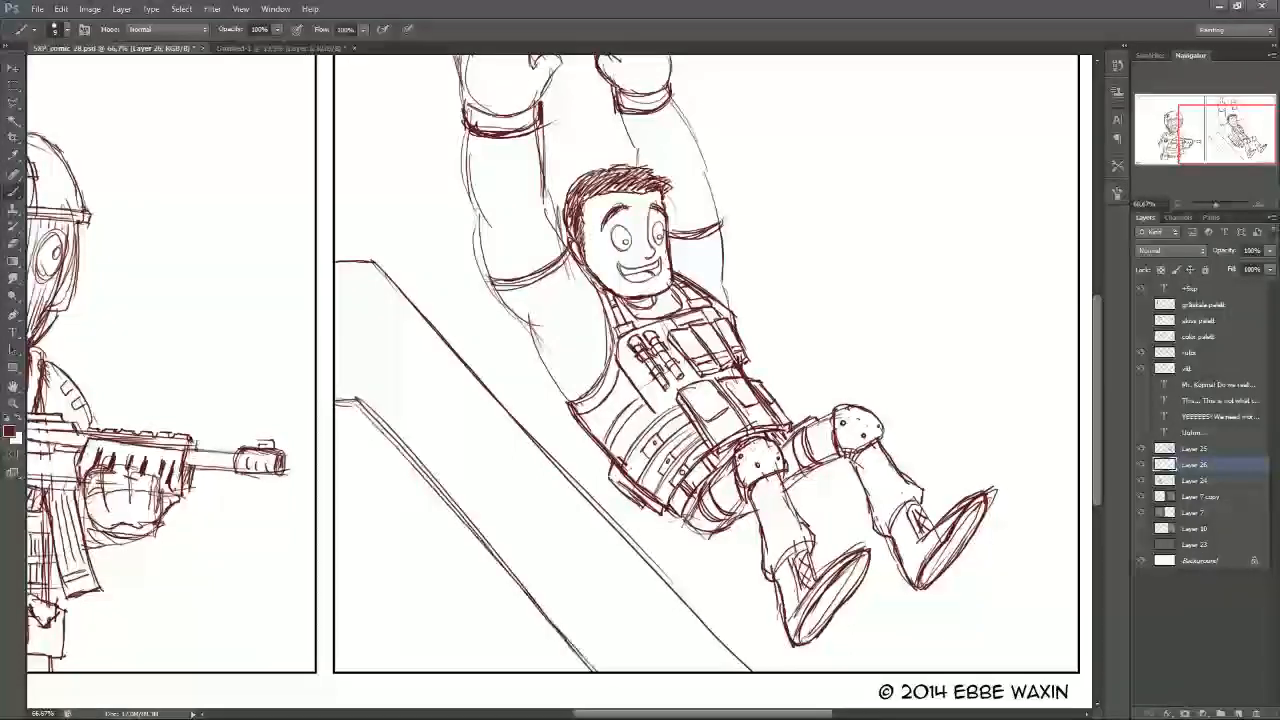
mouse_move(784, 486)
mouse_down()
mouse_move(850, 556)
mouse_move(830, 535)
mouse_move(850, 553)
mouse_move(840, 528)
mouse_up()
mouse_move(866, 572)
mouse_down()
mouse_move(918, 630)
mouse_move(942, 634)
mouse_up()
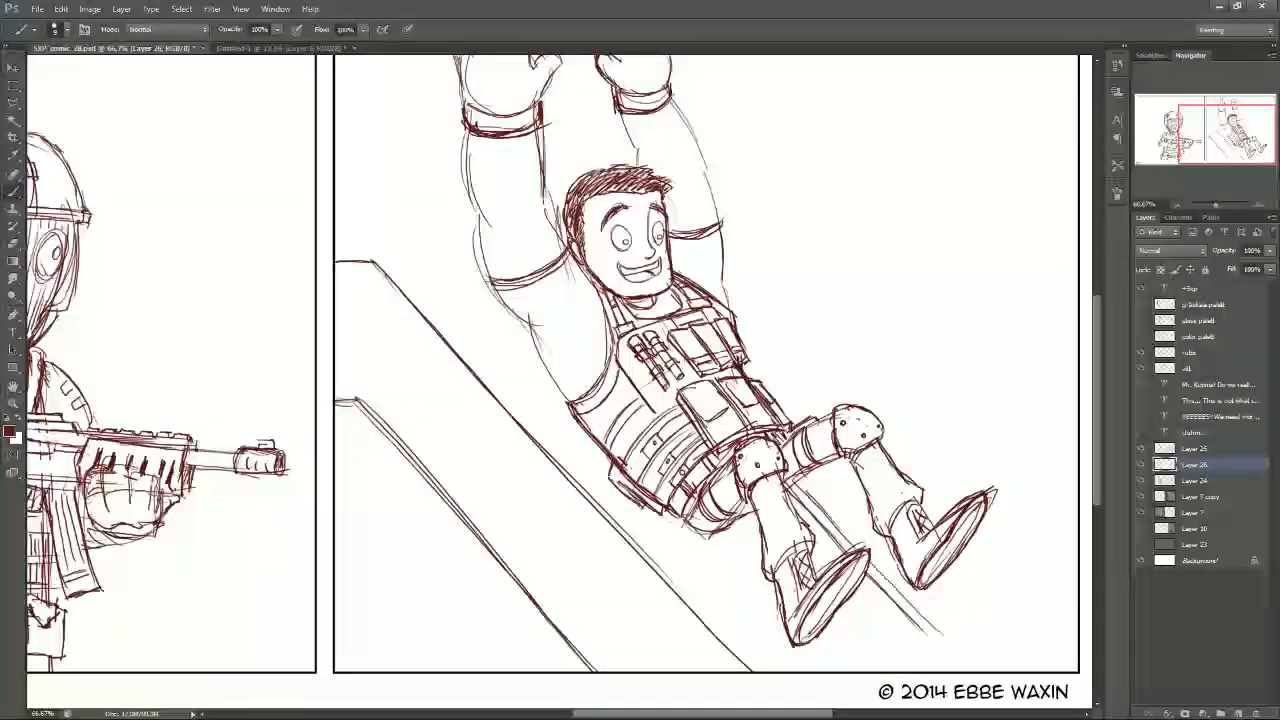
mouse_move(846, 670)
mouse_down()
mouse_move(956, 660)
mouse_move(925, 639)
mouse_move(1003, 658)
mouse_up()
drag(948, 638, 1062, 645)
drag(982, 659, 1076, 645)
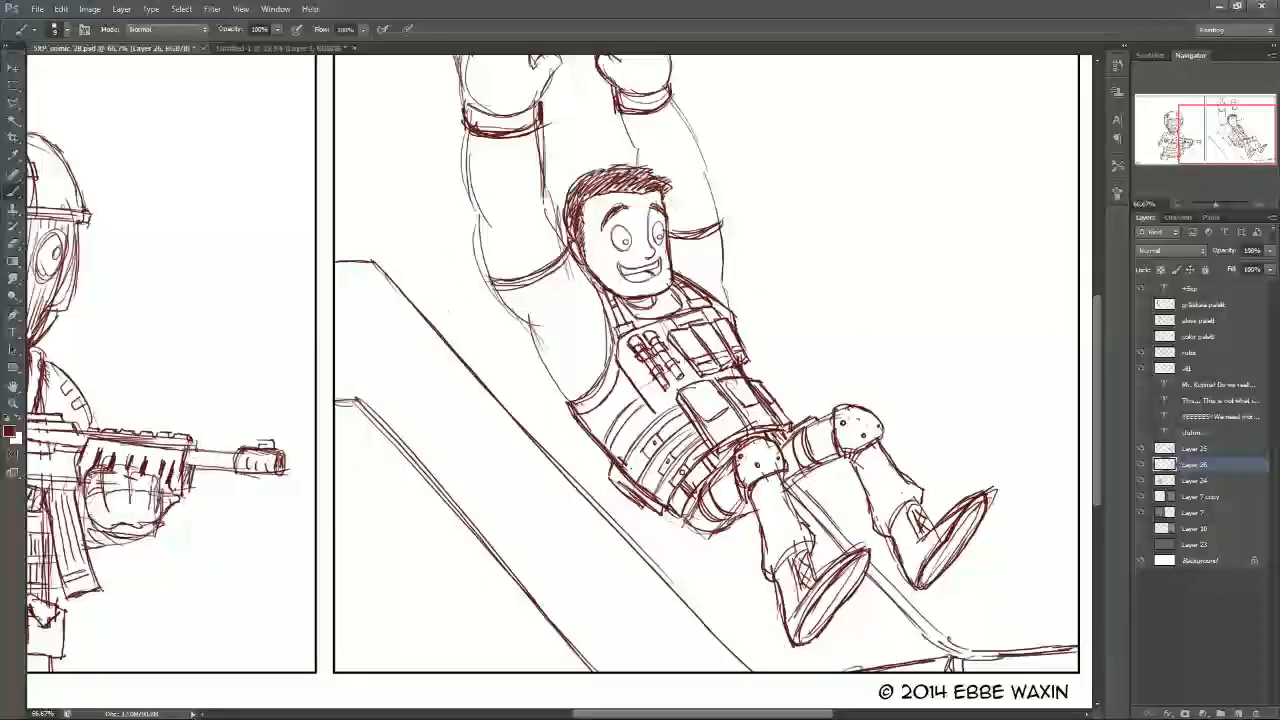
Step: Draw two horizontal lines across the slide's upper end behind the raised arm and a short diagonal edge line below the near boot
drag(426, 317, 512, 319)
drag(384, 267, 476, 270)
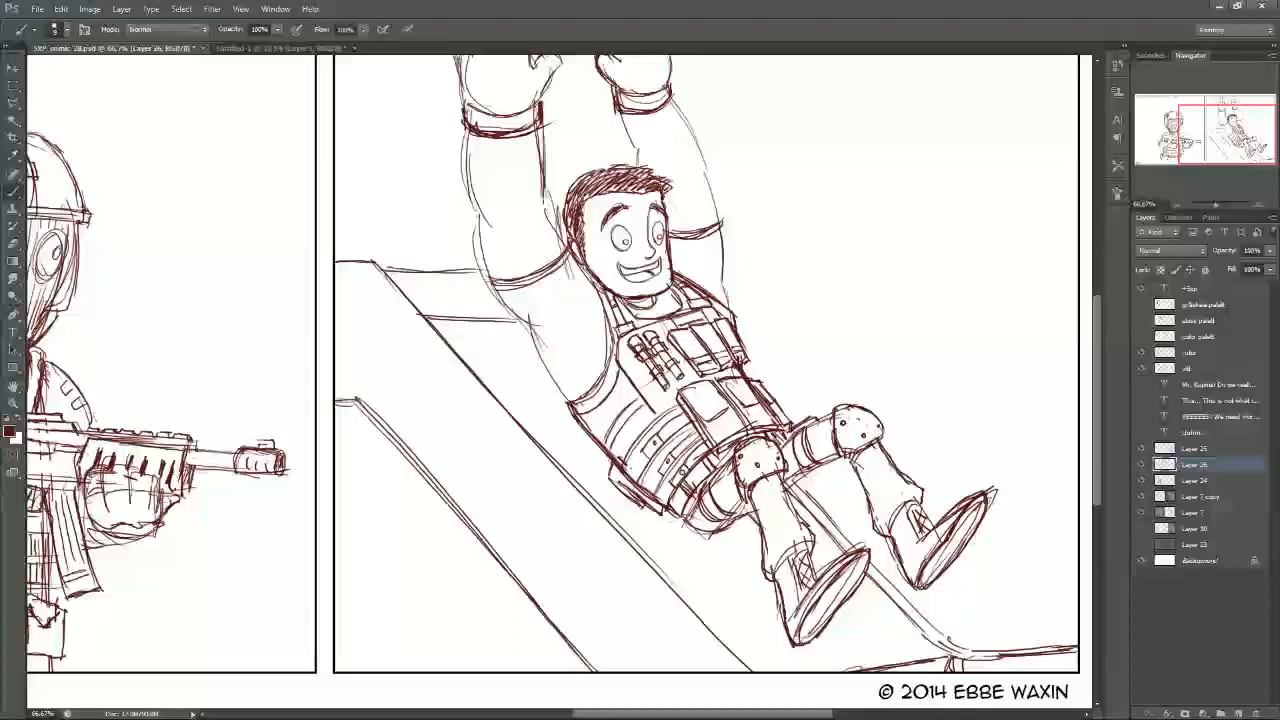
drag(840, 608, 891, 662)
drag(842, 606, 894, 662)
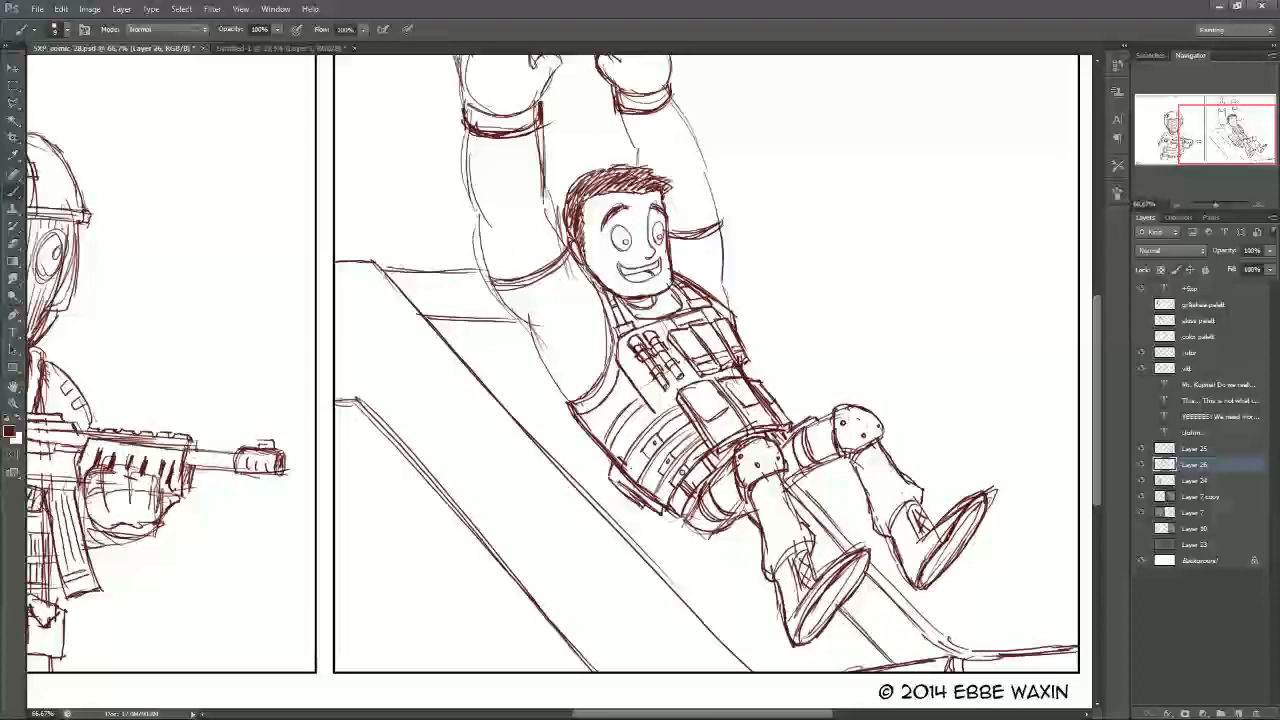
drag(388, 270, 488, 266)
mouse_move(1170, 153)
mouse_down()
mouse_move(1164, 132)
mouse_move(1212, 134)
mouse_up()
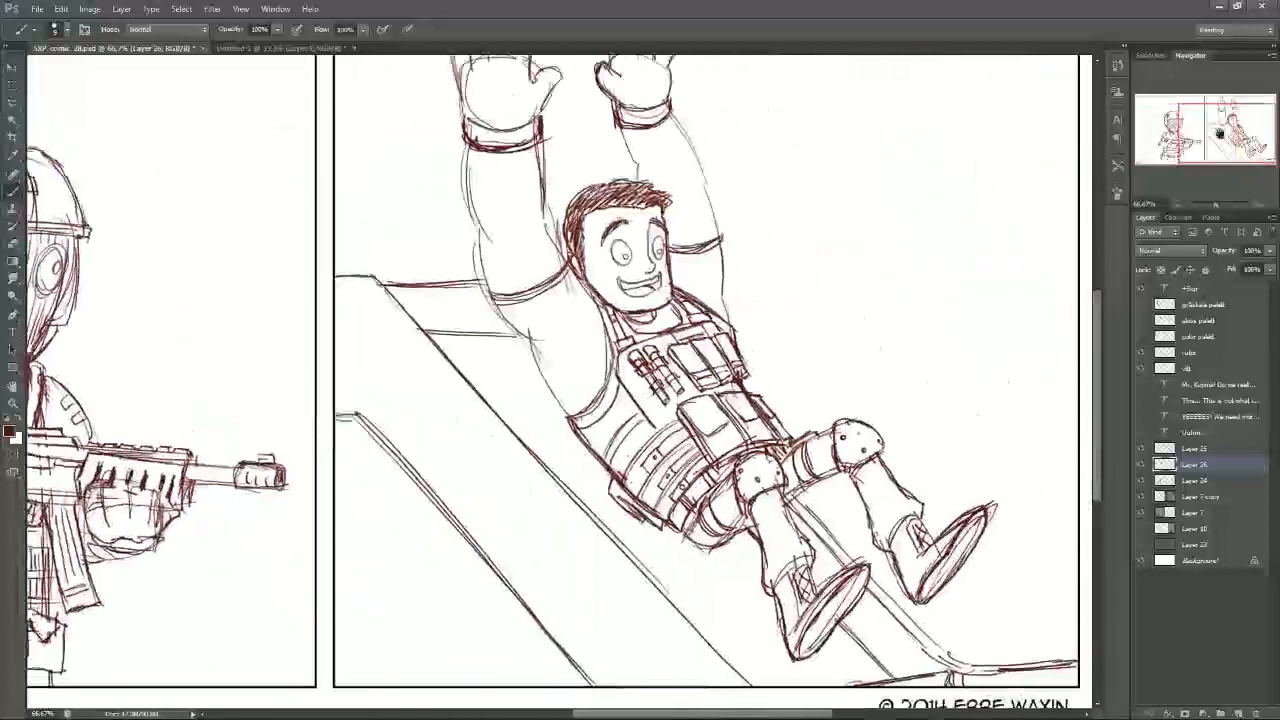
drag(1212, 134, 1222, 141)
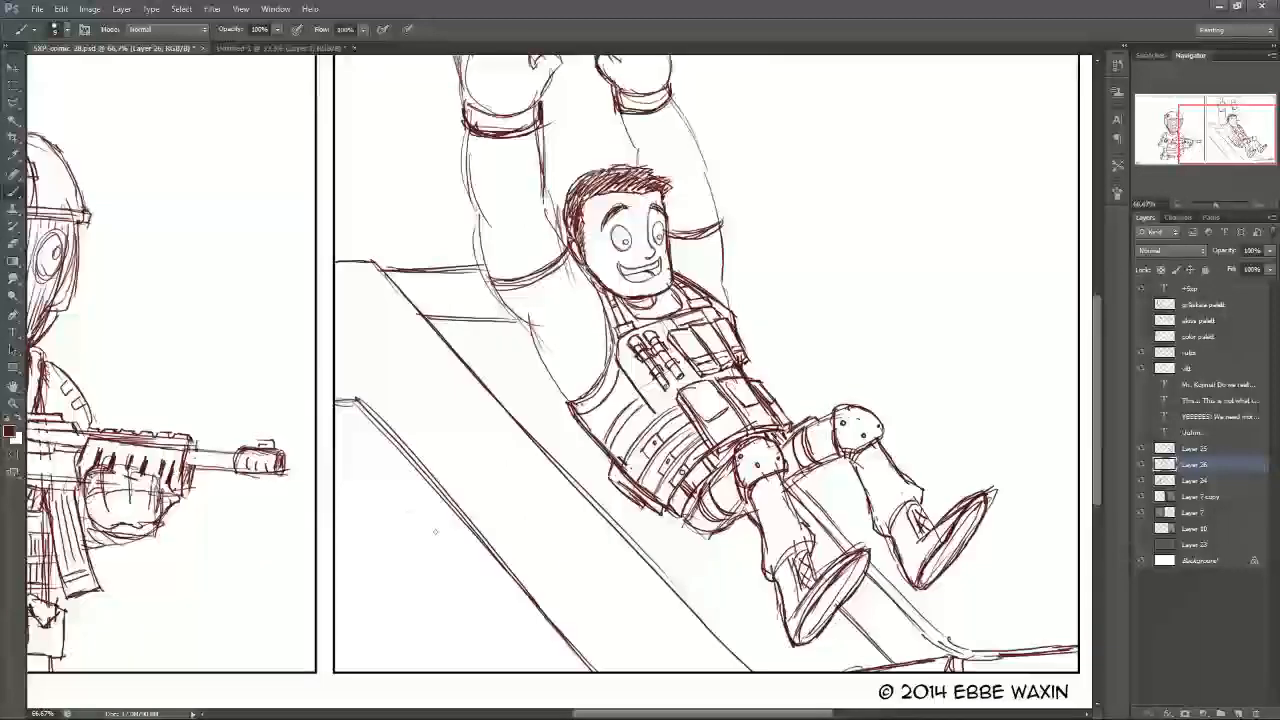
Step: Draw a vertical support post as two parallel lines beneath the slide, removing a stray circular scribble
drag(466, 524, 468, 676)
drag(490, 552, 491, 672)
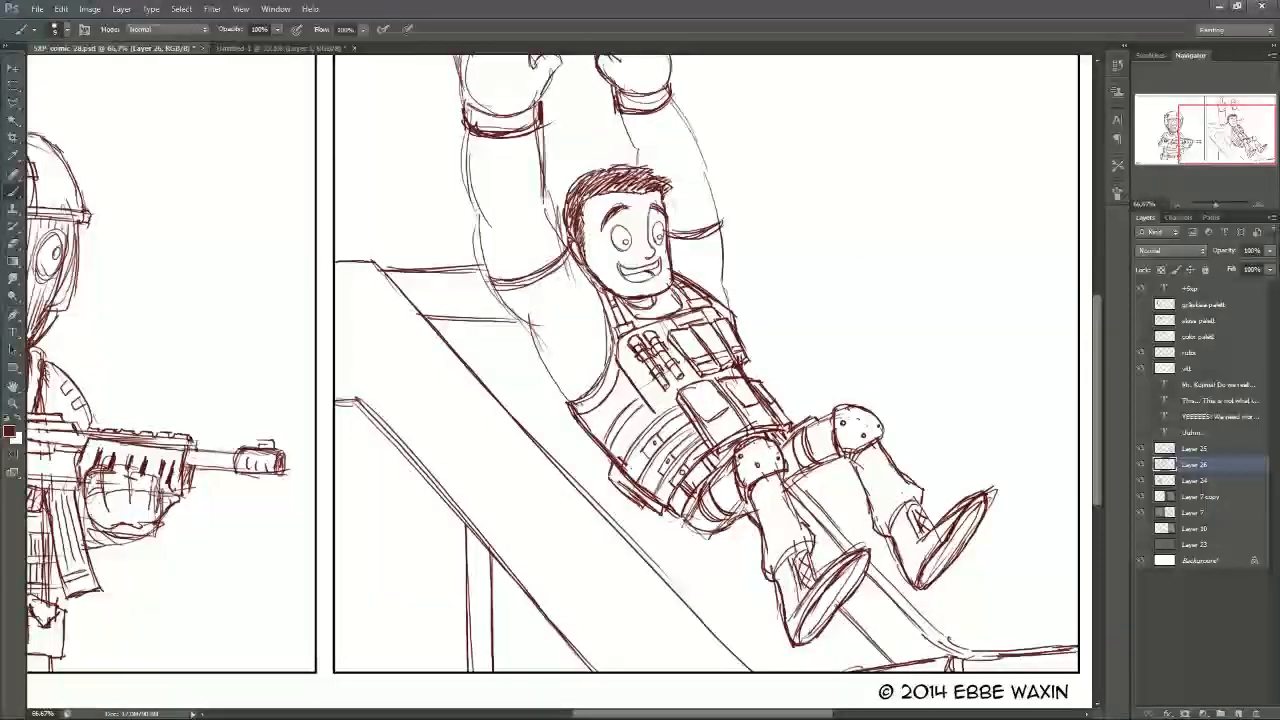
mouse_move(295, 617)
mouse_down()
mouse_move(205, 521)
mouse_move(316, 468)
mouse_move(230, 592)
mouse_move(274, 538)
mouse_up()
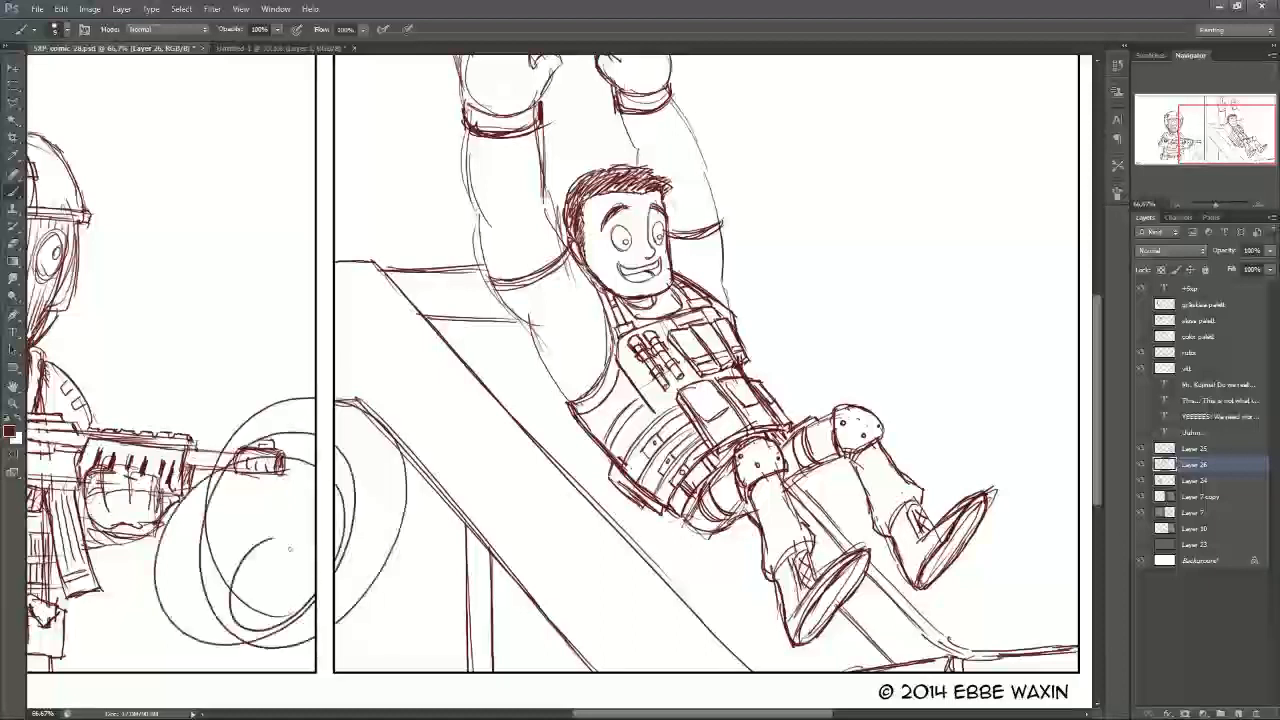
key(ctrl+z)
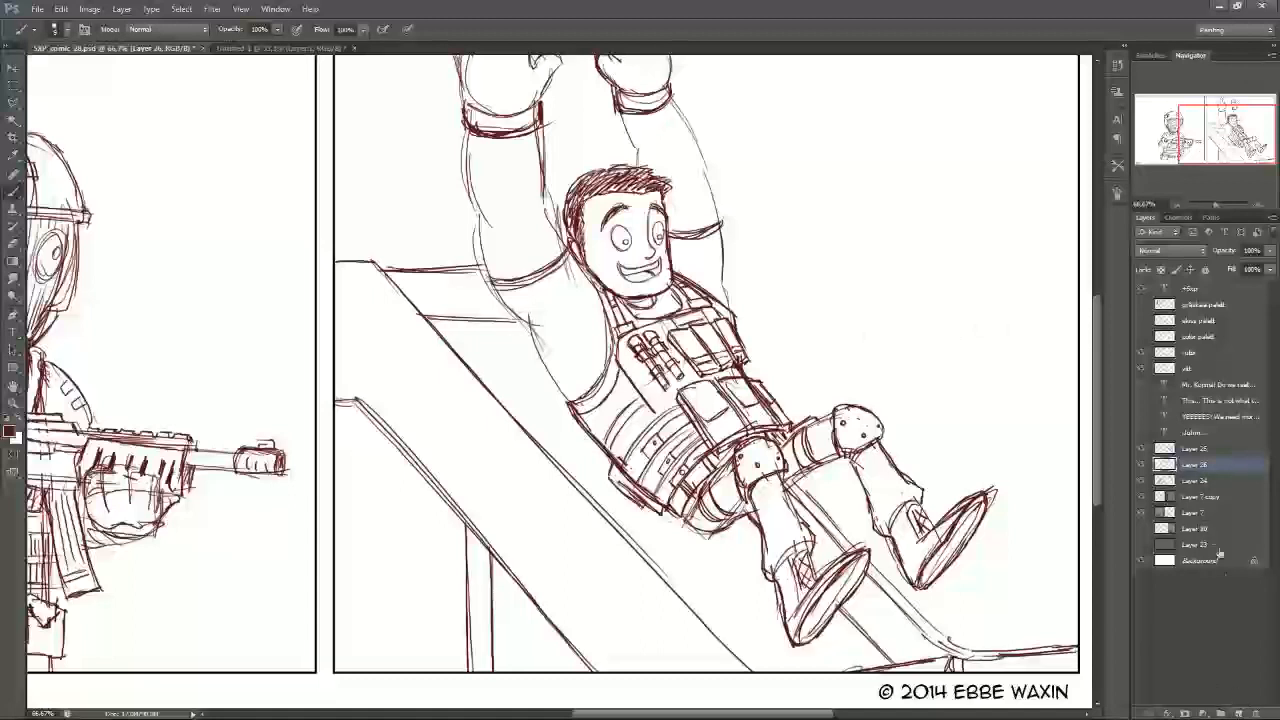
Step: Toggle the visibility of Layer 26 to check its contents and add a new layer directly beneath it
click(1141, 464)
click(1141, 464)
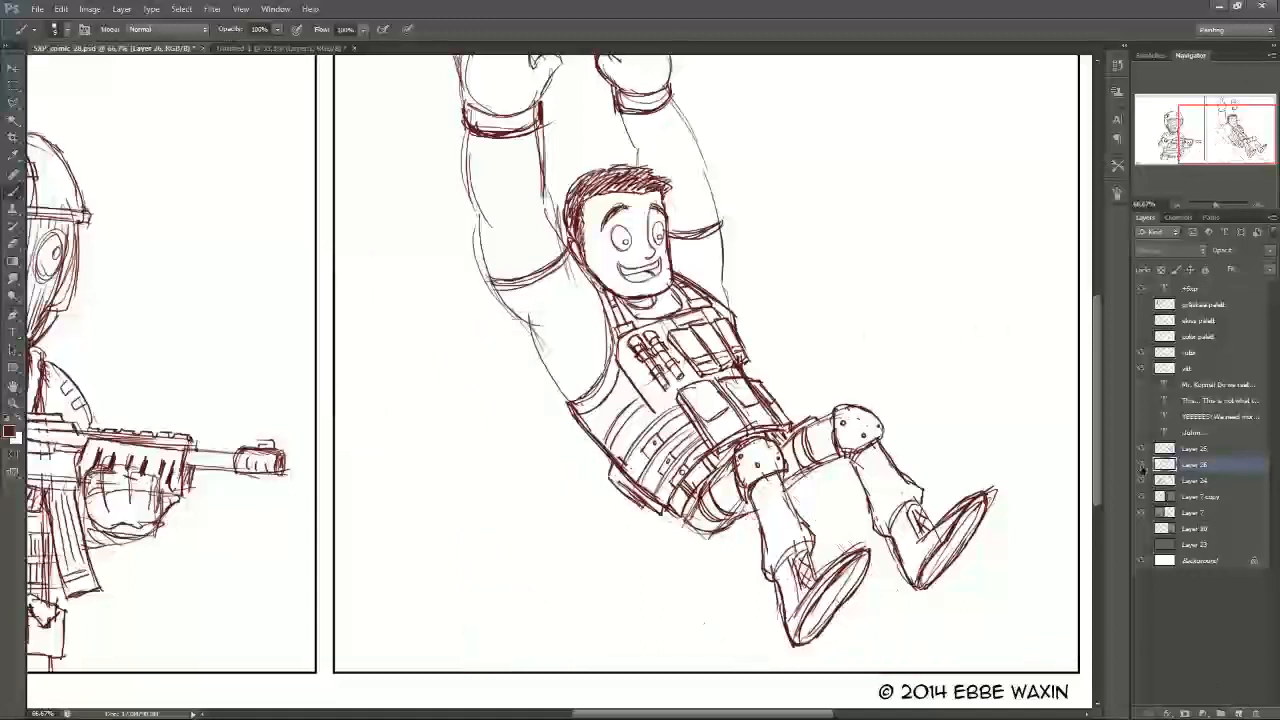
click(1239, 713)
drag(1200, 466, 1204, 490)
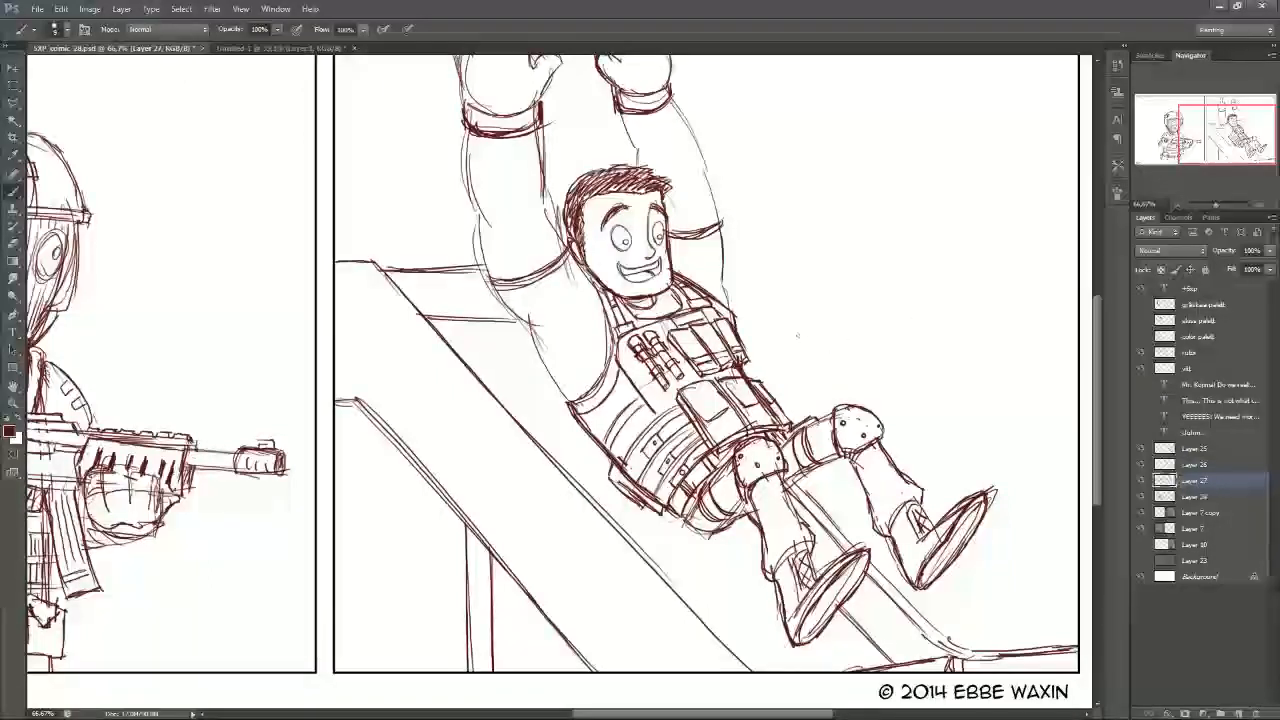
Step: Draw a horizontal top rail behind the man's waist and legs, with a double-lined vertical post passing behind the far knee
mouse_move(765, 348)
mouse_down()
mouse_move(882, 351)
mouse_move(925, 369)
mouse_move(910, 363)
mouse_move(1006, 363)
mouse_up()
drag(842, 352, 842, 536)
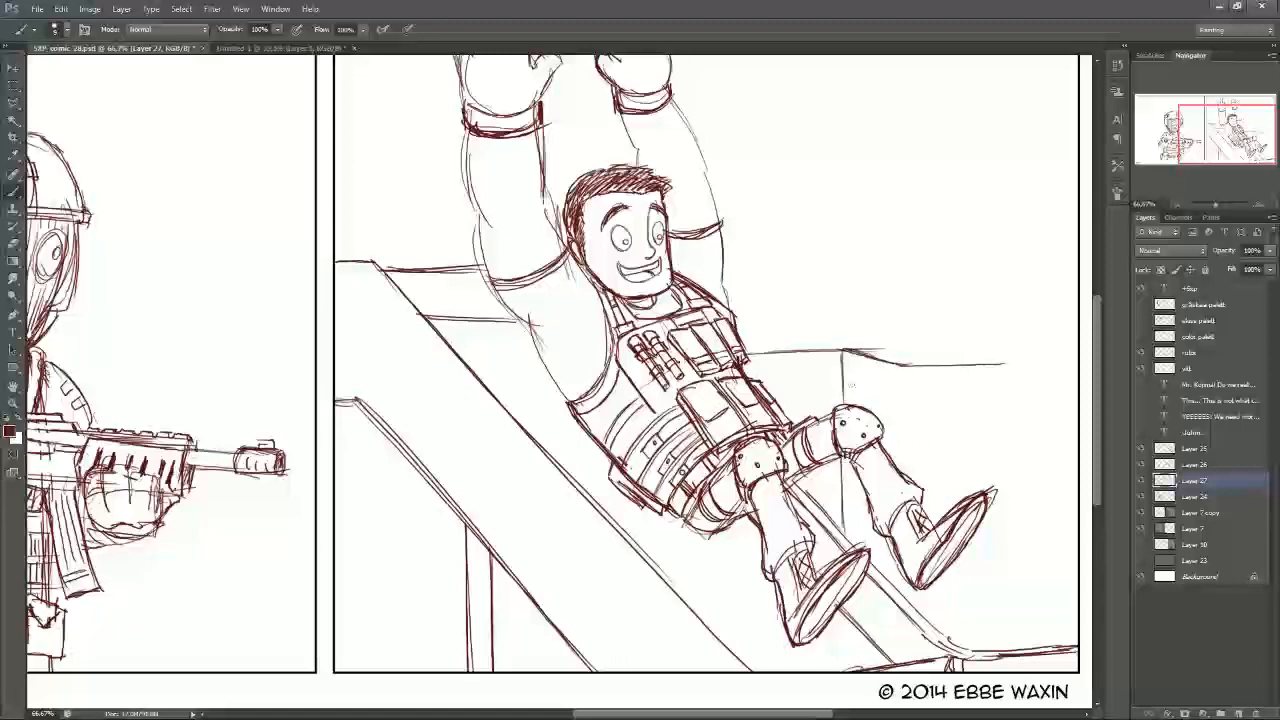
mouse_move(836, 352)
mouse_down()
mouse_move(838, 420)
mouse_move(834, 392)
mouse_up()
drag(840, 448, 850, 540)
drag(836, 448, 835, 520)
mouse_move(776, 362)
mouse_down()
mouse_move(745, 362)
mouse_move(808, 364)
mouse_up()
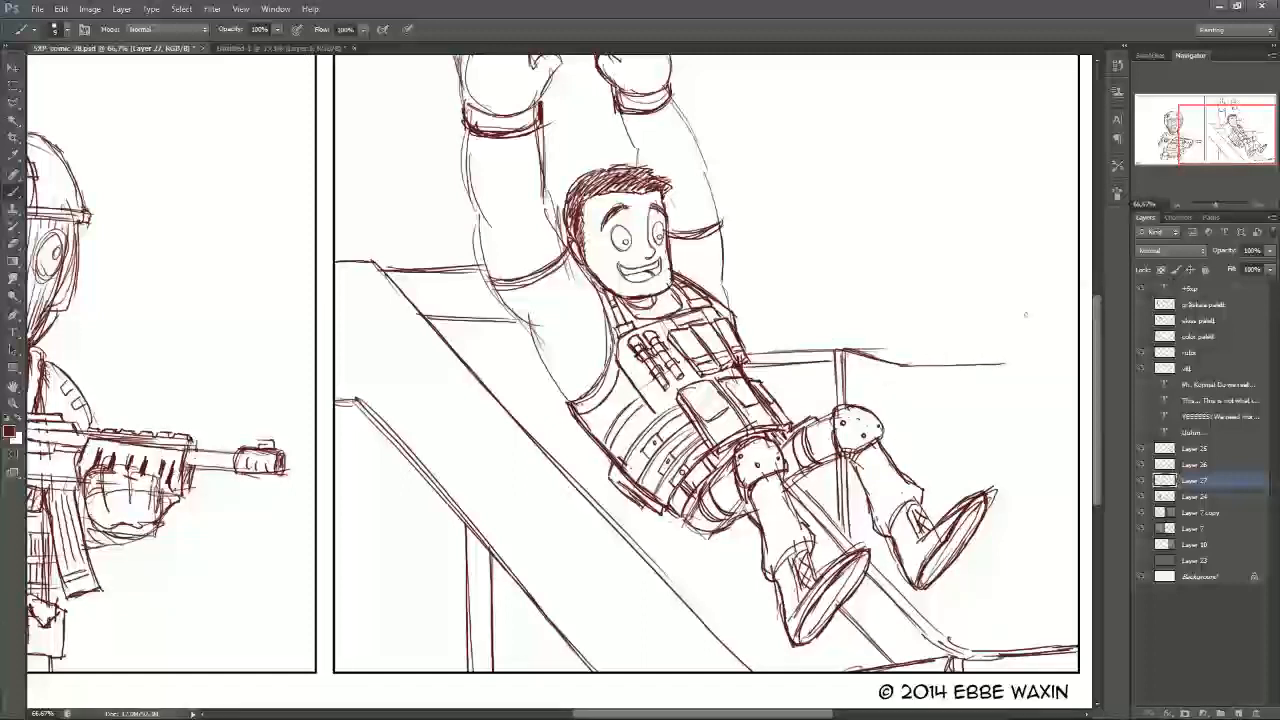
Step: Draw an angled rail to a second double-lined post behind the far boot and double the top rail beyond it
mouse_move(845, 360)
mouse_down()
mouse_move(900, 375)
mouse_move(901, 440)
mouse_up()
drag(900, 372, 901, 462)
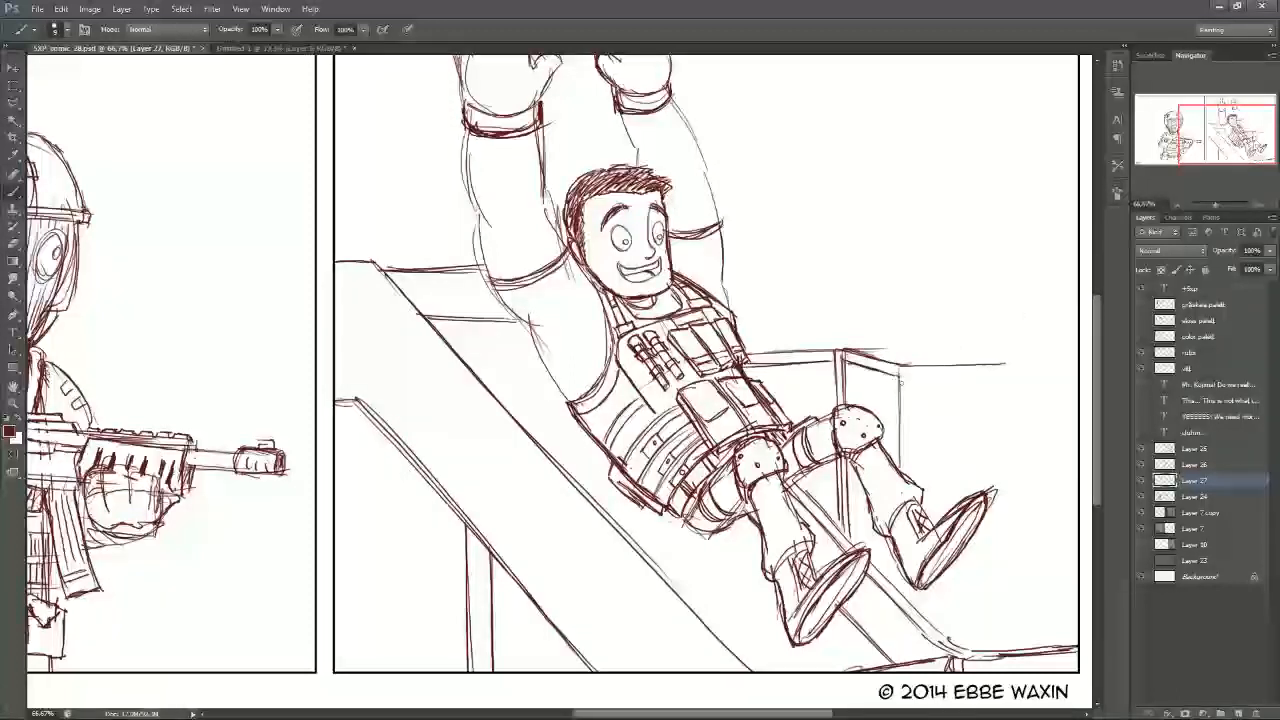
drag(905, 369, 908, 470)
drag(900, 556, 911, 603)
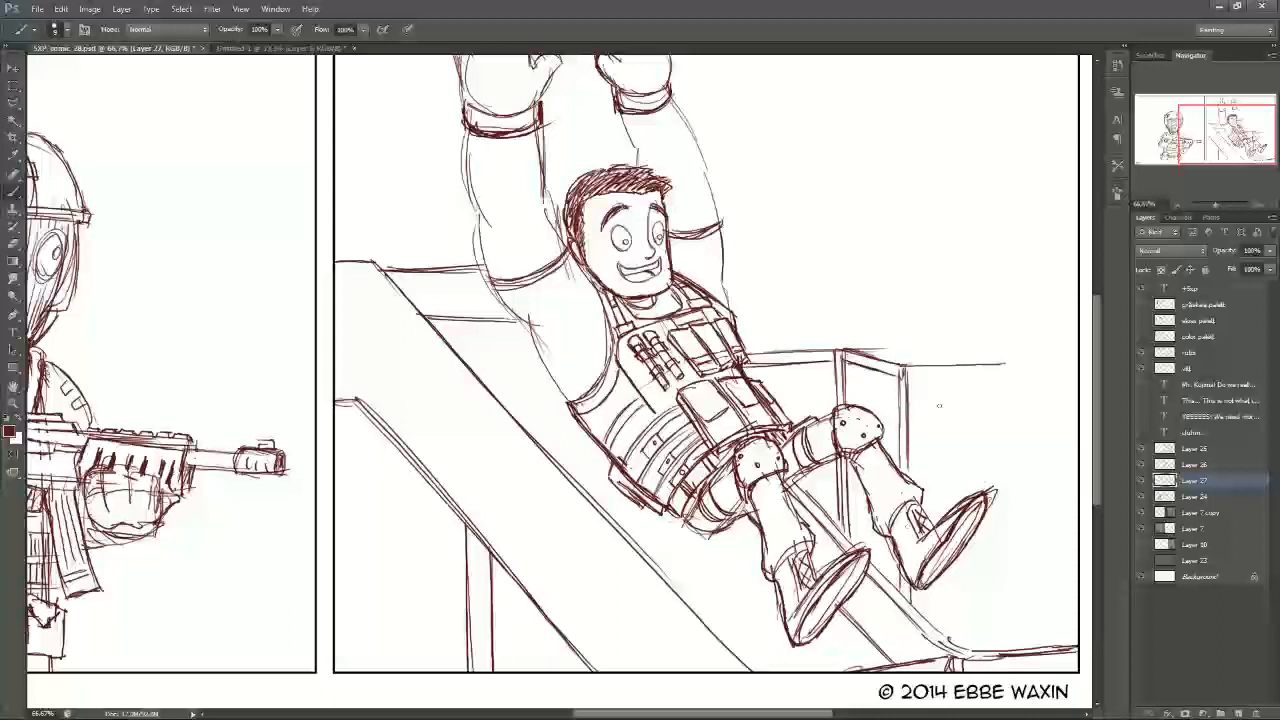
drag(904, 374, 994, 376)
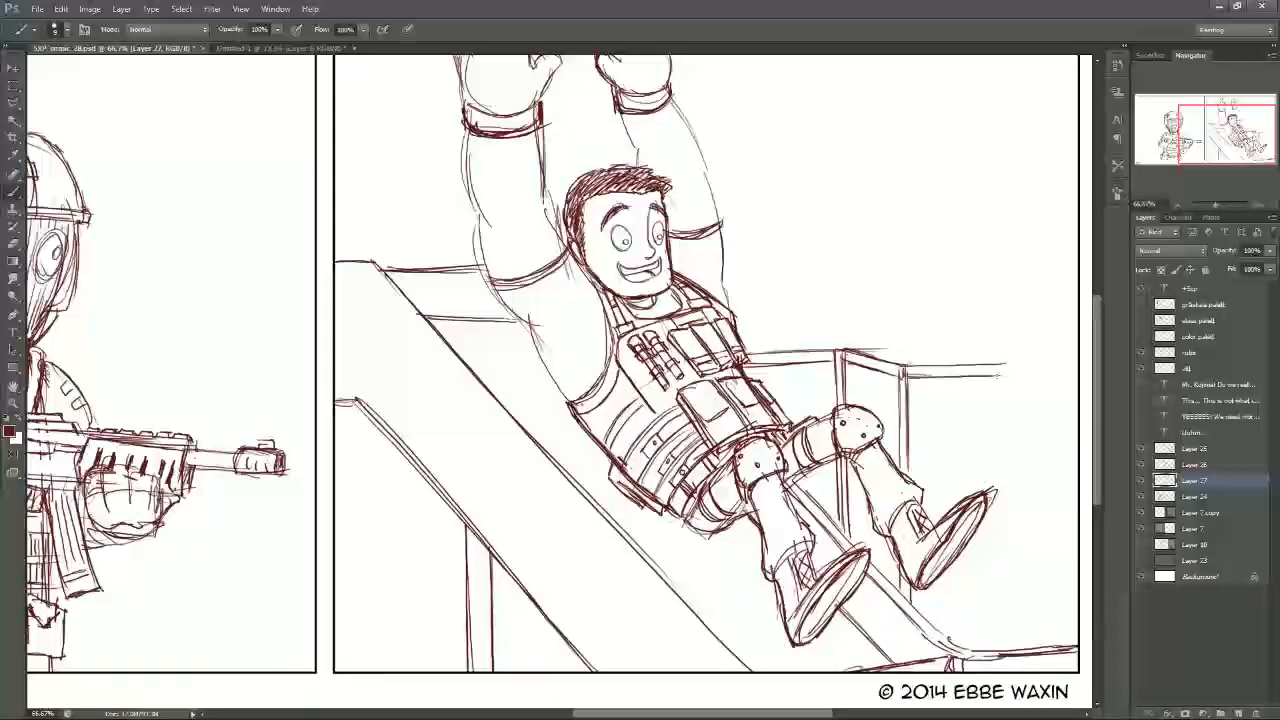
Step: Draw the frame's outermost vertical post as a double line from the top rail down to the slide's run-out
drag(1000, 384, 1001, 464)
drag(1000, 378, 1002, 538)
drag(1001, 408, 1005, 634)
drag(1008, 364, 1010, 510)
drag(1009, 444, 1011, 540)
drag(1010, 476, 1012, 604)
mouse_move(1012, 546)
mouse_down()
mouse_move(1020, 650)
mouse_move(1004, 640)
mouse_up()
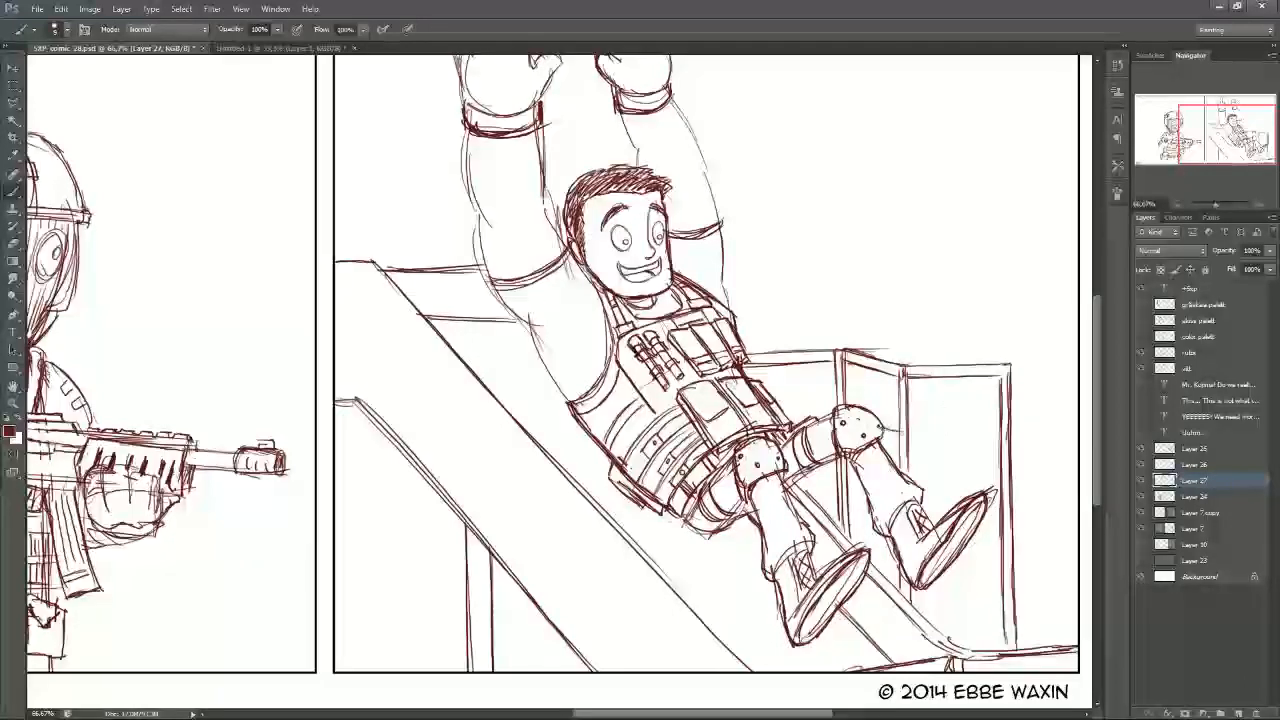
Step: Draw horizontal crossbars between the frame's posts at knee height, boot height and just below the far boot
mouse_move(880, 440)
mouse_down()
mouse_move(1016, 436)
mouse_move(1003, 428)
mouse_up()
drag(786, 423, 816, 416)
drag(918, 503, 994, 490)
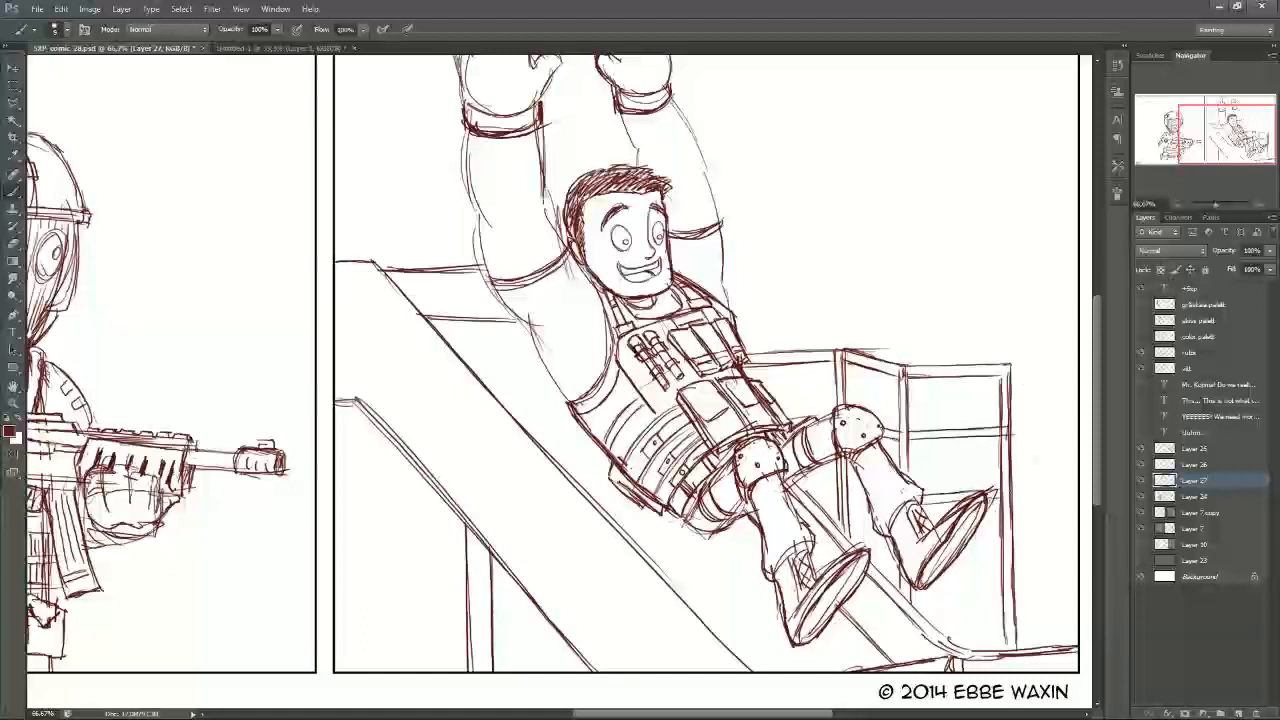
mouse_move(849, 503)
mouse_down()
mouse_move(880, 499)
mouse_move(828, 489)
mouse_move(872, 501)
mouse_move(866, 492)
mouse_up()
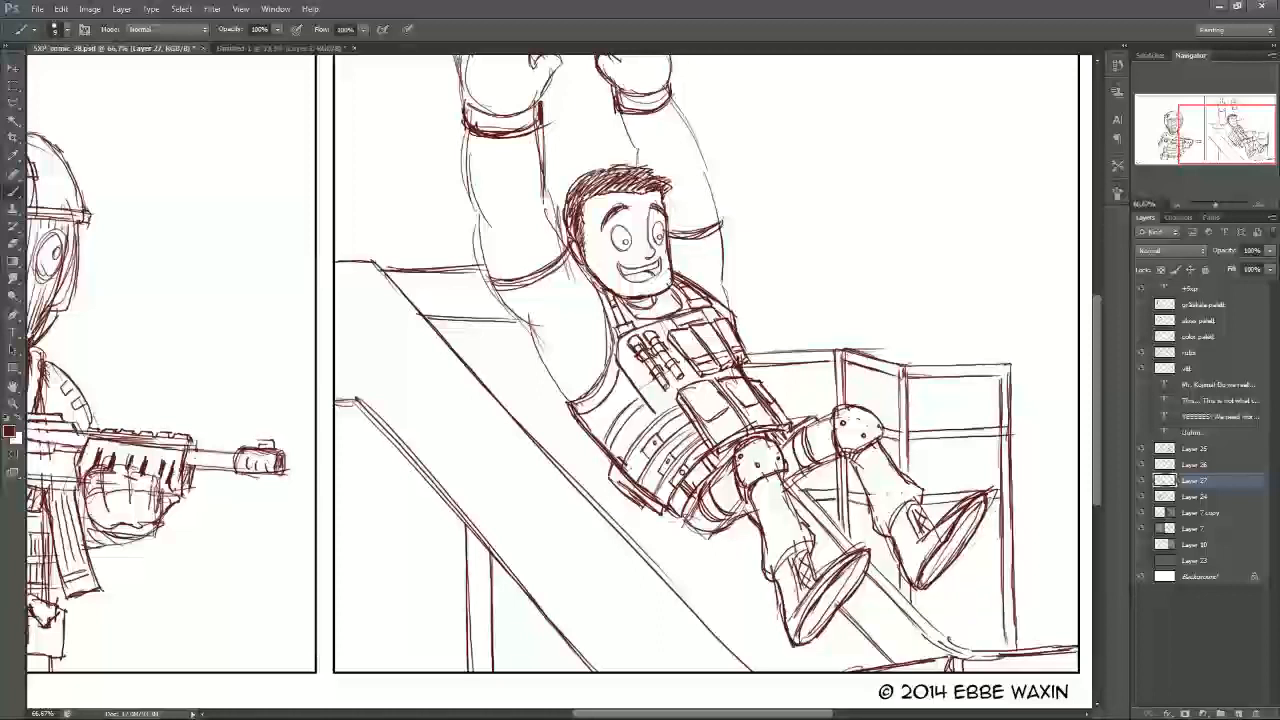
drag(924, 503, 1001, 498)
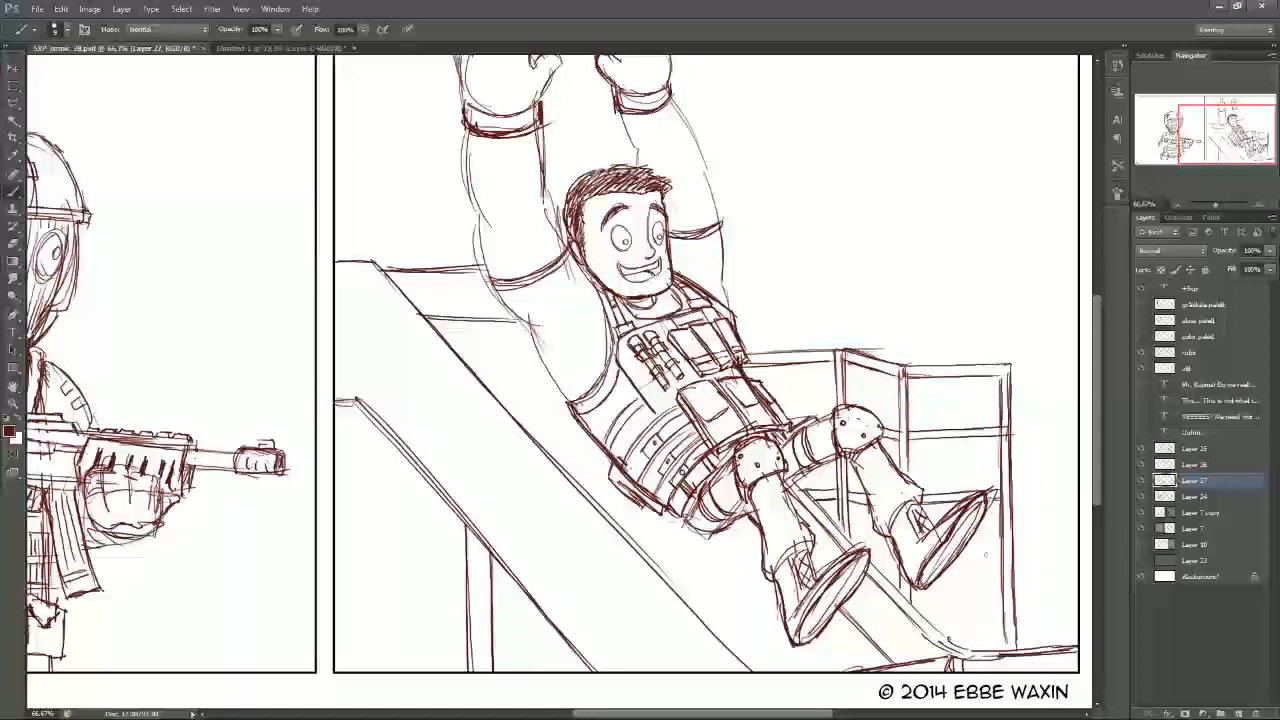
drag(938, 579, 1003, 573)
drag(915, 590, 1010, 584)
drag(881, 571, 900, 573)
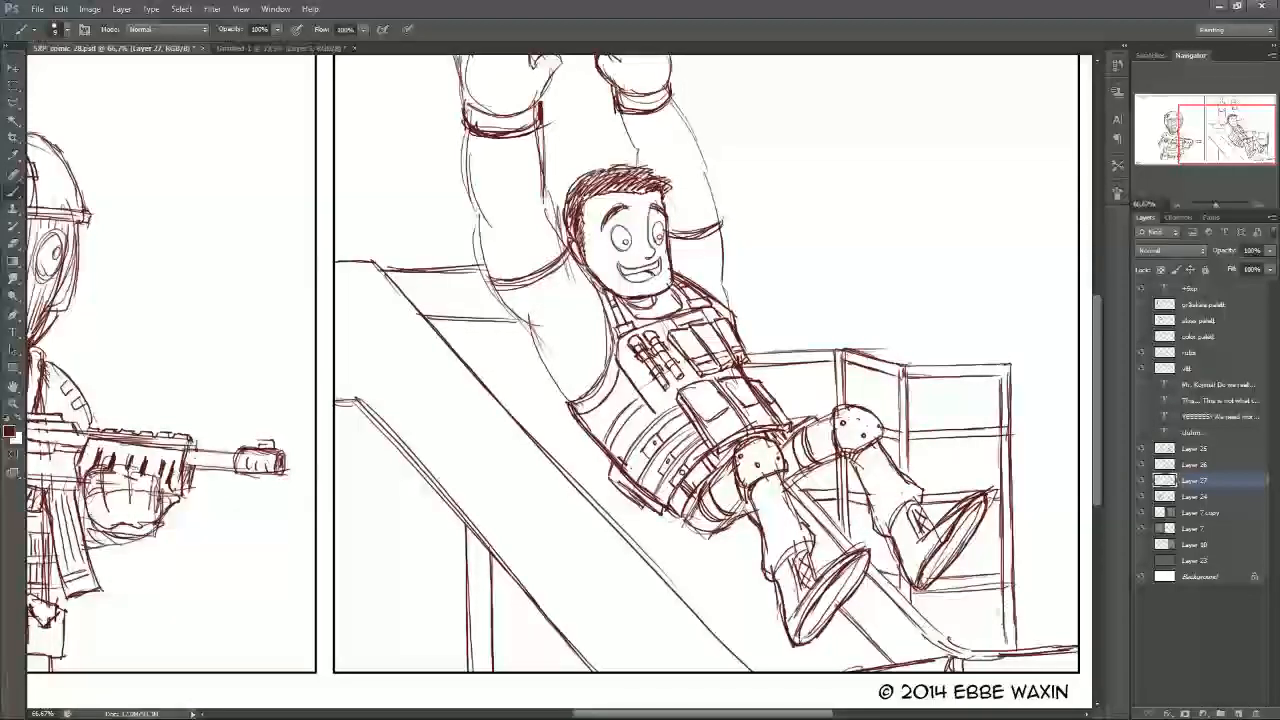
Step: Add the frame's base line above the run-out and thin vertical bars in its sections behind the legs
drag(991, 641, 959, 647)
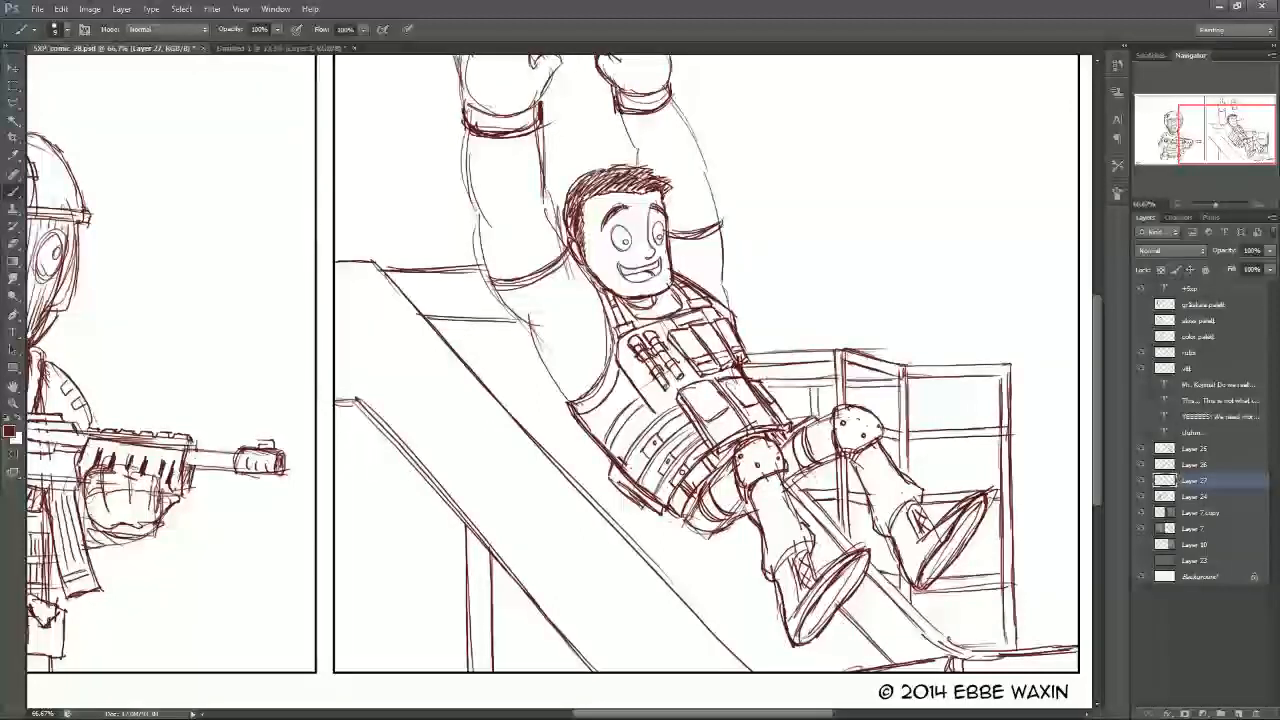
drag(868, 386, 872, 418)
drag(870, 514, 877, 572)
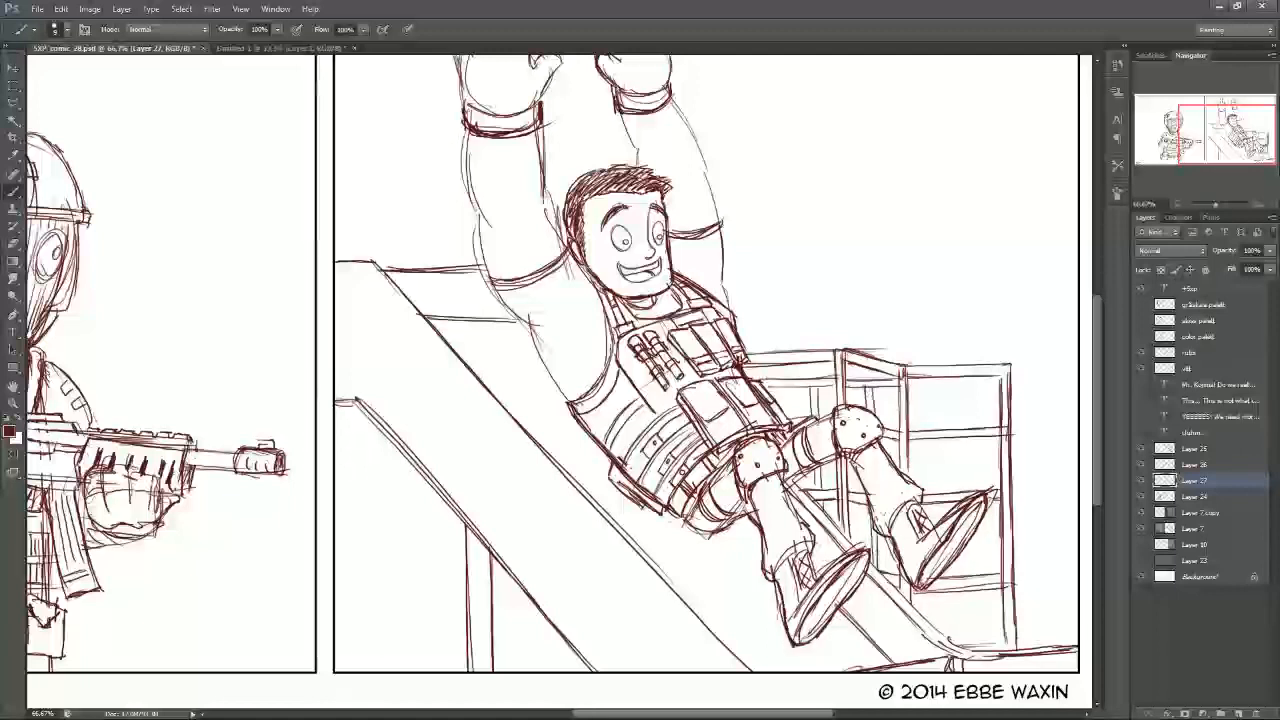
mouse_move(763, 366)
mouse_down()
mouse_move(764, 394)
mouse_move(756, 383)
mouse_up()
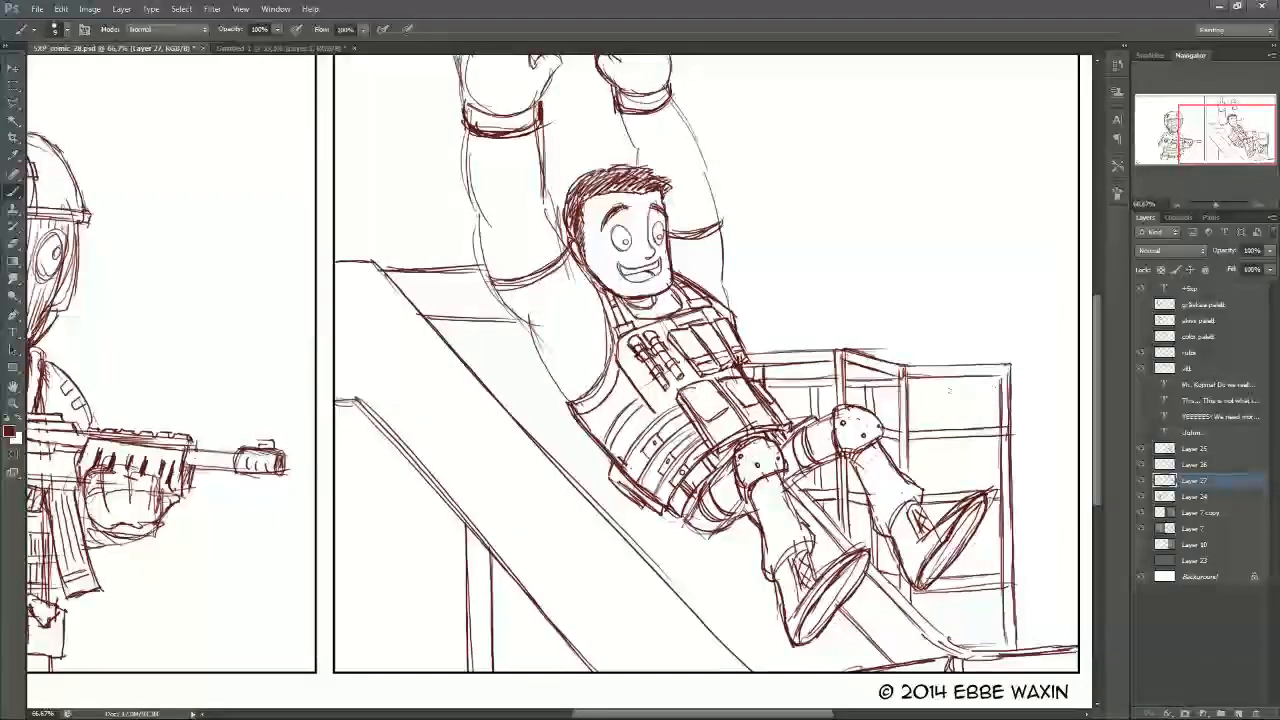
Step: Thicken the top rail of the frame's outer section and draw a double vertical bar down its middle
drag(912, 385, 1018, 378)
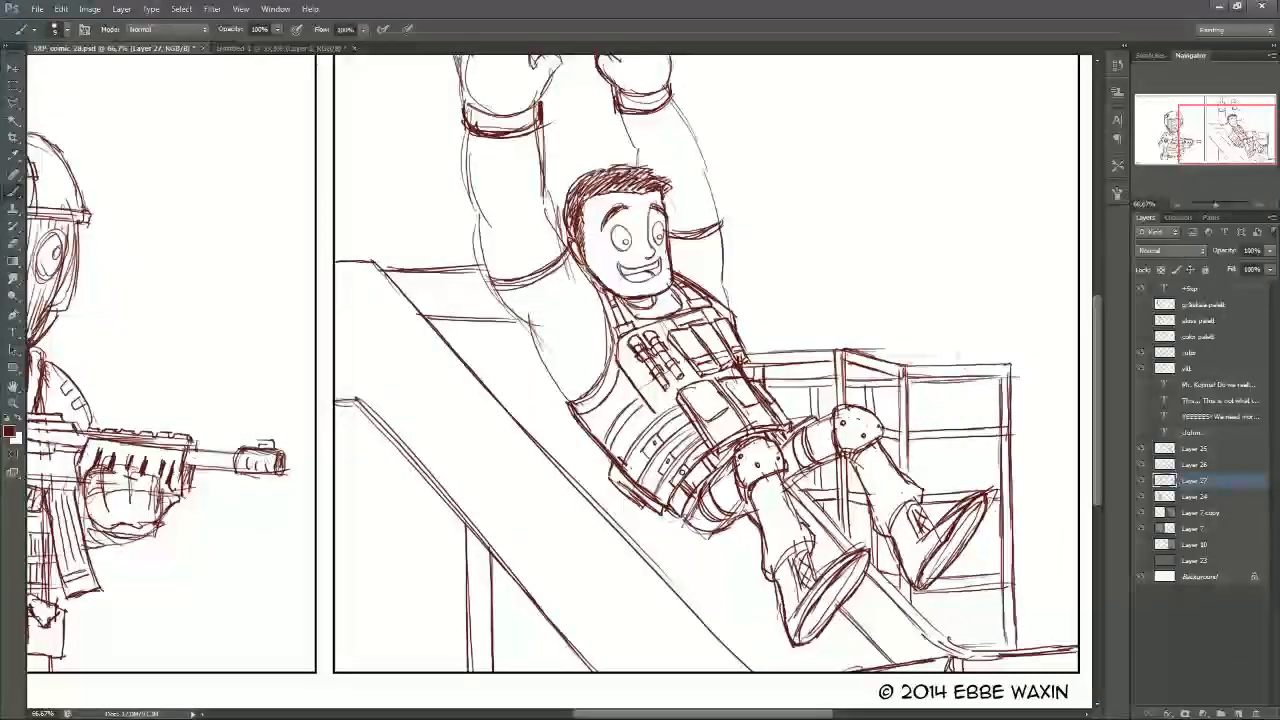
drag(938, 384, 948, 492)
drag(940, 446, 941, 492)
mouse_move(938, 518)
mouse_down()
mouse_move(944, 503)
mouse_move(948, 640)
mouse_up()
drag(938, 594, 950, 640)
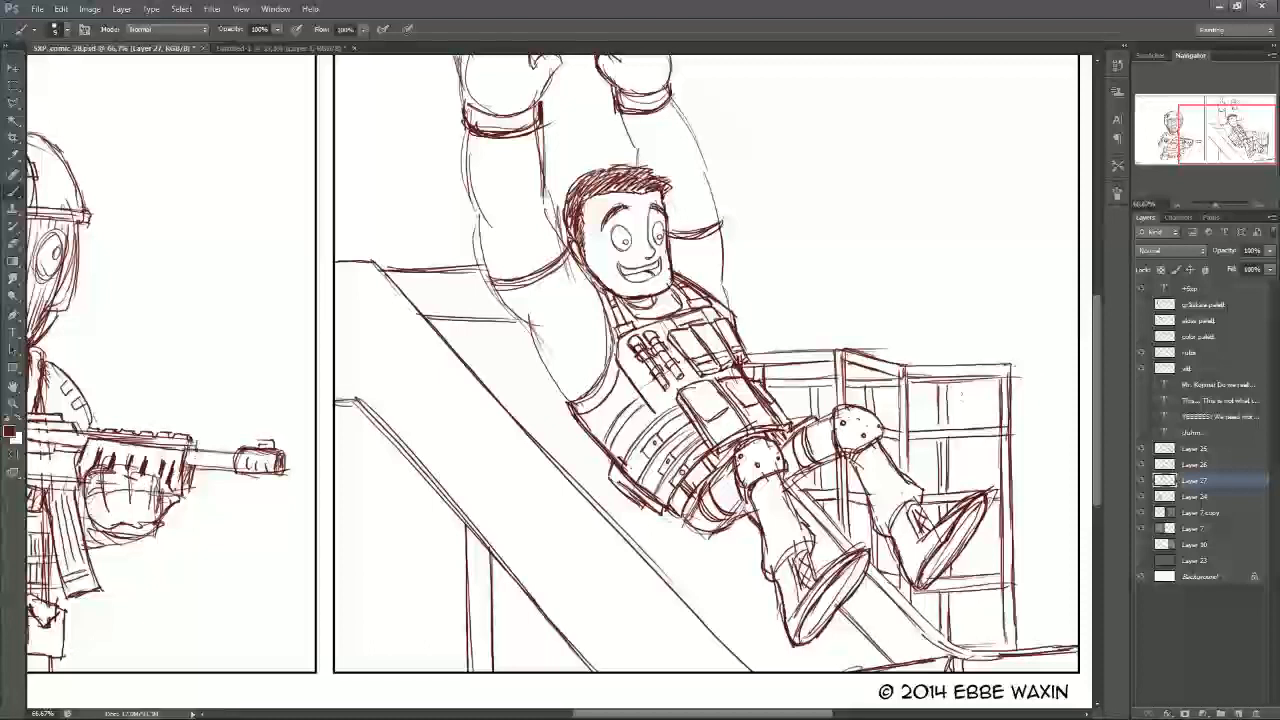
drag(948, 384, 948, 424)
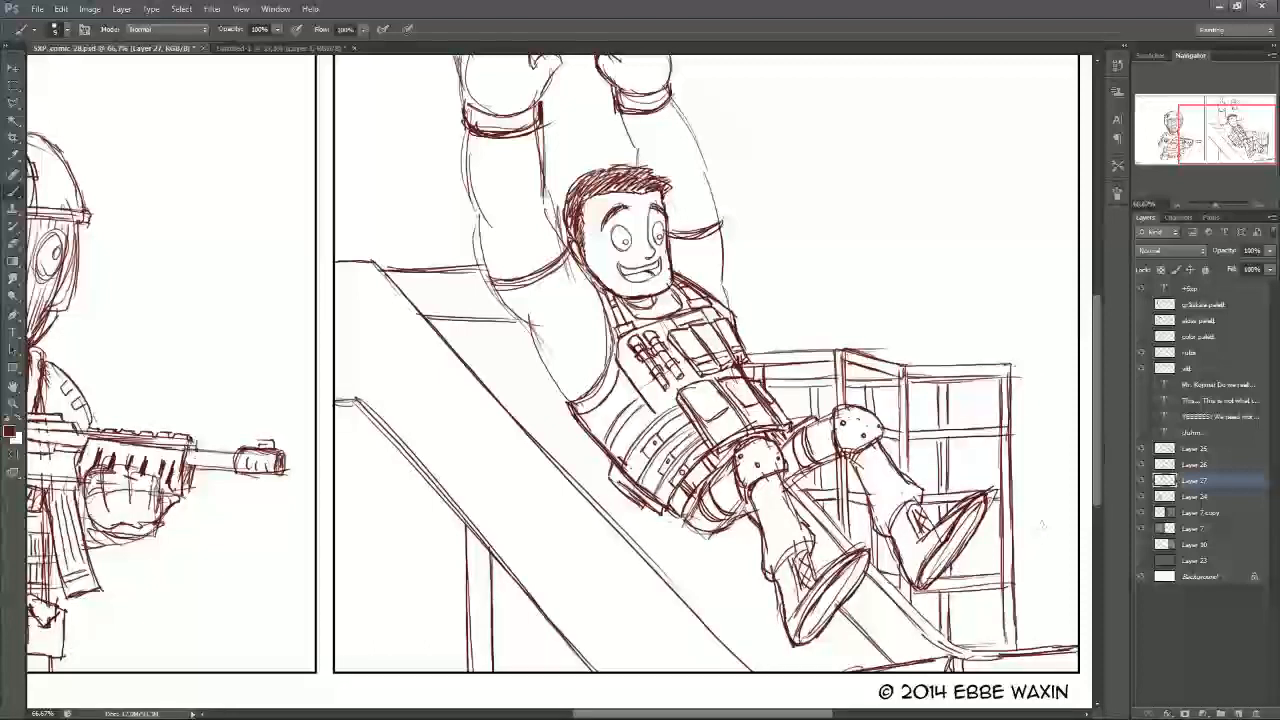
Step: Sketch a small hatched object with a curved line above it beside the frame, and curved lines near the run-out
mouse_move(1042, 545)
mouse_down()
mouse_move(1055, 524)
mouse_move(1076, 530)
mouse_move(1028, 584)
mouse_move(1056, 576)
mouse_up()
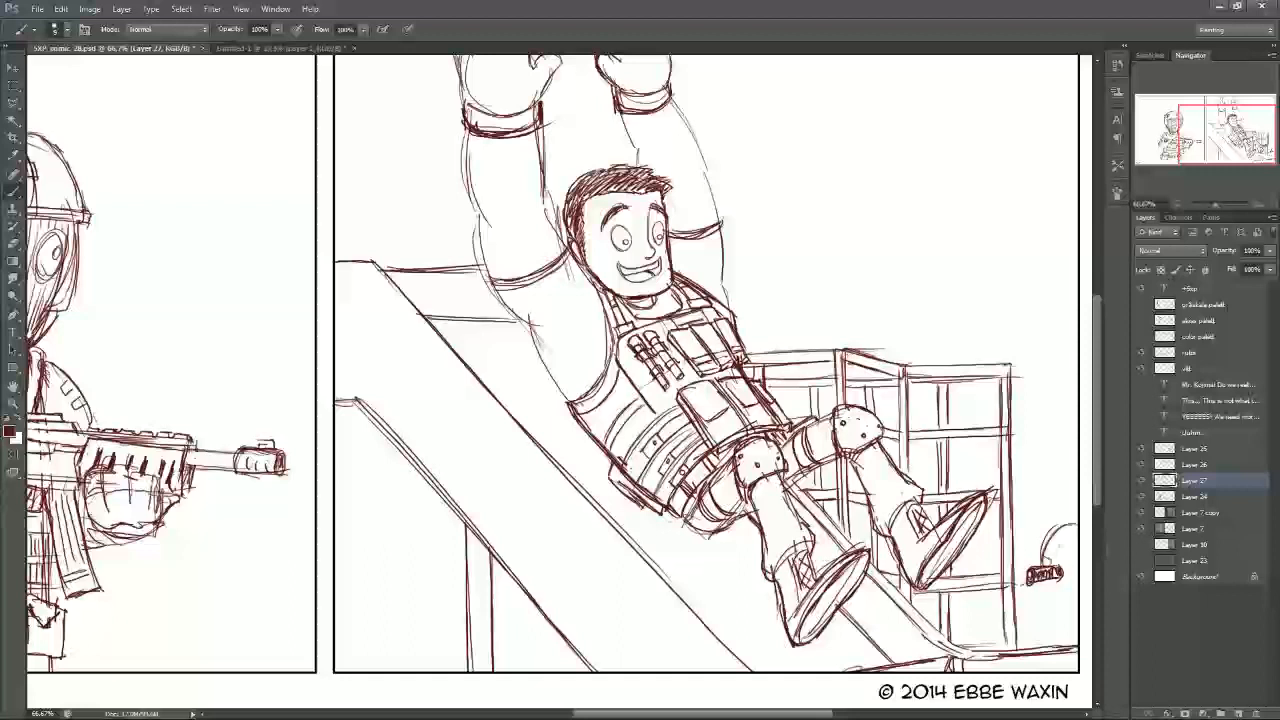
mouse_move(968, 592)
mouse_down()
mouse_move(972, 648)
mouse_move(1076, 644)
mouse_up()
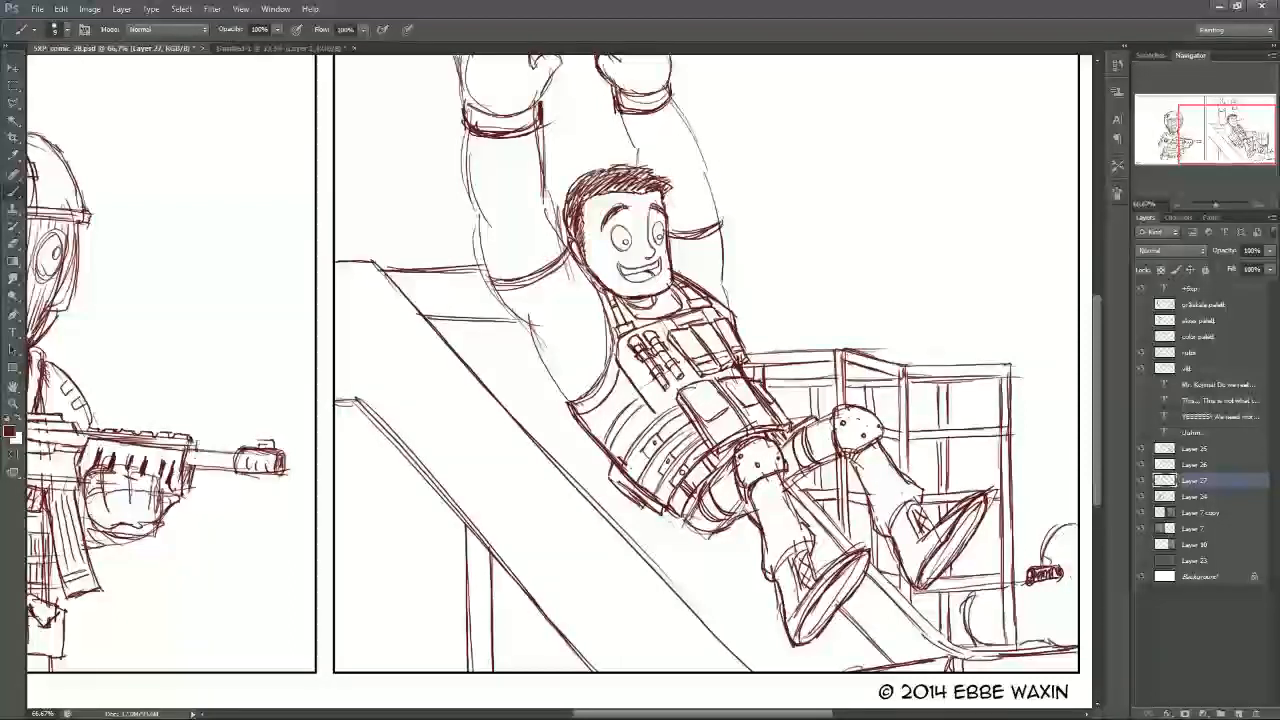
mouse_move(1052, 582)
mouse_down()
mouse_move(1064, 612)
mouse_move(1078, 606)
mouse_move(1018, 622)
mouse_move(1024, 602)
mouse_move(1030, 640)
mouse_move(1058, 638)
mouse_up()
Step: Draw a second vertical support as two parallel lines from the upper end of the slide's lower edge to the panel border
drag(1218, 143, 1220, 132)
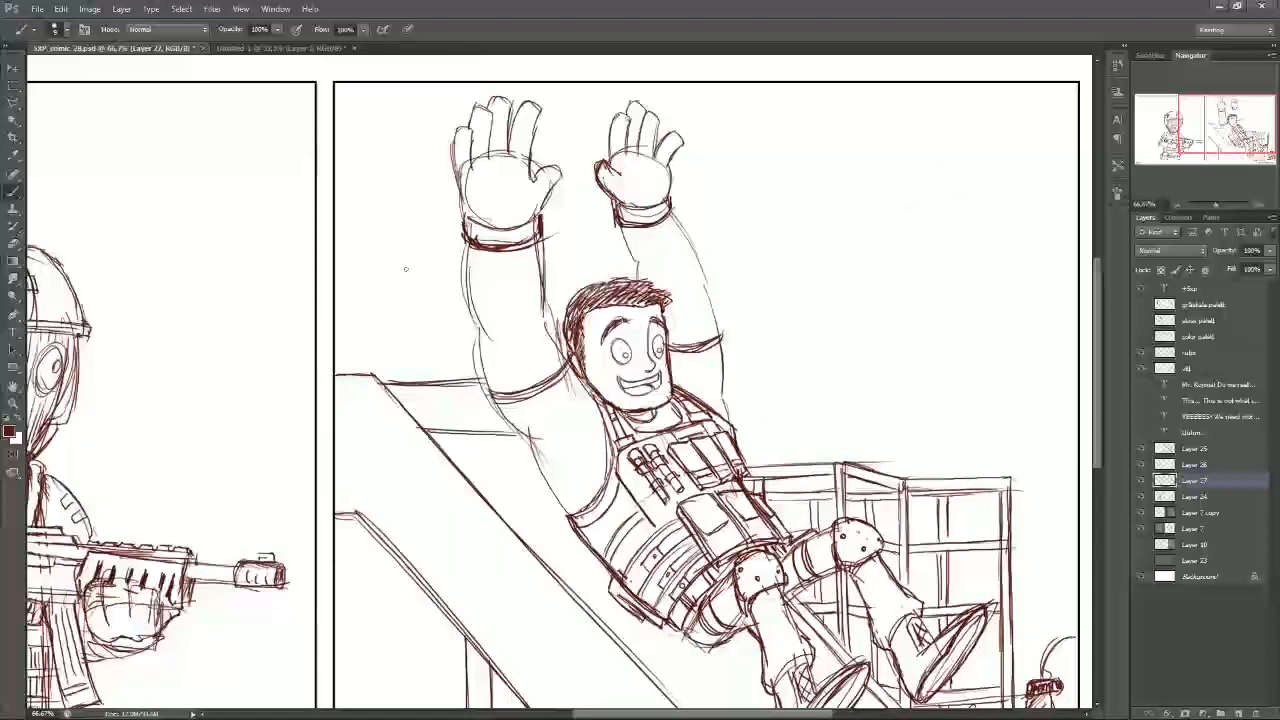
scroll(757, 463, down, 3)
scroll(757, 463, left, 5)
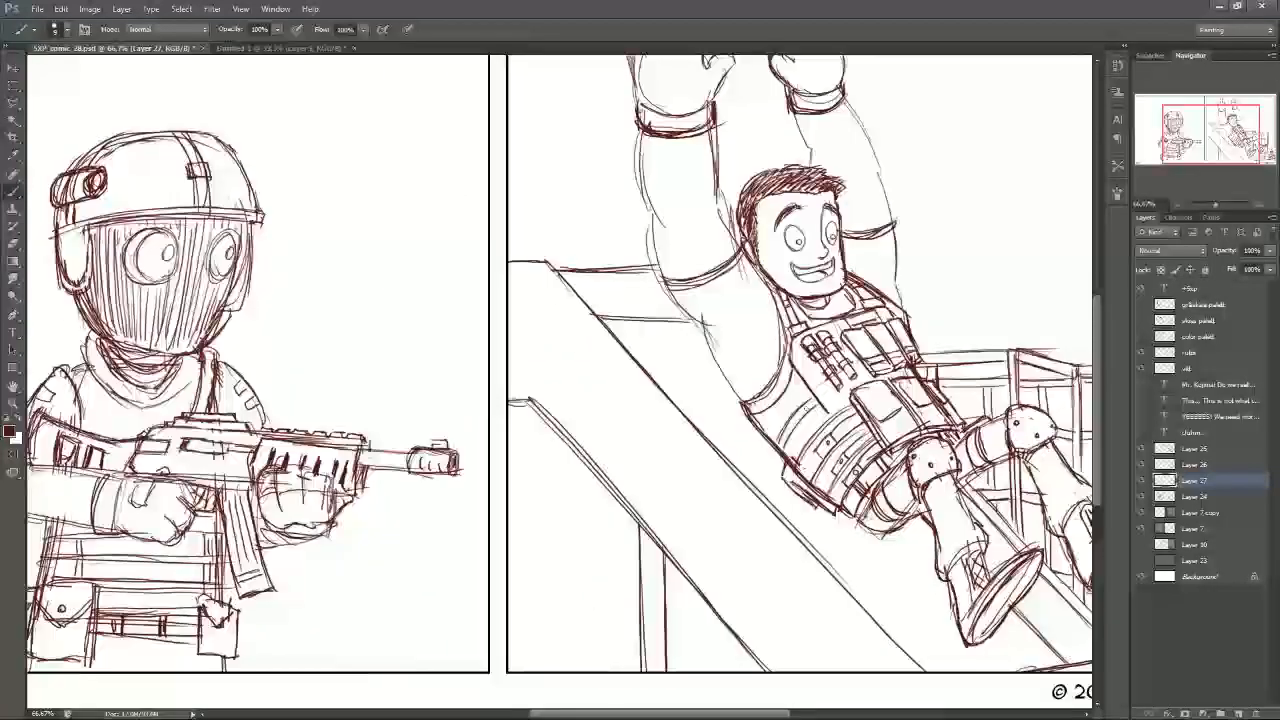
mouse_move(1205, 136)
mouse_down()
mouse_move(1221, 136)
mouse_move(1209, 135)
mouse_up()
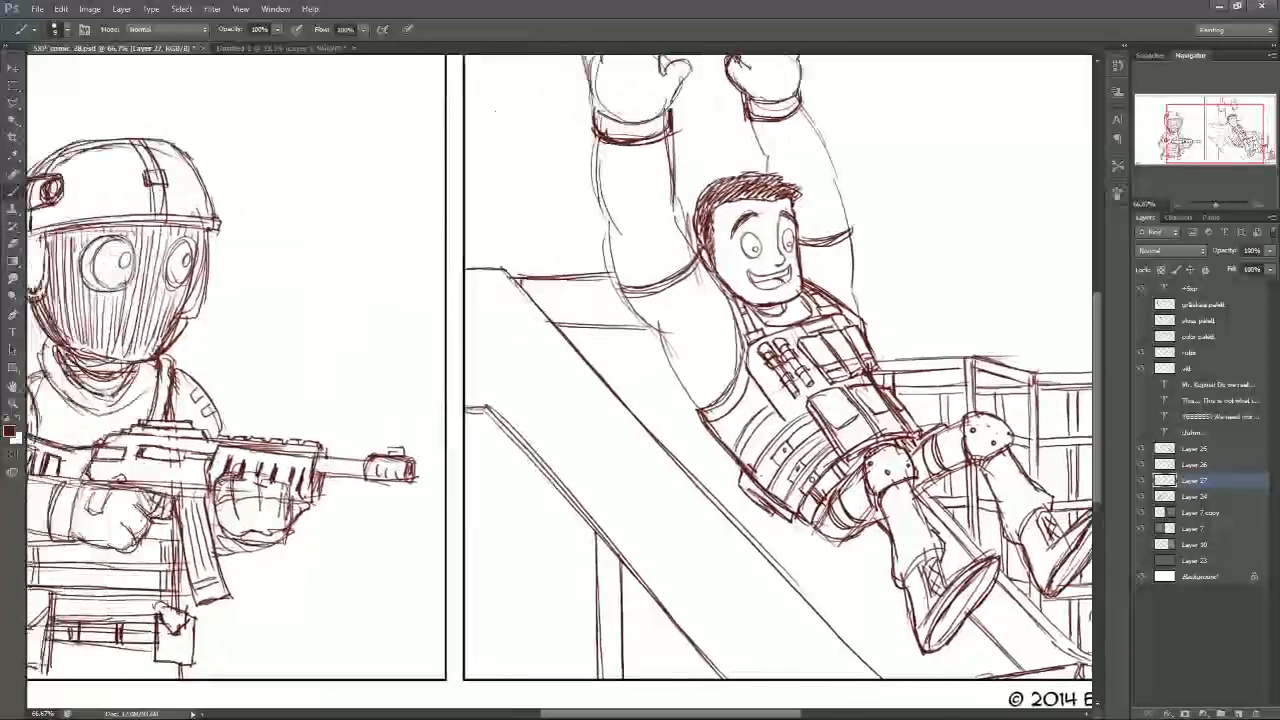
drag(1208, 138, 1211, 139)
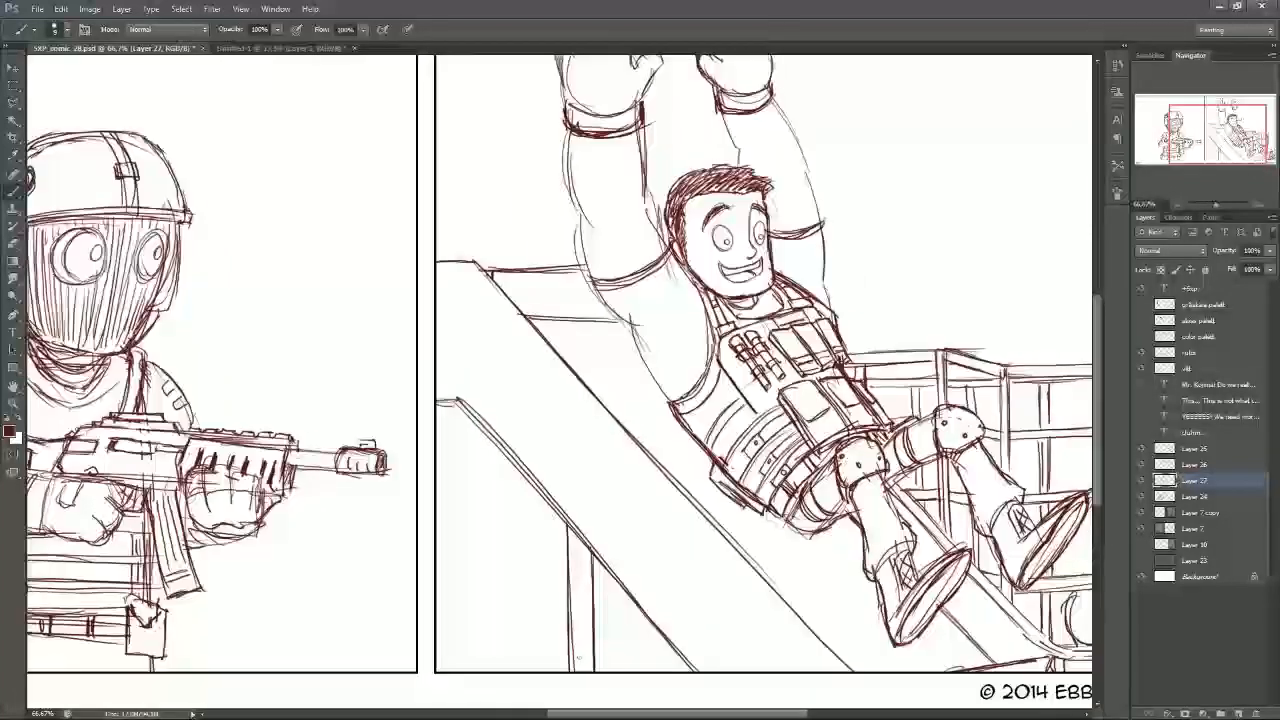
drag(452, 400, 452, 664)
drag(444, 404, 444, 670)
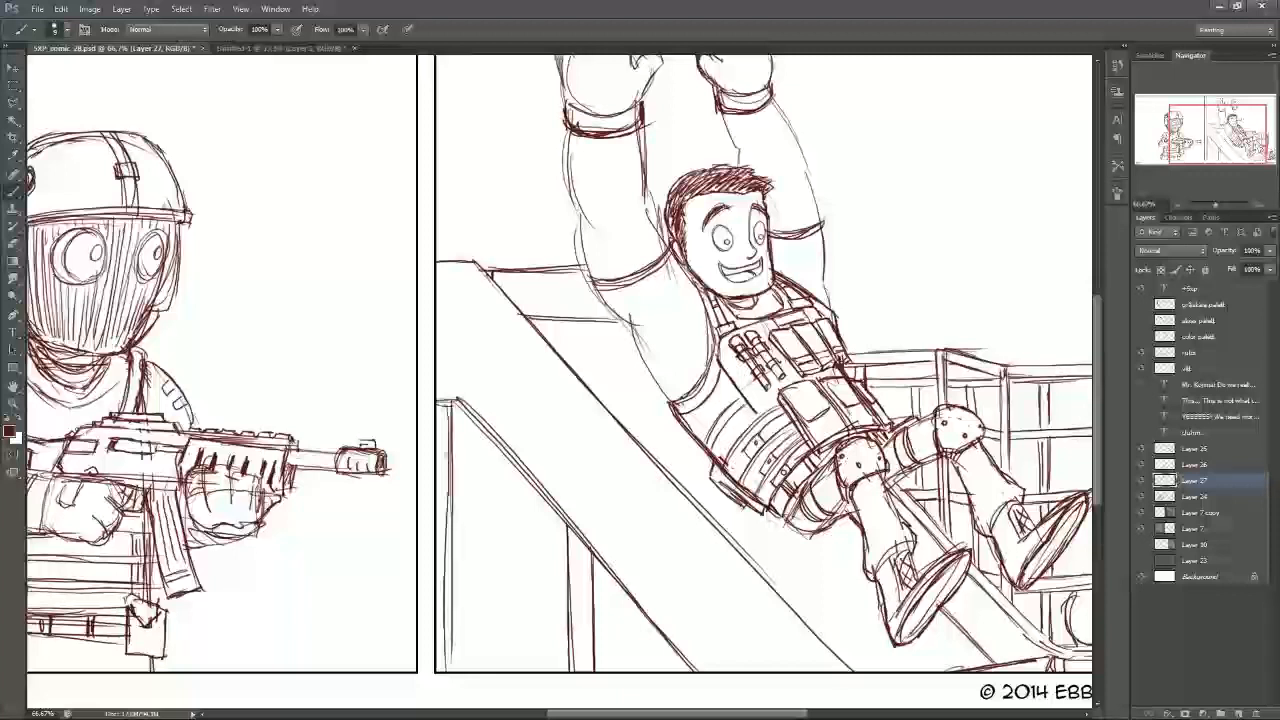
Step: Undo the last vertical stroke beside the slide's outer support in the second panel
key(ctrl+z)
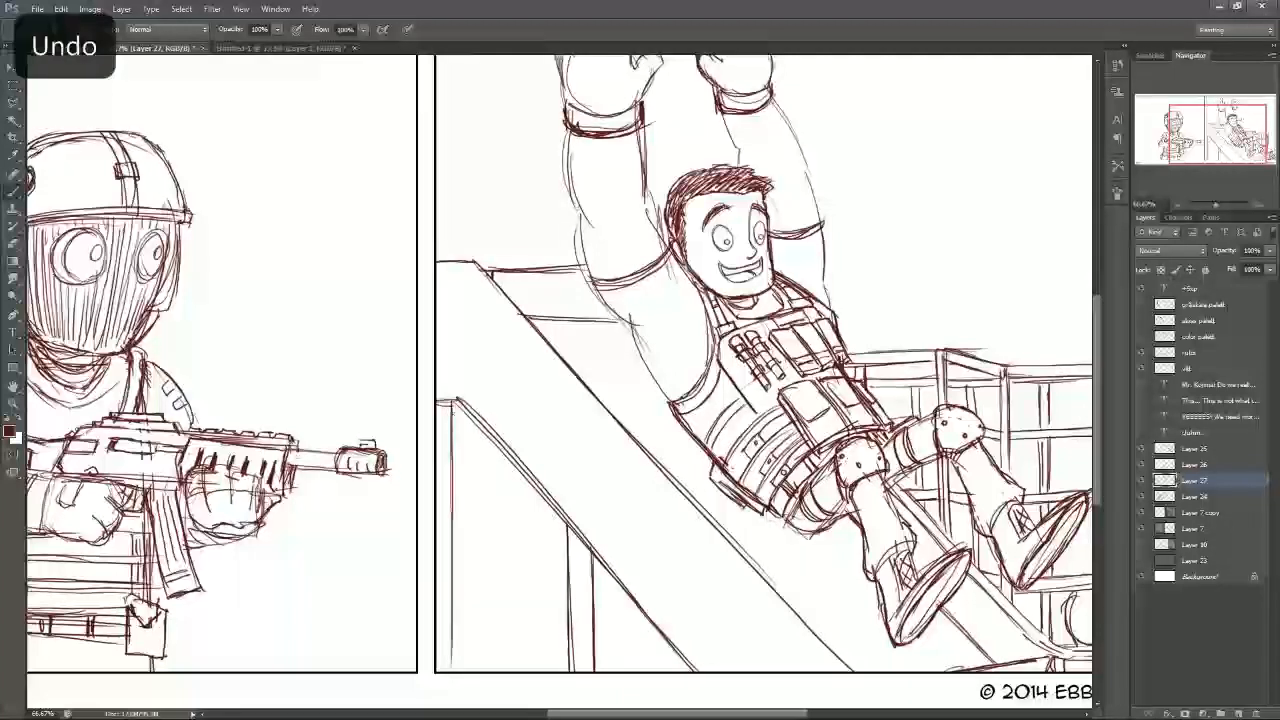
drag(1178, 158, 1158, 152)
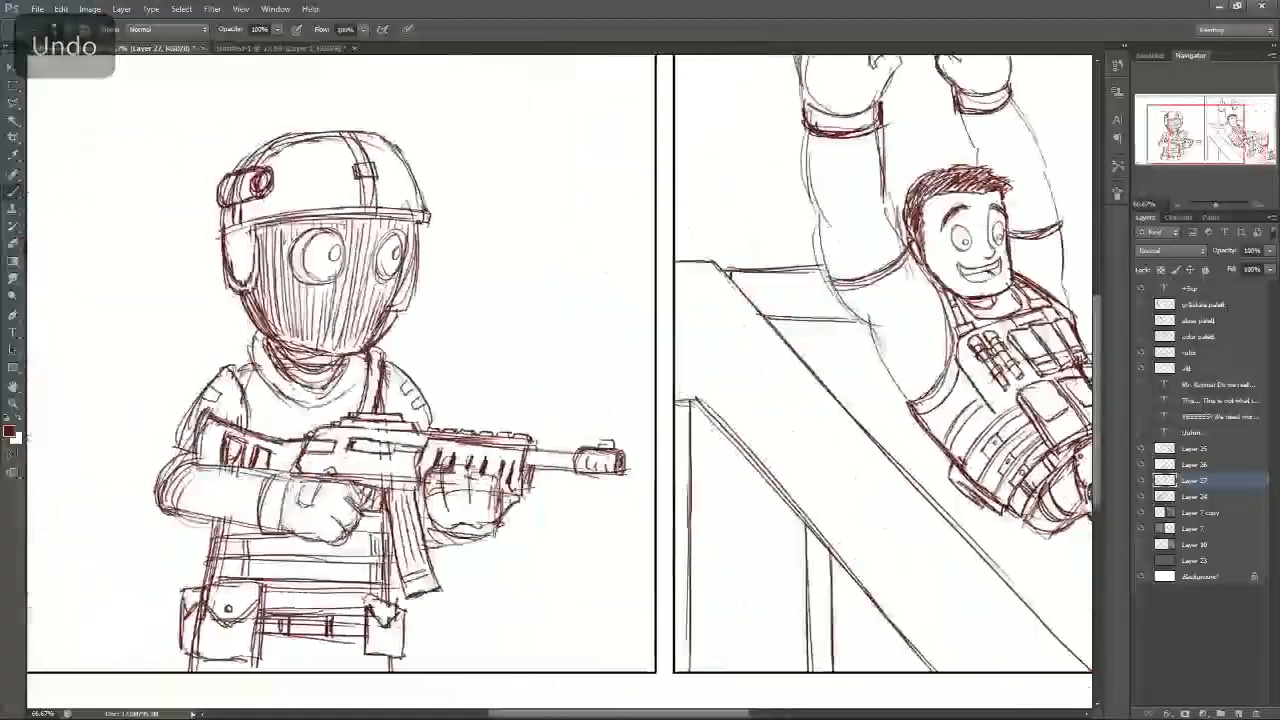
key(ctrl+minus)
key(ctrl+minus)
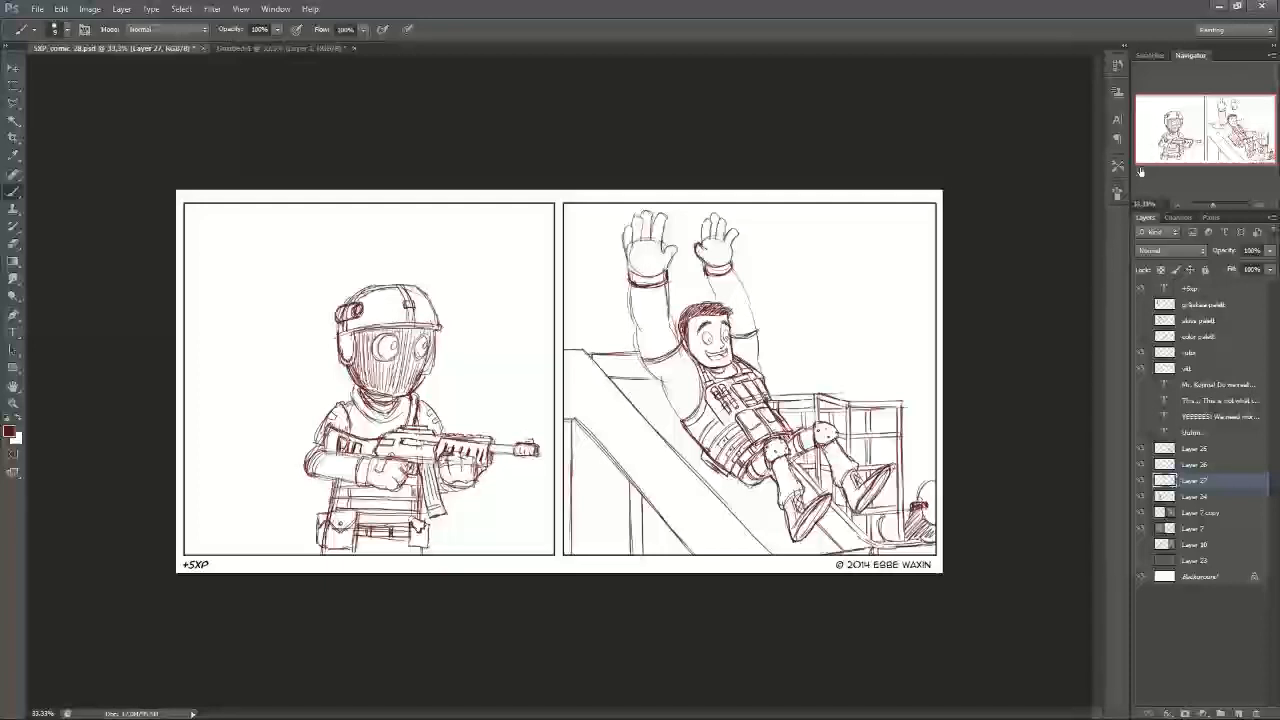
Step: Check what Layers 24, 27, 26 and 25 each contain by toggling their visibility
click(1160, 495)
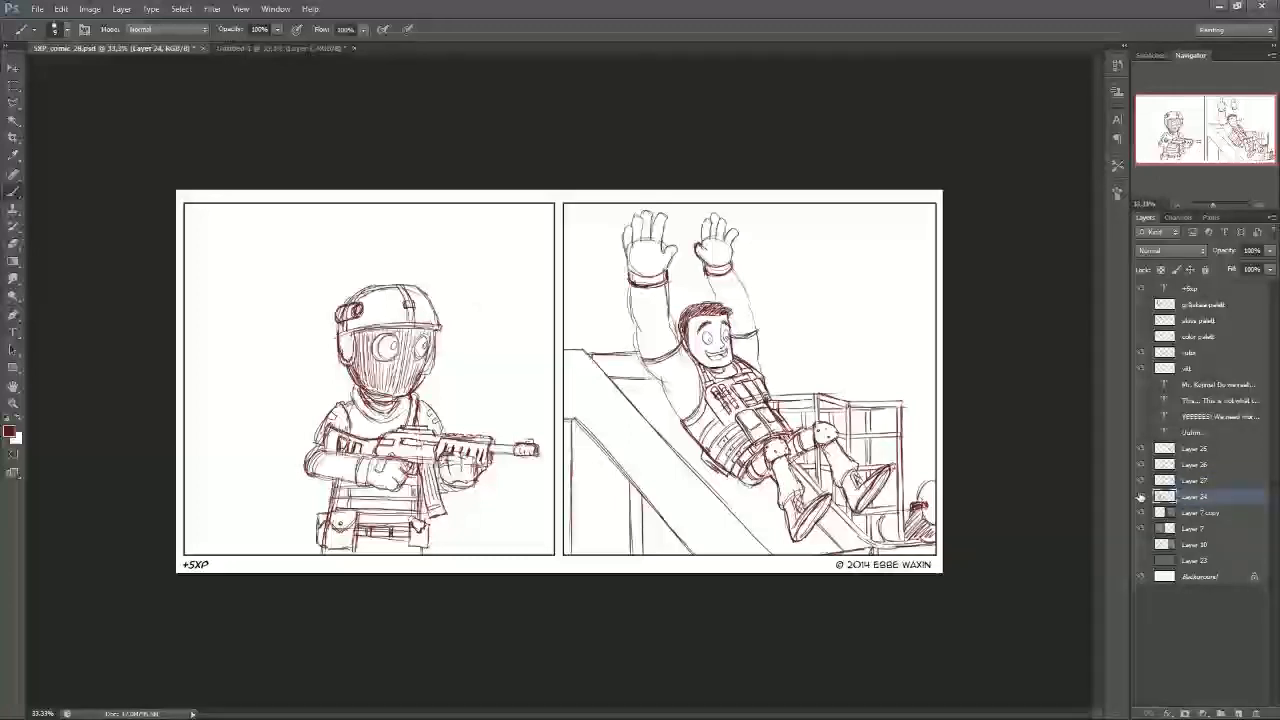
click(1140, 497)
click(1140, 497)
click(1141, 481)
click(1141, 481)
click(1142, 465)
click(1142, 449)
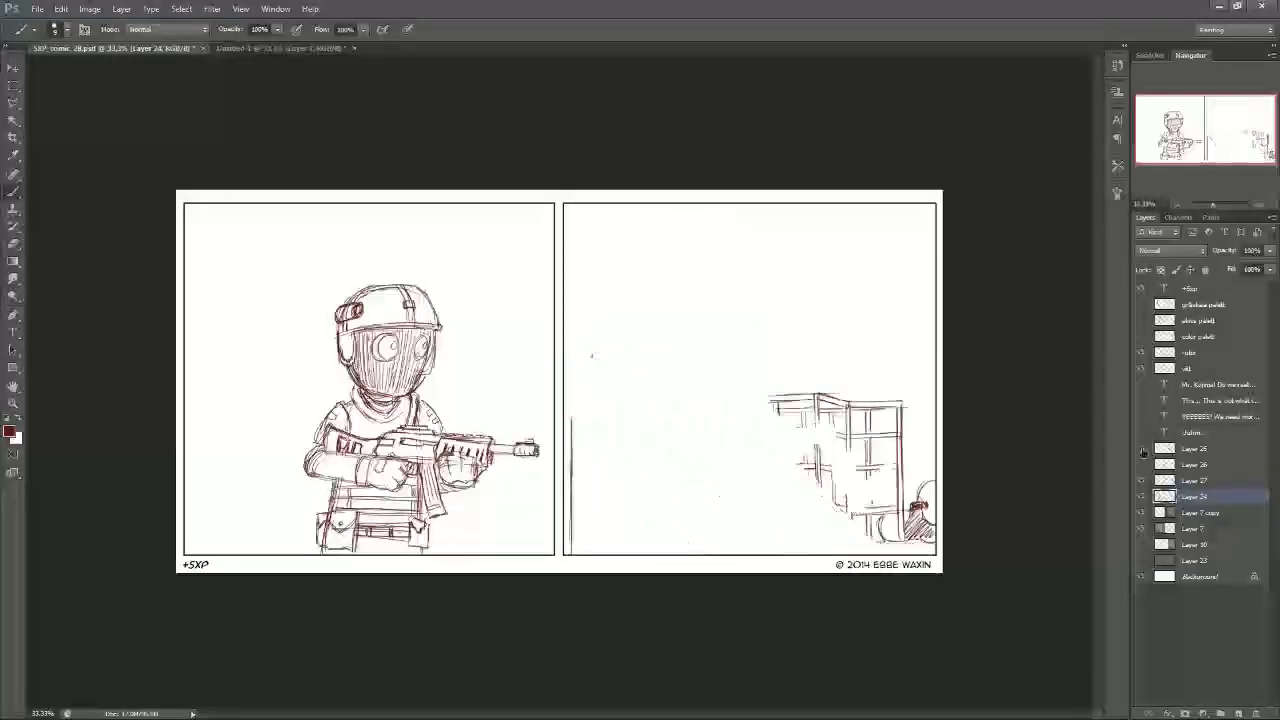
click(1142, 449)
click(1142, 465)
Step: Move Layer 24 above Layer 25 and check the contents of Layers 24, 25 and 26 by toggling their visibility
click(1200, 448)
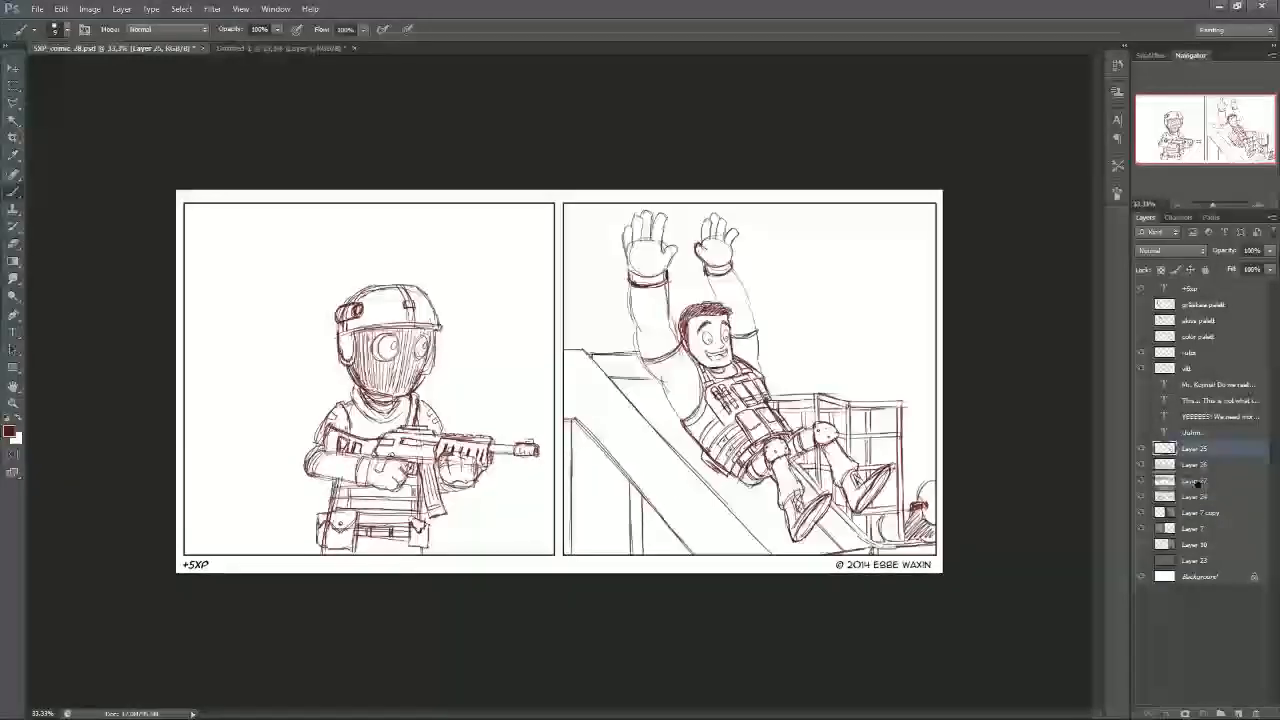
drag(1204, 446, 1203, 442)
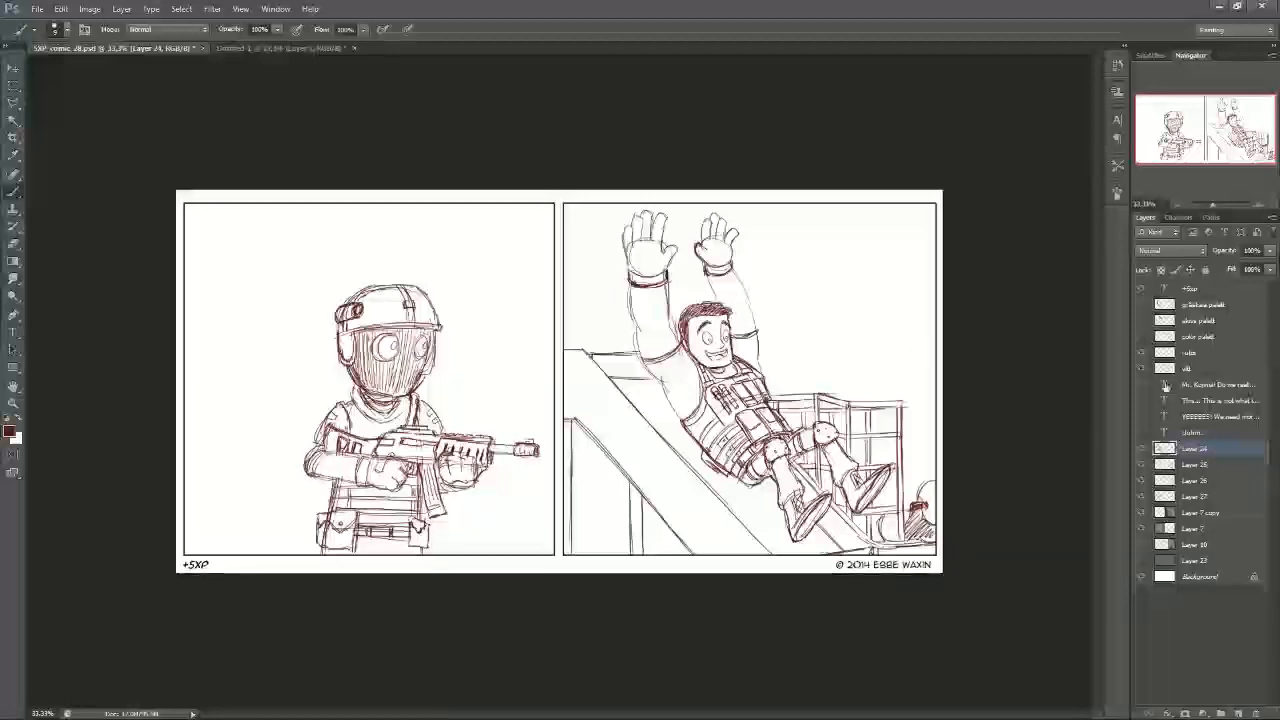
click(1141, 449)
click(1141, 450)
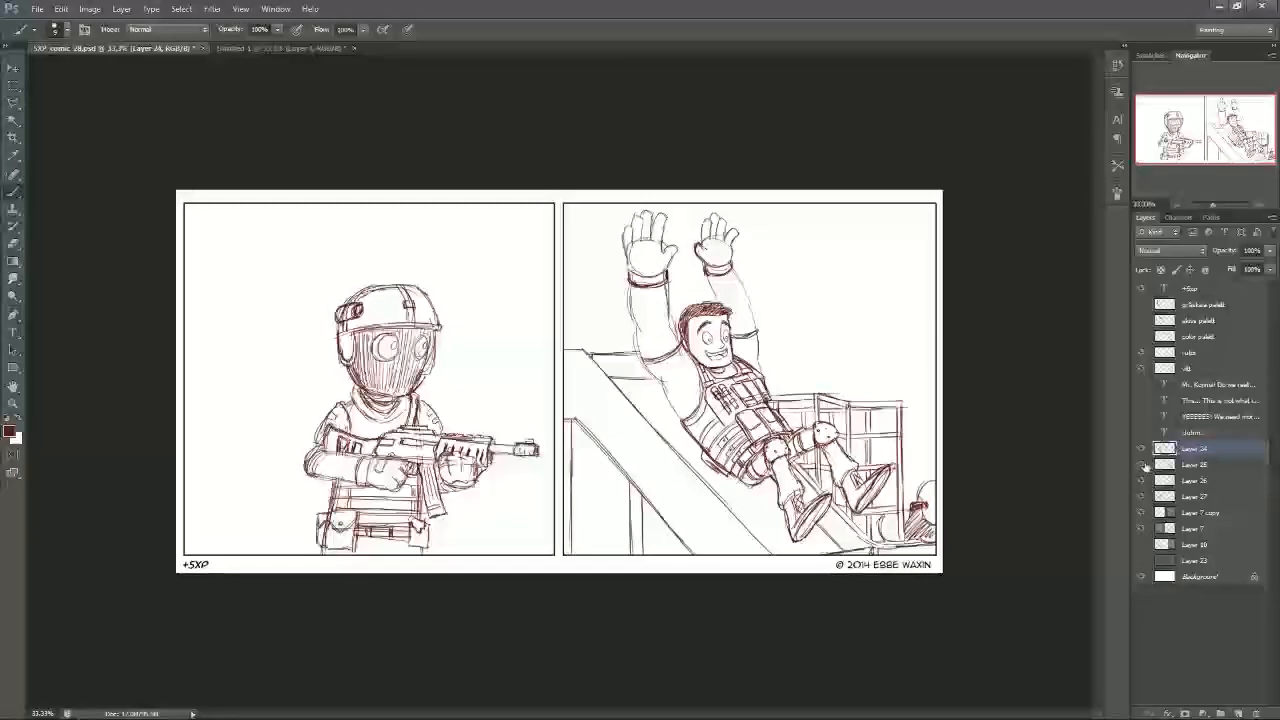
click(1142, 465)
click(1142, 466)
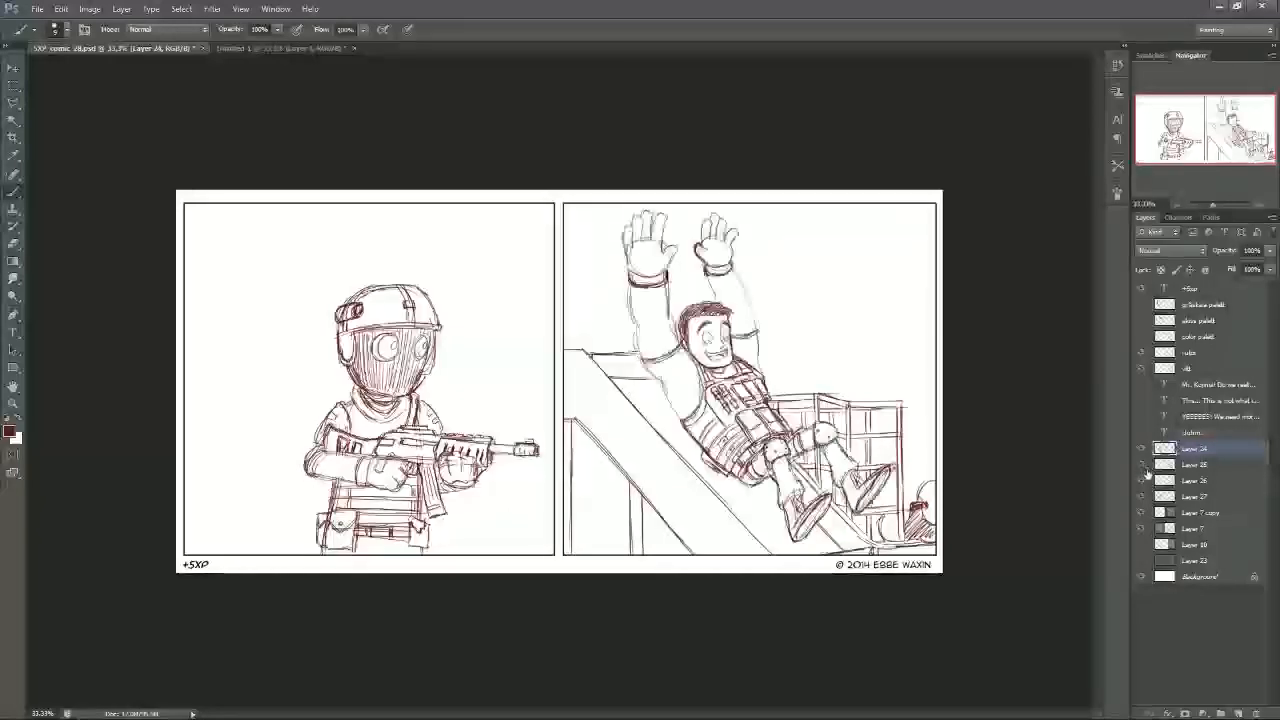
click(1142, 481)
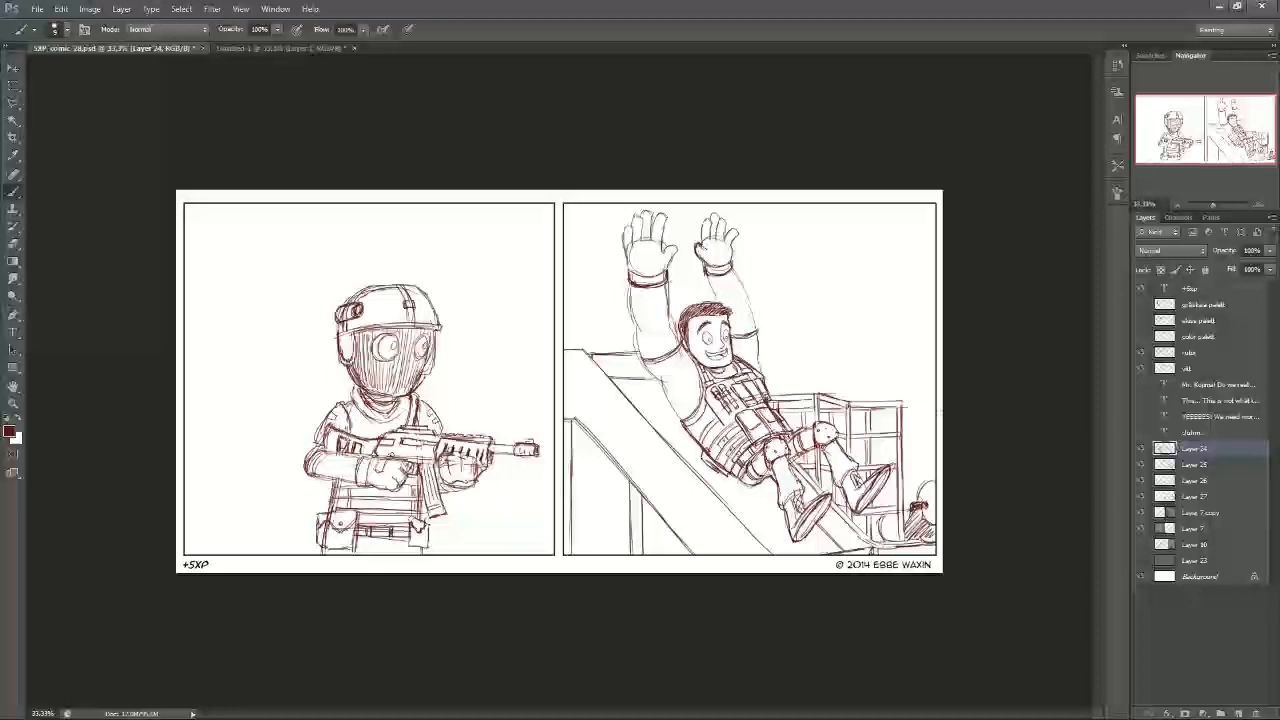
Step: Try a building outline behind the soldier on a new layer above Layer 7 copy, with a vertical corner, slanted roof edges and side walls
click(1200, 512)
click(1238, 712)
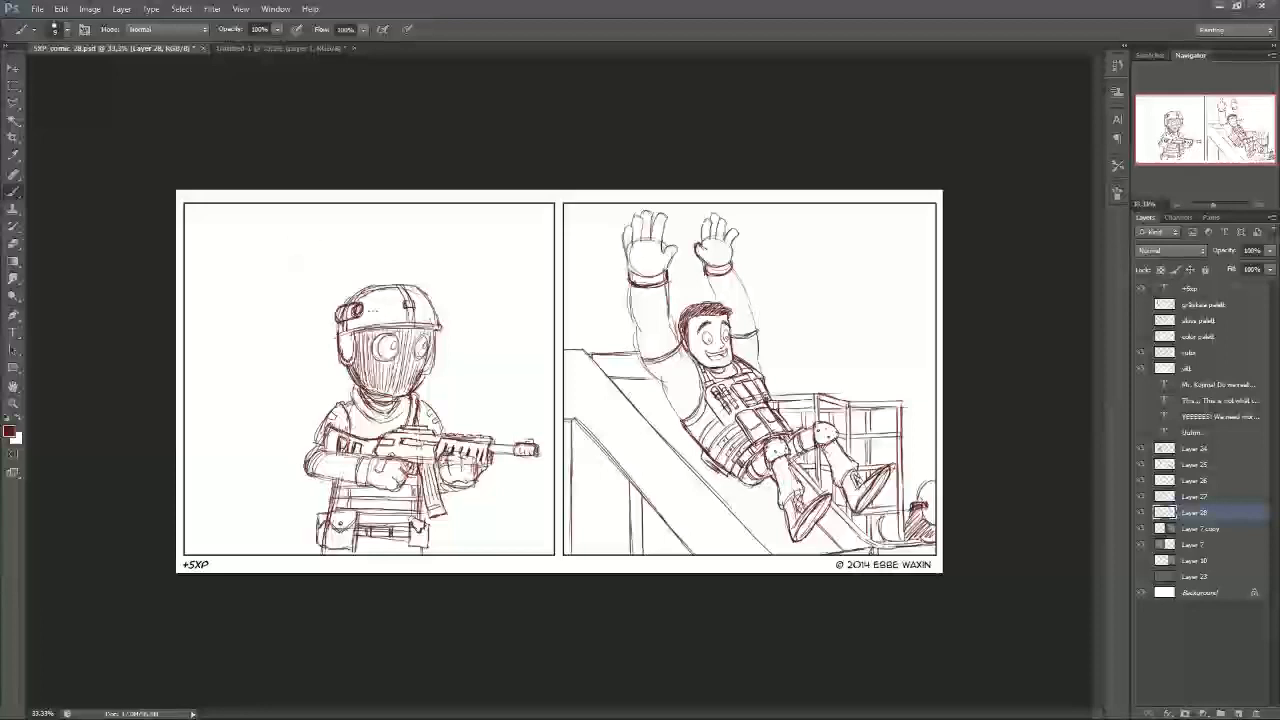
drag(300, 222, 296, 552)
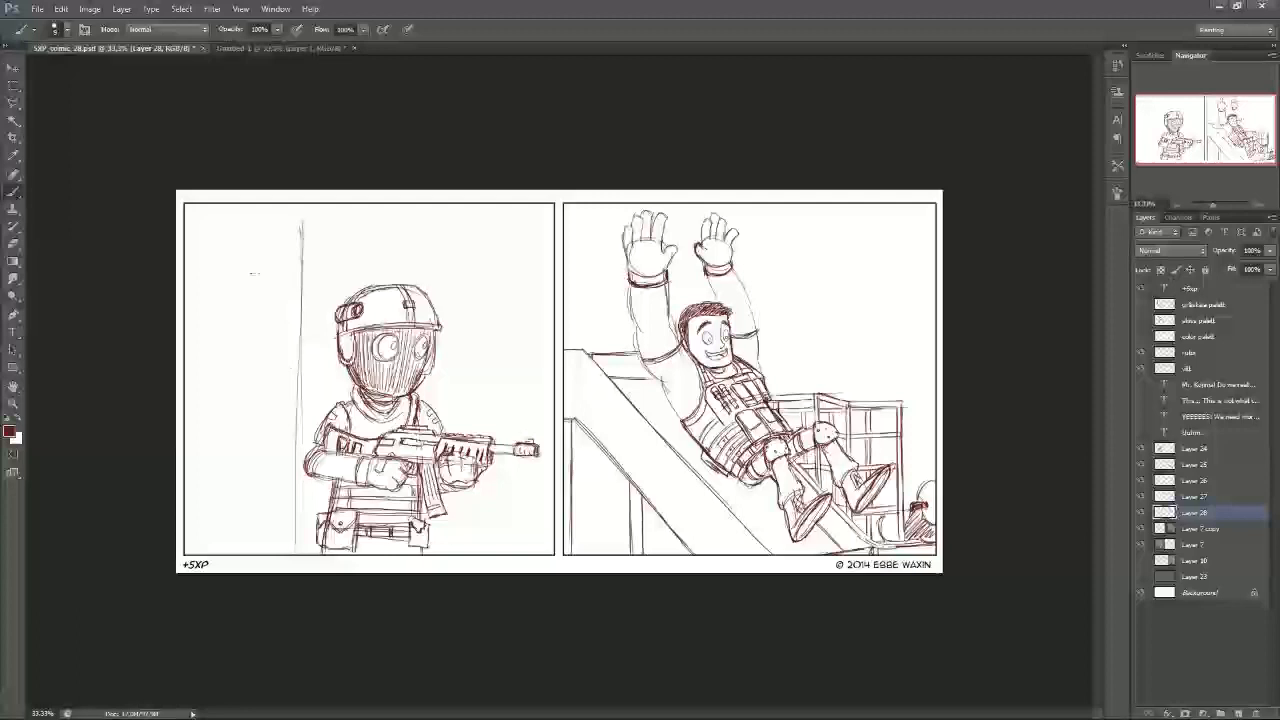
mouse_move(201, 298)
mouse_down()
mouse_move(300, 218)
mouse_move(368, 219)
mouse_up()
mouse_move(372, 222)
mouse_down()
mouse_move(465, 262)
mouse_move(524, 316)
mouse_up()
drag(525, 370, 525, 538)
drag(525, 338, 527, 554)
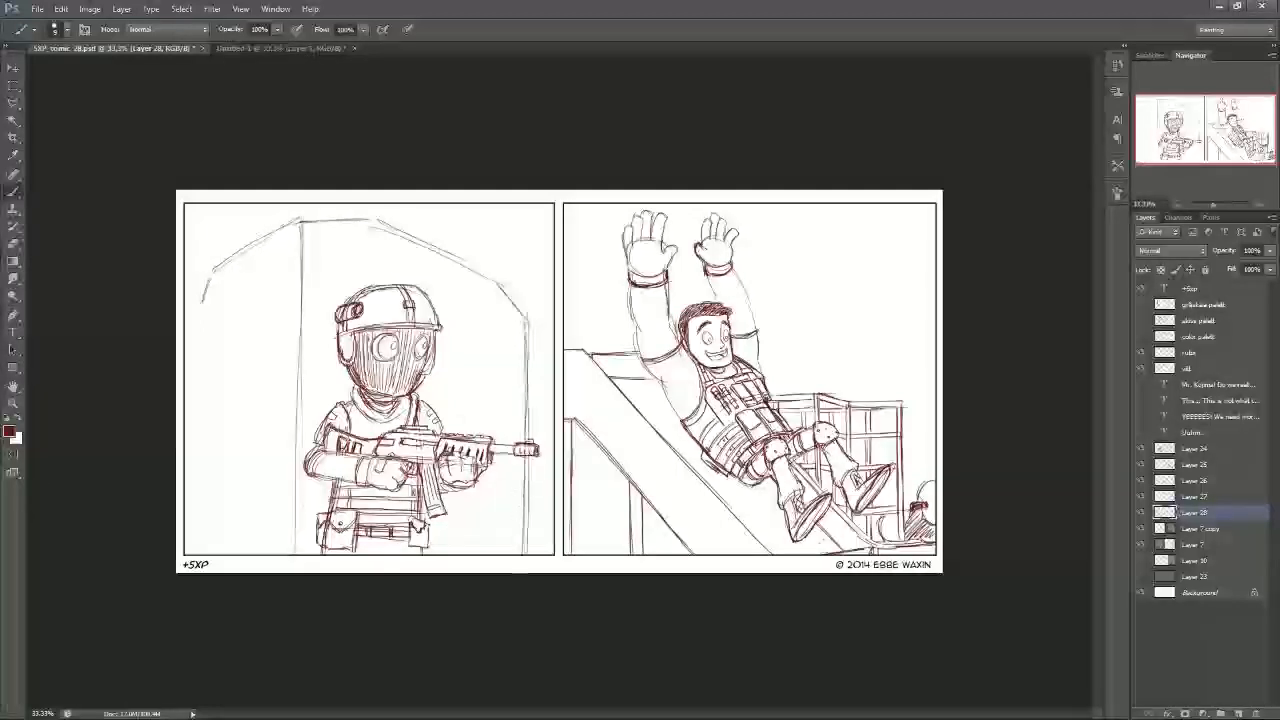
drag(203, 284, 212, 550)
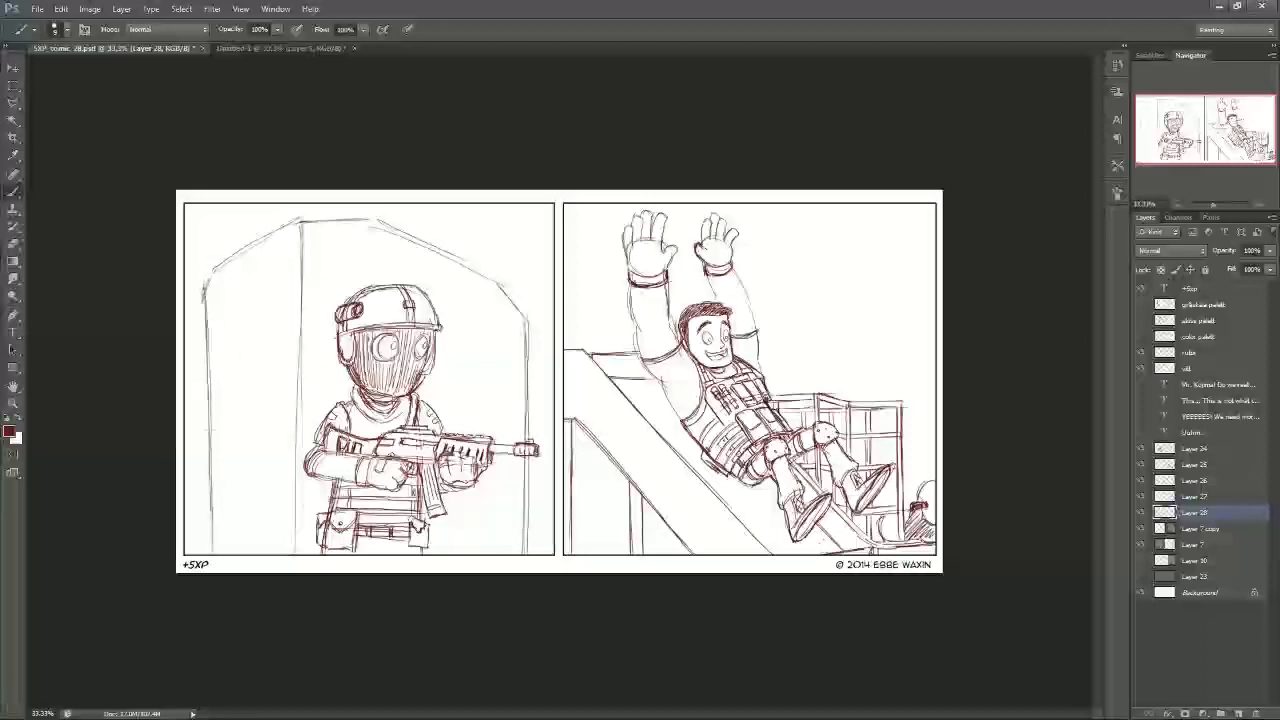
Step: Add a short horizontal line beside the building's left wall, a tower shape behind its right roof slope, and a double right wall edge
drag(184, 323, 204, 320)
drag(206, 382, 212, 464)
mouse_move(488, 224)
mouse_down()
mouse_move(487, 272)
mouse_move(502, 210)
mouse_move(526, 206)
mouse_move(522, 322)
mouse_up()
drag(522, 206, 550, 224)
drag(553, 326, 554, 350)
drag(533, 290, 538, 436)
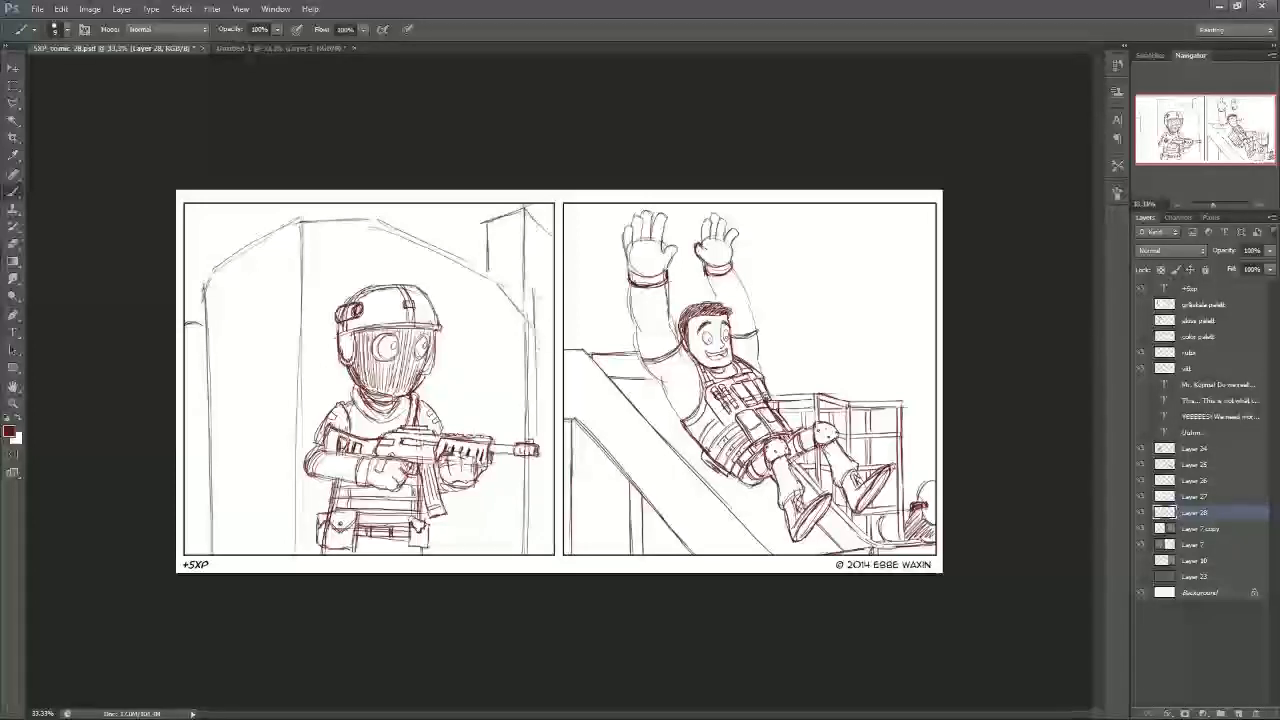
mouse_move(532, 330)
mouse_down()
mouse_move(552, 334)
mouse_move(536, 552)
mouse_up()
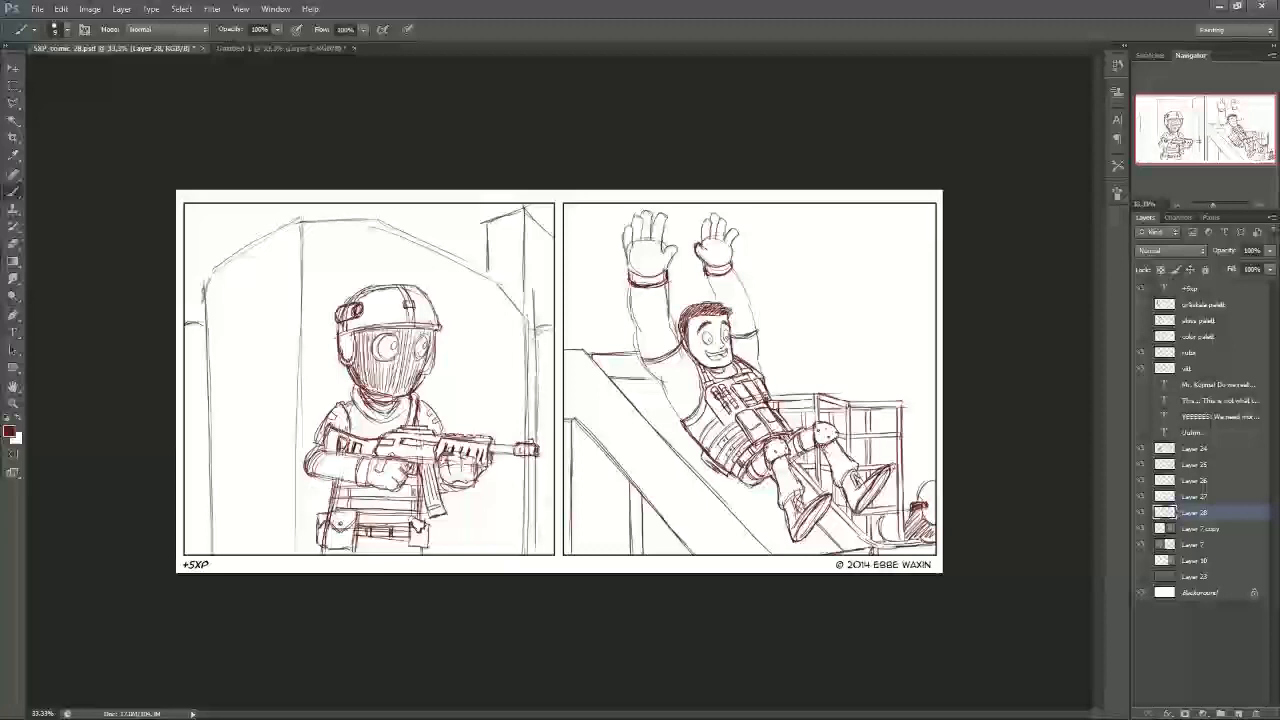
Step: Double the building's roof edge with a second line running along both slopes and overhanging the walls
mouse_move(278, 232)
mouse_down()
mouse_move(198, 288)
mouse_move(204, 556)
mouse_up()
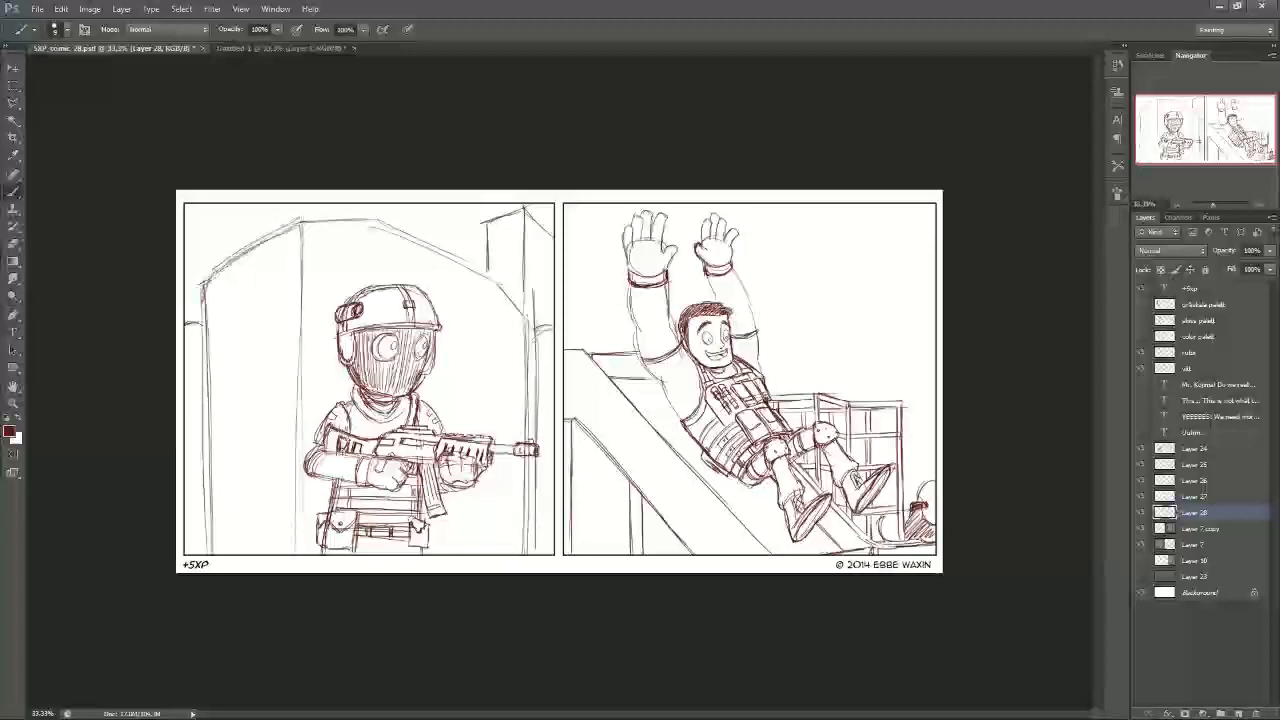
mouse_move(204, 282)
mouse_down()
mouse_move(193, 288)
mouse_move(297, 211)
mouse_move(402, 209)
mouse_move(456, 240)
mouse_up()
drag(388, 209, 475, 253)
drag(438, 235, 507, 270)
drag(501, 268, 535, 311)
drag(540, 306, 542, 328)
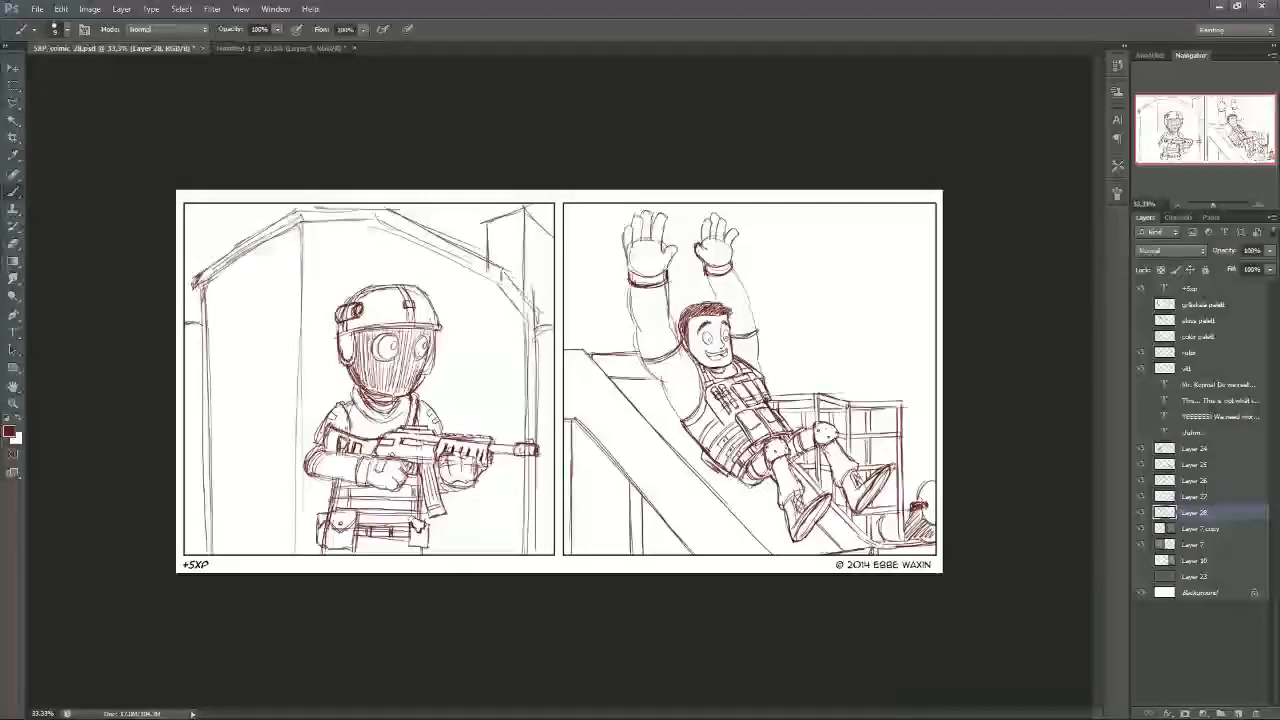
Step: Add outer lines along both roof slopes of the building, and delete the layer holding the building sketch
drag(264, 212, 202, 270)
drag(262, 221, 213, 266)
drag(489, 237, 503, 271)
mouse_move(433, 205)
mouse_down()
mouse_move(486, 232)
mouse_move(541, 308)
mouse_up()
drag(530, 277, 541, 307)
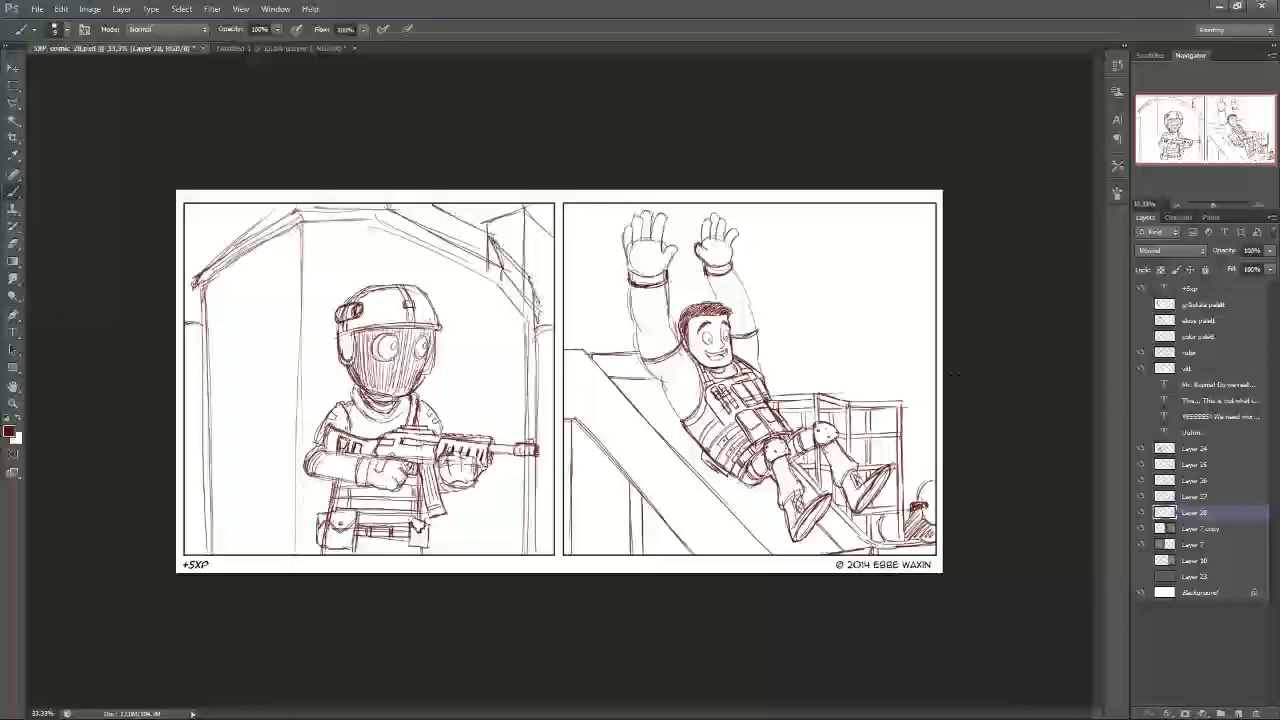
mouse_move(1193, 513)
mouse_down()
mouse_move(1238, 694)
mouse_move(1255, 713)
mouse_up()
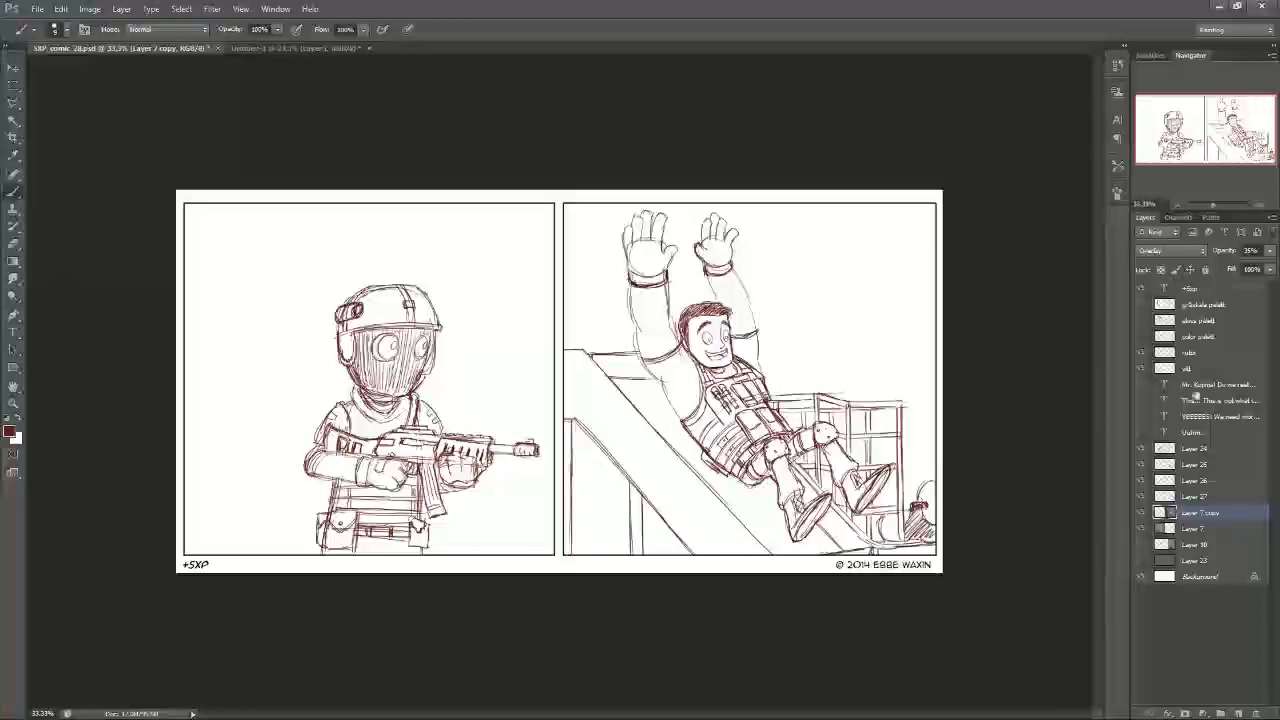
Step: Group Layers 24 through 27 and name the group "sketch"
click(1197, 498)
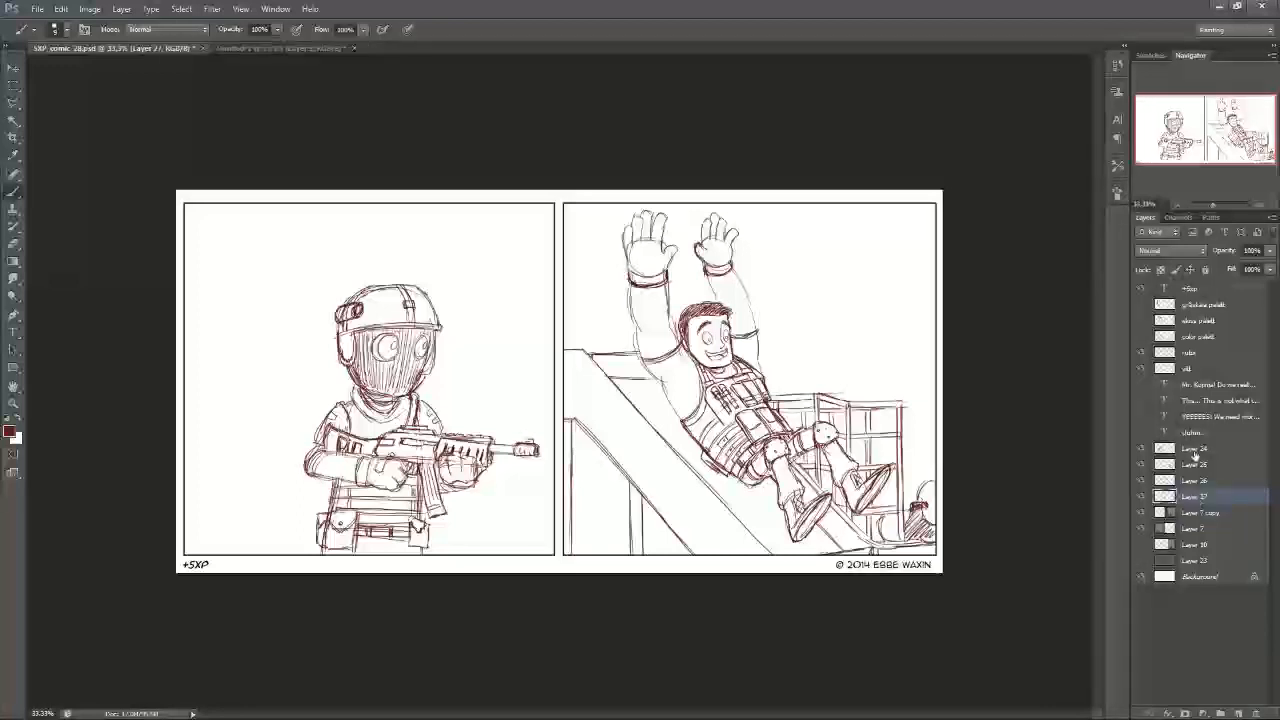
shift+click(1194, 452)
drag(1200, 505, 1220, 697)
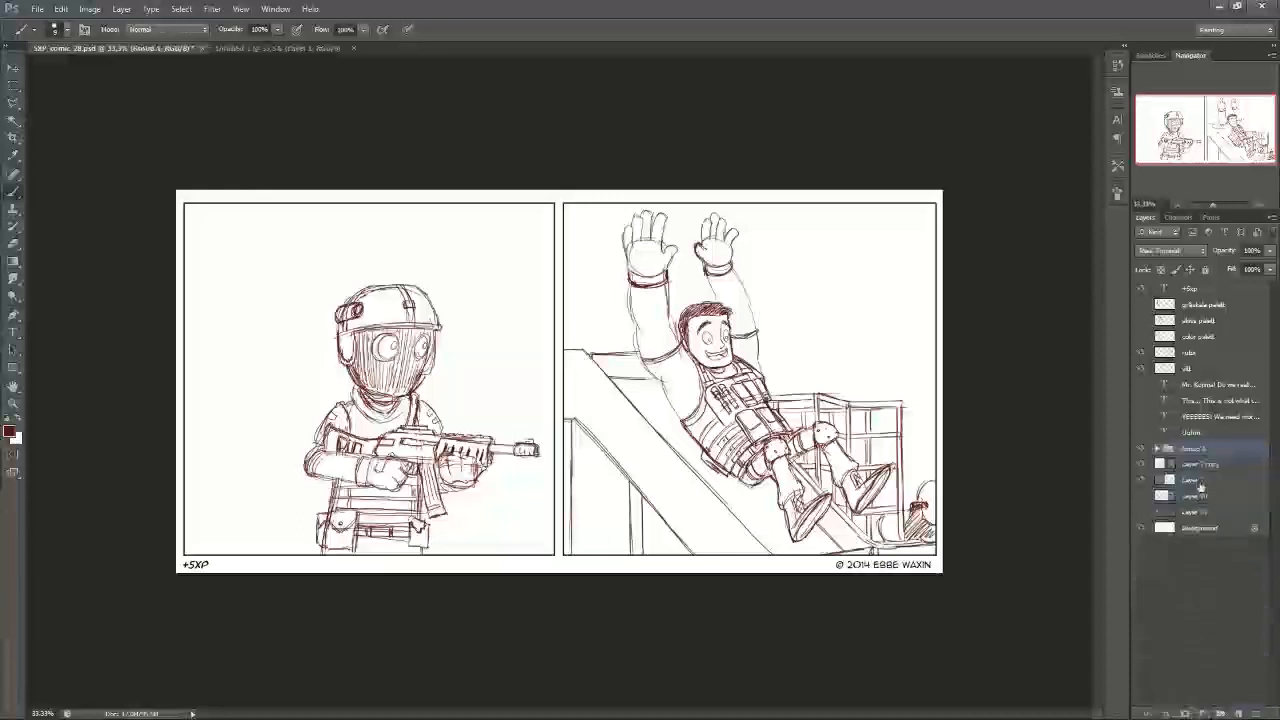
double_click(1200, 449)
text(sketch)
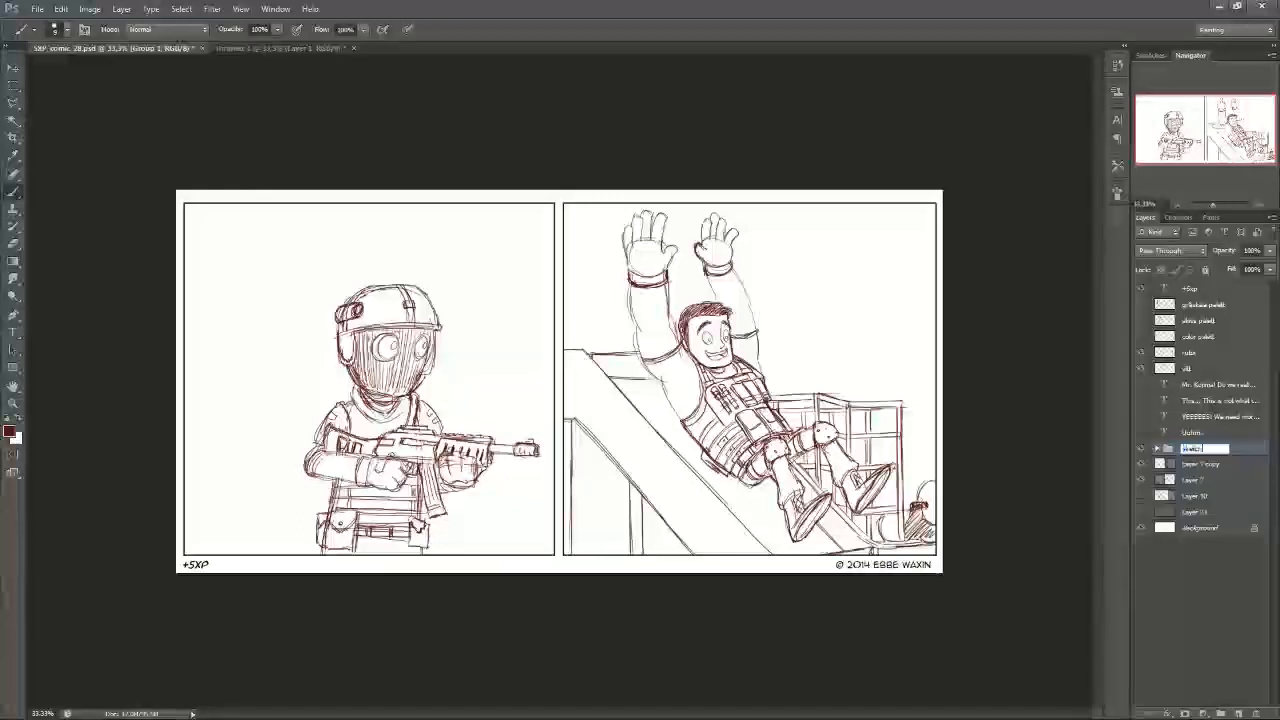
key(Return)
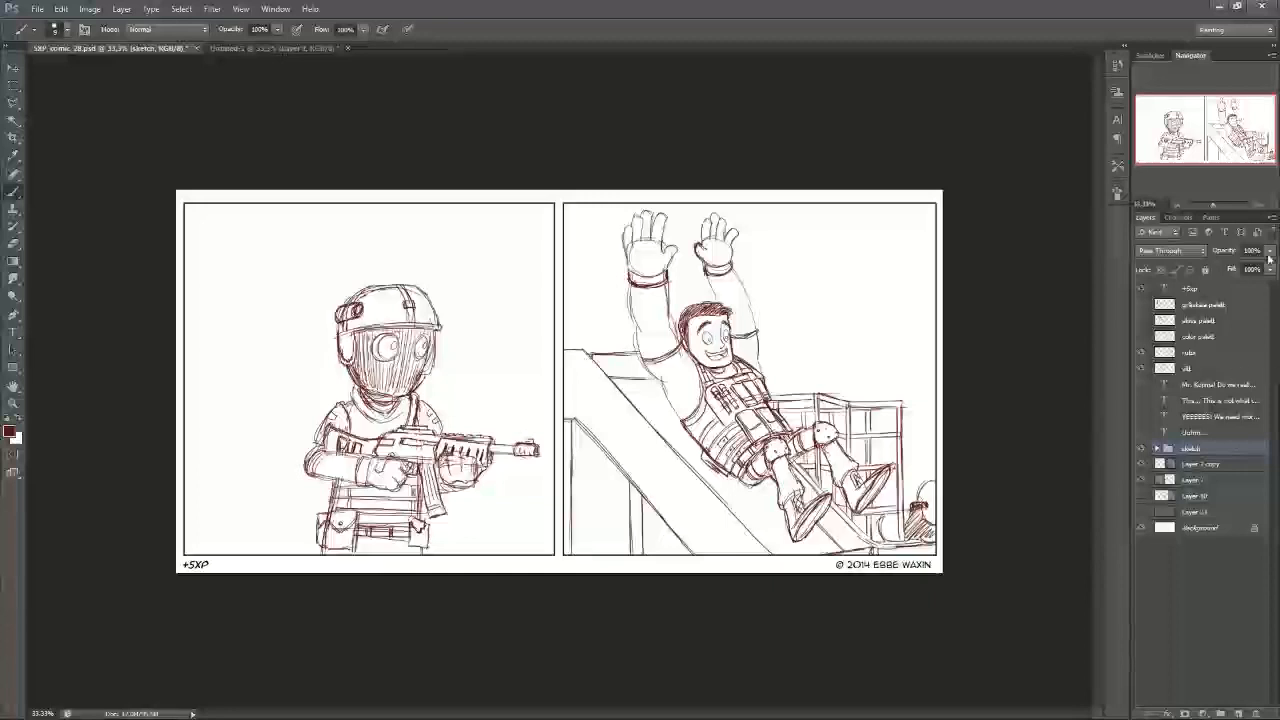
Step: Lower the sketch group's opacity to 20% and add a new layer named INKS above it
drag(1235, 268, 1222, 270)
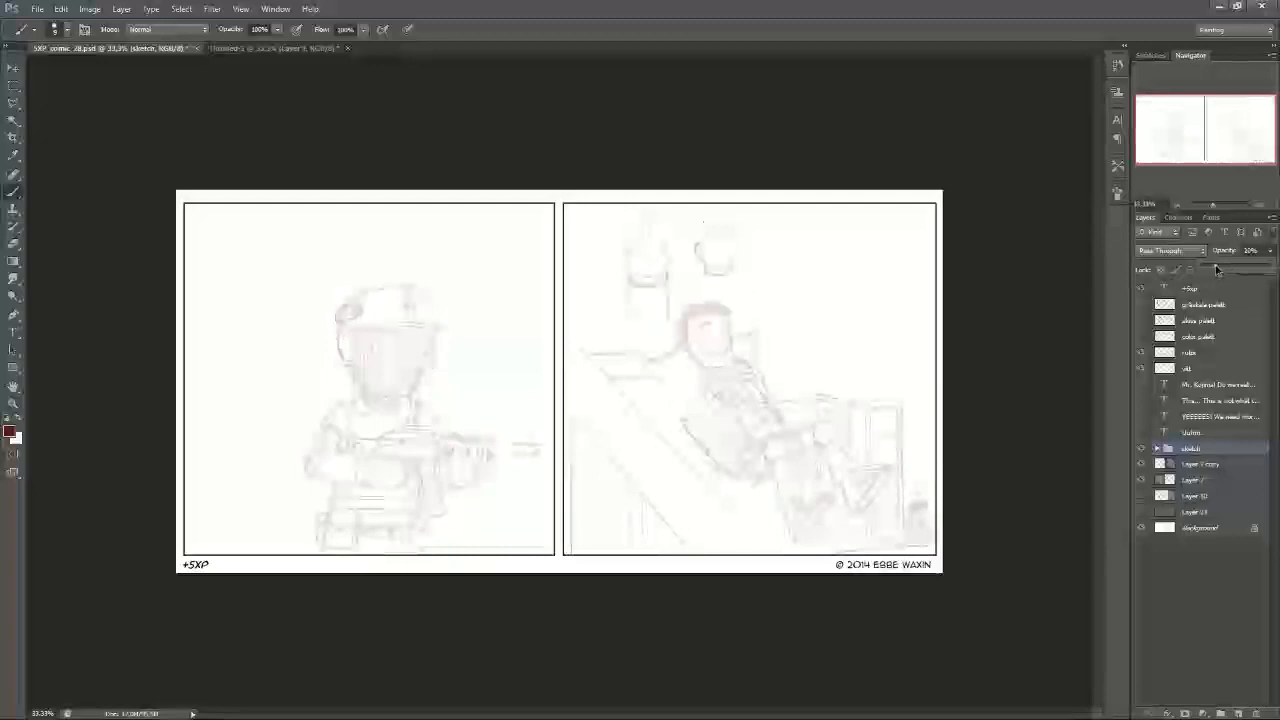
click(1237, 712)
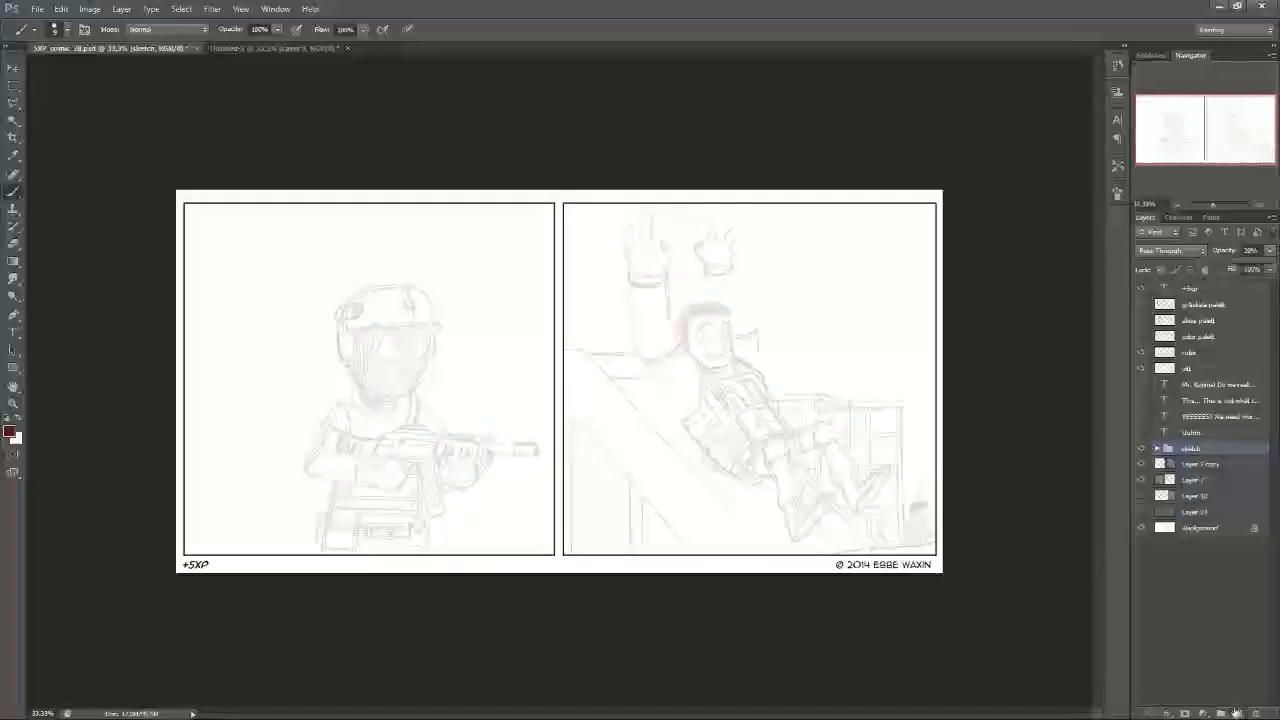
double_click(1197, 449)
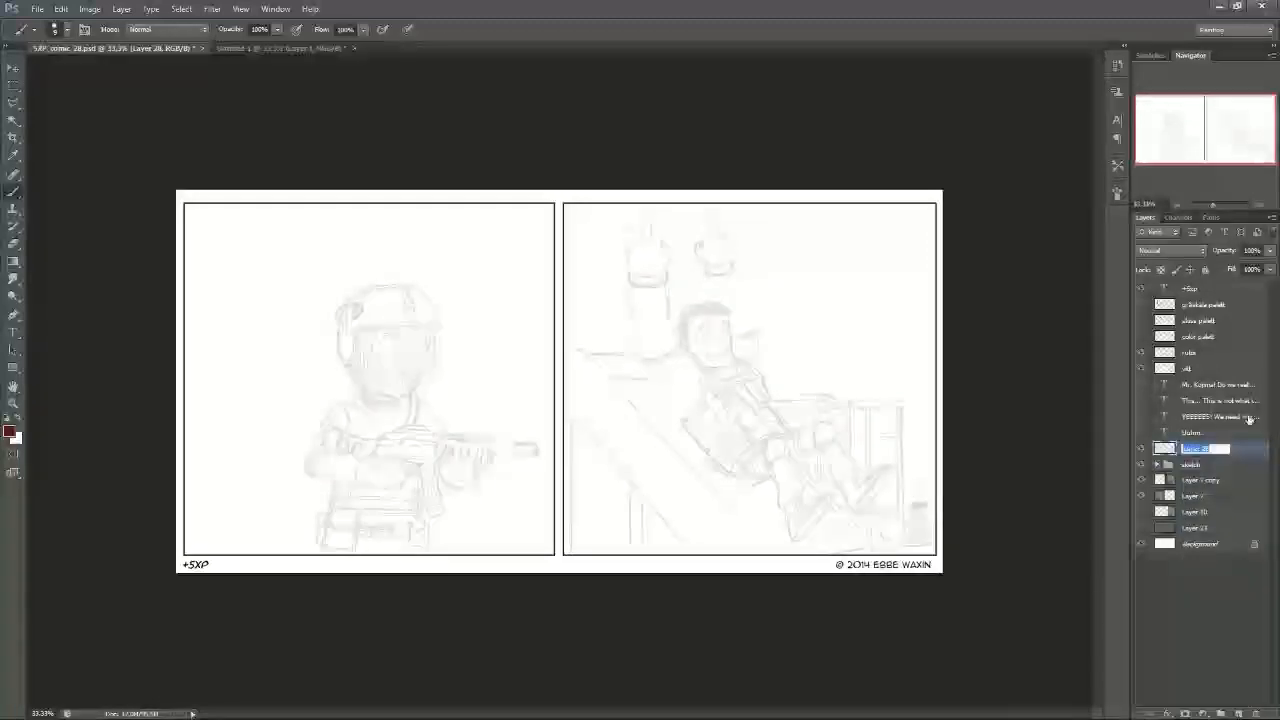
text(INKS)
key(Return)
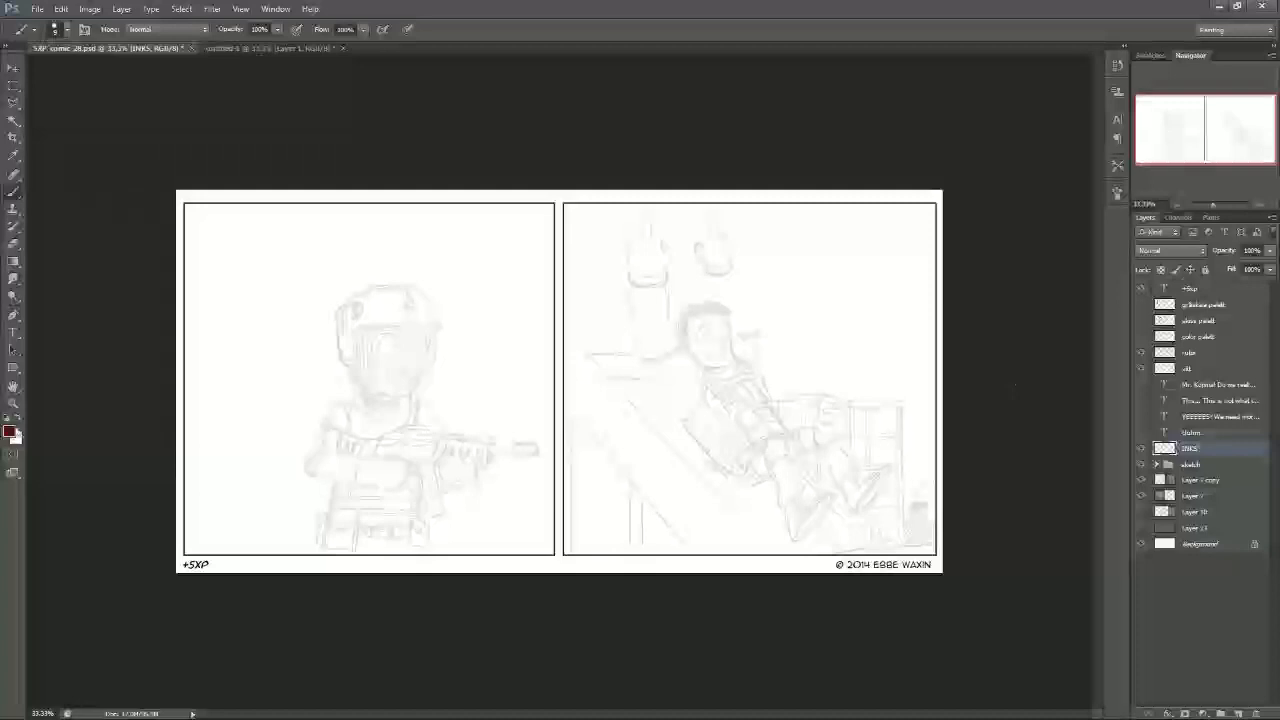
Step: Set the foreground colour to black and increase the hard round brush's size for inking
click(14, 430)
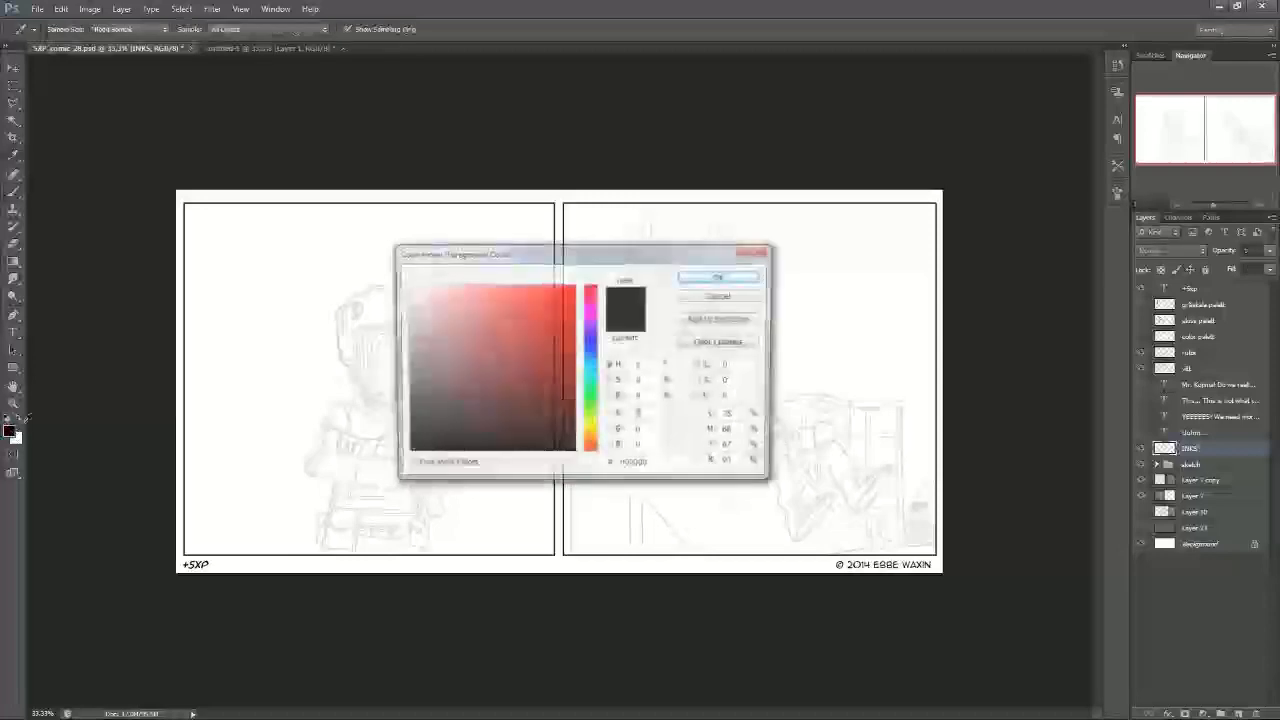
click(720, 277)
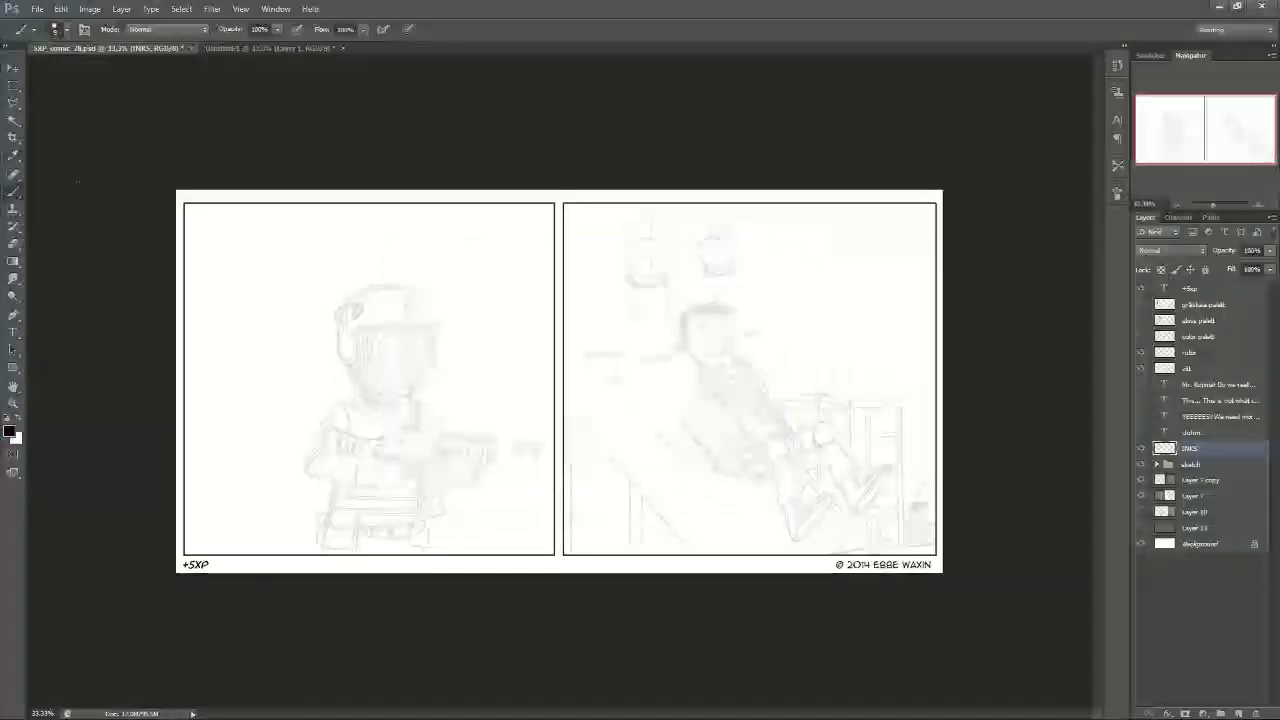
right_click(716, 356)
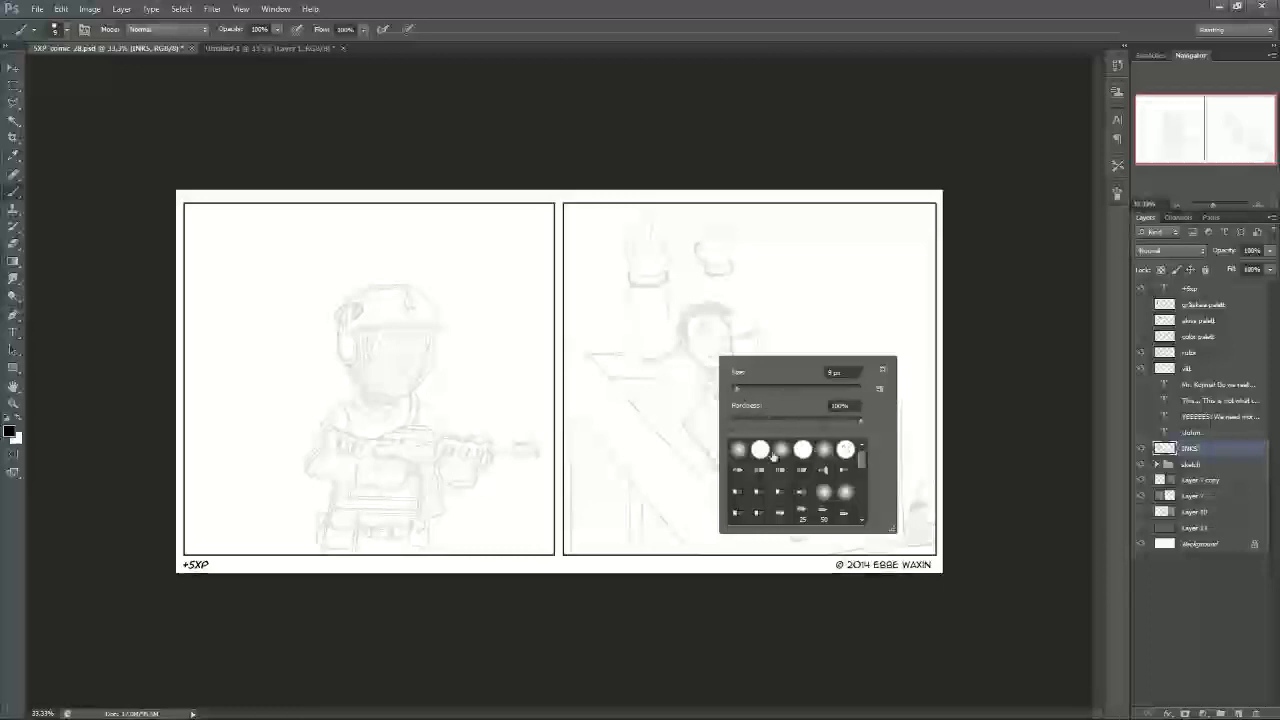
click(738, 388)
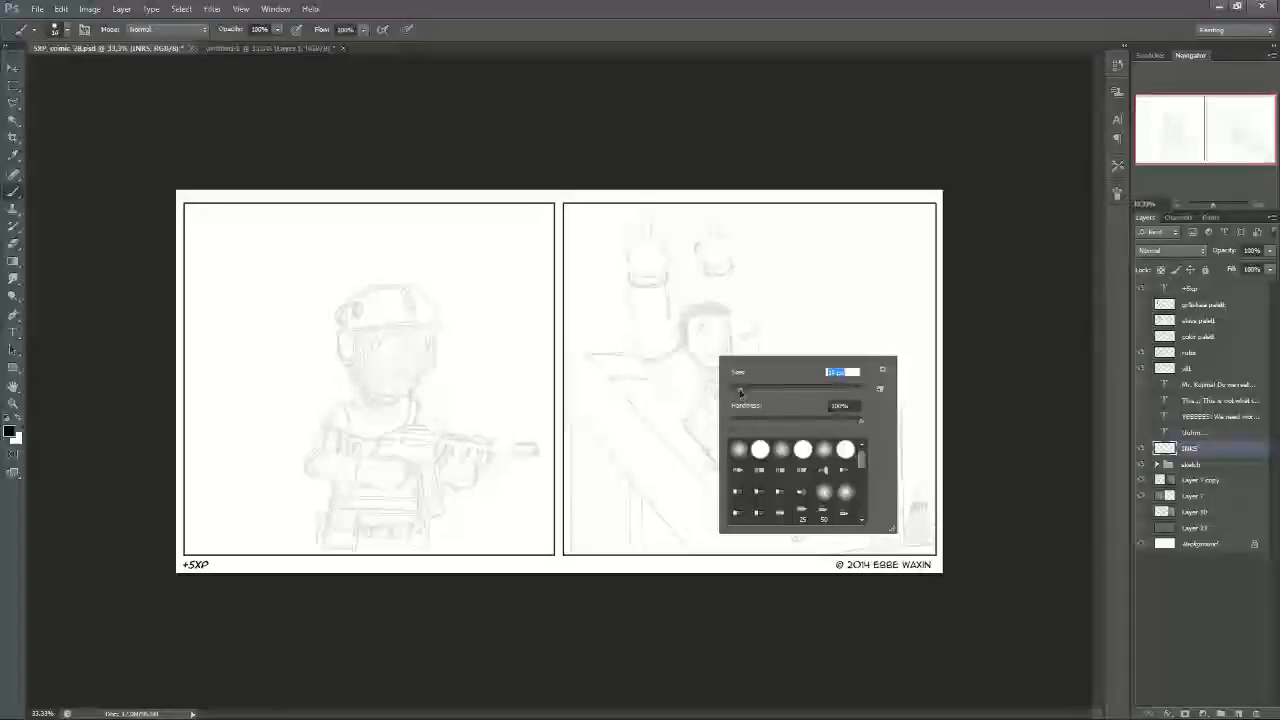
mouse_move(740, 389)
mouse_down()
mouse_move(776, 389)
mouse_move(741, 389)
mouse_up()
Step: Review the inking brush's Shape Dynamics and Brush Tip Shape settings
click(1117, 192)
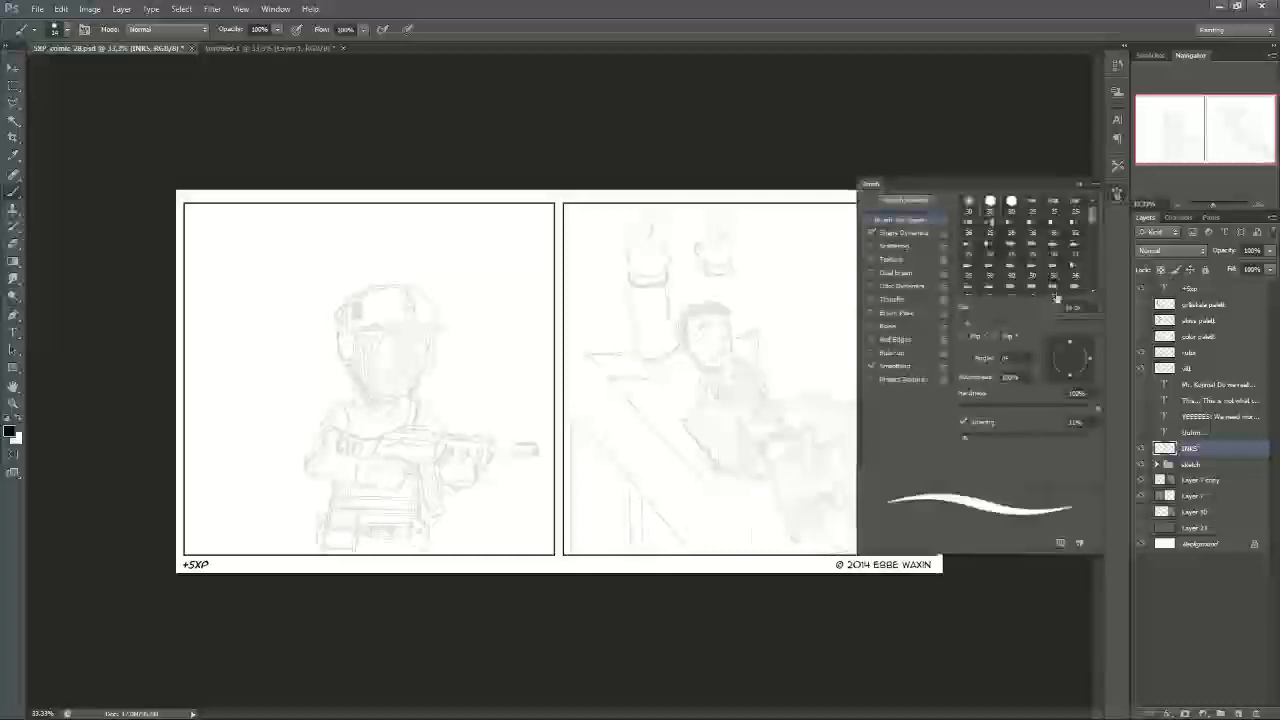
click(903, 233)
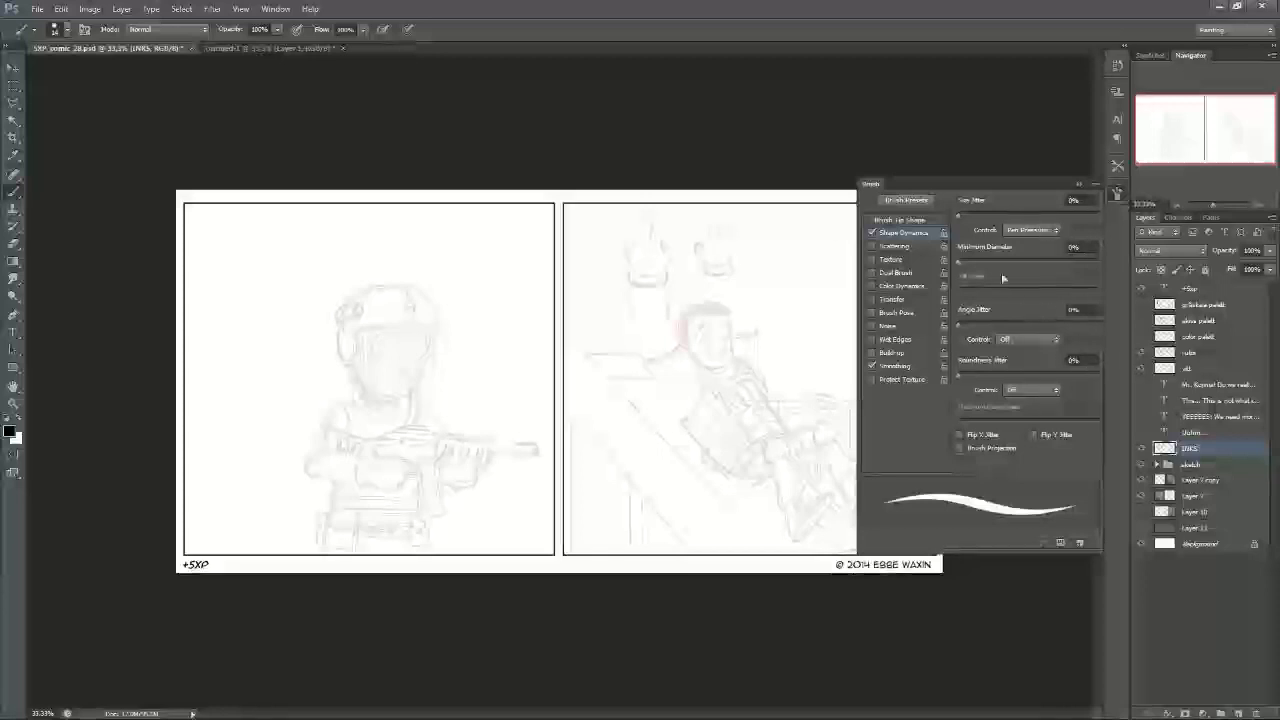
click(902, 220)
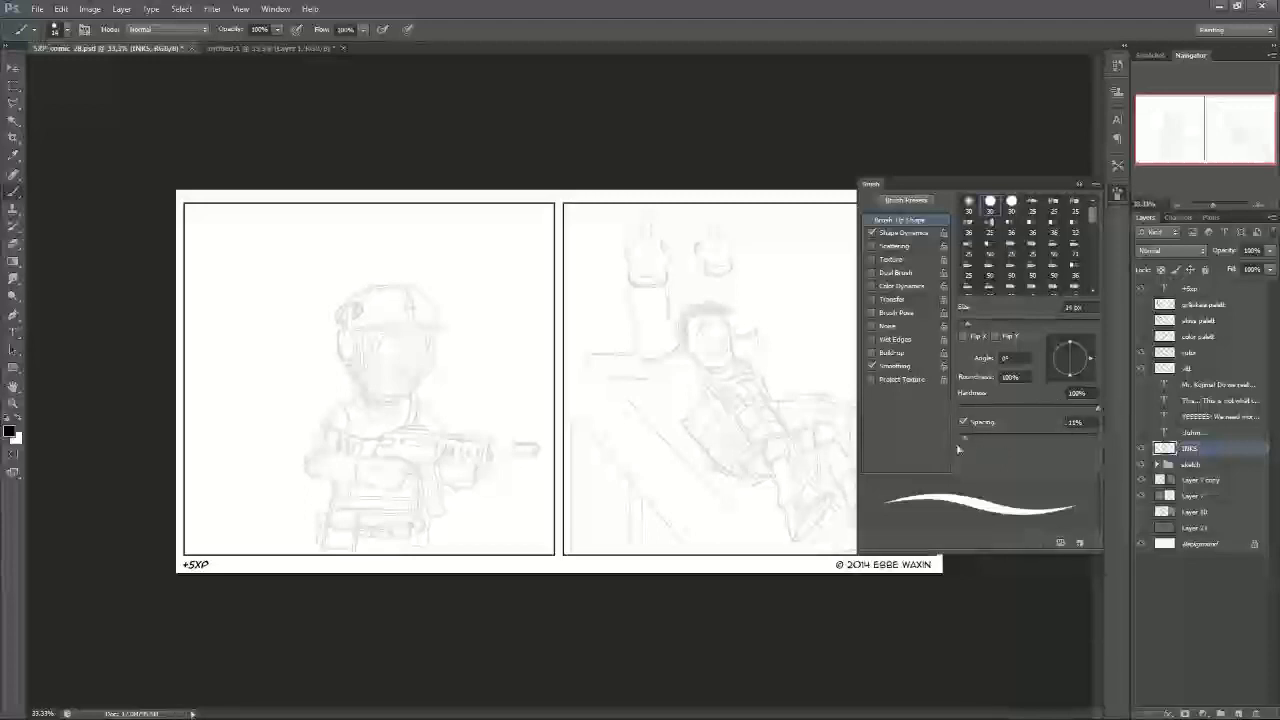
Step: Close the brush settings and bring the comic panels closer for inking
click(1079, 185)
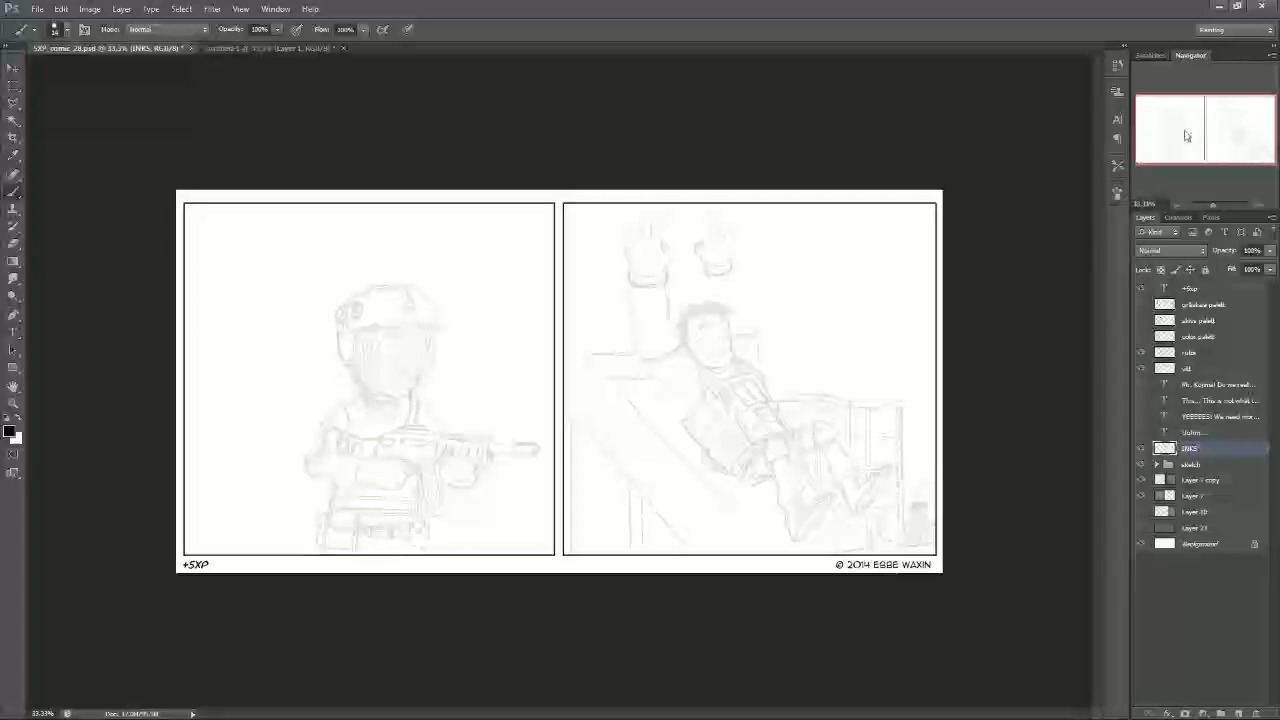
key(ctrl+plus)
mouse_move(1194, 128)
mouse_down()
mouse_move(1170, 134)
mouse_move(1214, 133)
mouse_up()
key(ctrl+plus)
key(ctrl+plus)
Step: Undo the latest layer changes and step forward through the history to restore the INKS layer
key(ctrl+z)
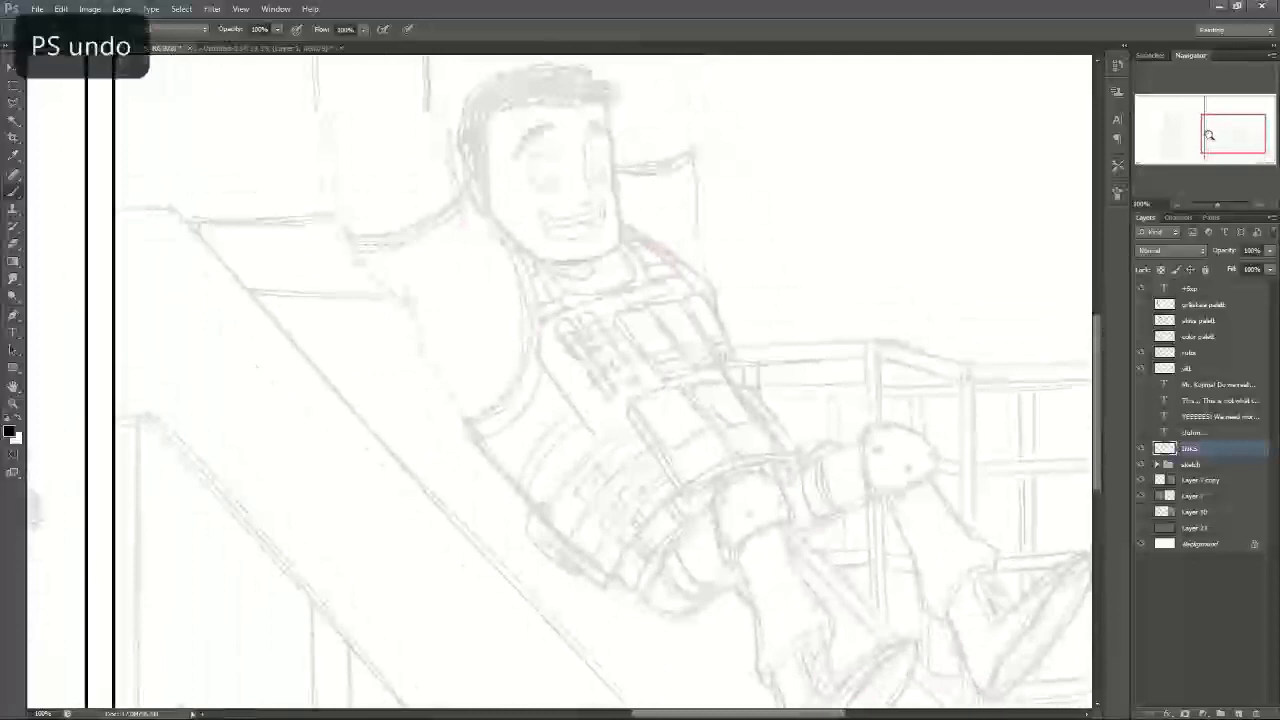
drag(1211, 133, 1198, 133)
key(ctrl+z)
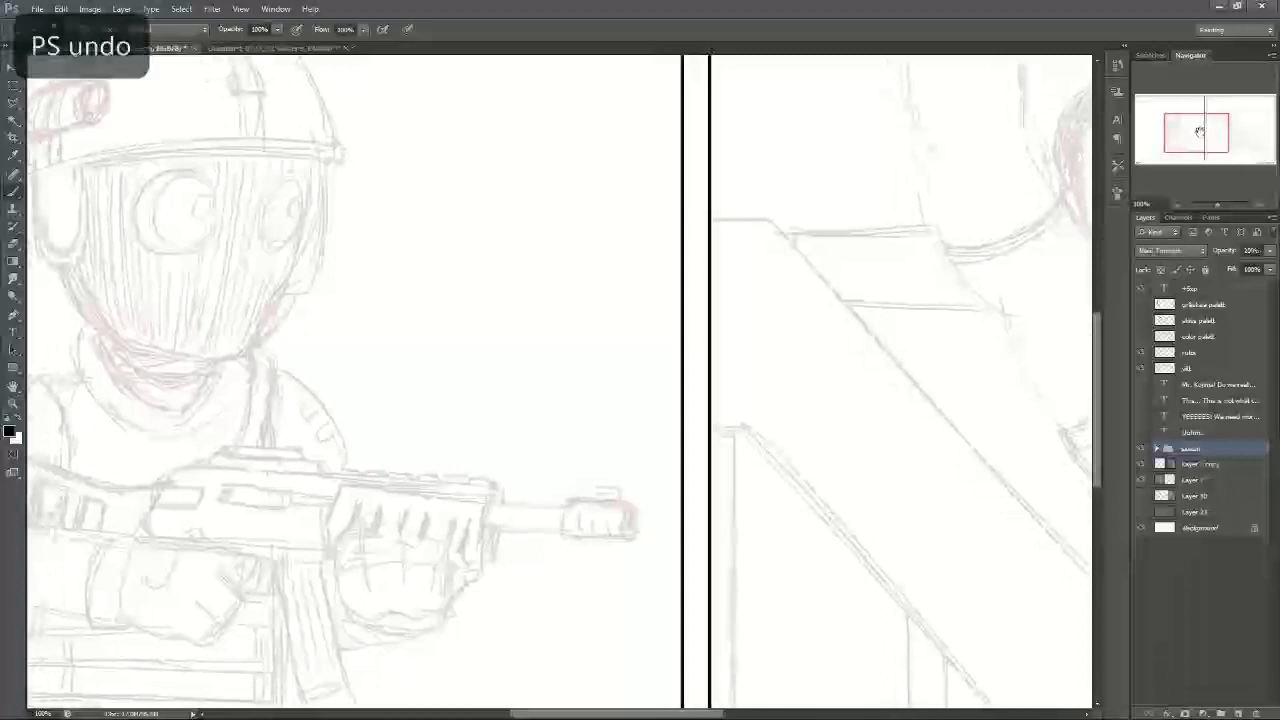
click(90, 9)
mouse_move(61, 9)
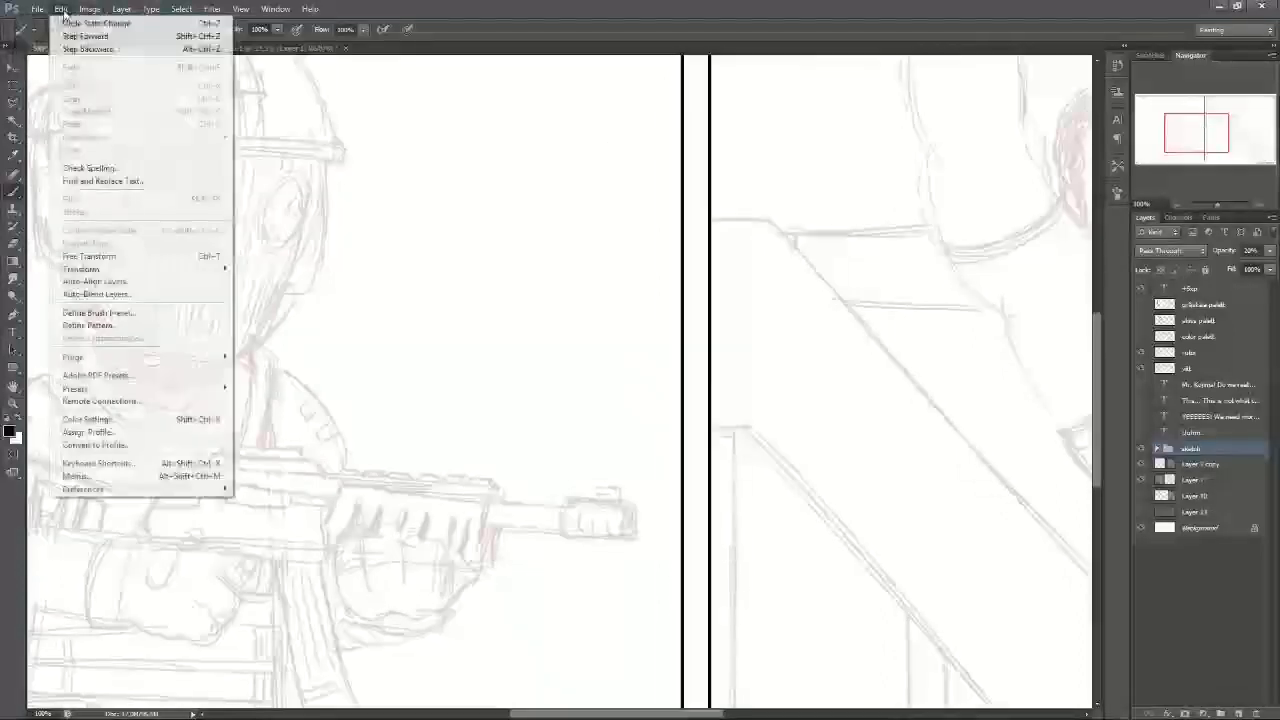
click(73, 36)
click(61, 9)
click(73, 36)
click(61, 9)
drag(1200, 128, 1198, 128)
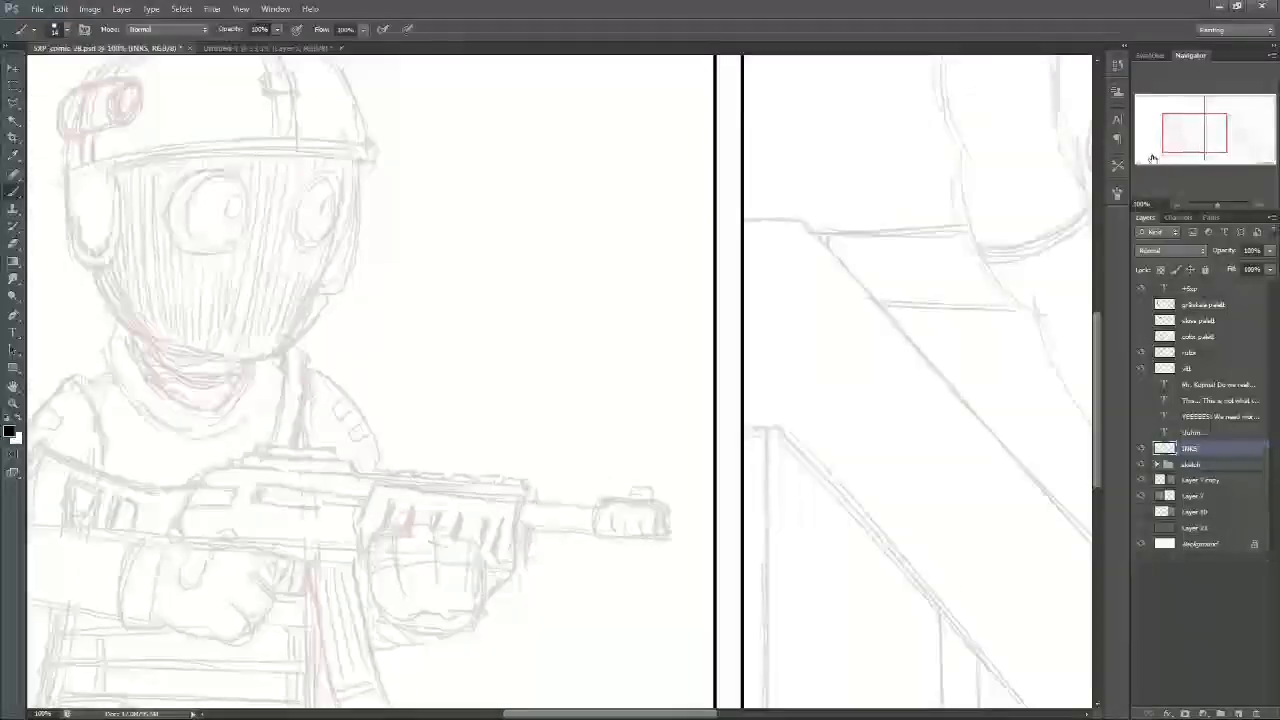
key(ctrl+minus)
key(ctrl+minus)
key(ctrl+minus)
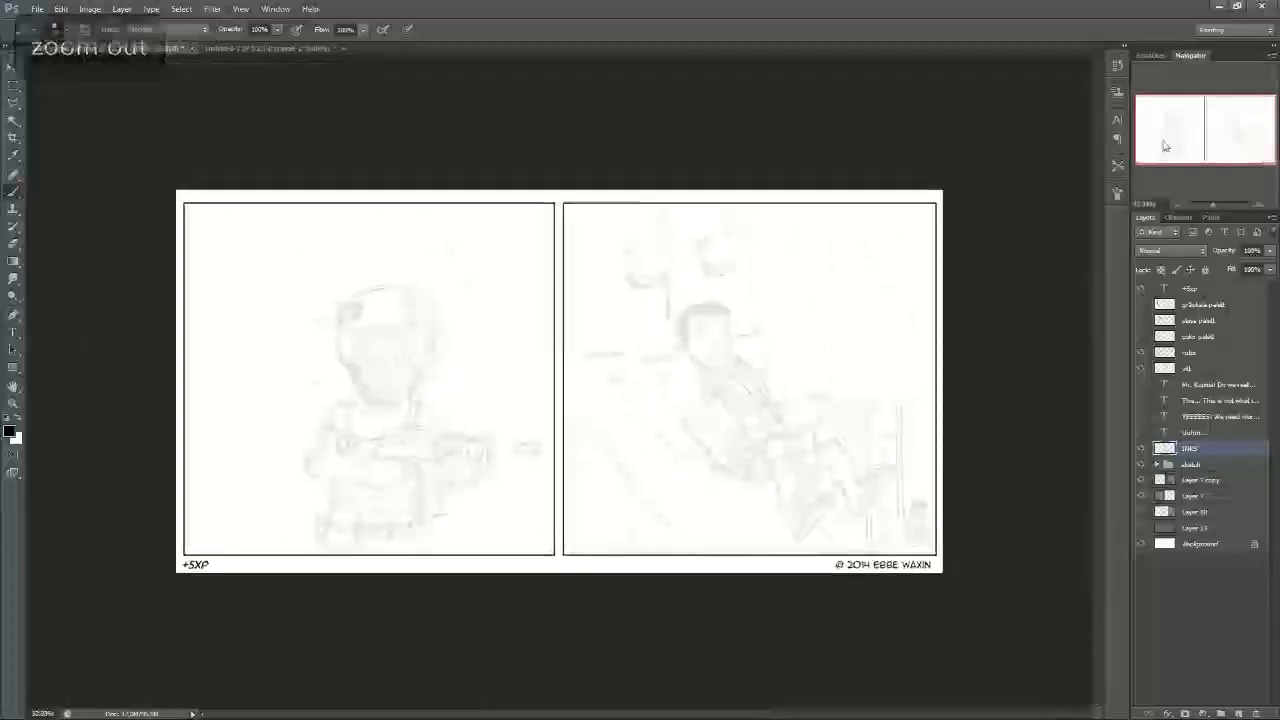
key(ctrl+minus)
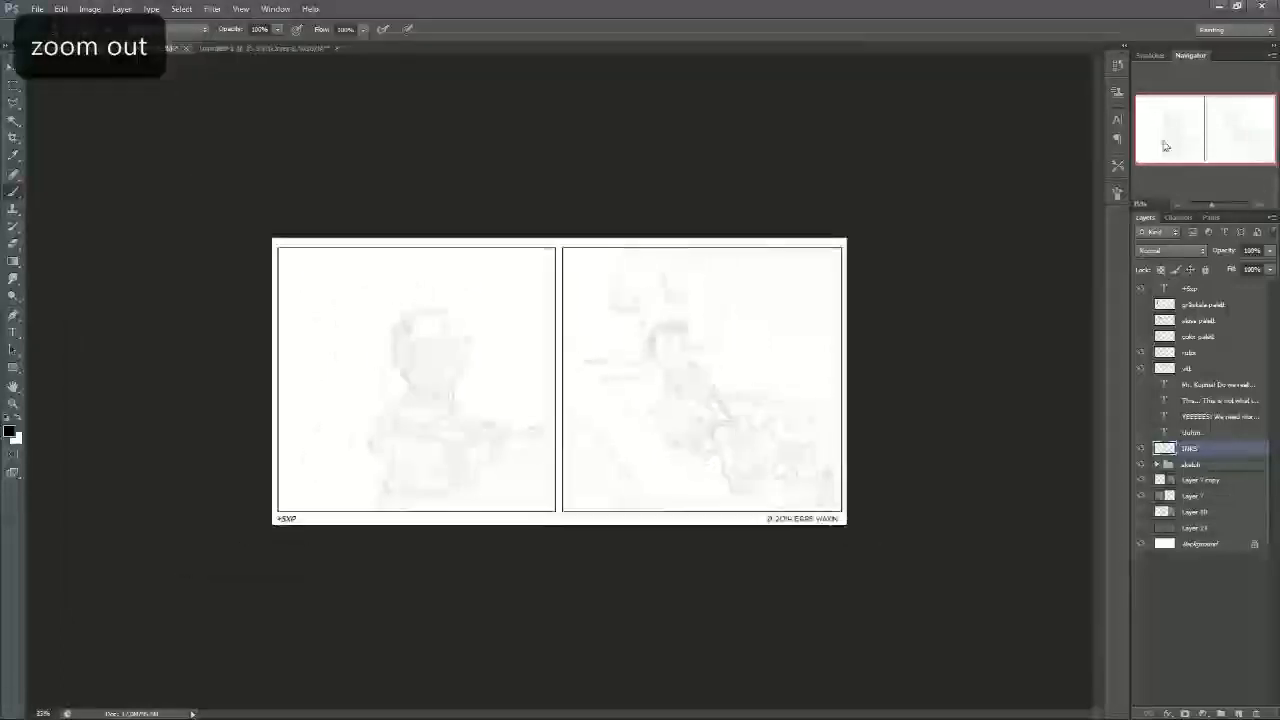
key(ctrl+plus)
key(ctrl+plus)
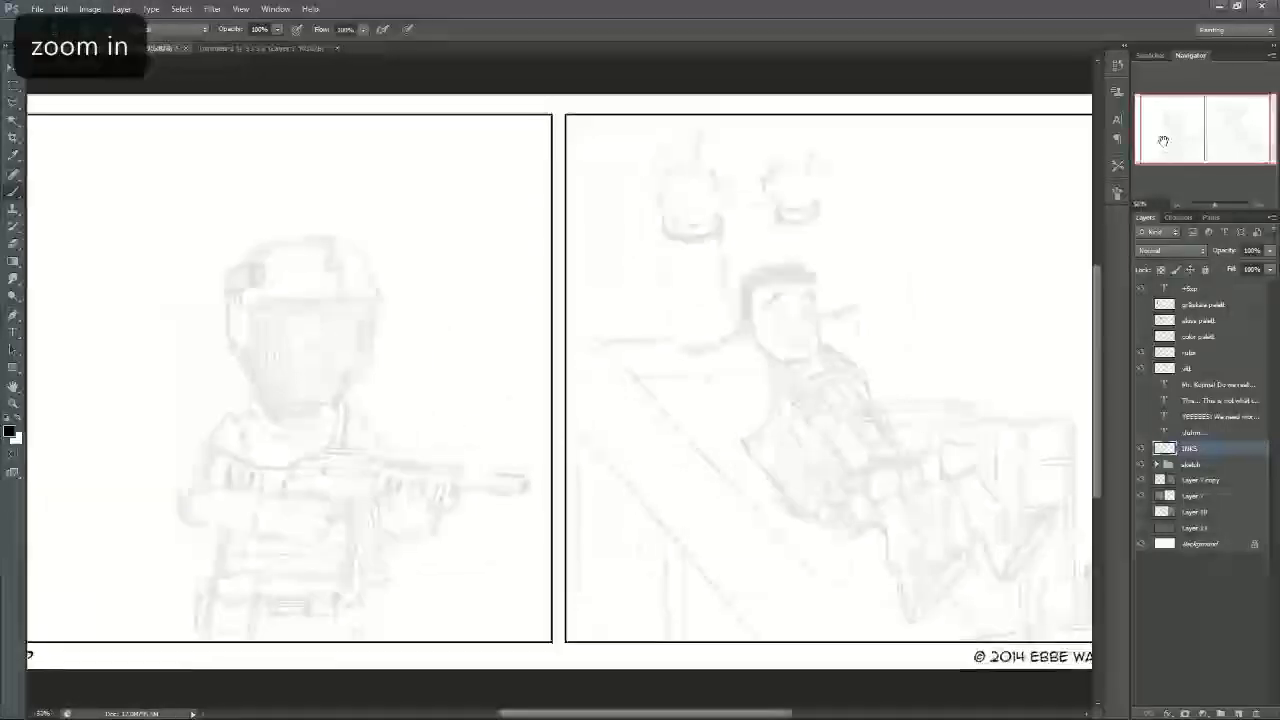
Step: Ink the soldier's masked face outline from the helmet brim down the cheek and around the jaw, redoing the jaw stroke once
scroll(1193, 130, up, 3)
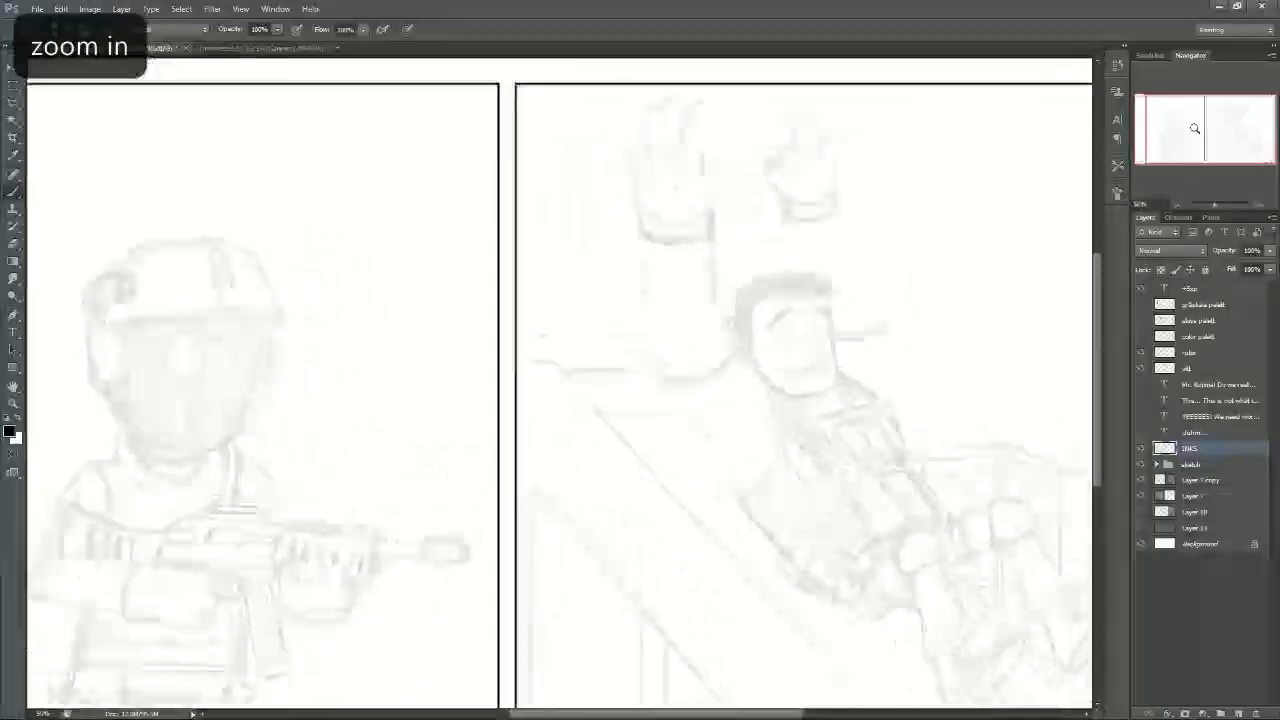
scroll(1172, 133, up, 3)
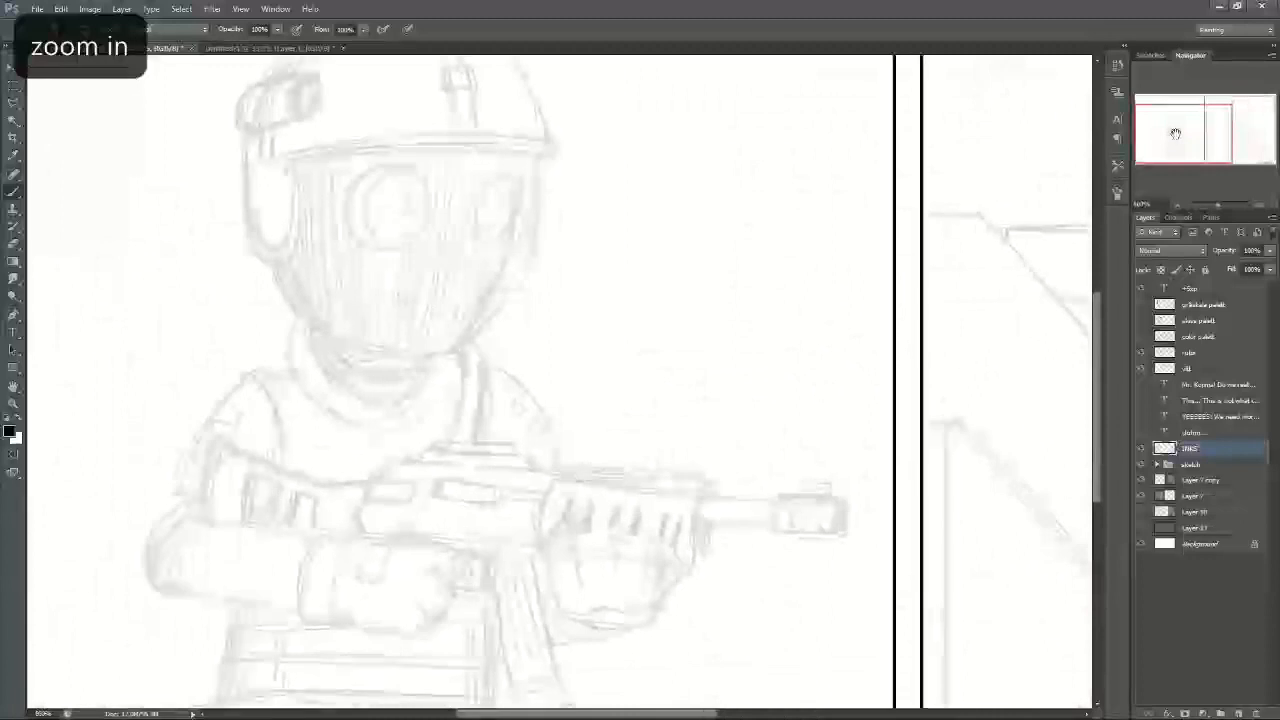
scroll(1168, 130, up, 3)
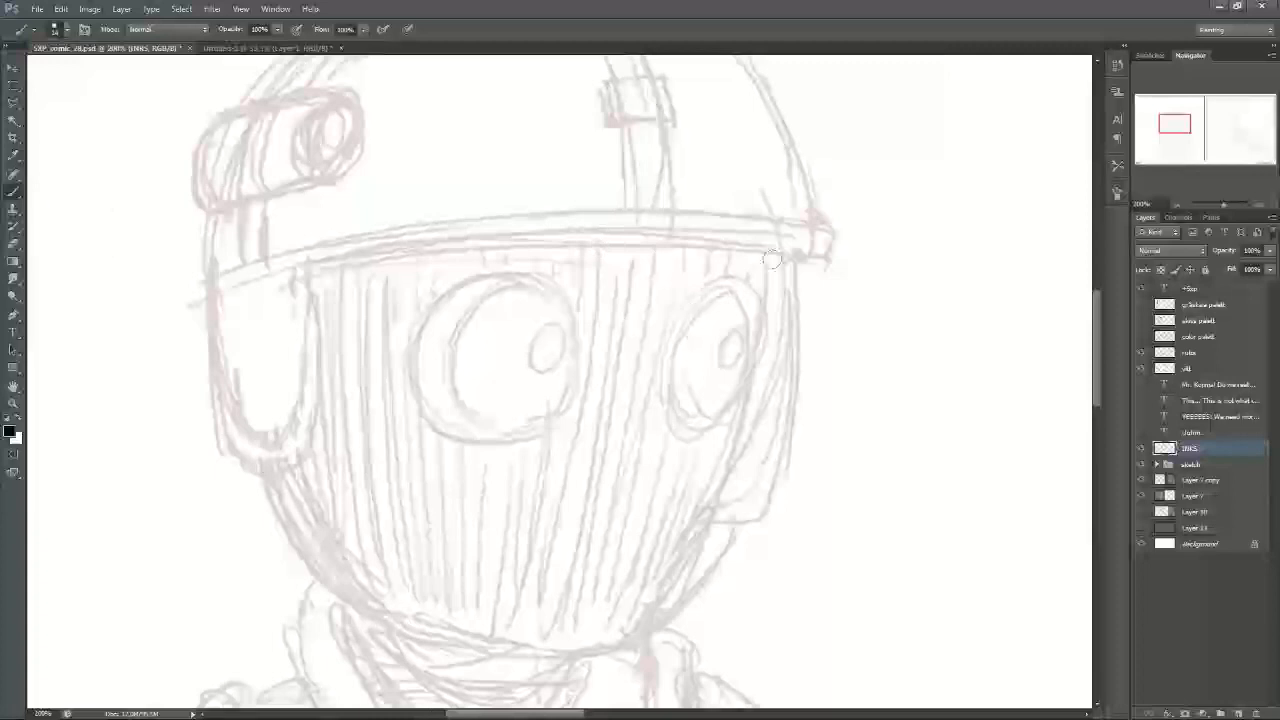
drag(1177, 122, 1177, 126)
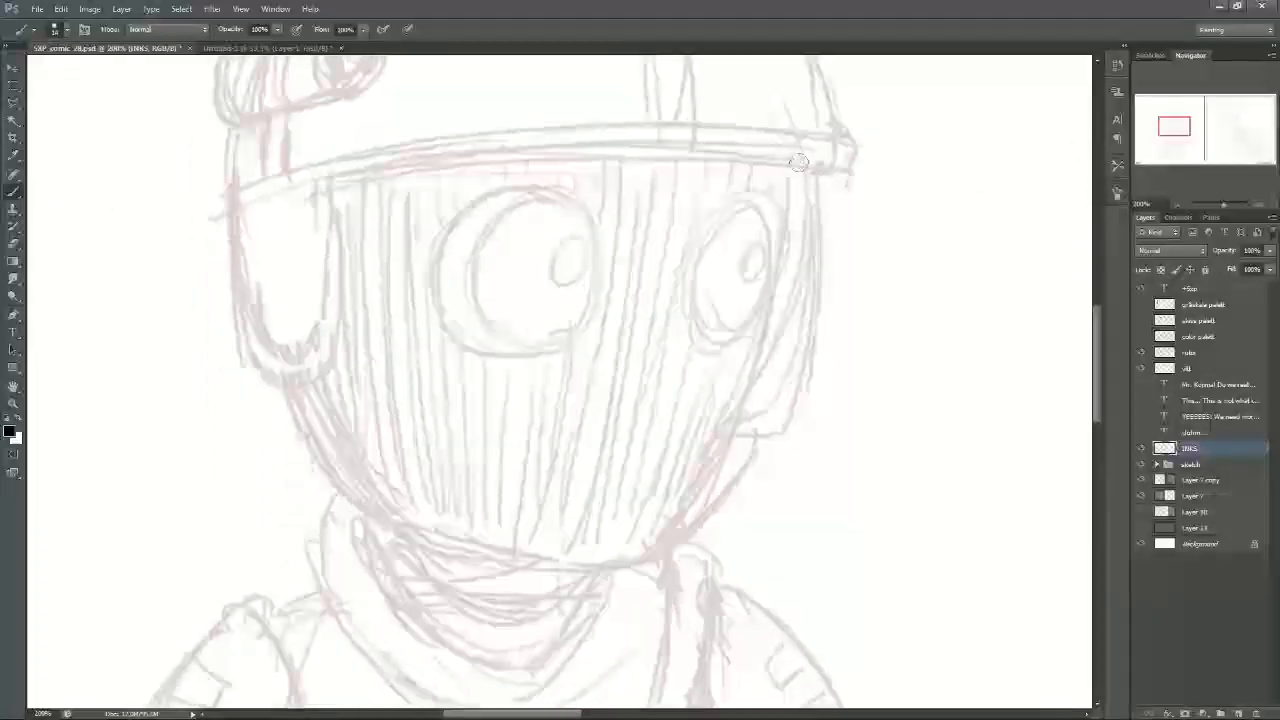
mouse_move(801, 156)
mouse_down()
mouse_move(776, 307)
mouse_move(625, 547)
mouse_up()
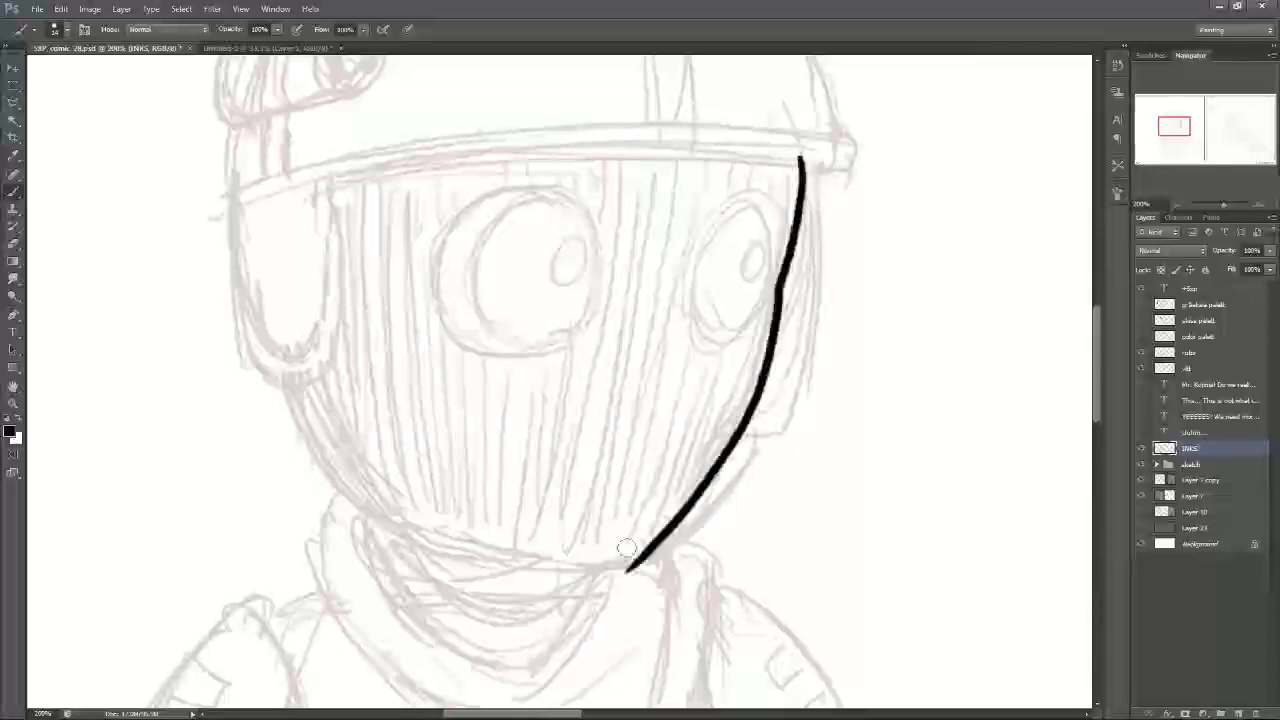
mouse_move(287, 353)
mouse_down()
mouse_move(586, 555)
mouse_move(690, 537)
mouse_up()
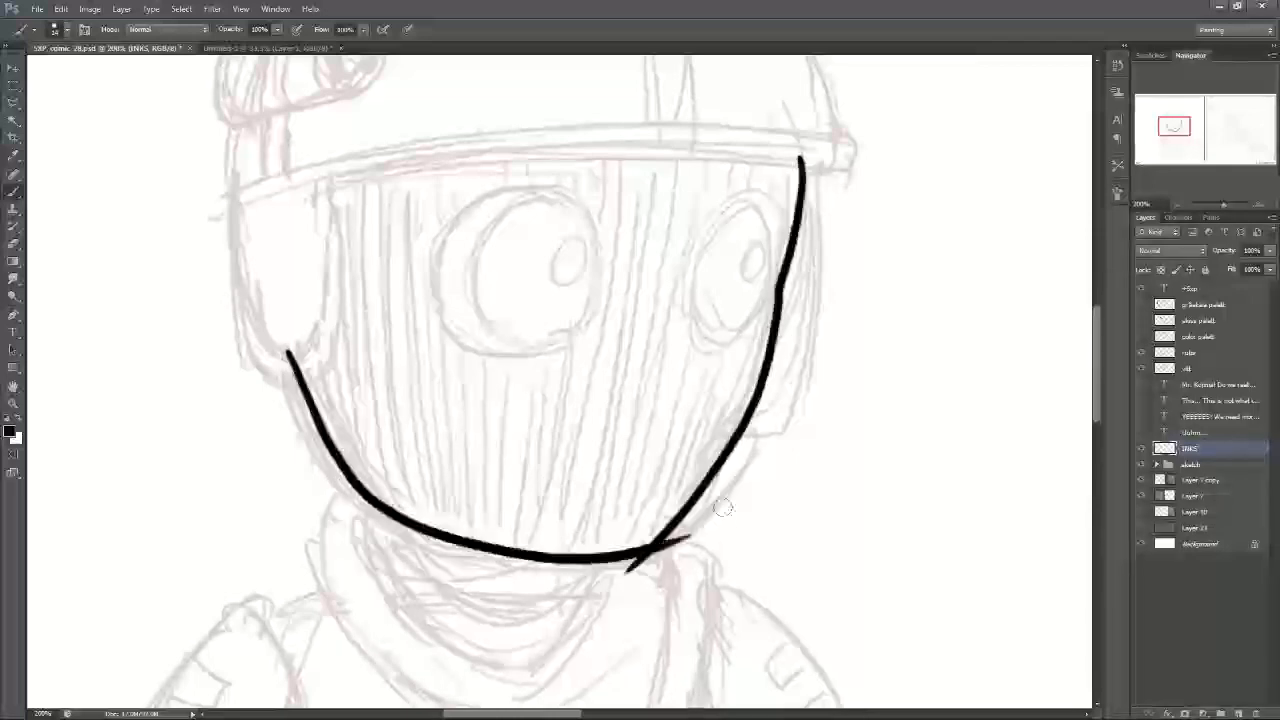
key(ctrl+z)
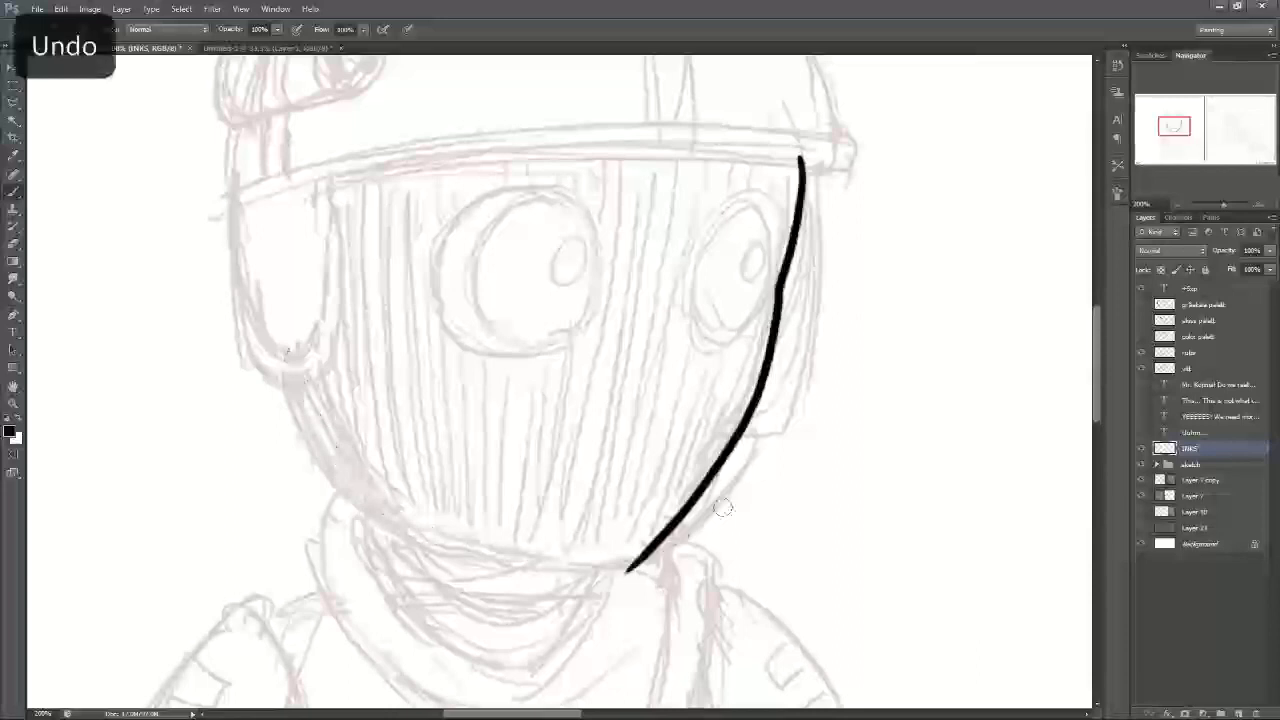
mouse_move(284, 337)
mouse_down()
mouse_move(306, 410)
mouse_move(664, 551)
mouse_up()
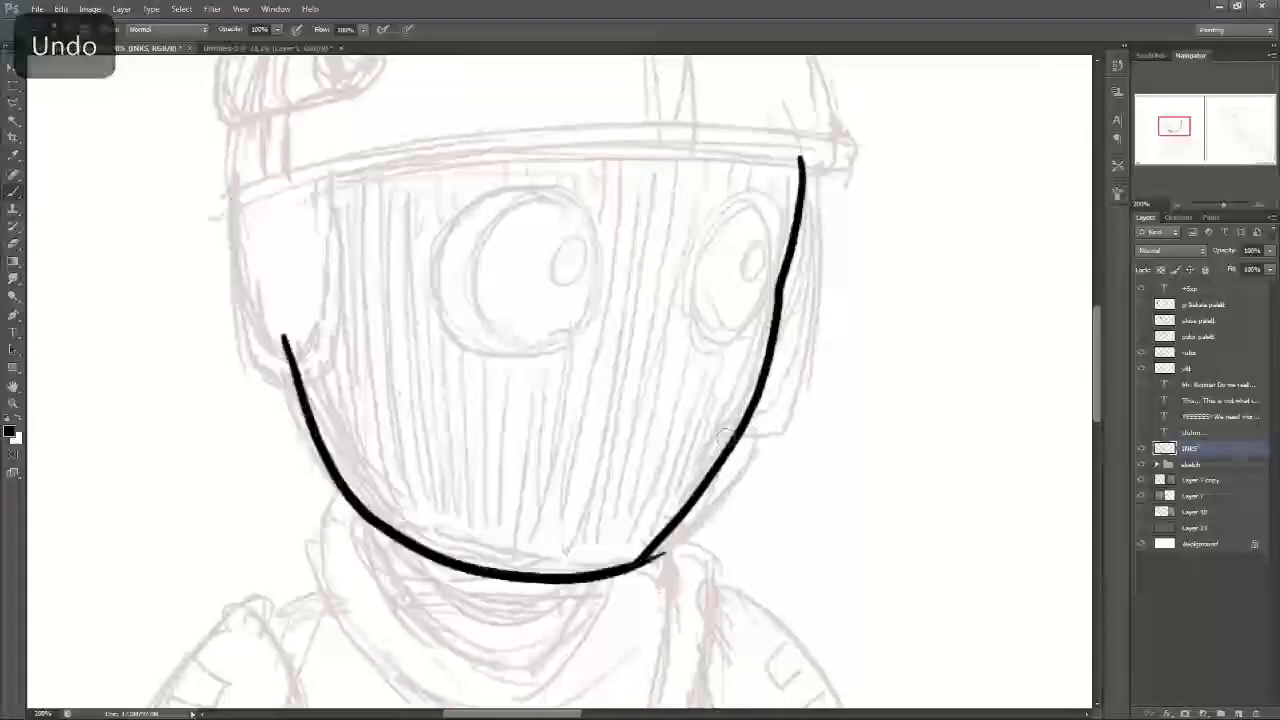
Step: Thicken the inked cheek and jaw line and fill the gap where the strokes meet at the chin corner in black
drag(775, 322, 670, 552)
drag(722, 462, 668, 555)
mouse_move(770, 335)
mouse_down()
mouse_move(668, 570)
mouse_move(500, 590)
mouse_move(388, 540)
mouse_move(306, 426)
mouse_move(284, 328)
mouse_move(344, 487)
mouse_up()
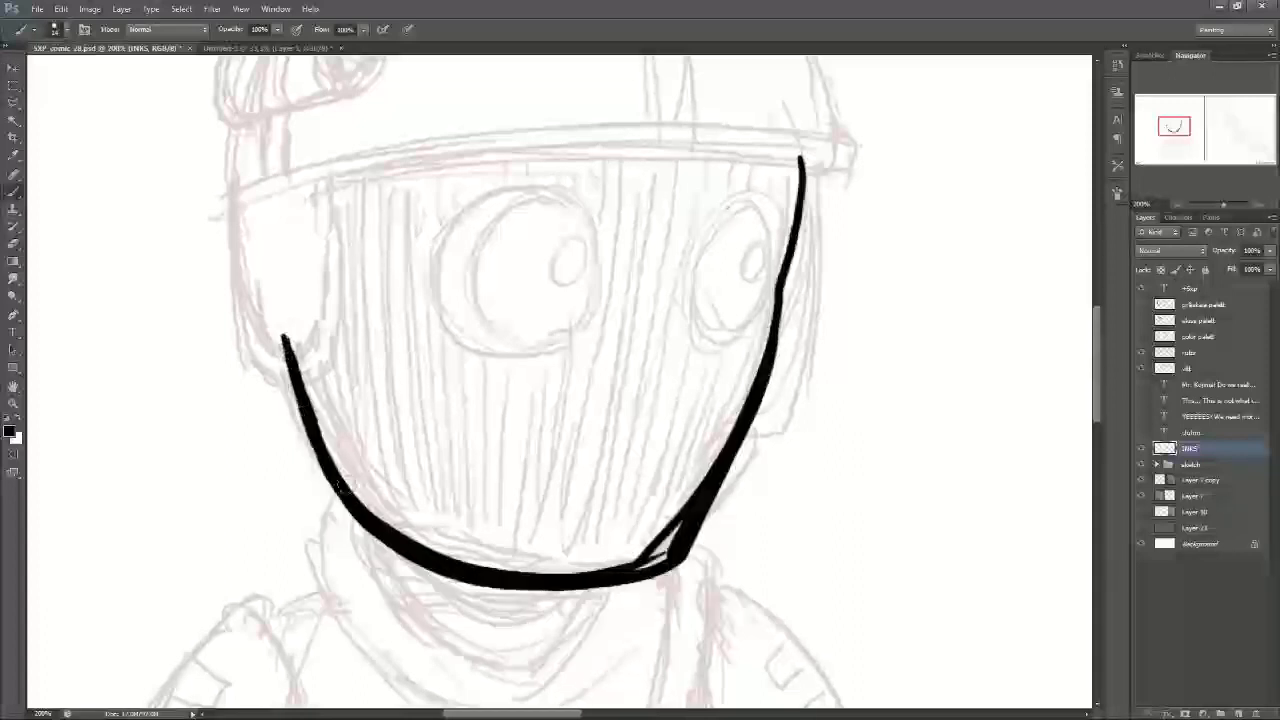
drag(673, 538, 660, 558)
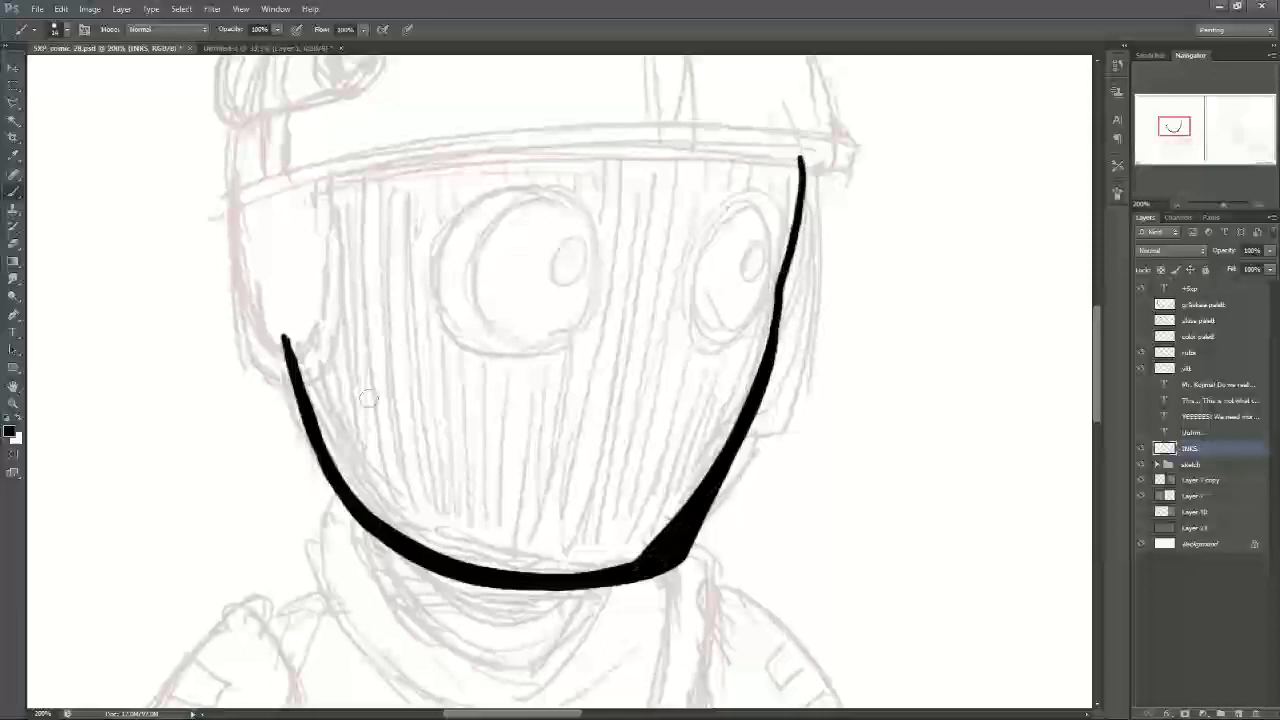
Step: Ink the oval outlines of both of the soldier's eyes over the sketch, undoing and redrawing unsatisfactory strokes
mouse_move(780, 268)
mouse_down()
mouse_move(694, 340)
mouse_move(730, 328)
mouse_up()
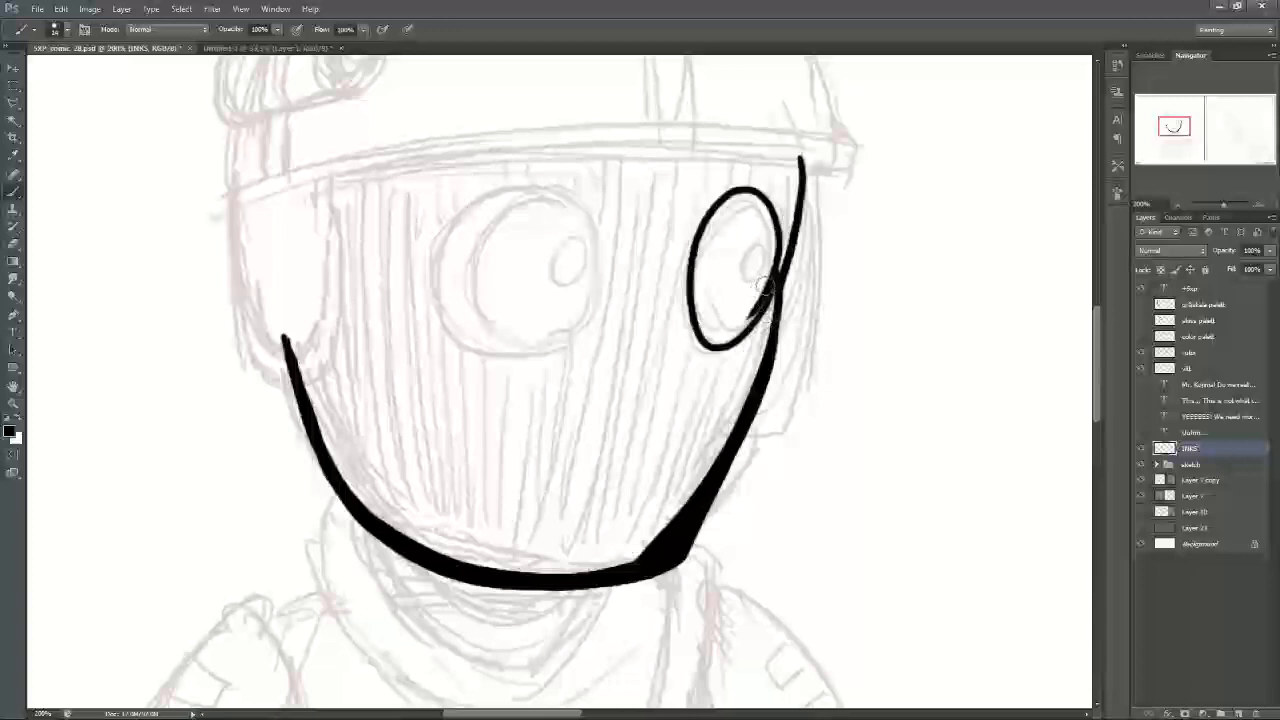
key(ctrl+z)
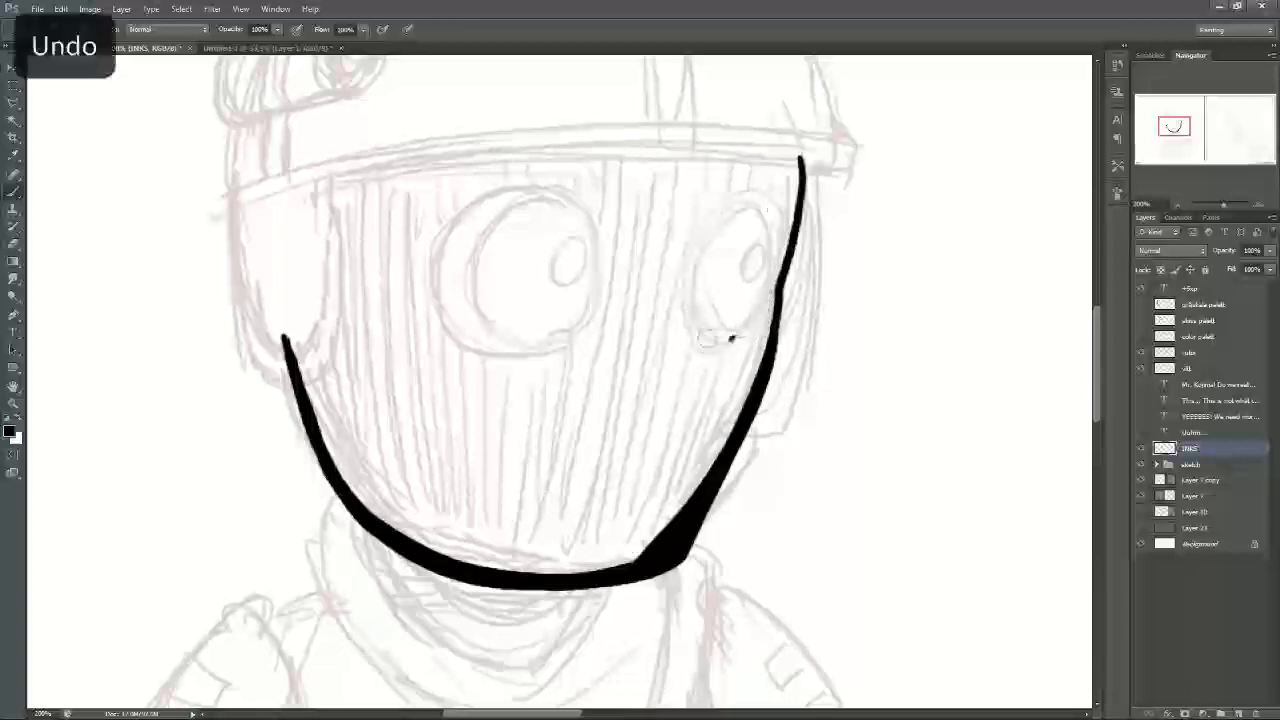
drag(731, 337, 728, 345)
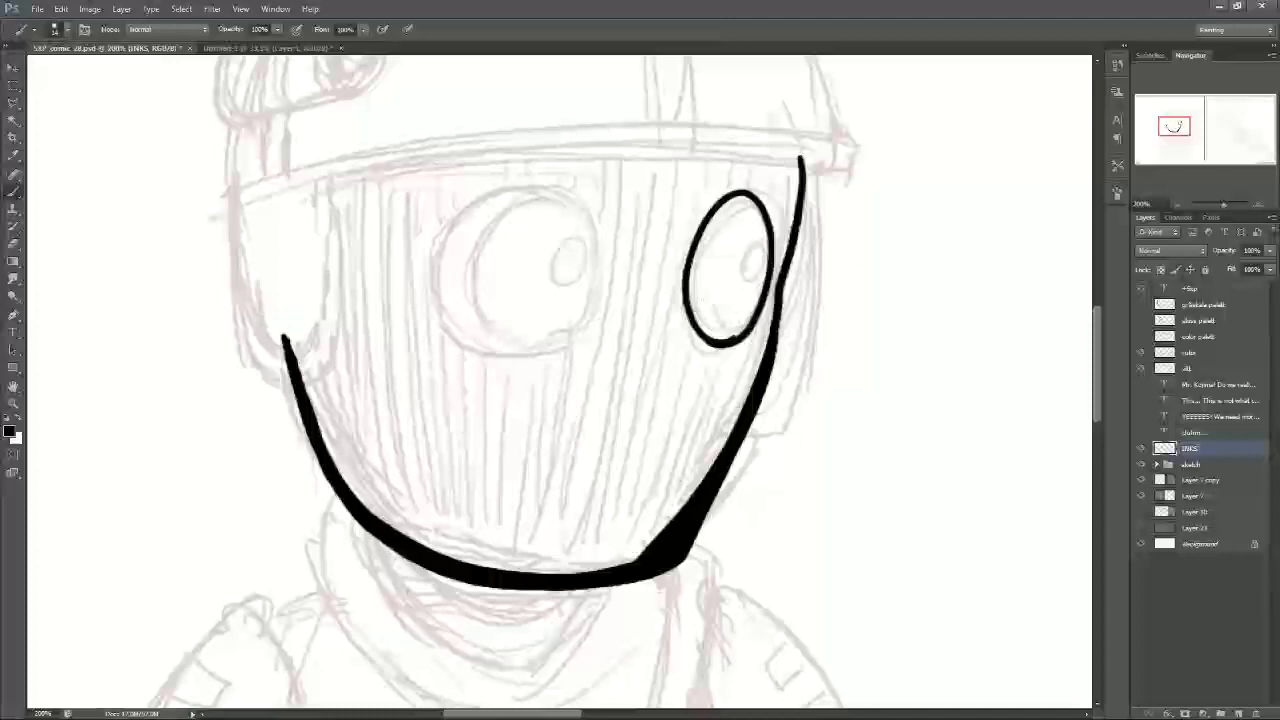
key(ctrl+z)
mouse_move(733, 337)
mouse_down()
mouse_move(722, 343)
mouse_move(785, 200)
mouse_move(733, 340)
mouse_move(775, 300)
mouse_move(728, 345)
mouse_up()
key(ctrl+z)
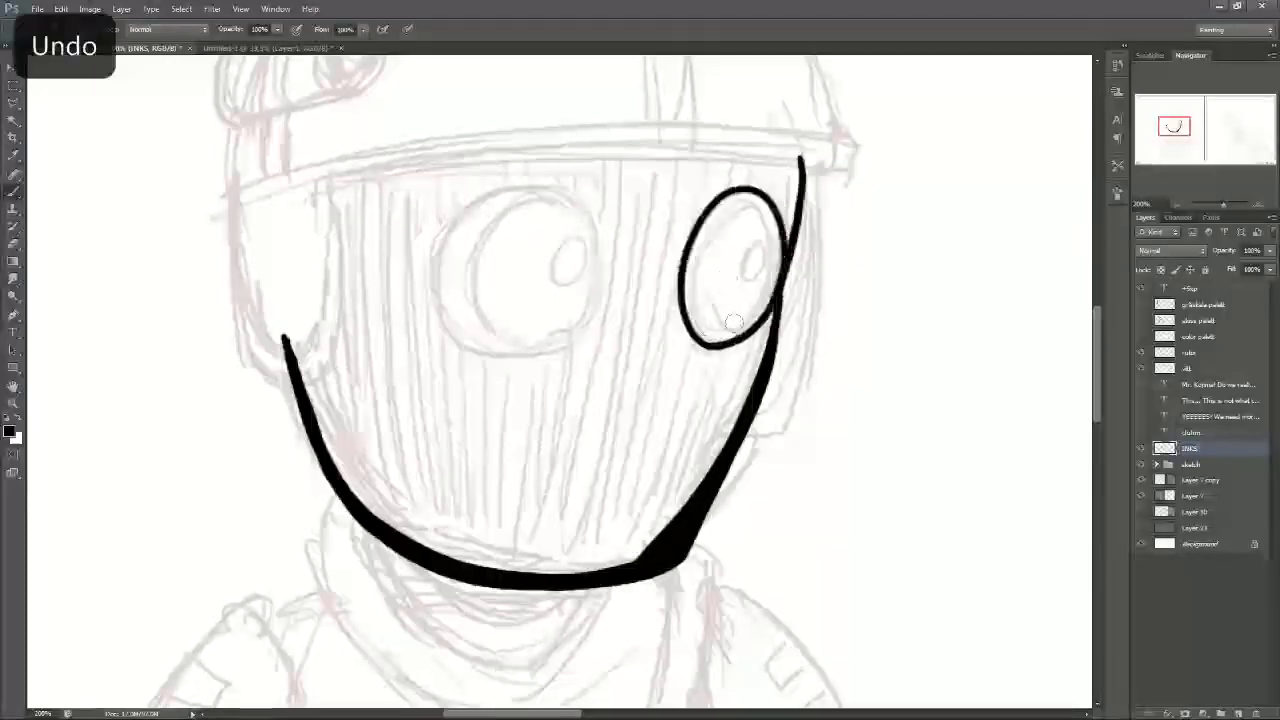
mouse_move(570, 342)
mouse_down()
mouse_move(622, 275)
mouse_move(567, 332)
mouse_move(530, 350)
mouse_move(505, 335)
mouse_up()
key(ctrl+z)
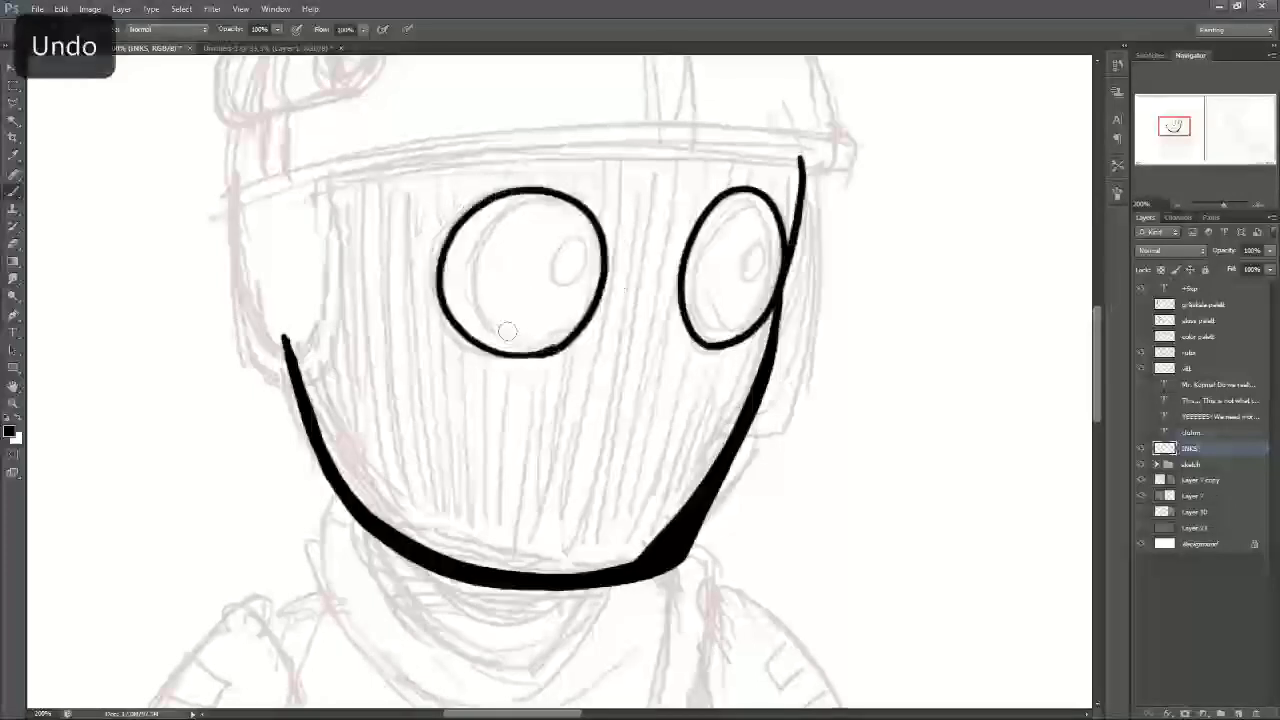
Step: Undo the larger eye's outline, redraw it as a slightly bigger circle over the sketch, and clean up the linework with the Eraser
key(ctrl+z)
mouse_move(597, 292)
mouse_down()
mouse_move(510, 180)
mouse_move(605, 265)
mouse_move(580, 334)
mouse_up()
key(e)
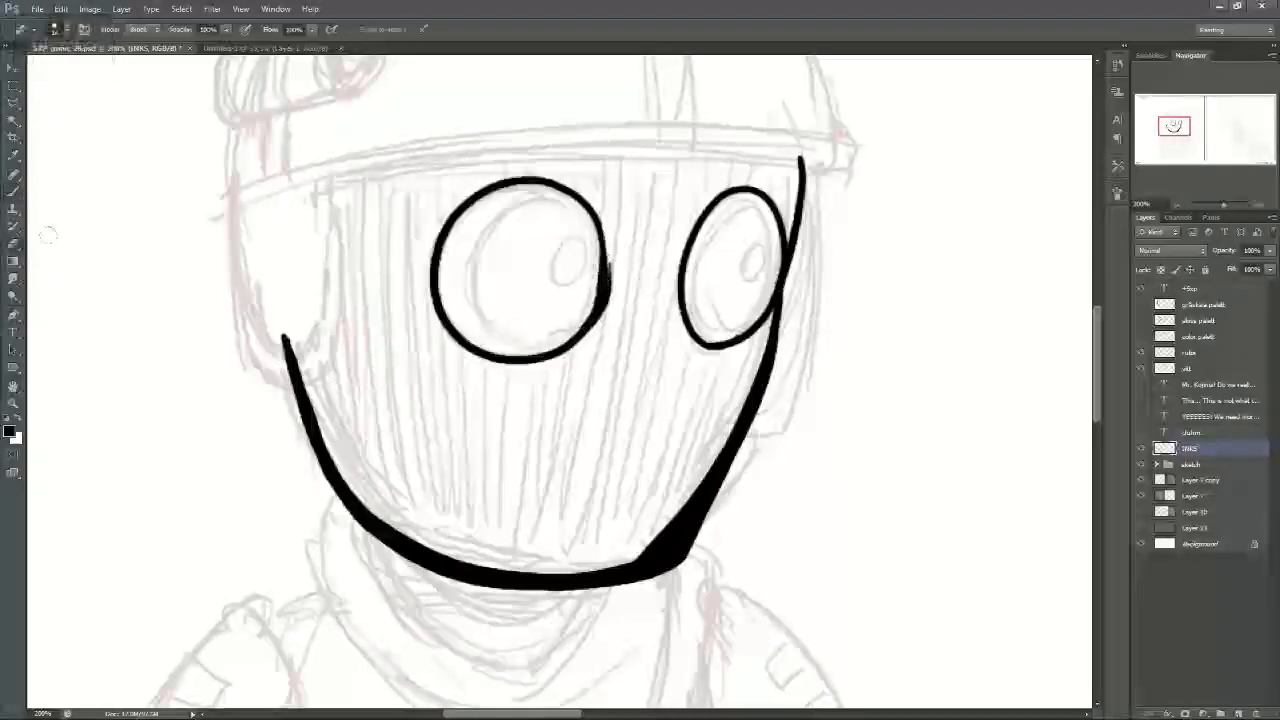
drag(735, 333, 716, 338)
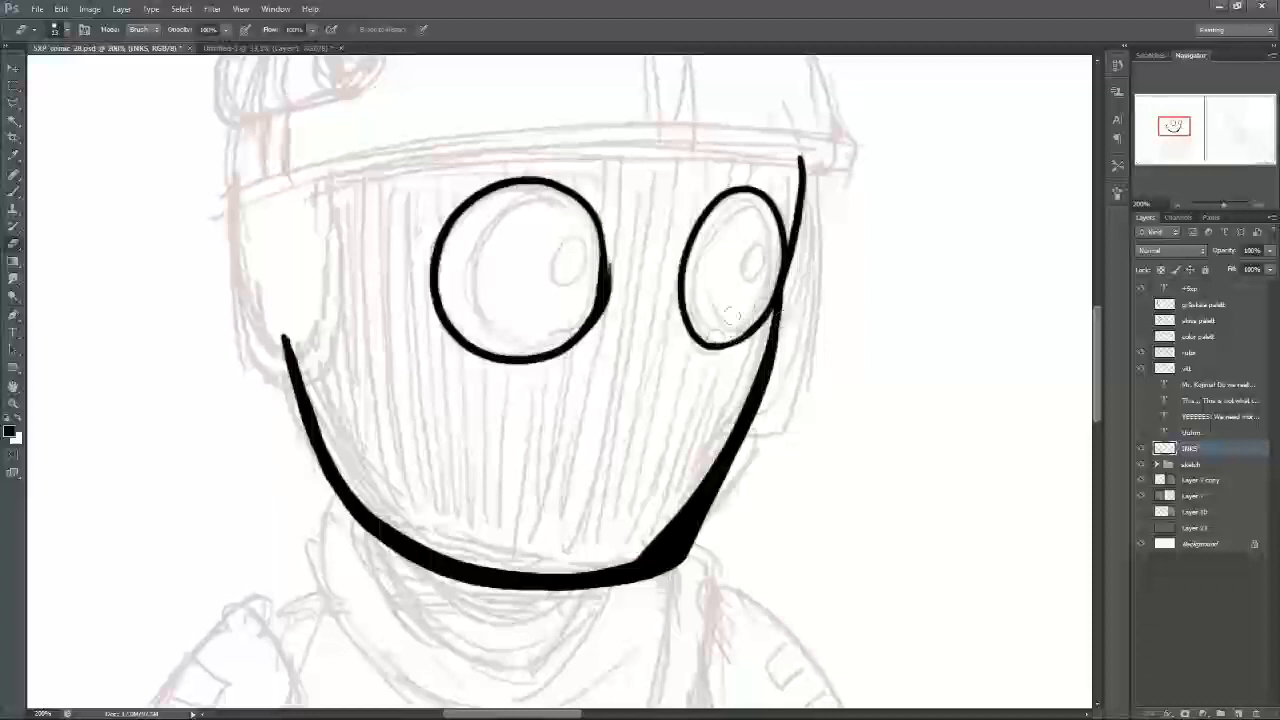
key(b)
mouse_move(578, 200)
mouse_down()
mouse_move(530, 354)
mouse_move(590, 215)
mouse_up()
key(ctrl+z)
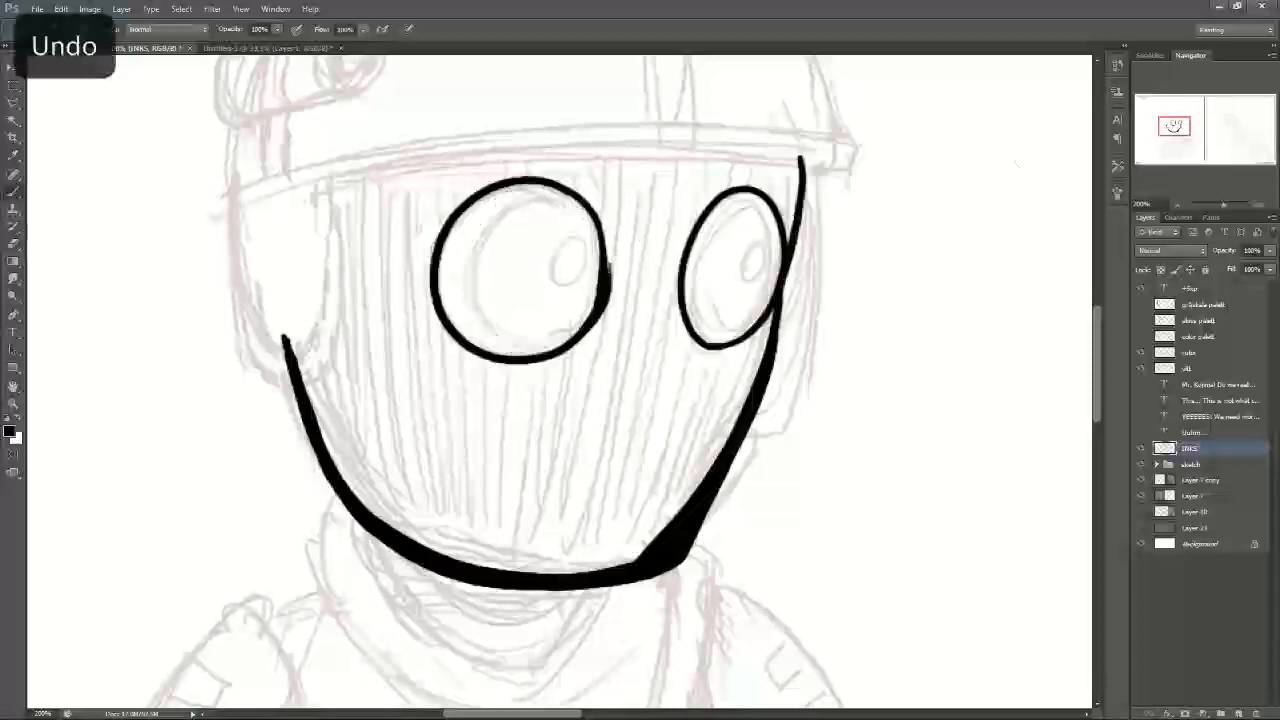
mouse_move(758, 308)
mouse_down()
mouse_move(762, 216)
mouse_move(742, 318)
mouse_move(722, 328)
mouse_move(729, 305)
mouse_up()
key(ctrl+z)
key(ctrl+z)
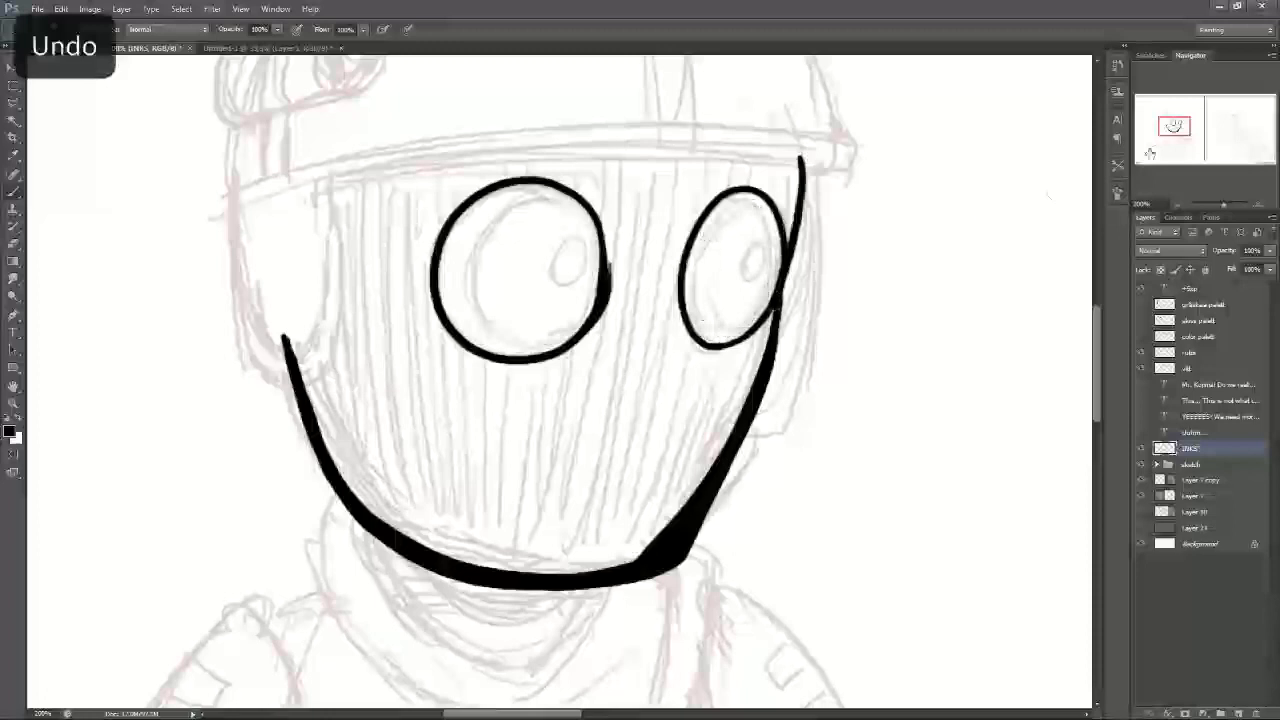
Step: Ink an inner oval inside the narrower eye with the Brush and erase the stray end where the line closes
drag(1169, 128, 1170, 128)
key(ctrl+plus)
key(ctrl+plus)
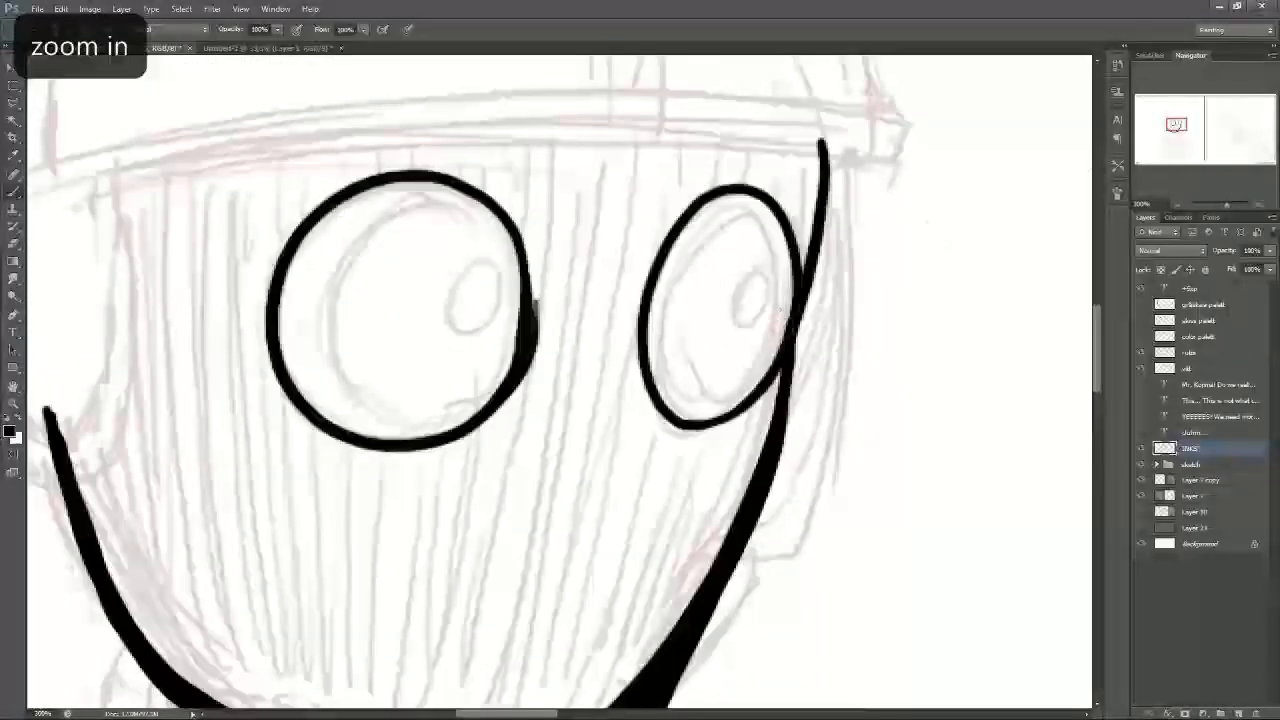
mouse_move(782, 302)
mouse_down()
mouse_move(677, 290)
mouse_move(762, 368)
mouse_up()
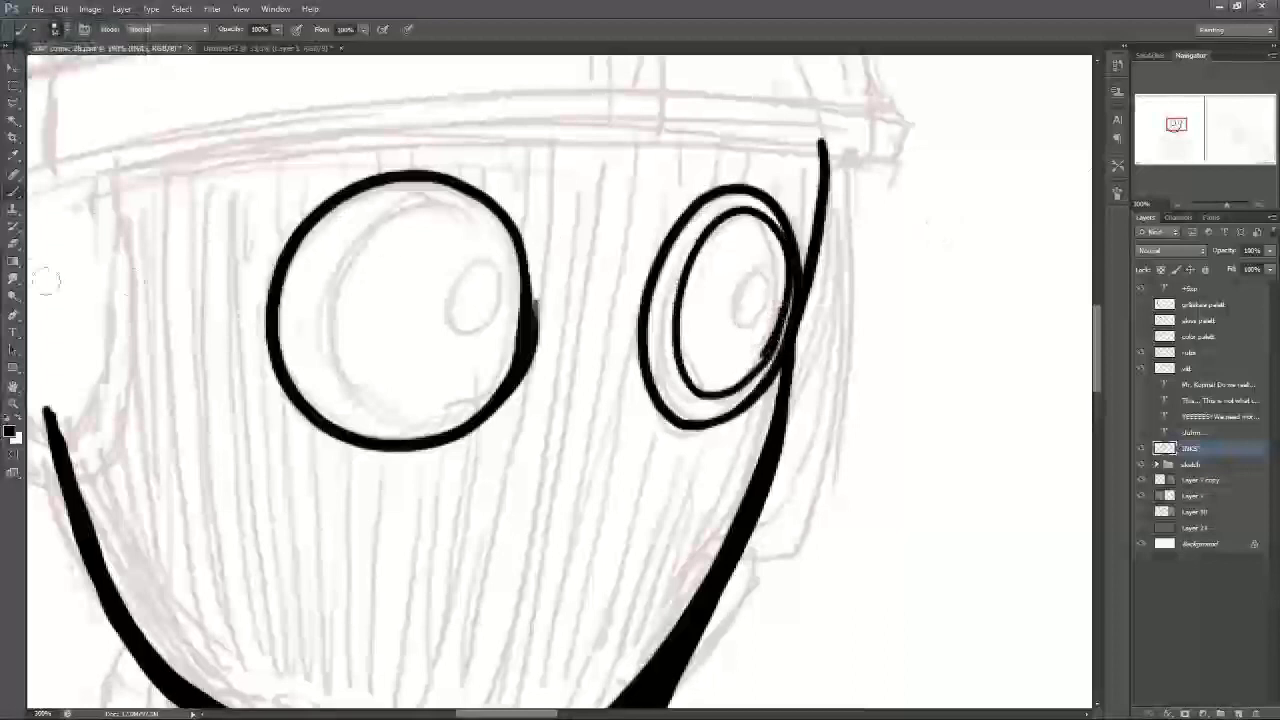
key(e)
mouse_move(758, 315)
mouse_down()
mouse_move(770, 340)
mouse_move(755, 355)
mouse_move(757, 328)
mouse_up()
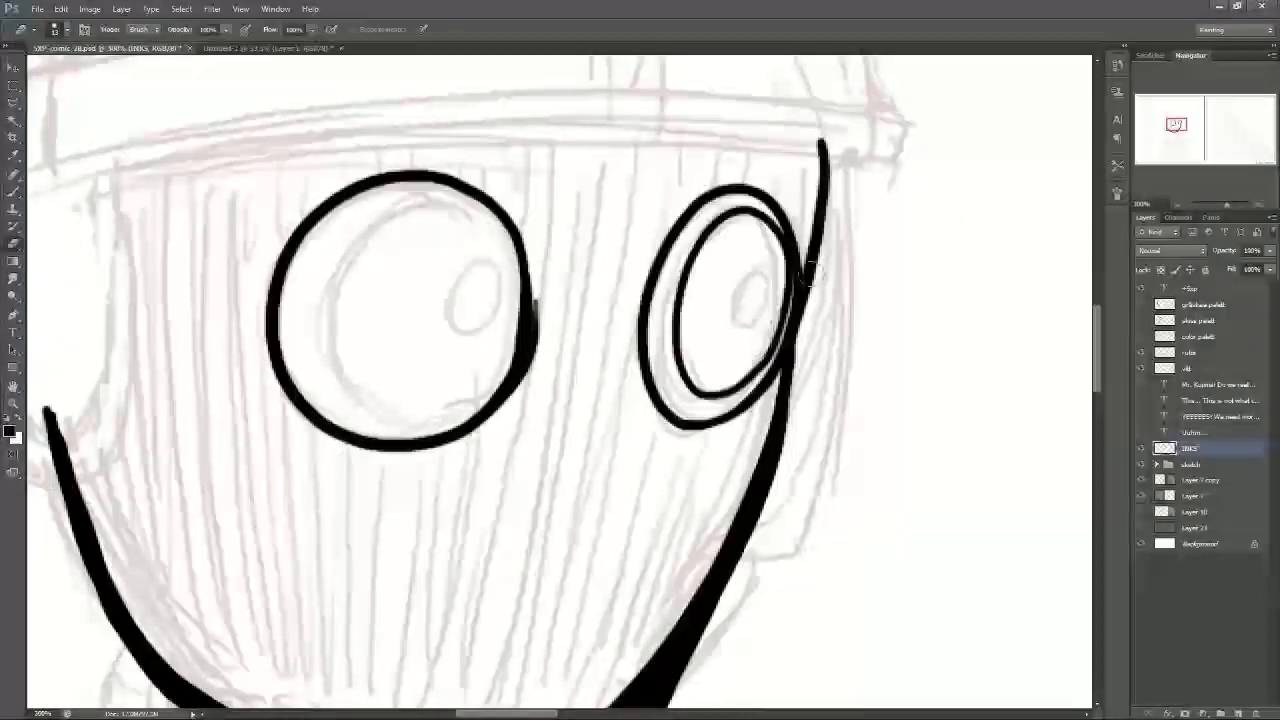
Step: Ink the inner oval inside the larger eye, following the sketch, and tidy its line with the Eraser
click(16, 193)
mouse_move(505, 337)
mouse_down()
mouse_move(345, 345)
mouse_move(505, 360)
mouse_up()
click(13, 243)
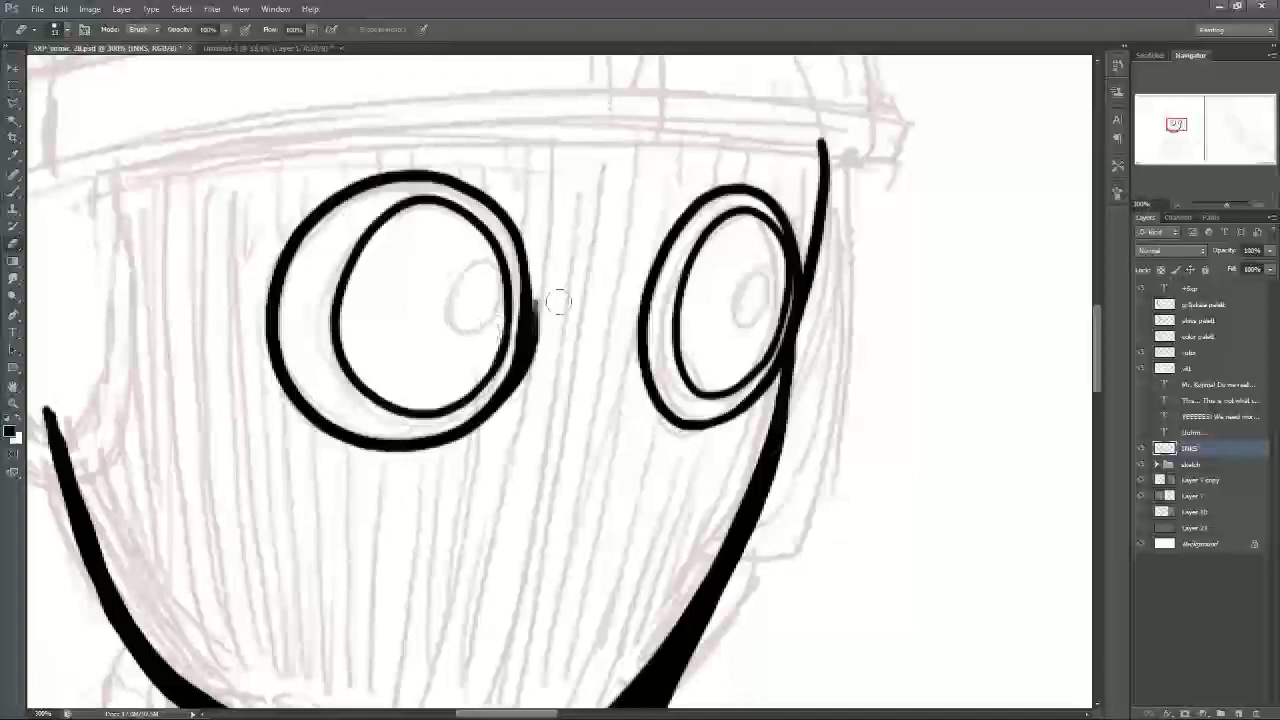
Step: Ink a small pupil oval inside each eye, redrawing the narrower eye's pupil and erasing its filled centre to leave an outline
click(15, 192)
mouse_move(472, 312)
mouse_down()
mouse_move(462, 270)
mouse_move(479, 320)
mouse_move(500, 262)
mouse_up()
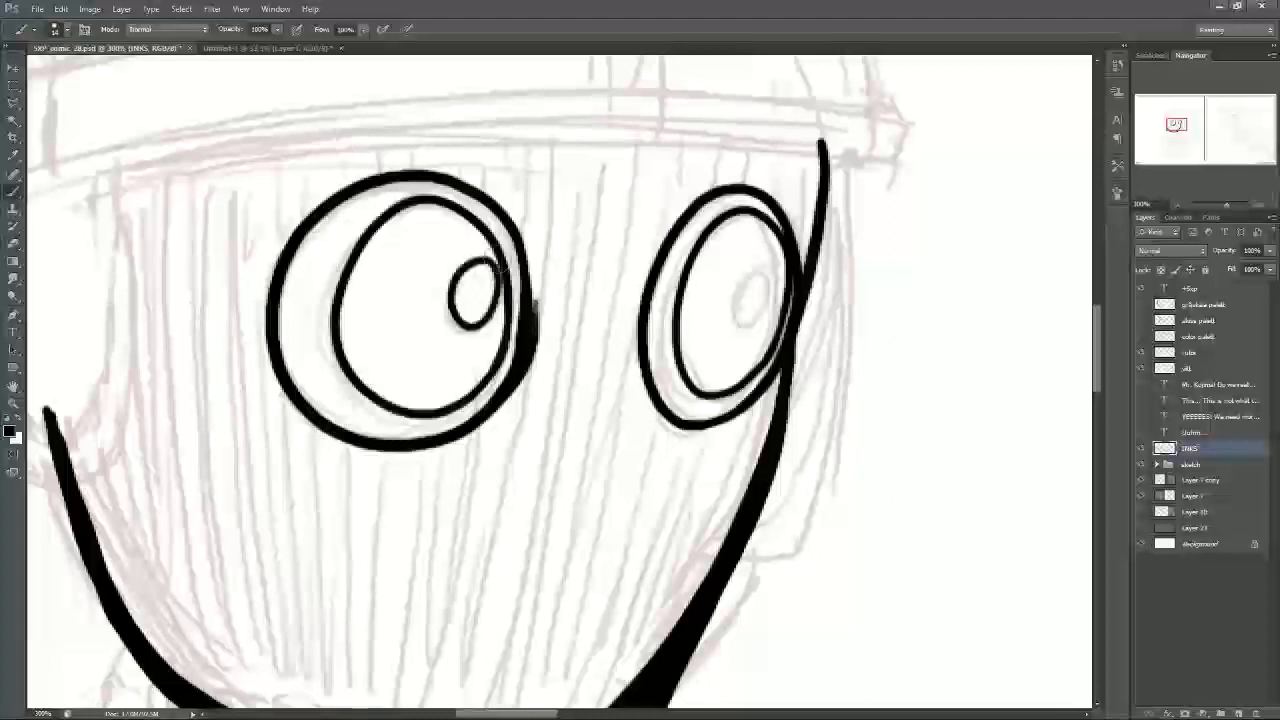
drag(748, 310, 763, 253)
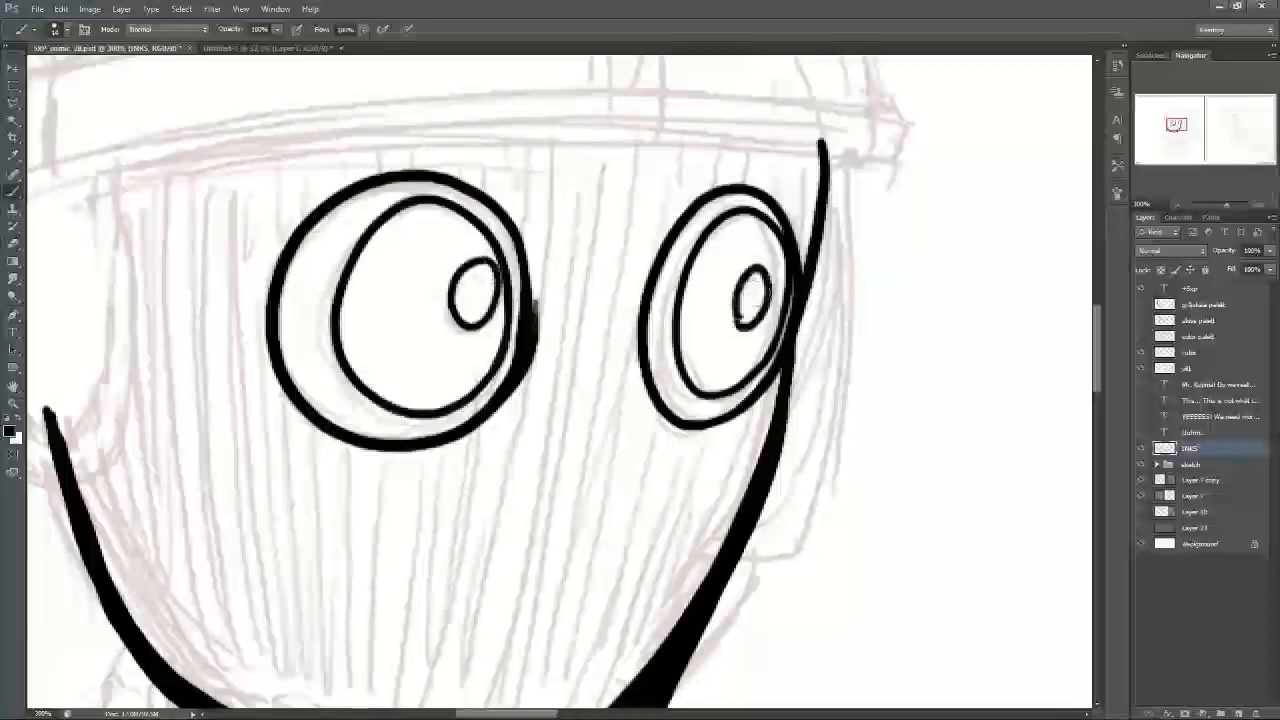
key(ctrl+plus)
key(ctrl+minus)
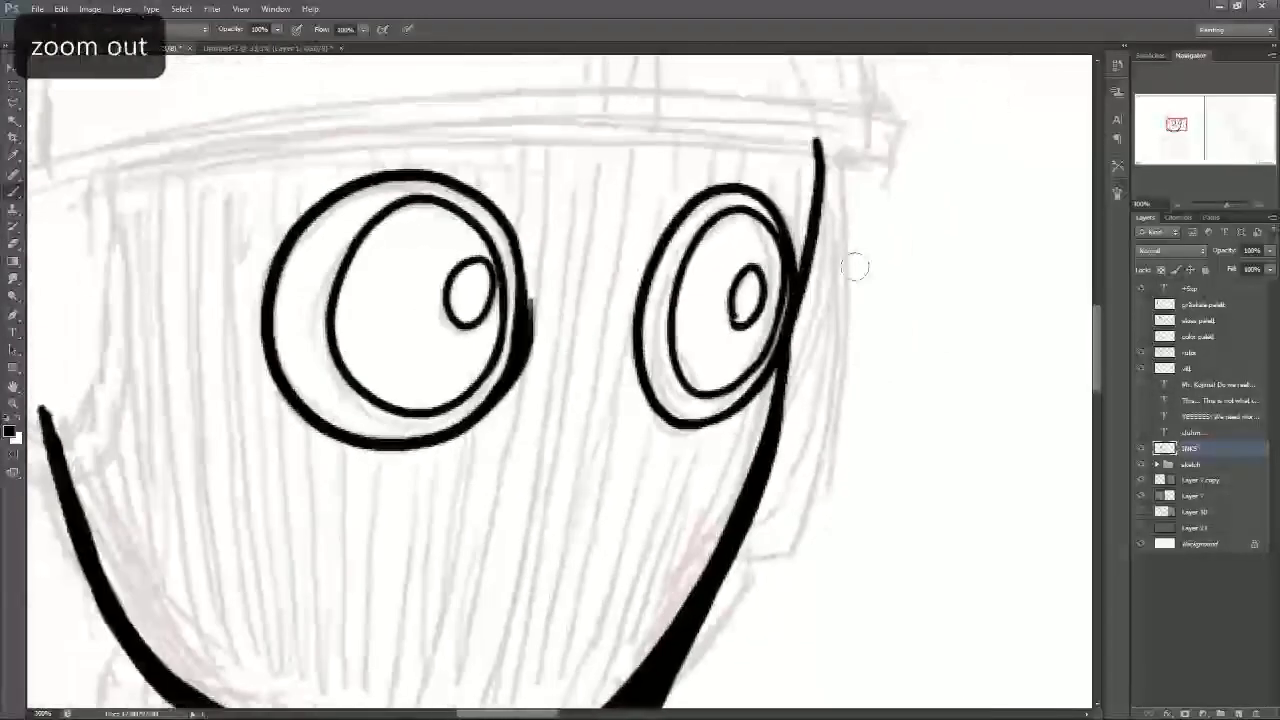
key(ctrl+z)
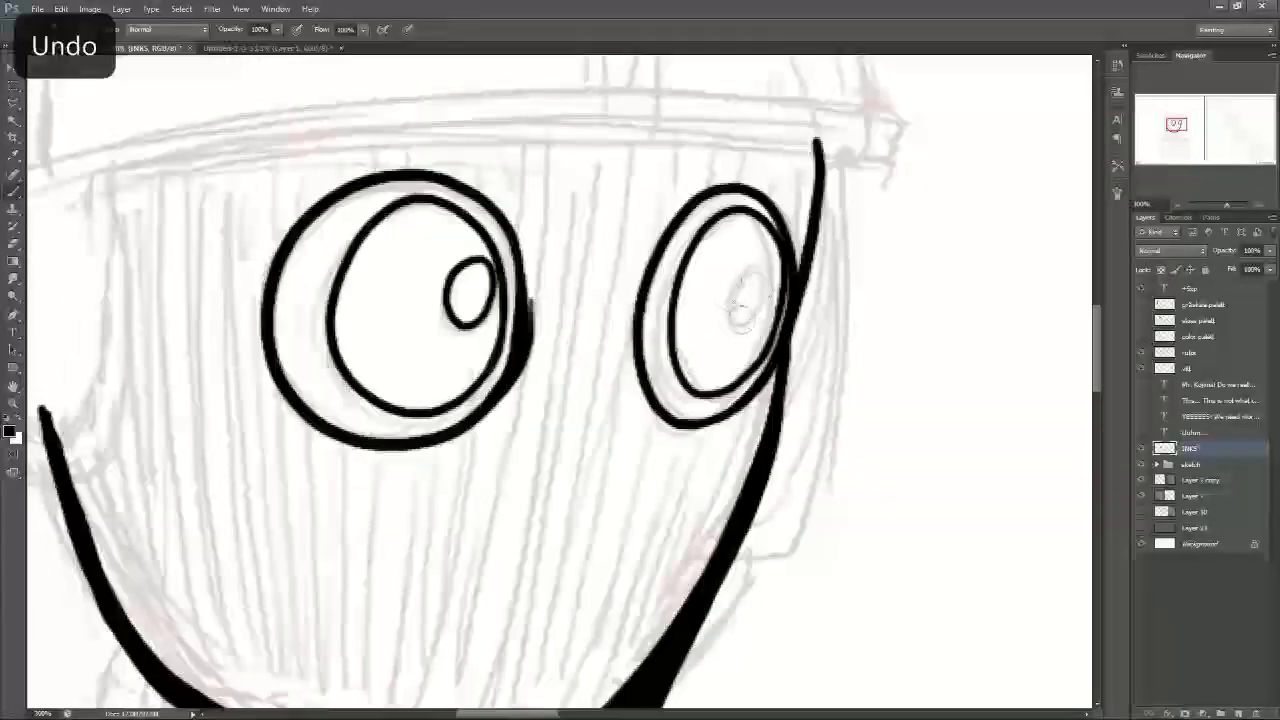
drag(740, 318, 763, 262)
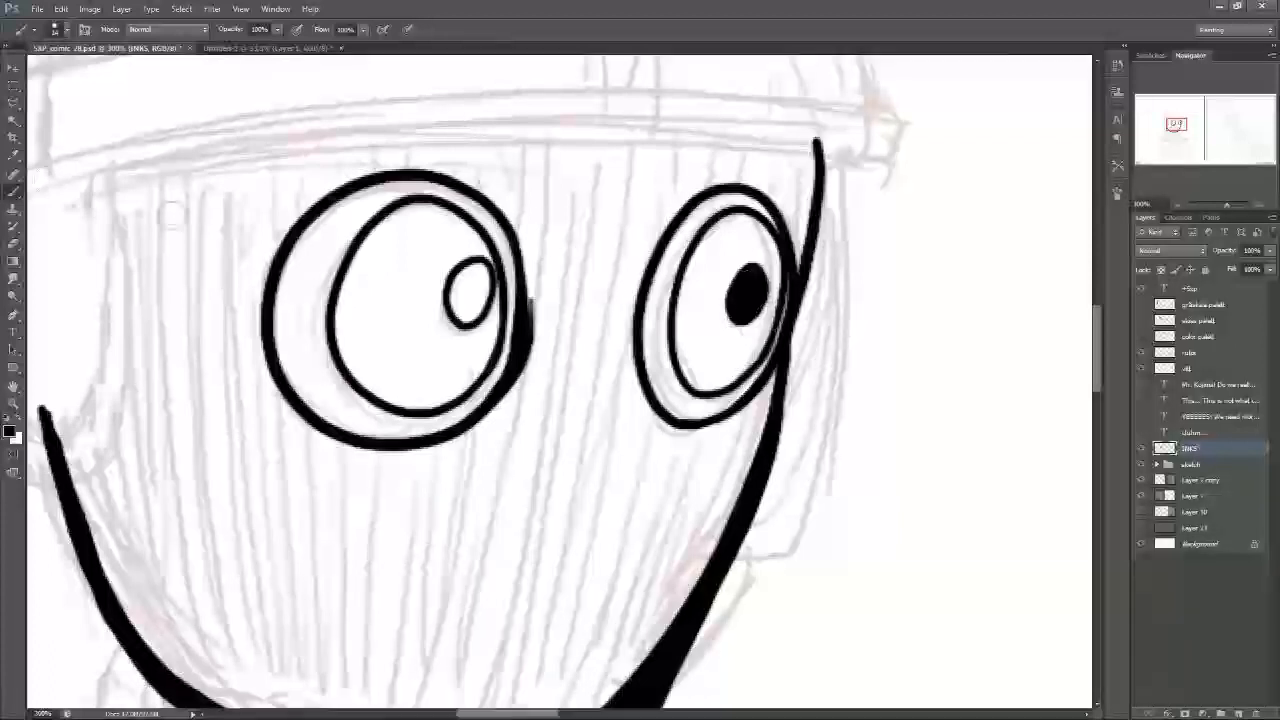
click(13, 243)
drag(740, 290, 752, 287)
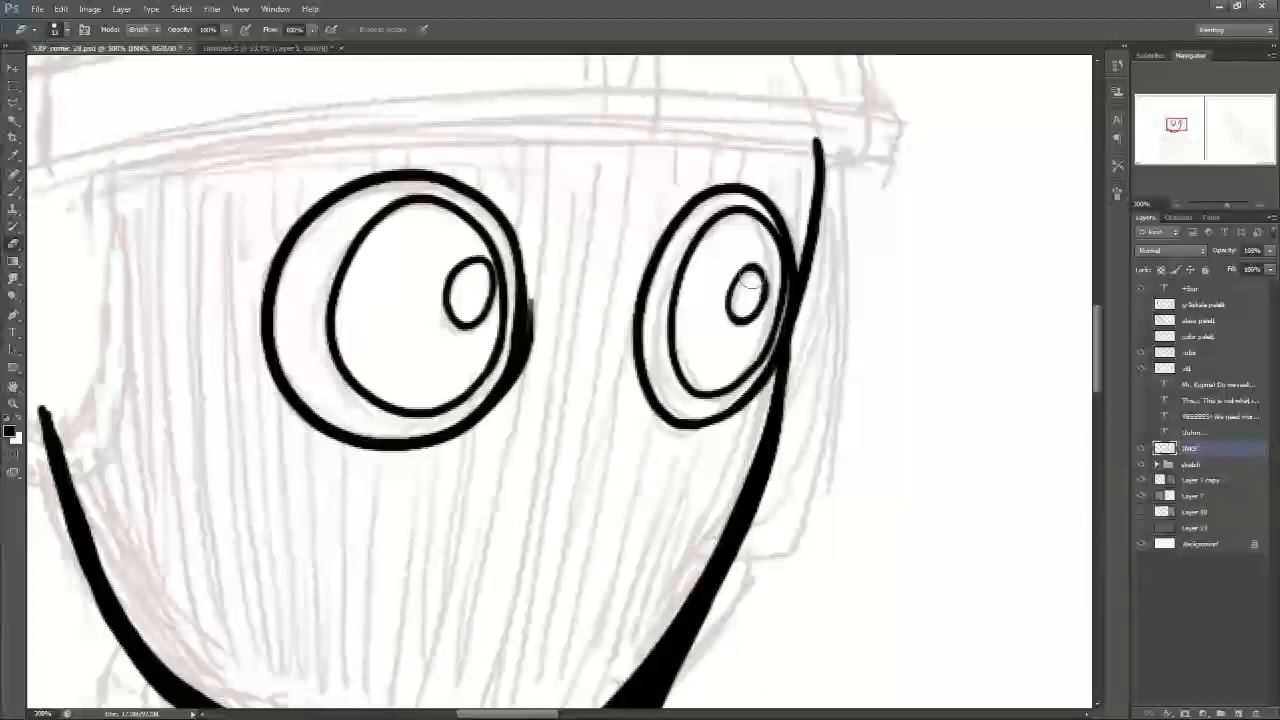
Step: Examine the inked eyes and jawline up close and against the whole comic panel
key(ctrl+minus)
key(ctrl+minus)
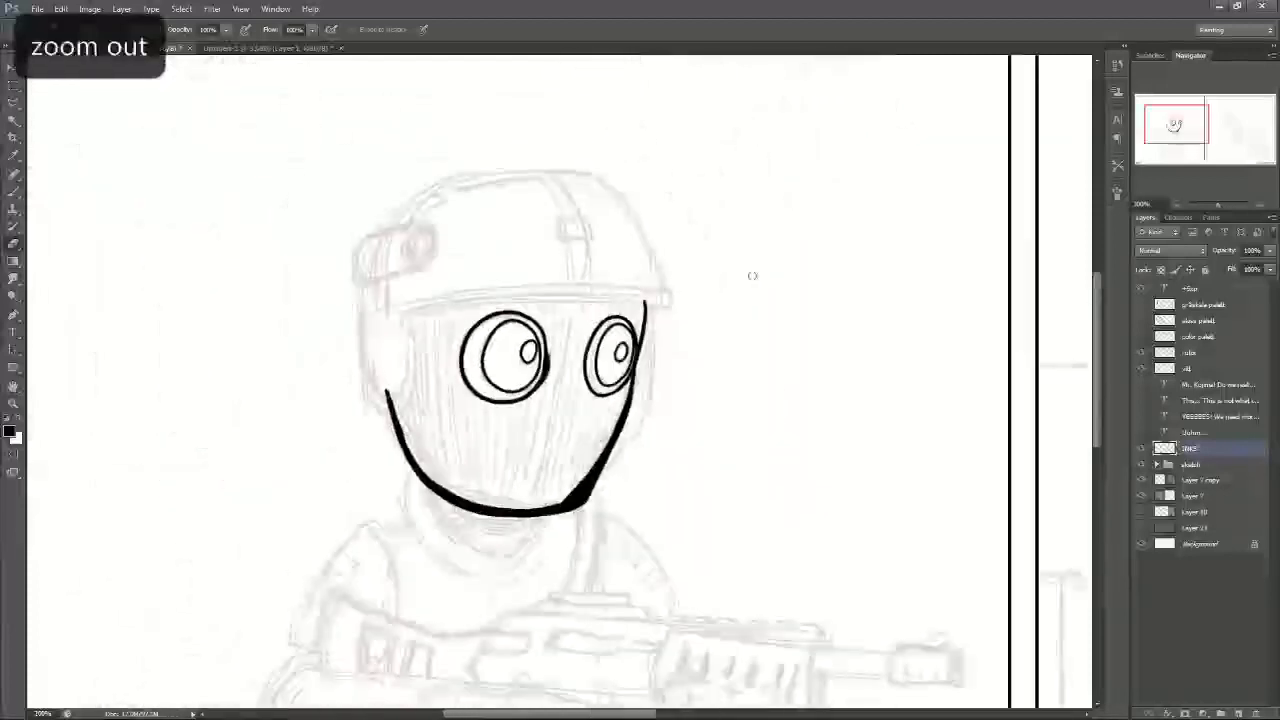
key(ctrl+plus)
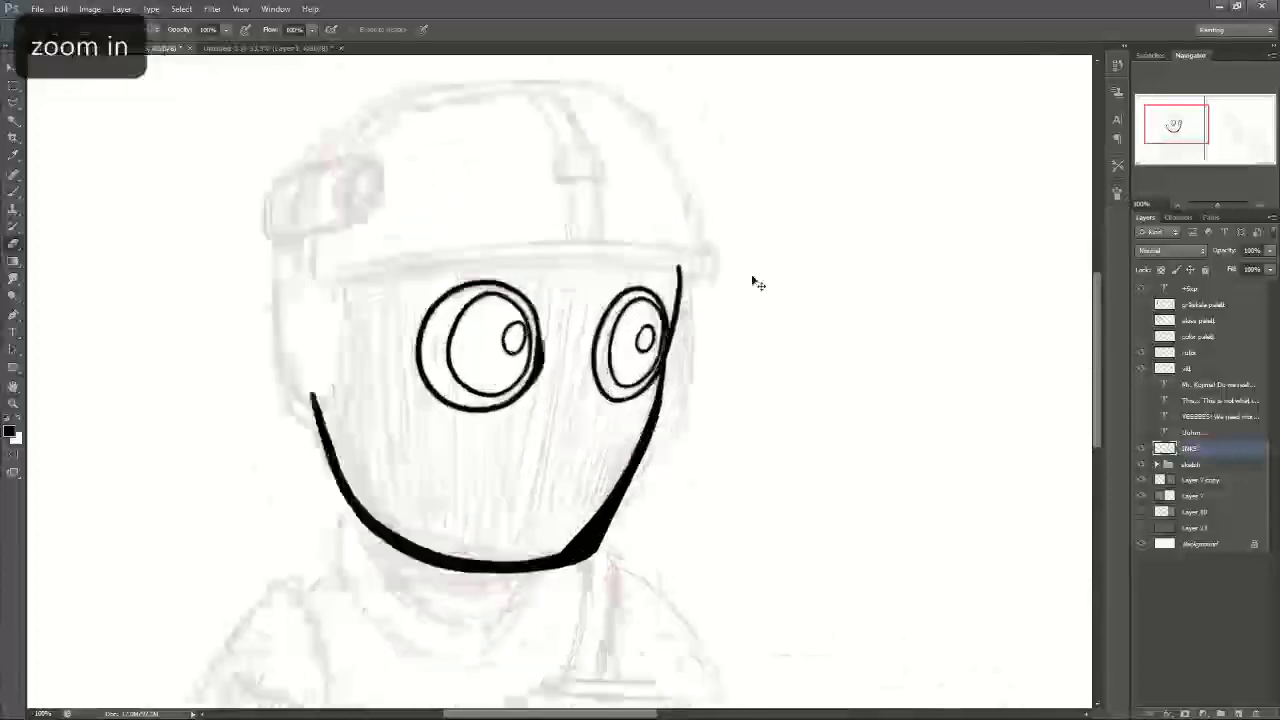
key(ctrl+plus)
key(ctrl+plus)
click(14, 196)
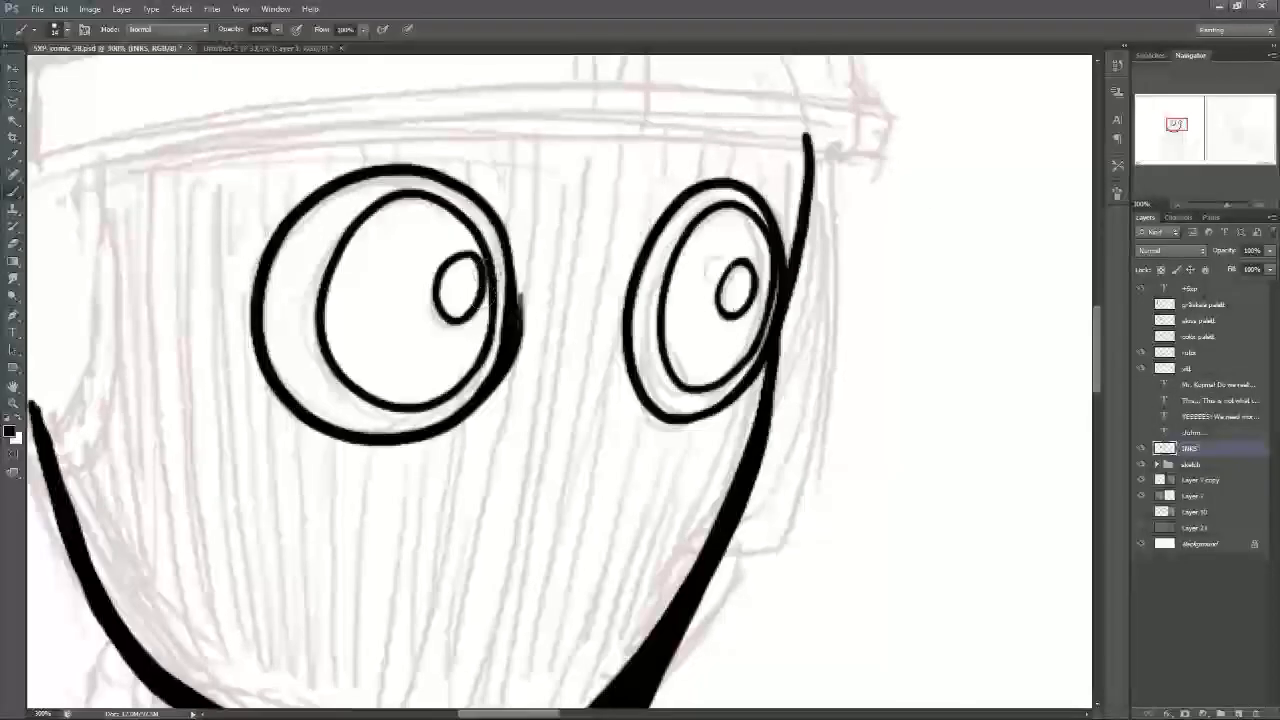
key(ctrl+minus)
key(ctrl+minus)
key(ctrl+minus)
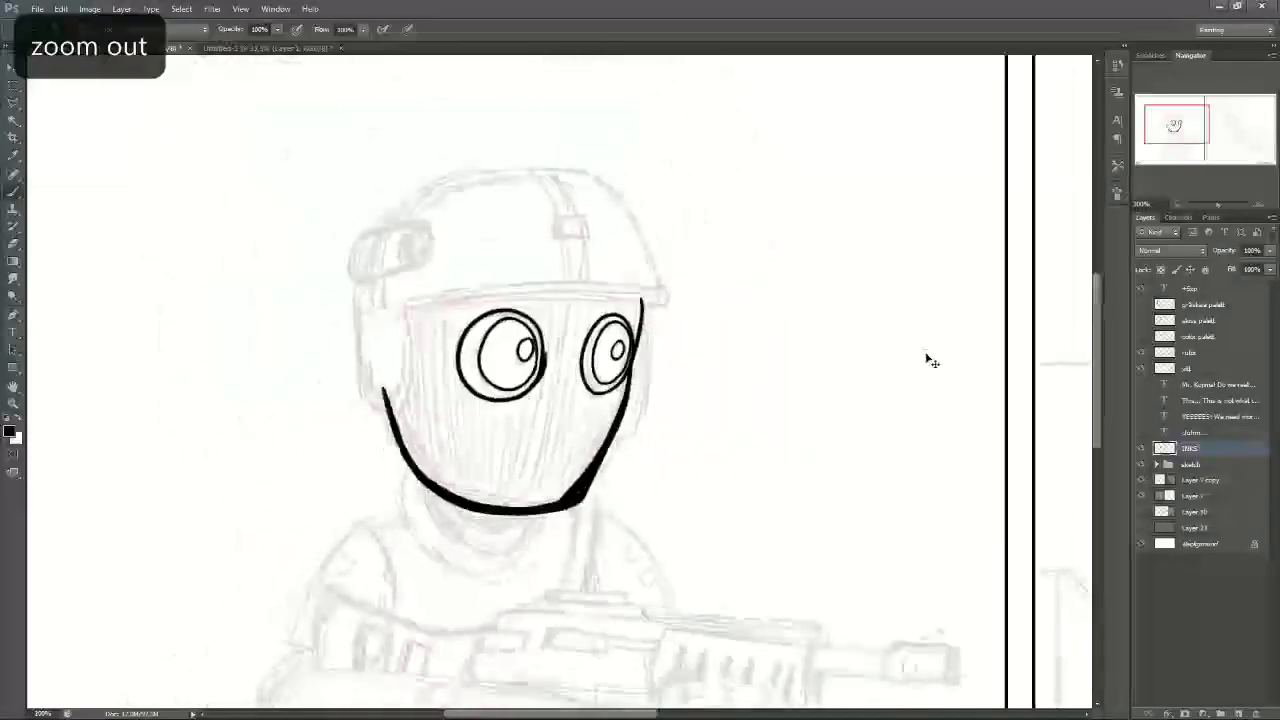
key(ctrl+minus)
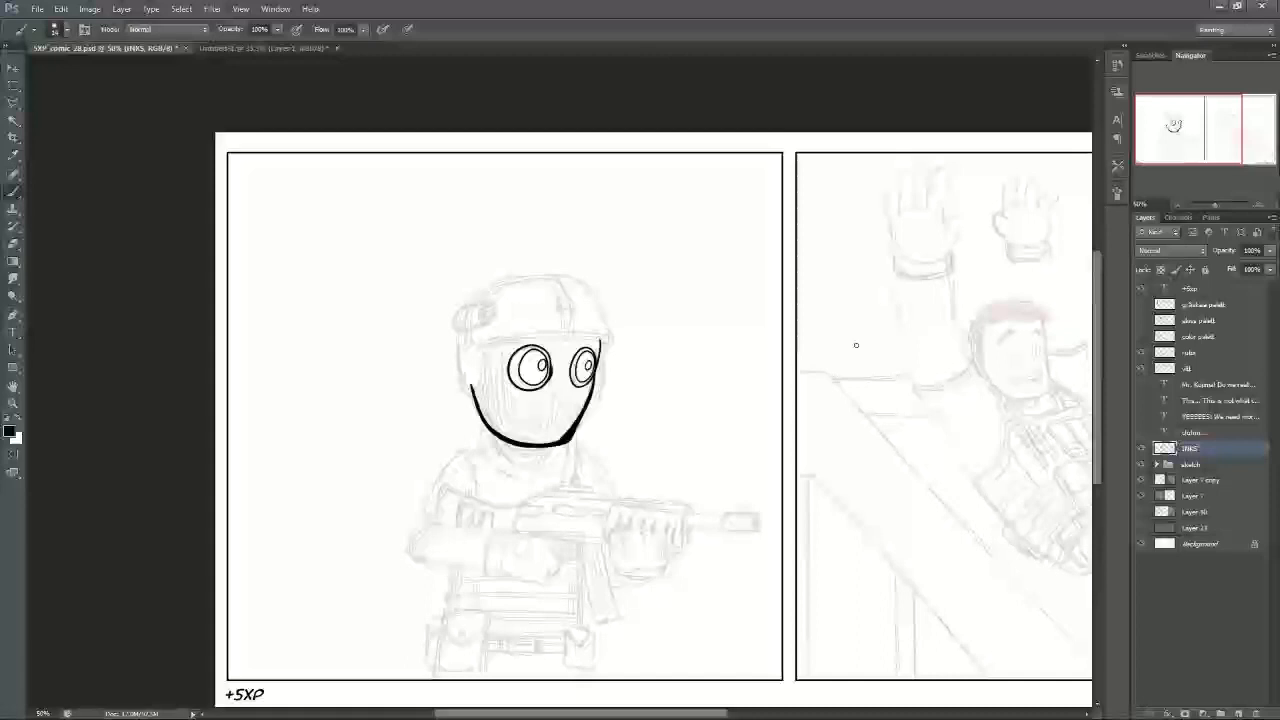
drag(856, 345, 667, 279)
key(ctrl+plus)
key(ctrl+plus)
drag(300, 270, 564, 384)
key(ctrl+plus)
mouse_move(380, 340)
mouse_down()
mouse_move(711, 399)
mouse_move(754, 335)
mouse_move(625, 358)
mouse_move(710, 401)
mouse_up()
drag(338, 271, 828, 257)
key(ctrl+plus)
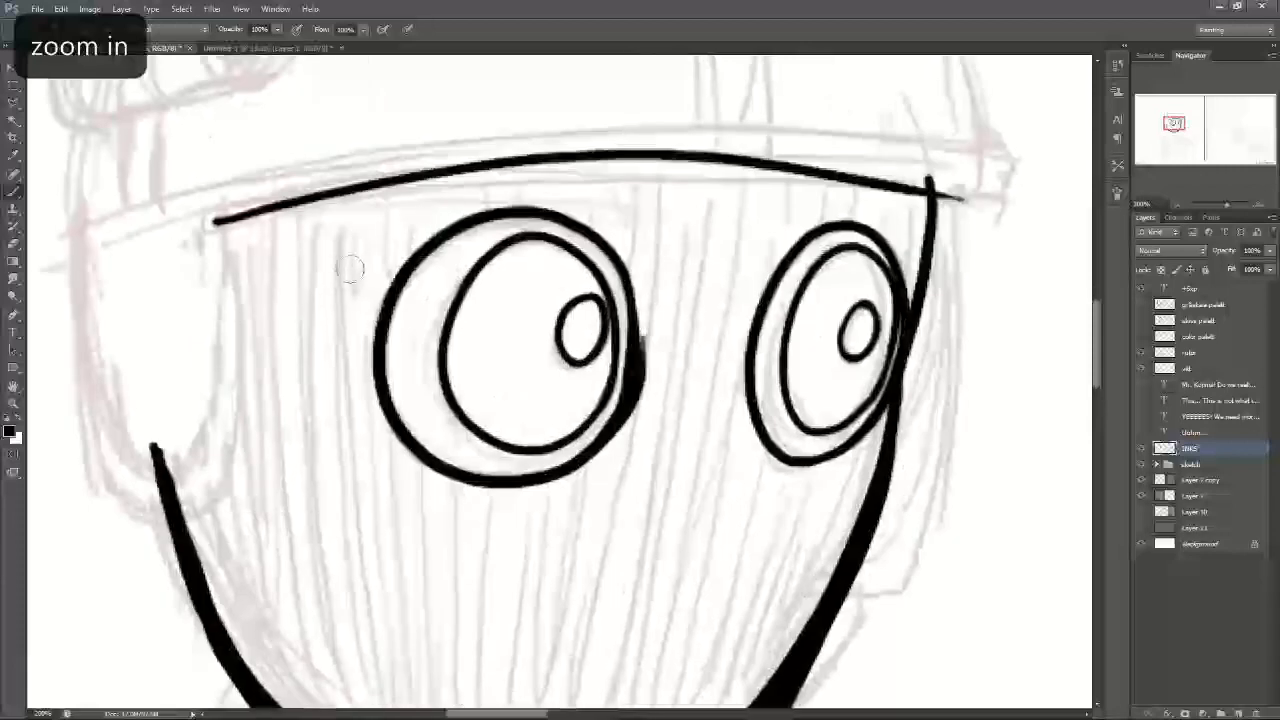
key(ctrl+minus)
key(ctrl+z)
Step: Ink the curved lower edge of the helmet brim above the eyes, retrying until it fits, with a short upright stroke at its front end
drag(320, 271, 884, 255)
key(ctrl+z)
mouse_move(316, 278)
mouse_down()
mouse_move(430, 249)
mouse_move(896, 266)
mouse_up()
key(ctrl+z)
mouse_move(316, 276)
mouse_down()
mouse_move(478, 242)
mouse_move(904, 253)
mouse_up()
key(ctrl+z)
mouse_move(310, 280)
mouse_down()
mouse_move(888, 256)
mouse_move(848, 249)
mouse_up()
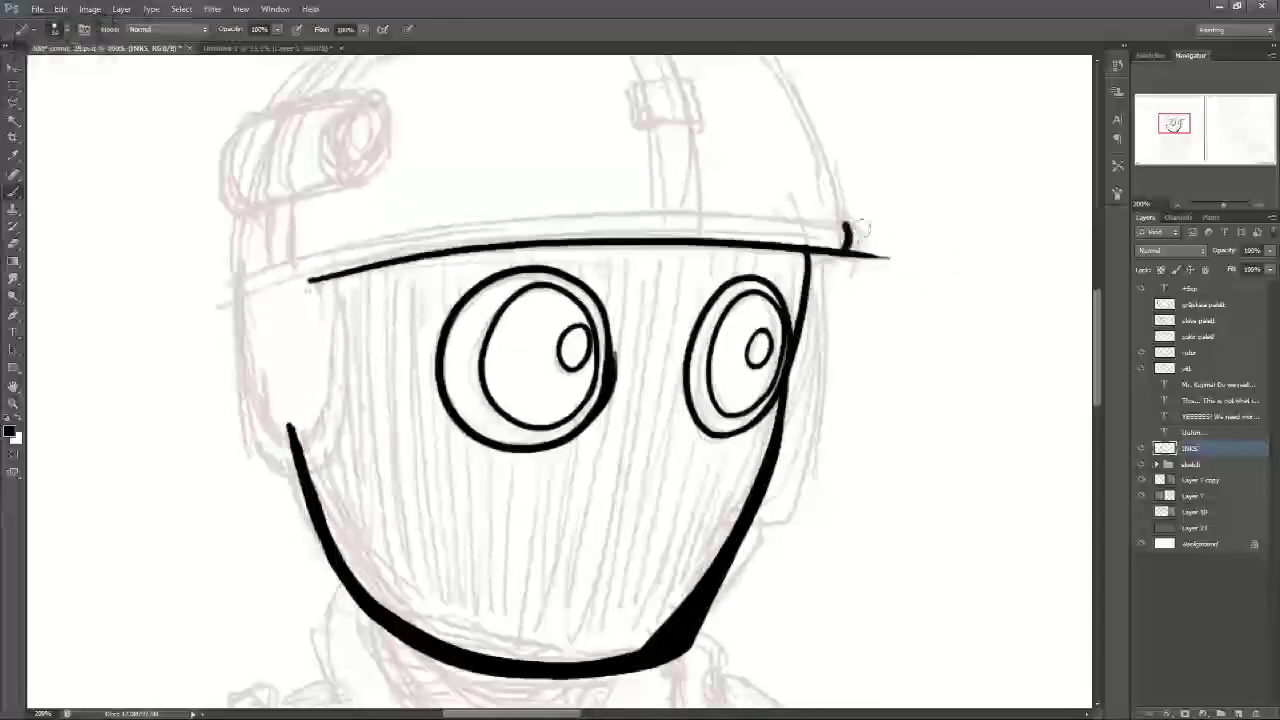
Step: Ink the U-shaped ear guard hanging below the helmet, replacing the first attempt with a straighter outer side
mouse_move(330, 272)
mouse_down()
mouse_move(297, 470)
mouse_move(234, 275)
mouse_move(236, 320)
mouse_move(345, 376)
mouse_move(335, 268)
mouse_move(288, 468)
mouse_move(237, 262)
mouse_up()
key(ctrl+z)
key(ctrl+z)
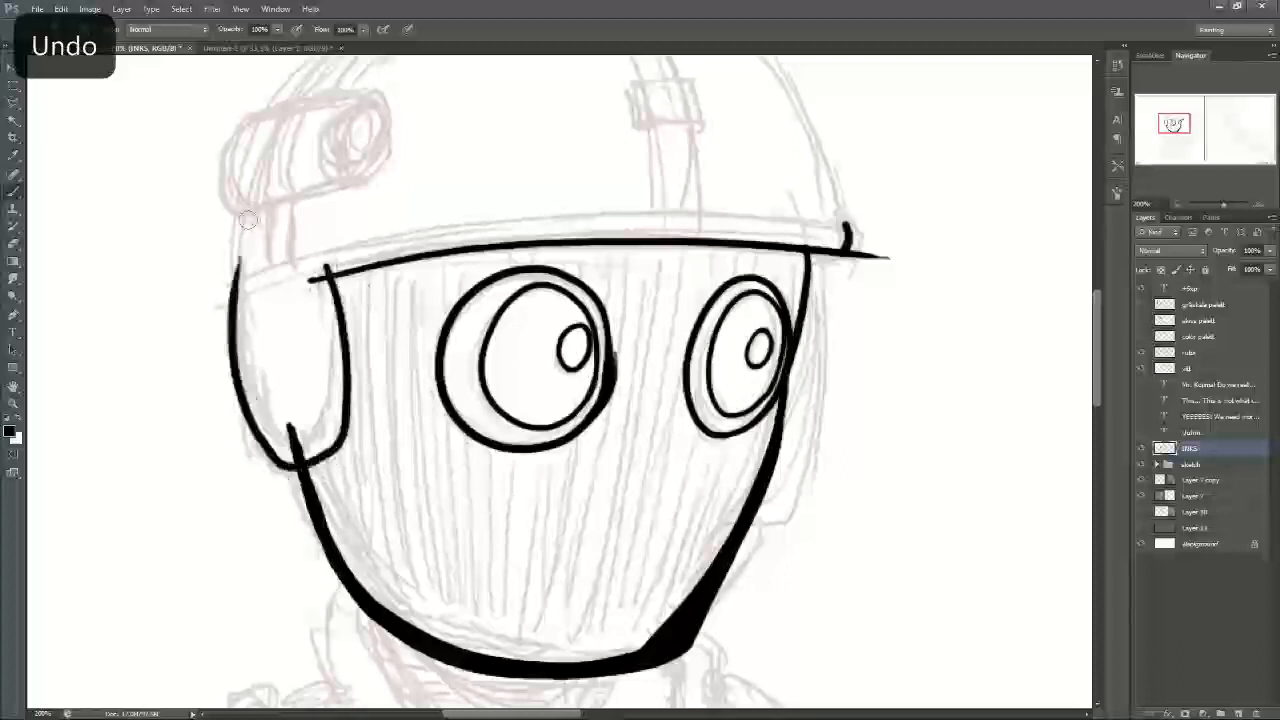
key(ctrl+z)
mouse_move(332, 268)
mouse_down()
mouse_move(320, 455)
mouse_move(256, 462)
mouse_up()
drag(229, 293, 295, 468)
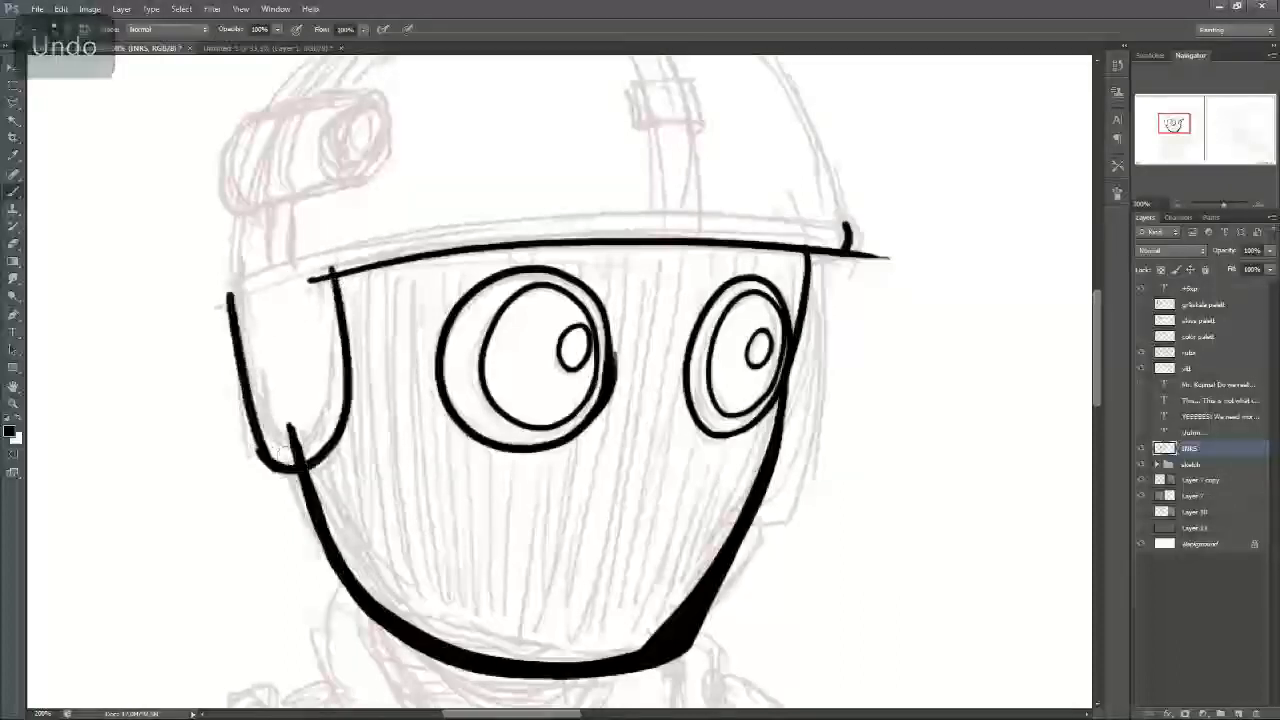
Step: Erase the jawline tip inside the ear guard and the brim line's overshoot at the front of the helmet
click(15, 247)
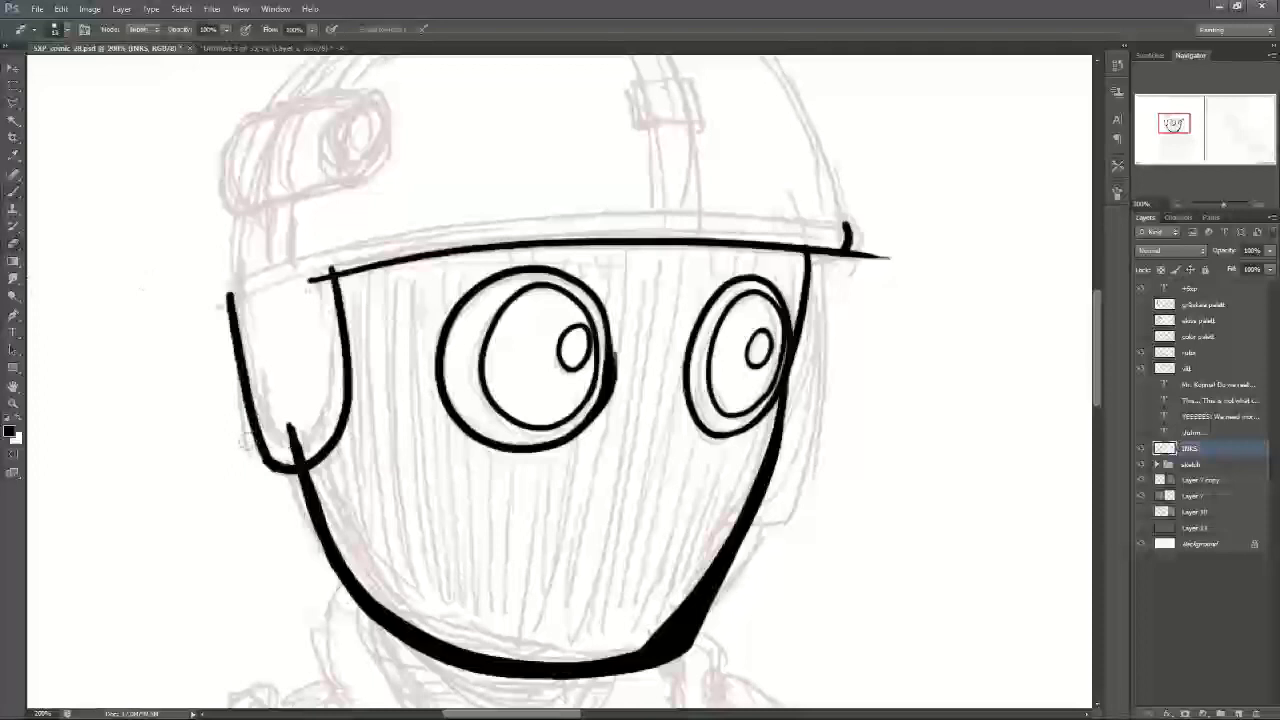
mouse_move(292, 422)
mouse_down()
mouse_move(293, 452)
mouse_move(298, 443)
mouse_up()
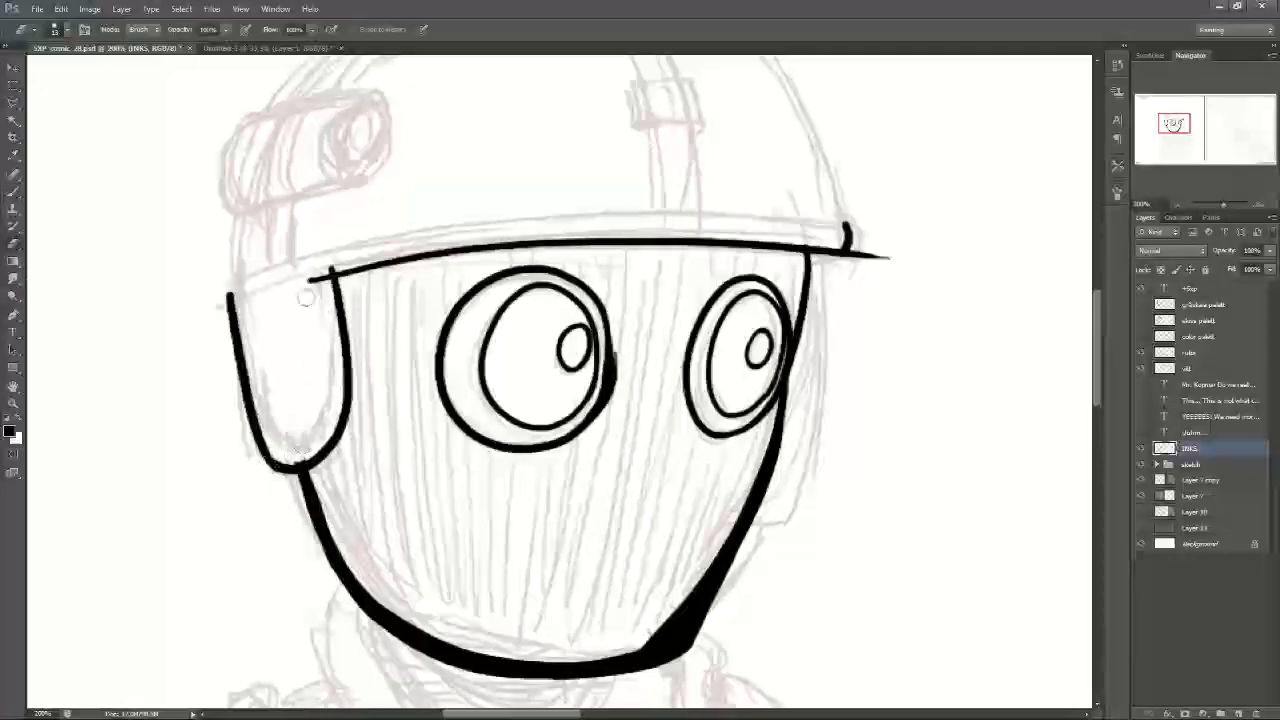
drag(863, 261, 882, 252)
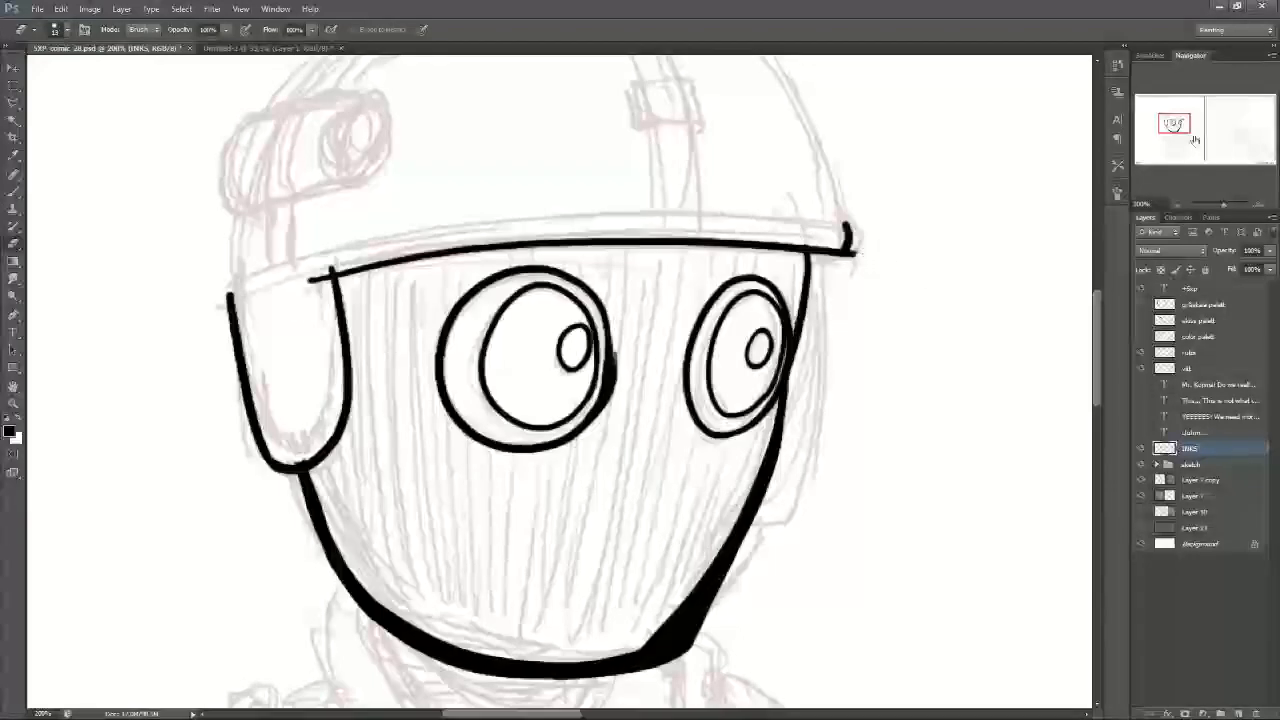
Step: Ink the helmet's back edge from the ear guard up to the lamp, and the lamp's rounded rear end
scroll(560, 380, up, 3)
click(14, 191)
drag(851, 321, 841, 328)
key(ctrl+z)
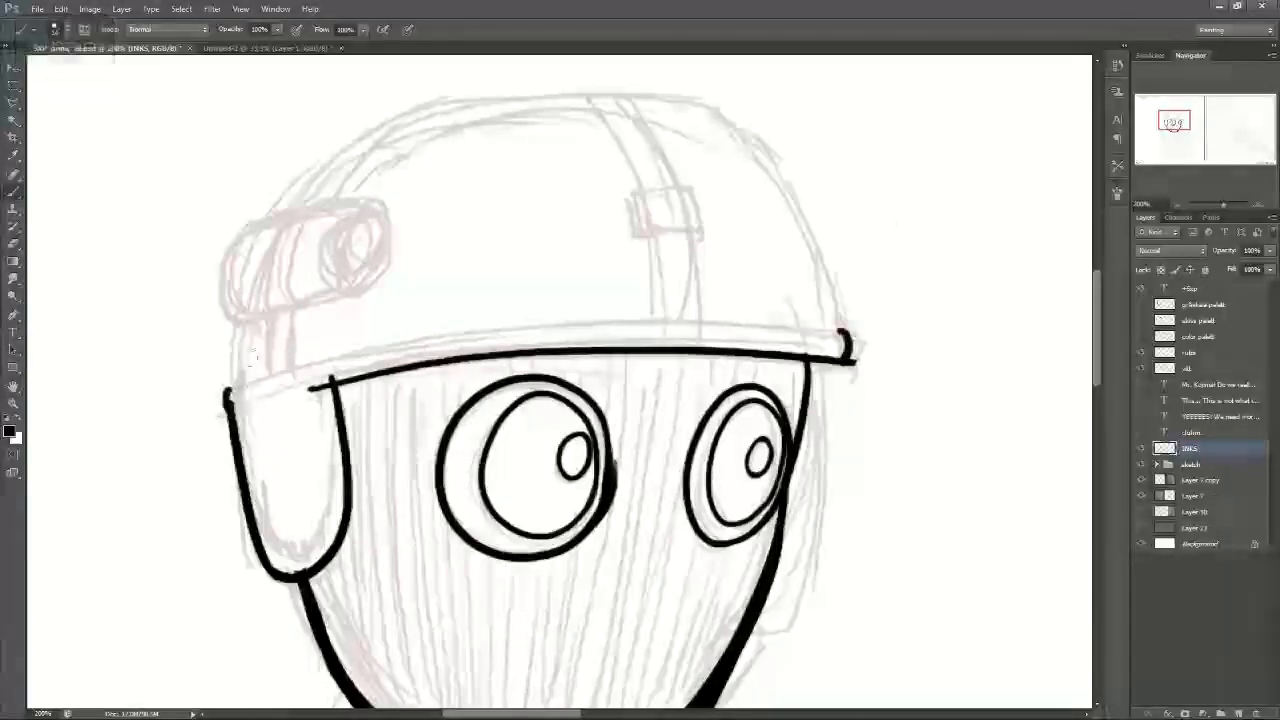
mouse_move(228, 394)
mouse_down()
mouse_move(226, 306)
mouse_move(244, 230)
mouse_move(270, 218)
mouse_move(226, 258)
mouse_move(238, 320)
mouse_up()
key(ctrl+z)
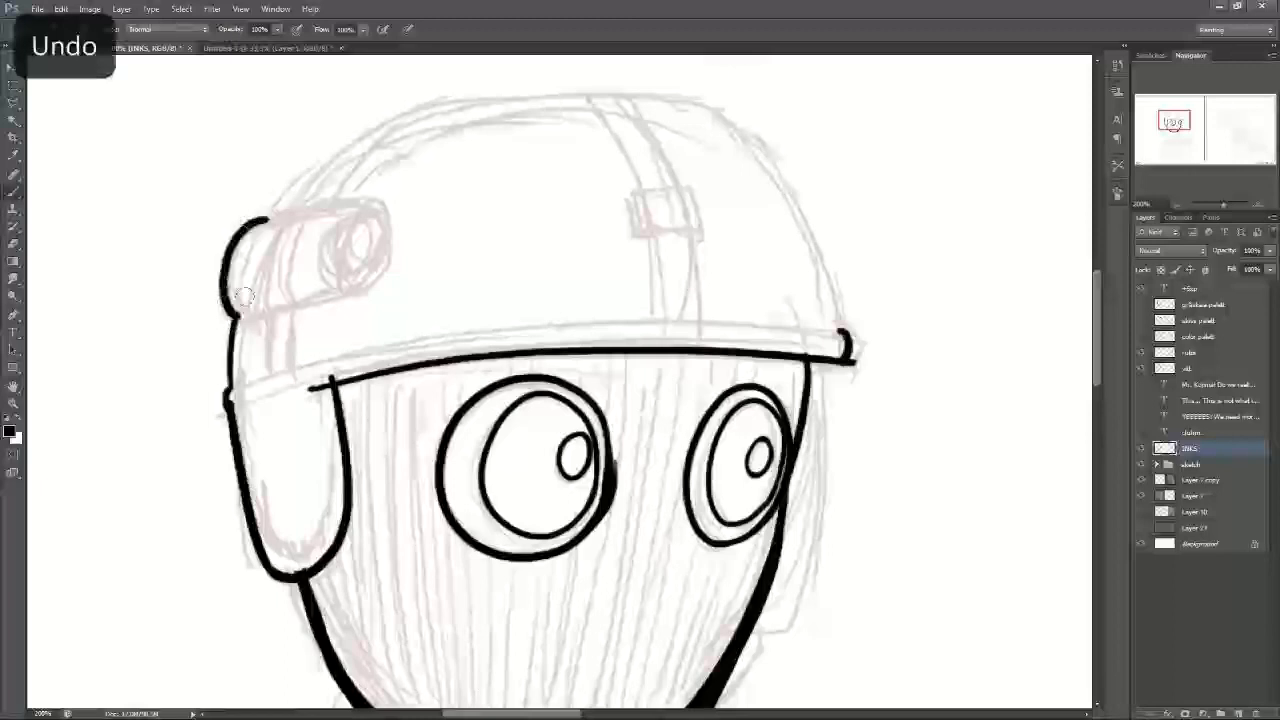
Step: Ink the helmet's dome outline from the front of the brim over to the lamp, including the small strap bump on top
mouse_move(843, 325)
mouse_down()
mouse_move(798, 207)
mouse_move(755, 152)
mouse_move(625, 100)
mouse_up()
key(ctrl+z)
mouse_move(843, 330)
mouse_down()
mouse_move(811, 216)
mouse_move(778, 165)
mouse_move(708, 107)
mouse_move(617, 82)
mouse_move(626, 96)
mouse_move(564, 87)
mouse_move(608, 89)
mouse_move(471, 98)
mouse_move(380, 123)
mouse_move(268, 212)
mouse_up()
key(ctrl+z)
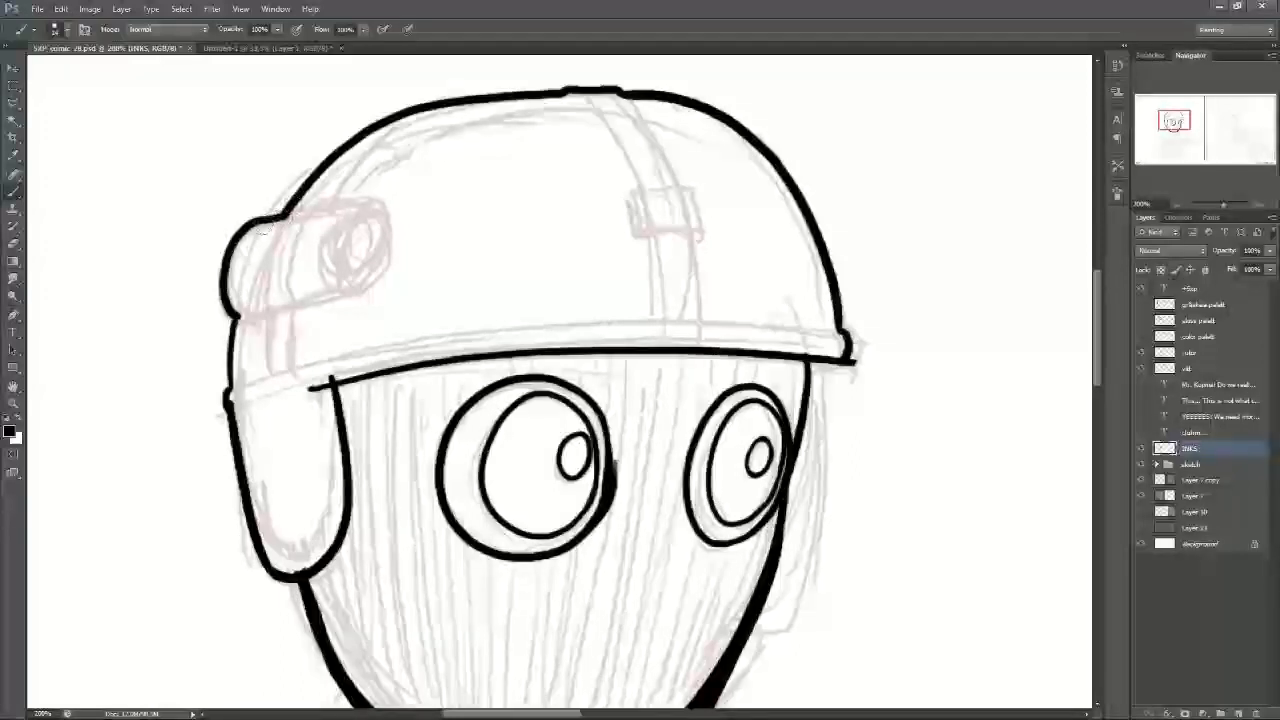
Step: Ink the upper edge and rounded front end of the lamp on the side of the helmet
drag(284, 214, 428, 191)
key(ctrl+z)
mouse_move(284, 214)
mouse_down()
mouse_move(394, 199)
mouse_move(378, 286)
mouse_up()
Step: Ink the lower edge of the helmet lamp, redrawing the stroke until it follows the sketch and closes the shape
drag(236, 318, 413, 272)
key(ctrl+z)
drag(236, 318, 416, 266)
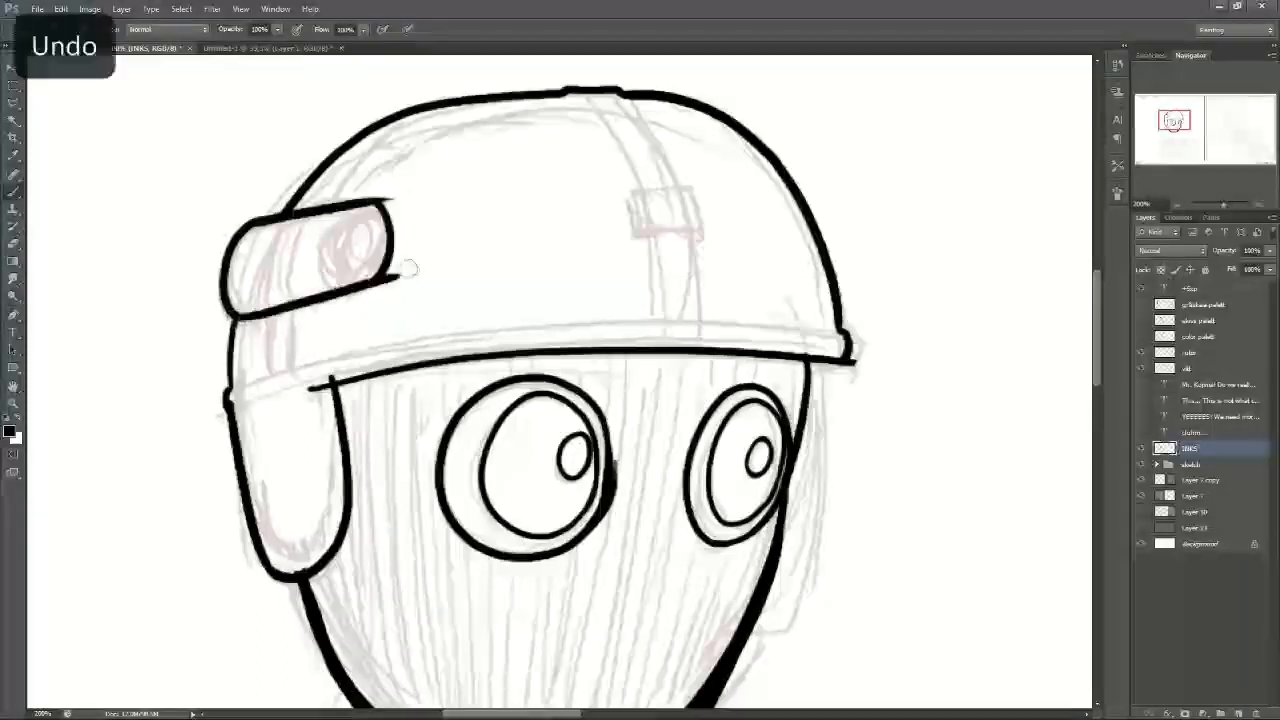
key(ctrl+z)
drag(232, 317, 428, 271)
key(ctrl+z)
drag(232, 318, 423, 272)
key(ctrl+z)
drag(232, 318, 400, 279)
Step: Erase the overshooting line ends at the lamp's corners, the front brim corner, and where the brim meets the ear guard
key(e)
drag(402, 278, 377, 298)
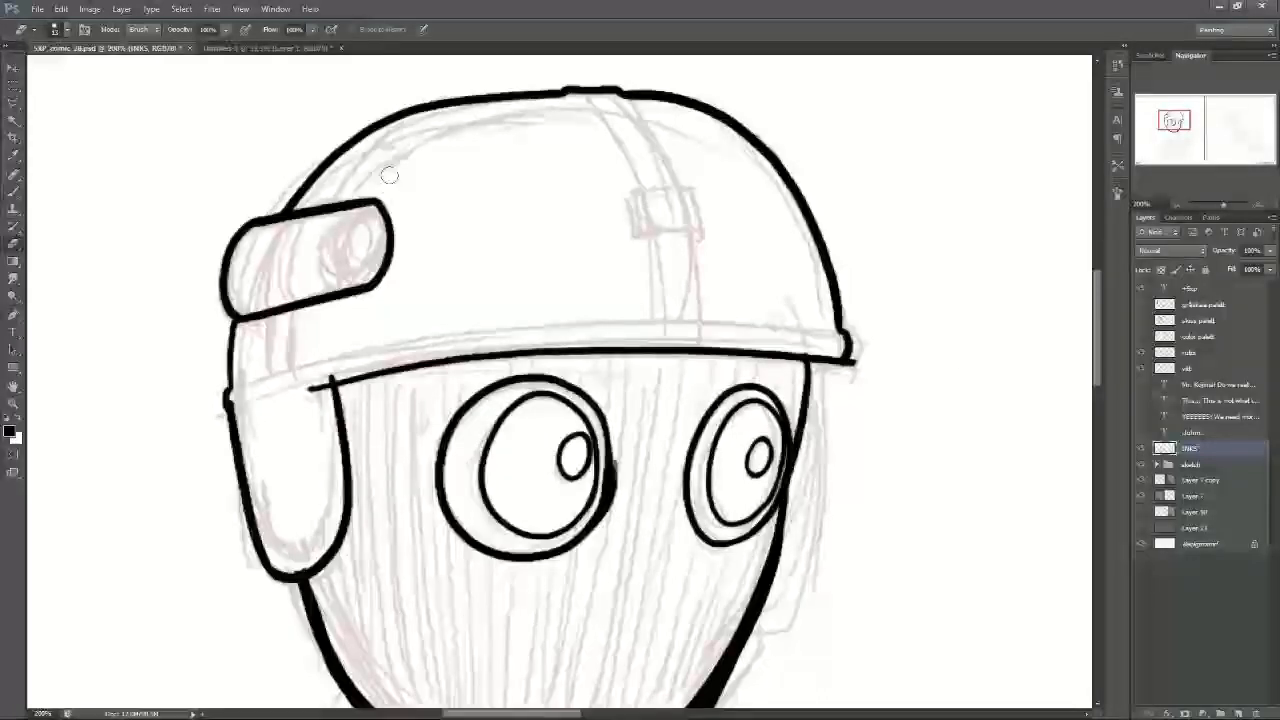
drag(861, 358, 851, 373)
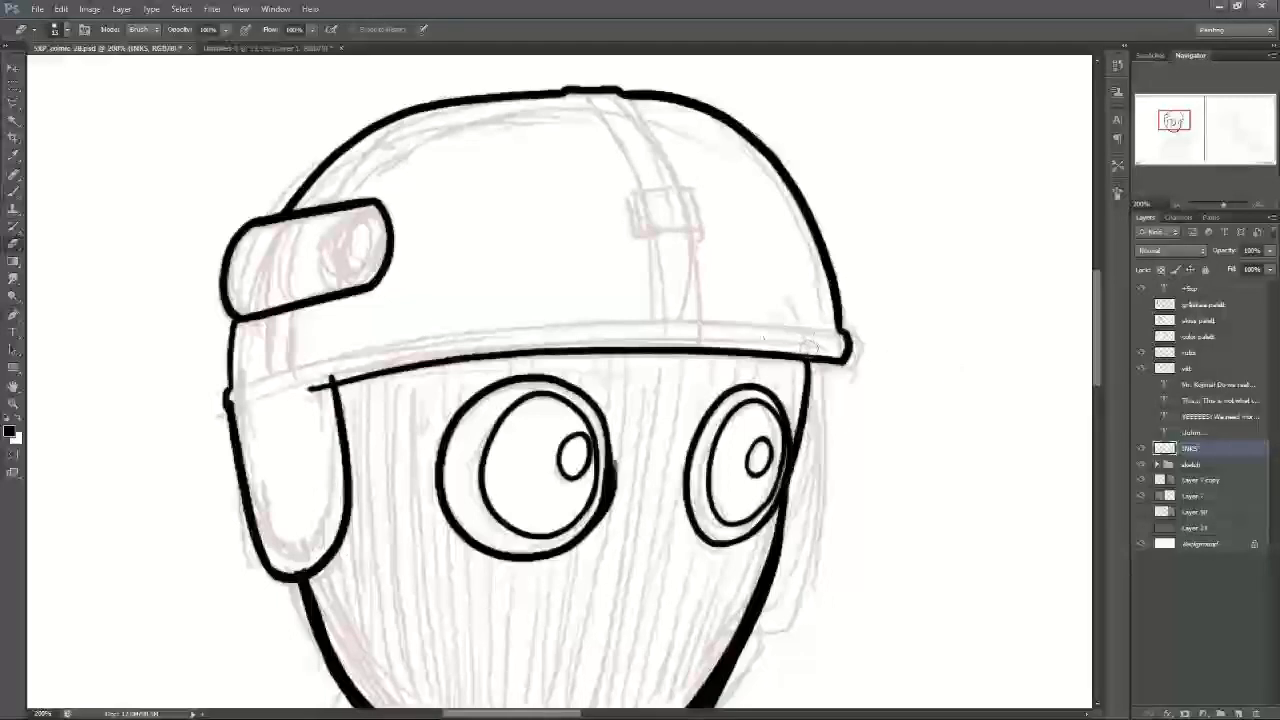
drag(316, 383, 328, 370)
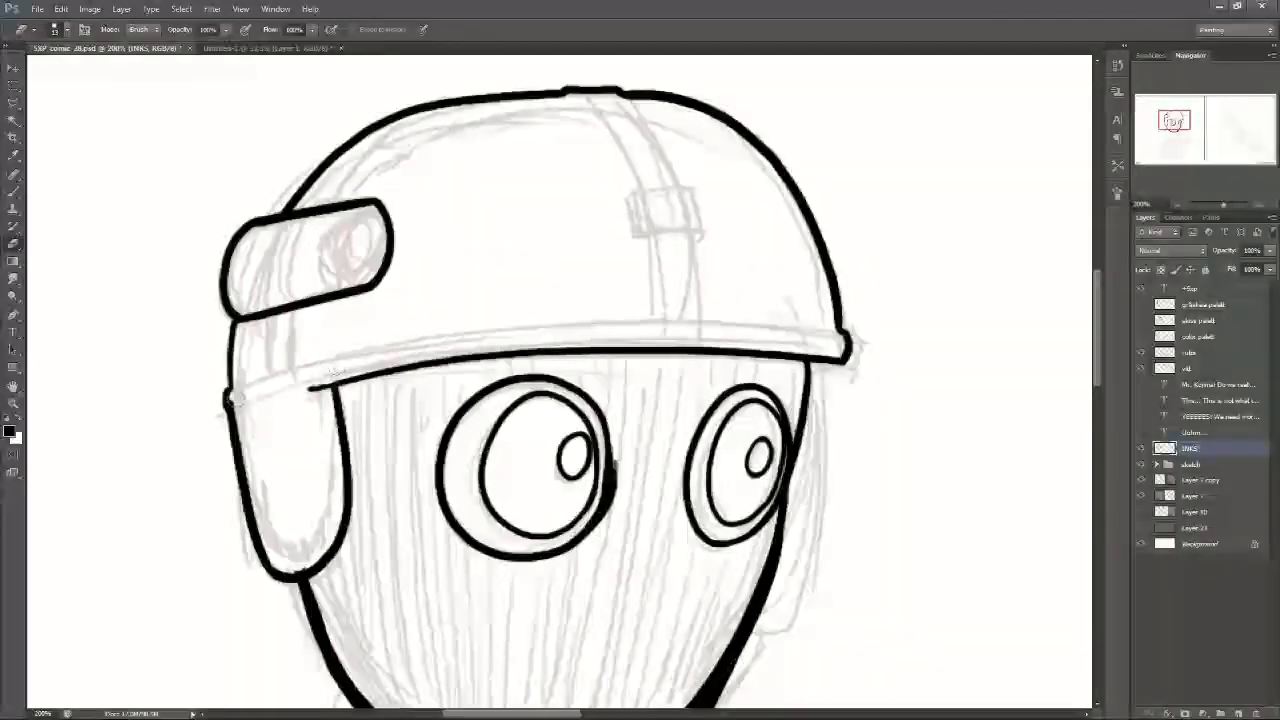
drag(318, 398, 327, 379)
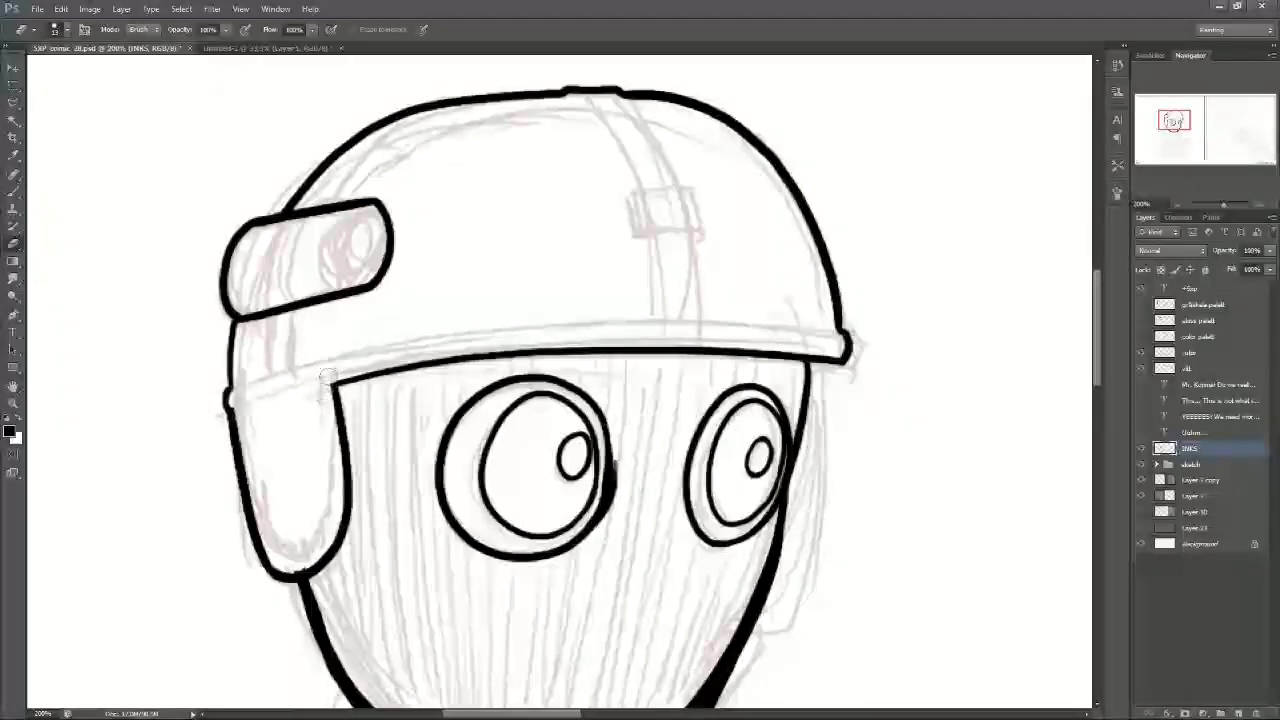
Step: Redraw the top of the helmet dome as one smooth curve and erase the old line and strap bump beneath it
mouse_move(1174, 121)
mouse_down()
mouse_move(1174, 132)
mouse_move(1172, 120)
mouse_up()
key(b)
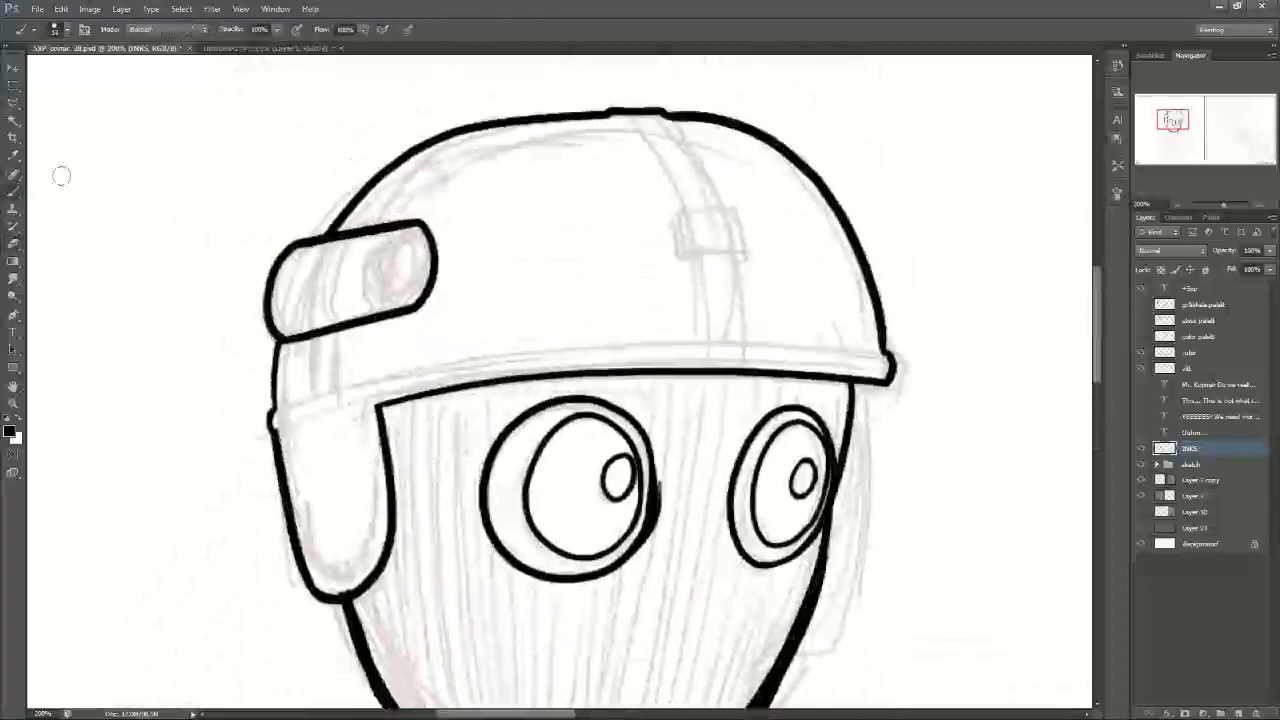
mouse_move(737, 126)
mouse_down()
mouse_move(657, 106)
mouse_move(515, 120)
mouse_move(420, 152)
mouse_move(340, 218)
mouse_up()
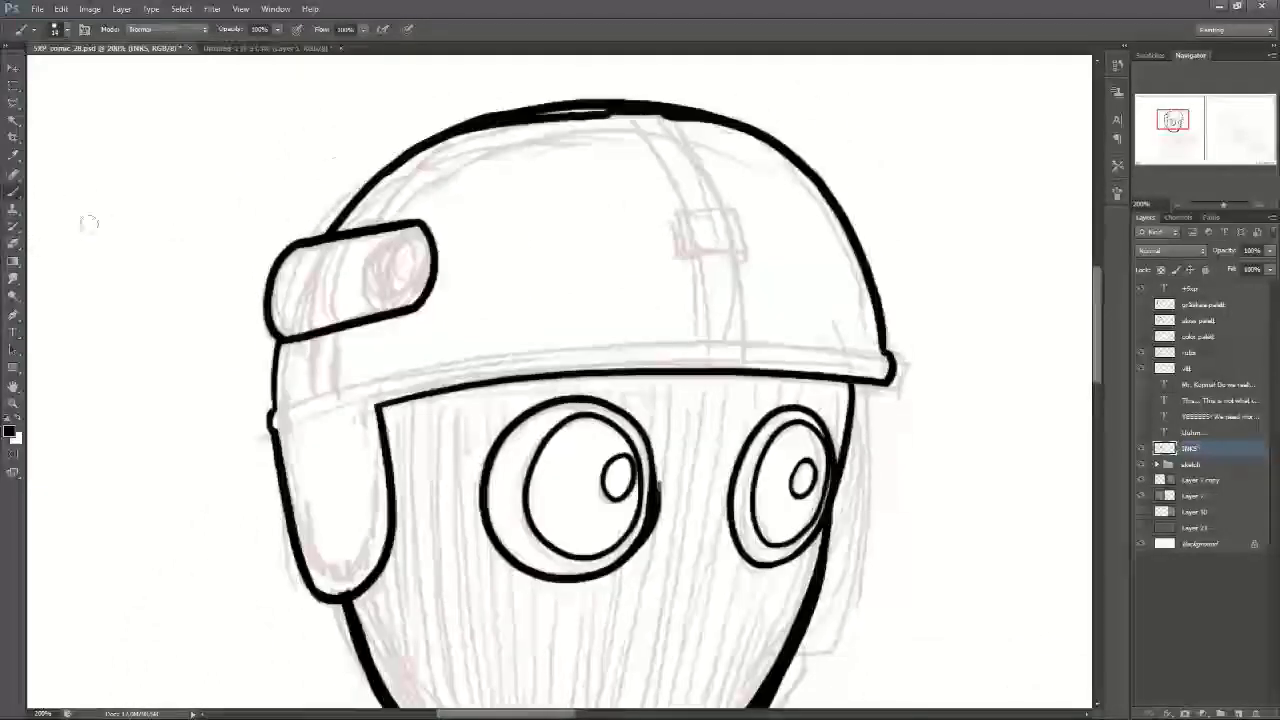
mouse_move(400, 178)
mouse_down()
mouse_move(418, 164)
mouse_move(391, 182)
mouse_up()
click(13, 243)
key(ctrl+z)
mouse_move(445, 140)
mouse_down()
mouse_move(503, 121)
mouse_move(627, 108)
mouse_move(710, 128)
mouse_move(658, 114)
mouse_up()
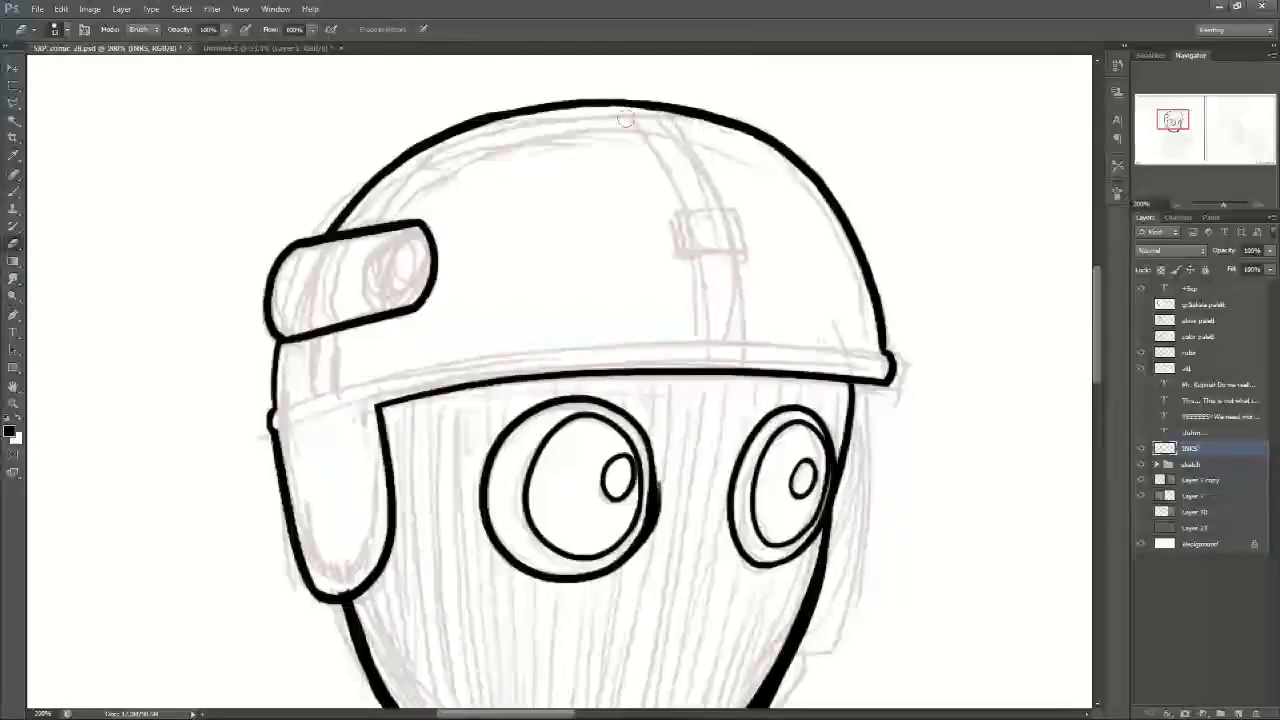
Step: Ink the oval front face and small inner lens of the helmet lamp, plus two curved bands around its body
drag(1171, 119, 1172, 116)
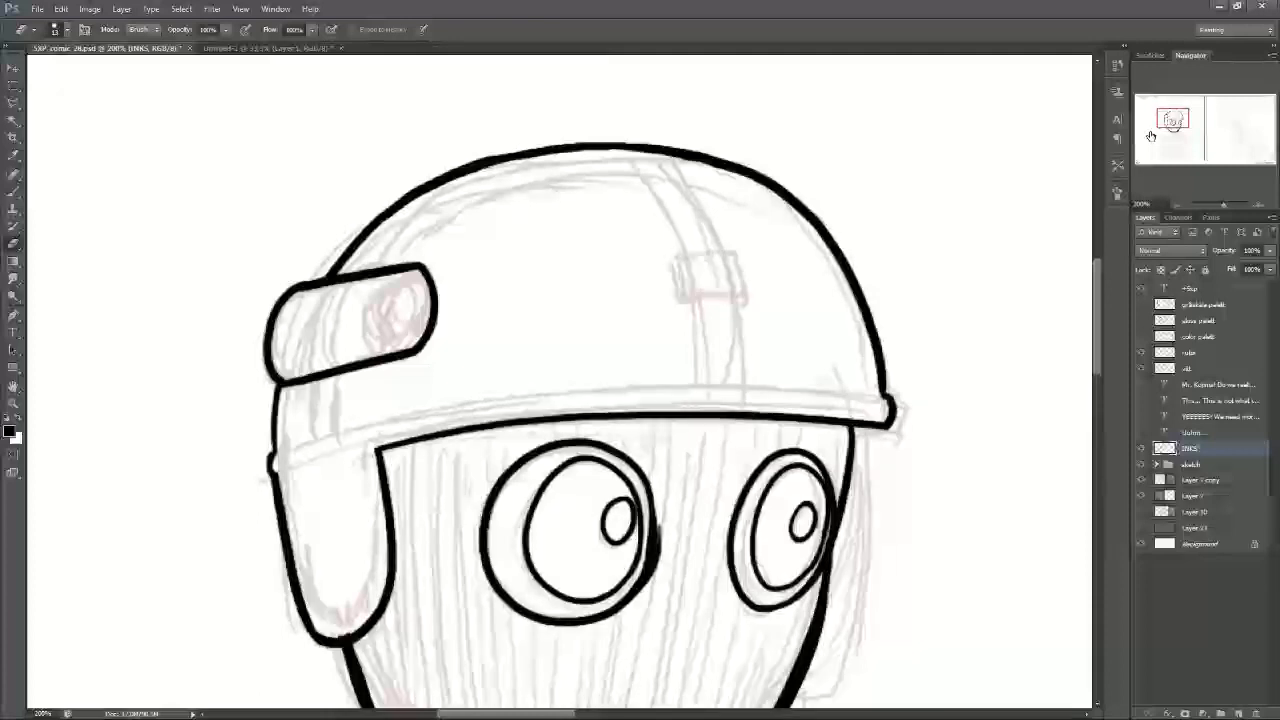
drag(1172, 117, 1173, 119)
key(b)
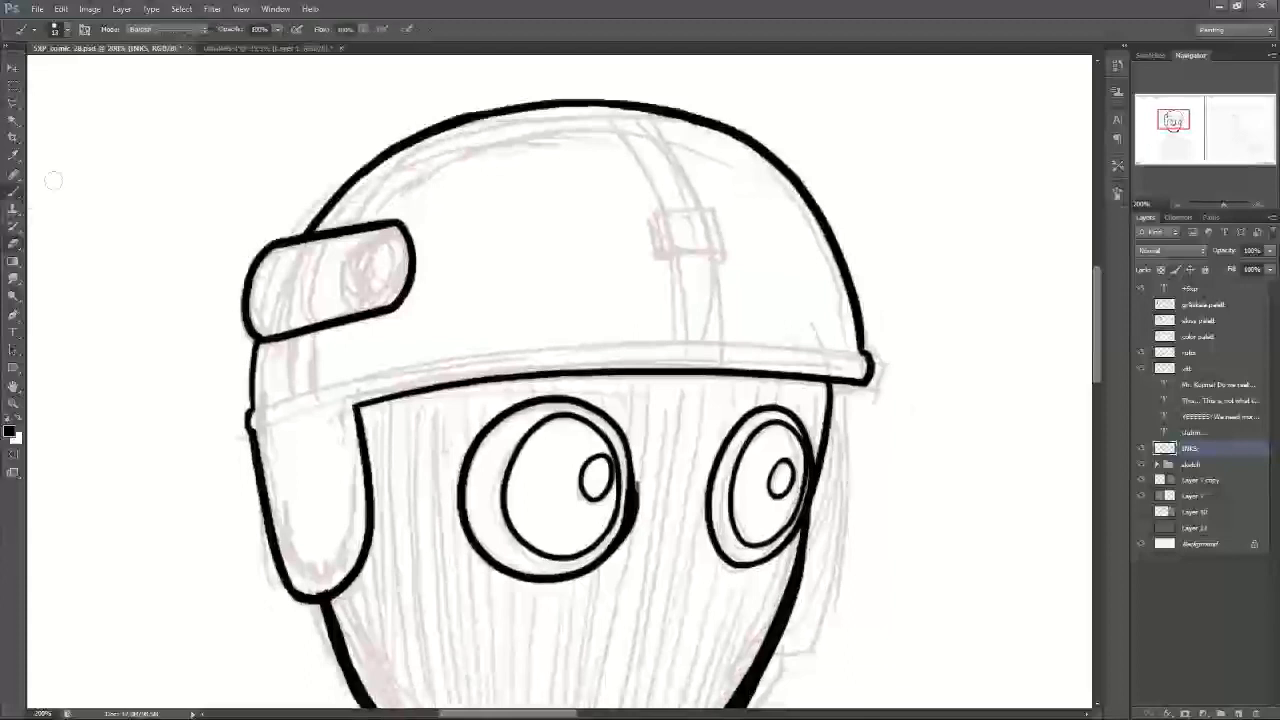
mouse_move(388, 226)
mouse_down()
mouse_move(364, 285)
mouse_move(397, 265)
mouse_up()
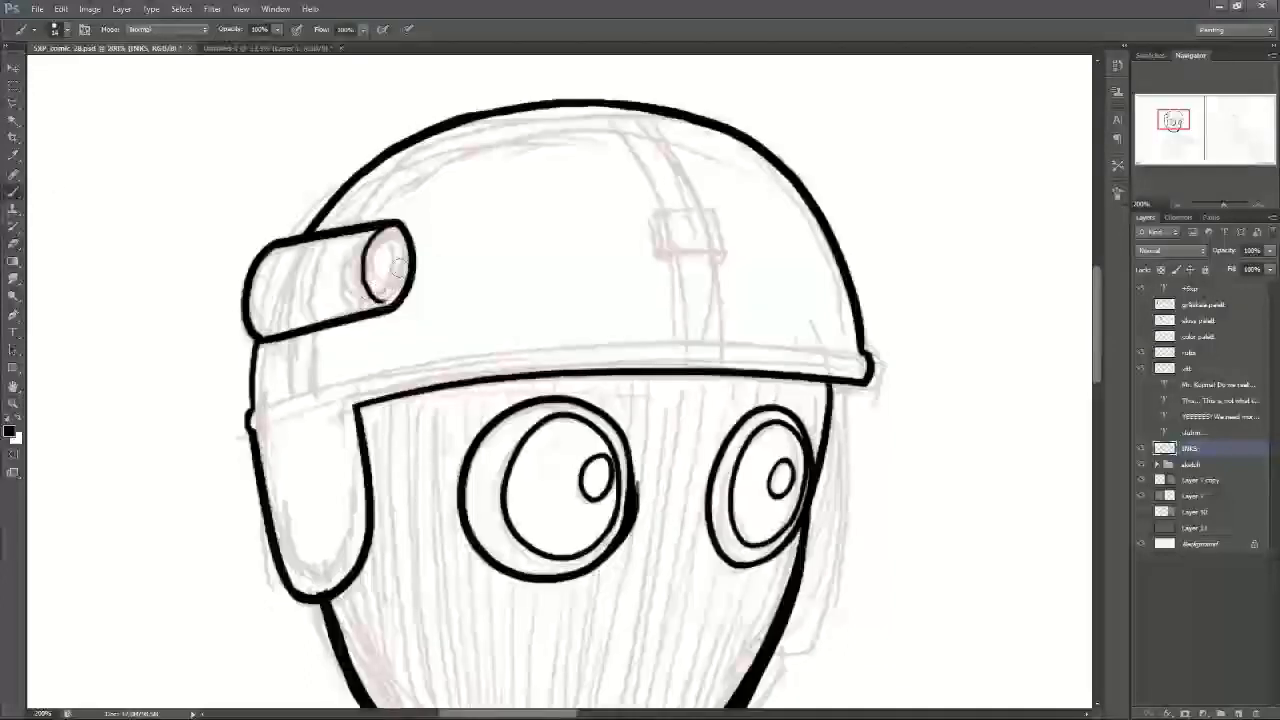
key(ctrl+z)
mouse_move(393, 230)
mouse_down()
mouse_move(371, 300)
mouse_move(384, 309)
mouse_up()
mouse_move(391, 238)
mouse_down()
mouse_move(398, 268)
mouse_move(385, 285)
mouse_up()
key(ctrl+z)
key(ctrl+z)
mouse_move(395, 240)
mouse_down()
mouse_move(381, 280)
mouse_move(397, 243)
mouse_up()
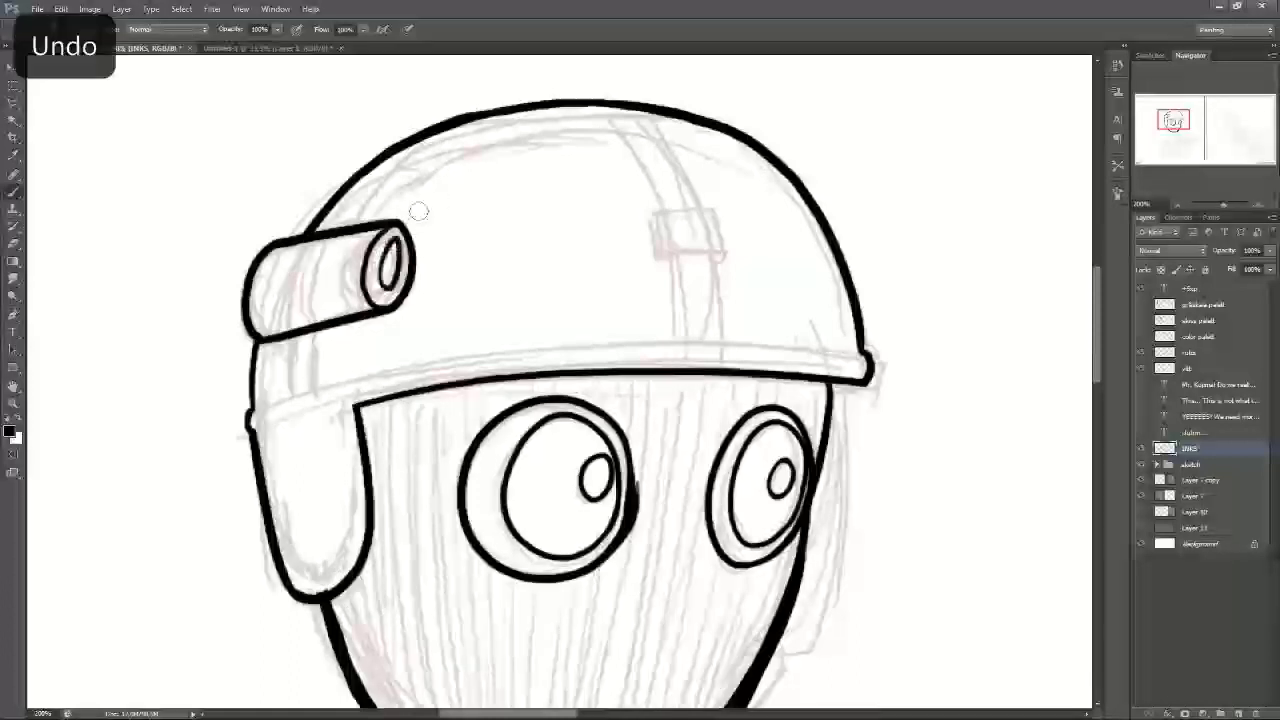
drag(303, 238, 290, 330)
drag(322, 236, 312, 328)
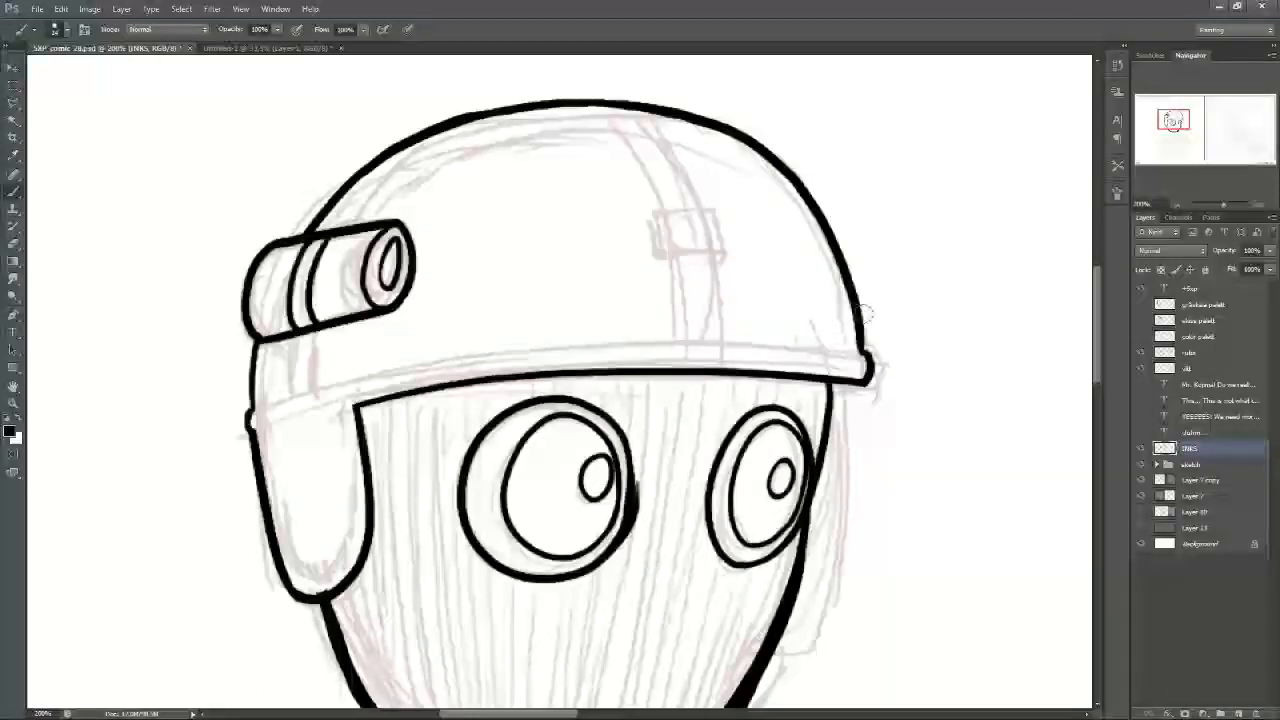
Step: Extend the brim's lower edge across the top of the near ear guard to the helmet's back, and clean up its rear end
drag(1173, 120, 1173, 123)
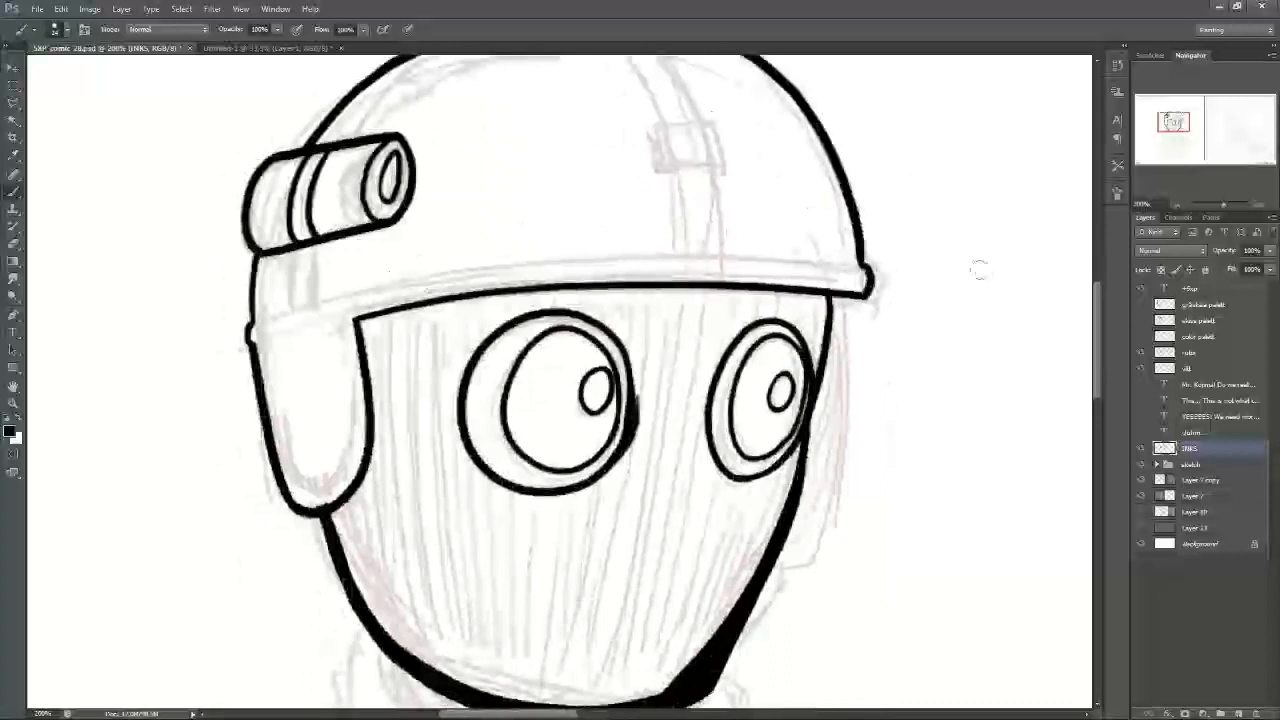
mouse_move(255, 345)
mouse_down()
mouse_move(372, 305)
mouse_move(262, 347)
mouse_up()
key(ctrl+z)
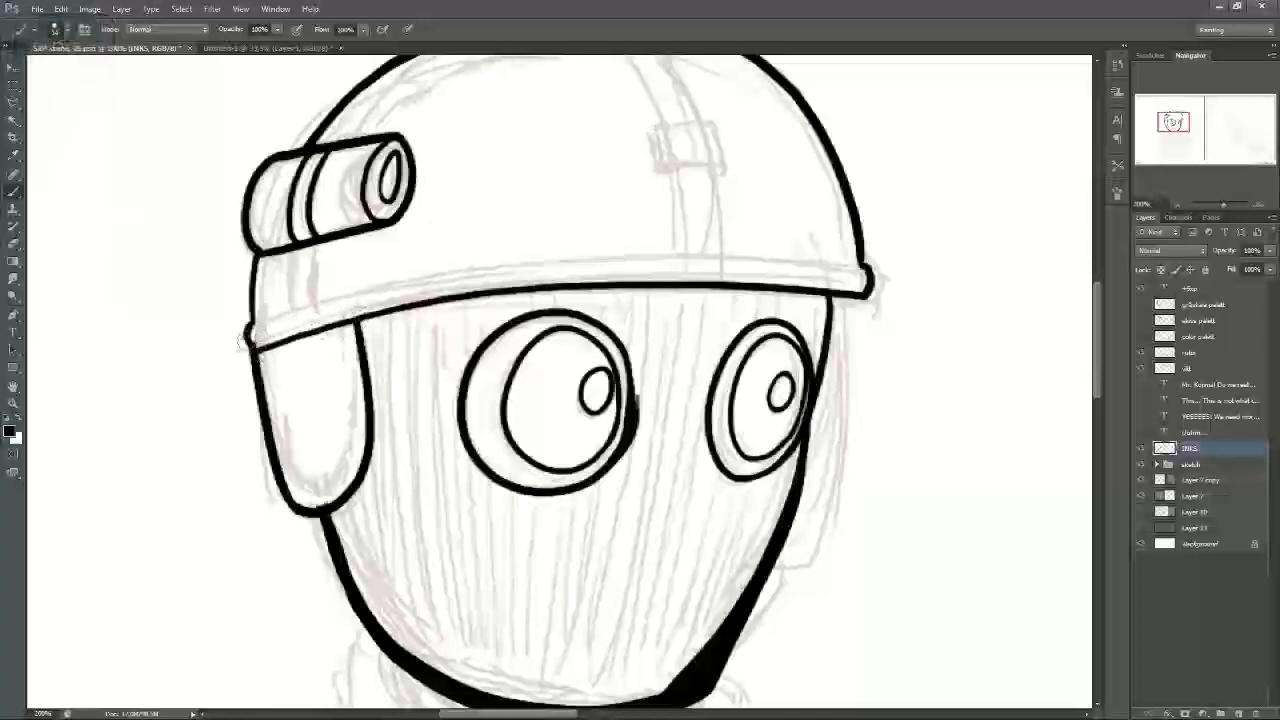
key(e)
drag(250, 336, 254, 346)
Step: Ink the brim's upper edge from the back of the helmet to the front, redrawing until it fits, and erase the overshoot at the front corner
key(b)
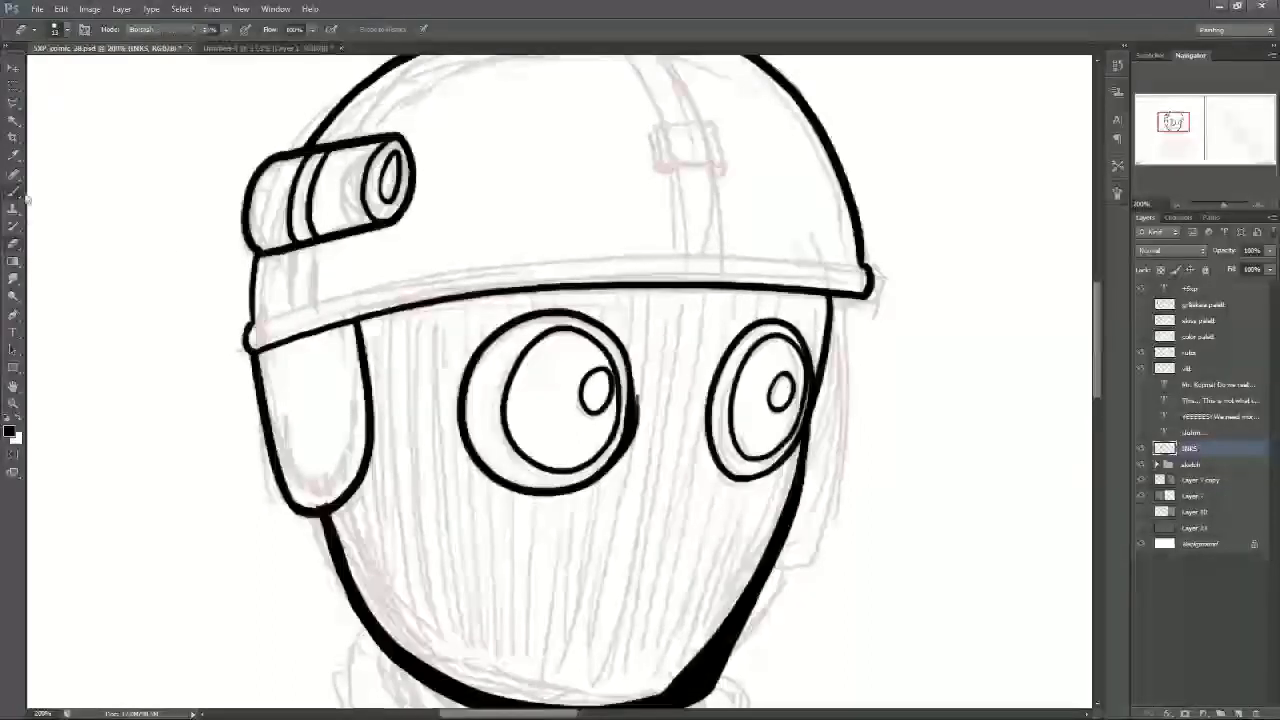
drag(252, 326, 866, 266)
key(ctrl+z)
mouse_move(252, 326)
mouse_down()
mouse_move(490, 262)
mouse_move(866, 270)
mouse_up()
key(ctrl+z)
mouse_move(252, 328)
mouse_down()
mouse_move(600, 262)
mouse_move(870, 268)
mouse_move(753, 255)
mouse_move(300, 312)
mouse_move(240, 342)
mouse_move(812, 262)
mouse_move(868, 268)
mouse_up()
key(ctrl+z)
key(ctrl+z)
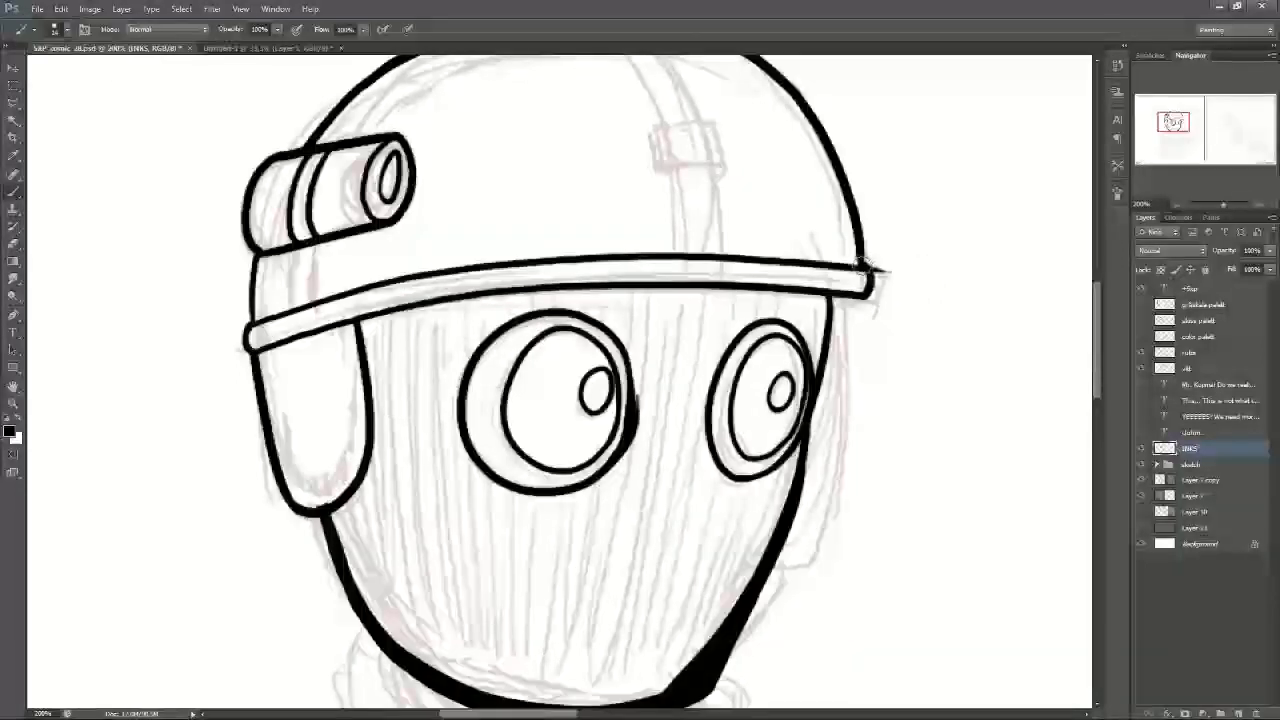
key(e)
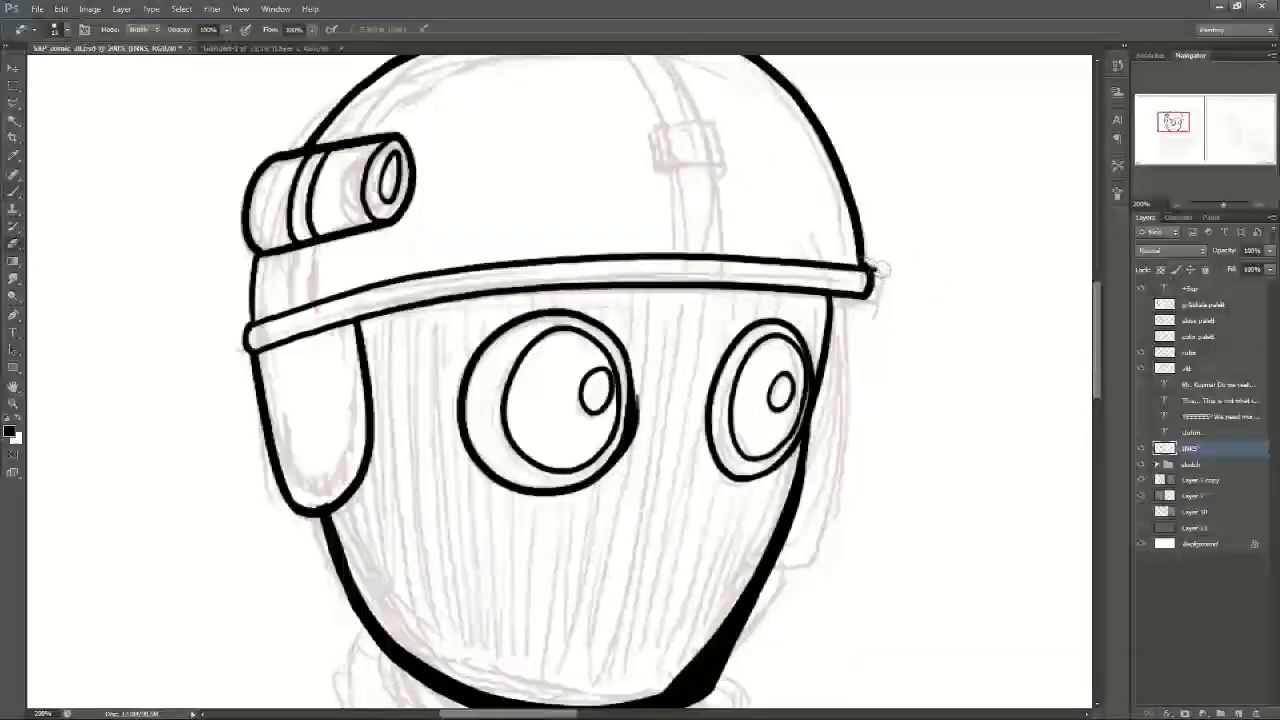
drag(876, 266, 858, 272)
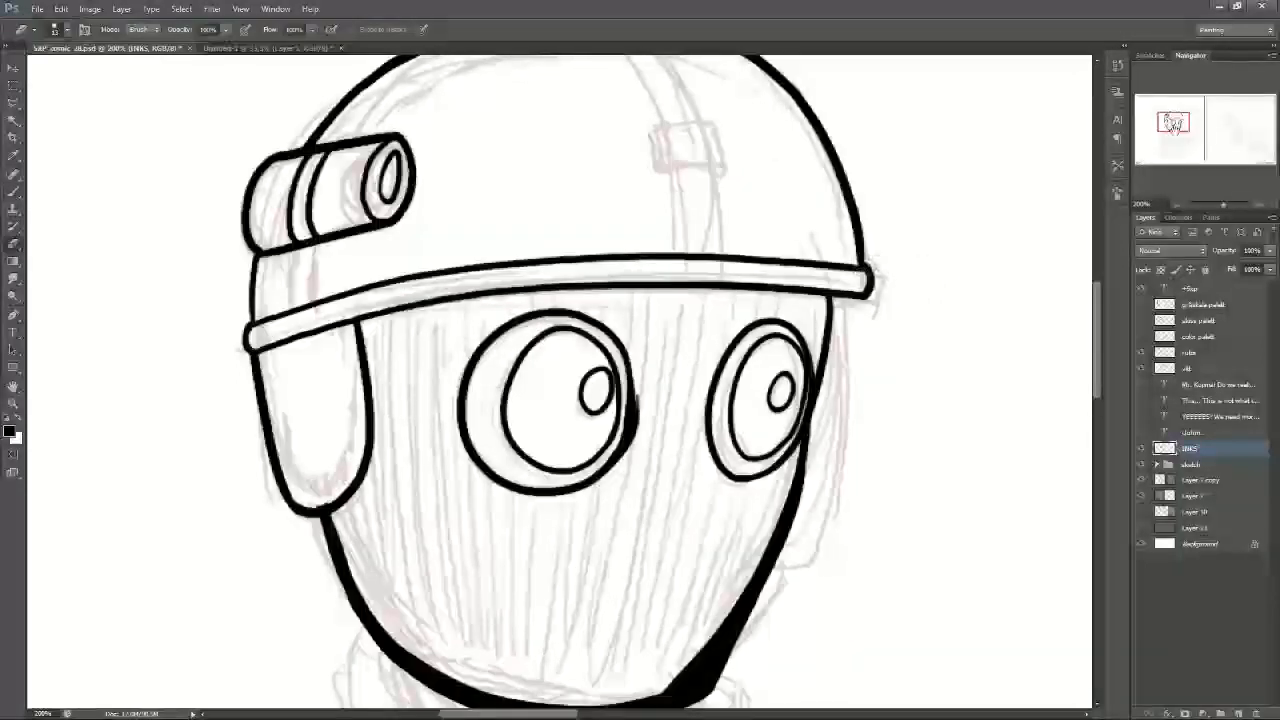
Step: Ink the two curved edges of the strap running from the helmet's crown to the brim, and erase the ends crossing the brim
drag(1175, 124, 1173, 121)
click(14, 191)
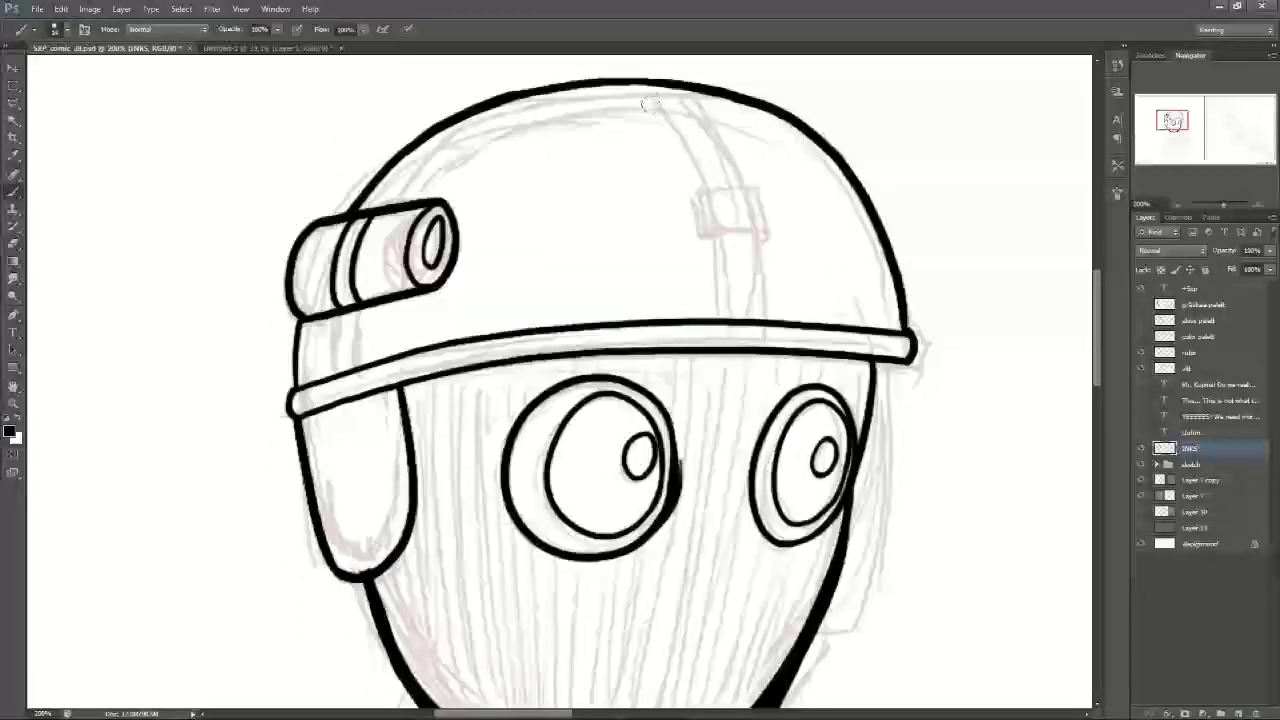
mouse_move(634, 84)
mouse_down()
mouse_move(698, 182)
mouse_move(730, 318)
mouse_up()
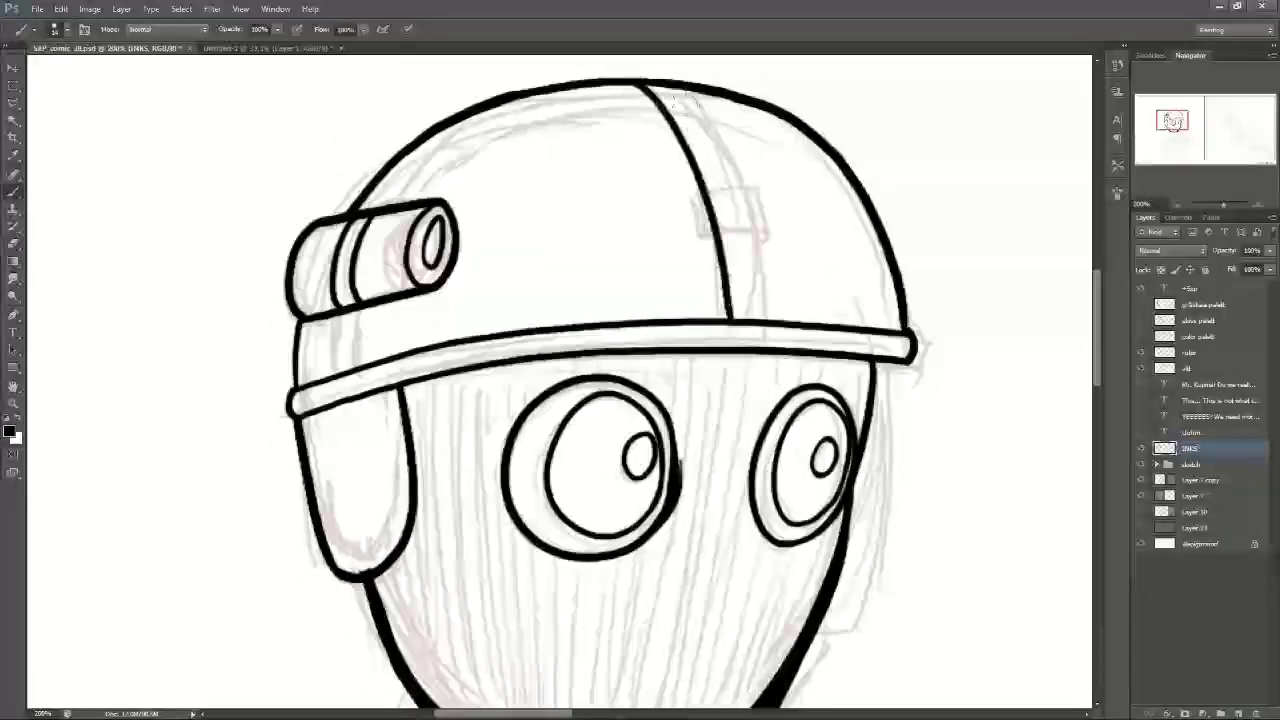
key(ctrl+z)
mouse_move(640, 80)
mouse_down()
mouse_move(703, 194)
mouse_move(722, 328)
mouse_up()
mouse_move(676, 84)
mouse_down()
mouse_move(732, 155)
mouse_move(762, 322)
mouse_up()
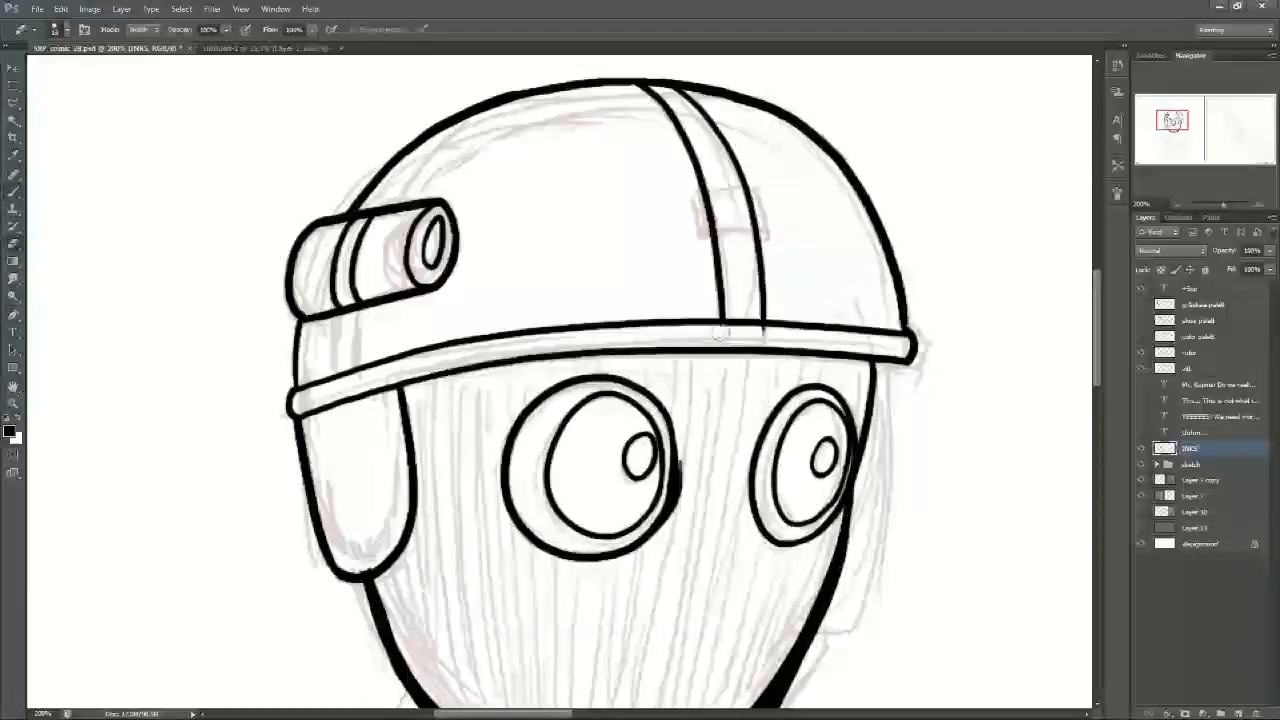
drag(760, 334, 766, 332)
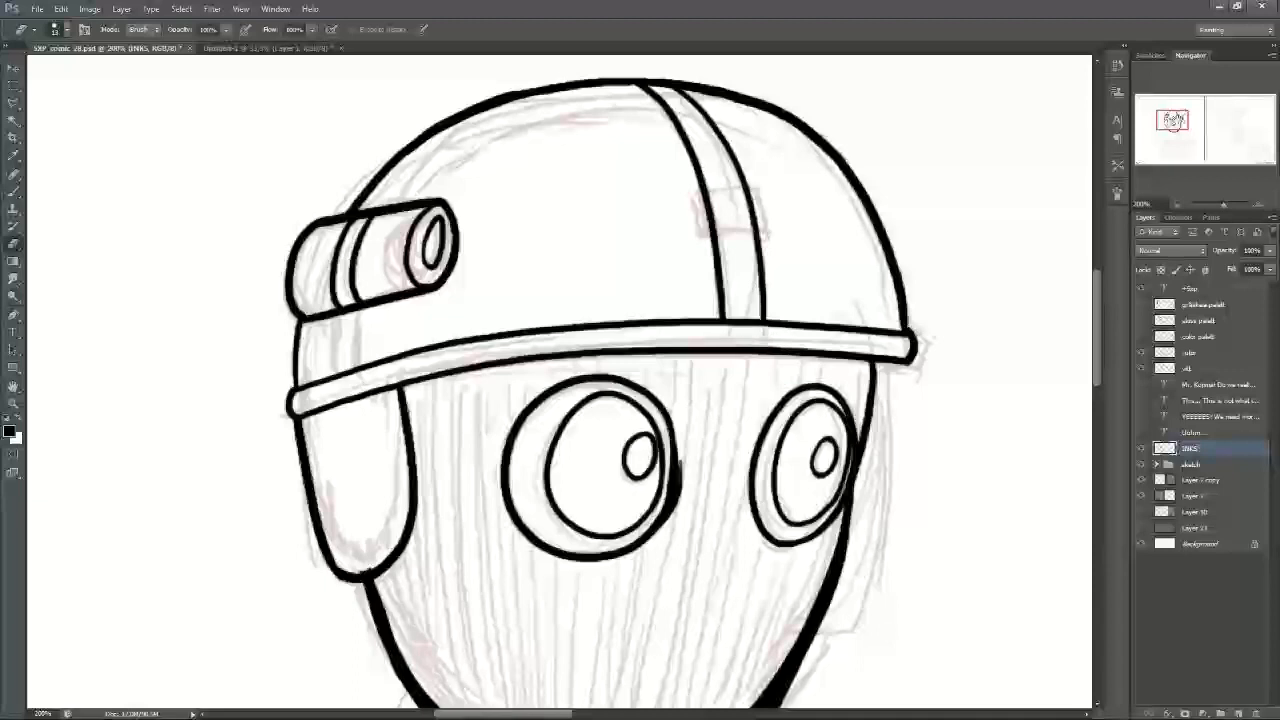
Step: Check the inked head against the body sketch and the whole two-panel comic page
scroll(560, 380, down, 1)
drag(1167, 128, 1168, 135)
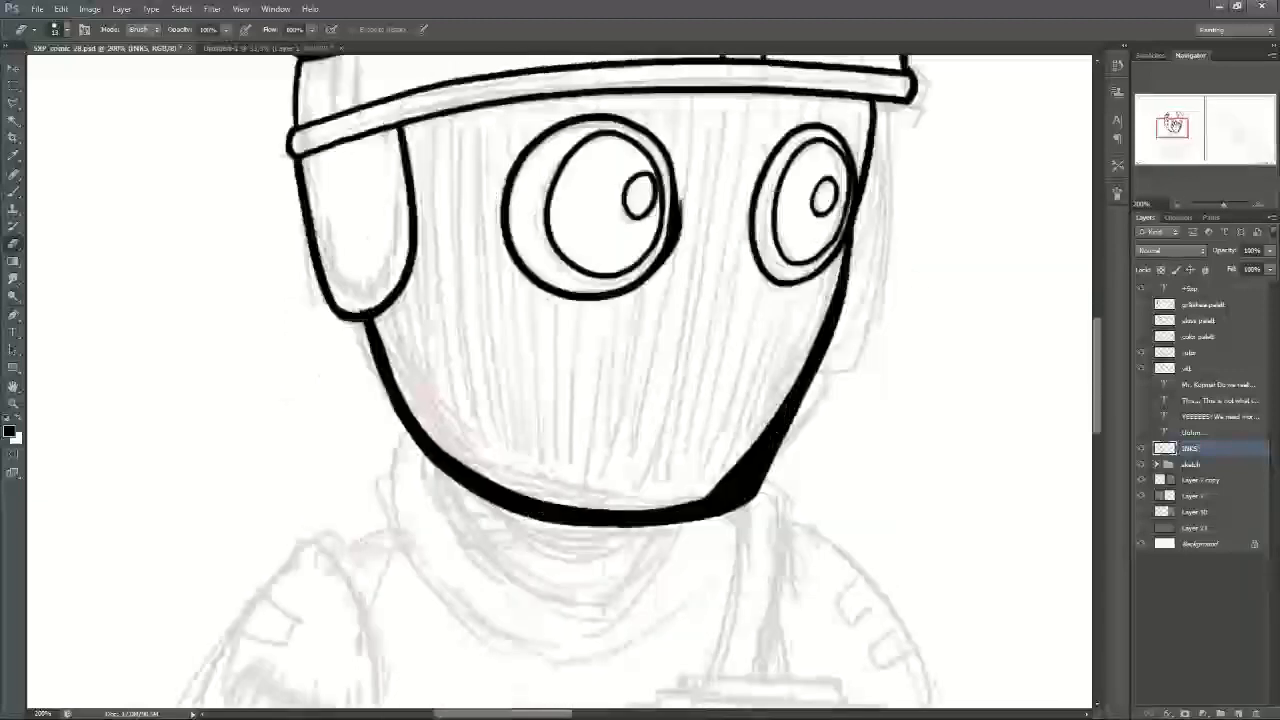
key(ctrl+minus)
key(ctrl+minus)
key(ctrl+minus)
key(ctrl+minus)
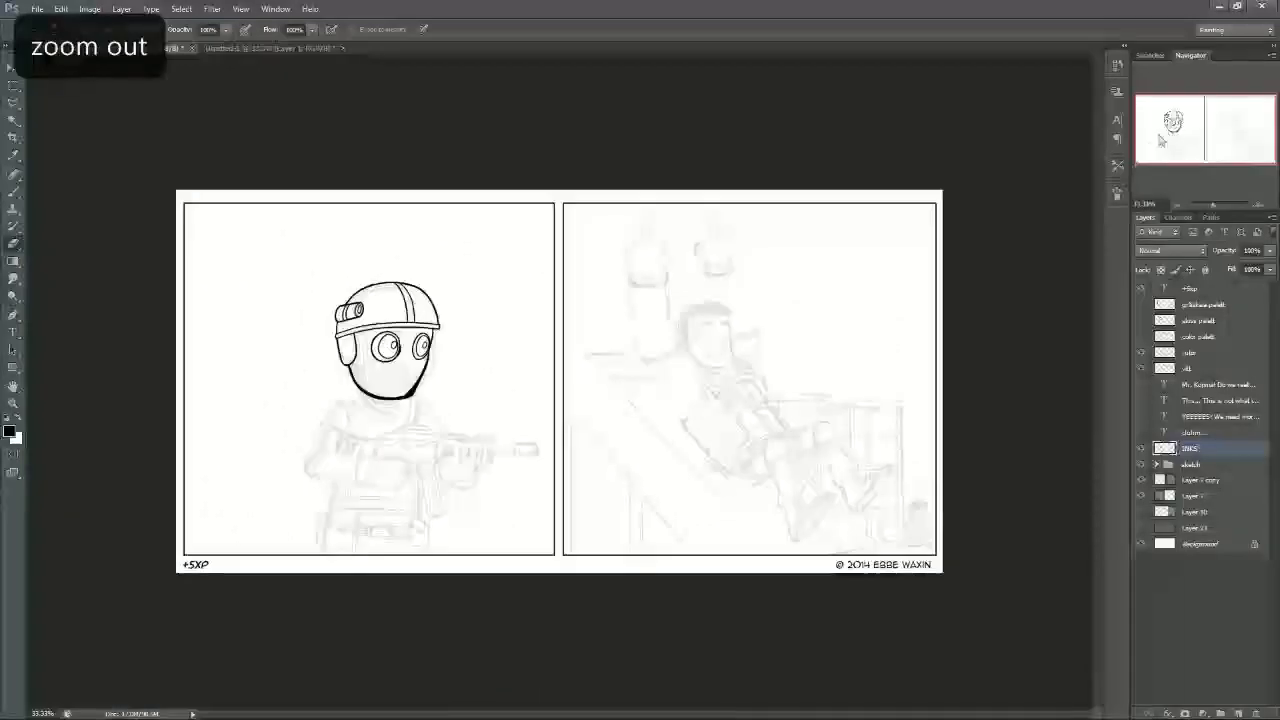
key(ctrl+plus)
key(ctrl+plus)
key(ctrl+plus)
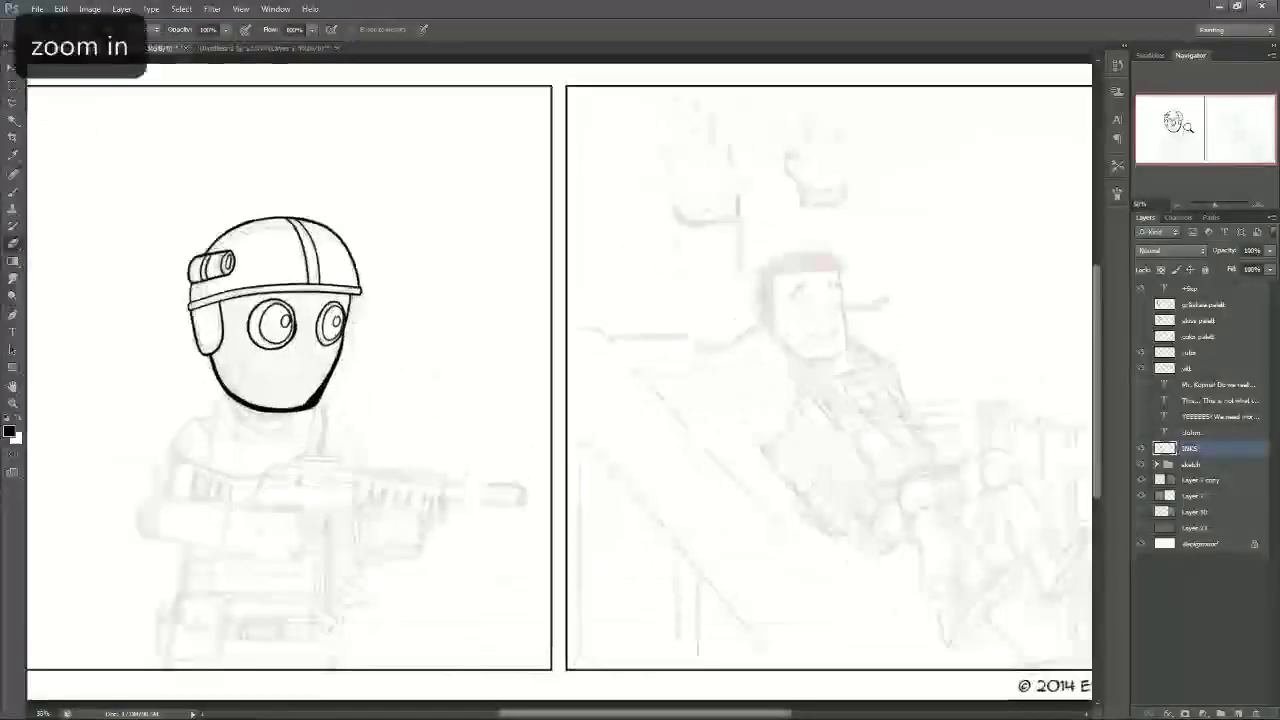
drag(1203, 123, 1176, 118)
key(ctrl+plus)
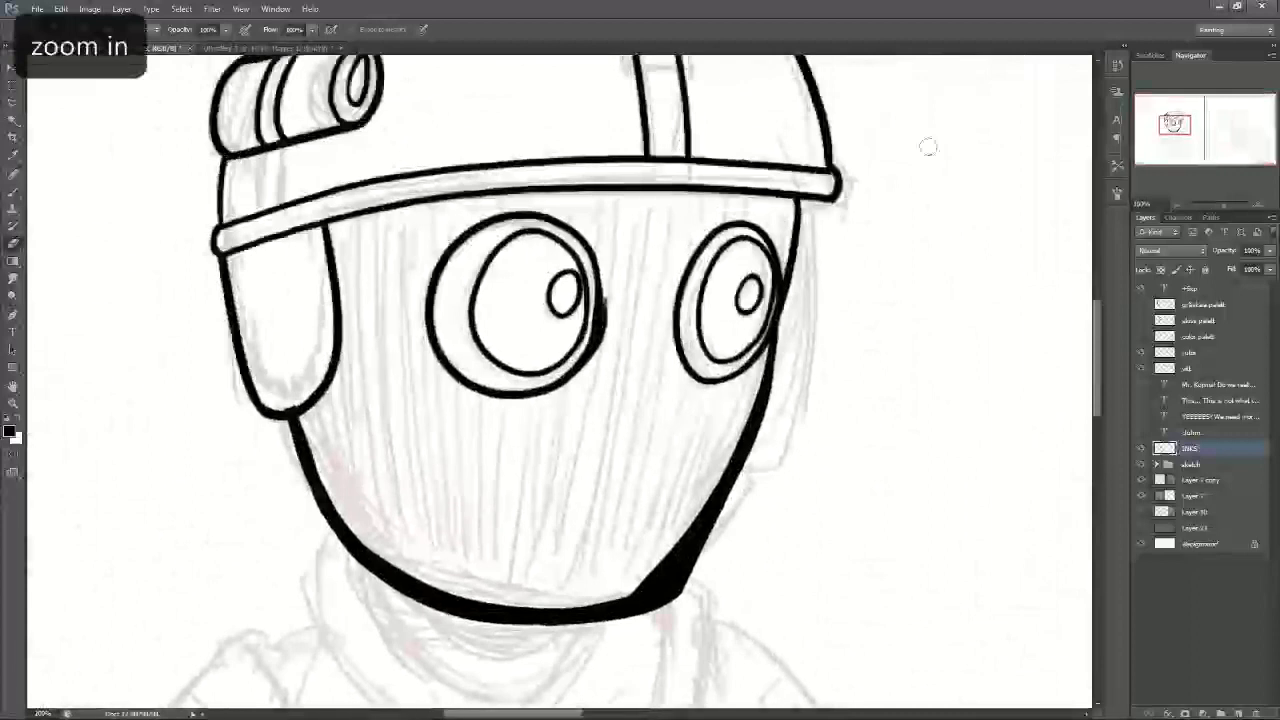
Step: Ink the far ear guard below the brim behind the face, erasing the excess line below it and thinning its lower corner
key(b)
mouse_move(810, 202)
mouse_down()
mouse_move(803, 342)
mouse_move(771, 486)
mouse_up()
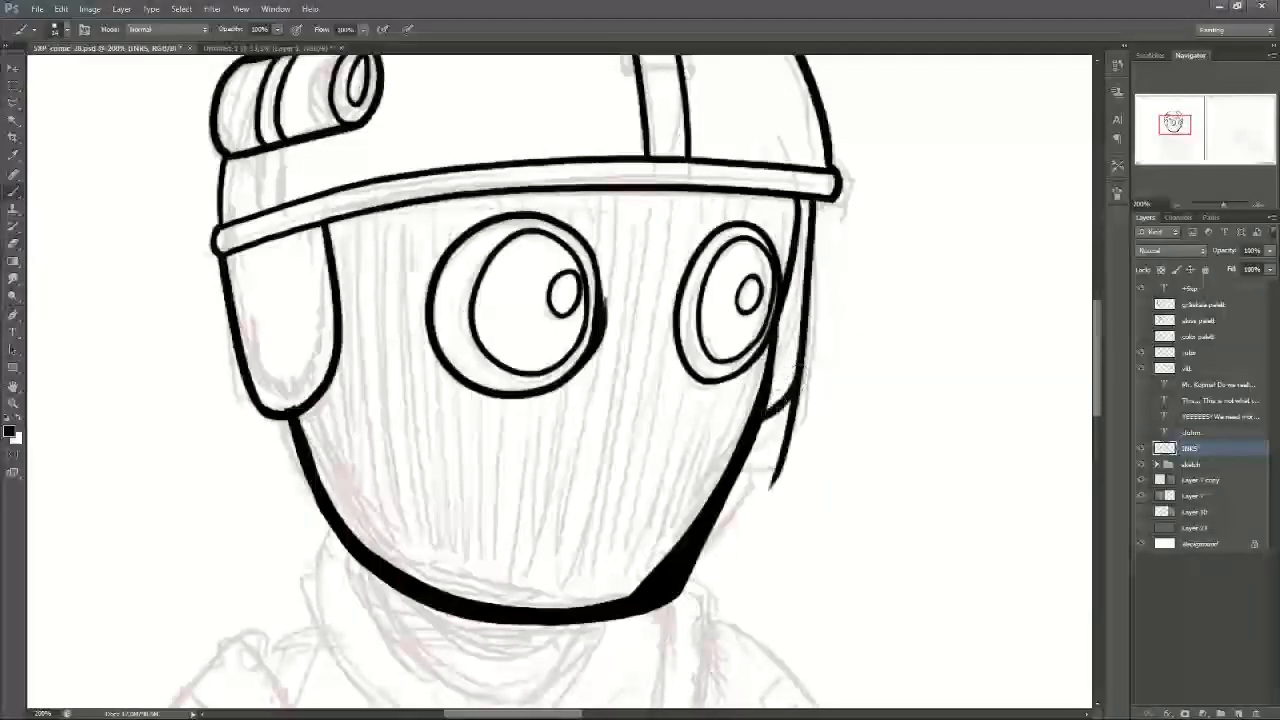
drag(760, 424, 797, 391)
key(e)
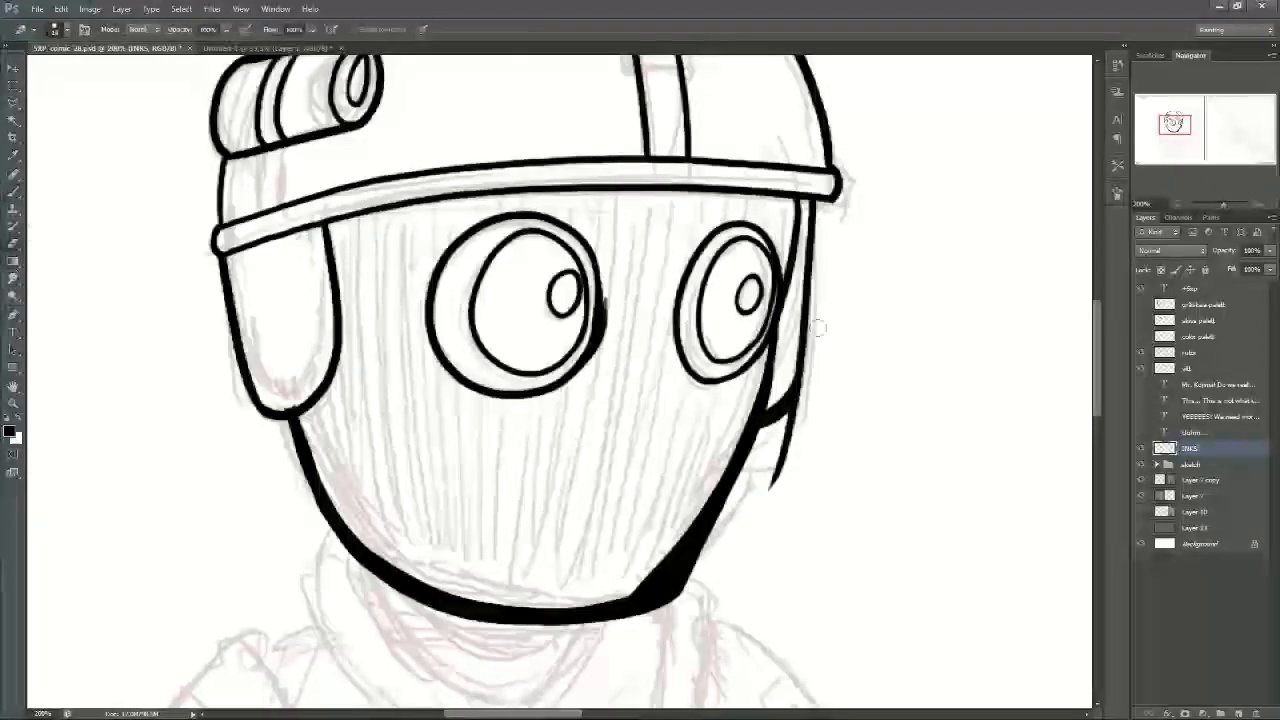
drag(797, 419, 790, 424)
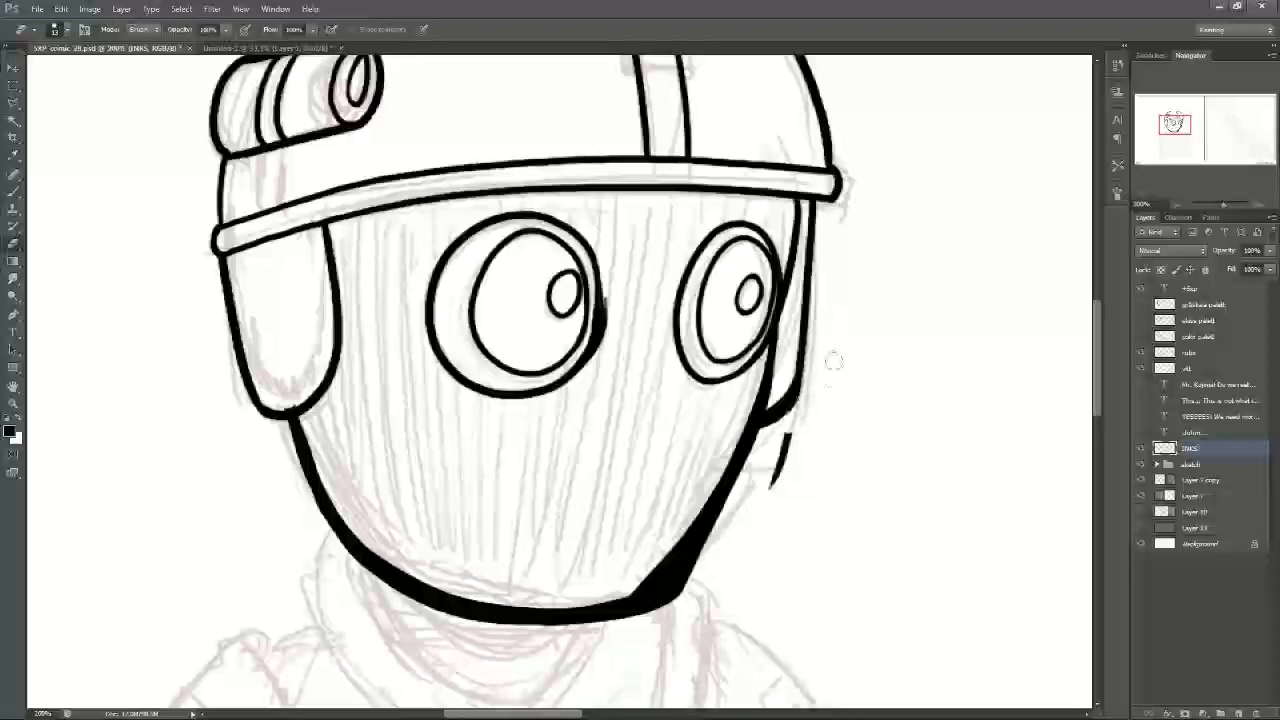
drag(815, 392, 765, 495)
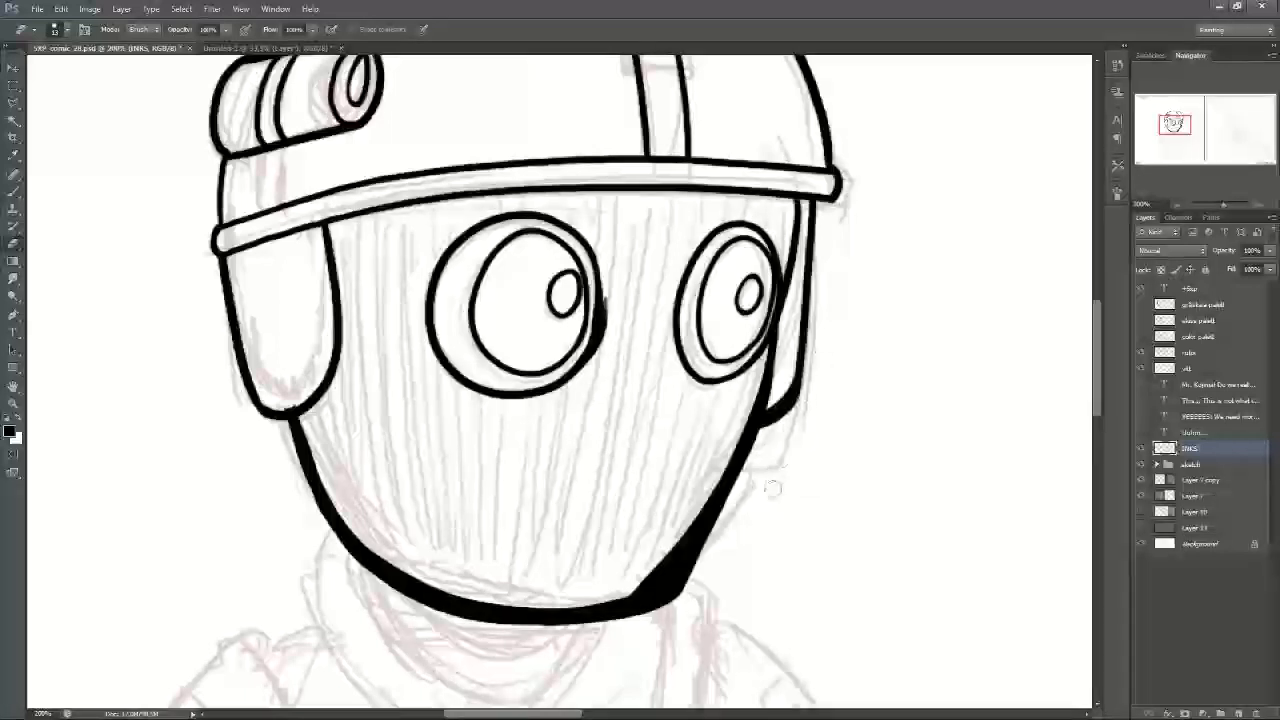
mouse_move(788, 378)
mouse_down()
mouse_move(771, 411)
mouse_move(783, 404)
mouse_up()
key(b)
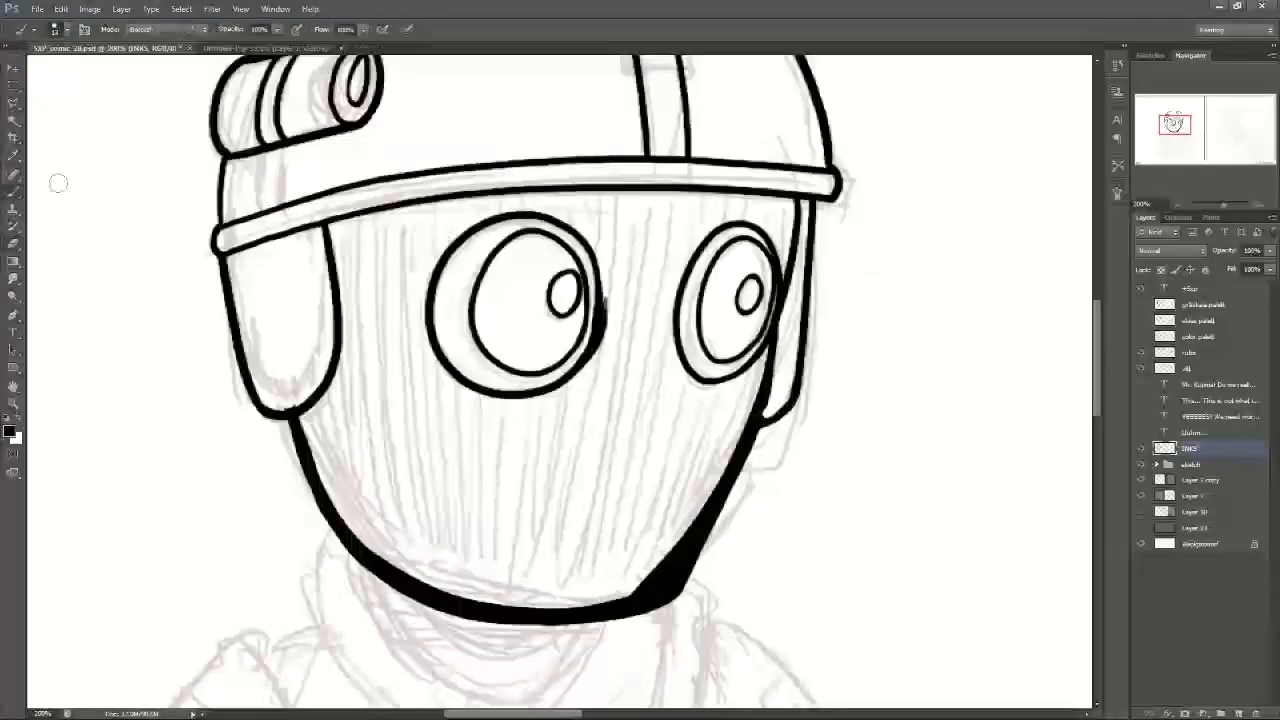
drag(789, 402, 770, 416)
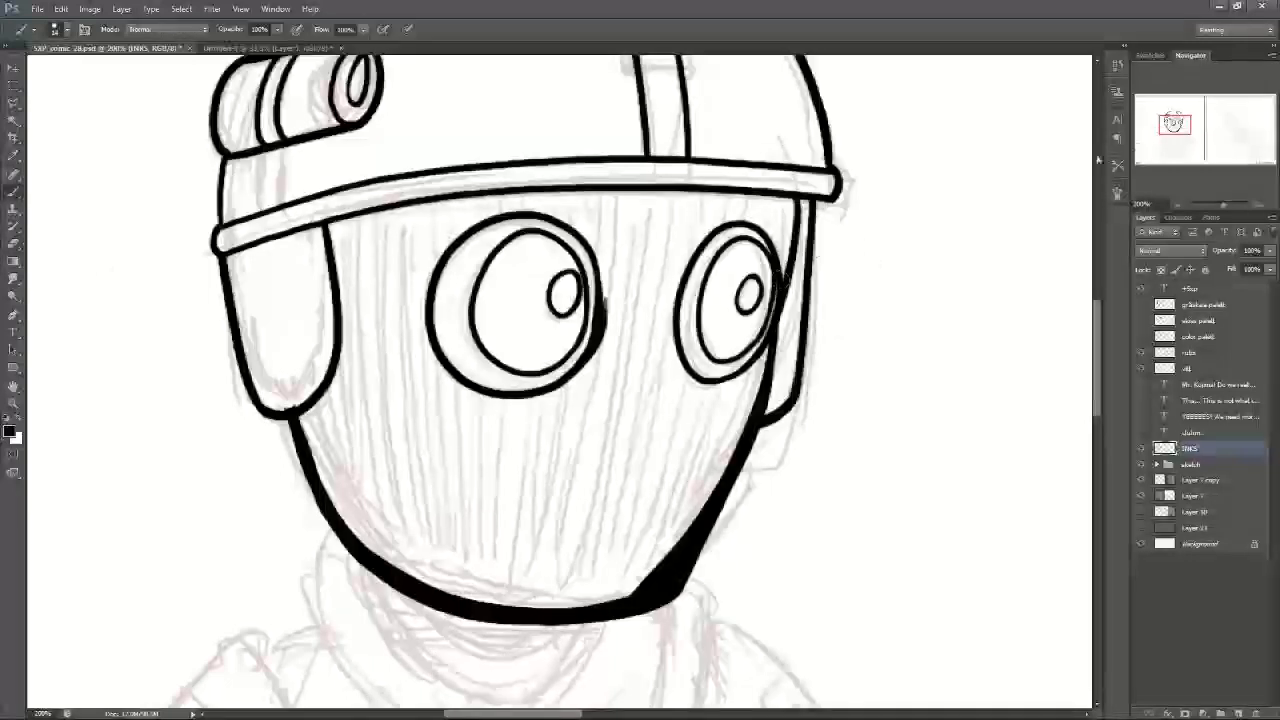
Step: Clean up the bottom of the near ear guard and ink both edges of the chin strap from it down to the jaw
key(e)
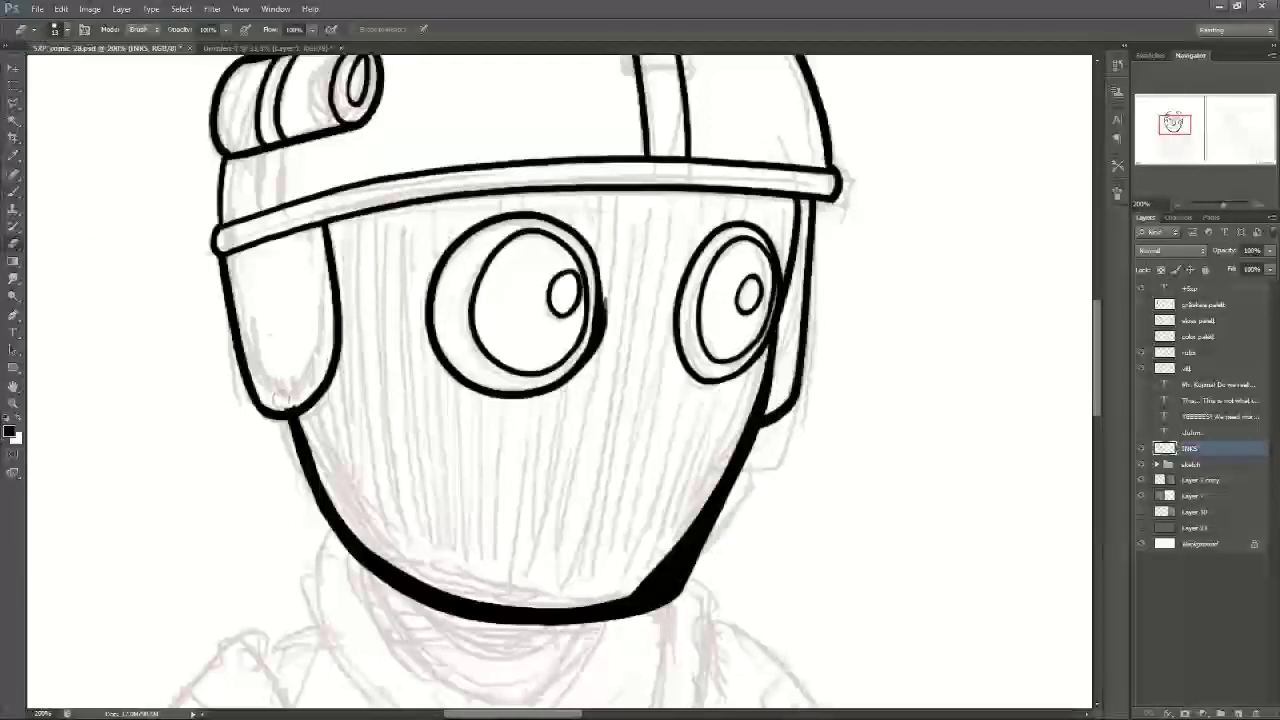
drag(284, 403, 291, 395)
key(b)
drag(282, 418, 358, 556)
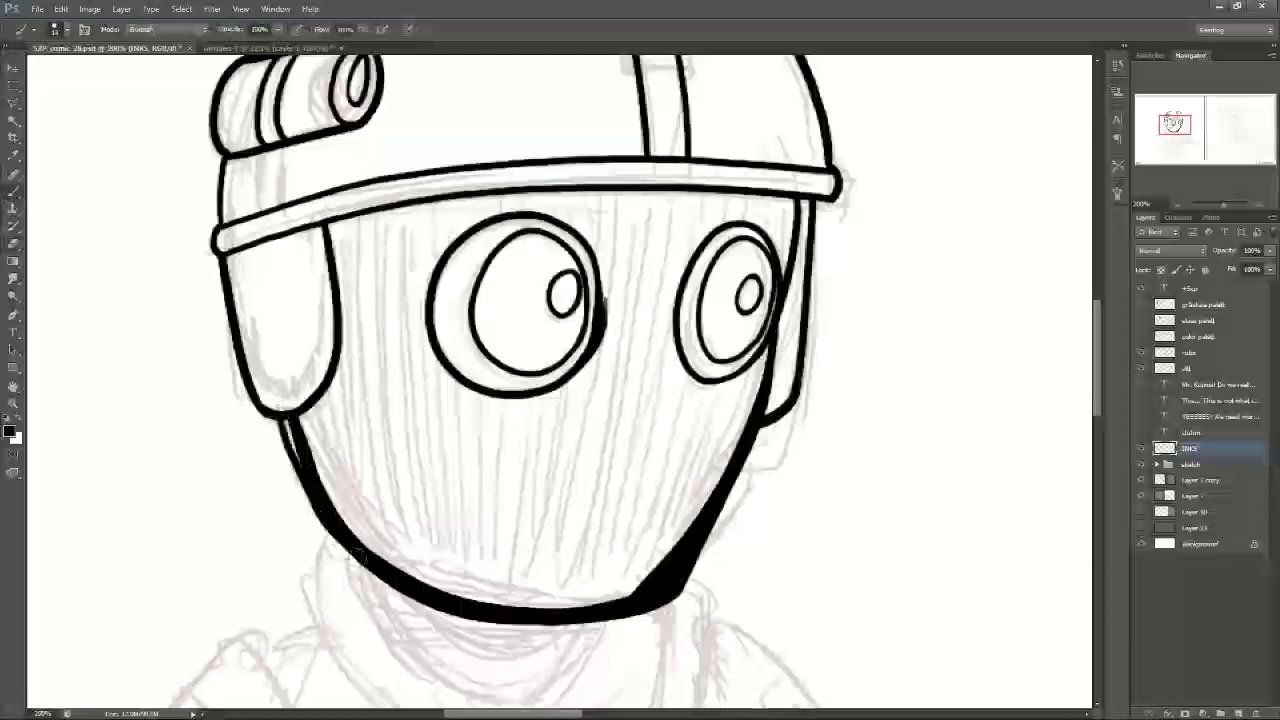
key(b)
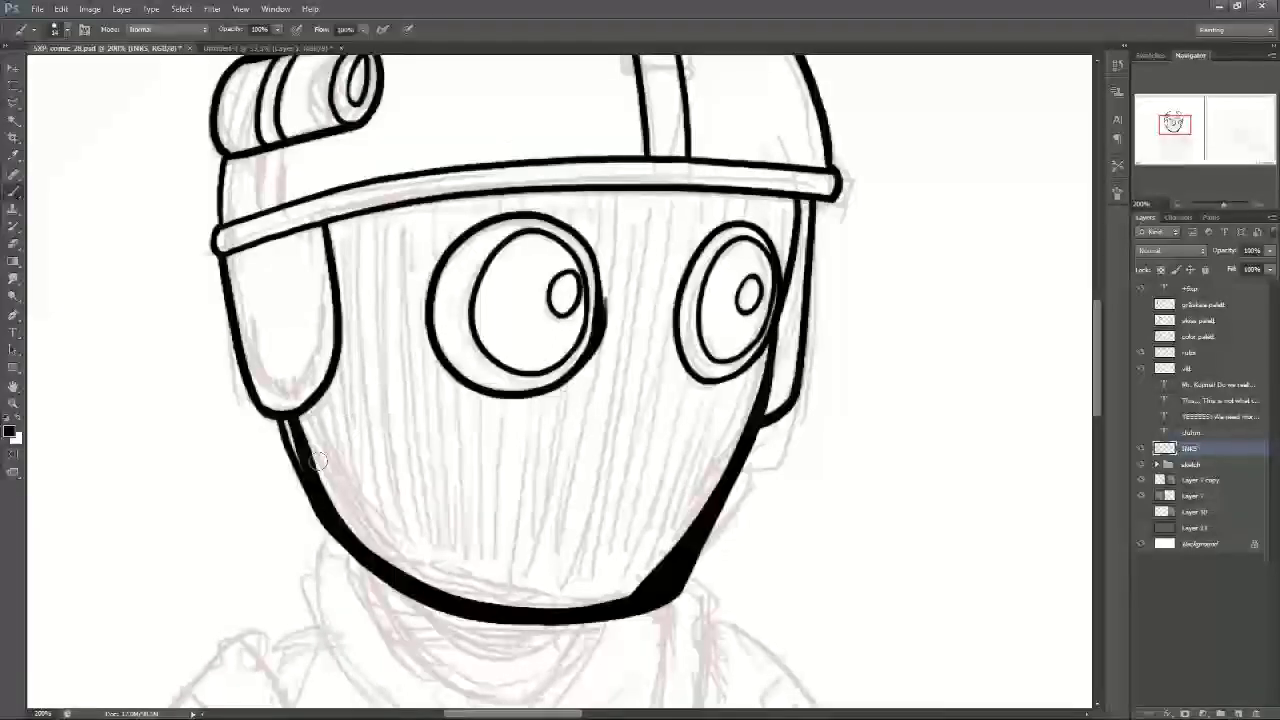
key(ctrl+z)
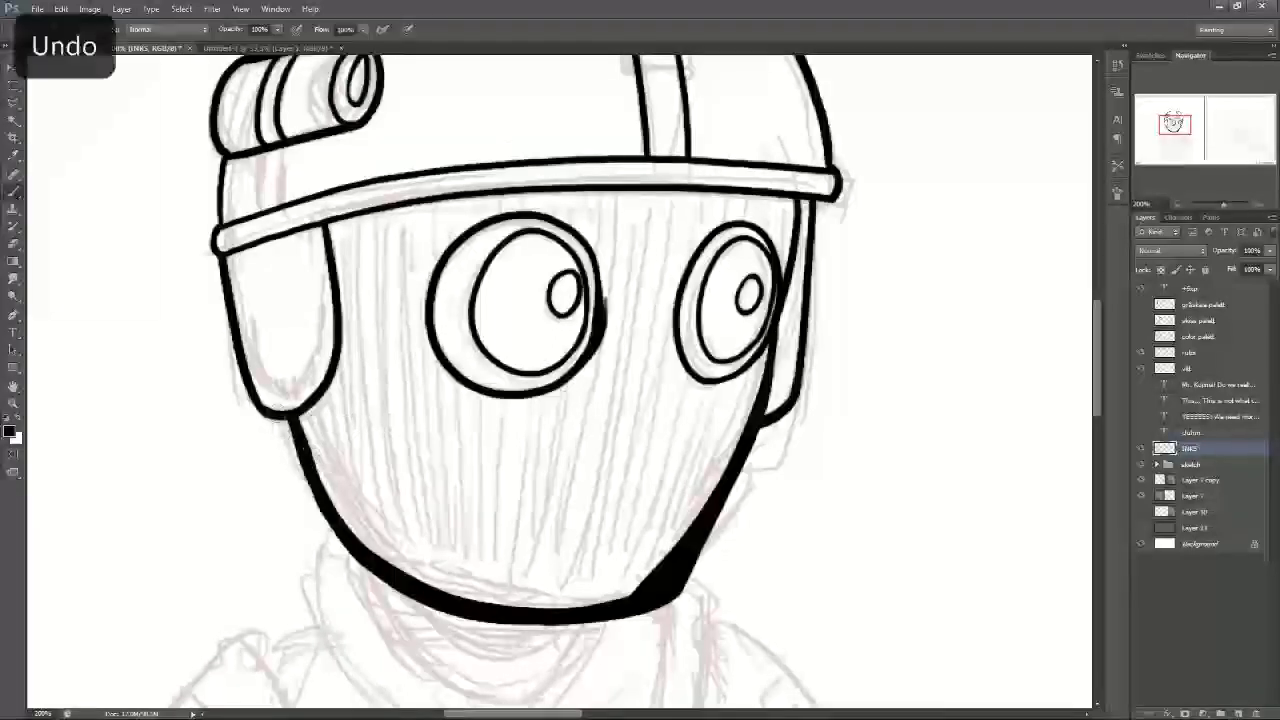
mouse_move(280, 419)
mouse_down()
mouse_move(311, 506)
mouse_move(350, 548)
mouse_up()
mouse_move(313, 405)
mouse_down()
mouse_move(345, 502)
mouse_move(382, 556)
mouse_up()
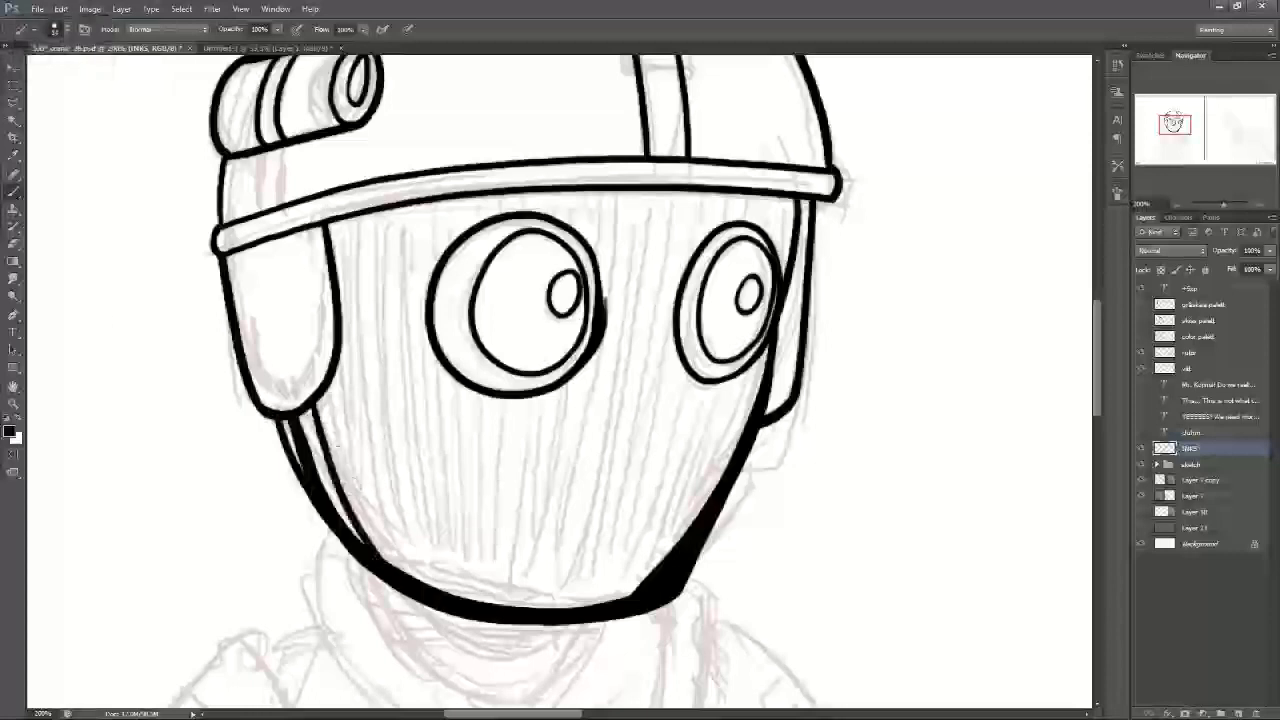
Step: Erase the old jaw line between the two edges of the chin strap
key(e)
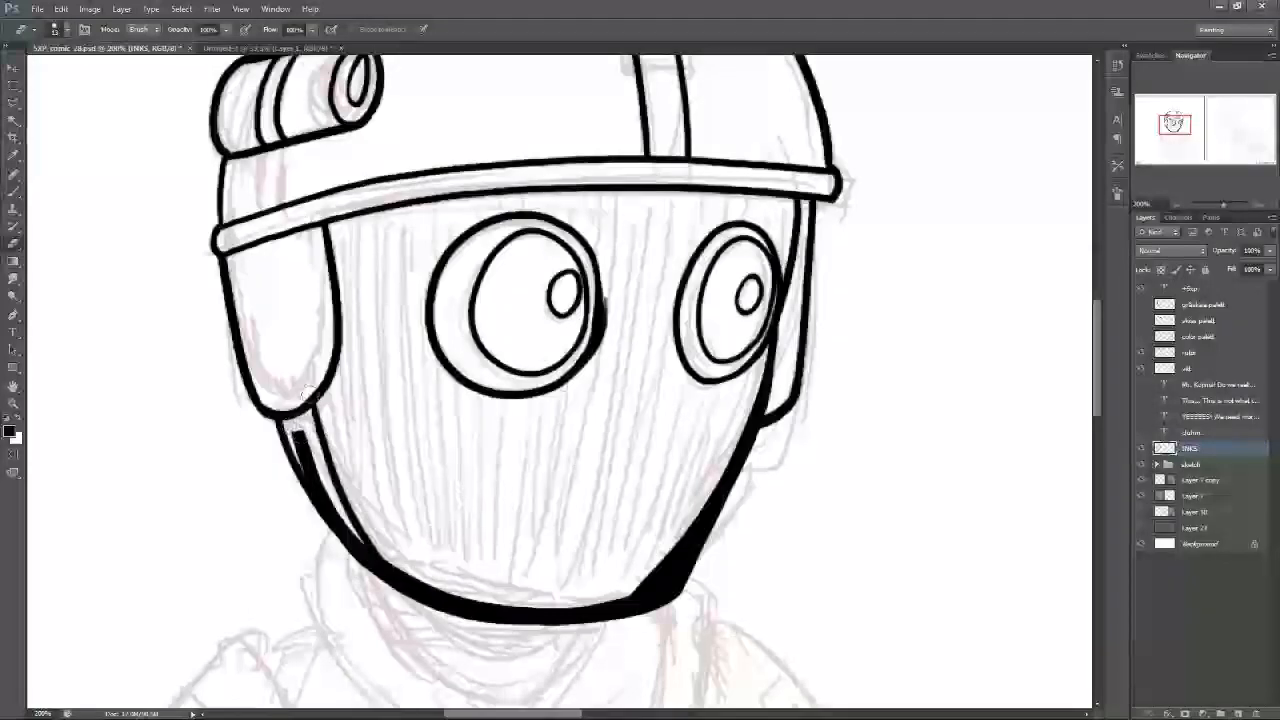
mouse_move(296, 436)
mouse_down()
mouse_move(360, 542)
mouse_move(334, 508)
mouse_up()
click(13, 191)
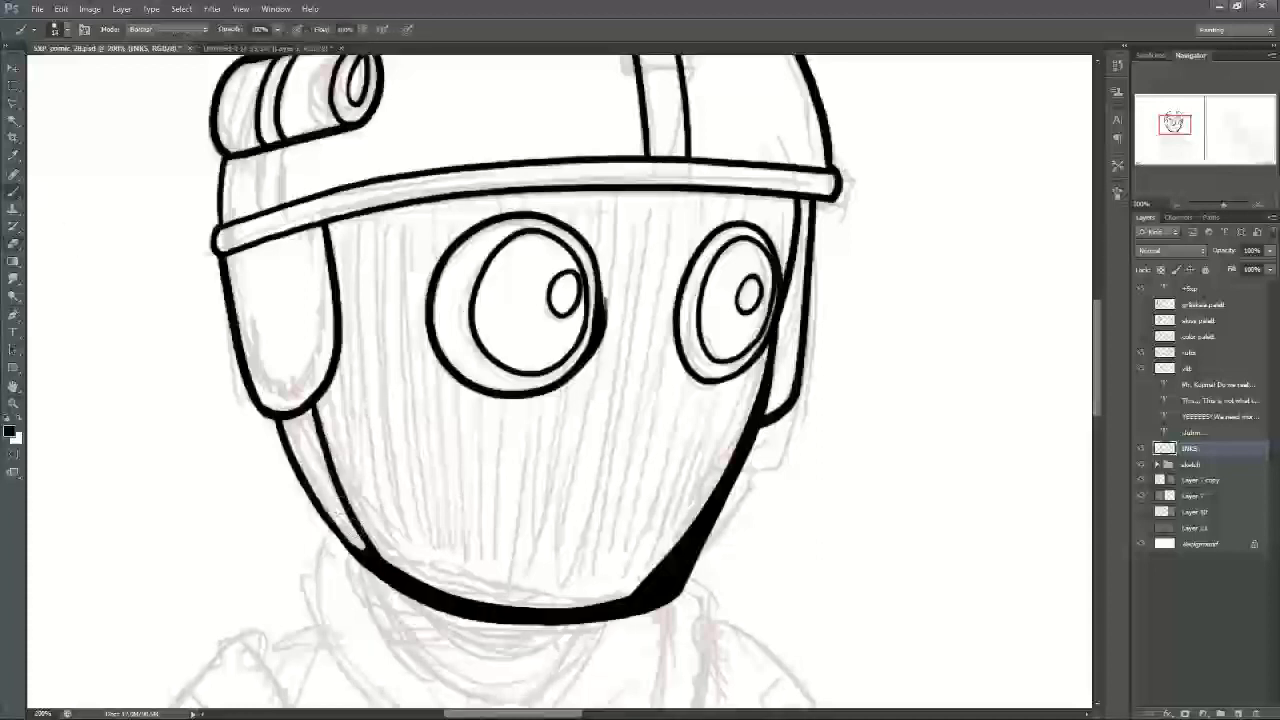
Step: Touch up the near chin strap's inner edge and ink a rim line just inside the near ear guard's front and bottom edge
drag(342, 510, 374, 556)
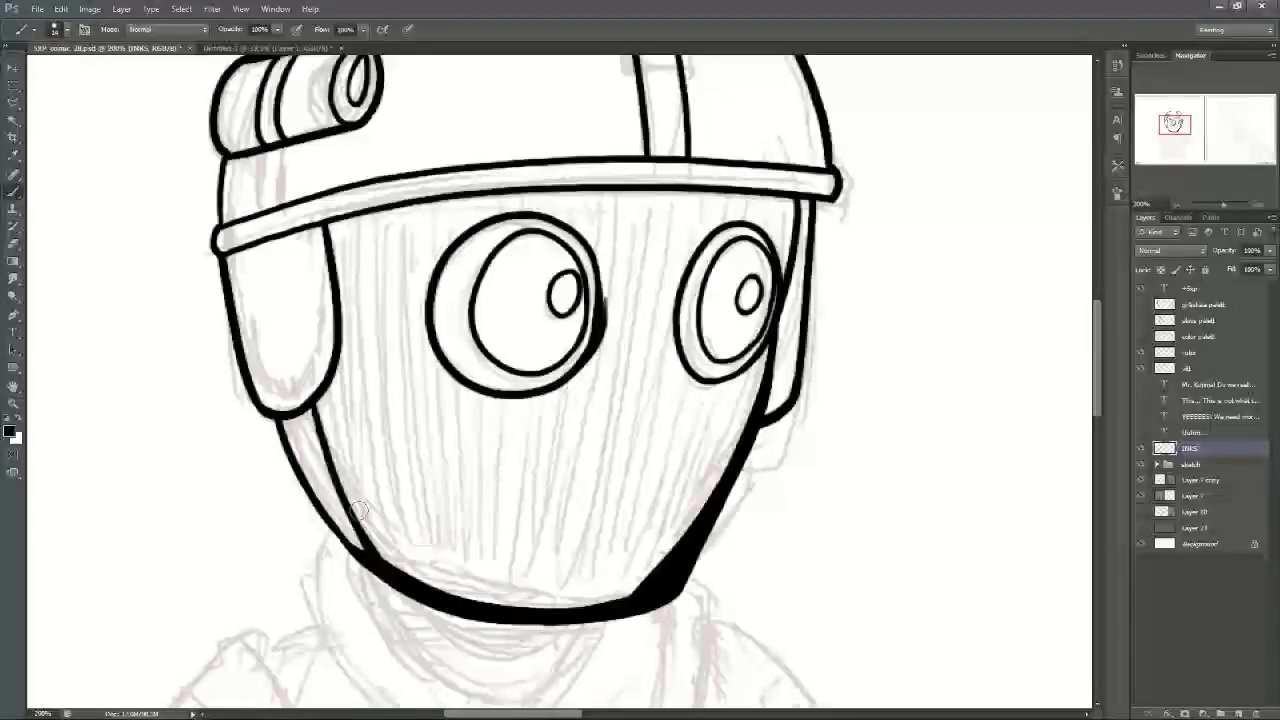
drag(1174, 129, 1171, 128)
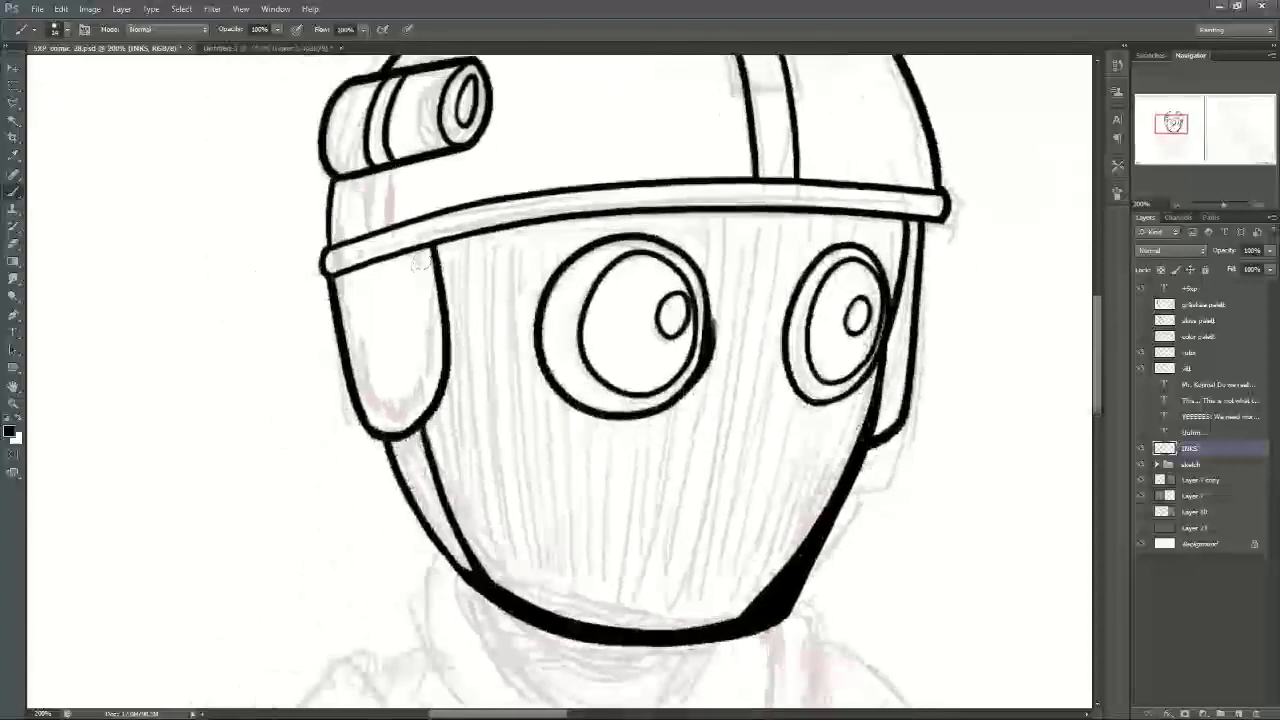
mouse_move(432, 252)
mouse_down()
mouse_move(433, 350)
mouse_move(410, 405)
mouse_move(368, 408)
mouse_up()
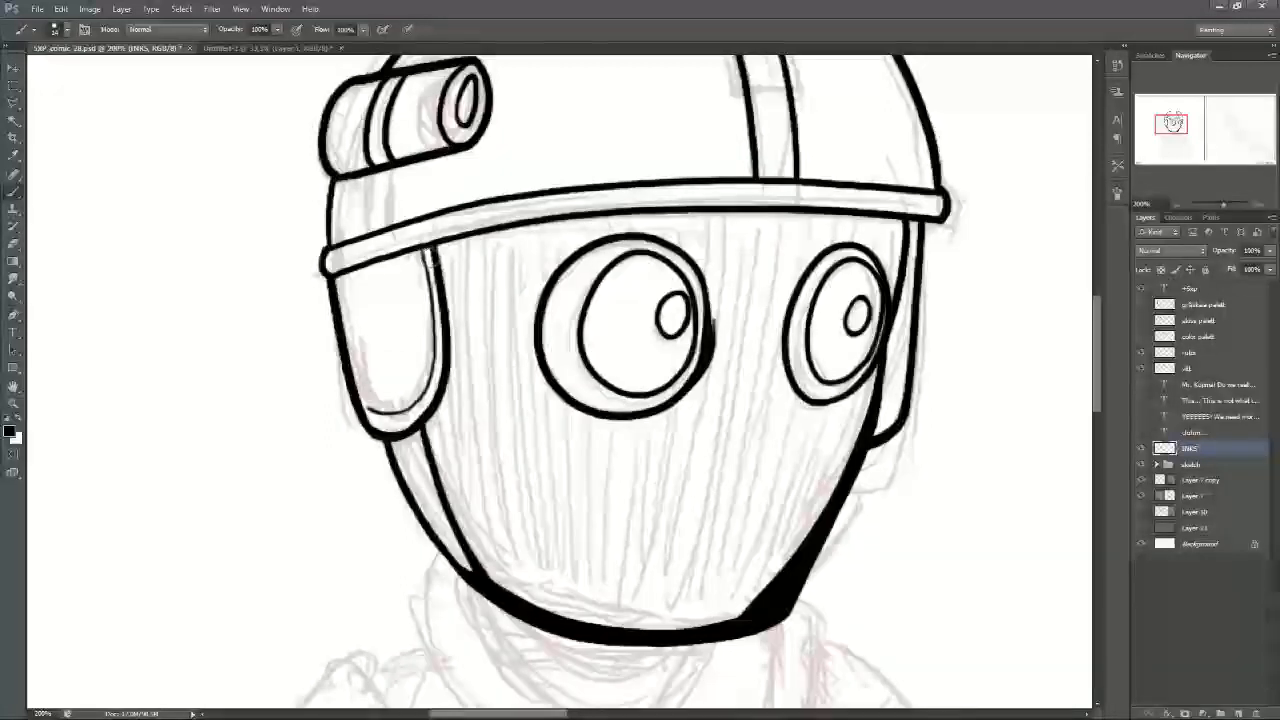
key(ctrl+z)
mouse_move(424, 248)
mouse_down()
mouse_move(428, 305)
mouse_move(362, 412)
mouse_up()
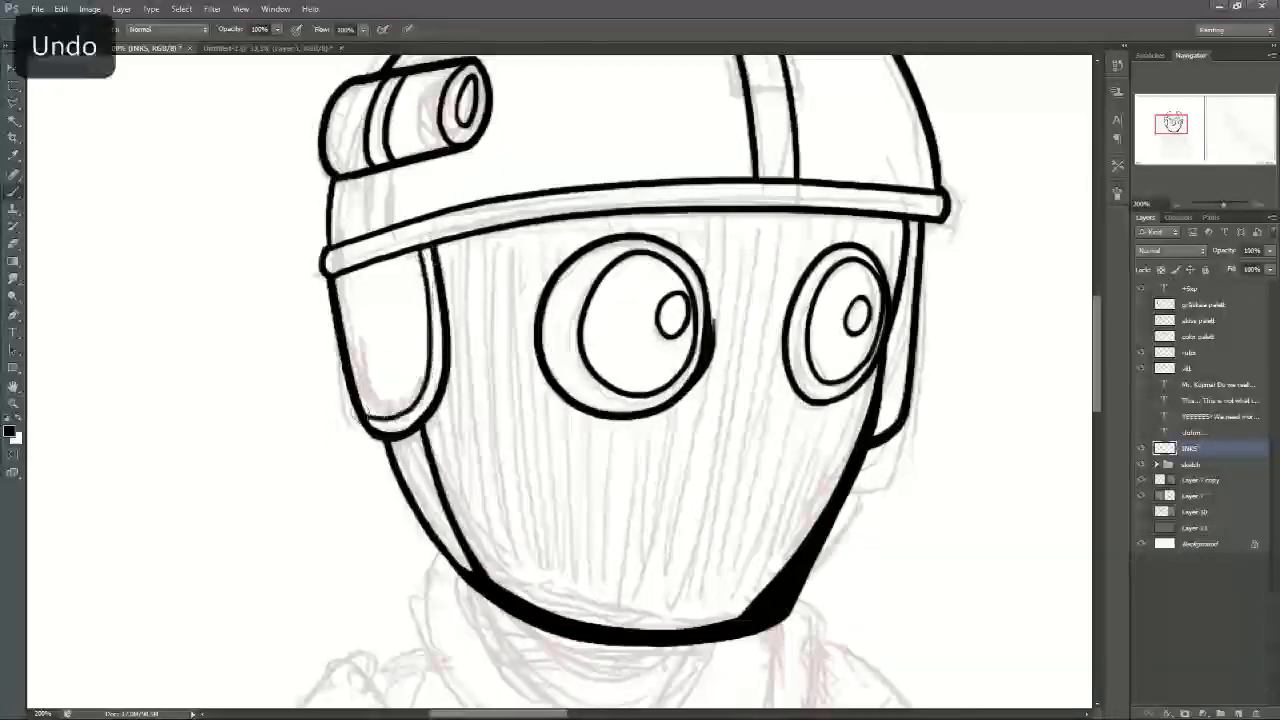
Step: Ink a matching rim line inside the far ear guard, from the brim down to its lower corner
drag(1166, 129, 1167, 131)
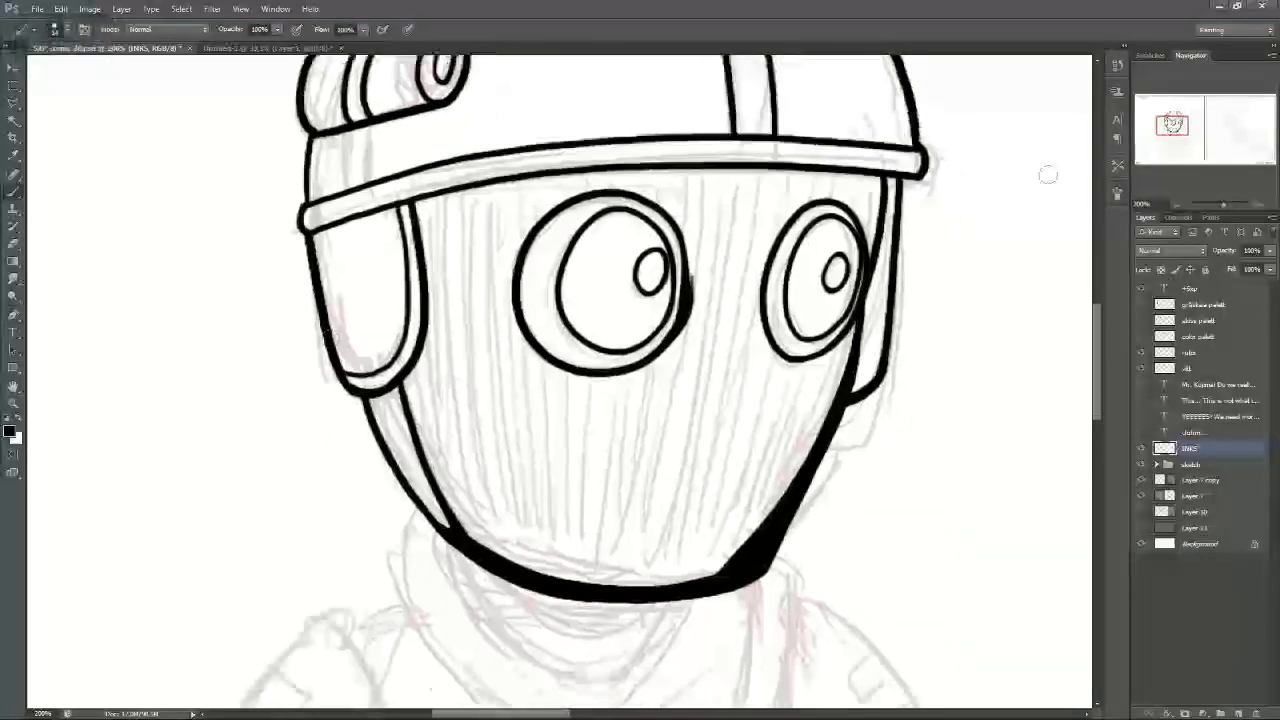
drag(882, 200, 866, 360)
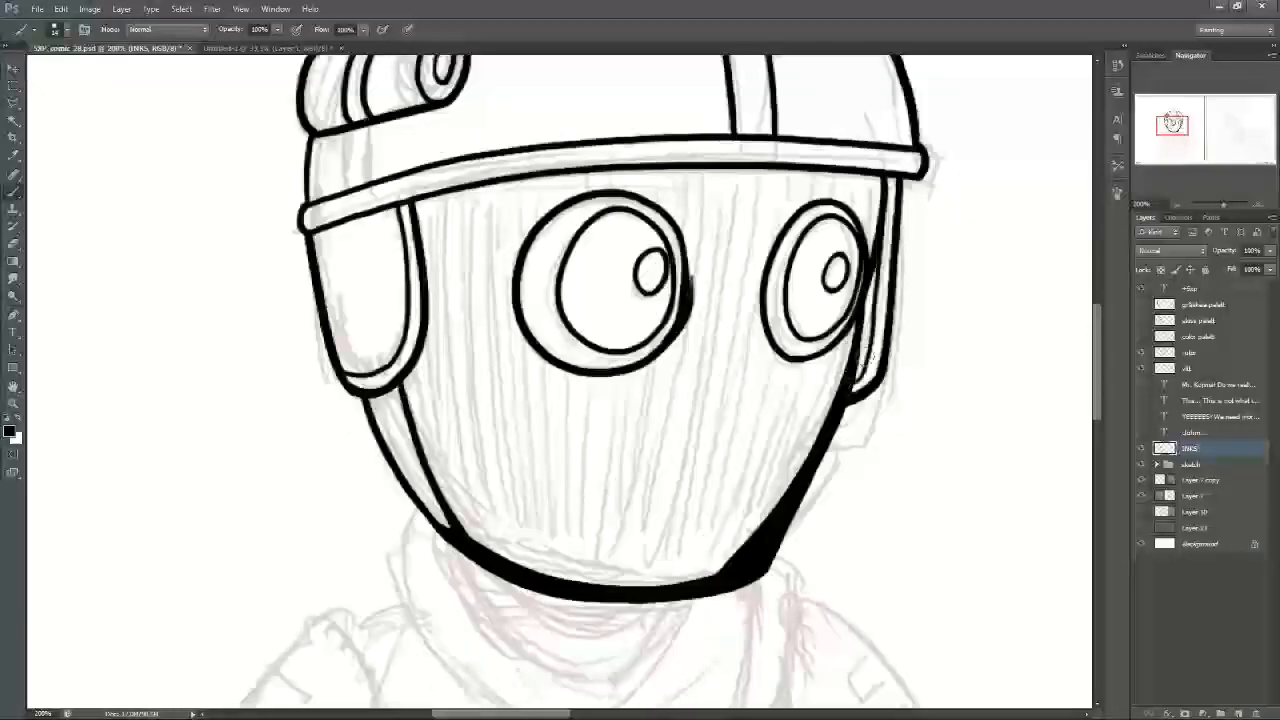
key(ctrl+z)
mouse_move(882, 195)
mouse_down()
mouse_move(856, 385)
mouse_move(773, 538)
mouse_up()
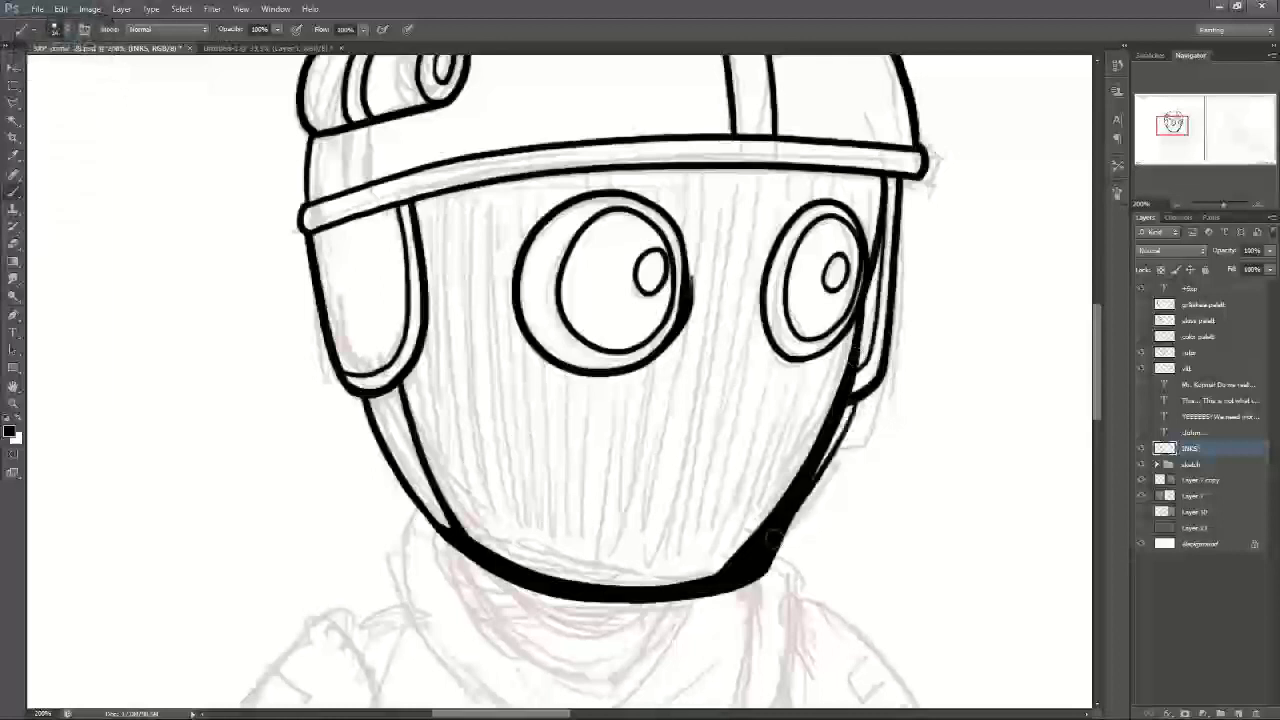
Step: Ink the far chin strap's outer edge from the ear guard to the jaw and thicken the near chin strap's inner edge
key(ctrl+z)
drag(854, 402, 784, 536)
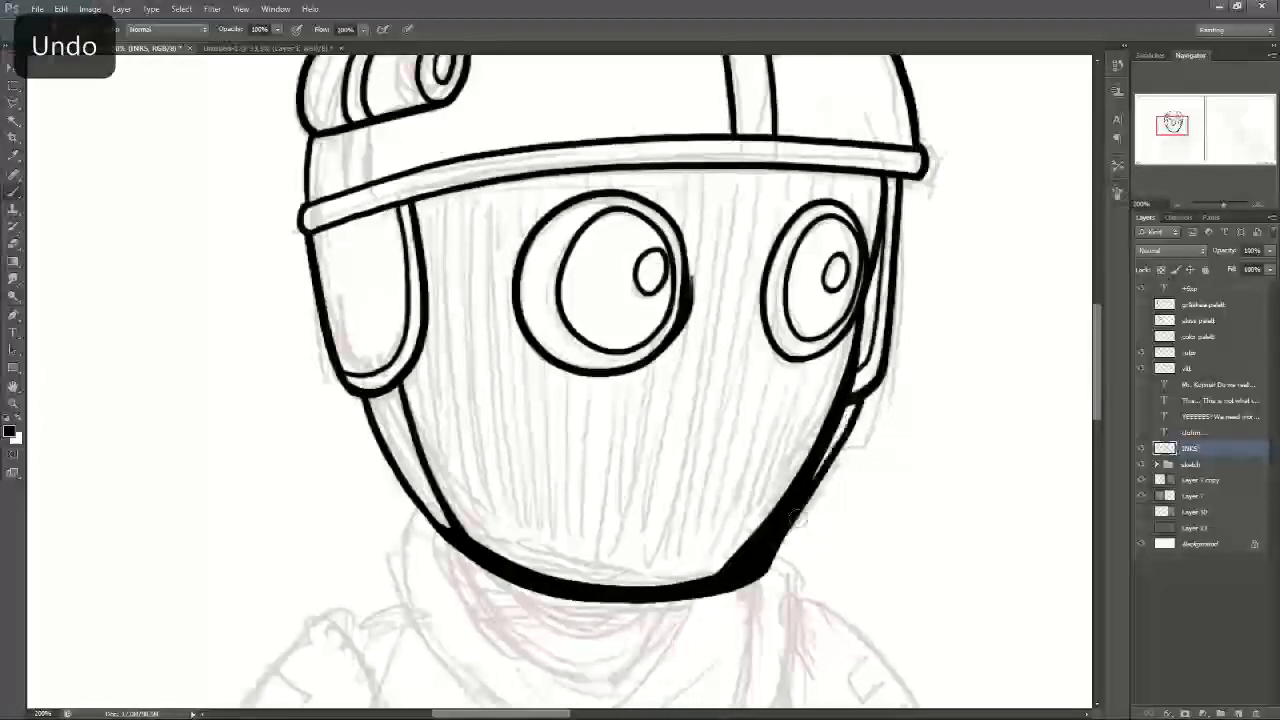
key(ctrl+z)
mouse_move(858, 388)
mouse_down()
mouse_move(864, 410)
mouse_move(770, 543)
mouse_up()
drag(402, 386, 460, 530)
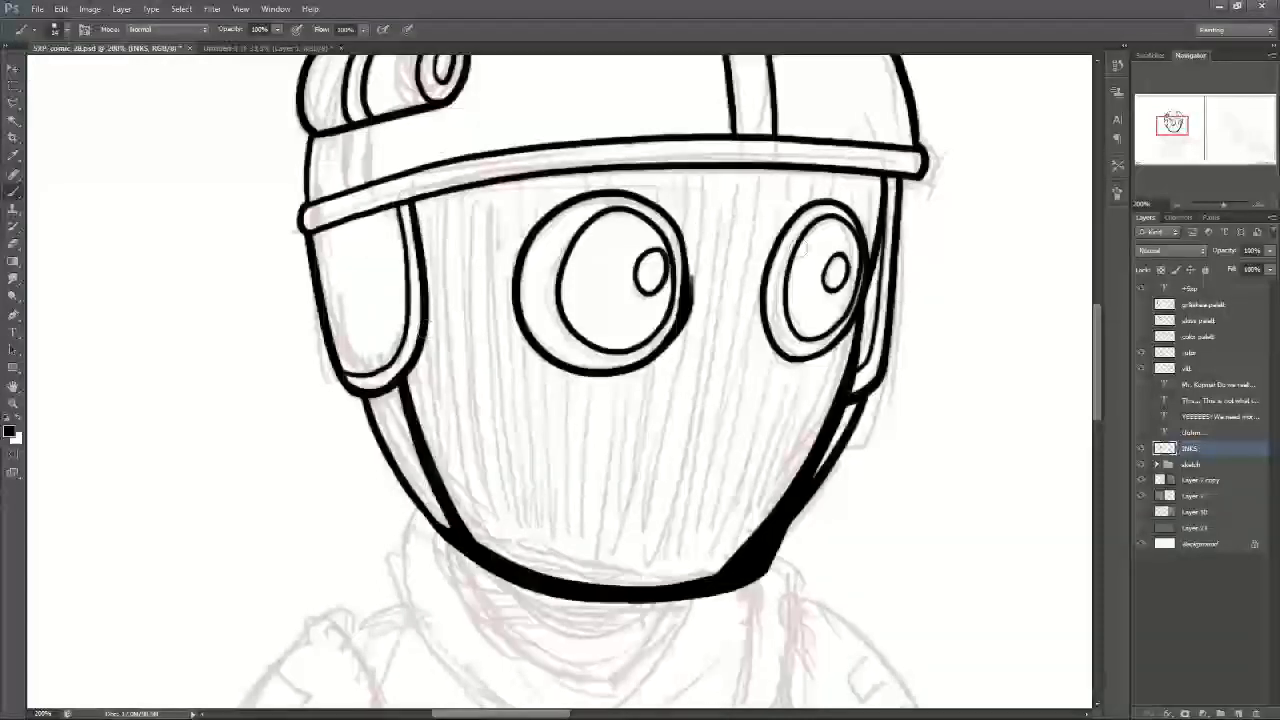
mouse_move(850, 322)
mouse_down()
mouse_move(832, 365)
mouse_move(845, 361)
mouse_up()
key(ctrl+z)
Step: Ink the lamp's strap on the helmet side, with two lines below the lamp and one curving from its top to the helmet outline
drag(1176, 124, 1175, 120)
mouse_move(386, 280)
mouse_down()
mouse_move(387, 335)
mouse_move(410, 294)
mouse_move(413, 328)
mouse_up()
drag(476, 128, 519, 258)
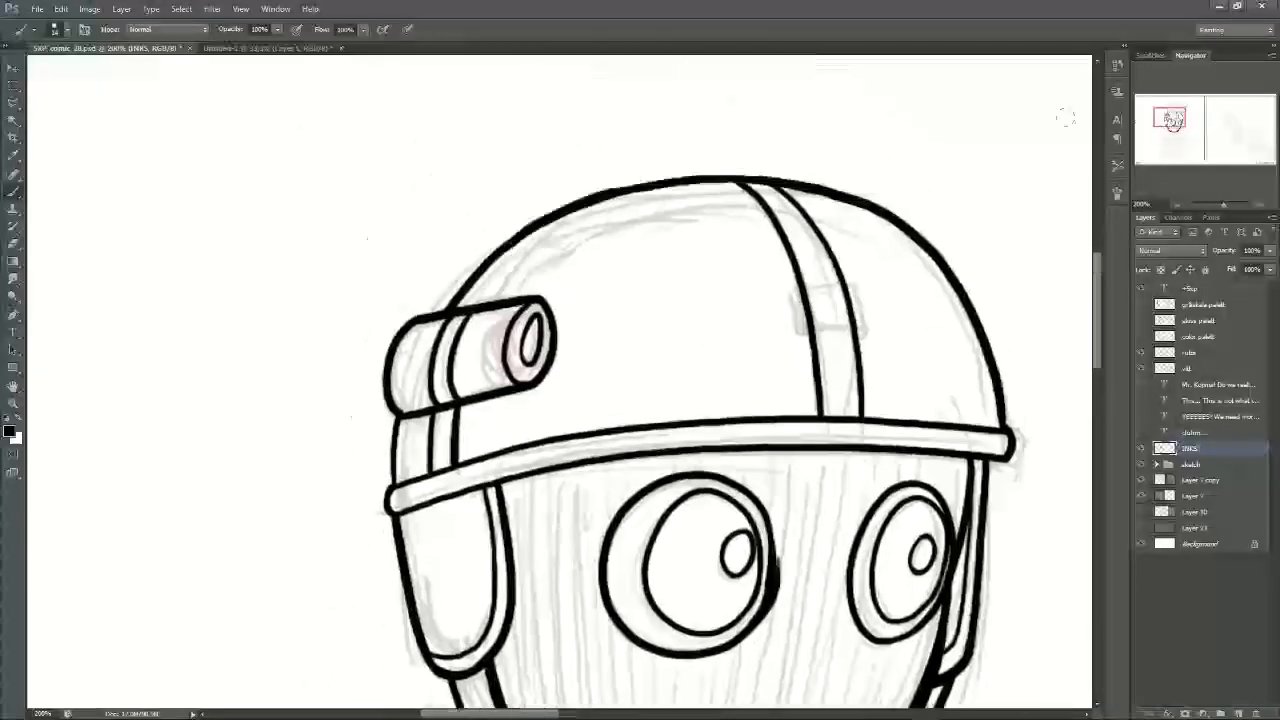
drag(446, 168, 447, 158)
drag(484, 300, 614, 203)
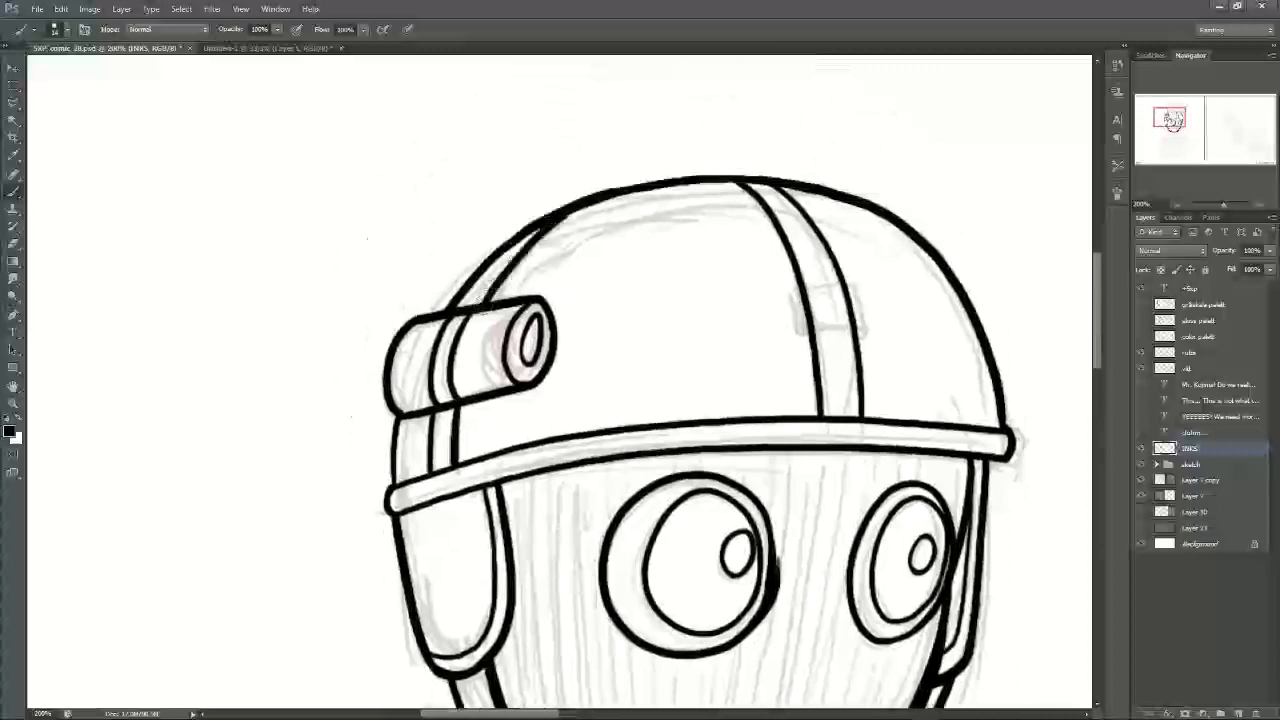
drag(486, 298, 594, 206)
key(ctrl+z)
drag(500, 286, 594, 206)
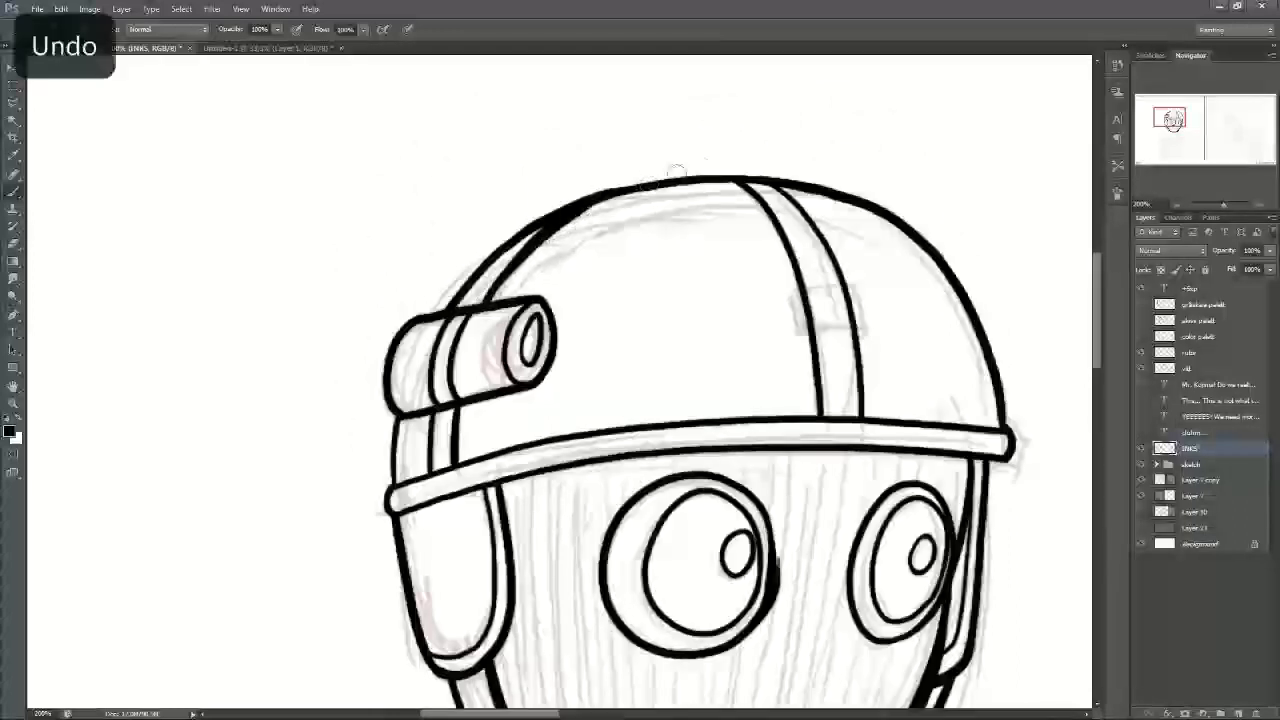
key(ctrl+z)
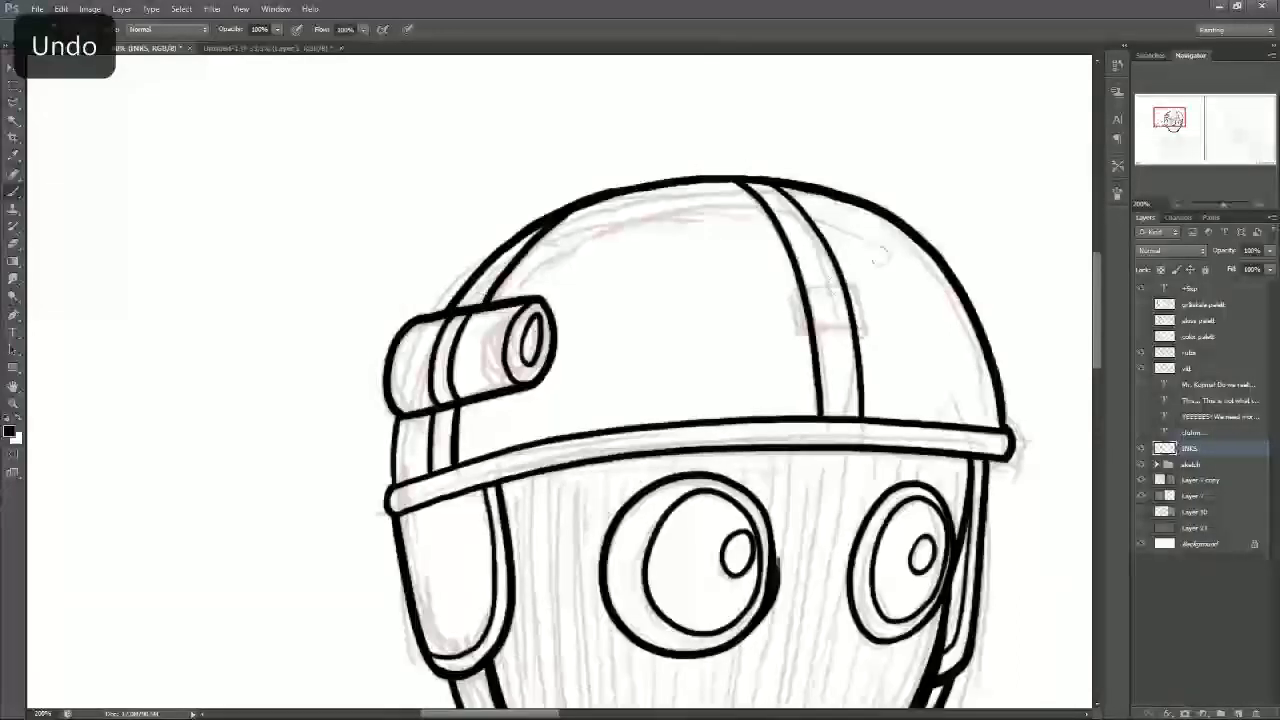
Step: Ink a small rectangular buckle across the helmet's central strap and erase the overshooting ends and the strap lines inside it
drag(788, 289, 870, 286)
drag(798, 323, 882, 324)
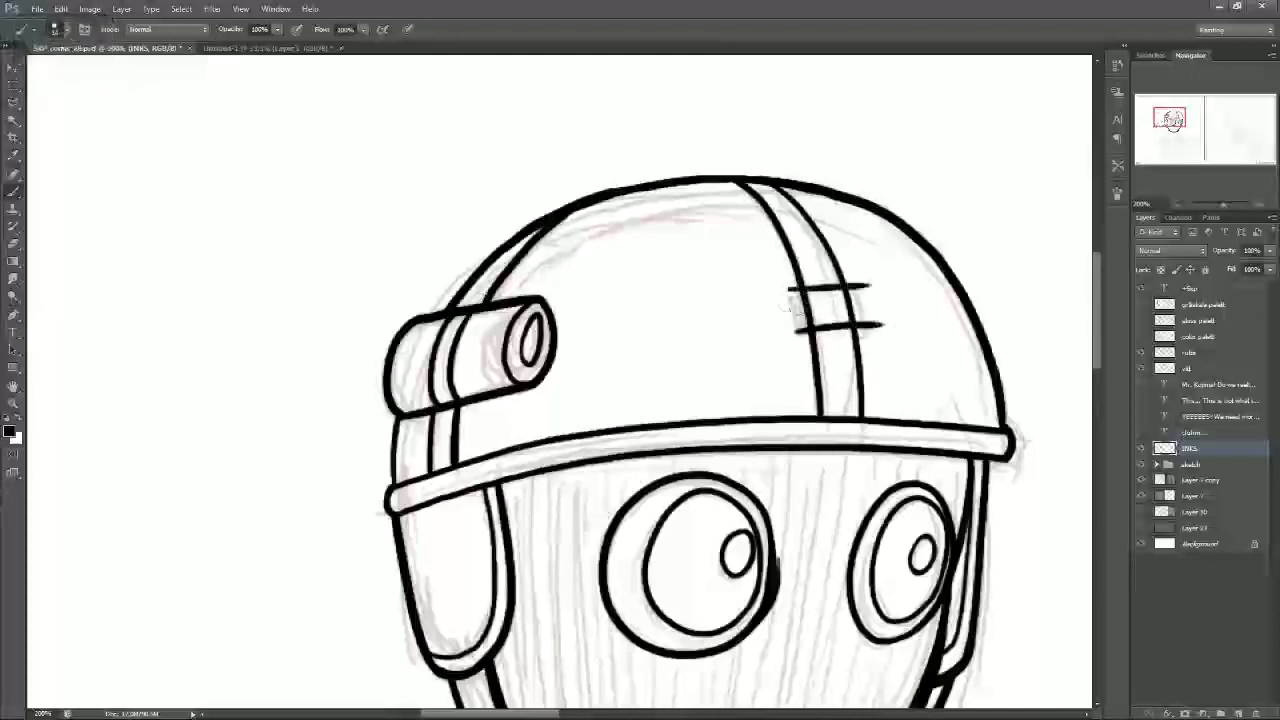
drag(789, 290, 797, 332)
drag(861, 288, 859, 325)
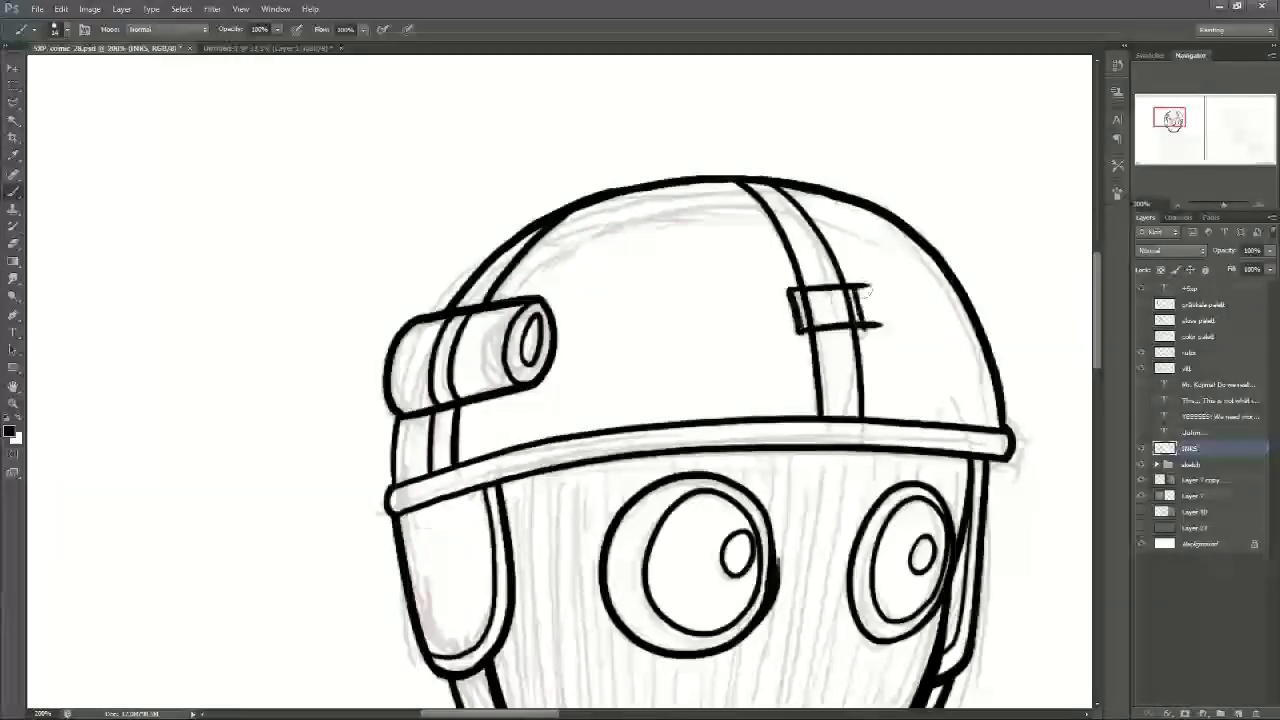
click(13, 243)
drag(866, 280, 876, 328)
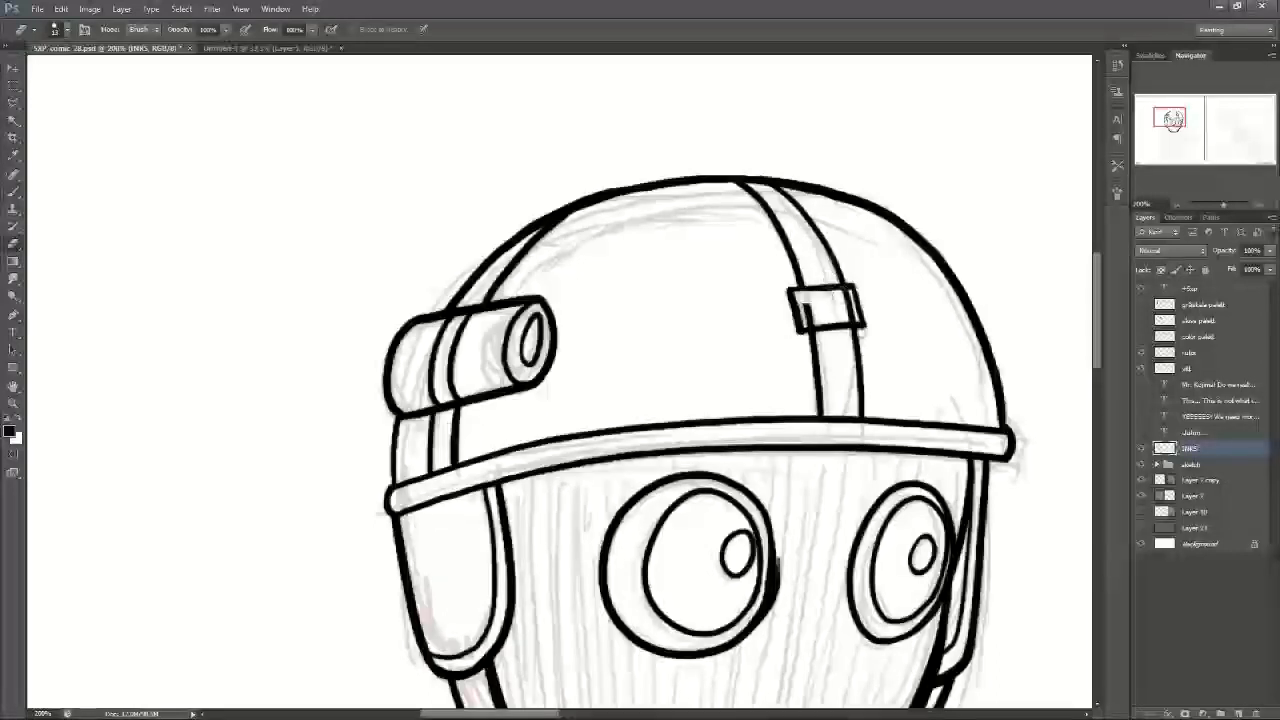
mouse_move(806, 299)
mouse_down()
mouse_move(809, 321)
mouse_move(848, 306)
mouse_move(852, 318)
mouse_up()
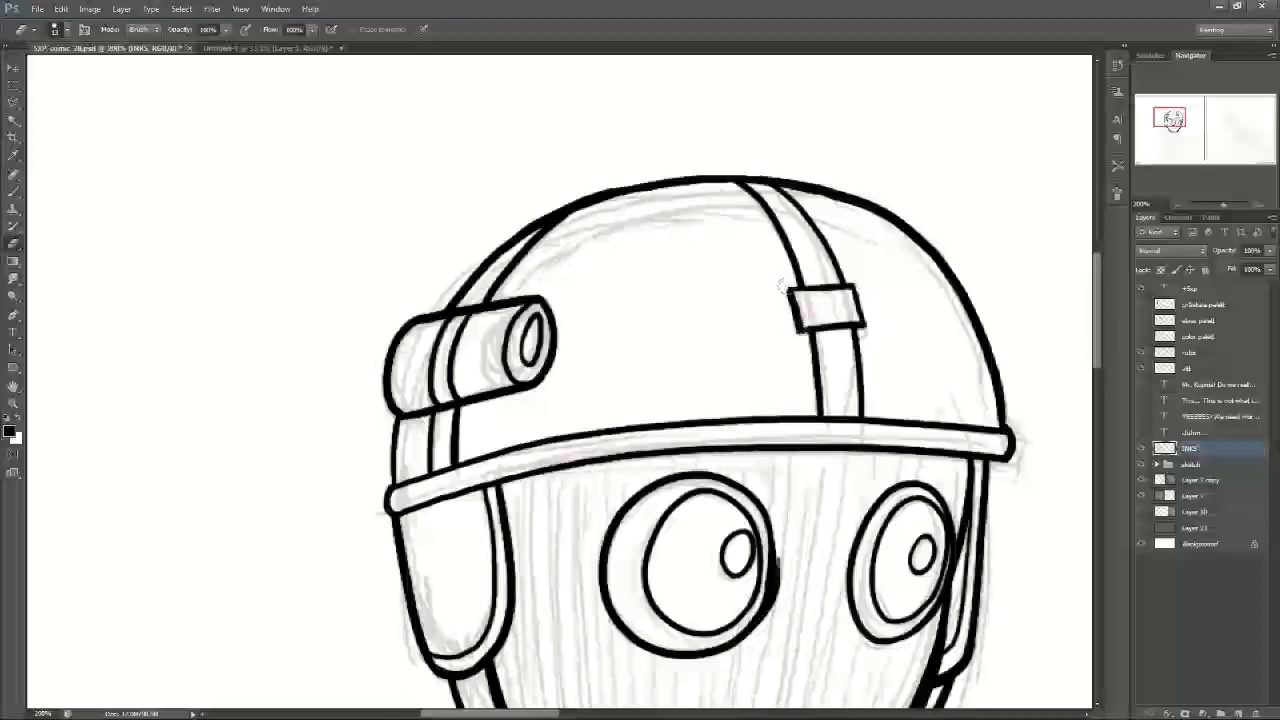
Step: Check the inked head against the whole figure, and thicken the black shadow along the chin and far side of the jaw
drag(1170, 118, 1172, 125)
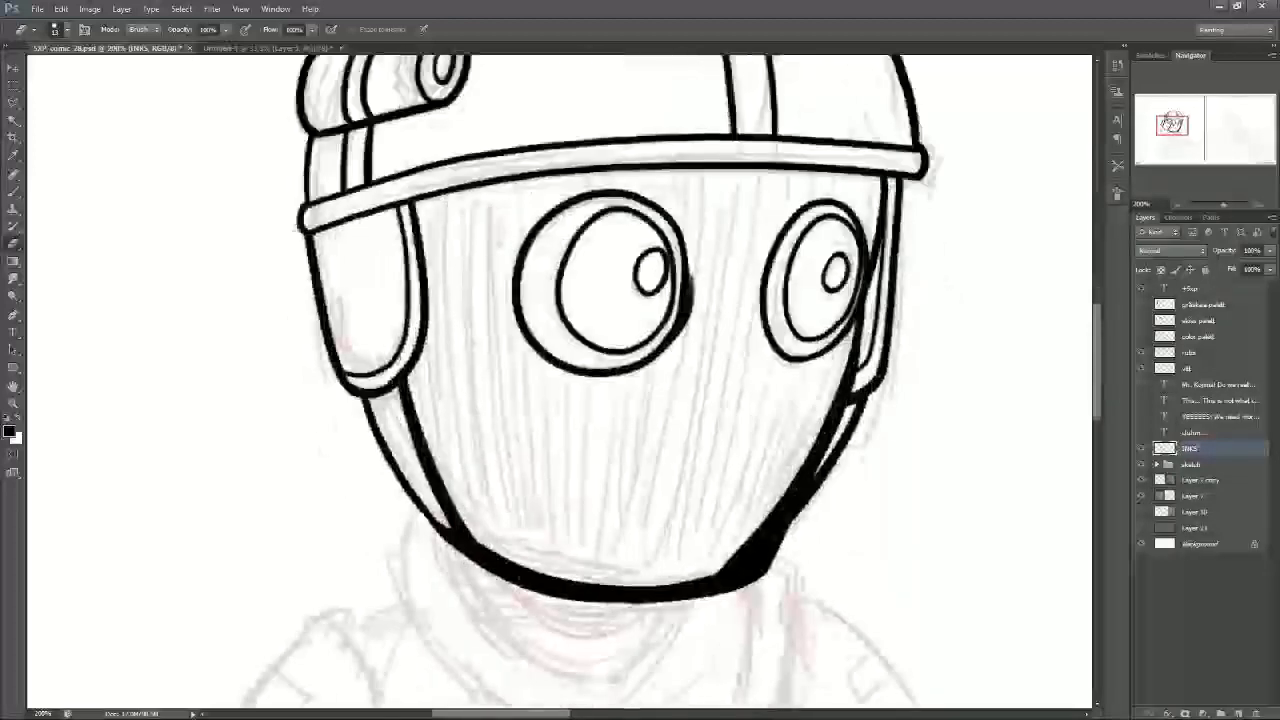
key(ctrl+minus)
key(ctrl+minus)
key(ctrl+minus)
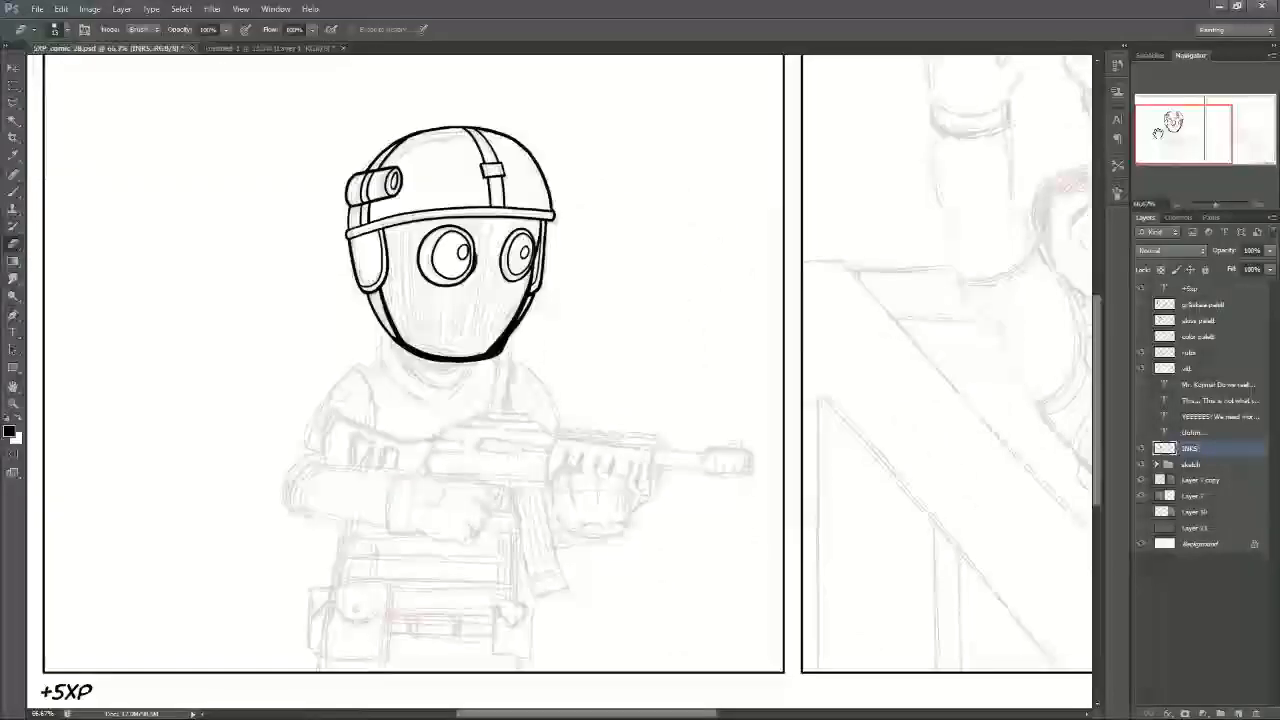
mouse_move(1164, 134)
mouse_down()
mouse_move(1162, 121)
mouse_move(1166, 131)
mouse_up()
key(ctrl+plus)
key(ctrl+plus)
key(b)
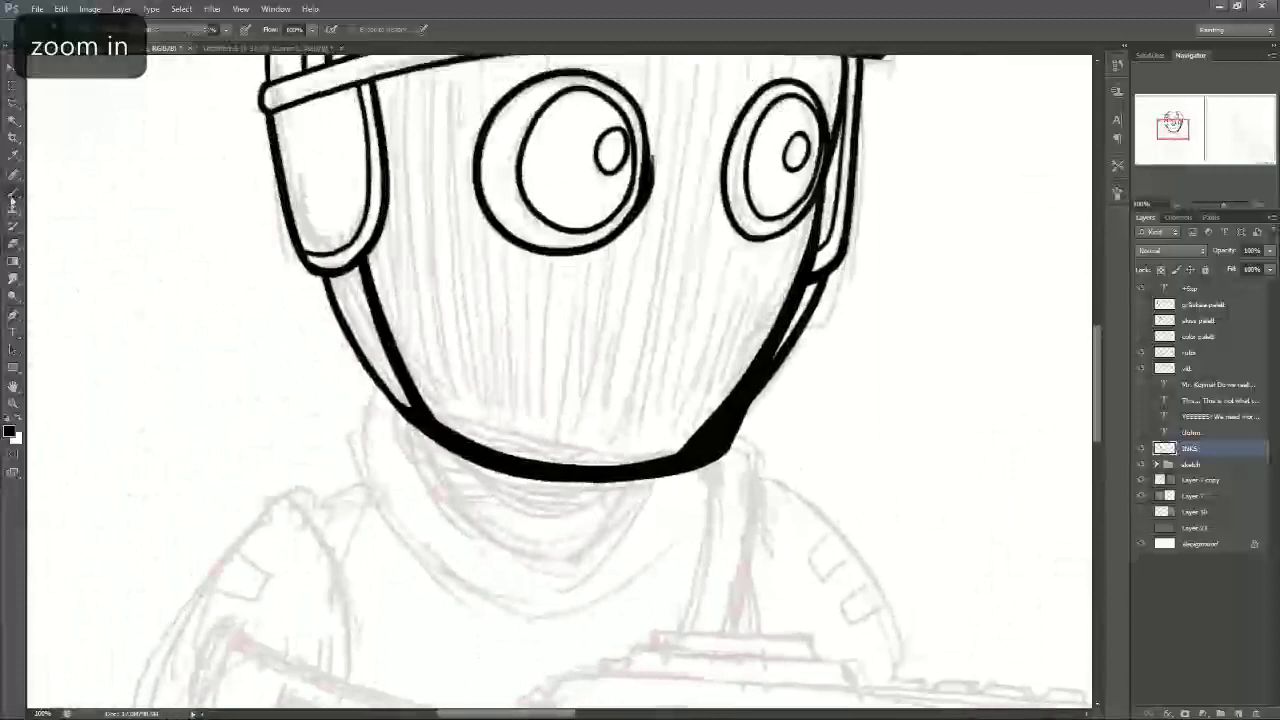
mouse_move(779, 342)
mouse_down()
mouse_move(750, 430)
mouse_move(672, 458)
mouse_up()
mouse_move(795, 265)
mouse_down()
mouse_move(788, 345)
mouse_move(735, 455)
mouse_move(640, 485)
mouse_move(520, 440)
mouse_up()
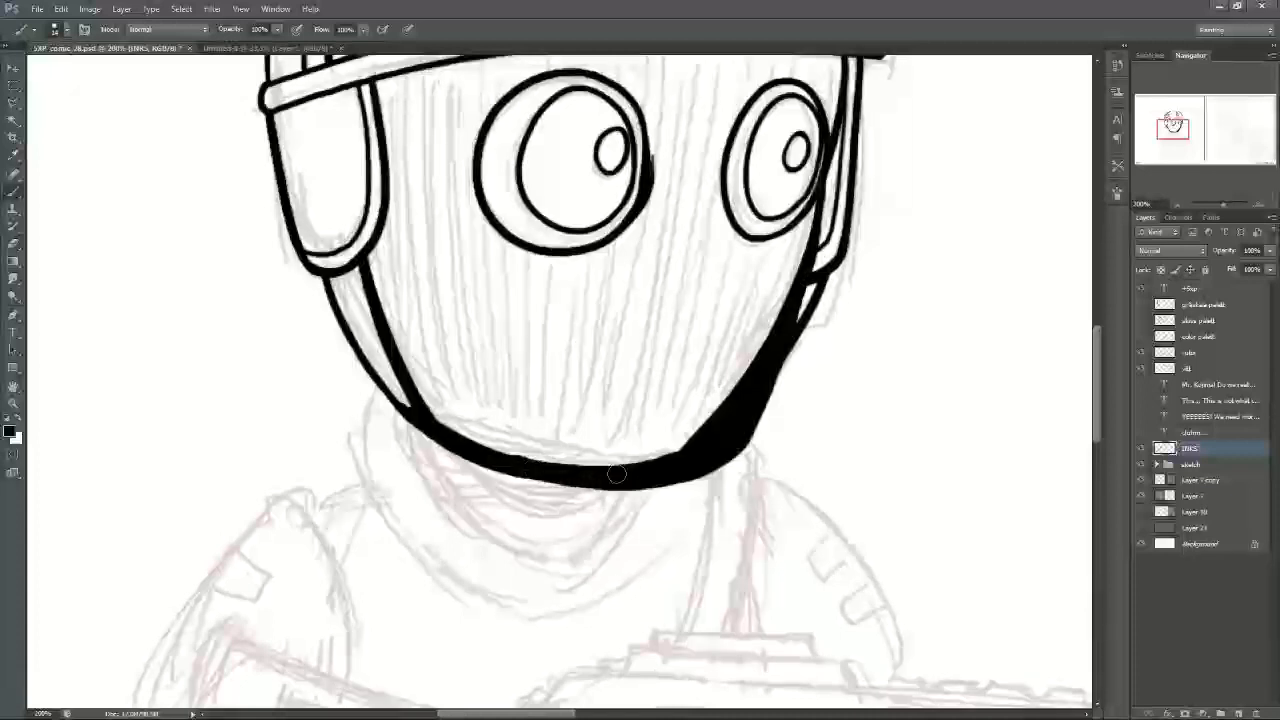
Step: Ink the neck scarf below the chin with a small upper fold and an outer edge meeting in a point at the chest
mouse_move(1174, 128)
mouse_down()
mouse_move(1174, 112)
mouse_move(1175, 142)
mouse_move(1171, 132)
mouse_up()
drag(530, 224, 660, 256)
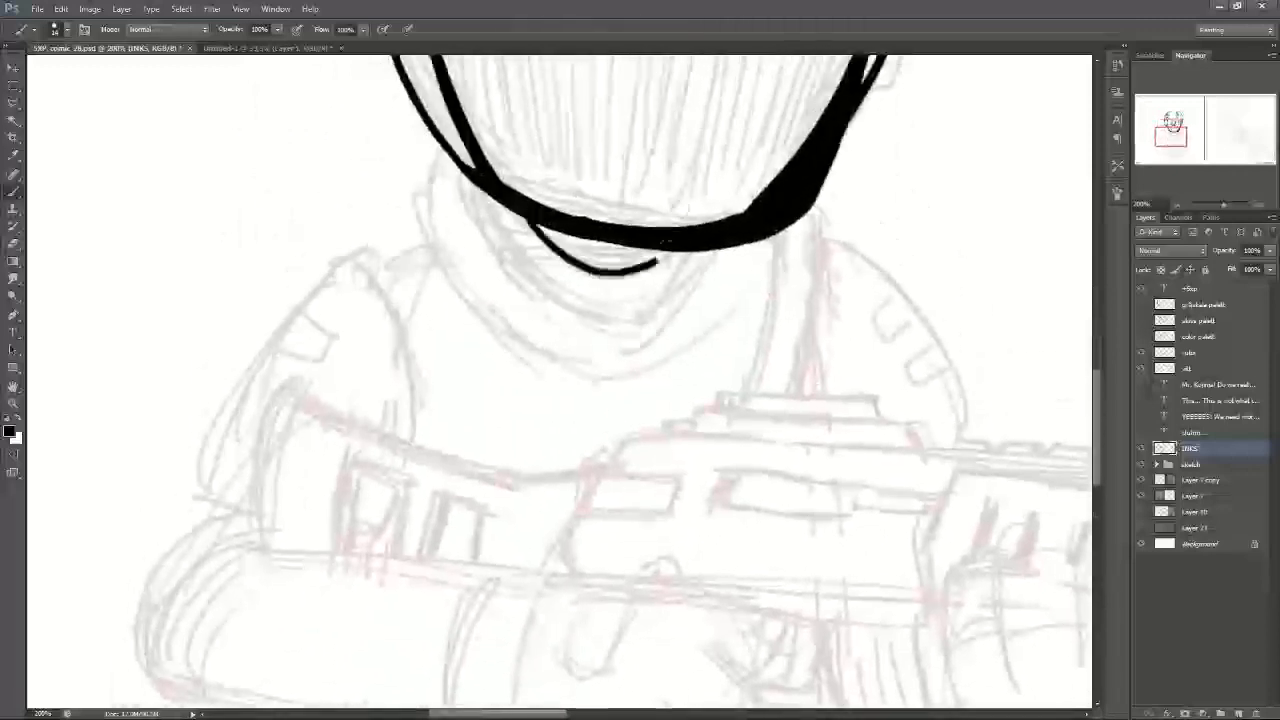
drag(434, 147, 452, 265)
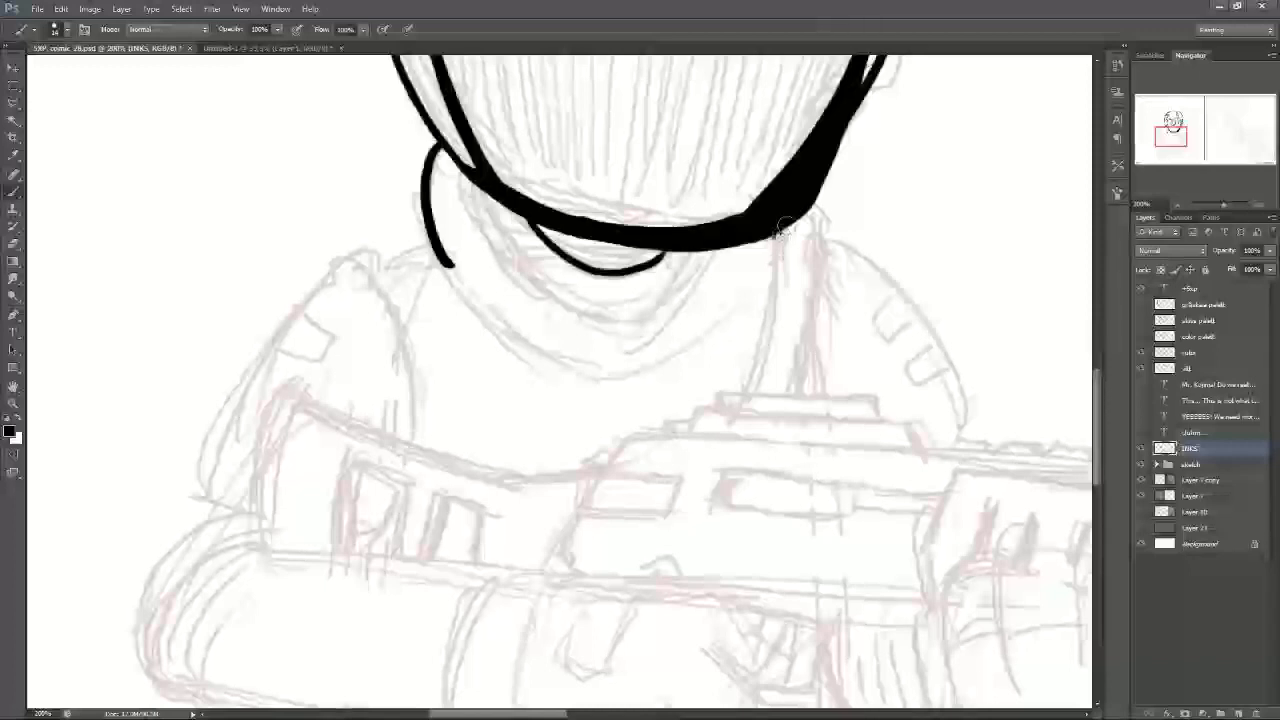
mouse_move(783, 228)
mouse_down()
mouse_move(651, 357)
mouse_move(588, 382)
mouse_up()
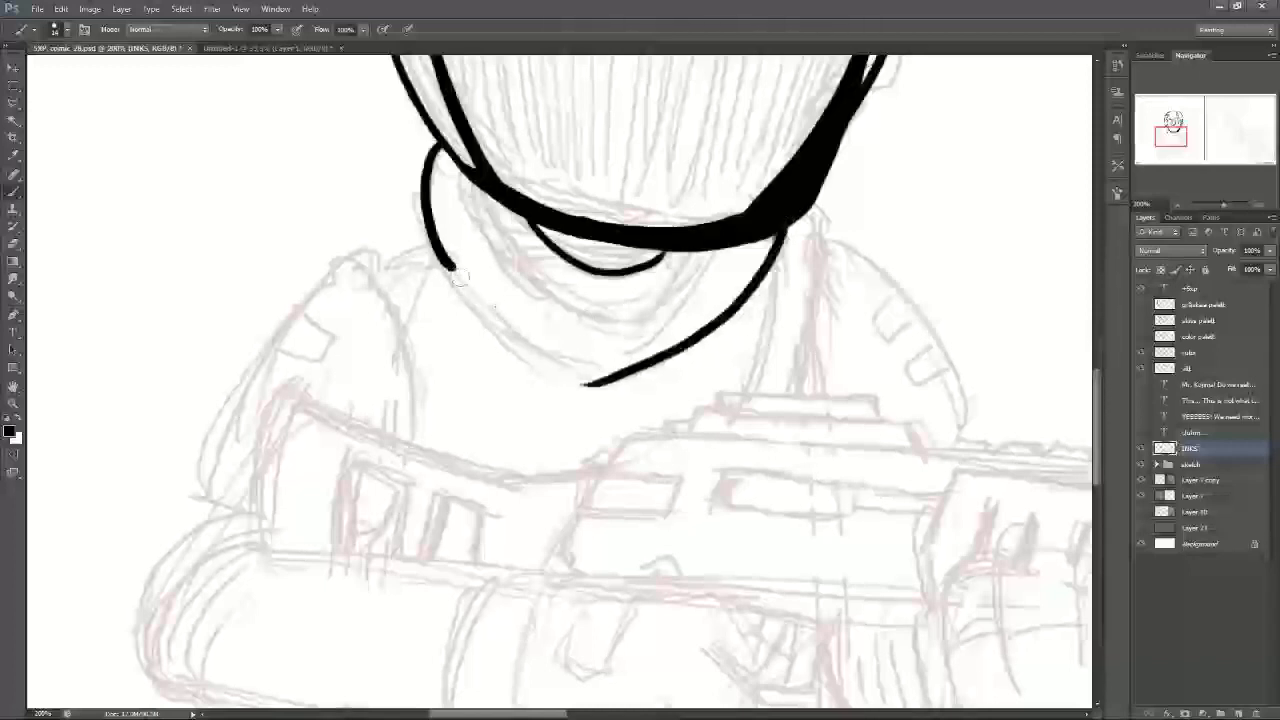
drag(452, 262, 598, 380)
Step: Ink the inner folds of the neck scarf and erase the overshooting lines at its lower point
drag(458, 168, 535, 281)
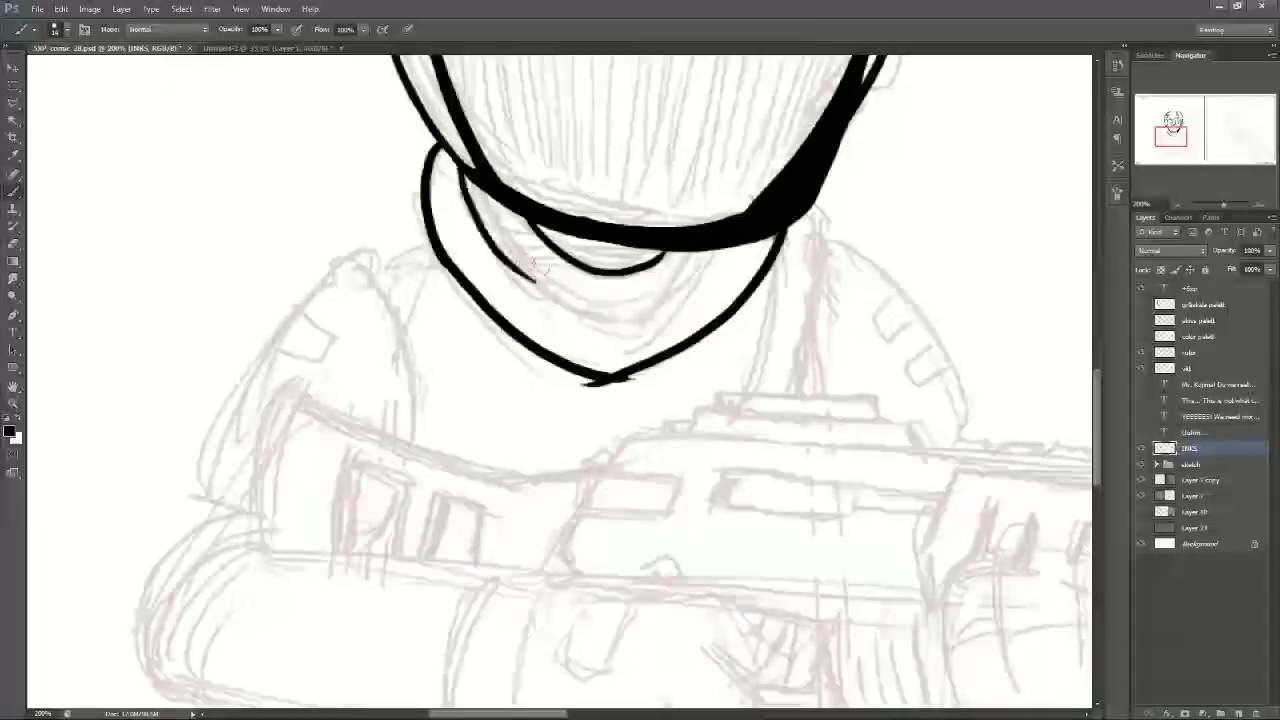
drag(510, 232, 618, 334)
key(ctrl+plus)
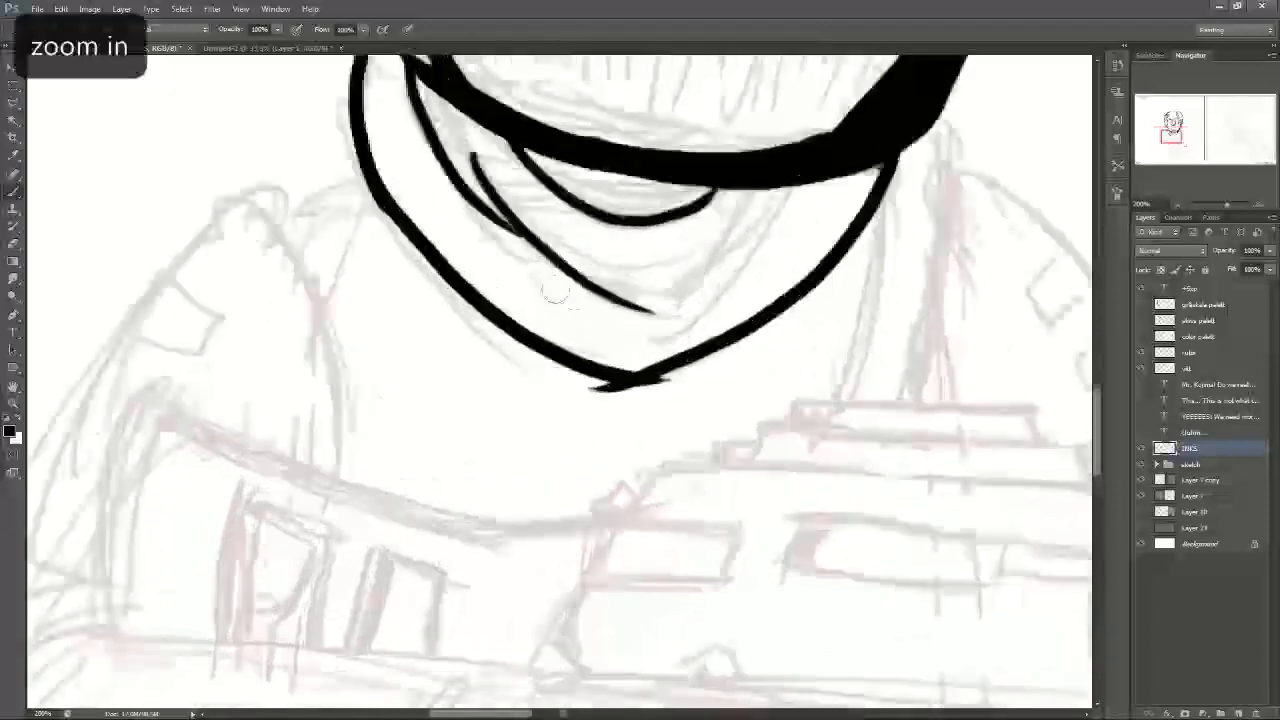
key(ctrl+minus)
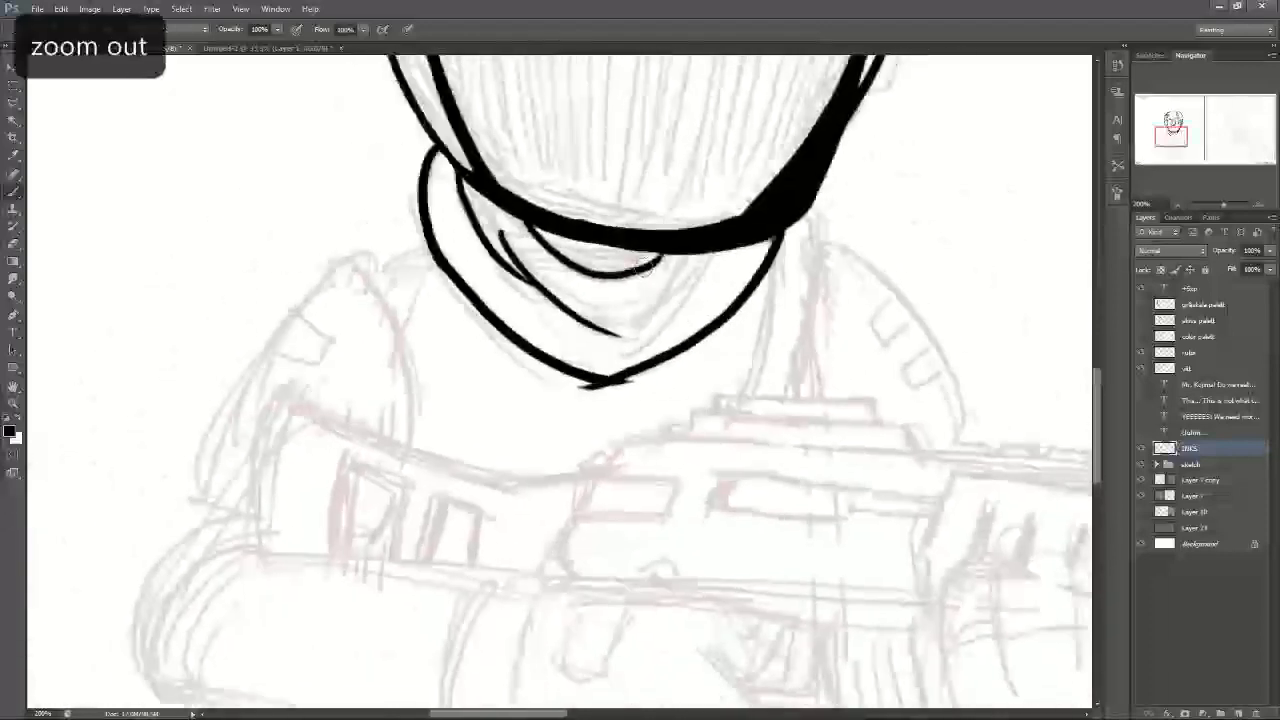
key(ctrl+z)
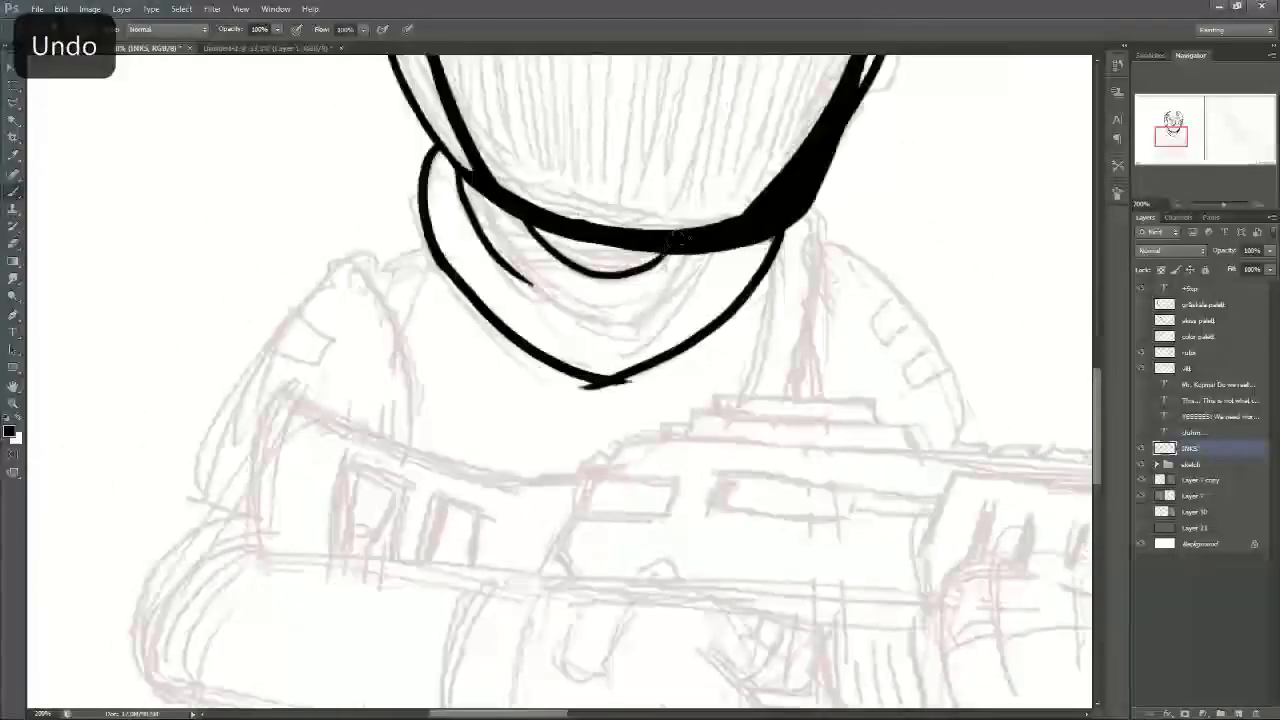
drag(730, 256, 572, 316)
drag(690, 306, 550, 333)
click(13, 248)
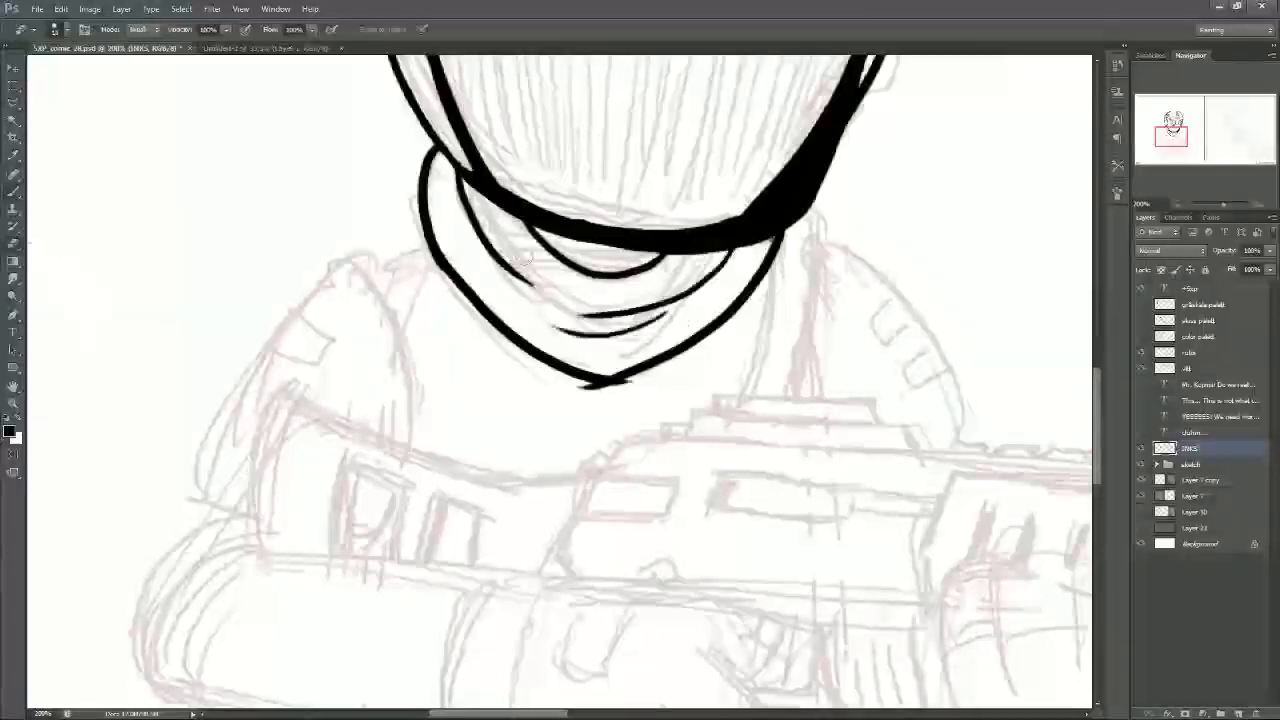
key(b)
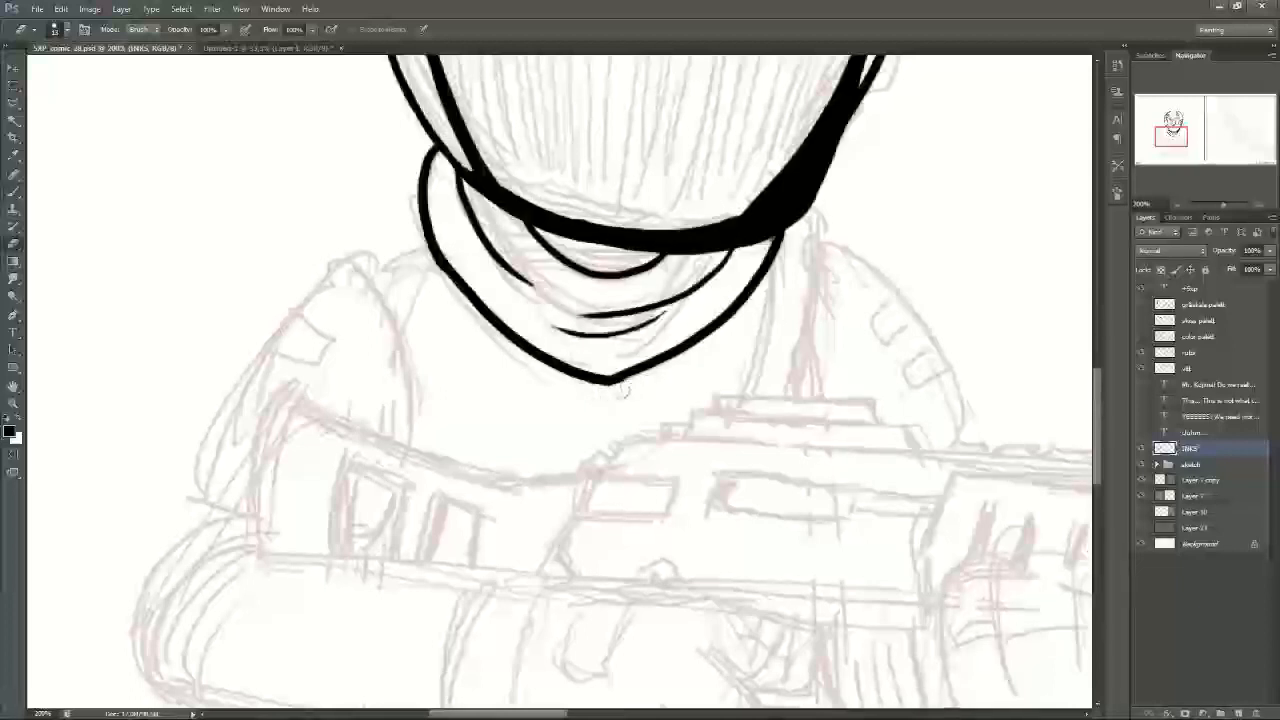
click(13, 190)
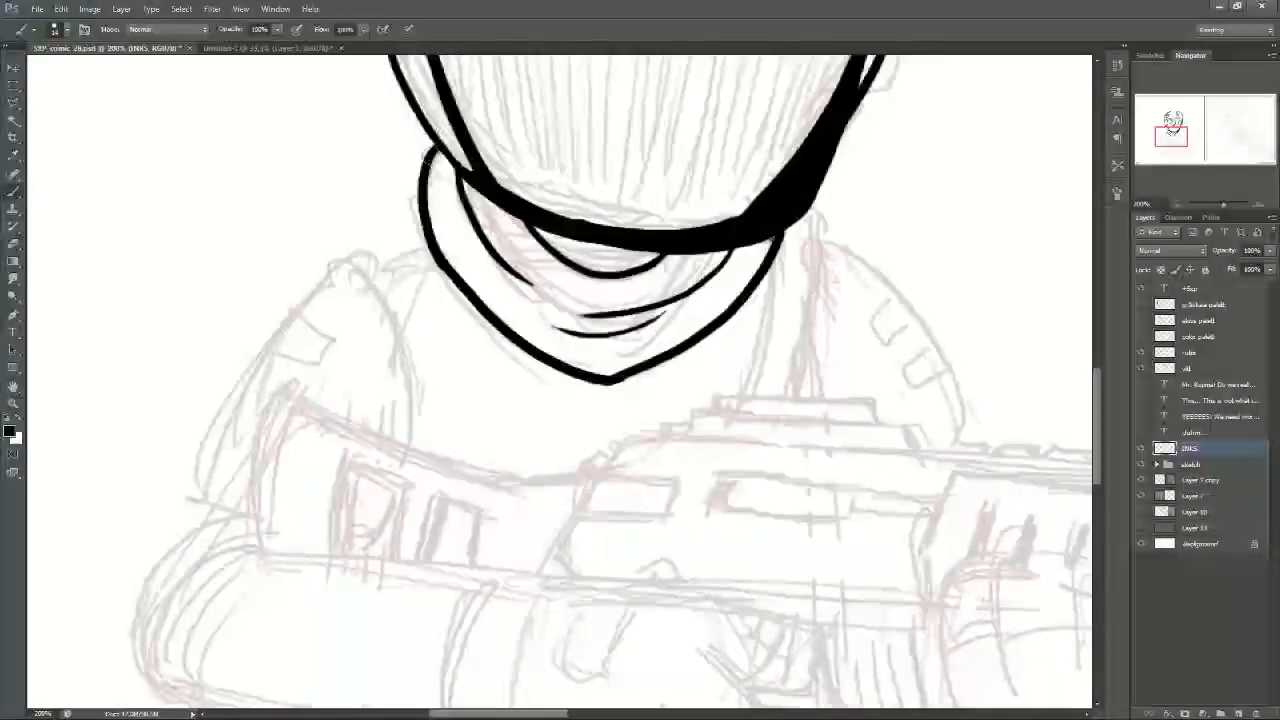
Step: Ink the near shoulder's rounded sleeve outline with its lower hem and the shoulder line running from the scarf
drag(790, 190, 776, 241)
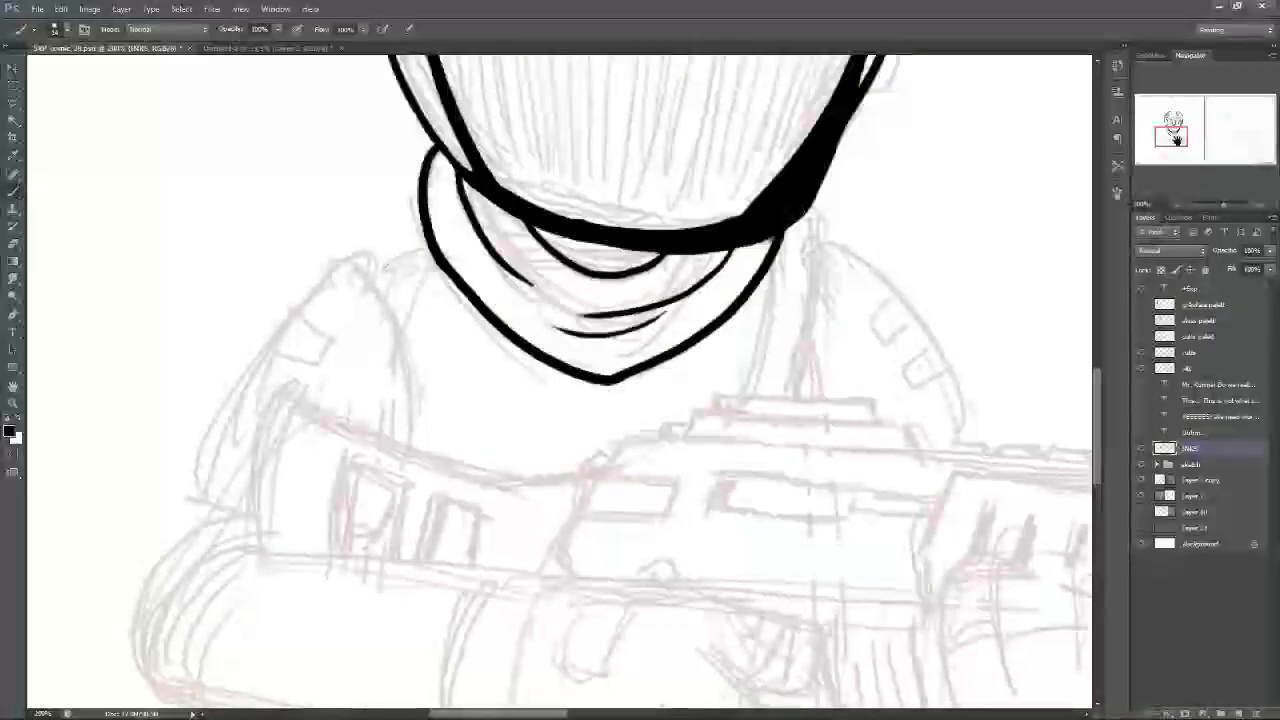
scroll(793, 210, up, 3)
drag(1173, 123, 1171, 137)
mouse_move(427, 430)
mouse_down()
mouse_move(421, 295)
mouse_move(360, 220)
mouse_move(323, 250)
mouse_move(218, 473)
mouse_move(388, 459)
mouse_up()
mouse_move(381, 246)
mouse_down()
mouse_move(455, 208)
mouse_move(348, 284)
mouse_up()
key(ctrl+z)
Step: Ink both edges of the sling strap from under the far jaw down to the rifle, adding short crease lines across it
drag(806, 186, 740, 400)
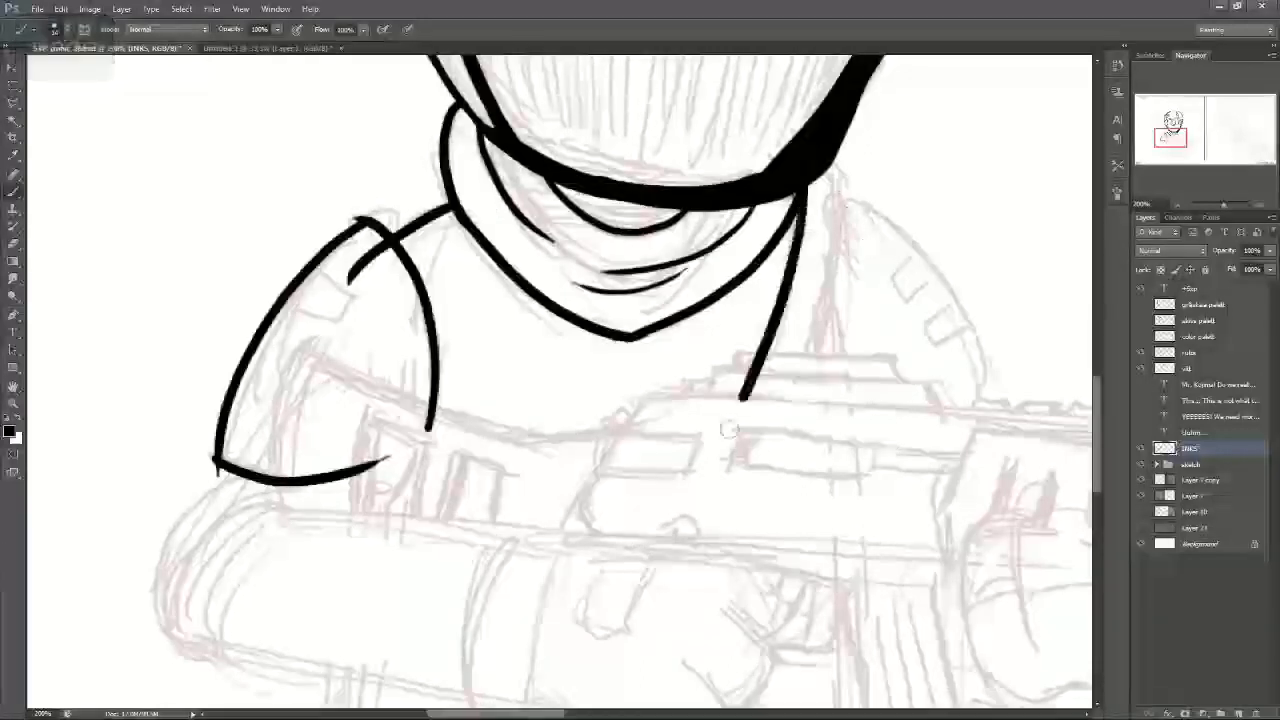
drag(832, 160, 750, 497)
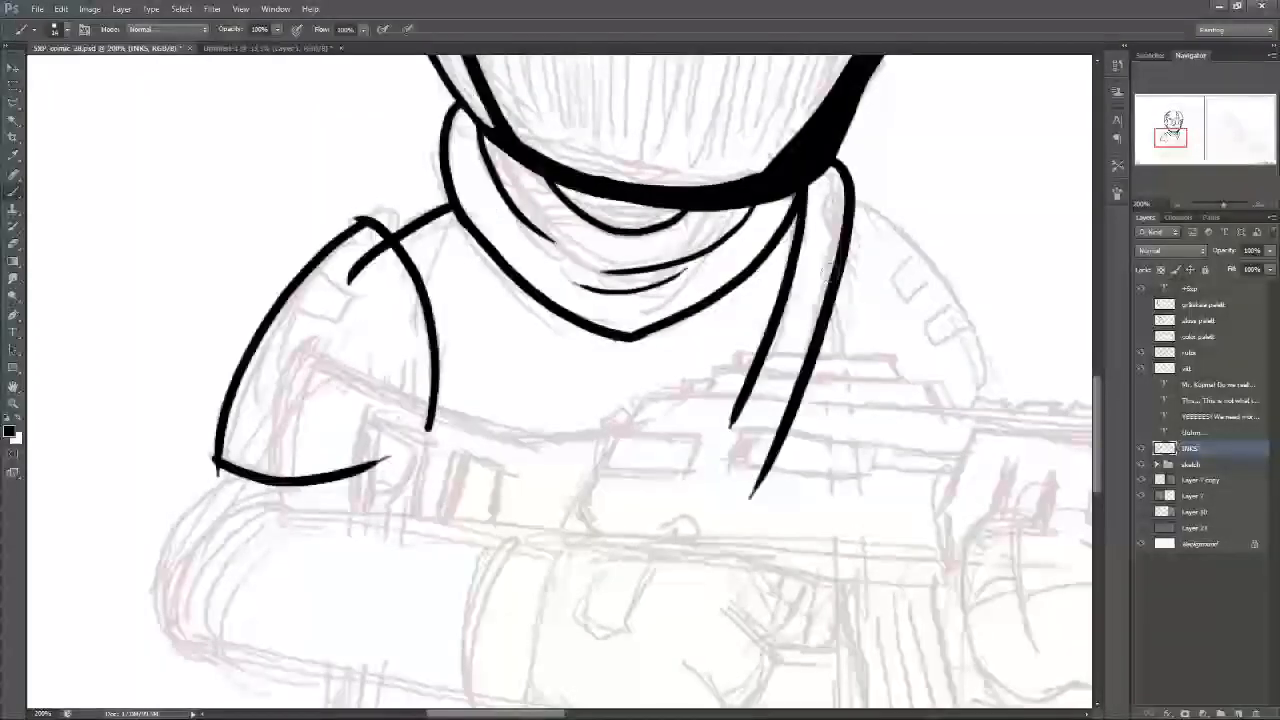
mouse_move(785, 323)
mouse_down()
mouse_move(816, 331)
mouse_move(819, 320)
mouse_move(815, 338)
mouse_up()
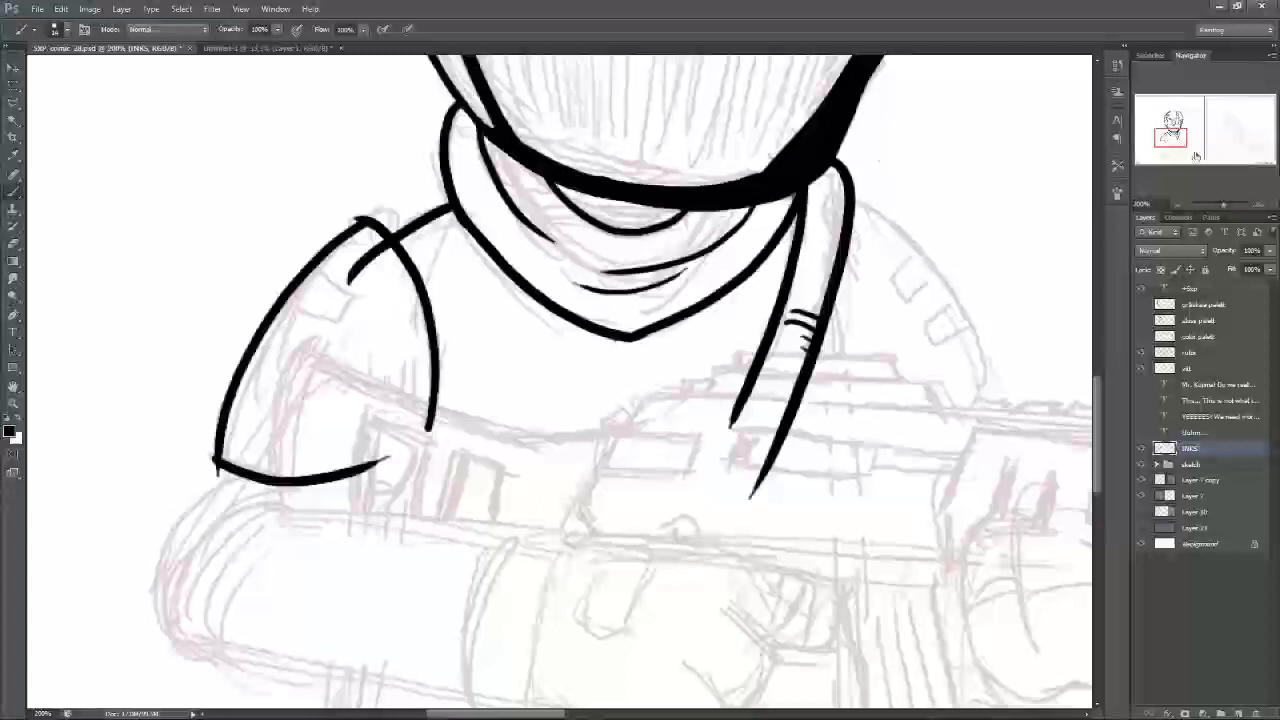
Step: Ink a second tapering line close beside the sling strap's outer edge, running from the jaw down to the rifle
drag(1172, 134, 1183, 131)
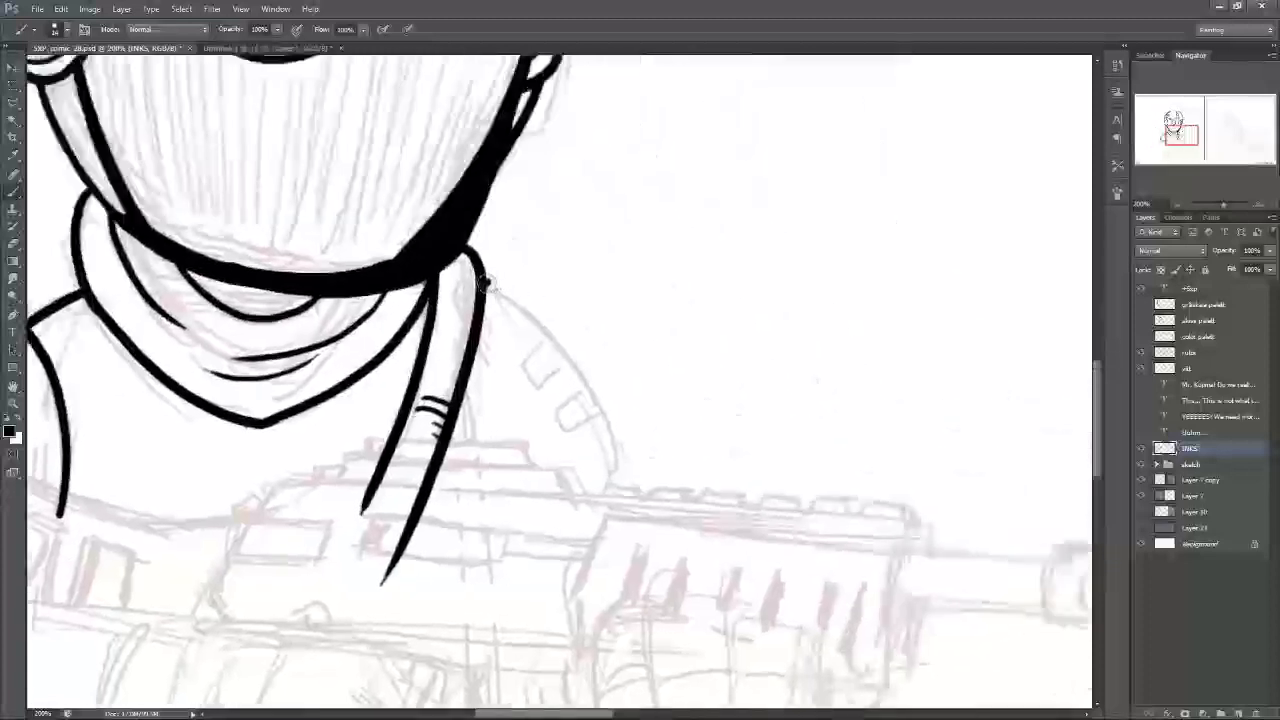
drag(487, 283, 462, 450)
key(ctrl+z)
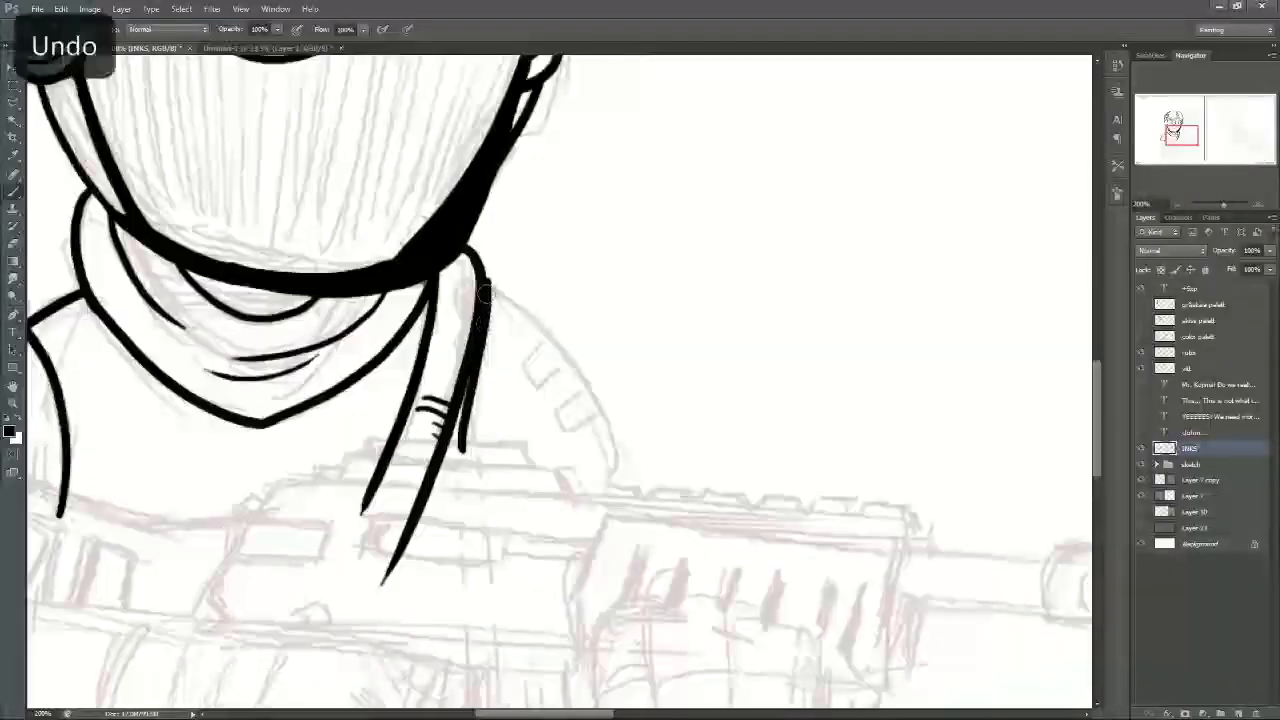
key(ctrl+z)
drag(490, 275, 440, 540)
key(ctrl+z)
drag(490, 274, 437, 535)
Step: Ink the far shoulder's outer curve from the top of the sling strap down past the rifle's top edge
drag(500, 276, 616, 556)
key(ctrl+z)
drag(486, 274, 624, 588)
Step: Erase the overshooting lines at the near shoulder's peak and lower corner, and the shoulder line crossing into the sleeve
mouse_move(1188, 131)
mouse_down()
mouse_move(1159, 140)
mouse_move(1172, 128)
mouse_up()
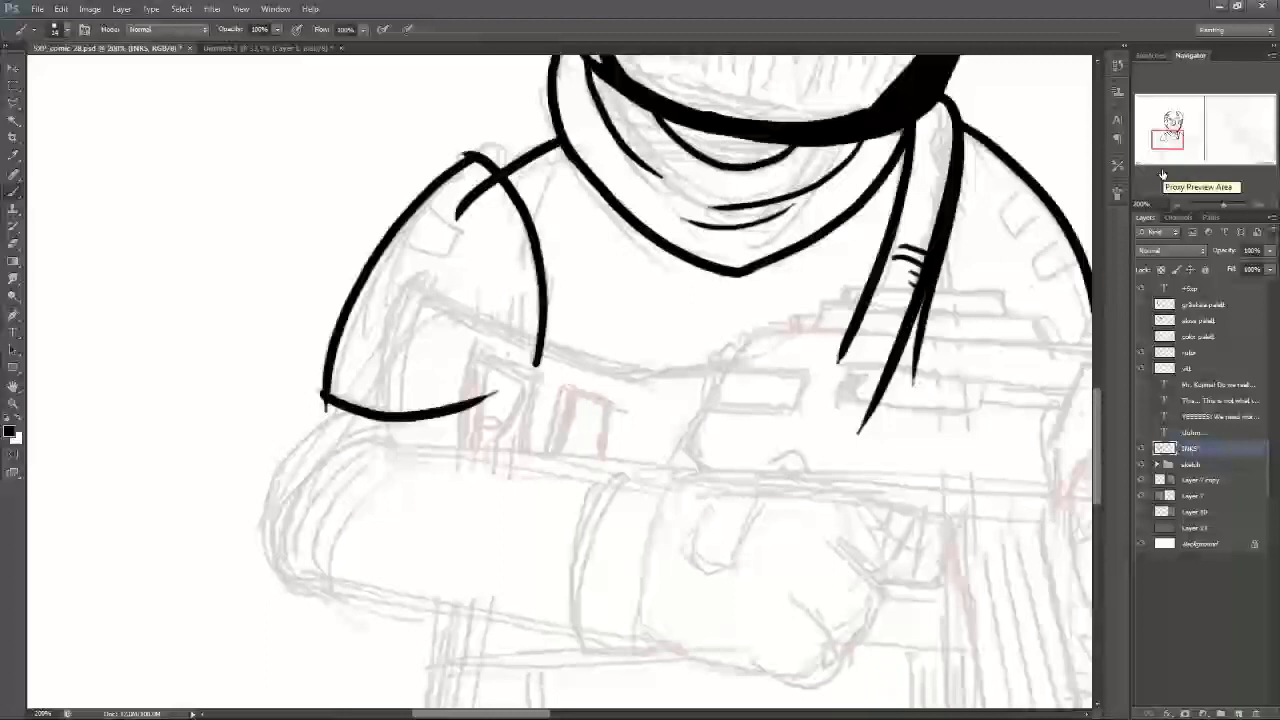
drag(1167, 139, 1167, 141)
key(e)
drag(484, 119, 491, 119)
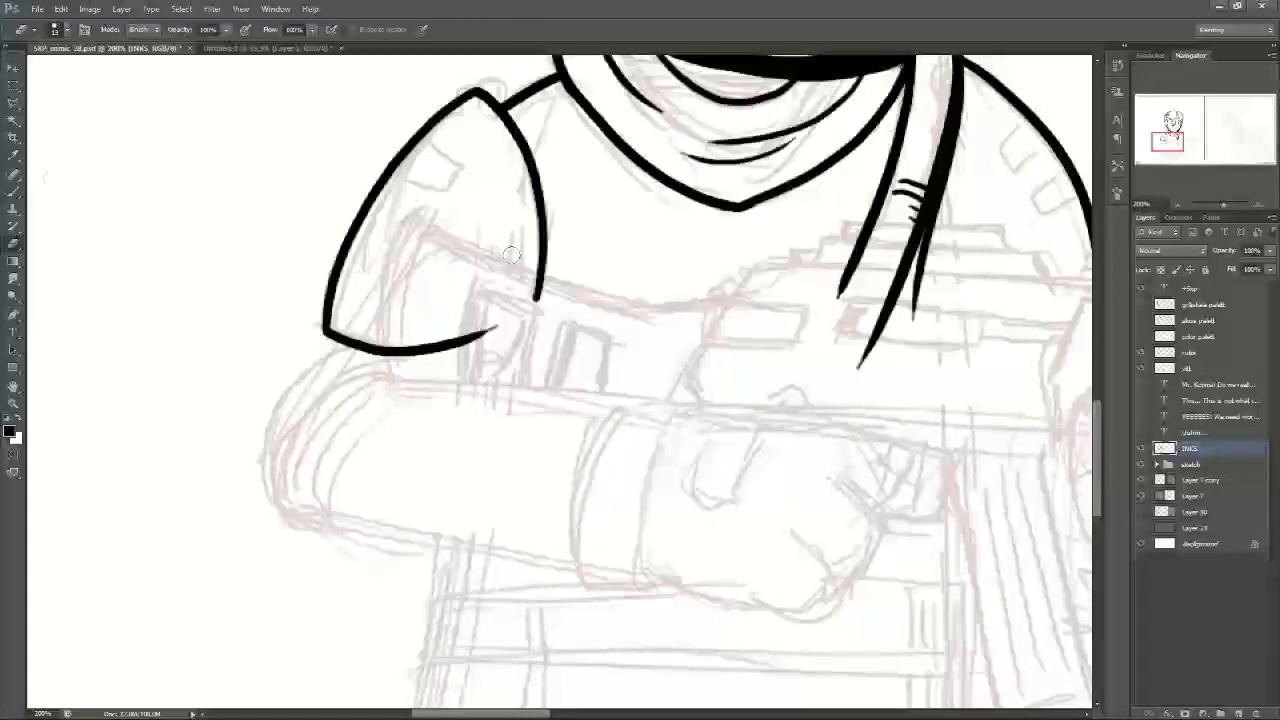
Step: Ink the rifle stock's upper edge and curved butt, and erase the near sleeve lines that cross the stock
click(15, 190)
mouse_move(1187, 129)
mouse_down()
mouse_move(1177, 122)
mouse_move(1174, 142)
mouse_up()
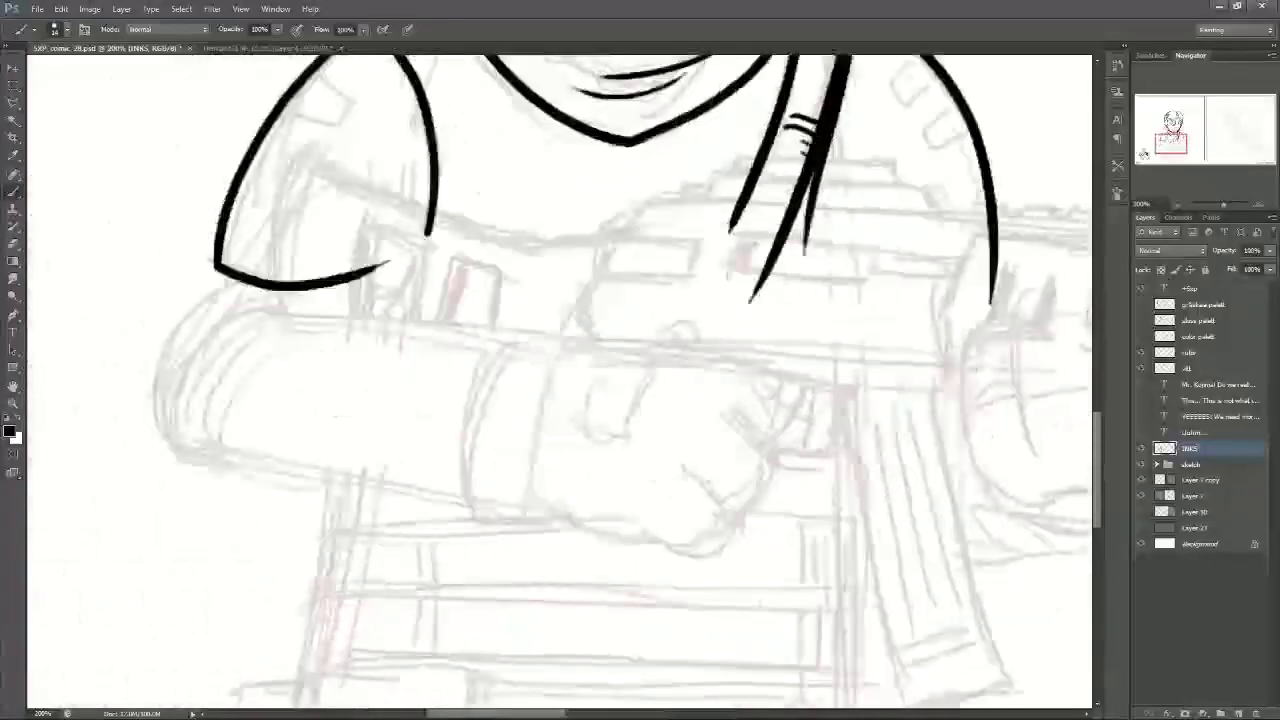
mouse_move(627, 236)
mouse_down()
mouse_move(548, 246)
mouse_move(430, 214)
mouse_move(303, 153)
mouse_move(288, 398)
mouse_up()
click(20, 244)
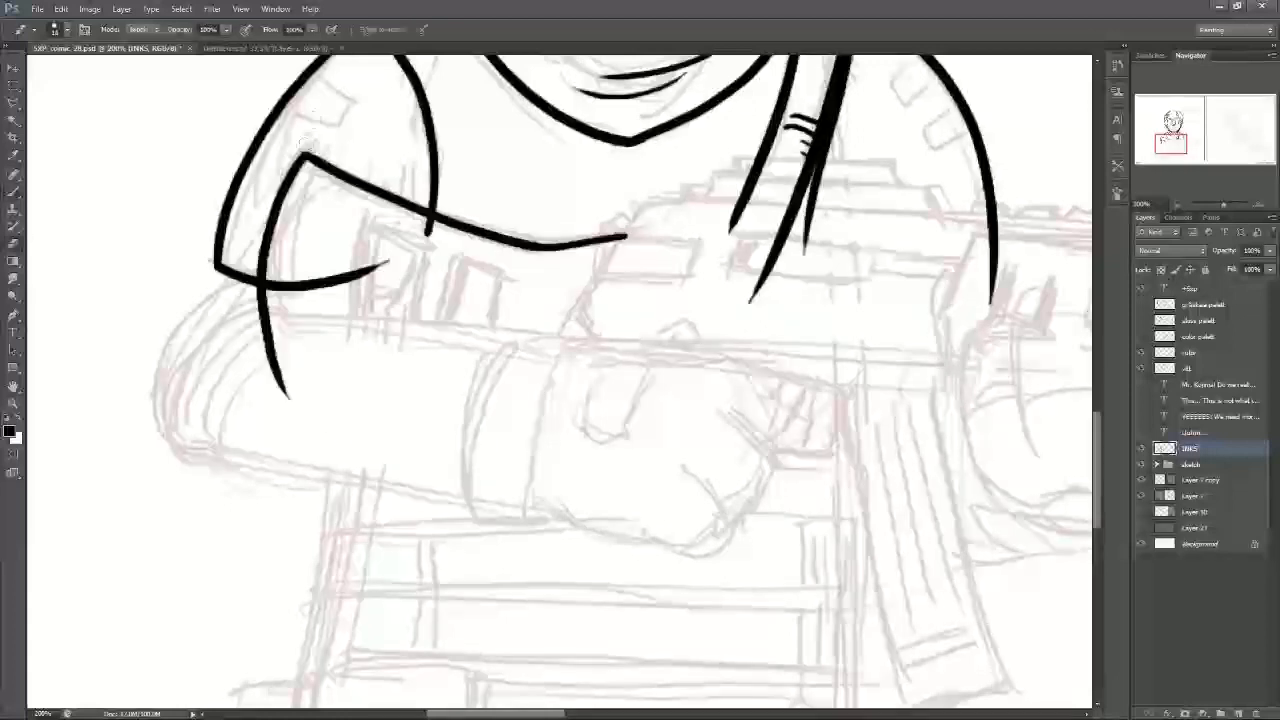
drag(420, 238, 428, 226)
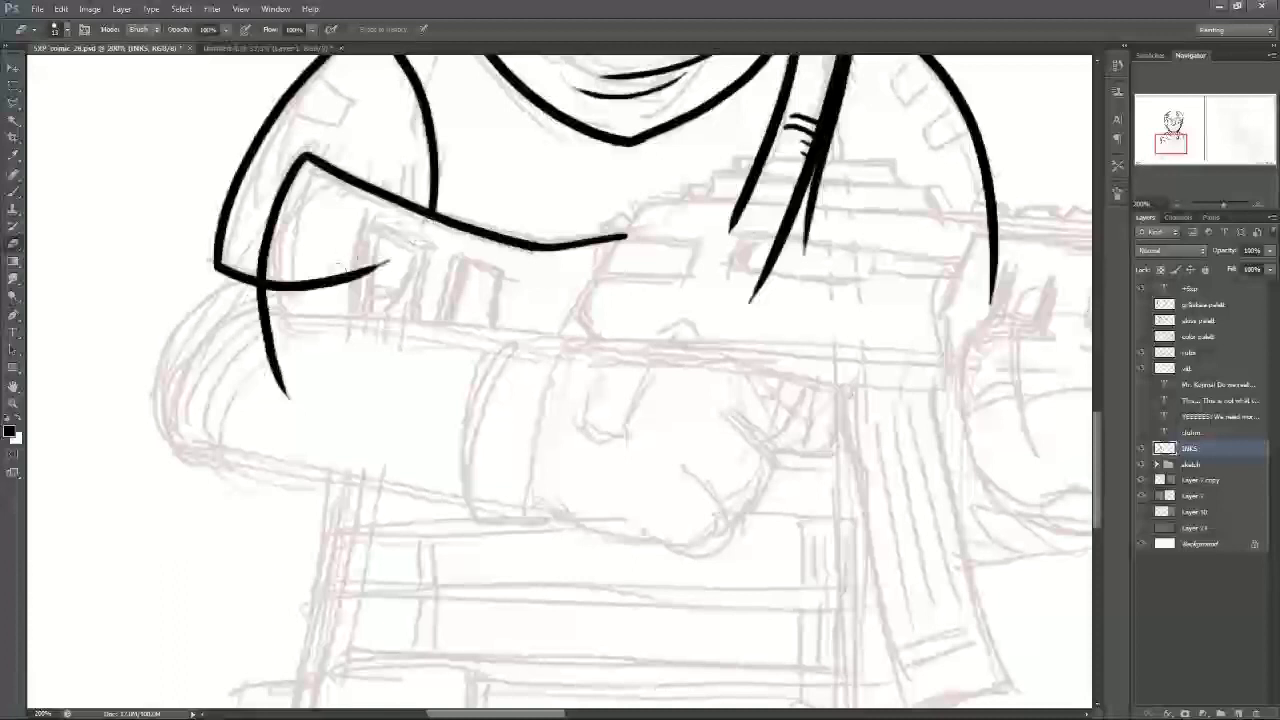
drag(280, 285, 384, 263)
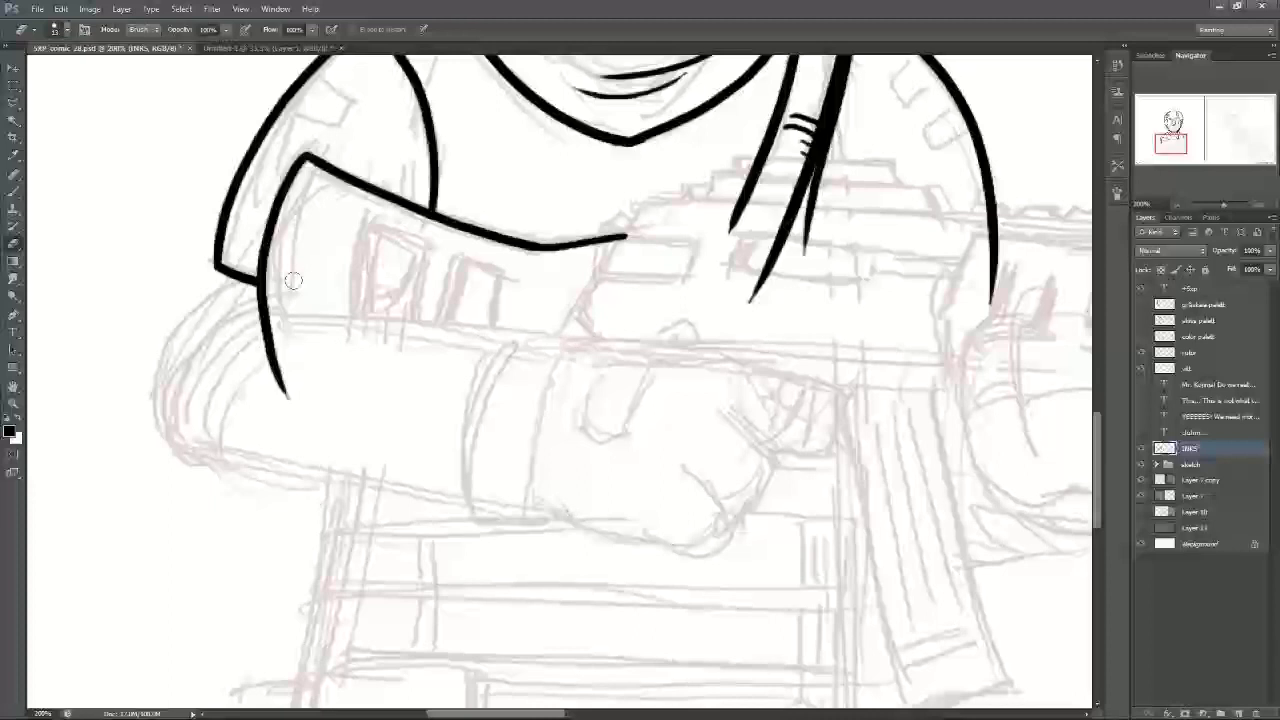
Step: Ink the angled rear edge of the rifle's receiver where it meets the end of the stock
key(b)
mouse_move(643, 205)
mouse_down()
mouse_move(571, 315)
mouse_move(590, 365)
mouse_move(566, 308)
mouse_up()
click(24, 249)
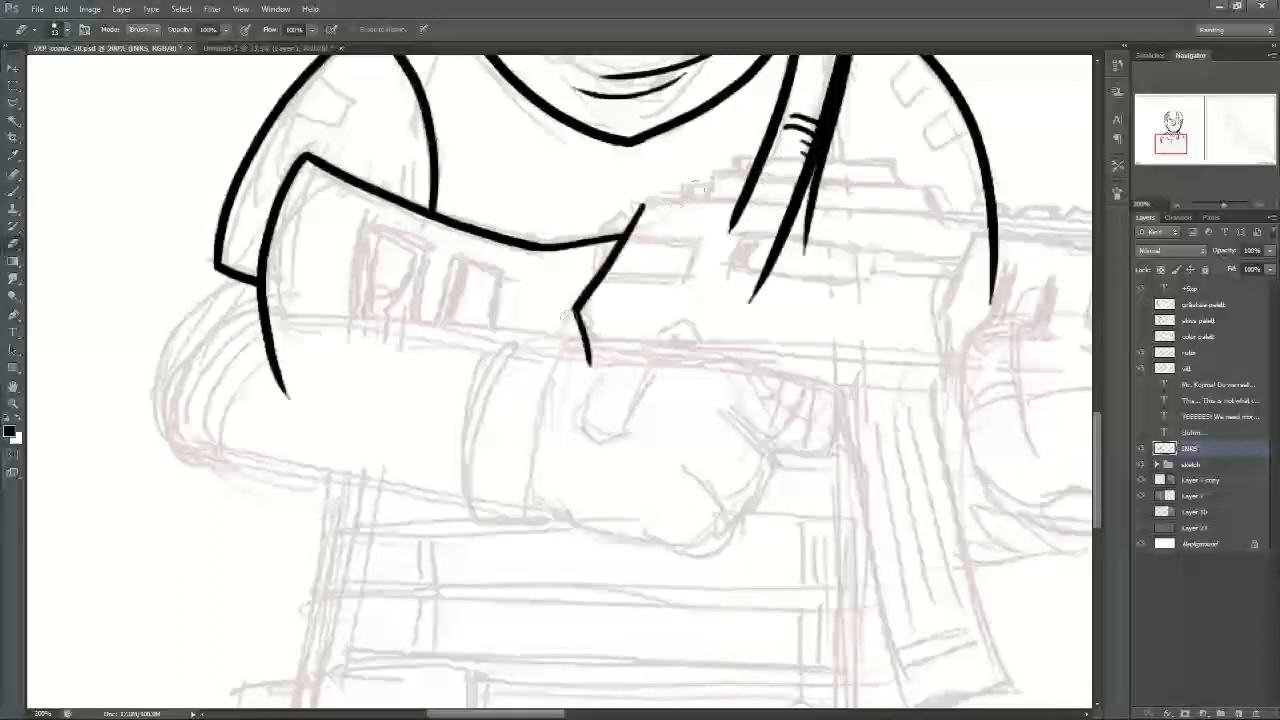
drag(1153, 152, 1154, 147)
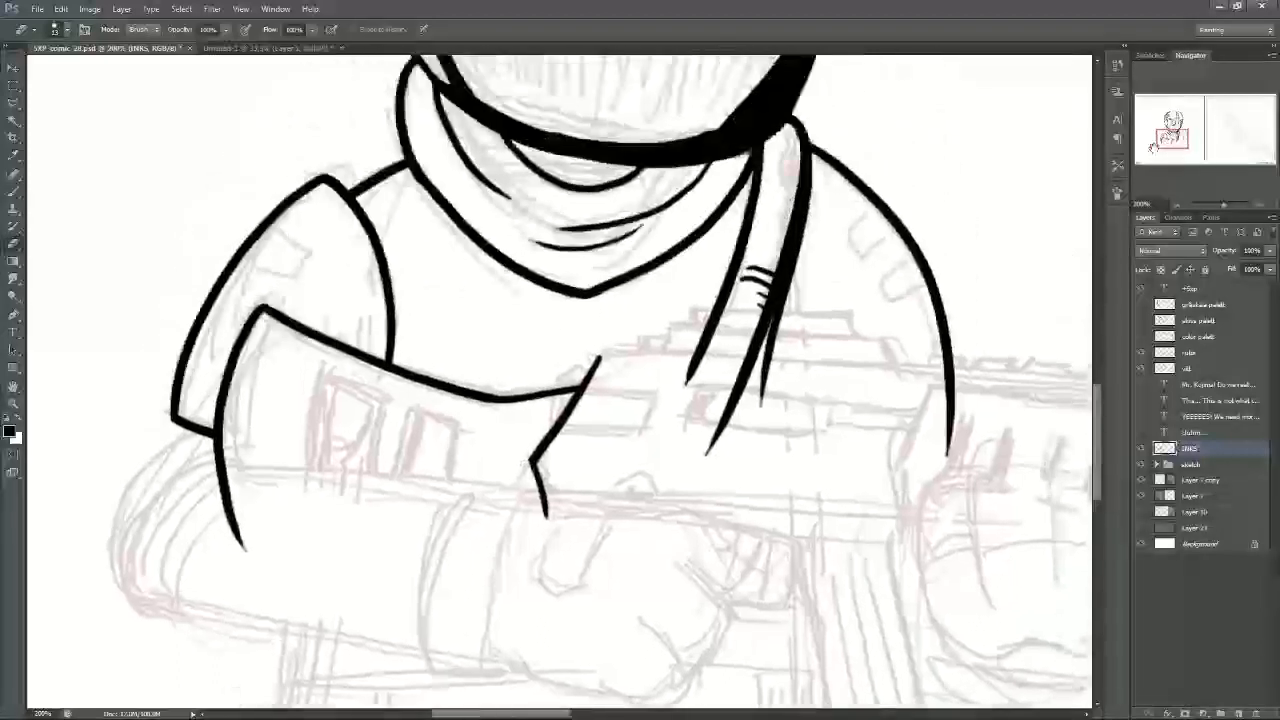
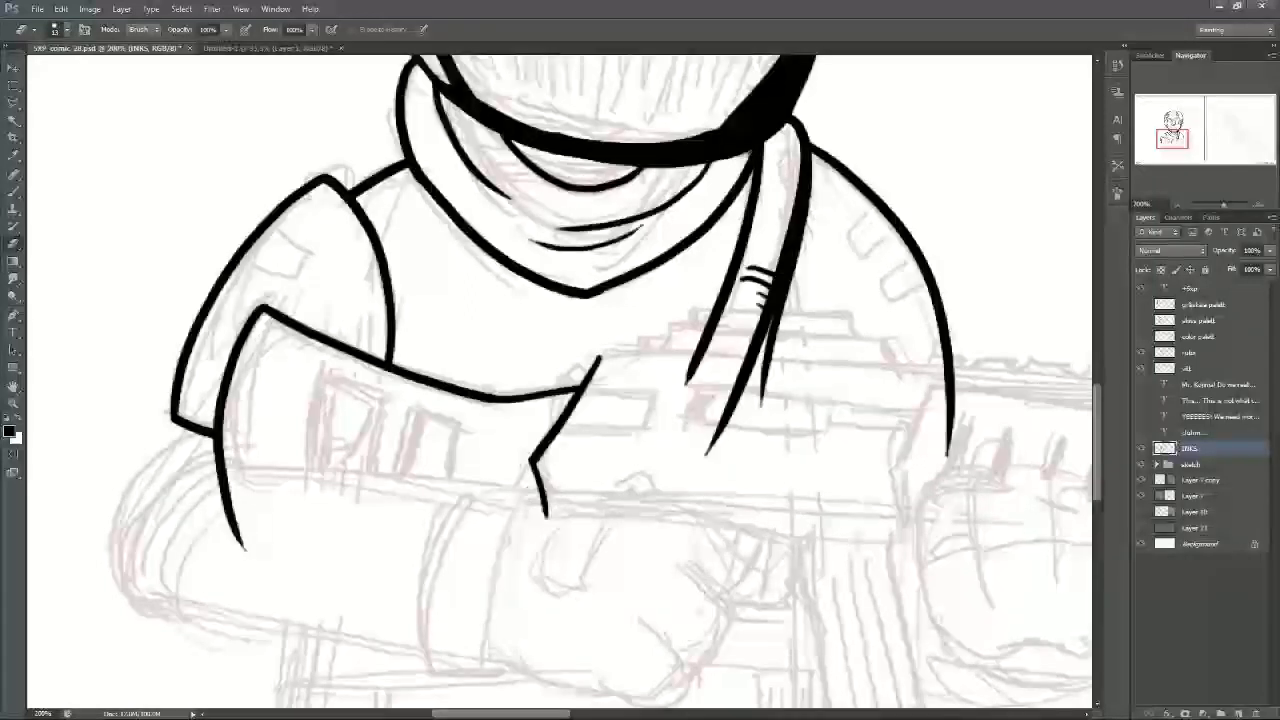
drag(1173, 138, 1178, 138)
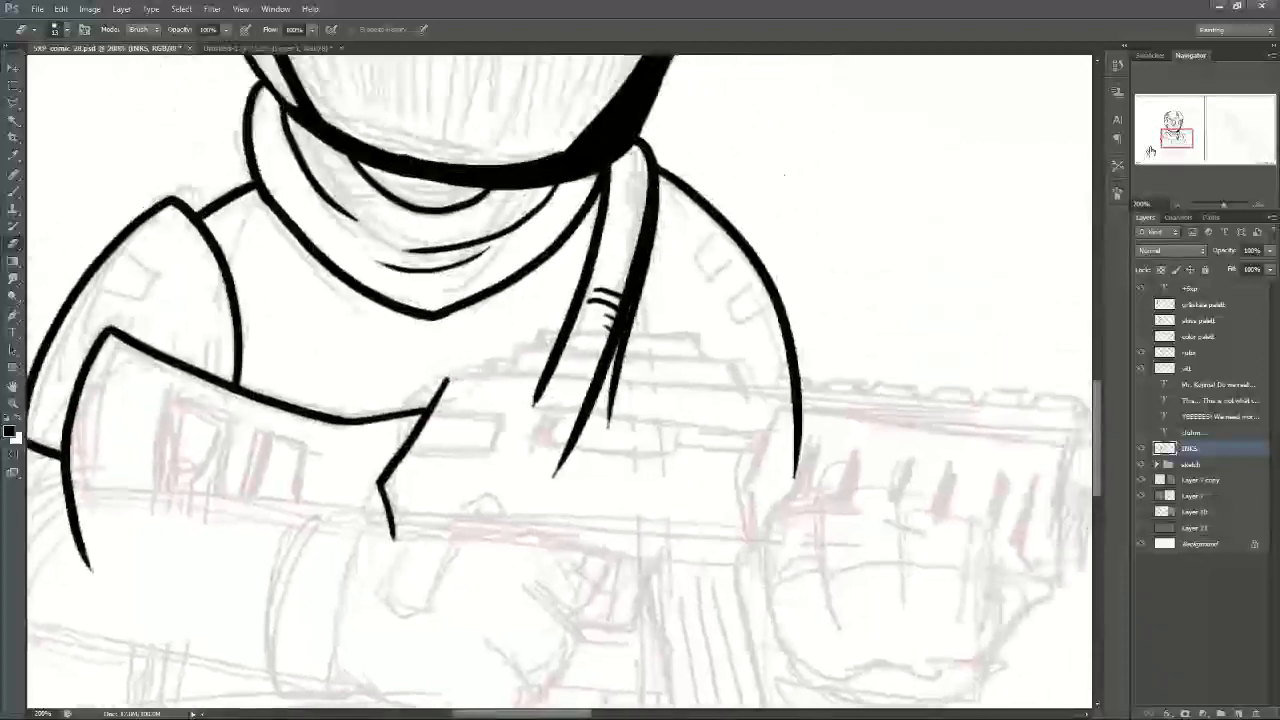
click(14, 192)
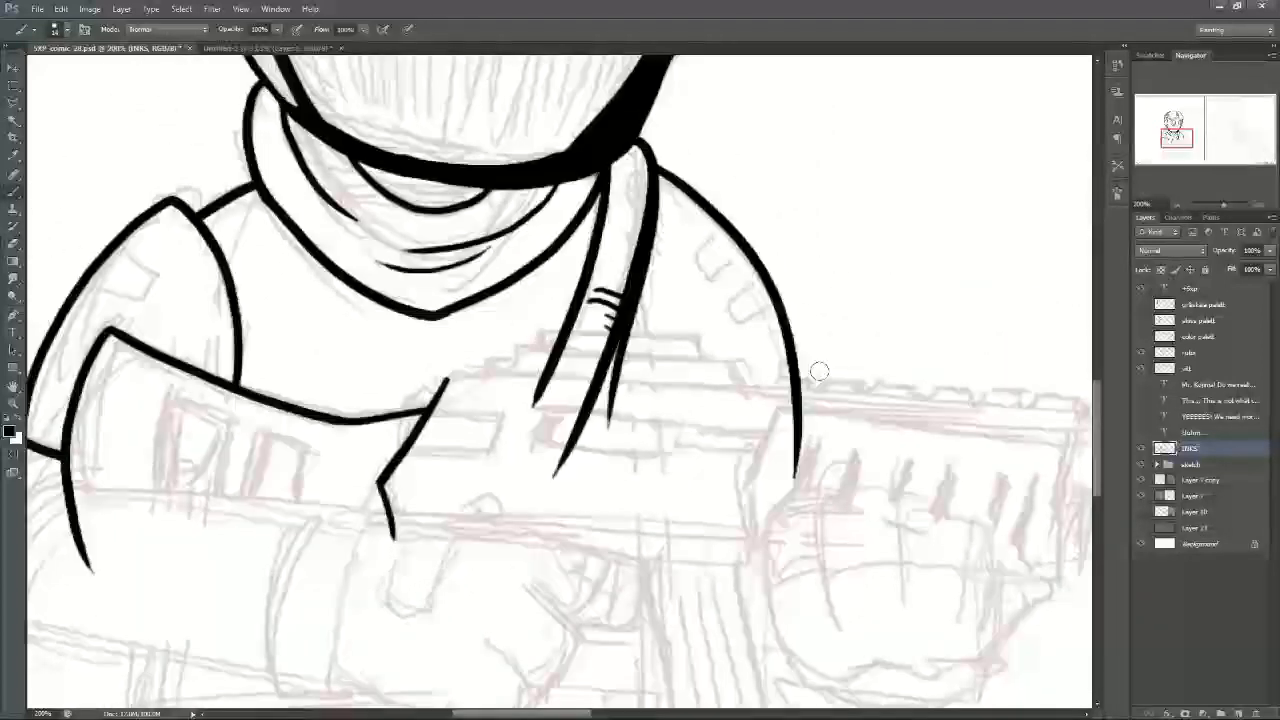
scroll(576, 350, up, 1)
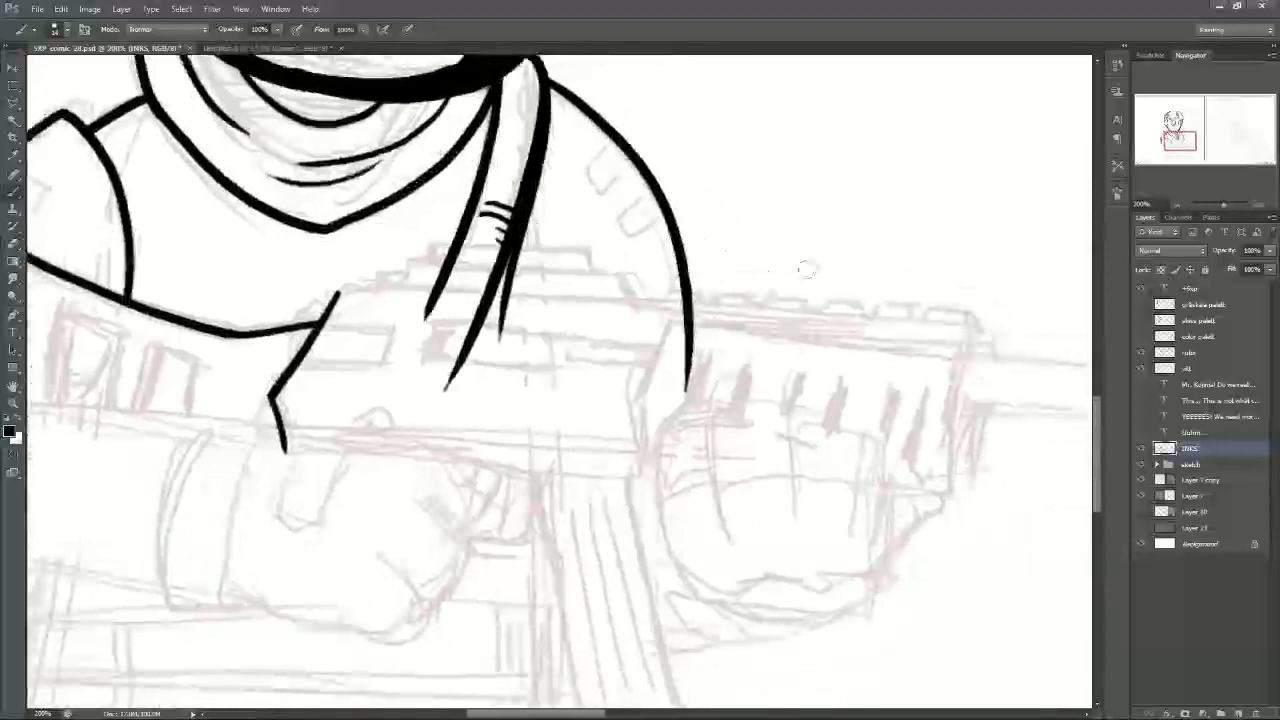
drag(338, 293, 1097, 326)
key(ctrl+z)
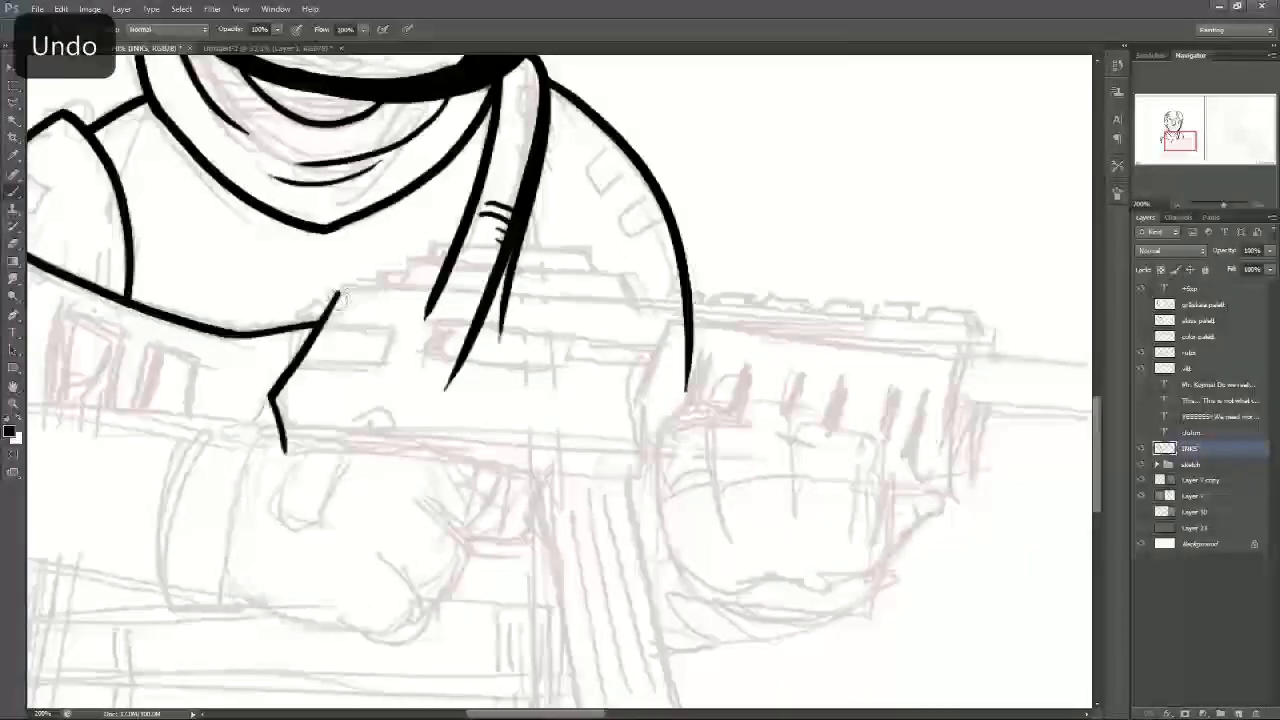
drag(333, 293, 1060, 330)
key(ctrl+z)
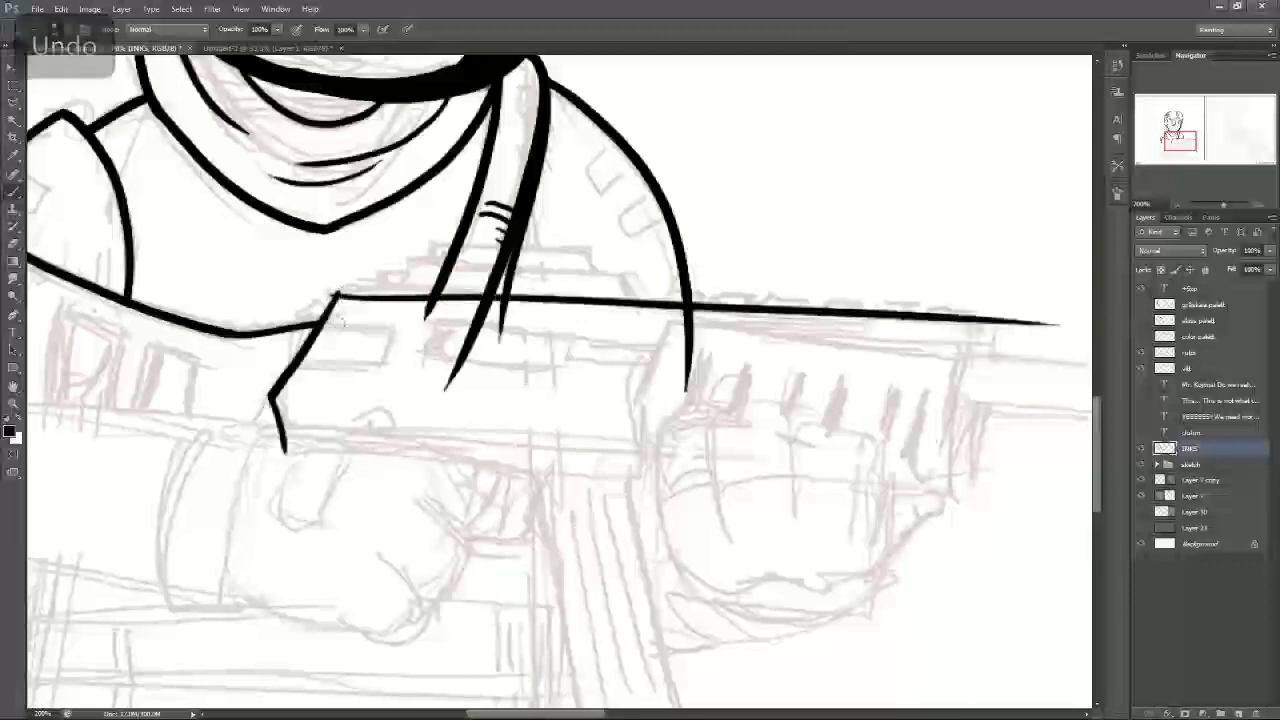
drag(333, 293, 1050, 330)
key(ctrl+z)
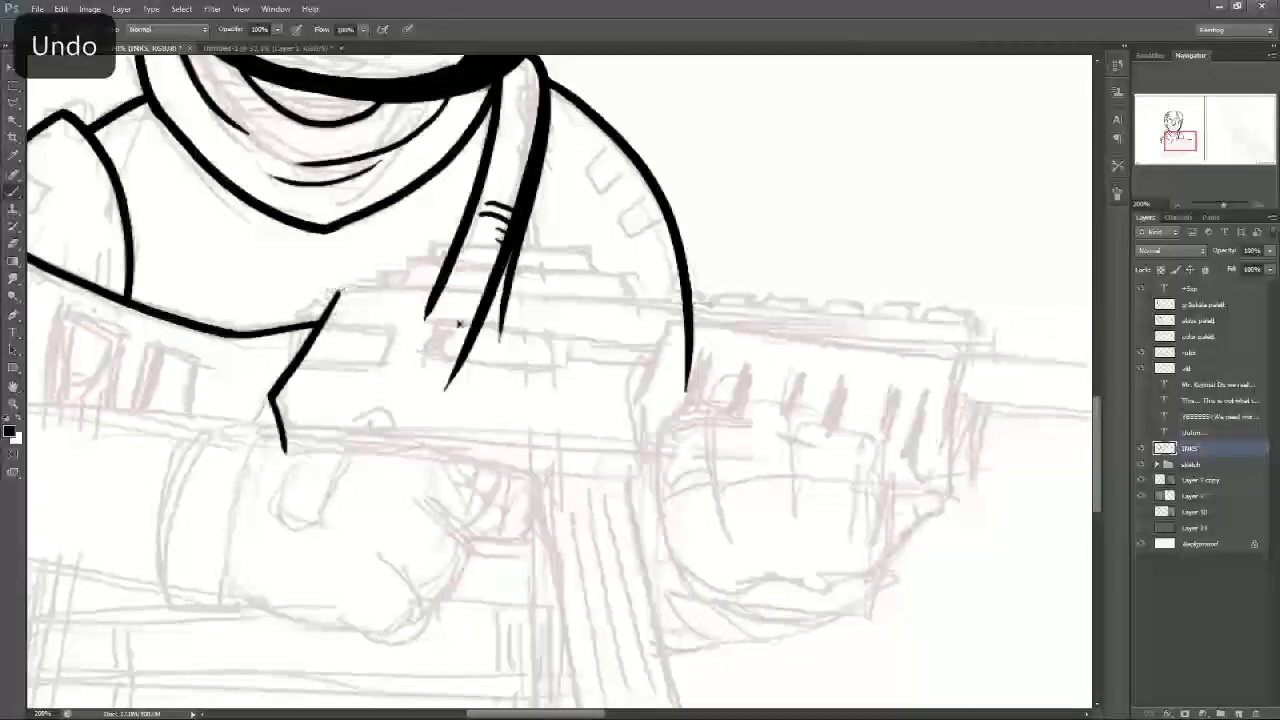
click(1180, 137)
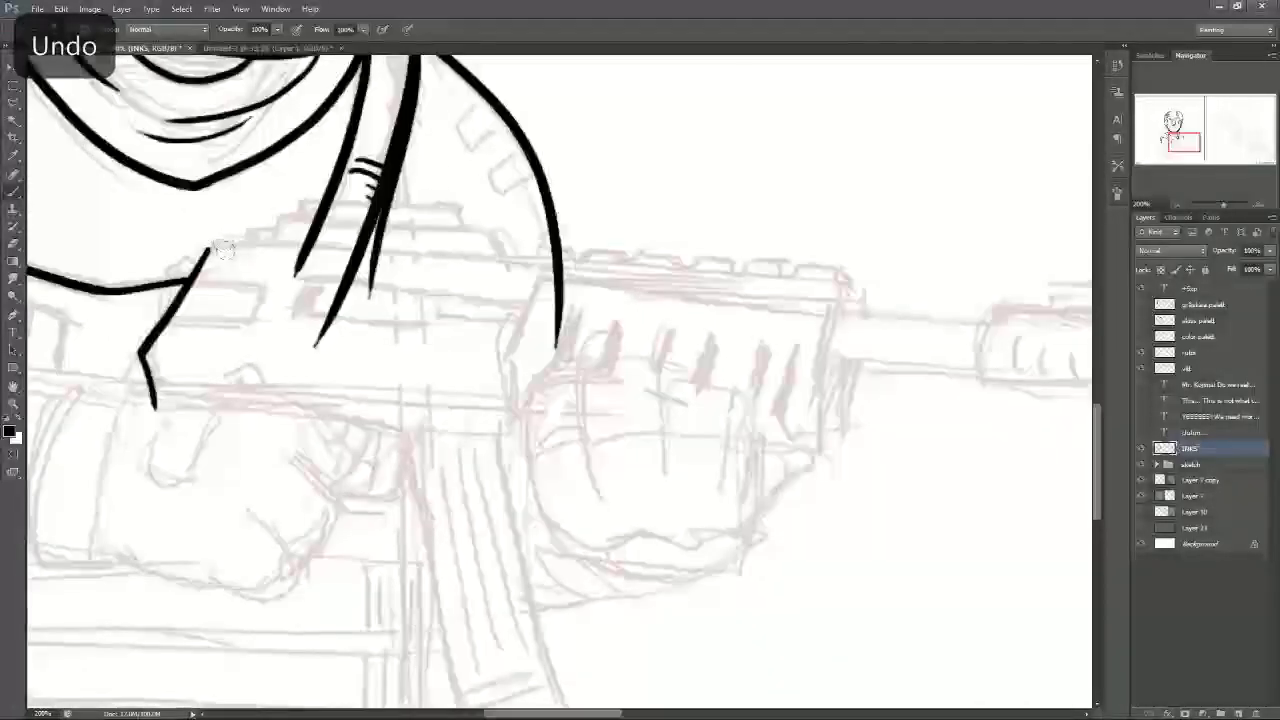
drag(198, 248, 888, 298)
key(ctrl+z)
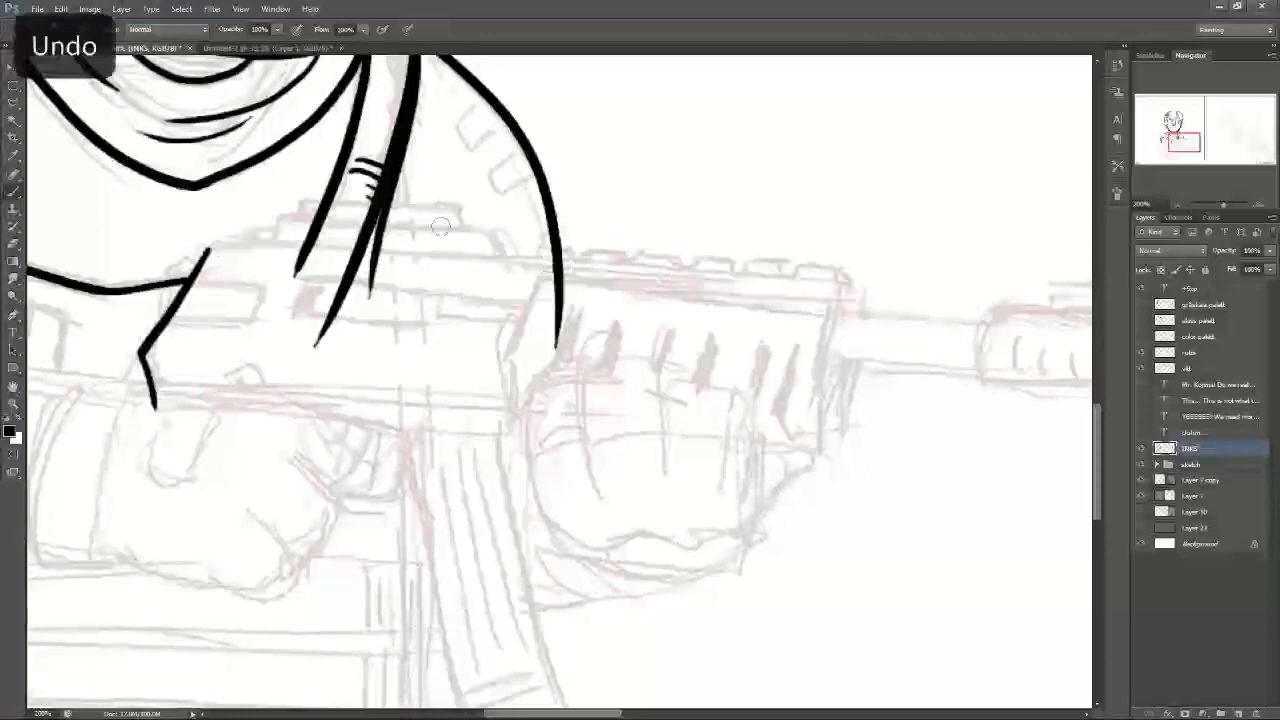
Step: Ink the rifle's long straight top edge in one stroke from the receiver's rear corner to the muzzle
key(ctrl+minus)
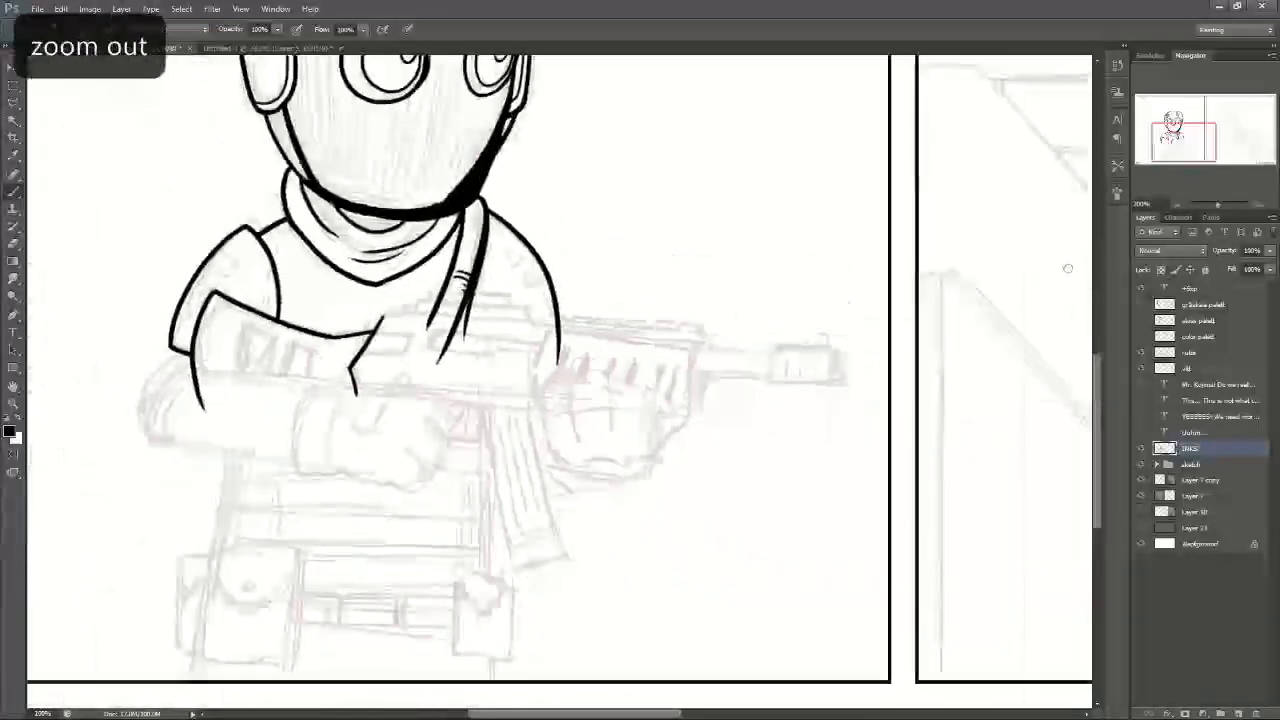
key(ctrl+minus)
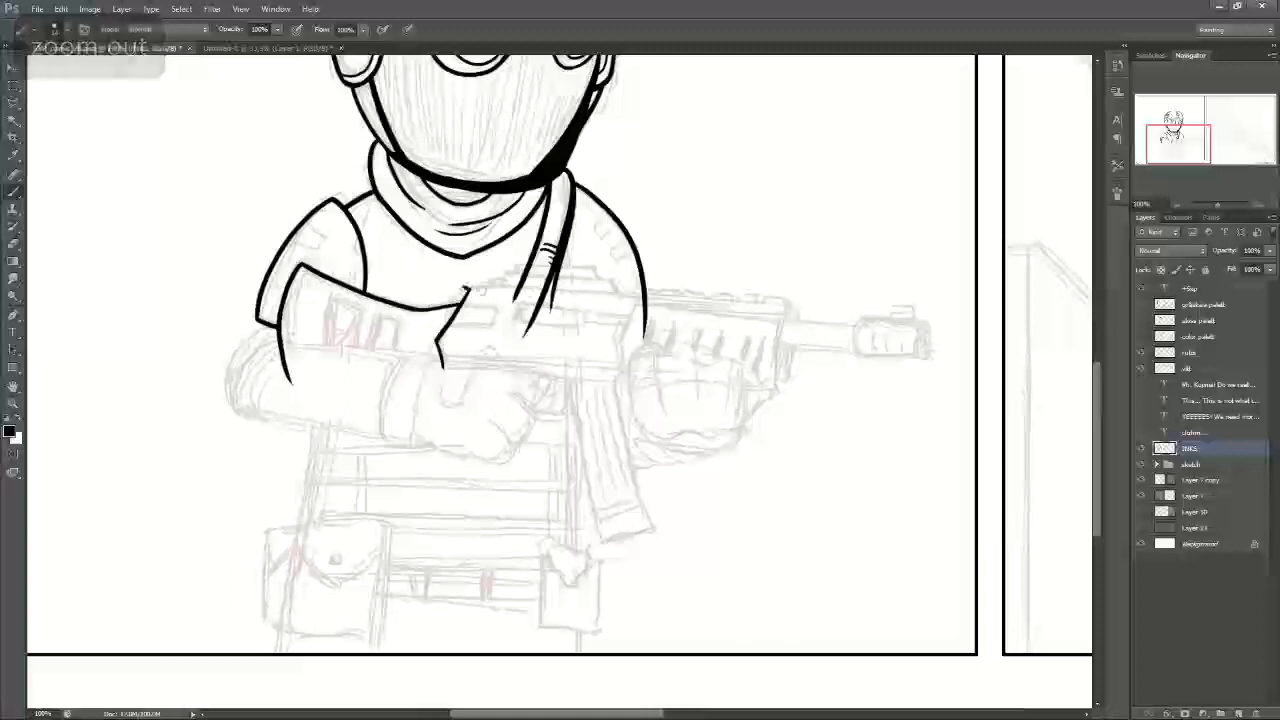
drag(463, 289, 915, 316)
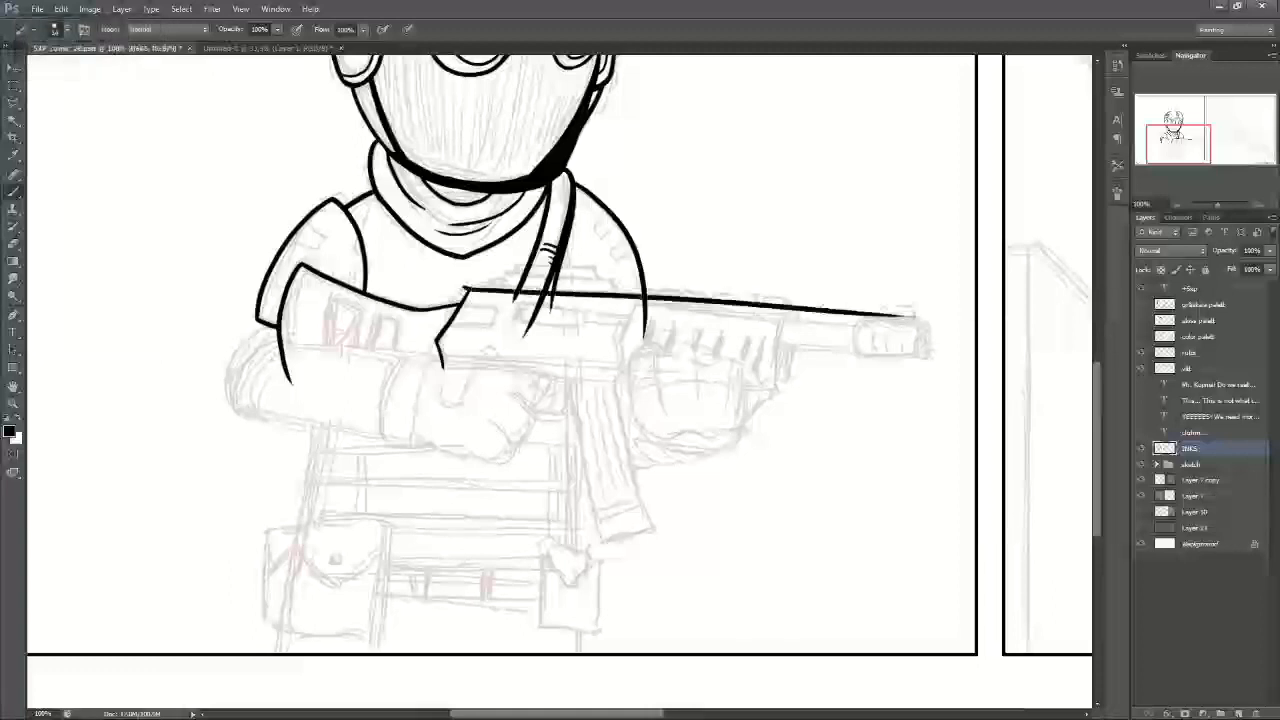
drag(786, 310, 779, 357)
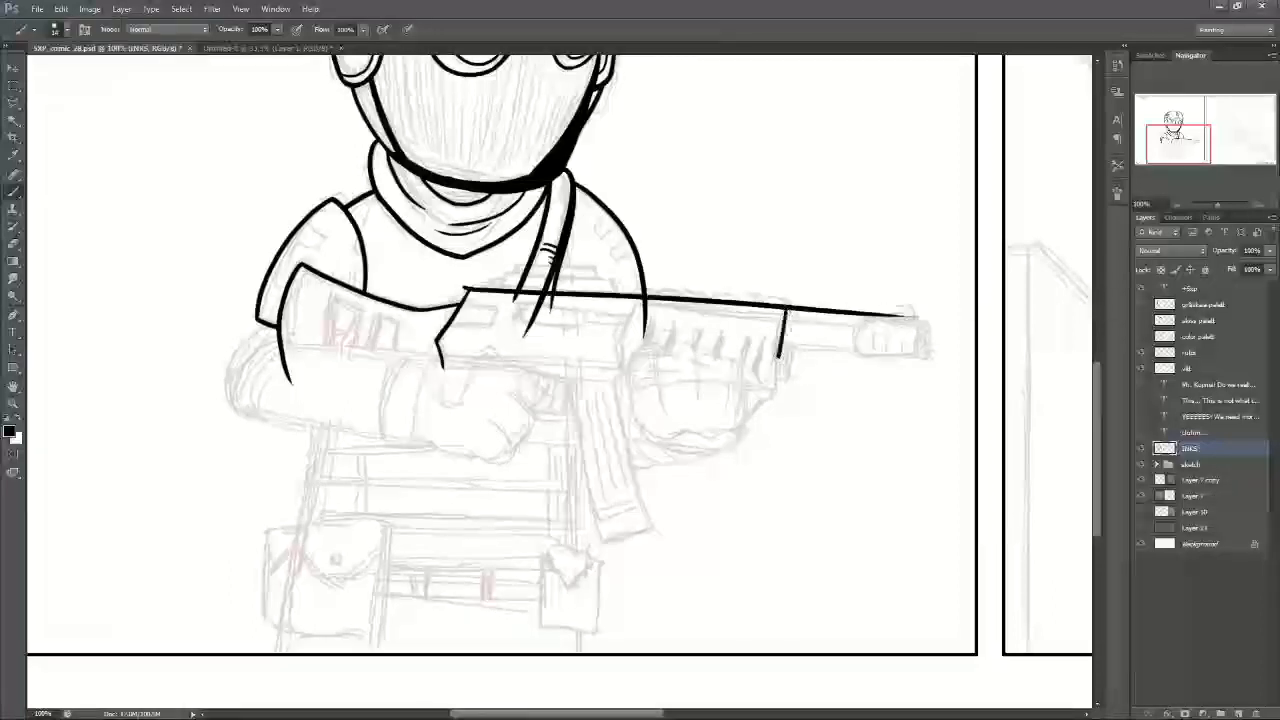
key(ctrl+z)
drag(1167, 150, 1169, 150)
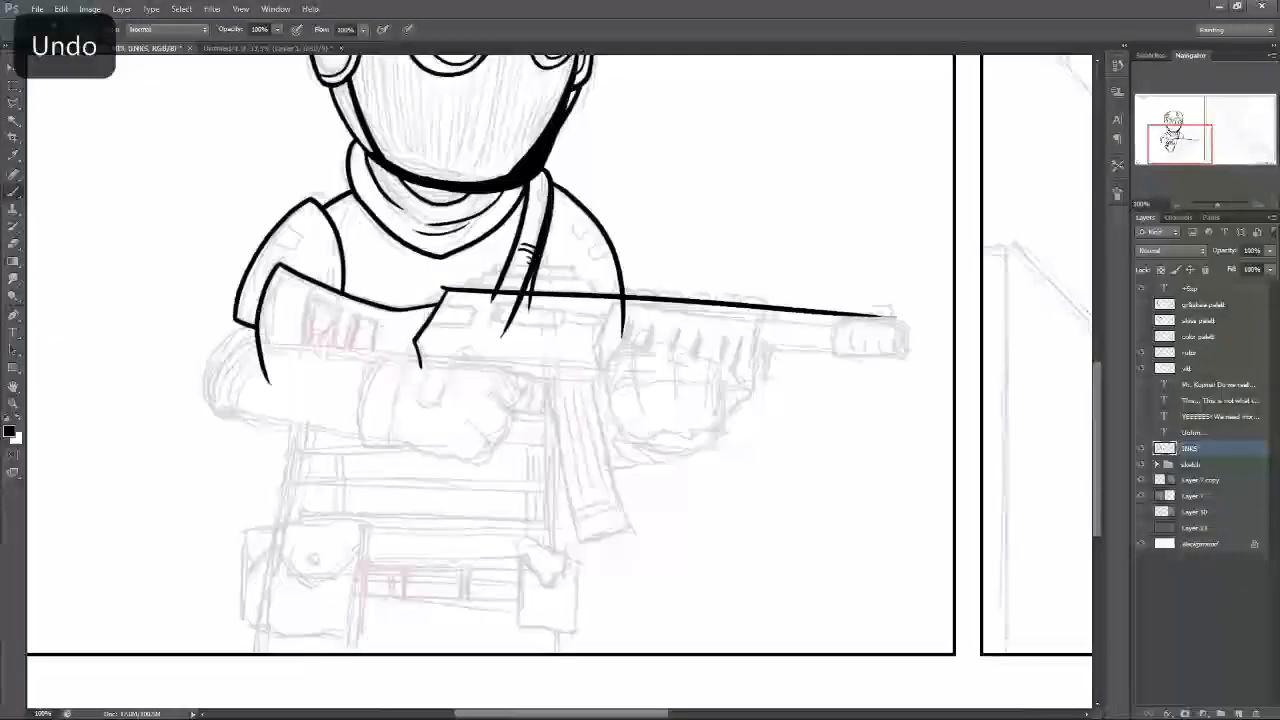
Step: Erase the ends of the sling strap and far shoulder lines that run below the rifle's top edge
key(ctrl+plus)
key(ctrl+plus)
click(13, 245)
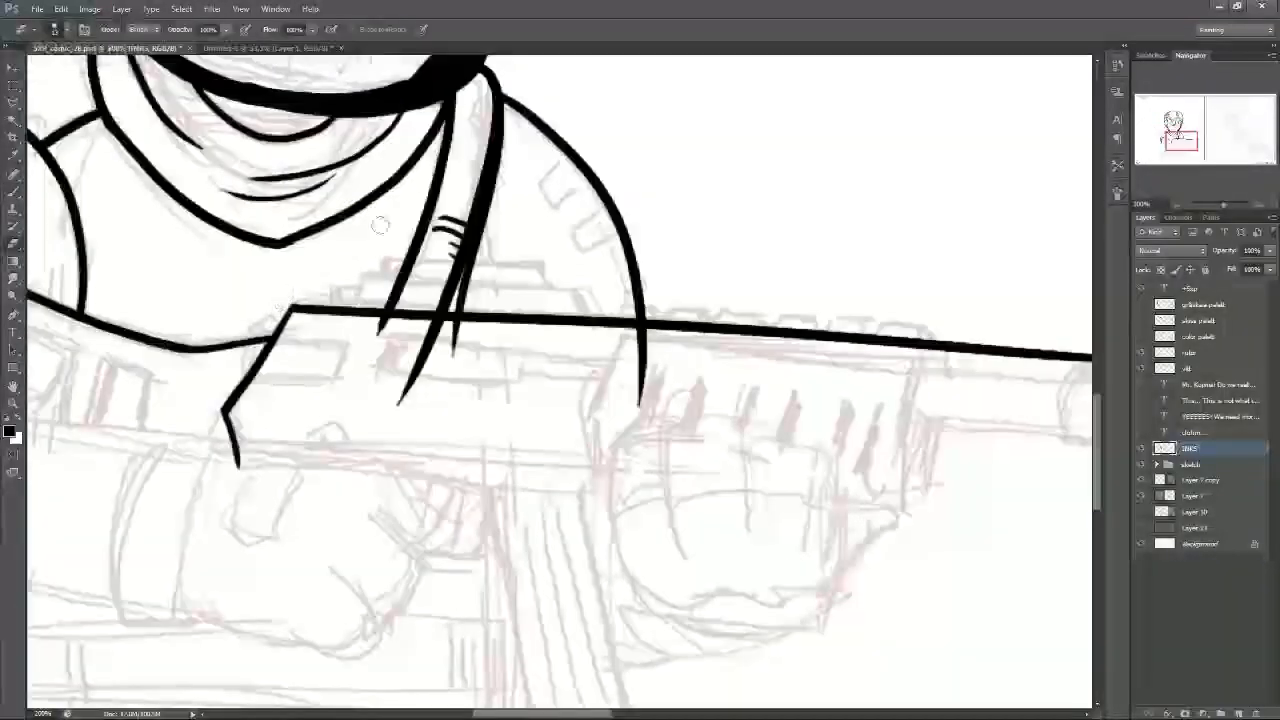
right_click(465, 363)
click(420, 370)
drag(453, 365, 440, 355)
click(379, 364)
click(401, 421)
drag(651, 378, 632, 373)
Step: Ink the sides and bumpy lower edge of the hand gripping the rifle's handguard, and clean up its lower corner with the eraser
key(b)
drag(1181, 140, 1189, 143)
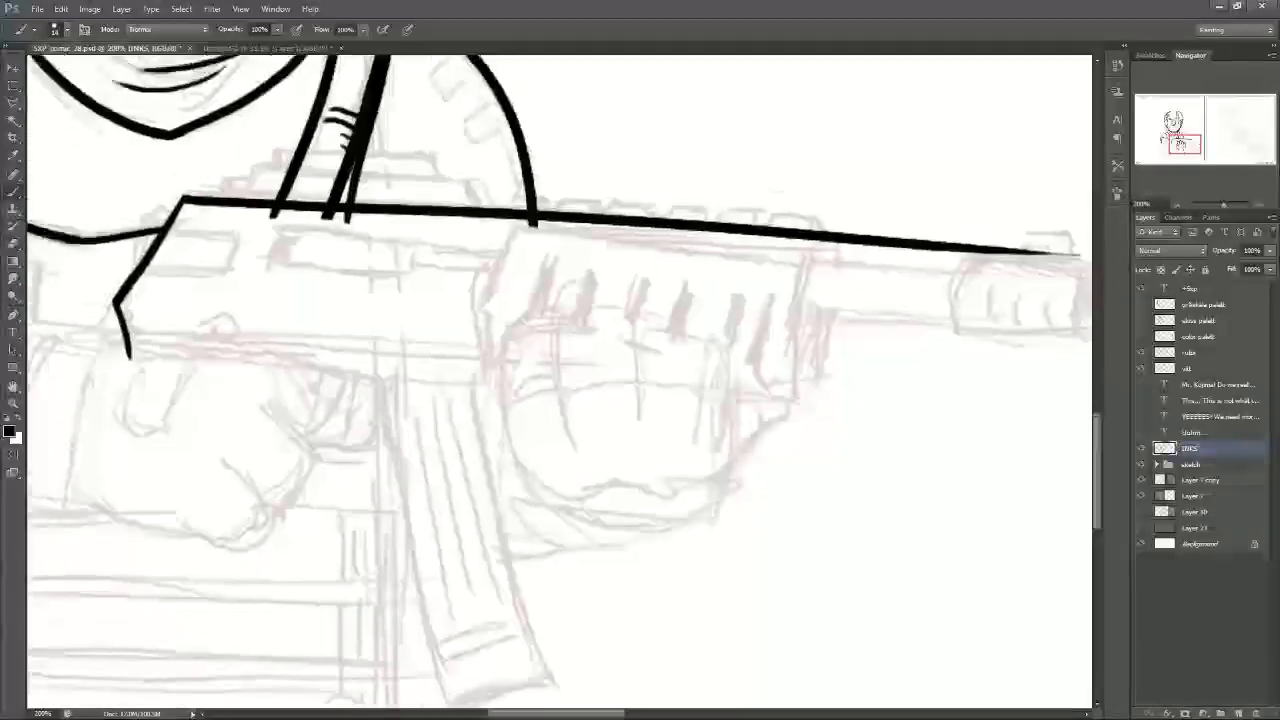
mouse_move(513, 308)
mouse_down()
mouse_move(500, 395)
mouse_move(564, 499)
mouse_up()
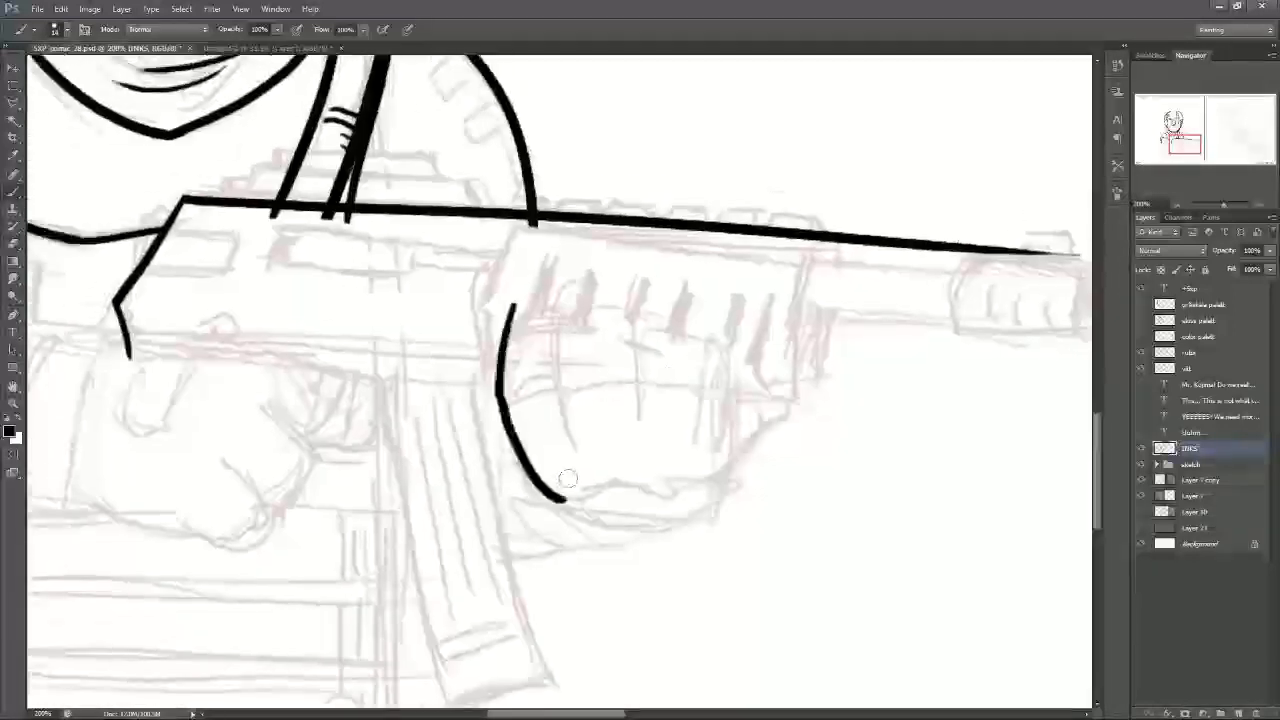
mouse_move(735, 333)
mouse_down()
mouse_move(674, 471)
mouse_move(562, 500)
mouse_up()
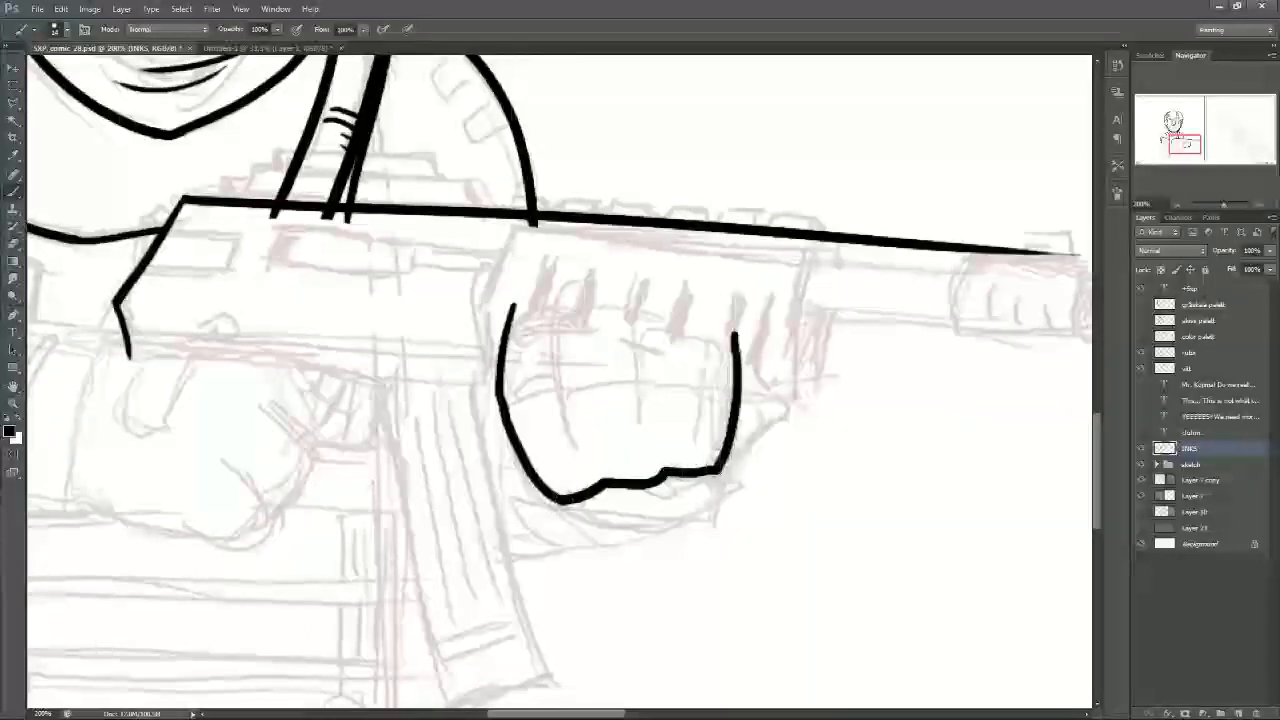
key(e)
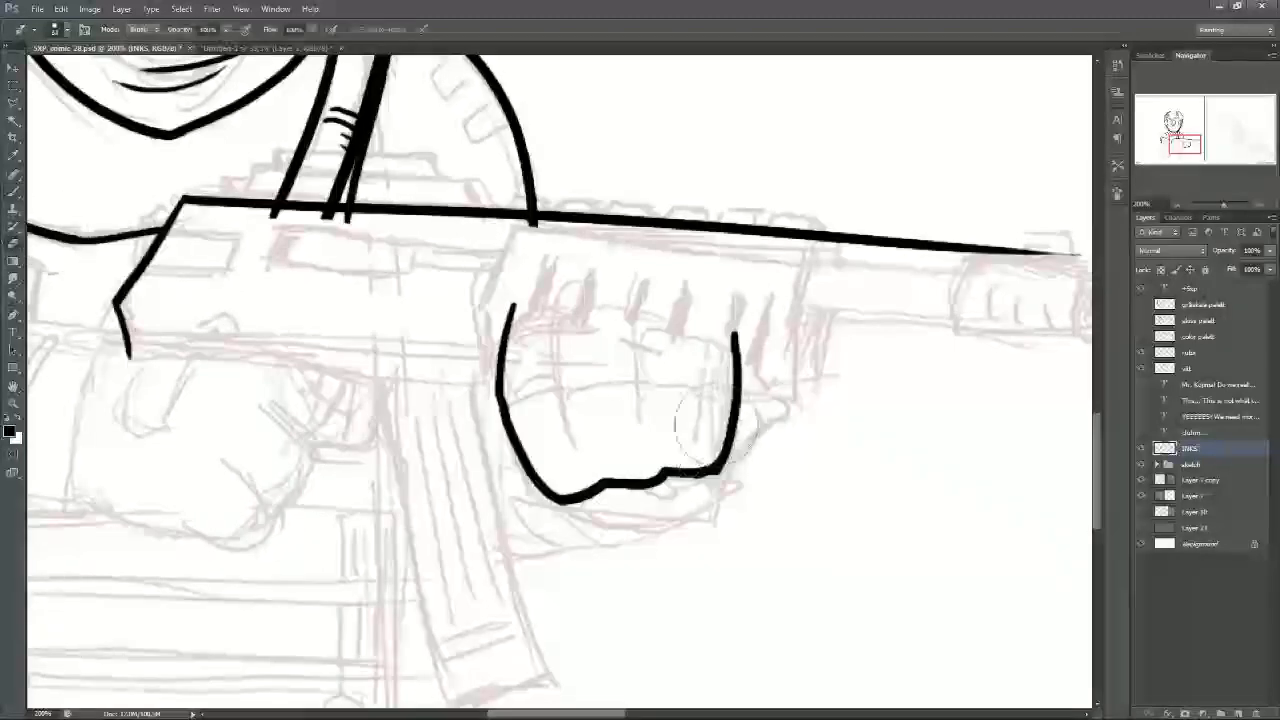
right_click(767, 455)
drag(767, 455, 745, 455)
key(Return)
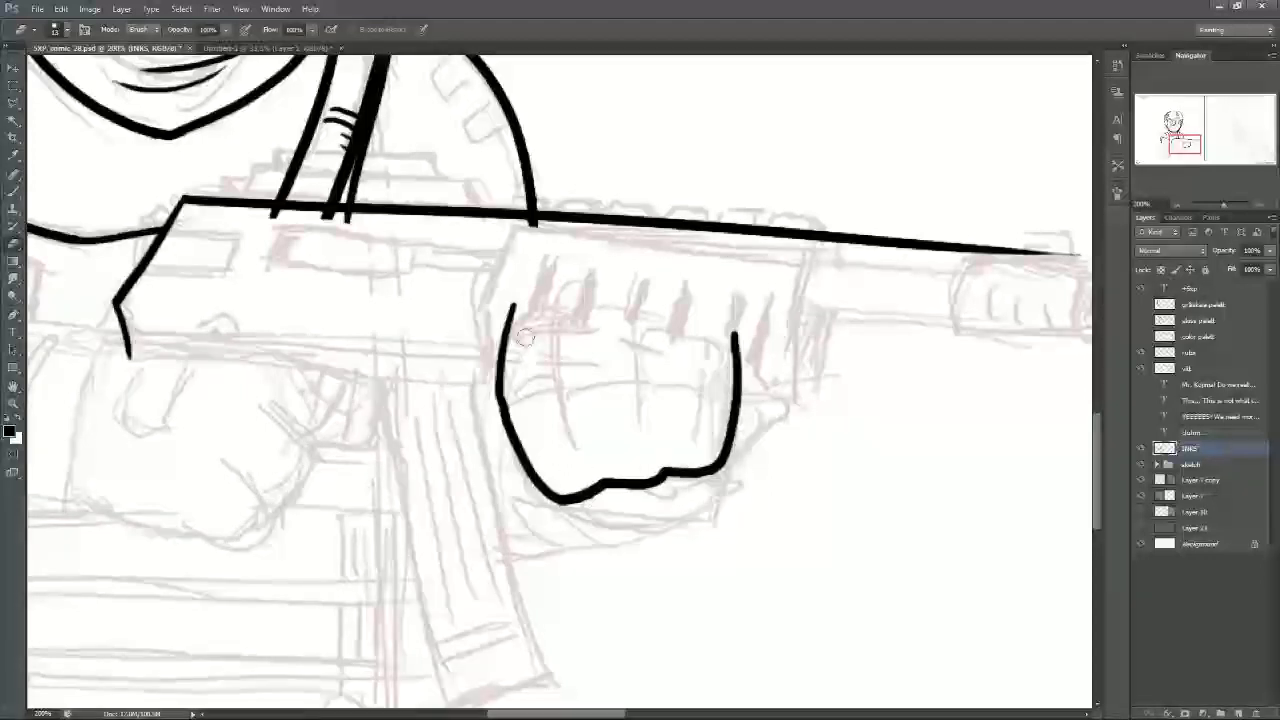
Step: Ink the four rounded fingers of the hand on the handguard with their dividing lines, and erase the overshoot above the outermost finger
click(15, 190)
mouse_move(736, 340)
mouse_down()
mouse_move(712, 327)
mouse_move(650, 358)
mouse_up()
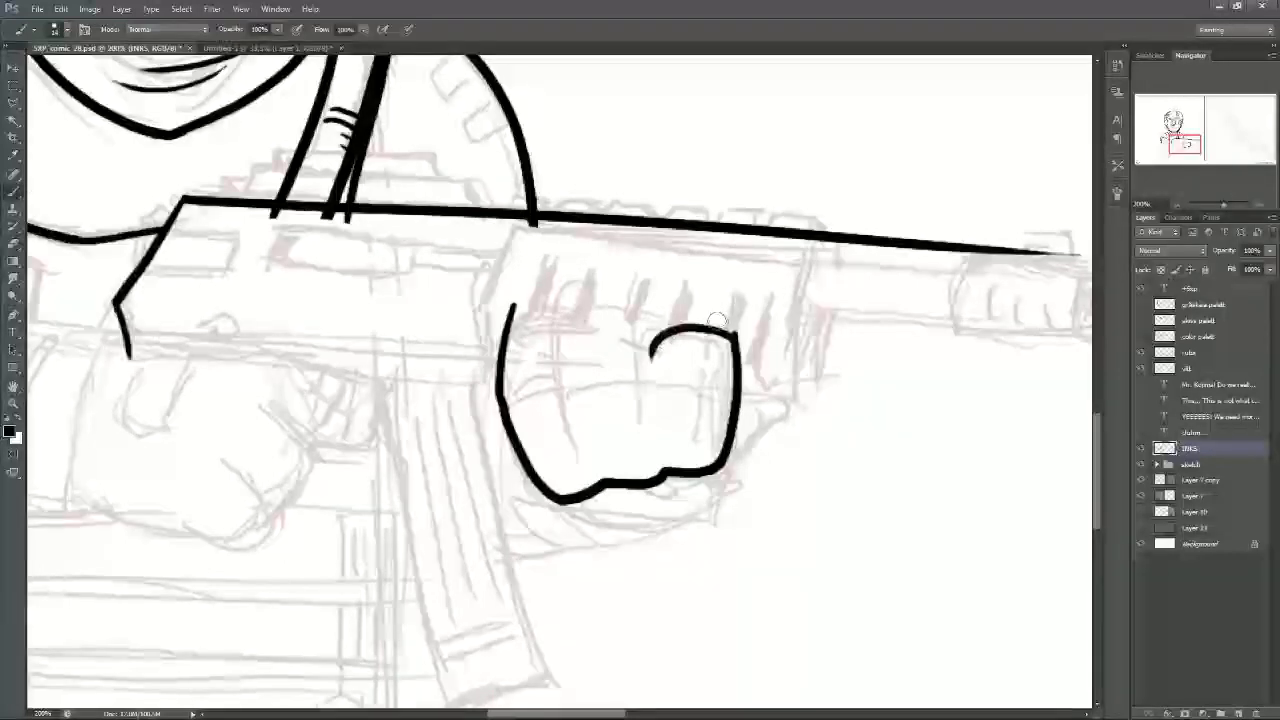
key(ctrl+z)
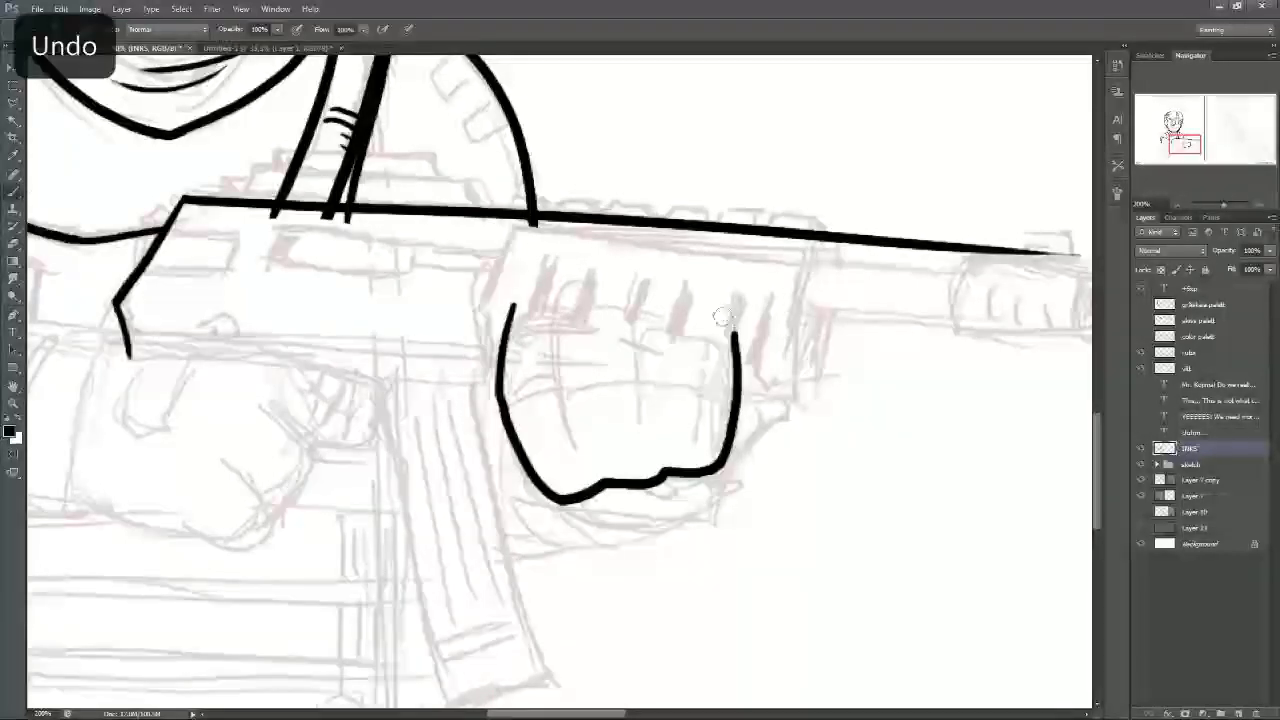
mouse_move(736, 340)
mouse_down()
mouse_move(679, 344)
mouse_move(670, 405)
mouse_up()
mouse_move(676, 333)
mouse_down()
mouse_move(626, 313)
mouse_move(598, 345)
mouse_move(612, 435)
mouse_up()
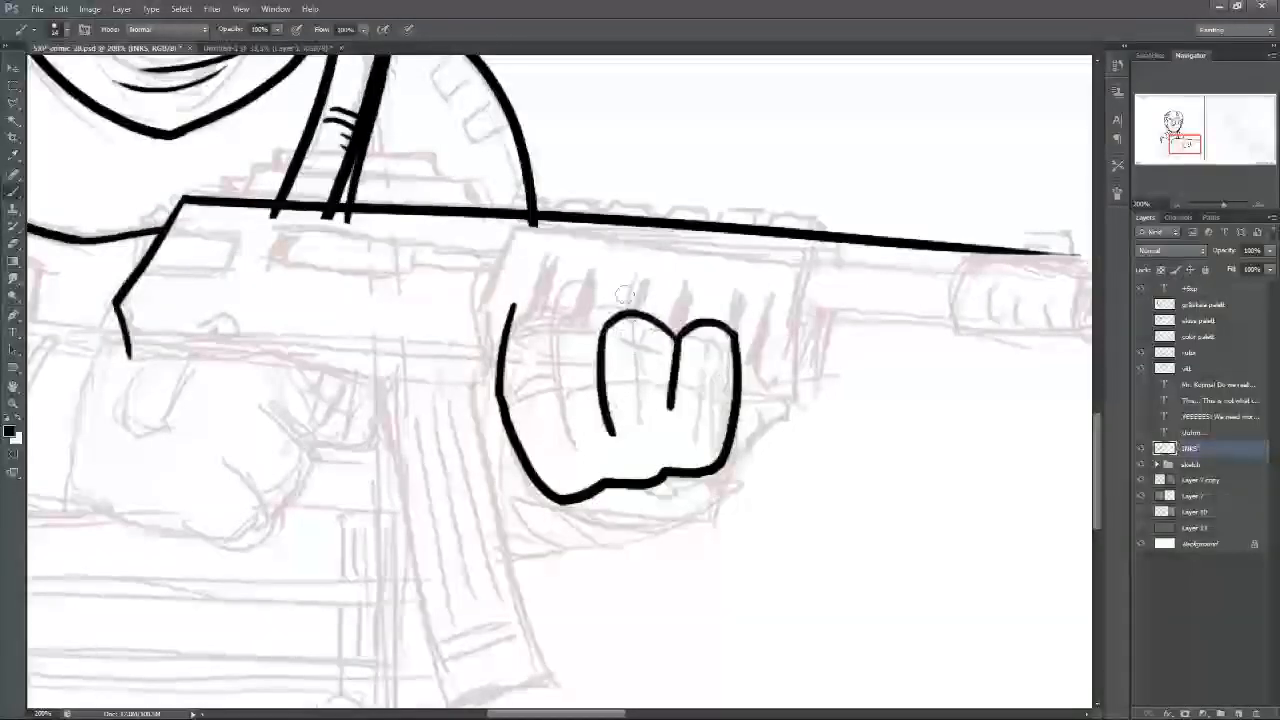
mouse_move(600, 322)
mouse_down()
mouse_move(545, 324)
mouse_move(561, 440)
mouse_up()
drag(537, 338, 503, 348)
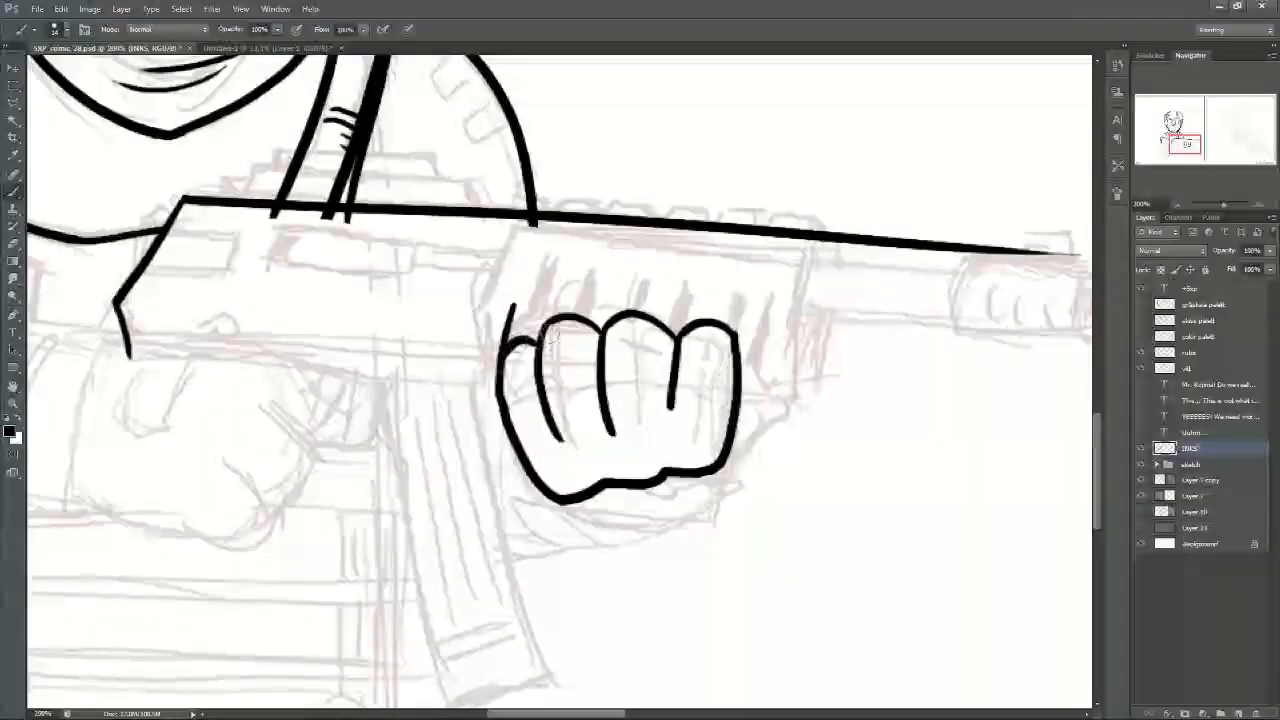
key(e)
drag(513, 304, 506, 336)
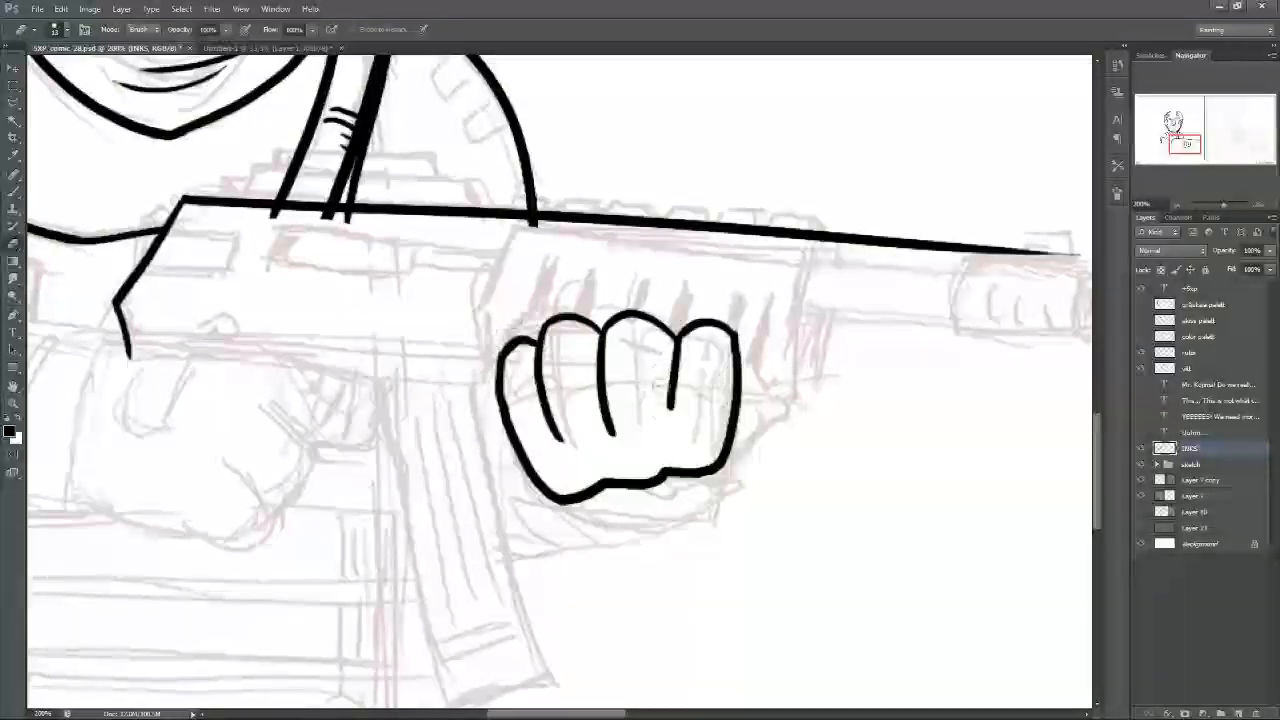
Step: Thin the finger dividing lines on the handguard hand with the eraser, and ink the short hooked line extending beyond its outermost finger
drag(612, 384, 619, 432)
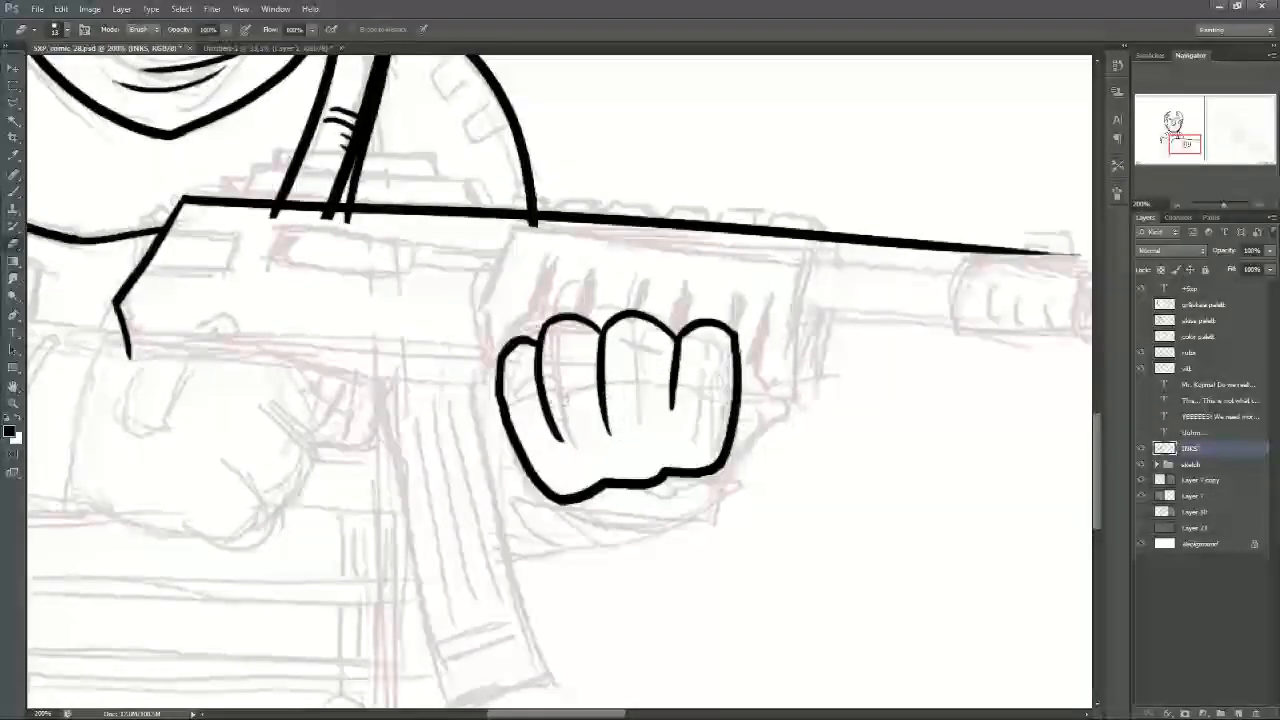
key(b)
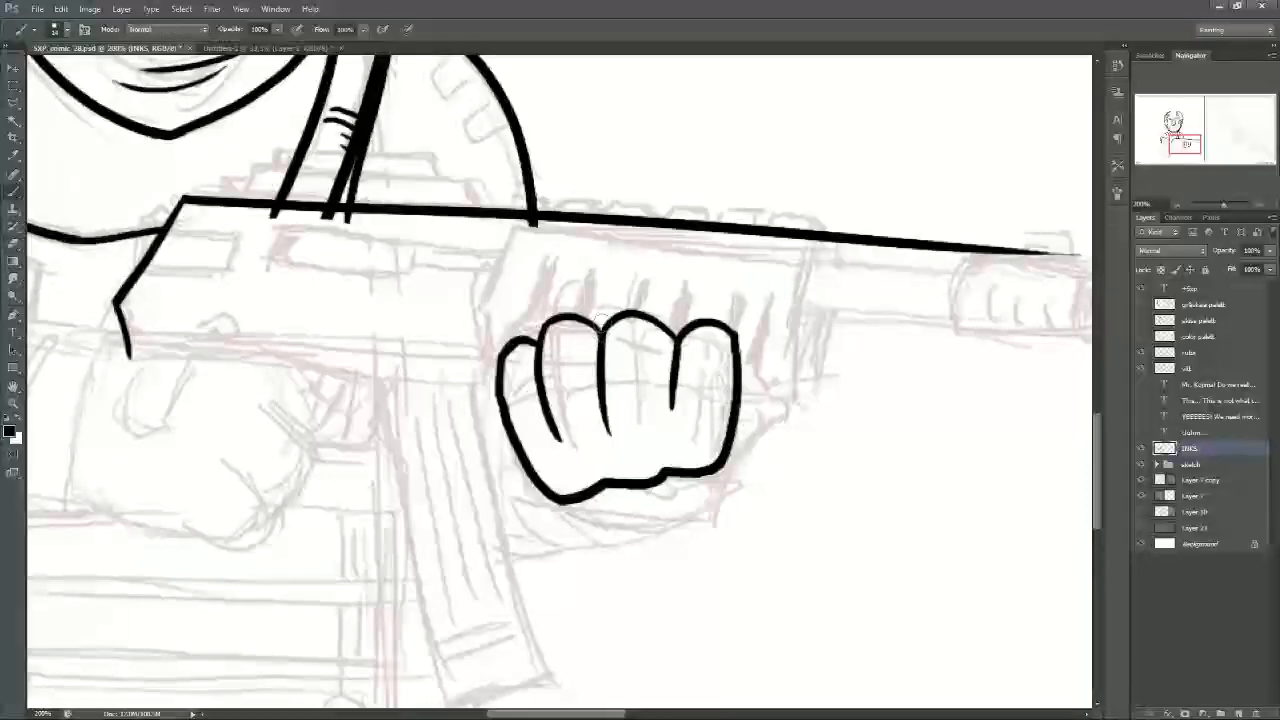
drag(736, 444, 778, 388)
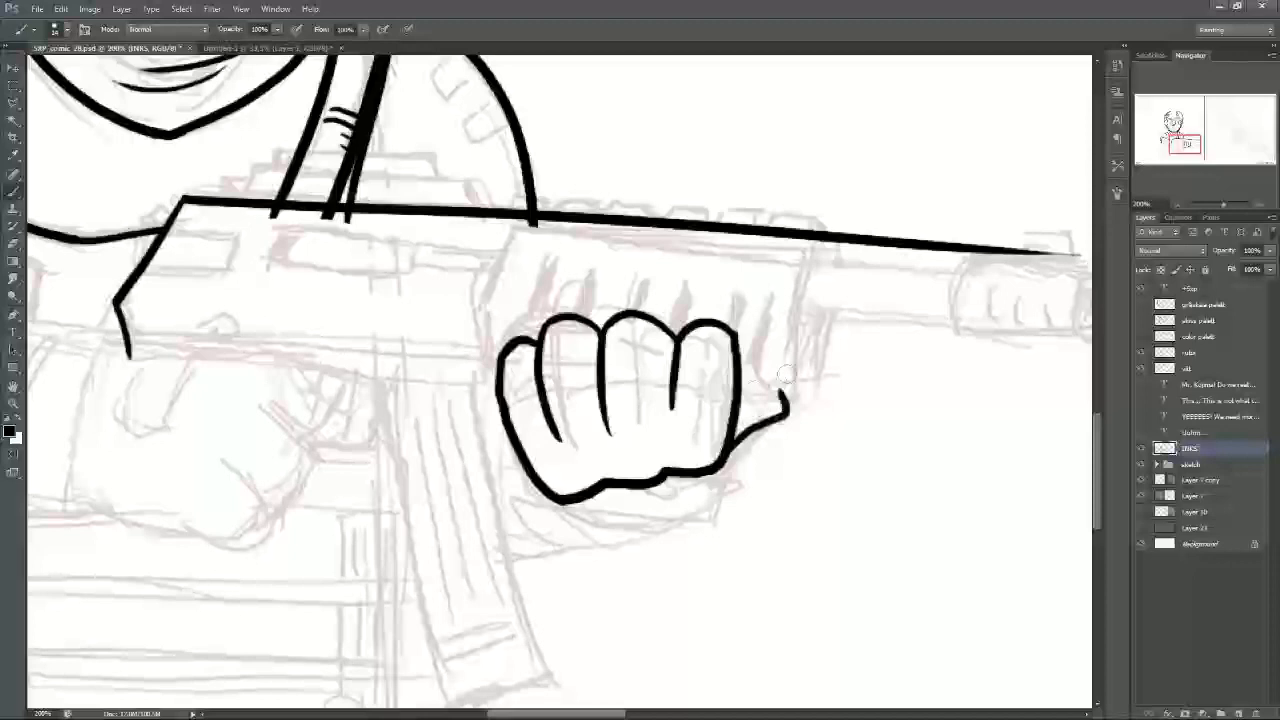
Step: Ink the top edge of the trigger hand below the rifle's rear end and continue it into the sloping index finger
drag(768, 394, 1160, 351)
mouse_move(560, 290)
mouse_down()
mouse_move(582, 356)
mouse_move(661, 351)
mouse_move(768, 427)
mouse_up()
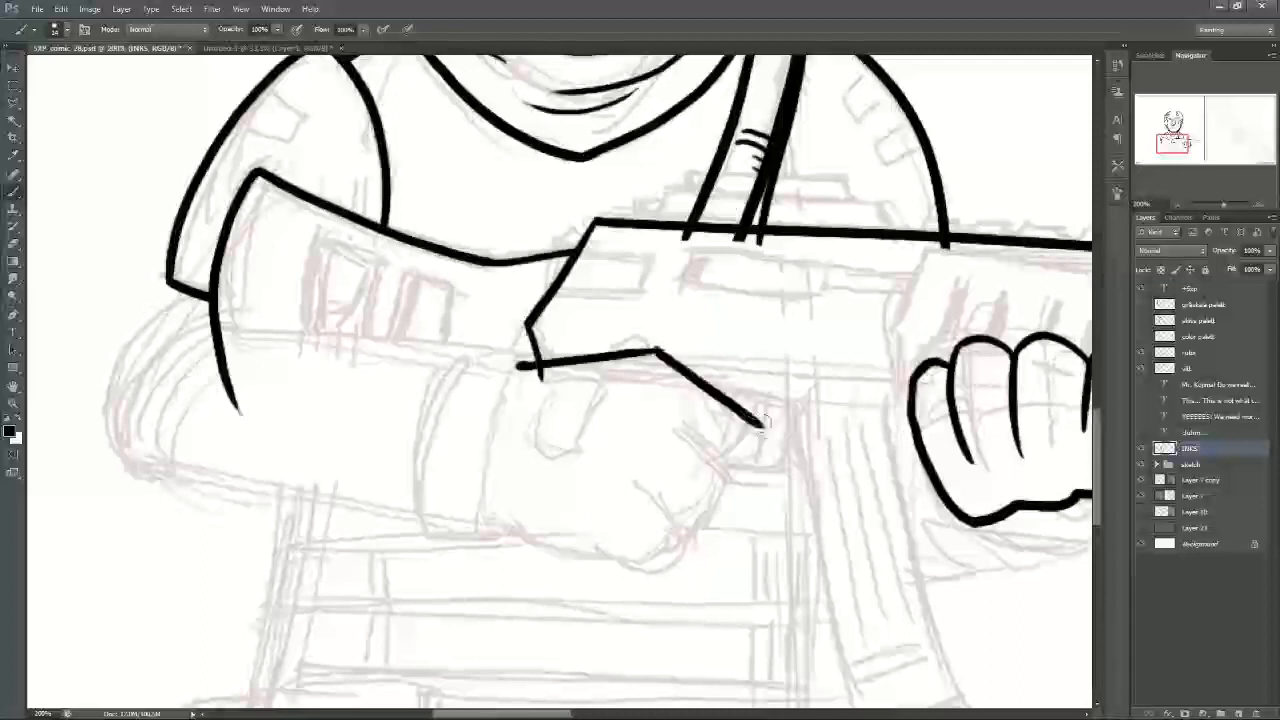
key(ctrl+alt+z)
key(ctrl+alt+z)
mouse_move(517, 366)
mouse_down()
mouse_move(656, 361)
mouse_move(768, 438)
mouse_up()
key(ctrl+alt+z)
mouse_move(520, 366)
mouse_down()
mouse_move(666, 357)
mouse_move(797, 436)
mouse_up()
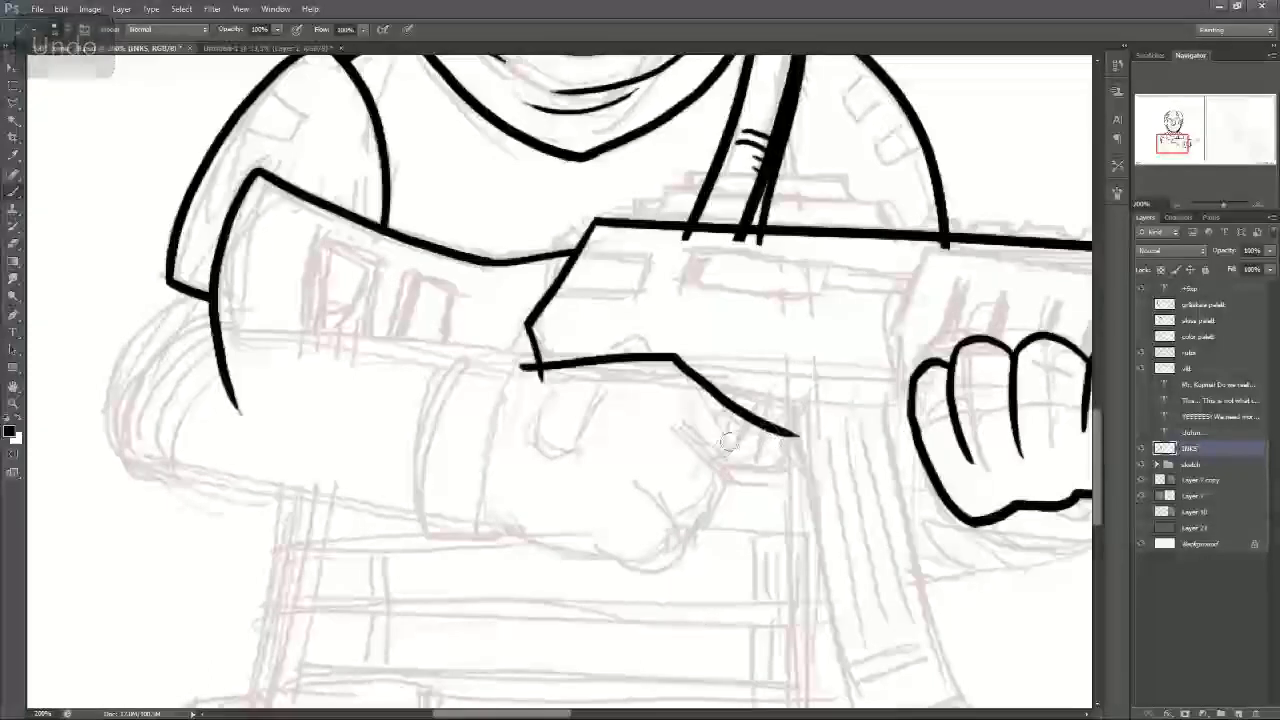
Step: Ink the three curled fingers of the trigger hand and the curved lower edge running back to the wrist
mouse_move(676, 423)
mouse_down()
mouse_move(728, 472)
mouse_move(660, 553)
mouse_up()
mouse_move(656, 462)
mouse_down()
mouse_move(696, 505)
mouse_move(608, 558)
mouse_move(574, 548)
mouse_up()
drag(483, 518, 614, 558)
key(ctrl+z)
drag(481, 517, 590, 546)
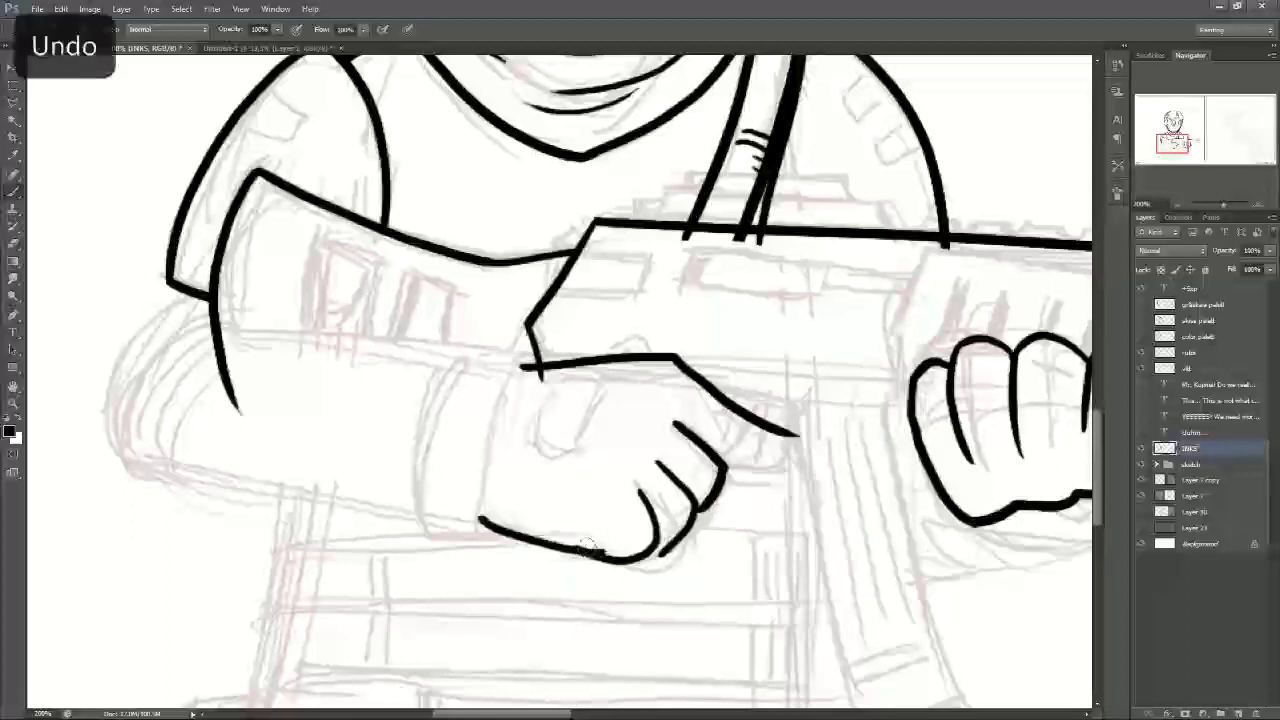
key(ctrl+z)
mouse_move(481, 520)
mouse_down()
mouse_move(561, 552)
mouse_move(642, 561)
mouse_up()
Step: Erase the overshoot below the trigger hand's lowest fingers and re-ink the outline where the two fingers meet
click(18, 264)
click(16, 244)
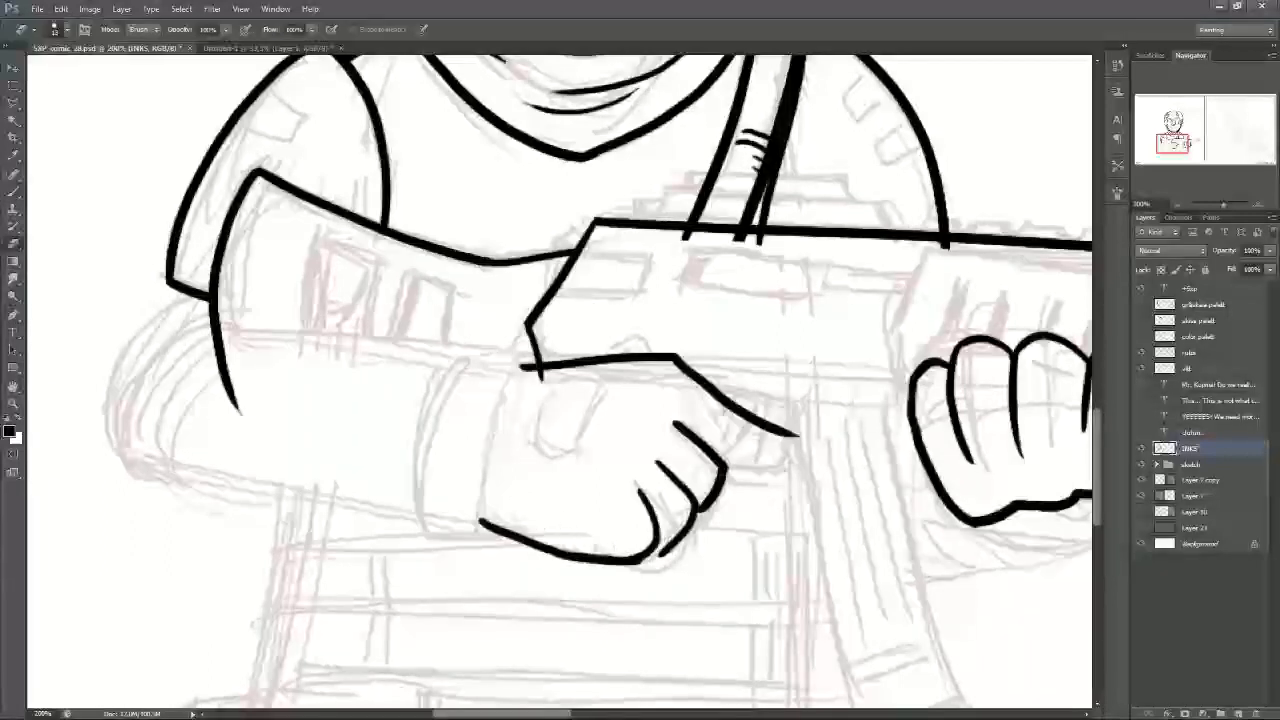
drag(690, 540, 652, 548)
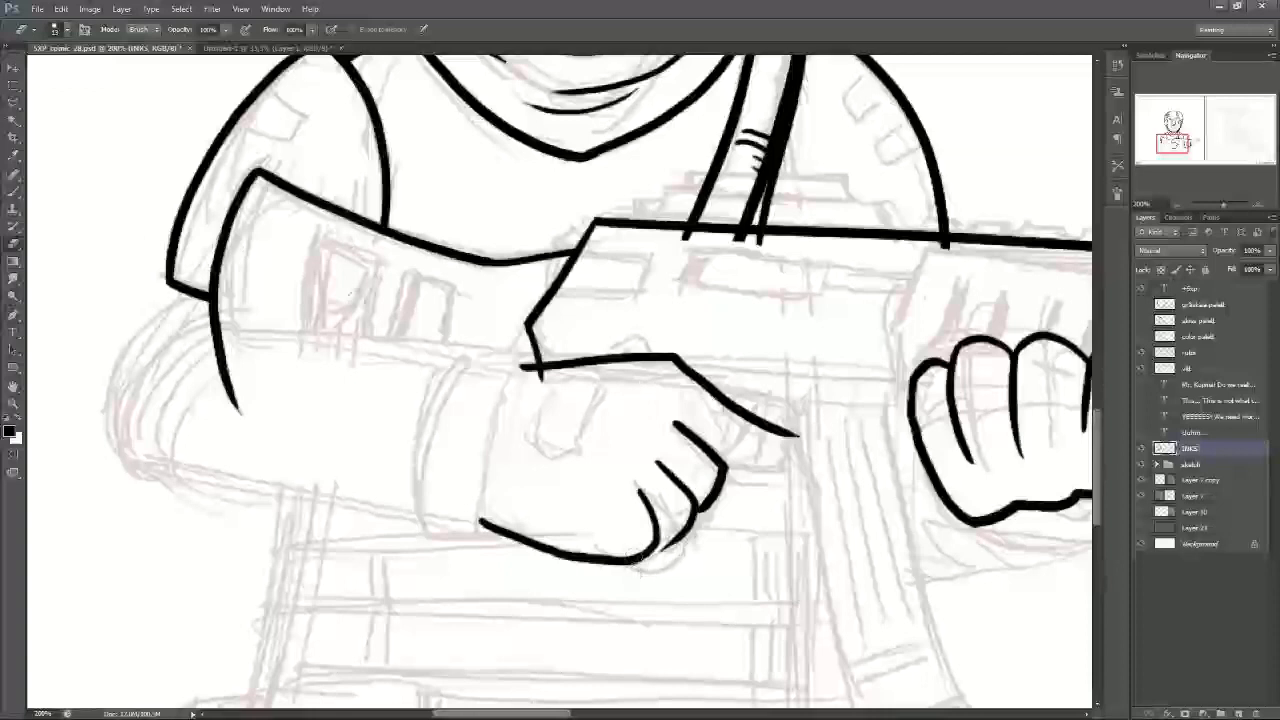
key(b)
drag(654, 552, 675, 536)
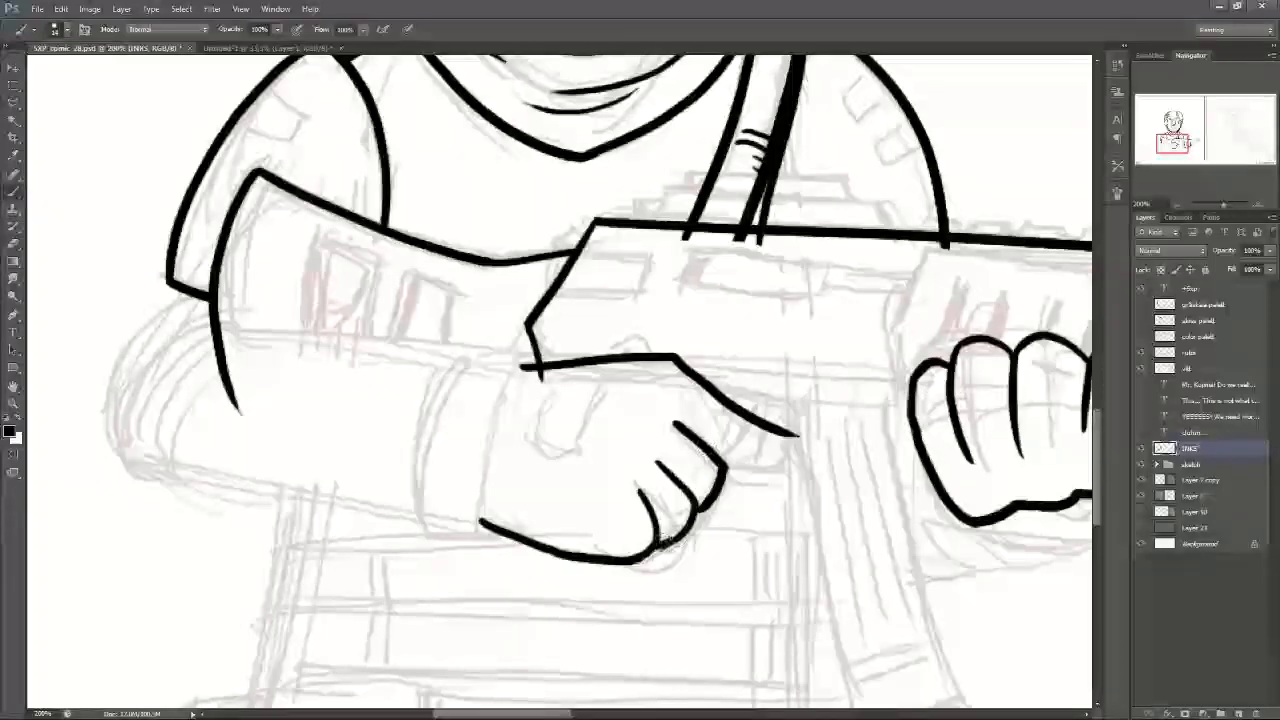
key(e)
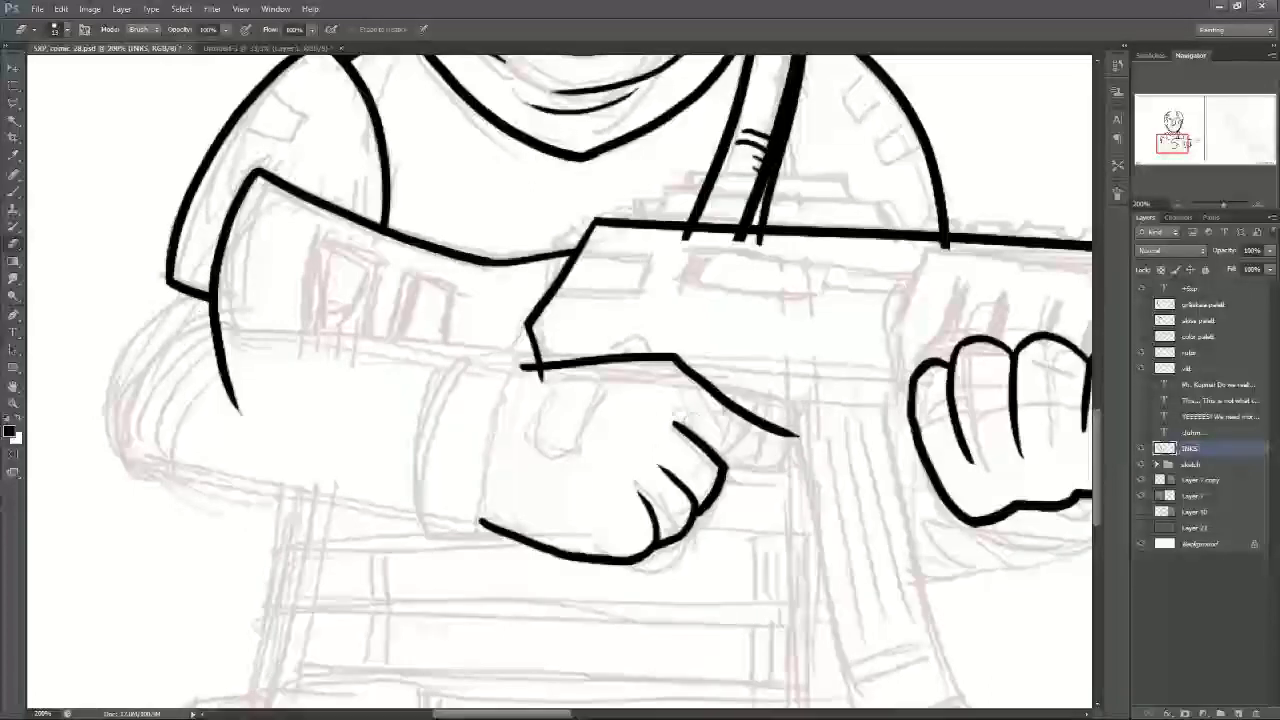
Step: Ink the curved wrist line of the trigger hand and the glove cuff behind it
click(14, 191)
drag(524, 368, 490, 528)
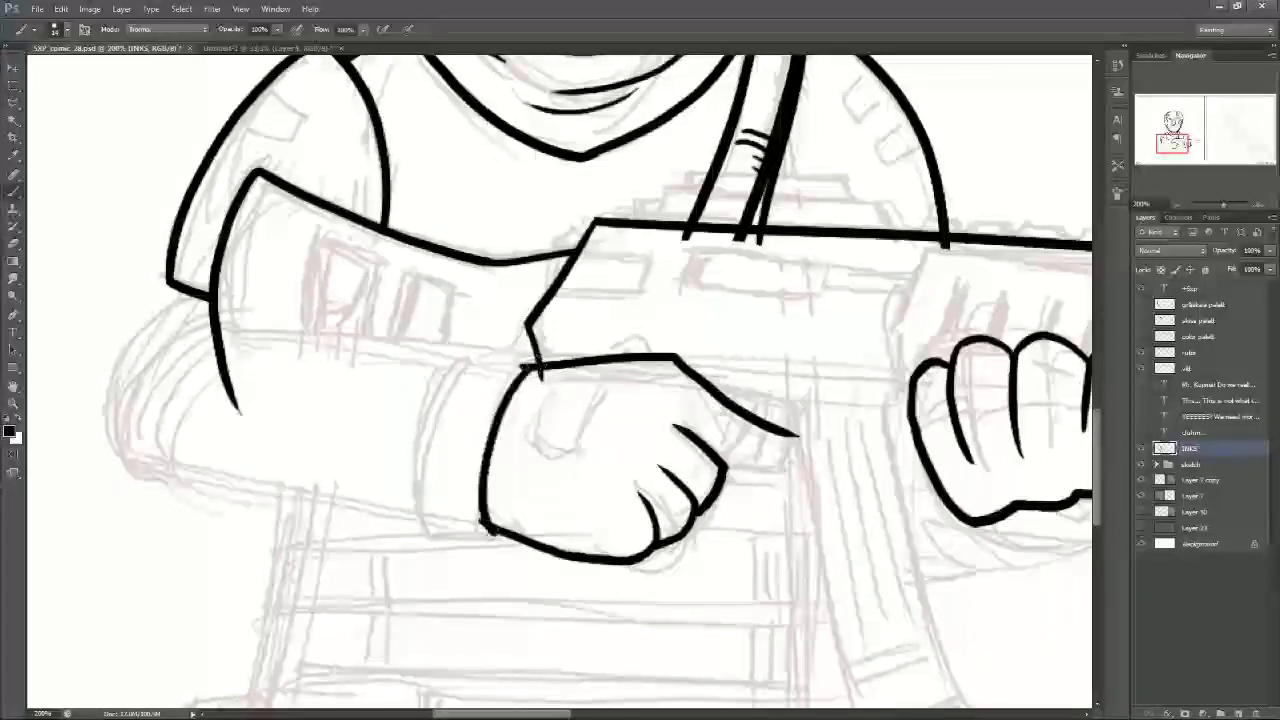
mouse_move(538, 361)
mouse_down()
mouse_move(456, 364)
mouse_move(429, 546)
mouse_move(487, 550)
mouse_up()
key(ctrl+z)
mouse_move(413, 518)
mouse_down()
mouse_move(500, 547)
mouse_move(383, 493)
mouse_move(439, 547)
mouse_move(460, 528)
mouse_move(494, 536)
mouse_up()
key(ctrl+z)
key(ctrl+z)
key(ctrl+z)
drag(411, 519, 496, 535)
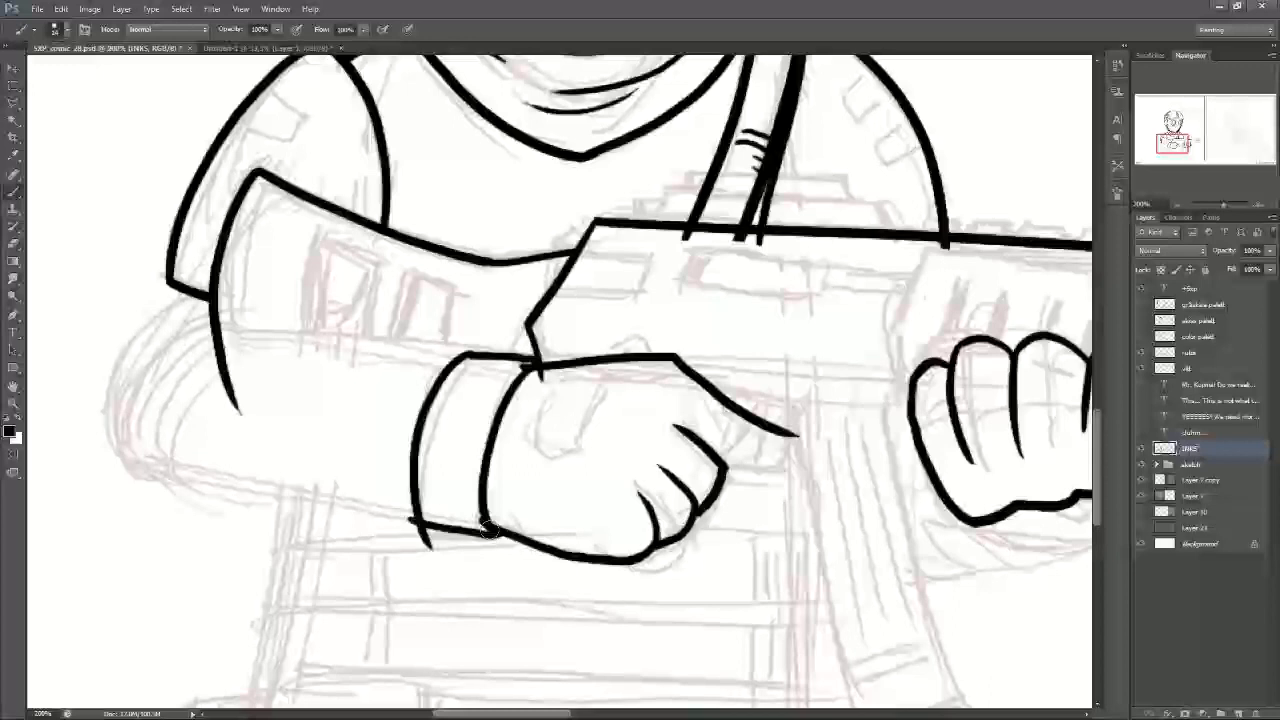
Step: Ink the forearm's upper edge in one curved stroke from the glove cuff back to the elbow
drag(1177, 138, 1173, 141)
mouse_move(635, 248)
mouse_down()
mouse_move(465, 228)
mouse_move(320, 280)
mouse_up()
key(ctrl+z)
drag(640, 248, 310, 320)
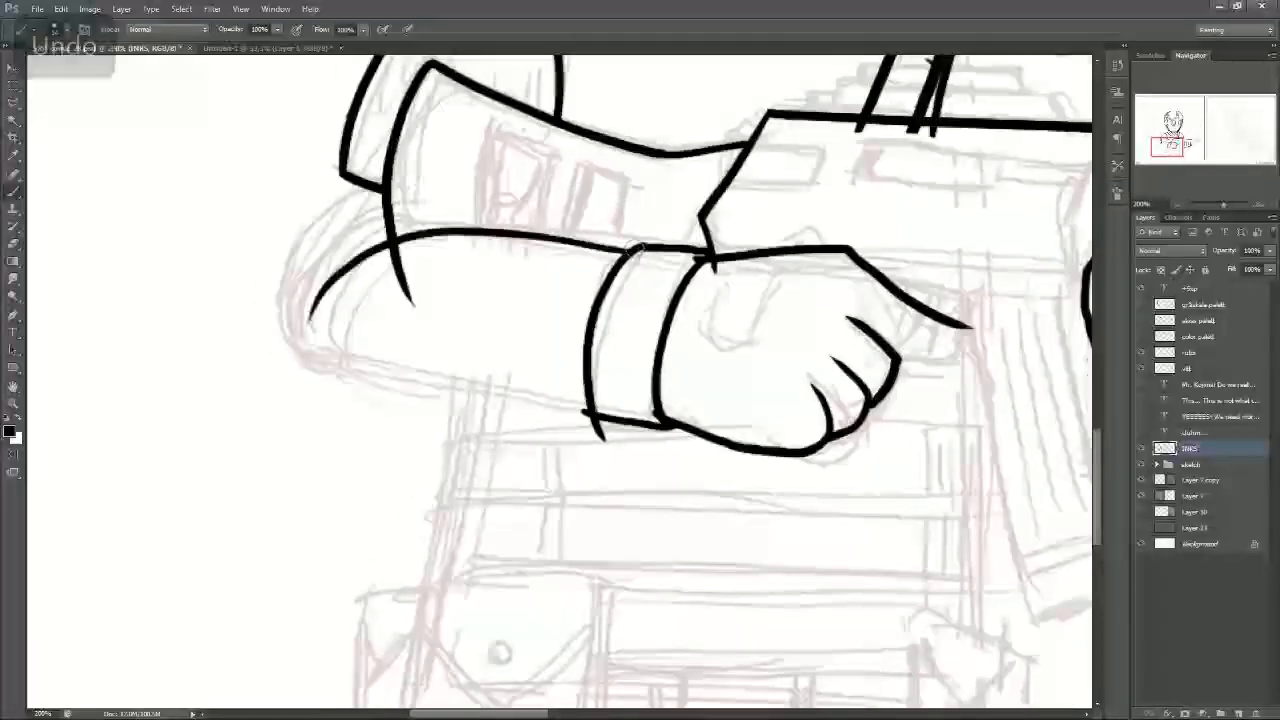
key(ctrl+z)
mouse_move(640, 248)
mouse_down()
mouse_move(520, 232)
mouse_move(325, 280)
mouse_up()
key(ctrl+z)
mouse_move(640, 248)
mouse_down()
mouse_move(545, 230)
mouse_move(320, 298)
mouse_up()
Step: Ink the forearm's lower edge from the cuff to the elbow and the outer elbow curve up to the short sleeve
mouse_move(592, 408)
mouse_down()
mouse_move(395, 384)
mouse_move(302, 340)
mouse_up()
key(ctrl+z)
mouse_move(590, 408)
mouse_down()
mouse_move(478, 380)
mouse_move(340, 256)
mouse_up()
key(ctrl+z)
mouse_move(590, 408)
mouse_down()
mouse_move(490, 394)
mouse_move(322, 318)
mouse_up()
mouse_move(355, 193)
mouse_down()
mouse_move(315, 222)
mouse_move(297, 280)
mouse_move(312, 366)
mouse_up()
key(ctrl+z)
mouse_move(354, 190)
mouse_down()
mouse_move(298, 258)
mouse_move(312, 350)
mouse_move(336, 362)
mouse_up()
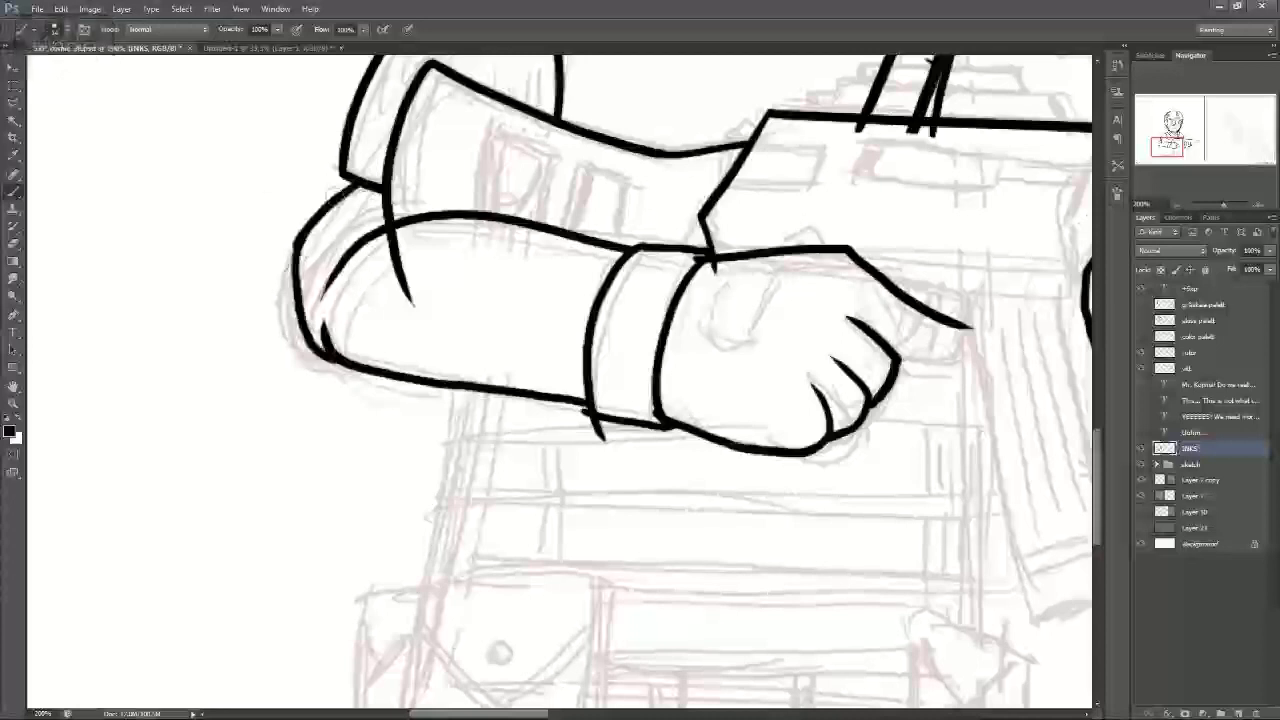
Step: Erase the line ends that overshoot inside the forearm, below the glove cuff and under the rifle's rear corner
key(e)
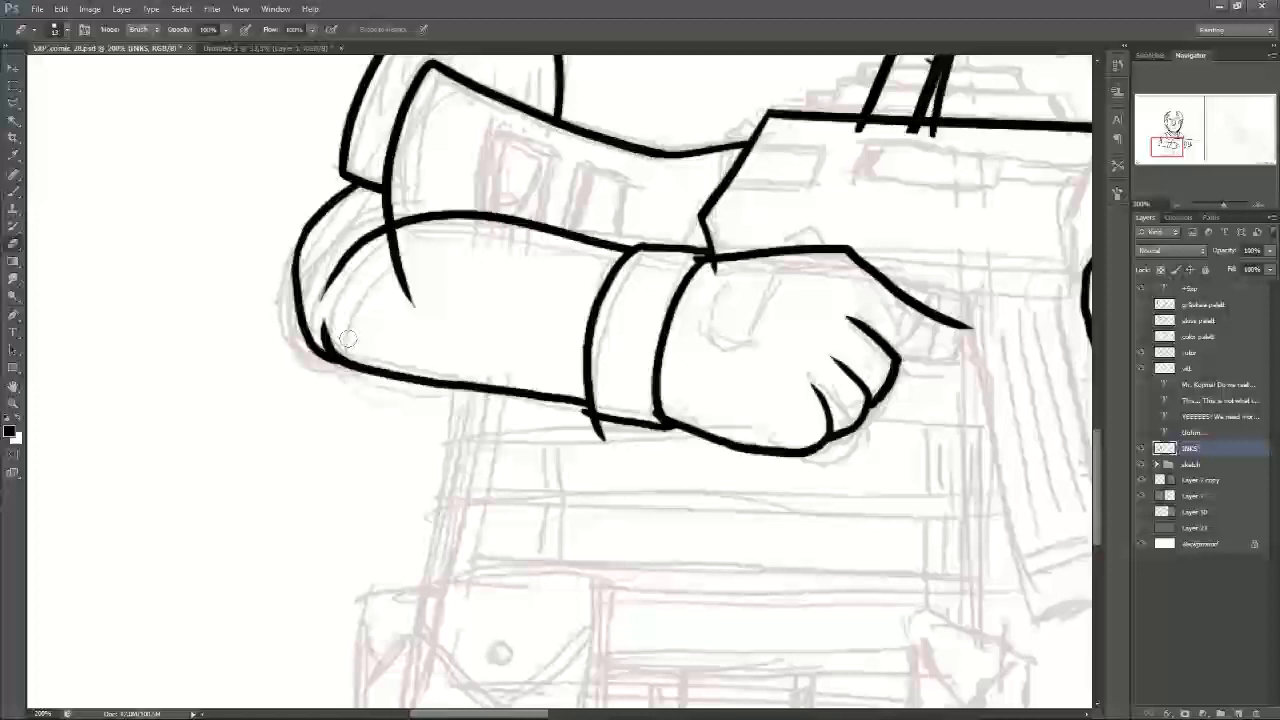
mouse_move(430, 306)
mouse_down()
mouse_move(402, 290)
mouse_move(396, 256)
mouse_move(394, 276)
mouse_move(422, 294)
mouse_up()
drag(602, 442, 600, 432)
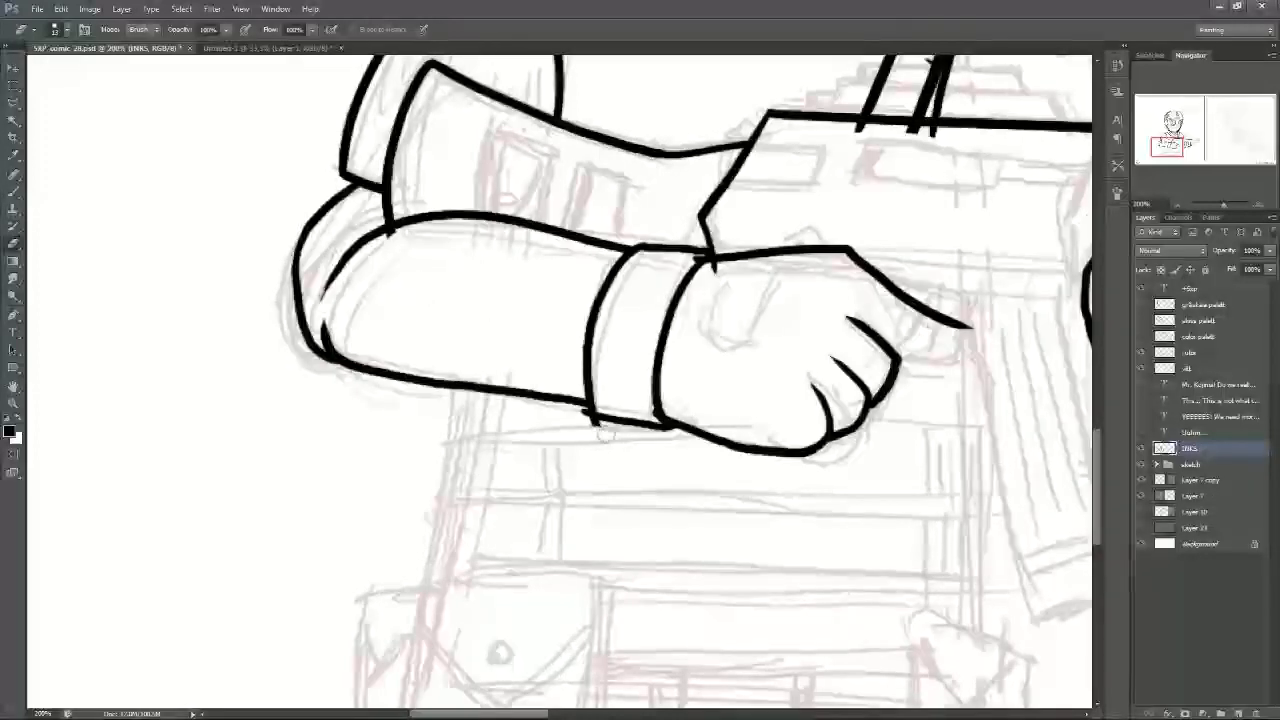
drag(718, 280, 722, 264)
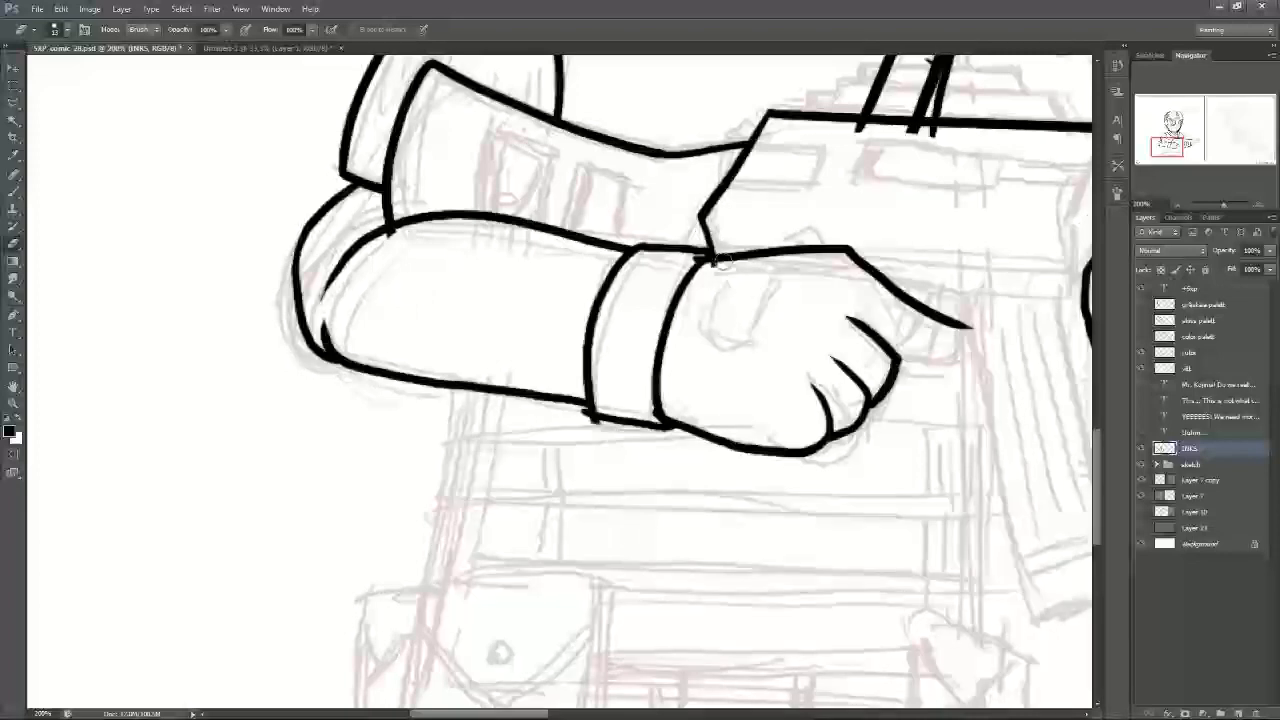
Step: Ink the inner elbow curve to join the forearm's upper and lower edges, and tidy the junction with the upper arm line
key(b)
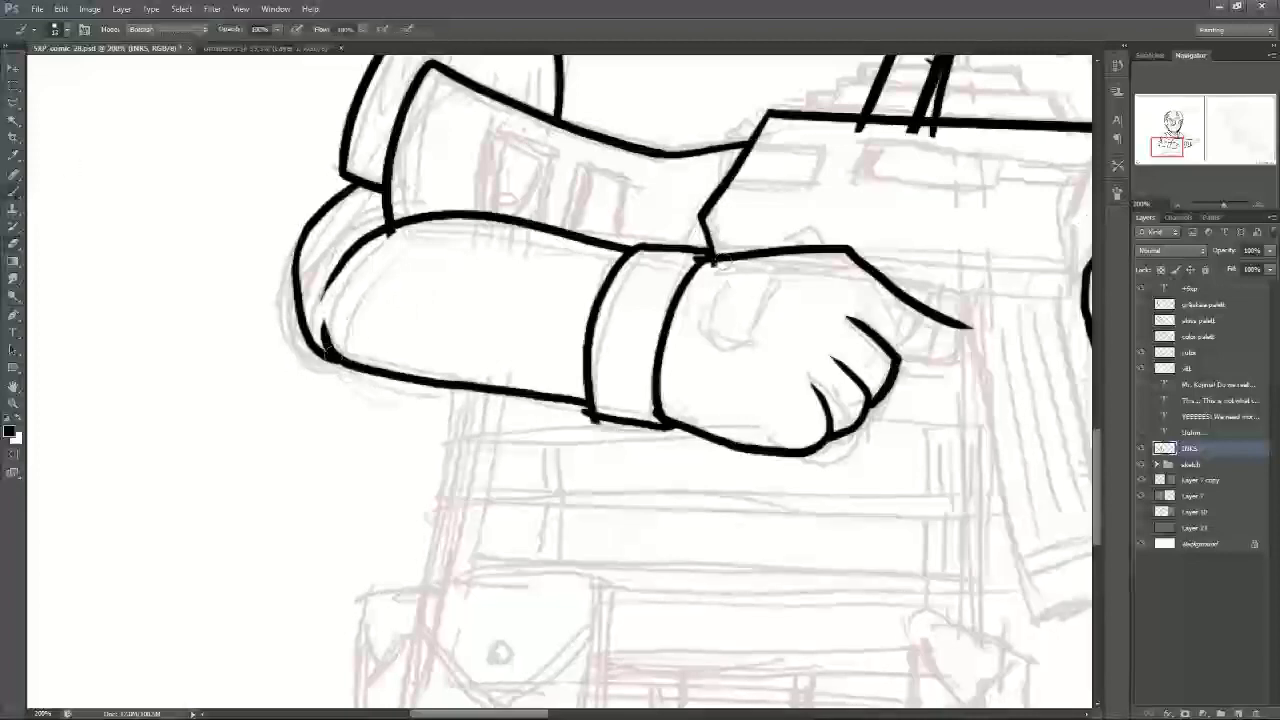
drag(350, 244, 316, 350)
mouse_move(388, 228)
mouse_down()
mouse_move(325, 305)
mouse_move(345, 355)
mouse_move(330, 305)
mouse_move(393, 232)
mouse_up()
key(e)
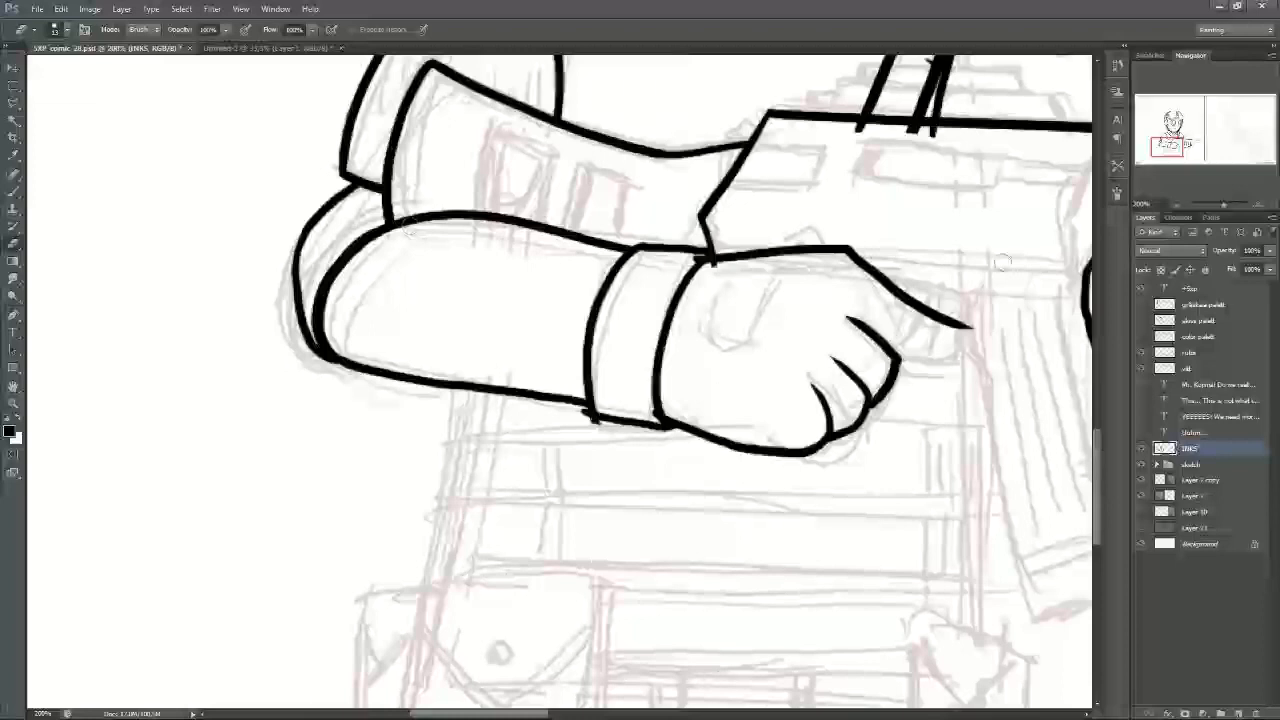
Step: Ink the receiver's straight lower edge from the trigger finger to the handguard
drag(1173, 144, 1176, 139)
key(b)
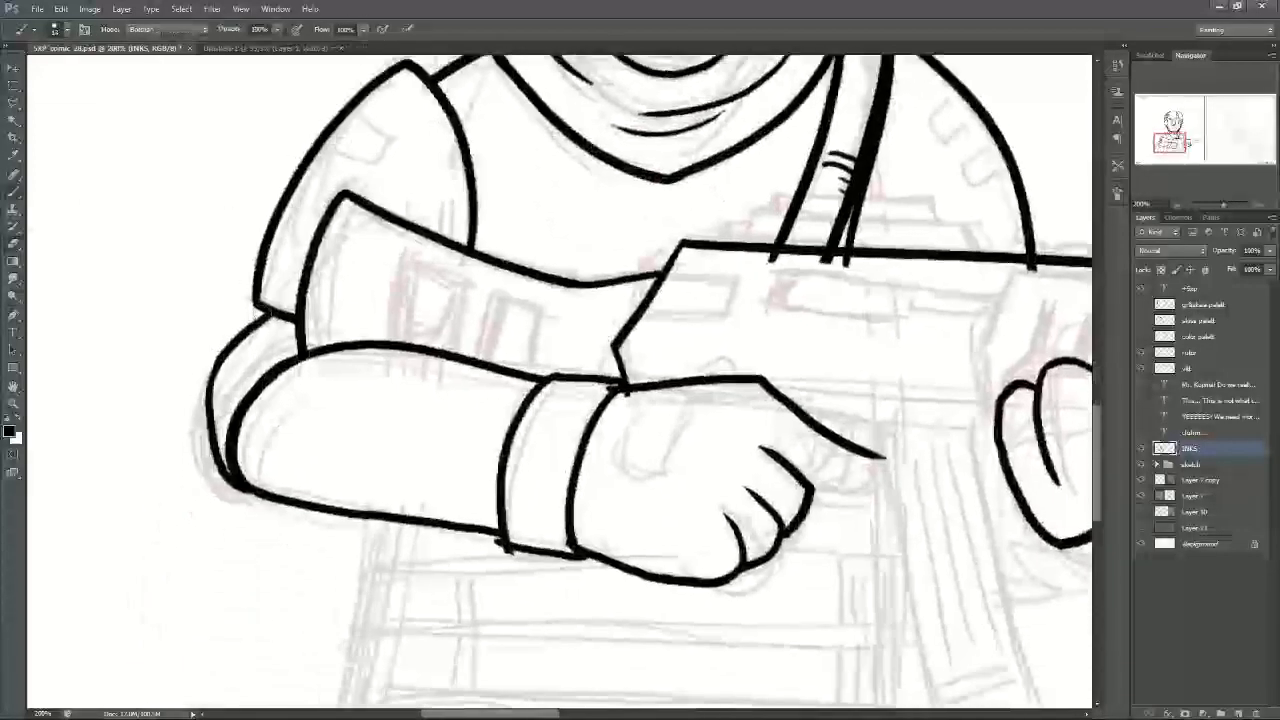
drag(1169, 142, 1174, 145)
click(505, 332)
shift+click(707, 344)
key(ctrl+z)
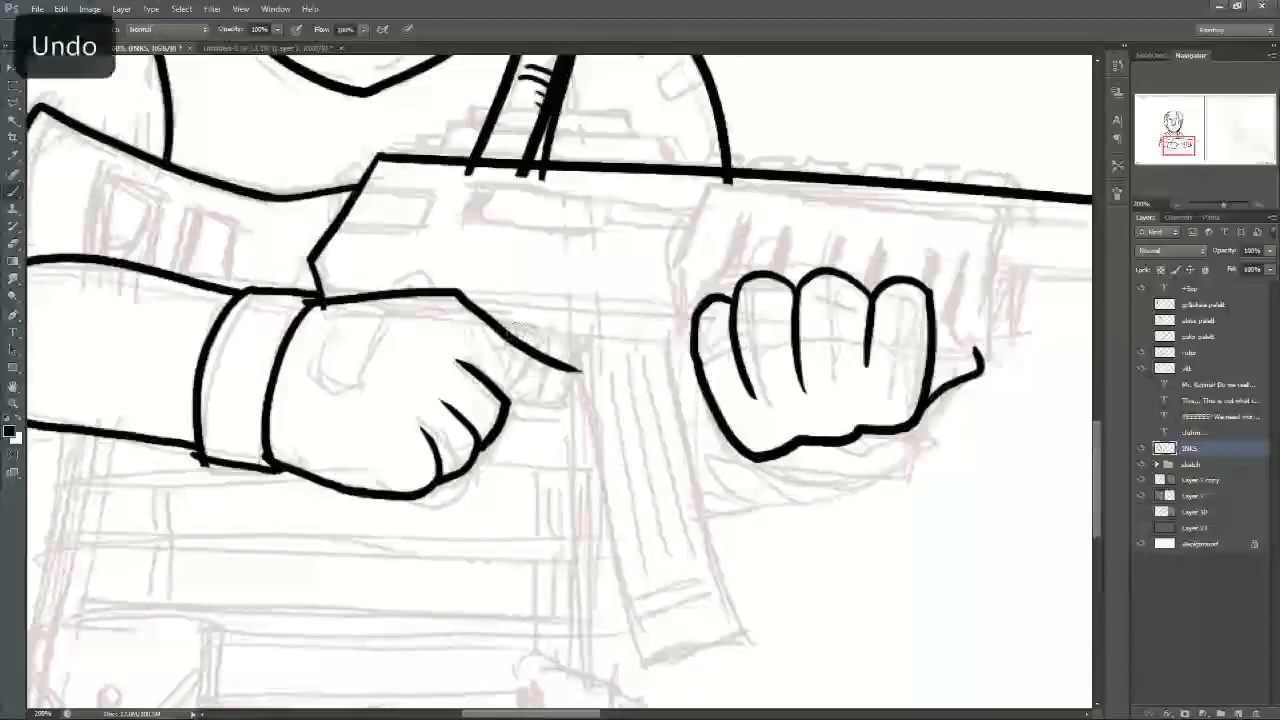
drag(505, 332, 685, 340)
Step: Ink the handguard's angled rear and front edges and the short bottom edge beyond the gripping hand
shift+click(667, 282)
key(ctrl+z)
mouse_move(706, 187)
mouse_down()
mouse_move(665, 279)
mouse_move(680, 350)
mouse_up()
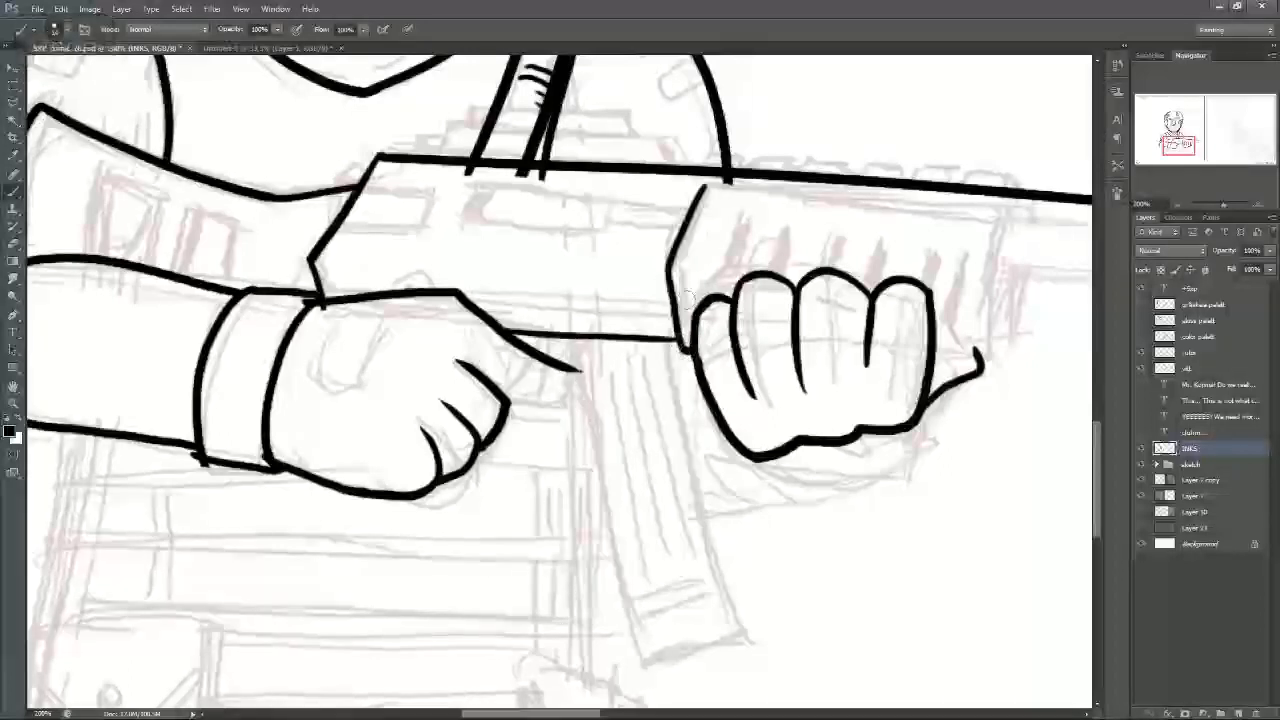
drag(940, 358, 1000, 357)
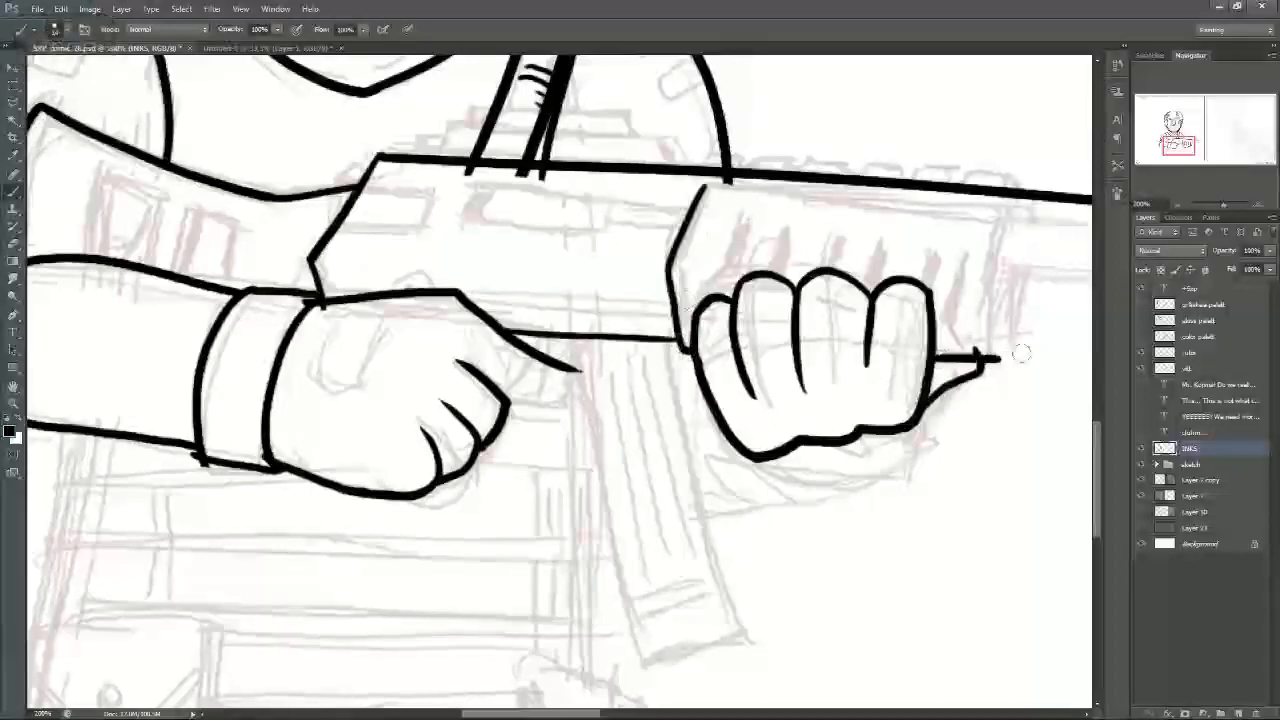
mouse_move(996, 213)
mouse_down()
mouse_move(979, 290)
mouse_move(995, 357)
mouse_up()
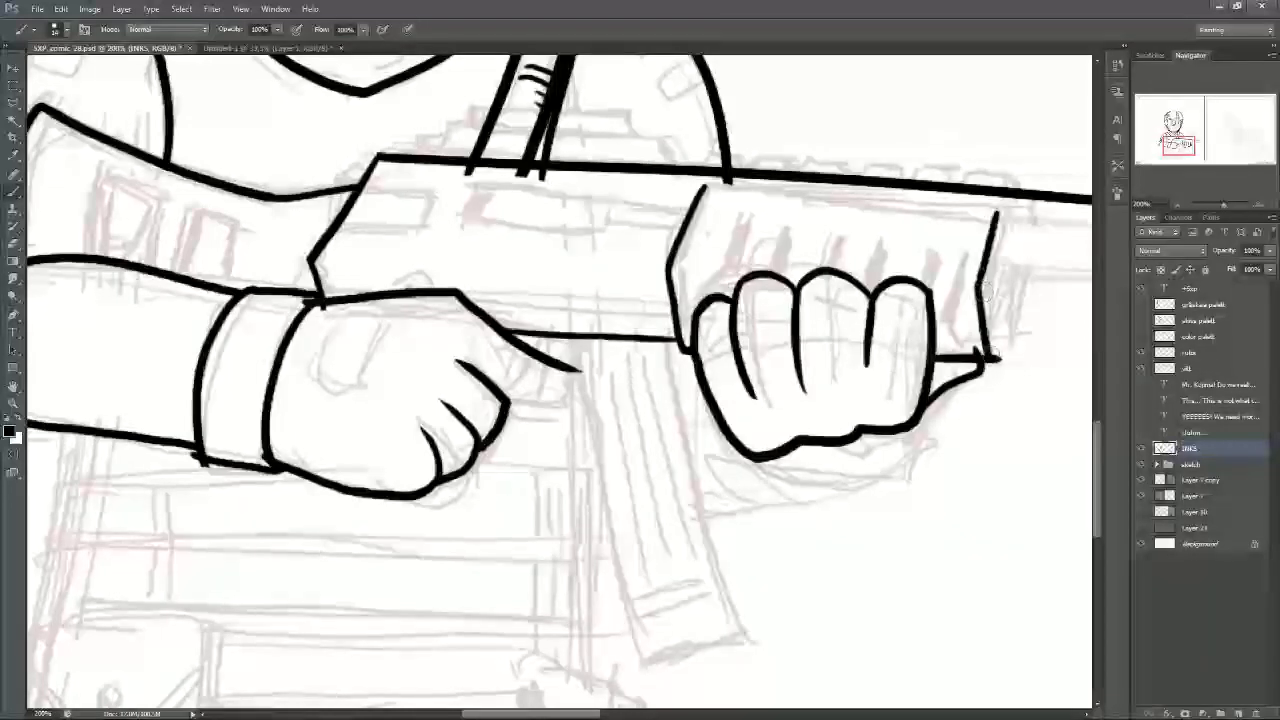
Step: Ink the slanted outer edge of the handguard's front face down to its bottom corner
drag(1026, 268, 1018, 326)
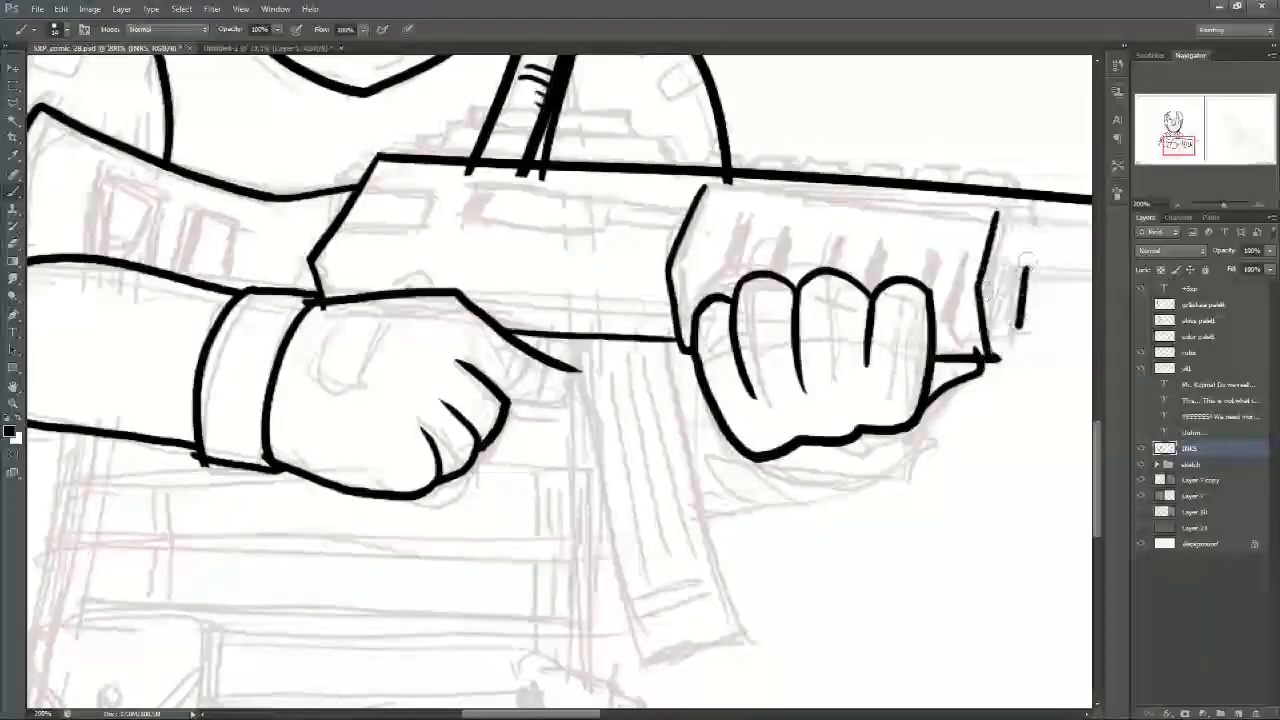
key(ctrl+z)
drag(1033, 240, 1004, 358)
key(ctrl+z)
drag(1032, 280, 998, 362)
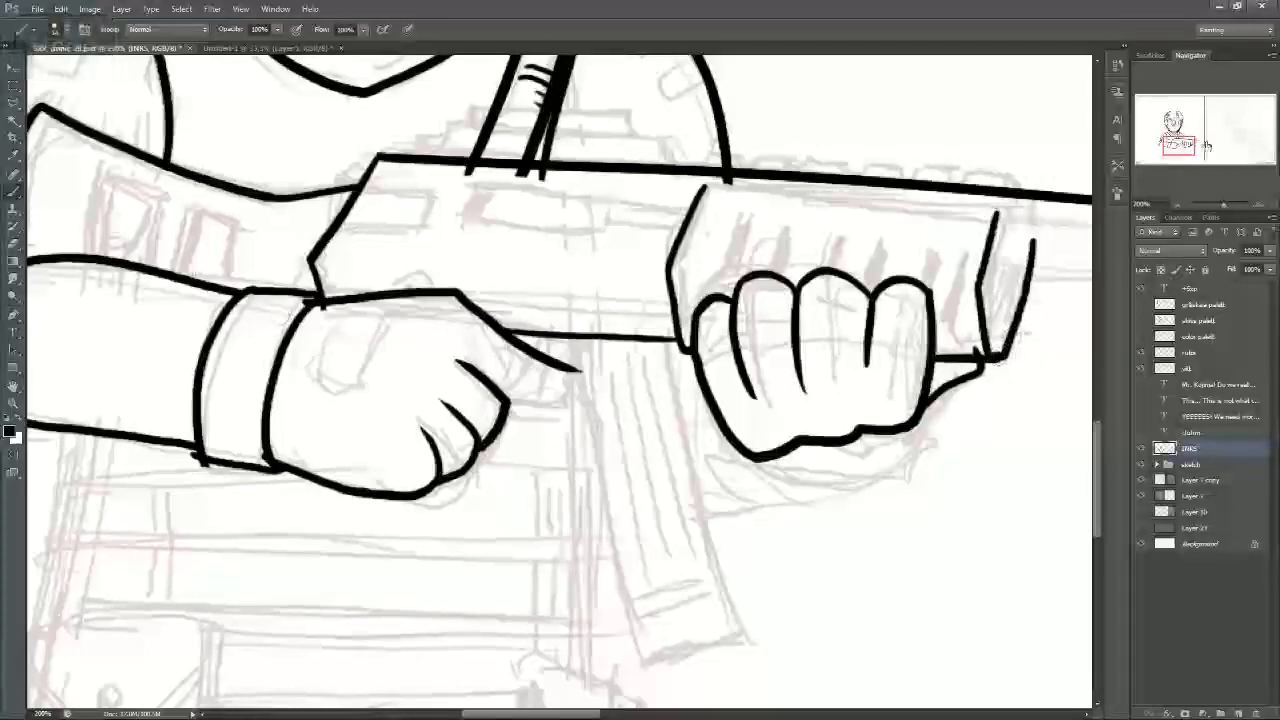
Step: Ink the handguard's long top edge parallel to the rifle's top line, and erase the overshoot past its front edge
drag(995, 358, 973, 379)
drag(668, 214, 1006, 230)
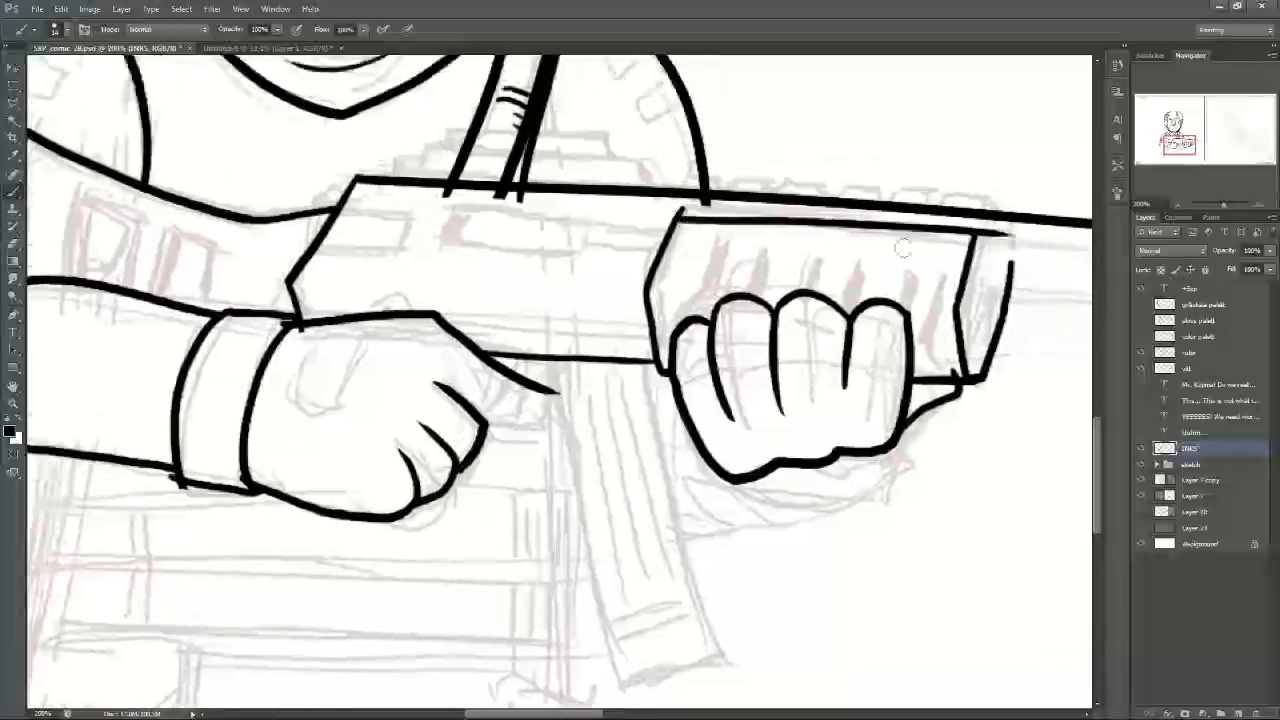
key(ctrl+z)
drag(670, 213, 1034, 236)
key(ctrl+z)
drag(668, 212, 1034, 236)
key(e)
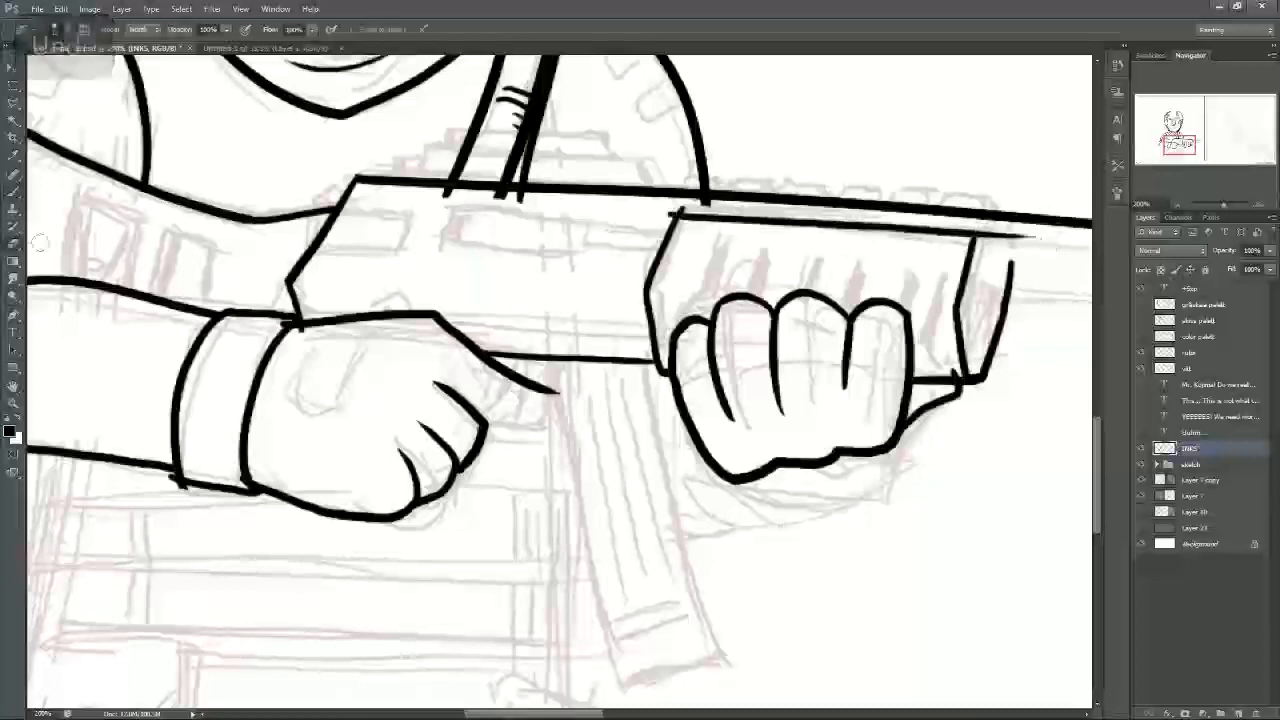
drag(985, 237, 1045, 238)
Step: Ink the small curved line at the barrel's base on the handguard's front face
drag(1183, 146, 1176, 142)
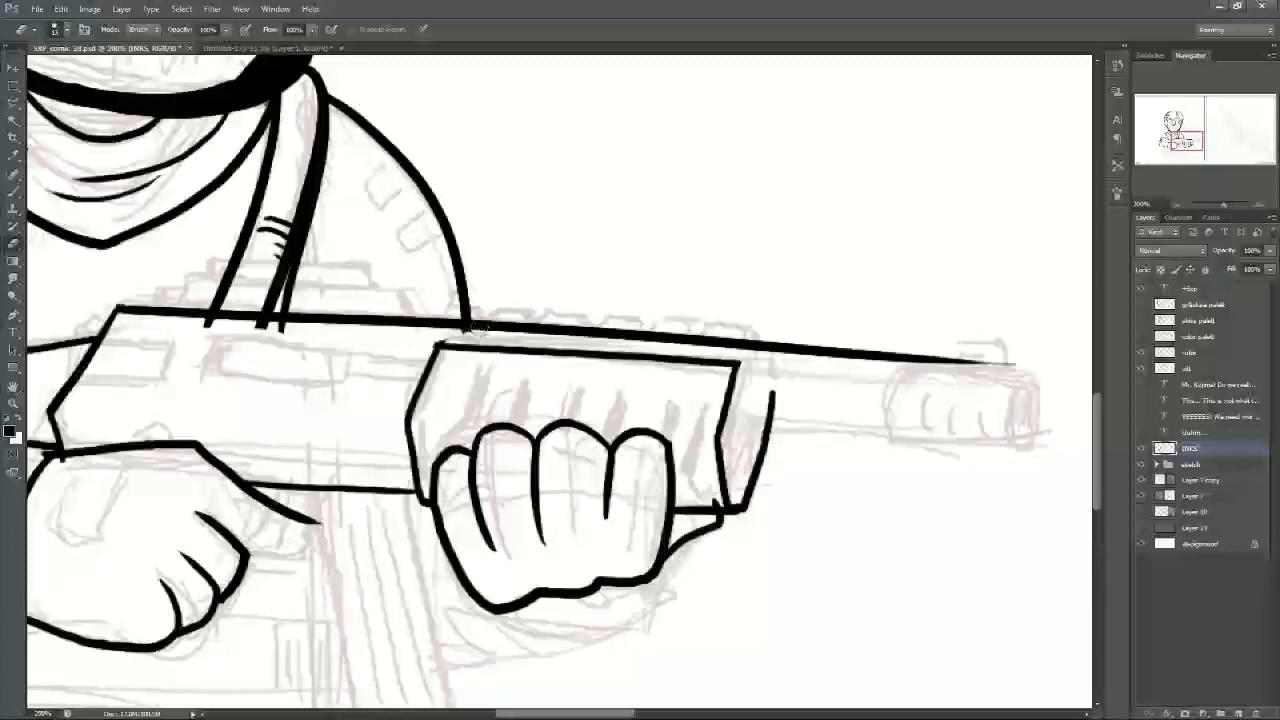
drag(1183, 140, 1184, 137)
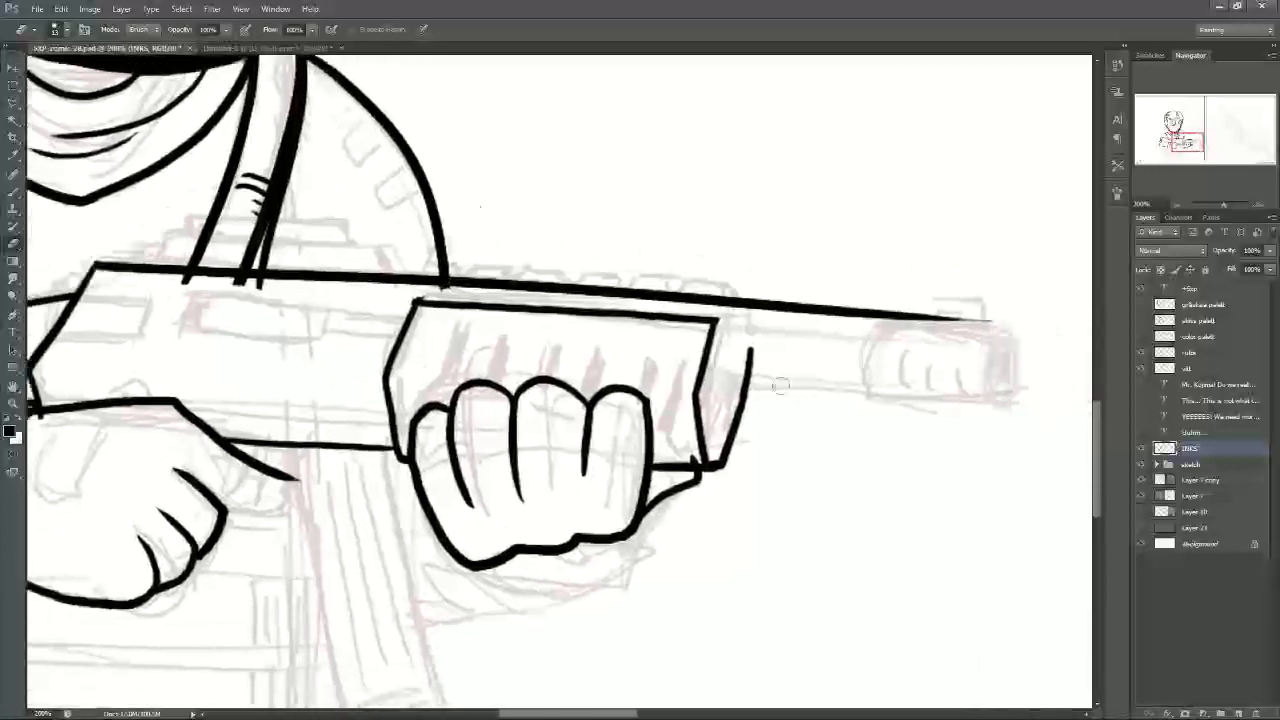
click(13, 192)
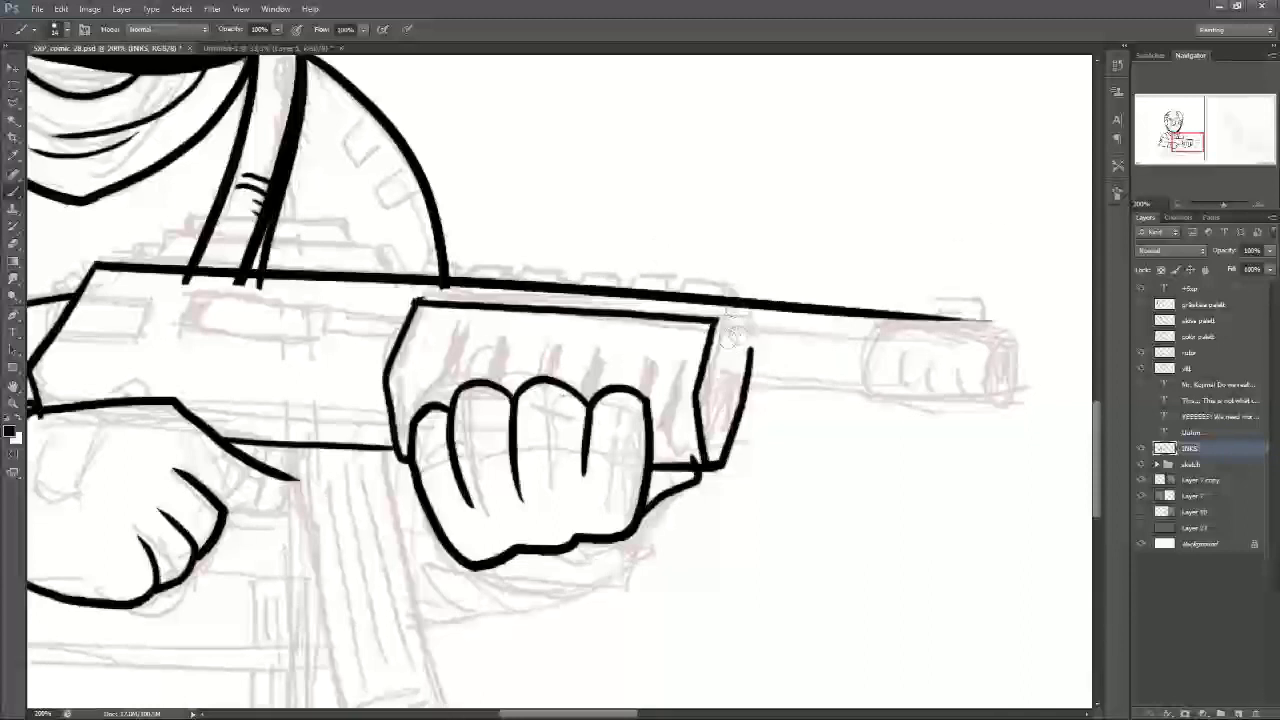
drag(728, 325, 722, 386)
Step: Ink the row of rail teeth on the rifle's top edge above the handguard, and erase the shoulder line crossing the rearmost tooth
click(727, 291)
mouse_move(420, 272)
mouse_down()
mouse_move(557, 271)
mouse_move(570, 284)
mouse_move(614, 272)
mouse_move(735, 293)
mouse_up()
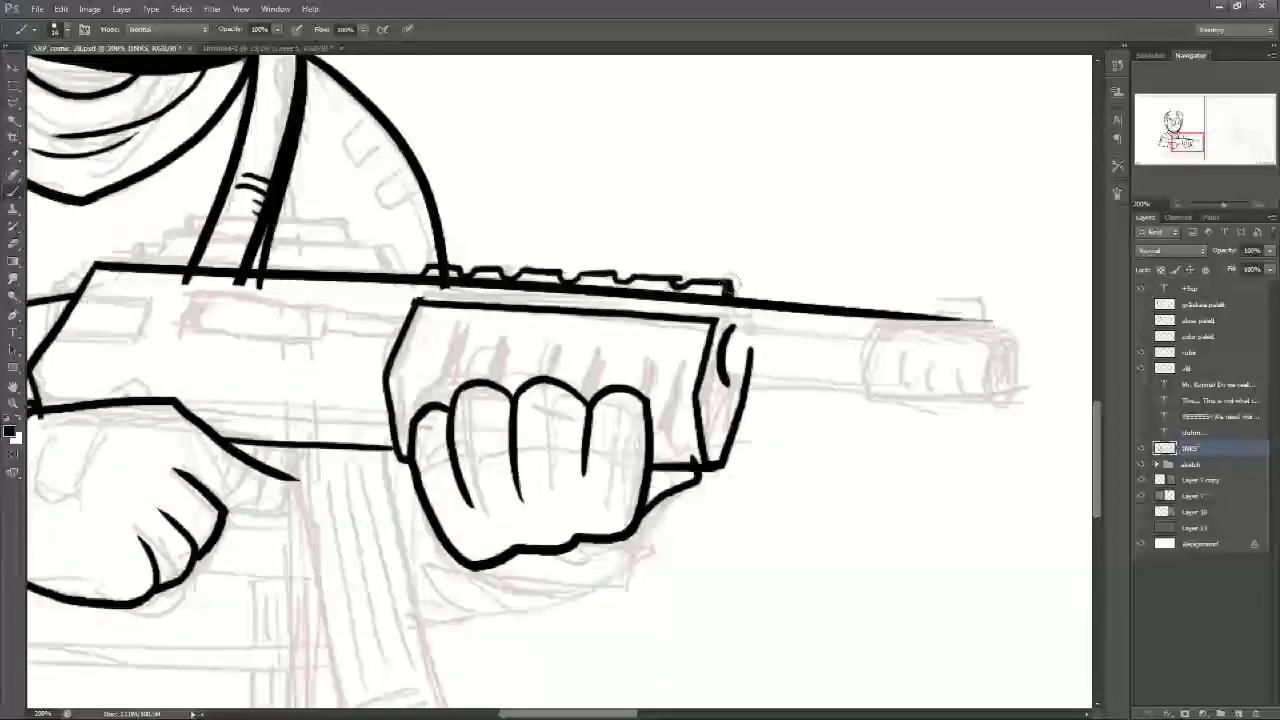
key(ctrl+z)
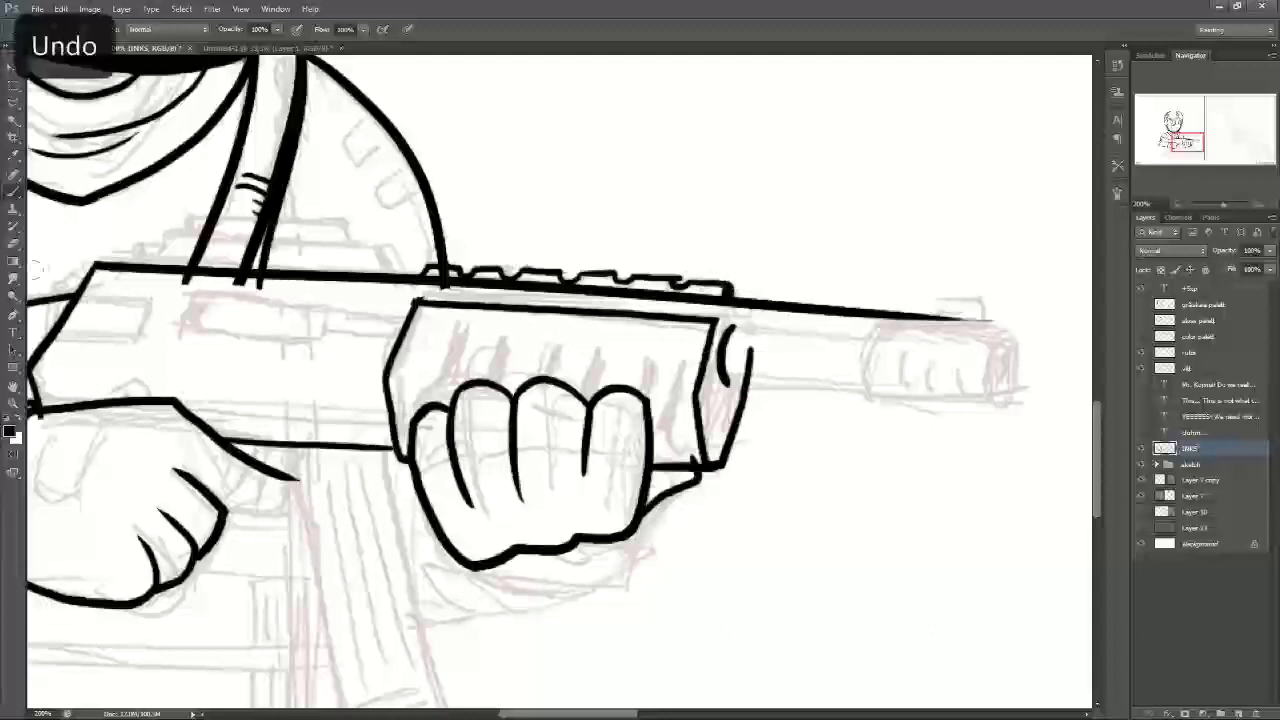
key(e)
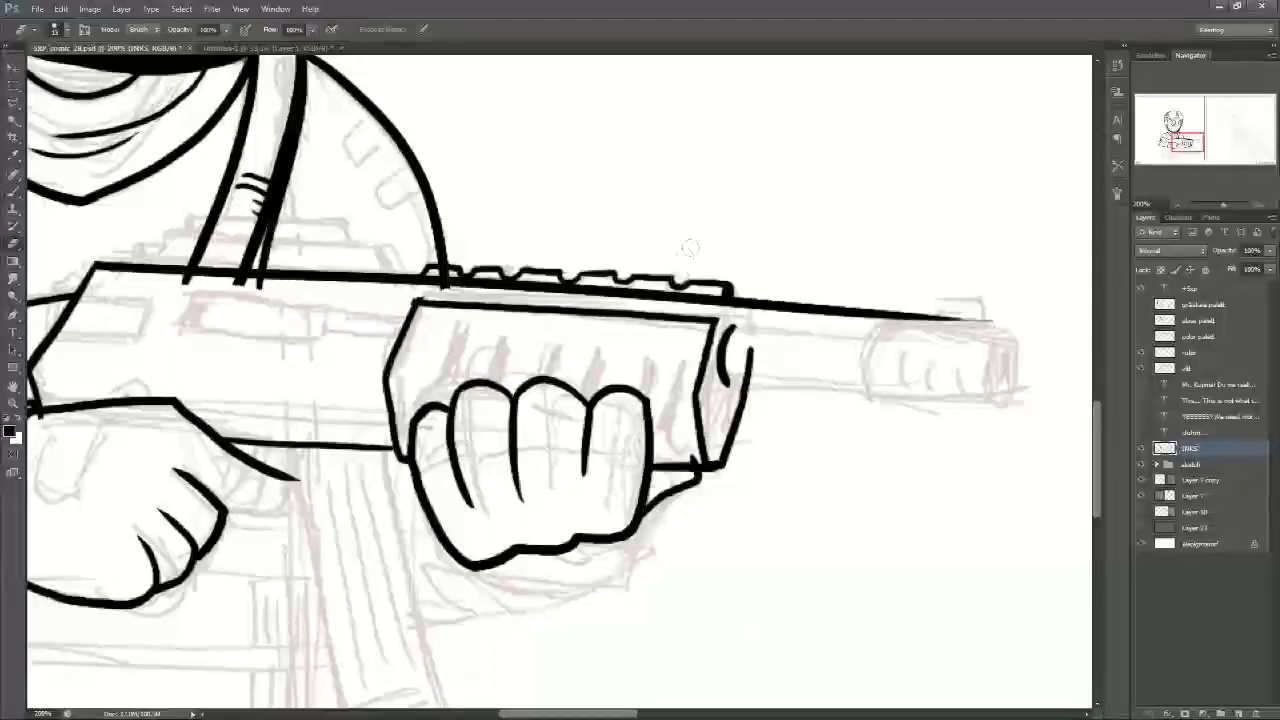
drag(440, 272, 444, 279)
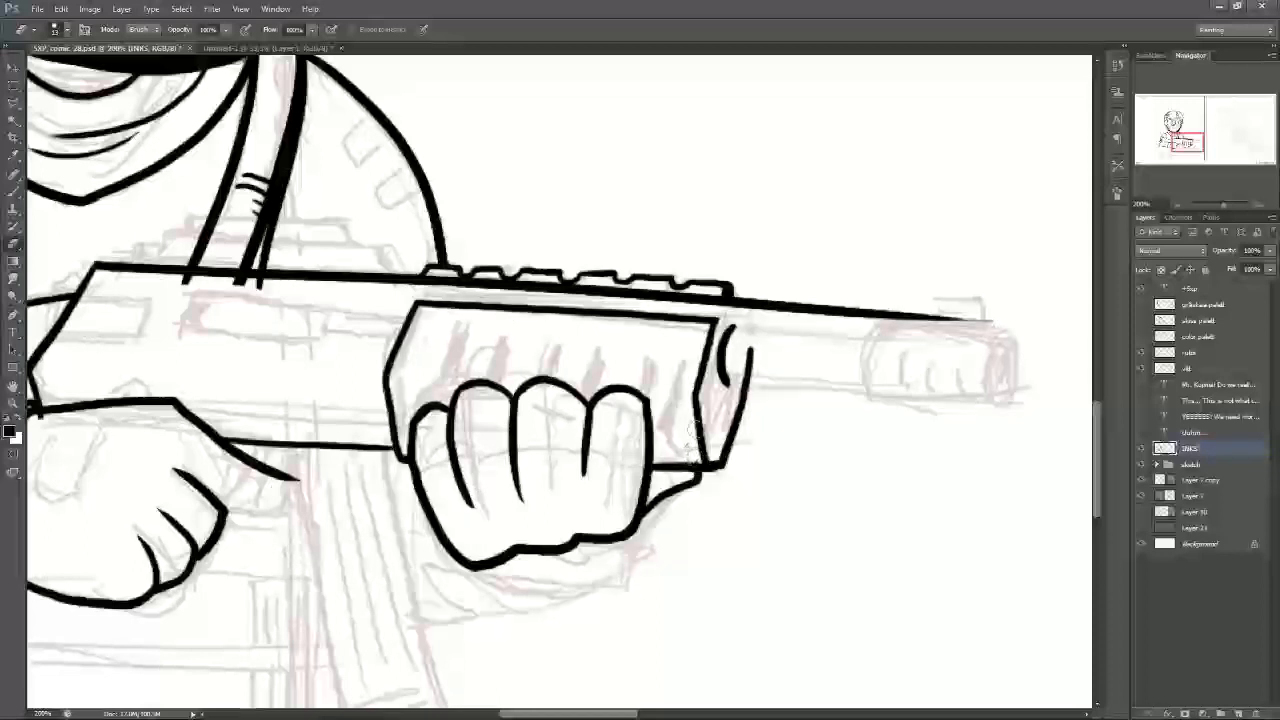
Step: Ink five thick slanted vent slots on the handguard above the gripping fingers, bending the frontmost slot down along the hand
click(16, 193)
drag(459, 324, 438, 388)
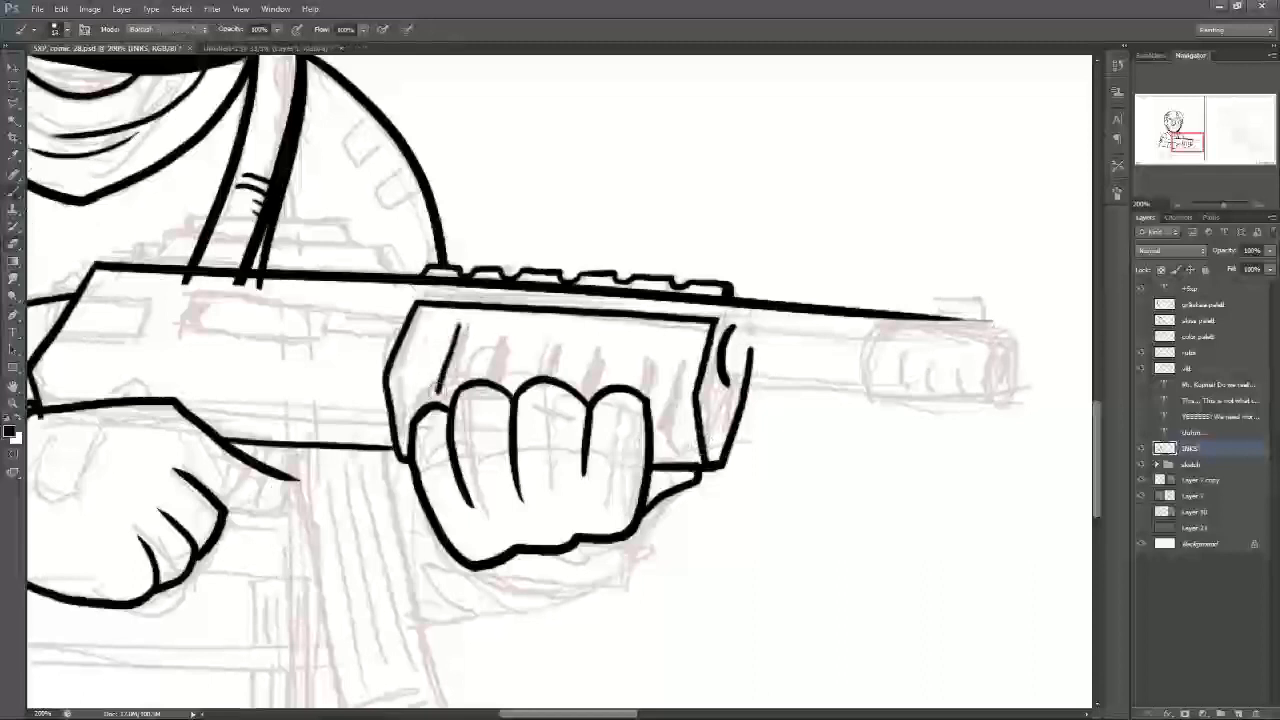
key(ctrl+z)
drag(460, 328, 446, 400)
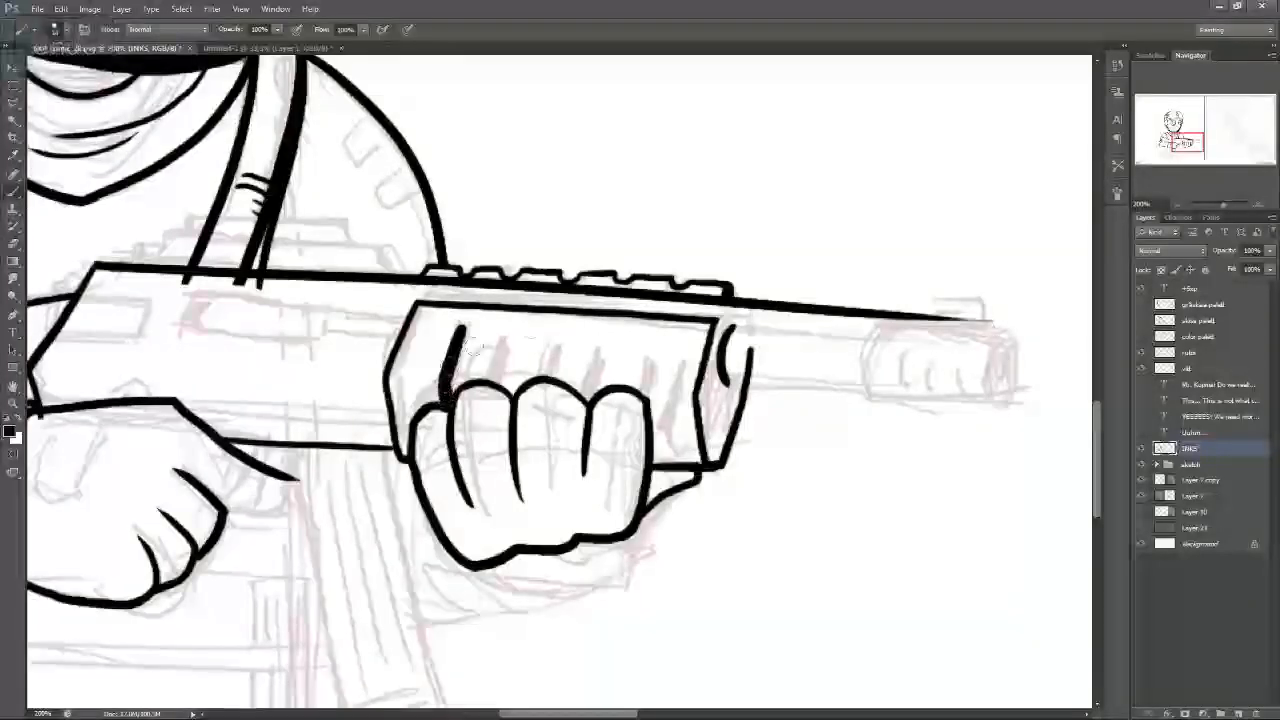
mouse_move(508, 334)
mouse_down()
mouse_move(490, 382)
mouse_move(504, 348)
mouse_move(503, 392)
mouse_up()
mouse_move(562, 334)
mouse_down()
mouse_move(546, 382)
mouse_move(548, 370)
mouse_up()
drag(460, 350, 448, 384)
drag(465, 326, 450, 386)
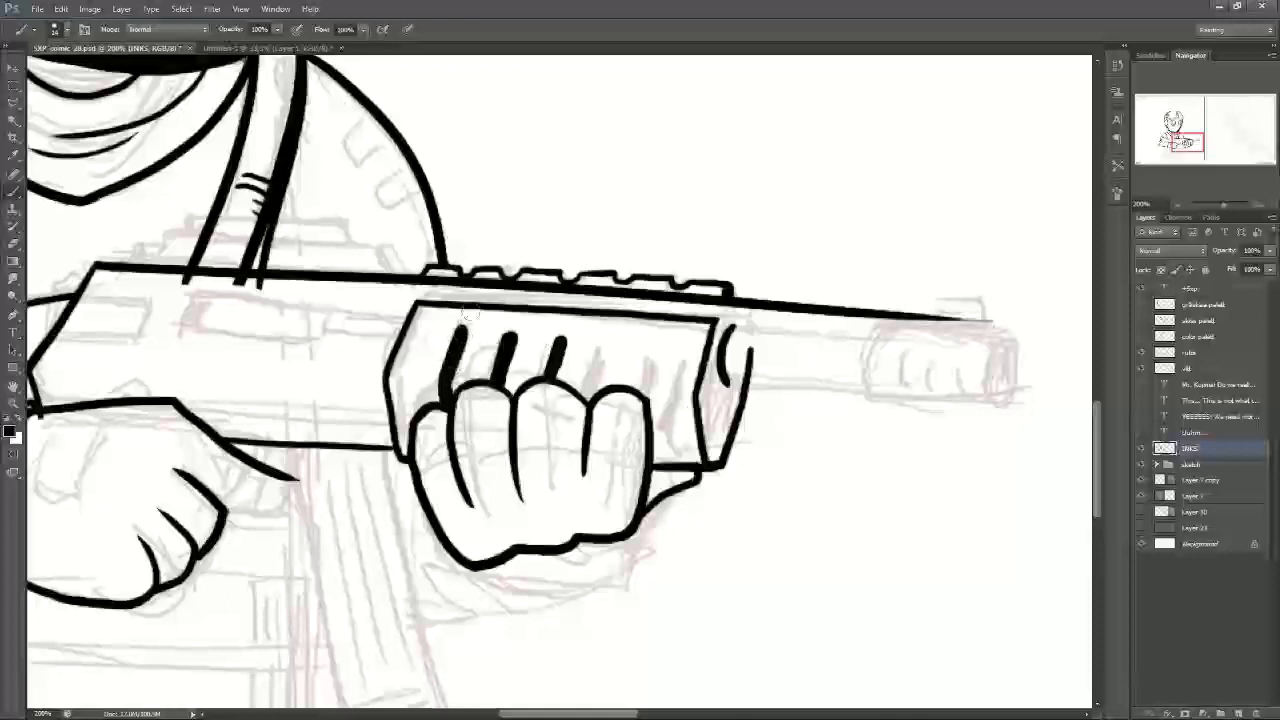
drag(622, 342, 612, 392)
mouse_move(680, 340)
mouse_down()
mouse_move(652, 402)
mouse_move(672, 462)
mouse_up()
drag(662, 396, 678, 464)
Step: Erase the upper tips of the five vent slots to give them an even, straight-cut top along the handguard
click(14, 243)
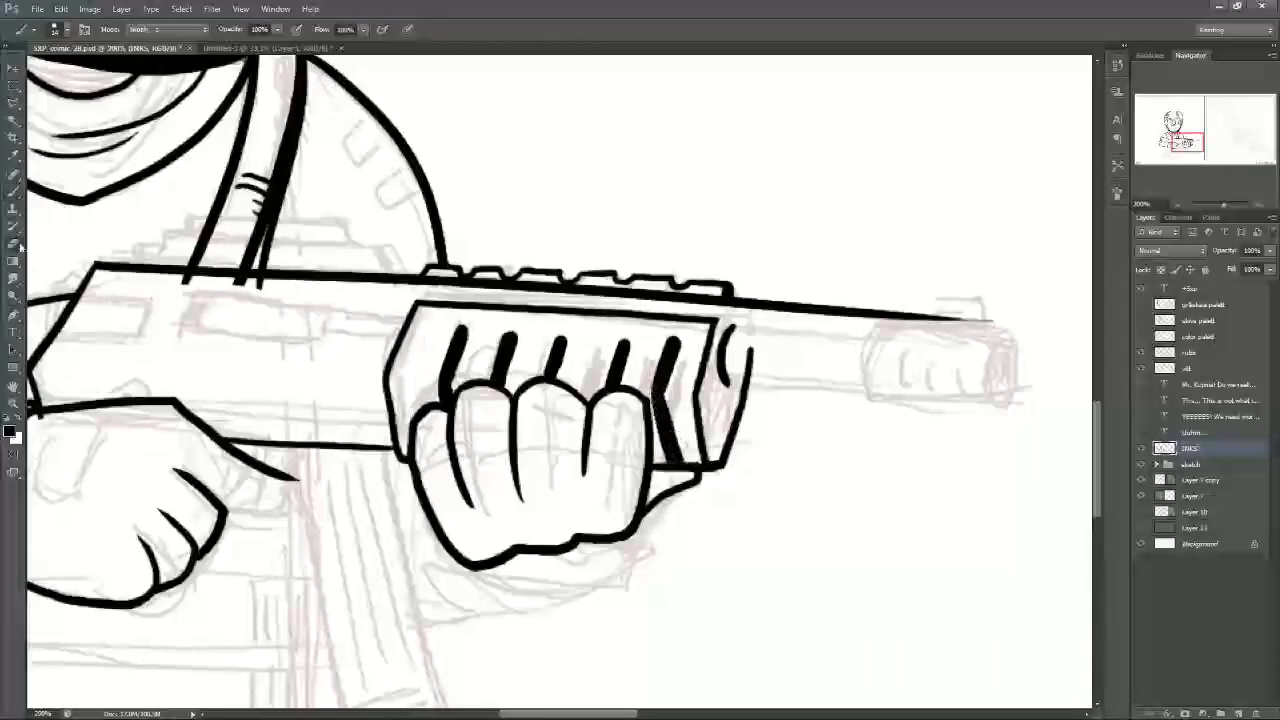
drag(680, 368, 686, 345)
drag(449, 325, 686, 341)
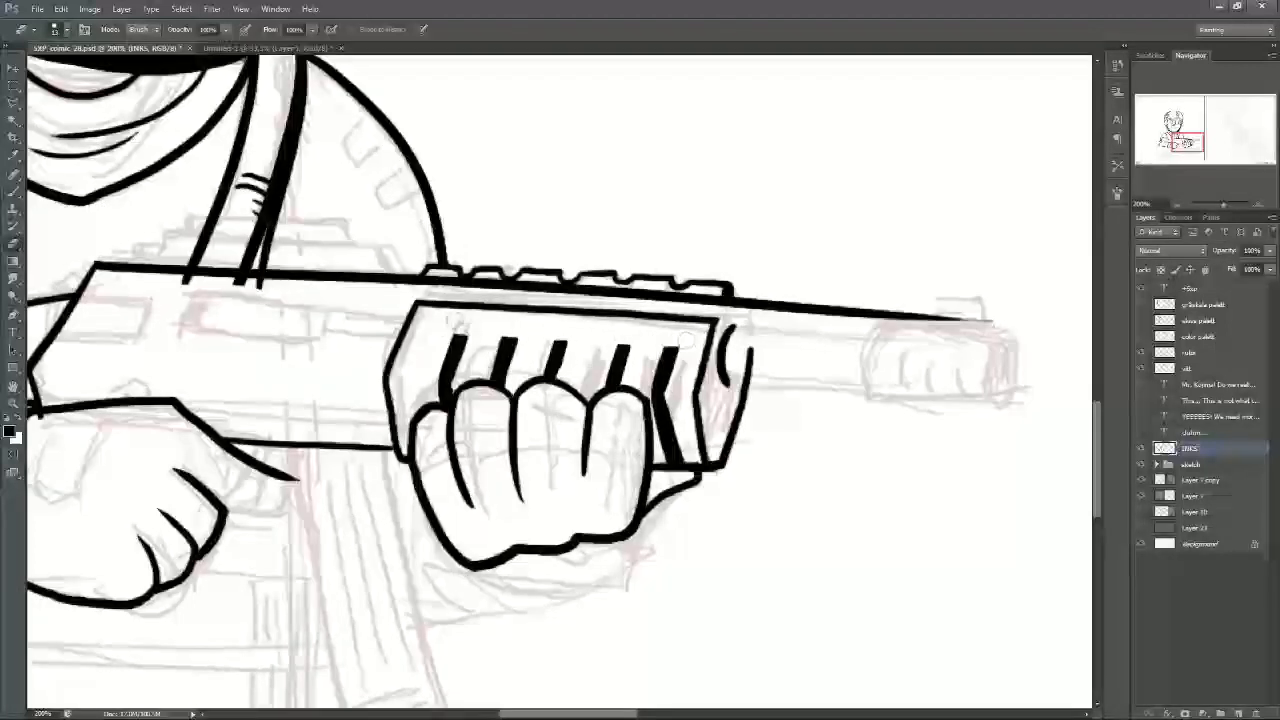
mouse_move(686, 341)
mouse_down()
mouse_move(1055, 428)
mouse_move(1120, 297)
mouse_move(1054, 277)
mouse_up()
key(ctrl+minus)
key(ctrl+minus)
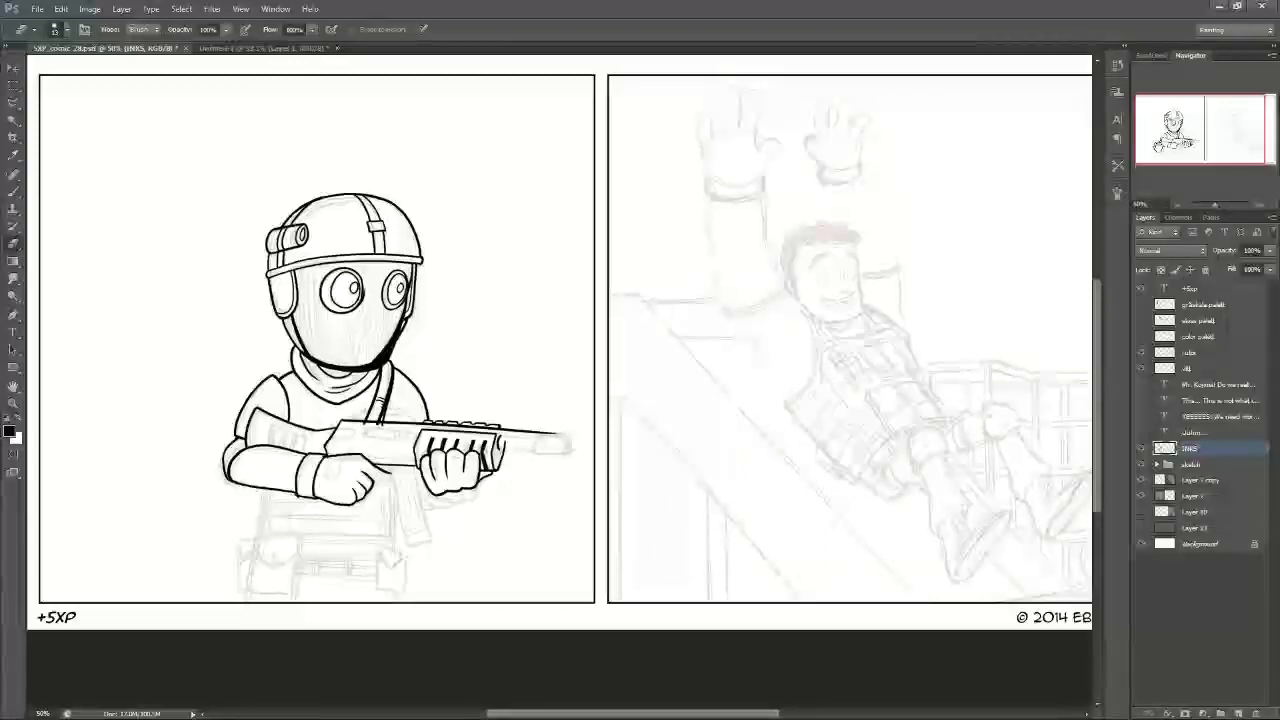
Step: Ink longer, higher fingertips over the lower ends of the vent slots, and erase the old fingertip curves inside them
key(ctrl+plus)
key(ctrl+plus)
key(ctrl+plus)
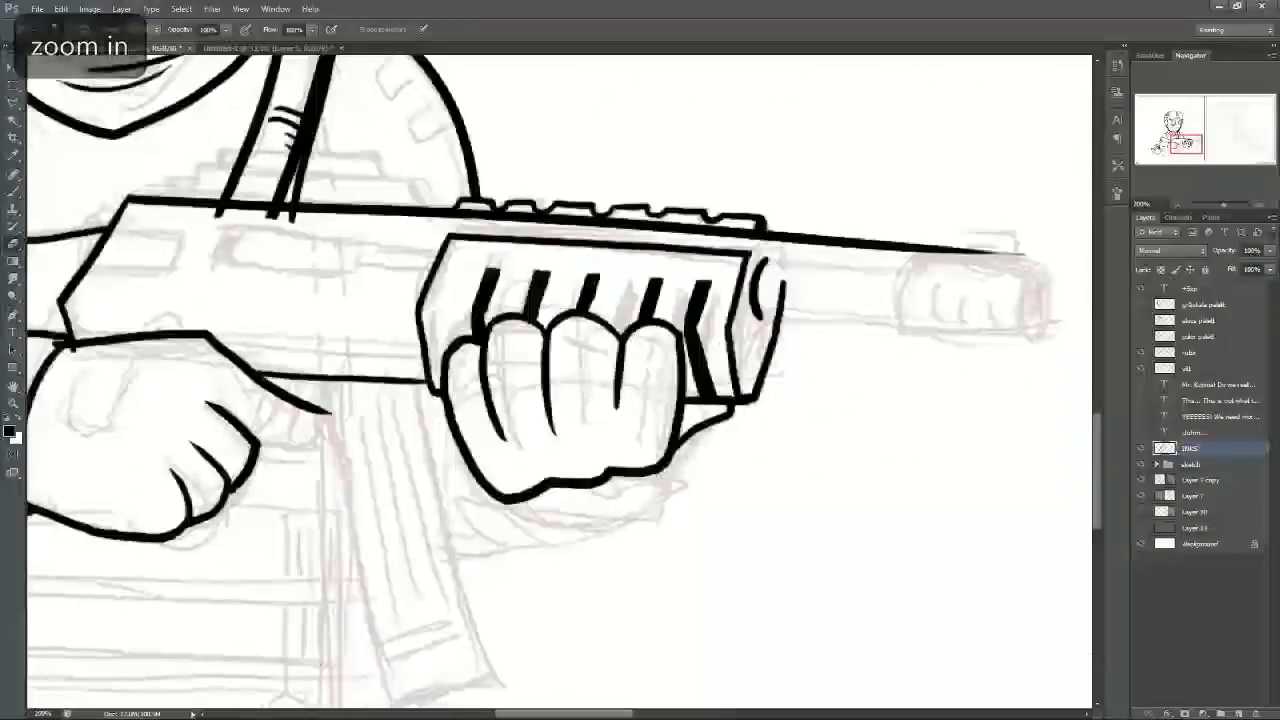
key(e)
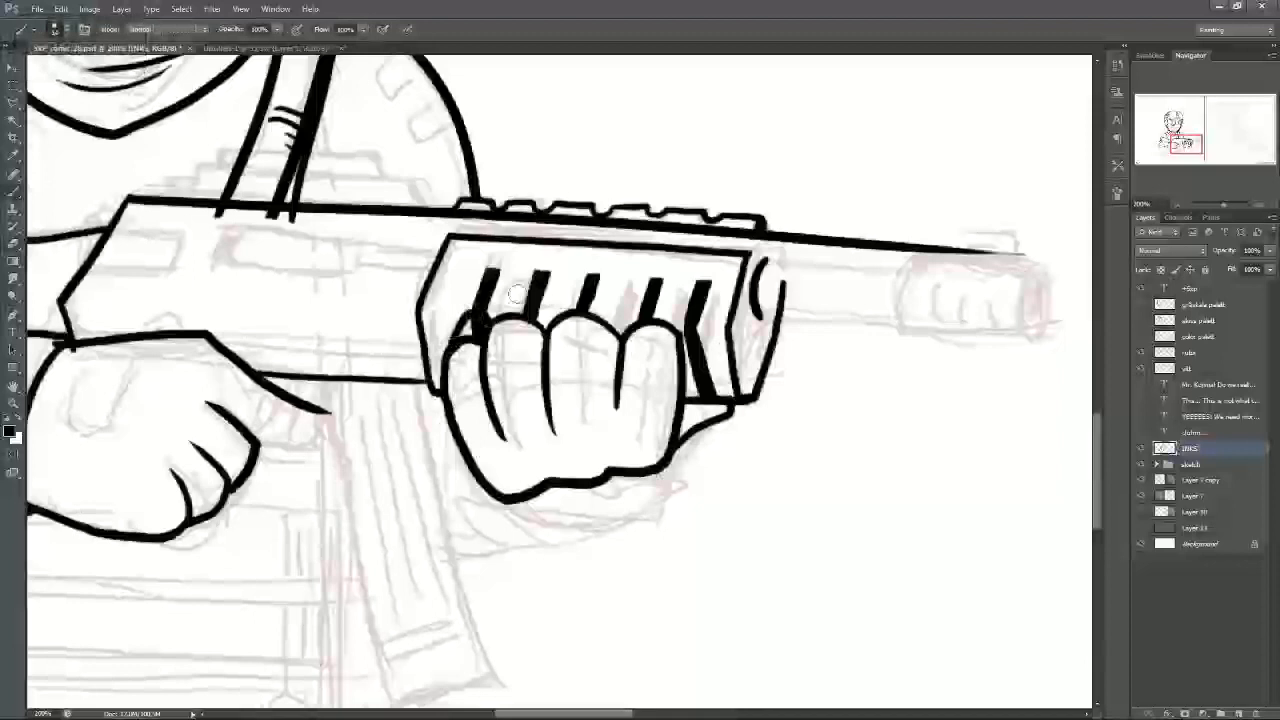
mouse_move(501, 312)
mouse_down()
mouse_move(529, 301)
mouse_move(550, 318)
mouse_move(578, 290)
mouse_move(600, 292)
mouse_move(622, 338)
mouse_move(640, 292)
mouse_move(670, 300)
mouse_move(687, 358)
mouse_up()
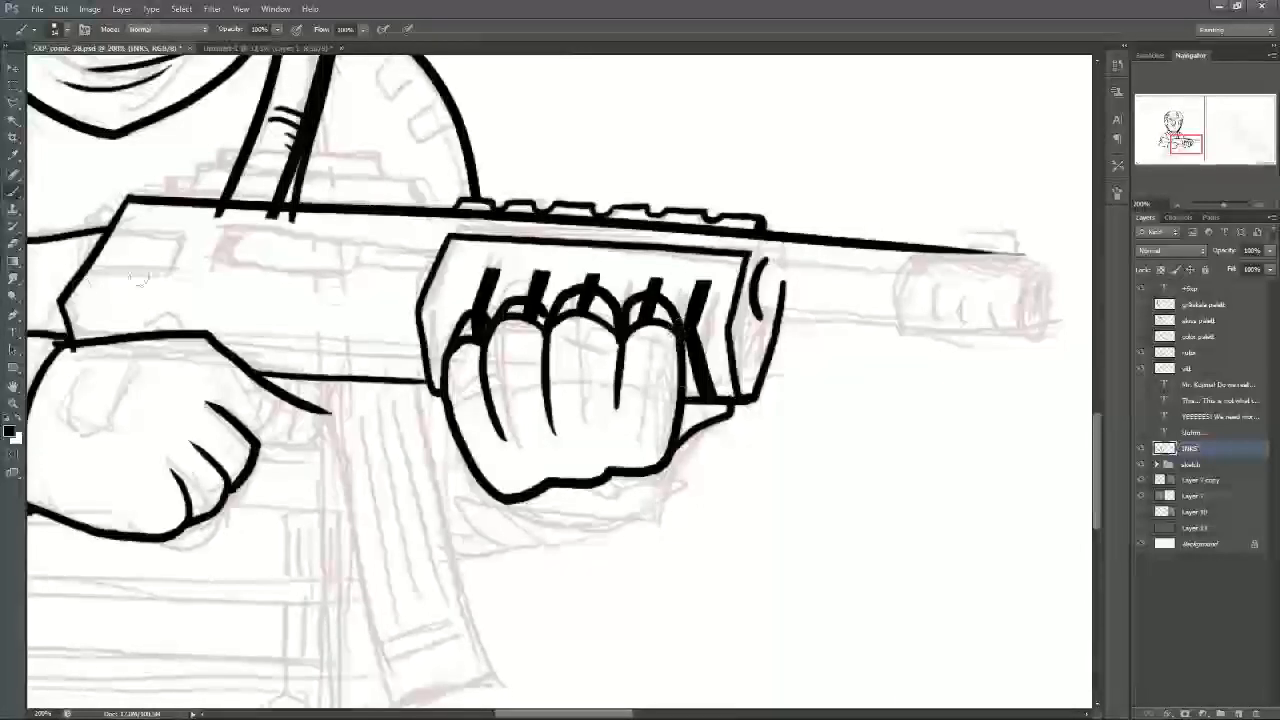
key(e)
mouse_move(470, 322)
mouse_down()
mouse_move(472, 350)
mouse_move(462, 344)
mouse_up()
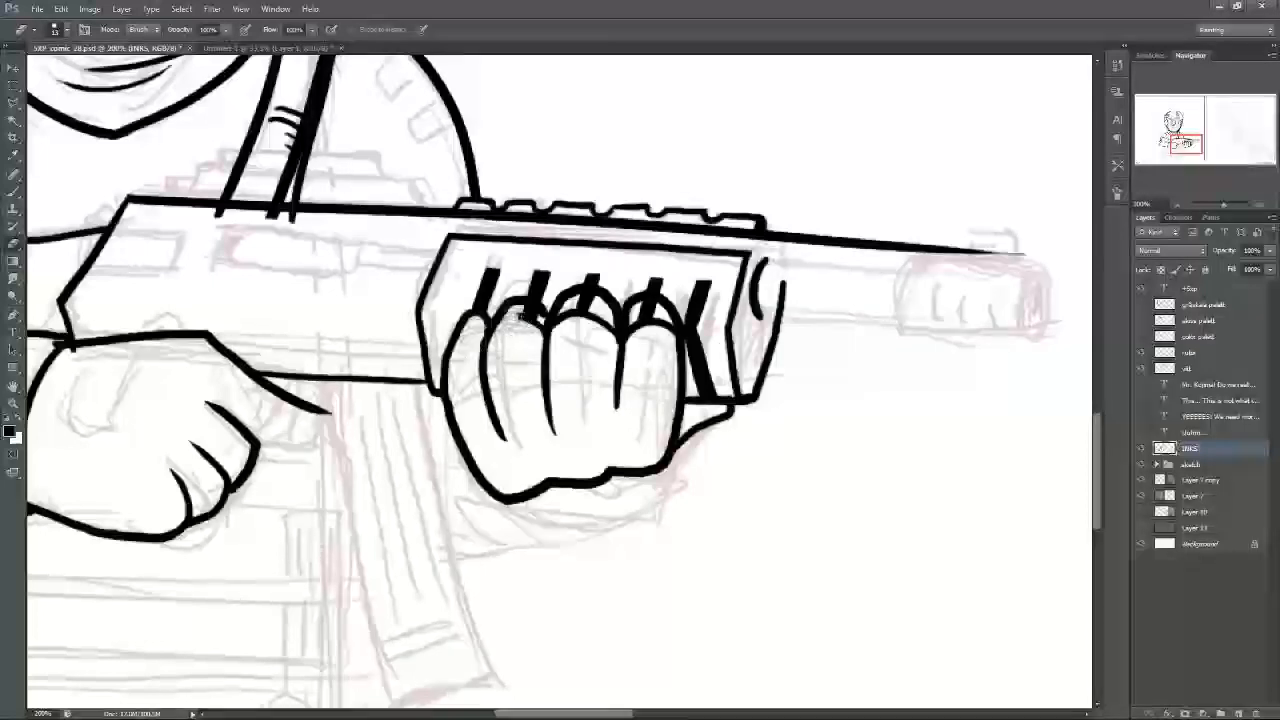
mouse_move(524, 324)
mouse_down()
mouse_move(564, 326)
mouse_move(582, 300)
mouse_move(587, 324)
mouse_move(614, 334)
mouse_move(649, 304)
mouse_move(646, 322)
mouse_move(668, 346)
mouse_up()
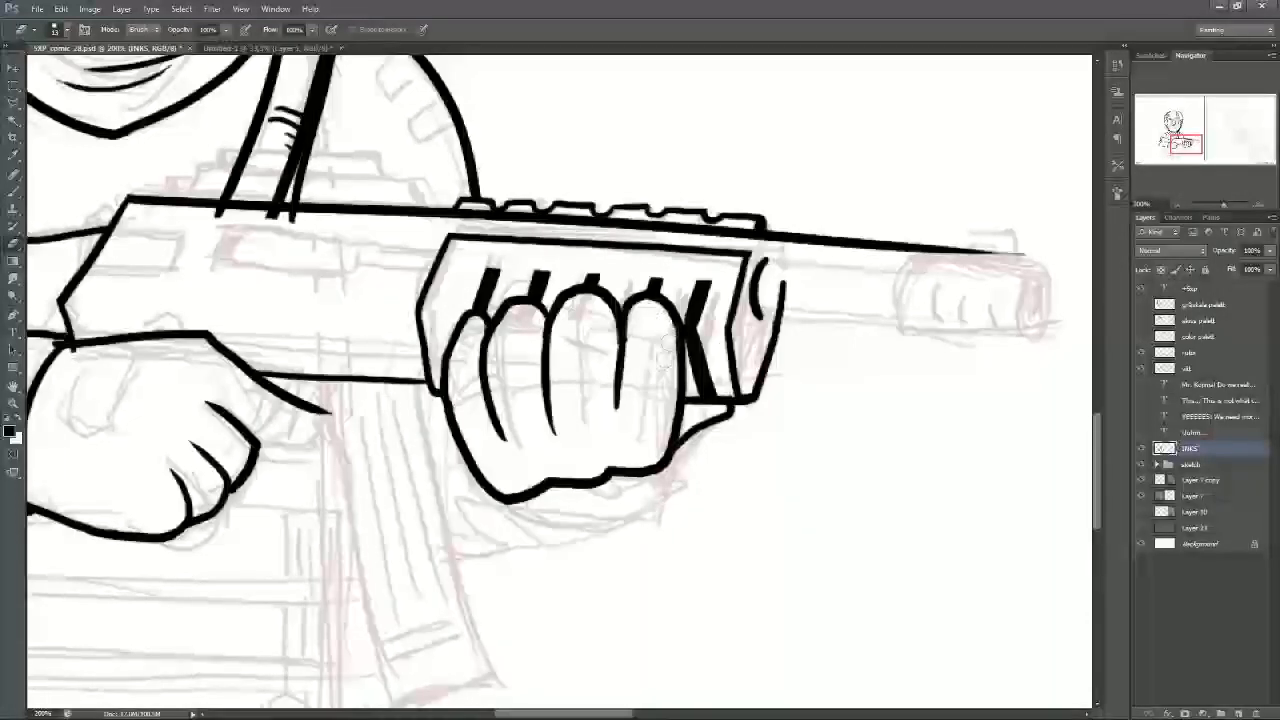
Step: Ink the magazine's two long curved sides below the rifle and a thick slanted band across its base
key(ctrl+minus)
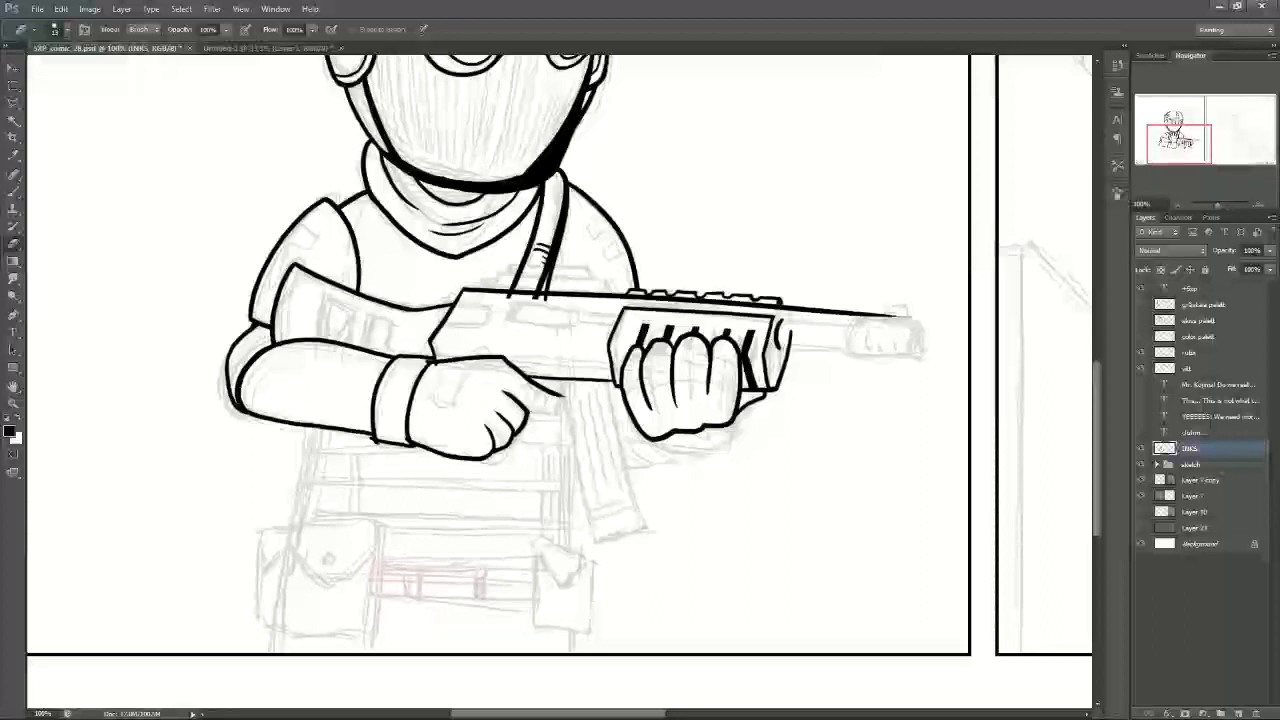
key(ctrl+plus)
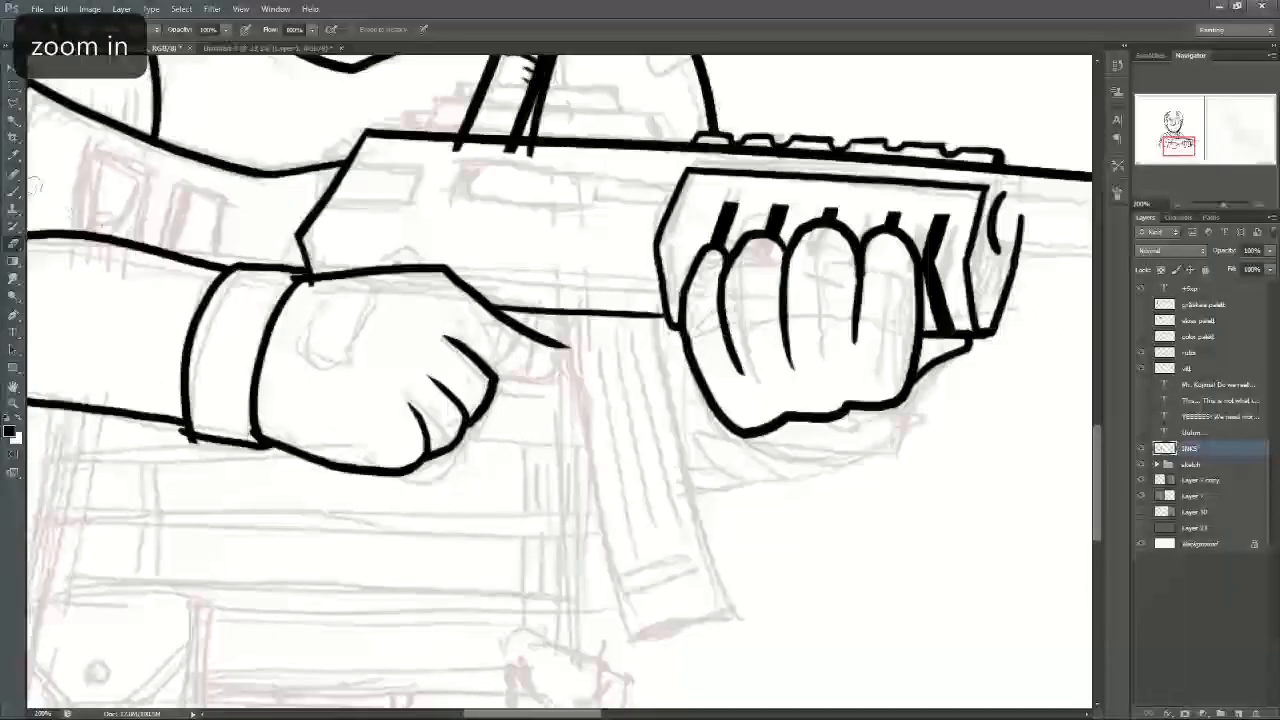
click(13, 191)
mouse_move(667, 331)
mouse_down()
mouse_move(537, 222)
mouse_move(661, 612)
mouse_up()
mouse_move(440, 207)
mouse_down()
mouse_move(455, 350)
mouse_move(562, 636)
mouse_up()
drag(510, 540, 640, 490)
Step: Ink the trigger and the front edge of the trigger guard beside the magazine, and redraw the guard's lower line
drag(422, 205, 418, 256)
drag(440, 208, 441, 268)
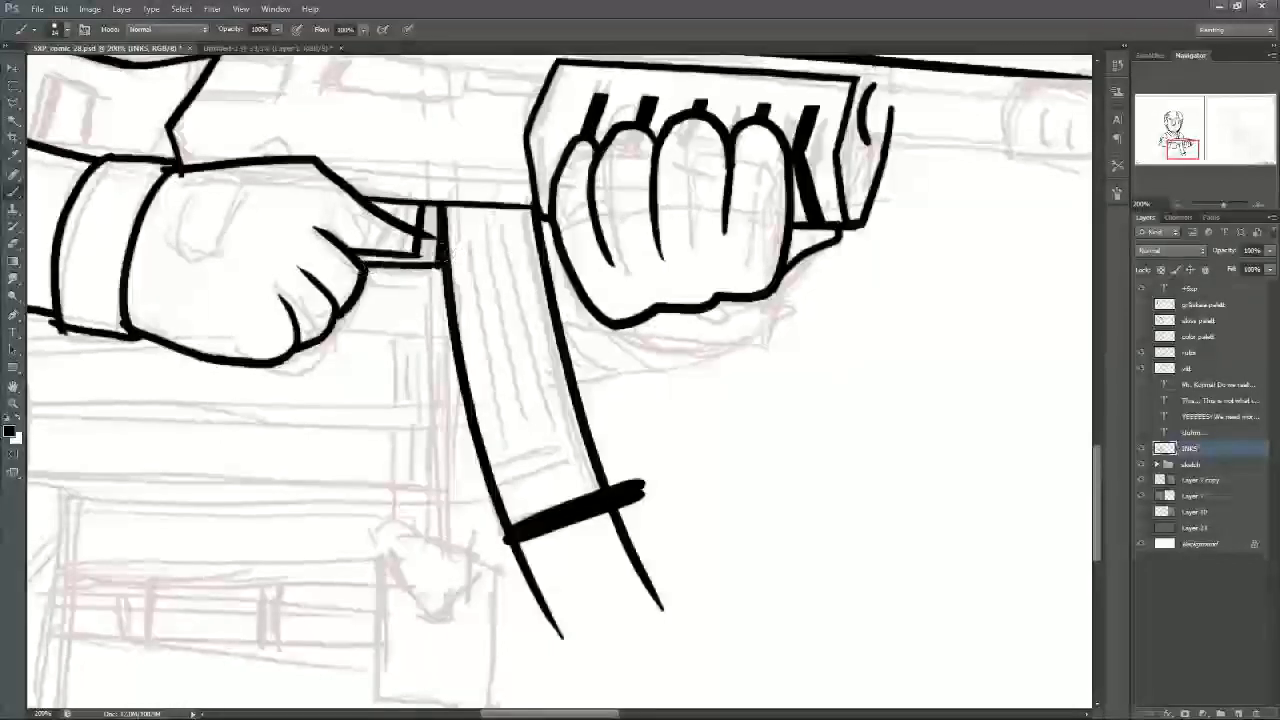
key(ctrl+plus)
key(ctrl+minus)
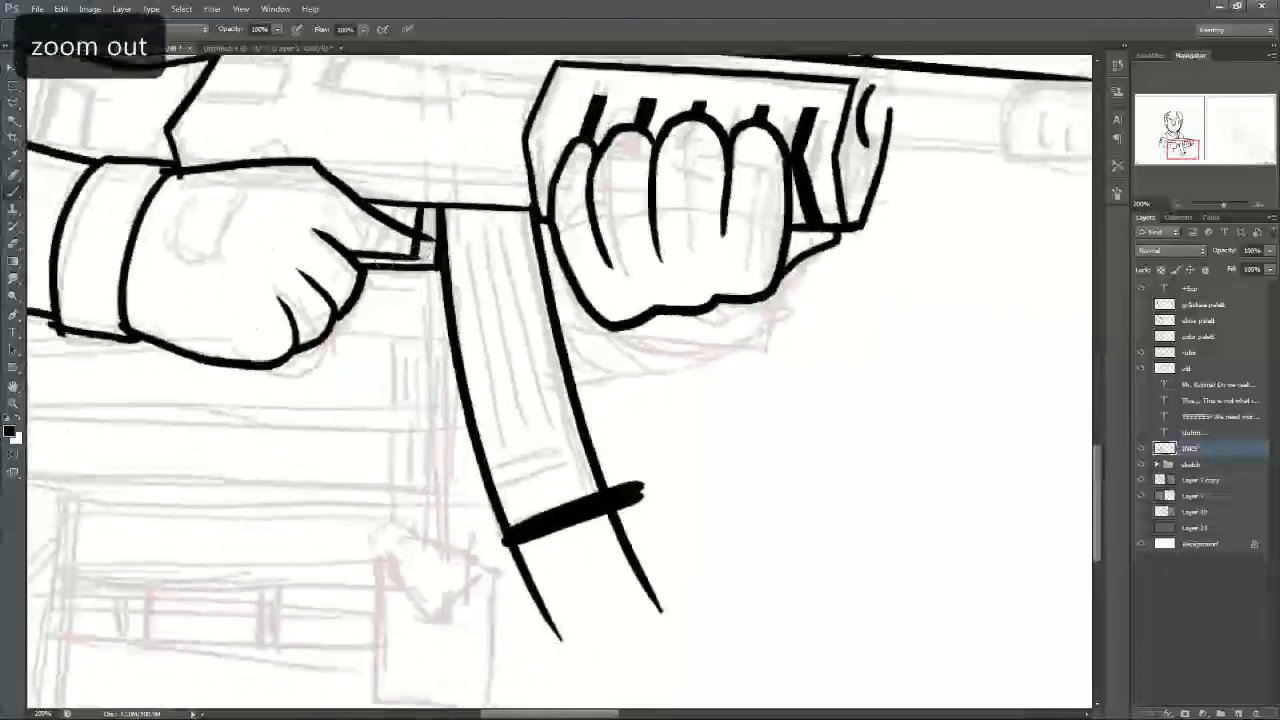
key(ctrl+z)
drag(362, 270, 438, 264)
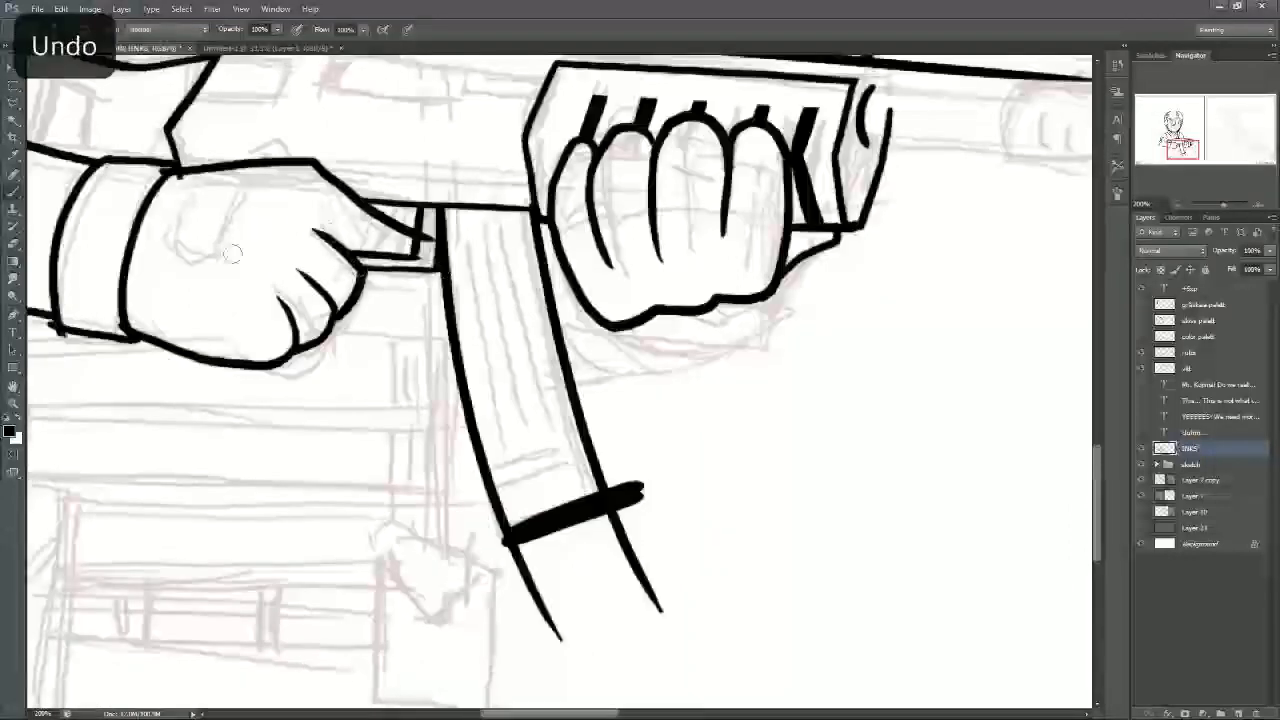
Step: Erase the overshooting ends of the magazine's base band and the side lines running on below it
key(e)
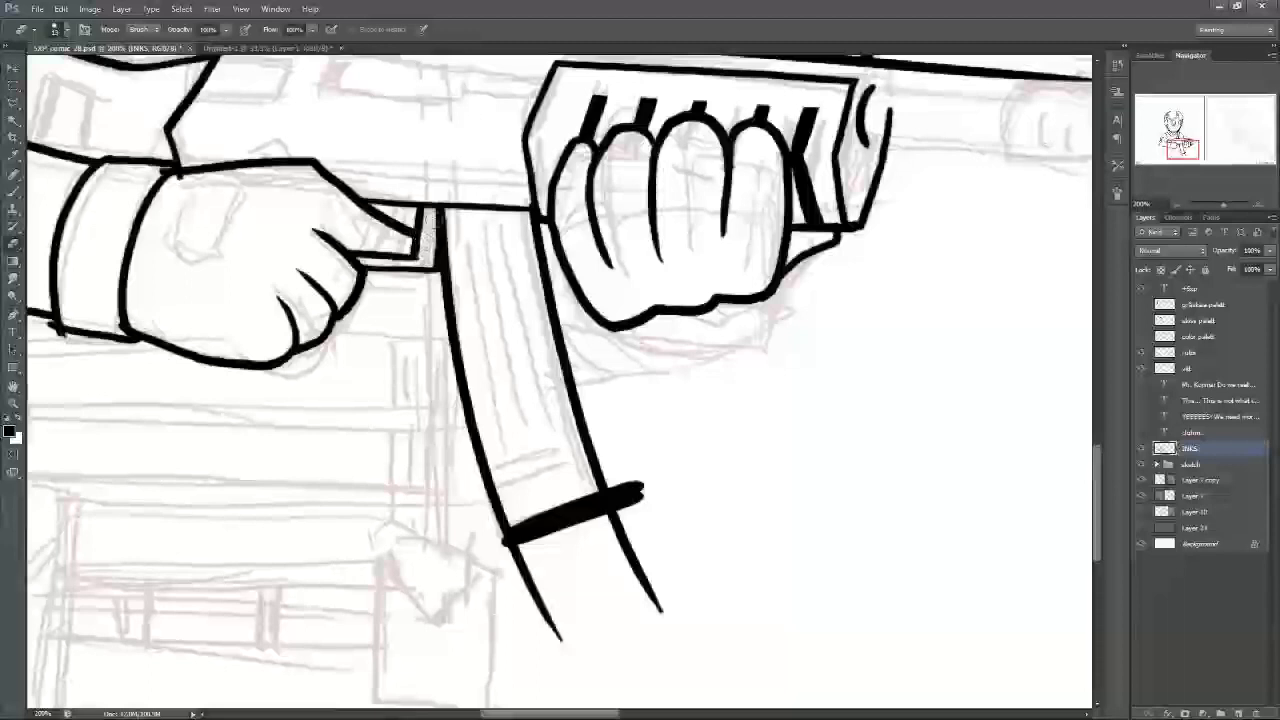
mouse_move(628, 490)
mouse_down()
mouse_move(618, 494)
mouse_move(649, 498)
mouse_up()
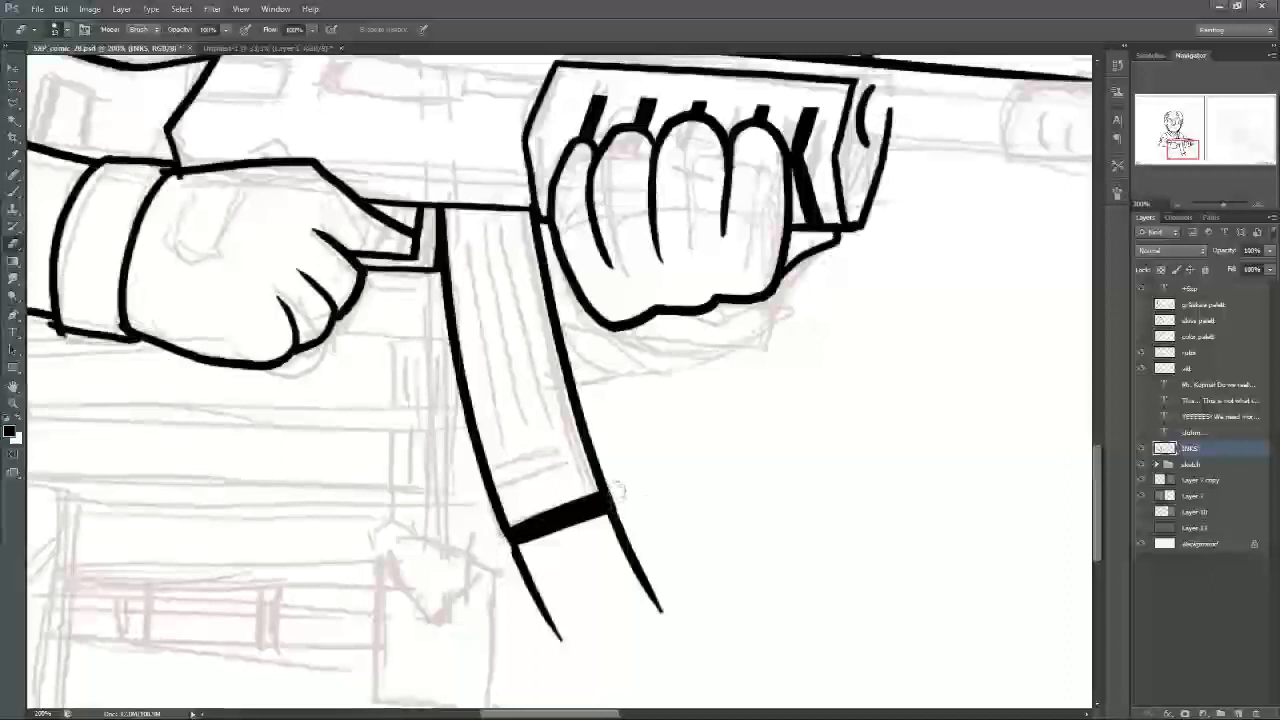
drag(617, 488, 617, 525)
mouse_move(506, 558)
mouse_down()
mouse_move(627, 523)
mouse_move(525, 574)
mouse_up()
drag(621, 537, 613, 522)
drag(521, 597, 560, 640)
drag(640, 565, 658, 604)
Step: Ink the rifle's lower edge from the trigger finger across the top of the magazine, redoing the stroke for a cleaner line
drag(506, 84, 592, 280)
key(b)
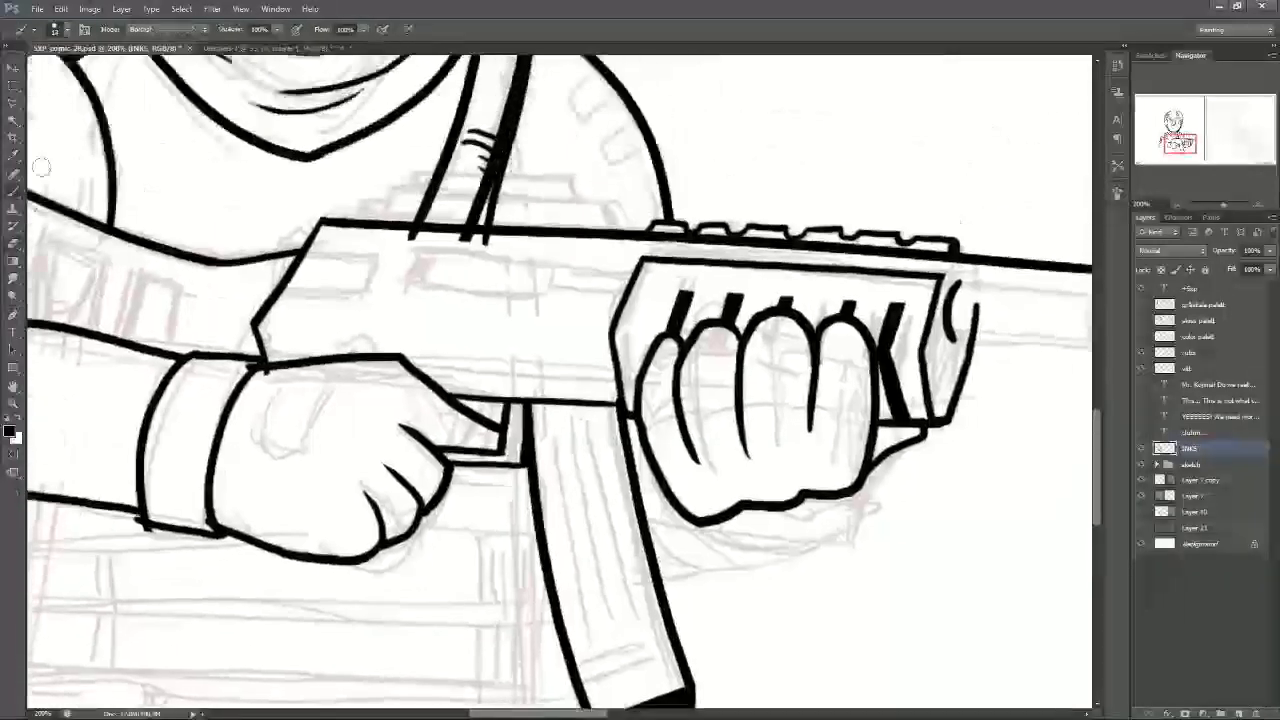
drag(456, 400, 506, 410)
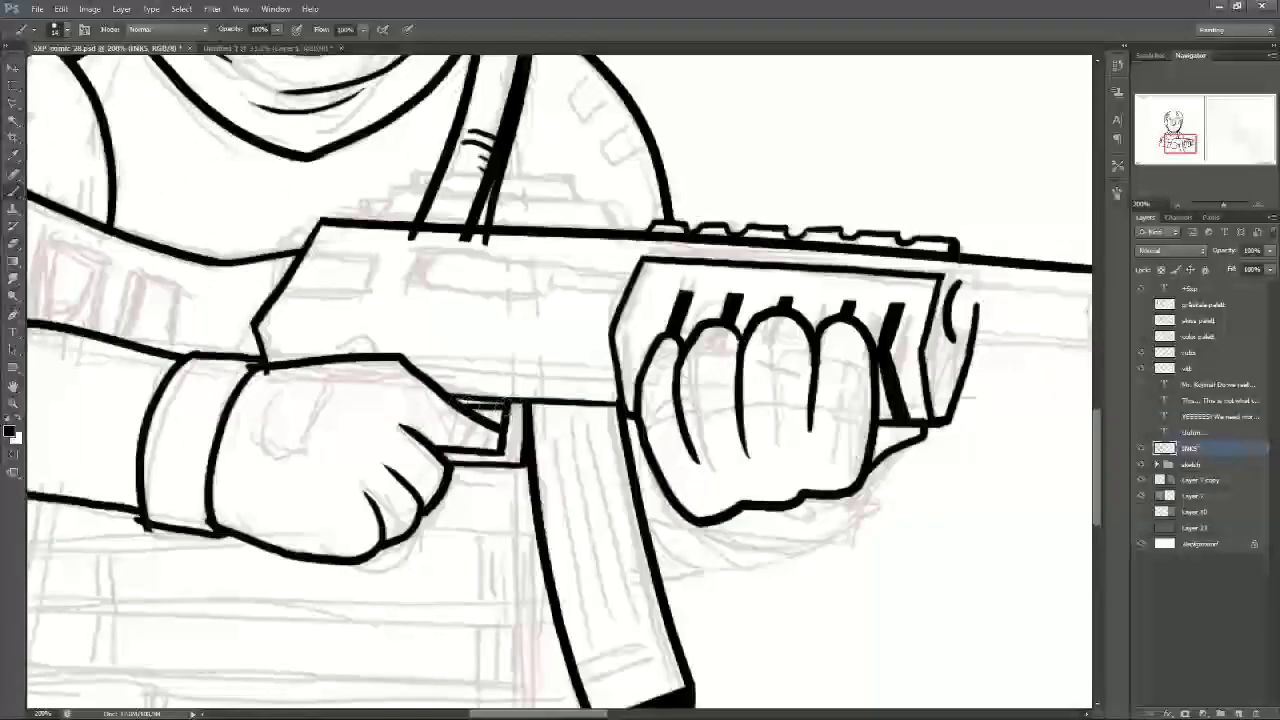
key(ctrl+z)
key(ctrl+z)
drag(456, 402, 622, 406)
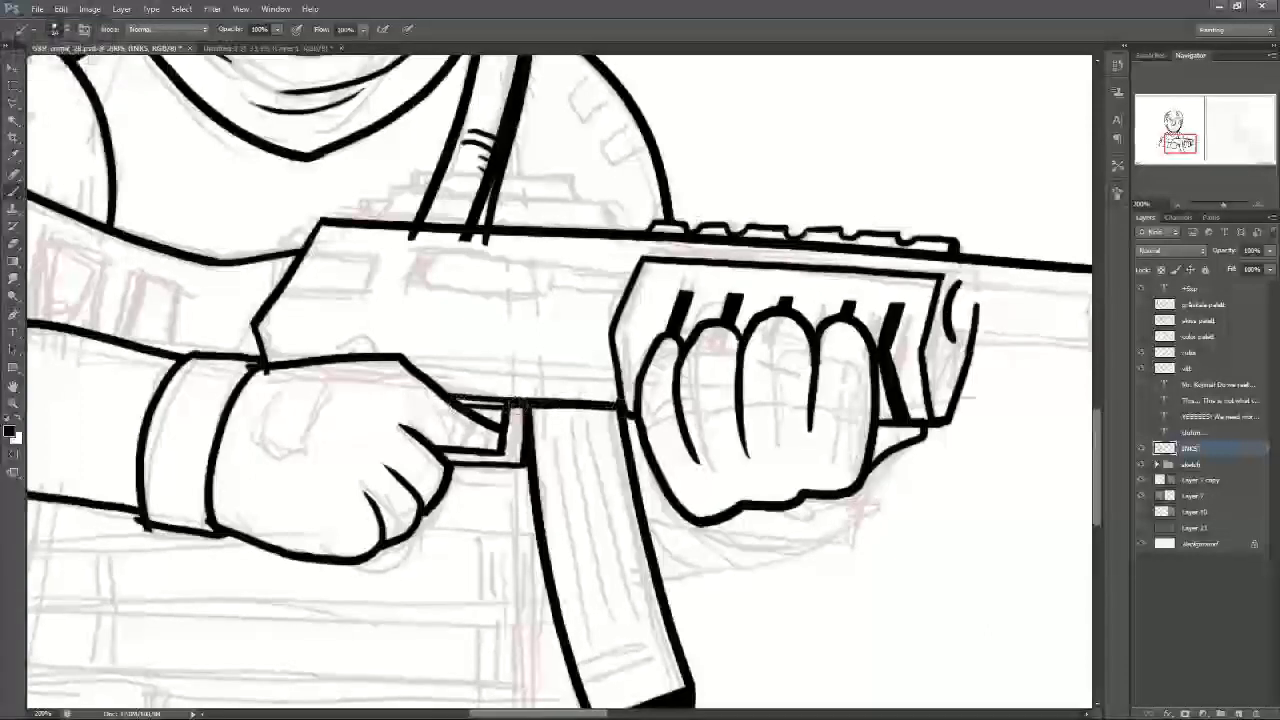
key(ctrl+z)
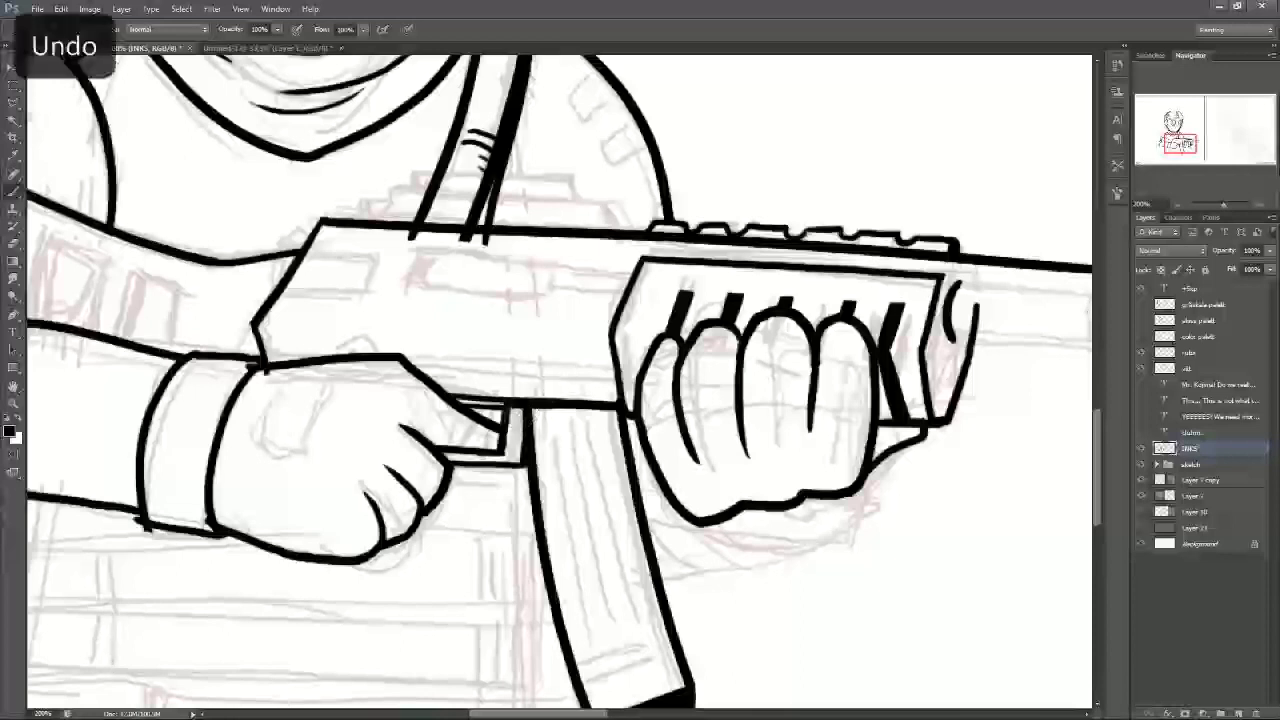
Step: Ink two parallel slanted lines across the magazine just above its base
drag(635, 643, 527, 447)
drag(470, 470, 558, 442)
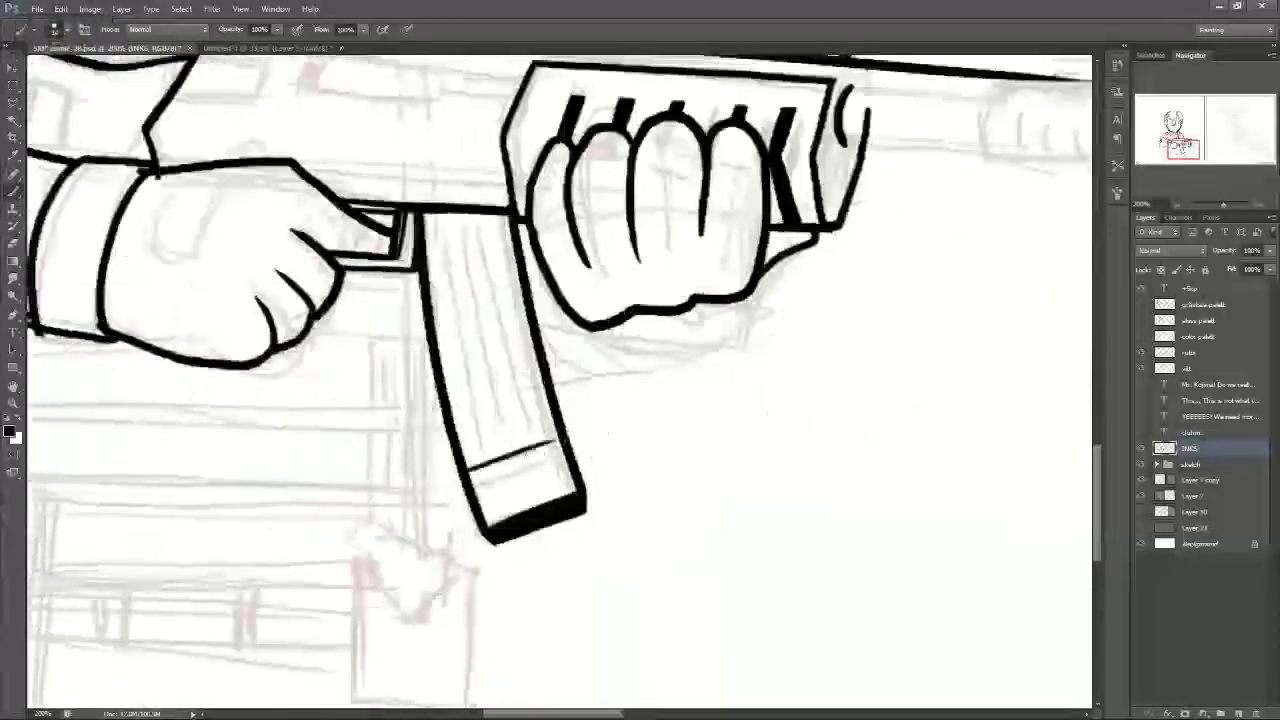
drag(472, 486, 562, 460)
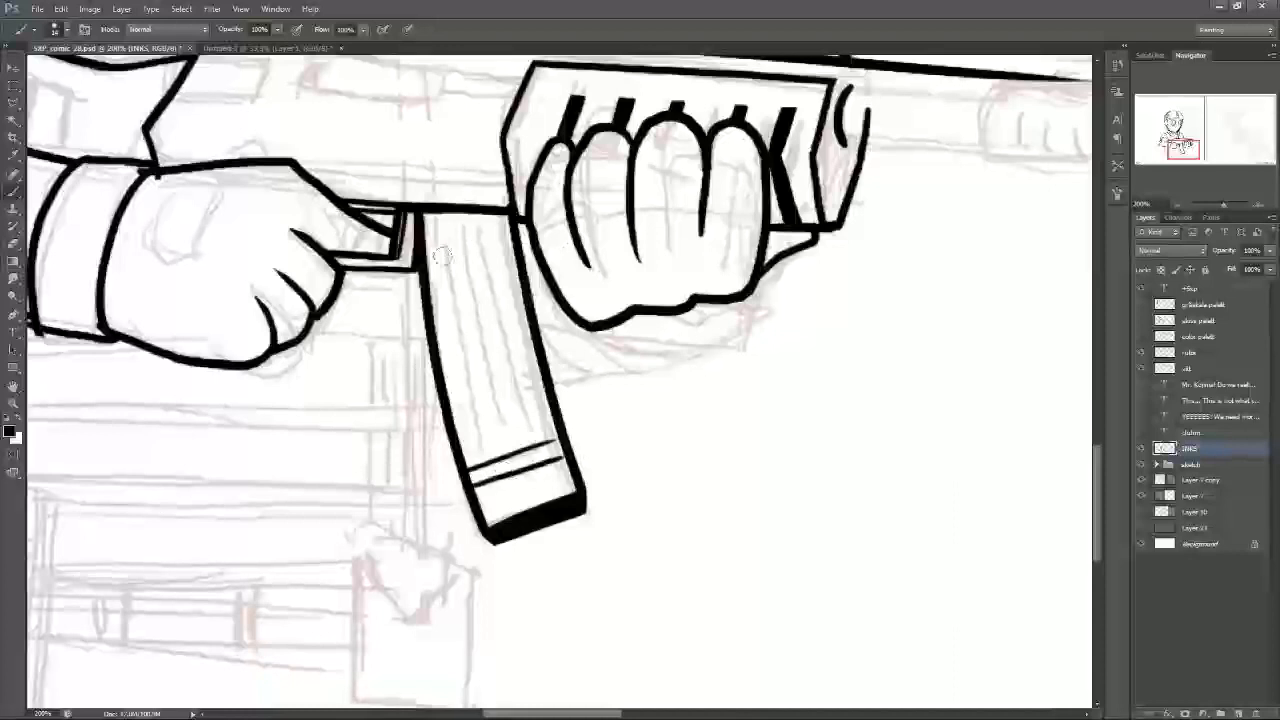
Step: Ink the magazine's inner panel edges and the long curved grooves running down its face
mouse_move(434, 224)
mouse_down()
mouse_move(452, 350)
mouse_move(464, 222)
mouse_move(501, 228)
mouse_move(524, 334)
mouse_up()
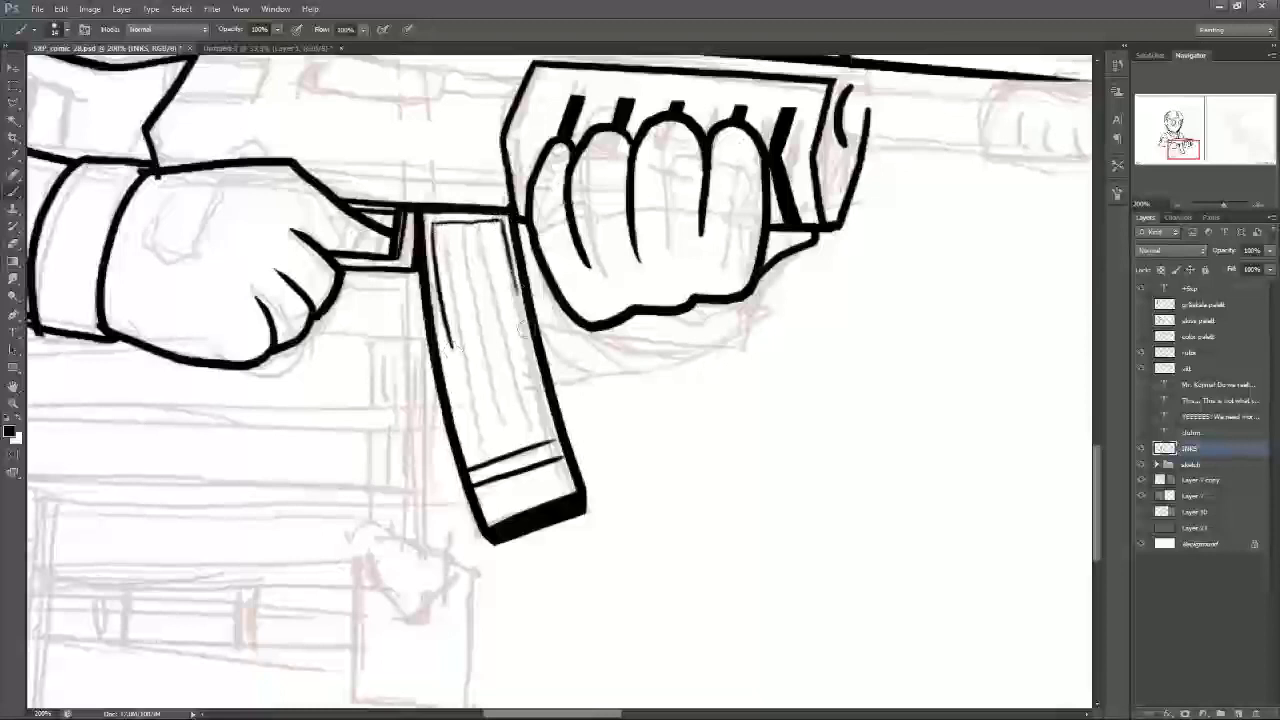
drag(449, 234, 496, 425)
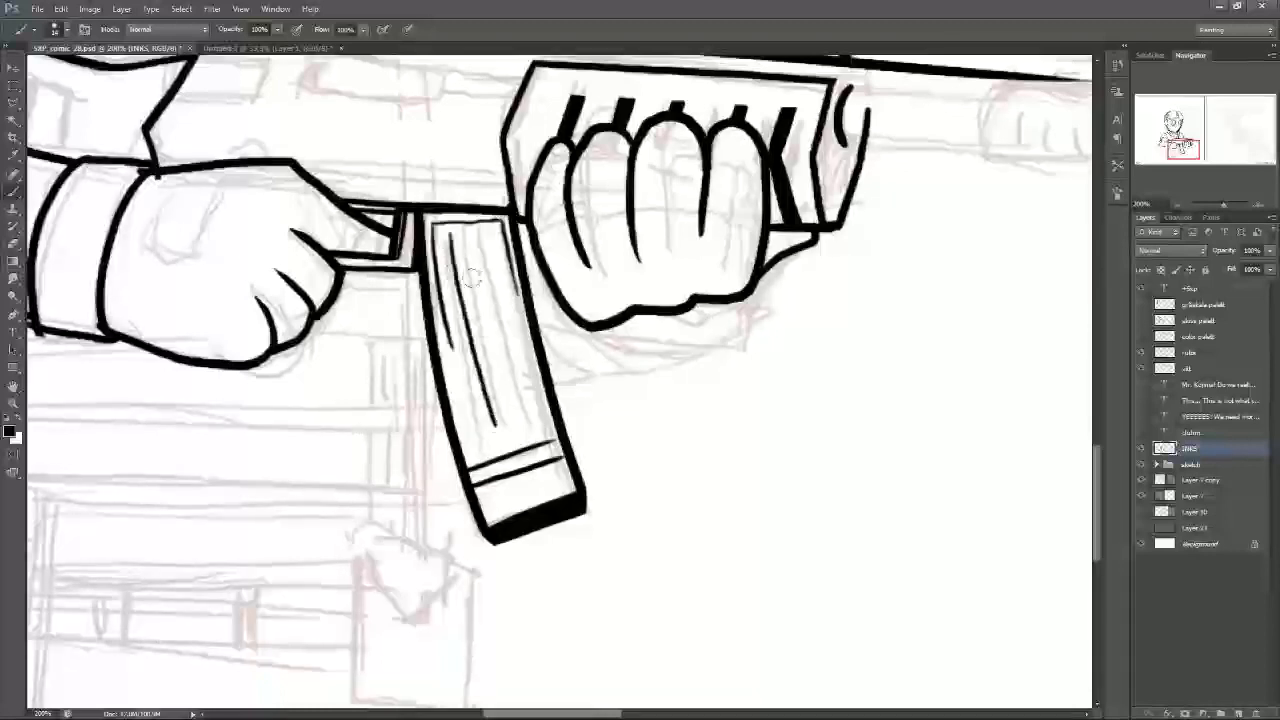
key(ctrl+z)
mouse_move(446, 237)
mouse_down()
mouse_move(492, 428)
mouse_move(494, 355)
mouse_move(512, 435)
mouse_up()
drag(490, 240, 528, 418)
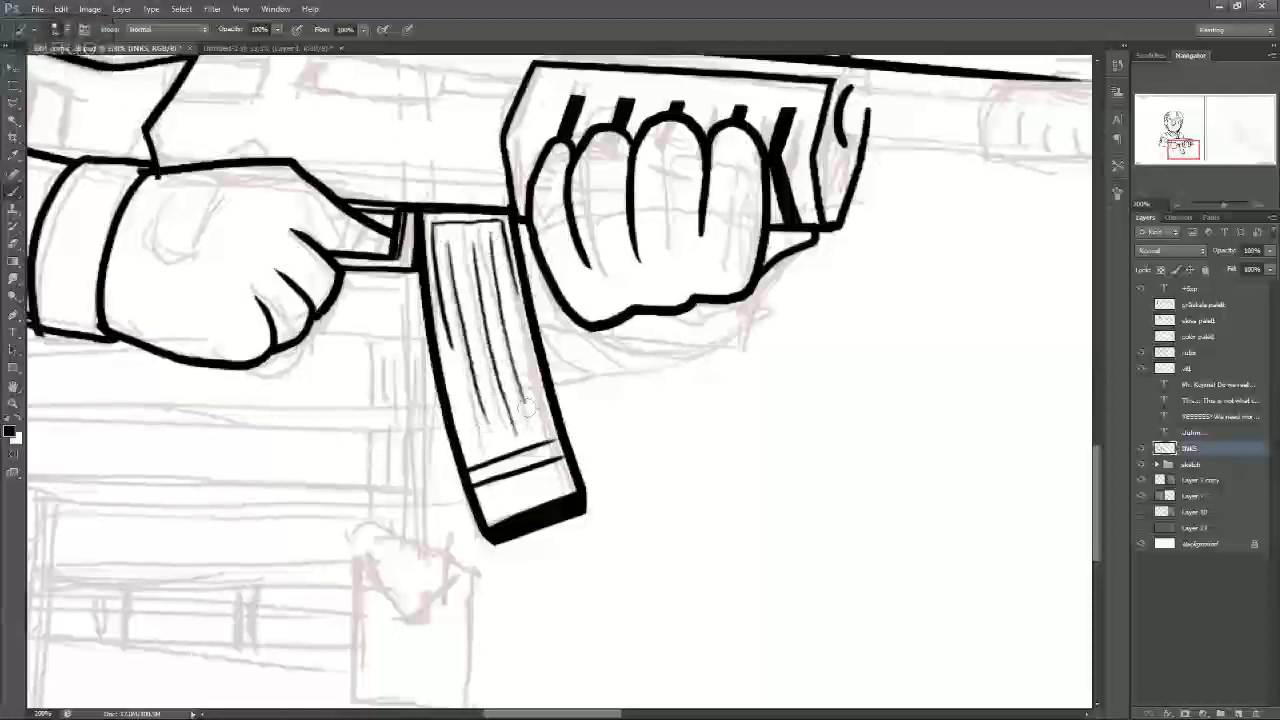
Step: Ink a small slanted rectangle at the rear of the rifle's receiver
mouse_move(284, 93)
mouse_down()
mouse_move(399, 298)
mouse_move(479, 336)
mouse_up()
mouse_move(384, 326)
mouse_down()
mouse_move(405, 293)
mouse_move(460, 300)
mouse_move(456, 328)
mouse_move(386, 328)
mouse_up()
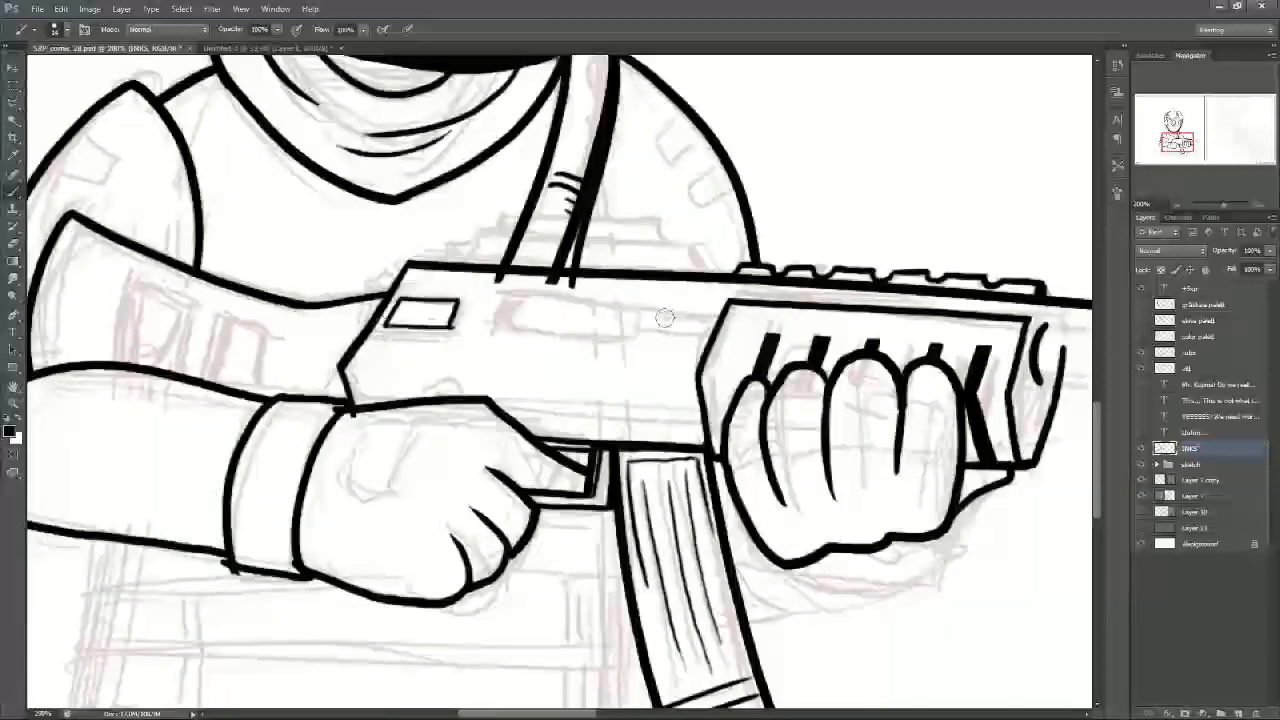
drag(724, 315, 630, 309)
key(ctrl+z)
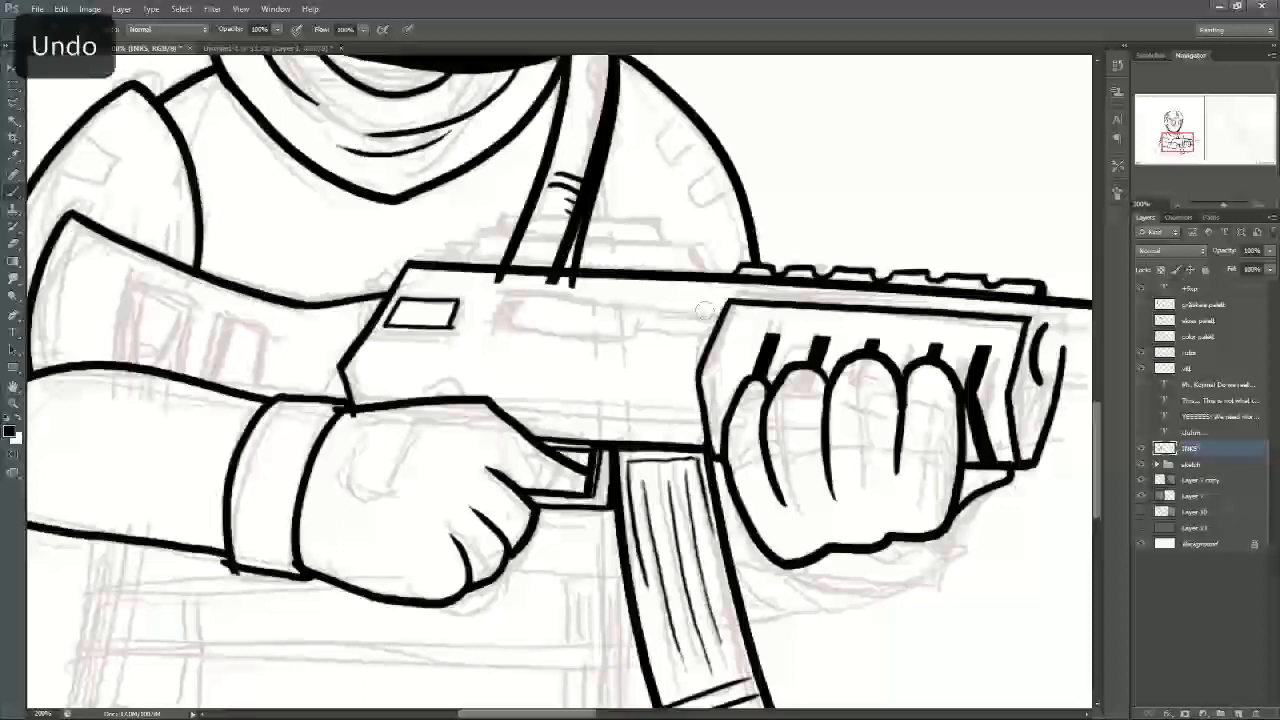
mouse_move(656, 310)
mouse_down()
mouse_move(500, 301)
mouse_move(652, 298)
mouse_move(722, 312)
mouse_up()
key(ctrl+z)
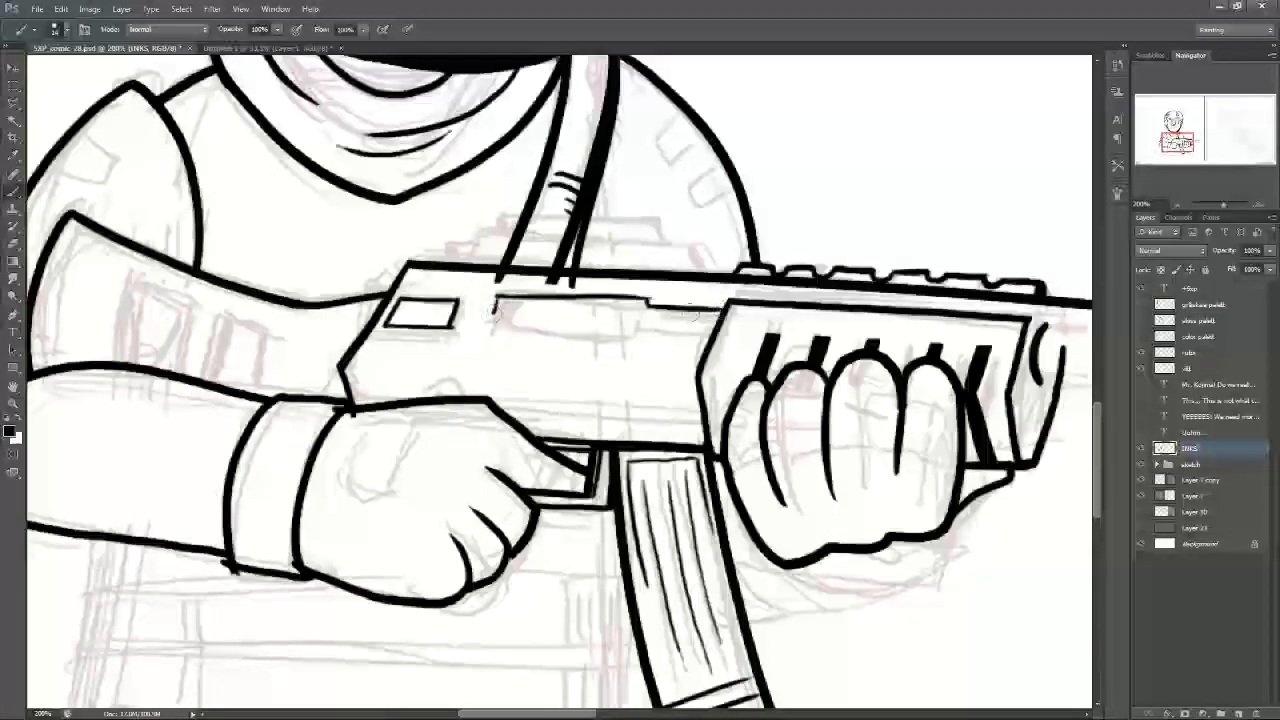
key(ctrl+z)
key(ctrl+z)
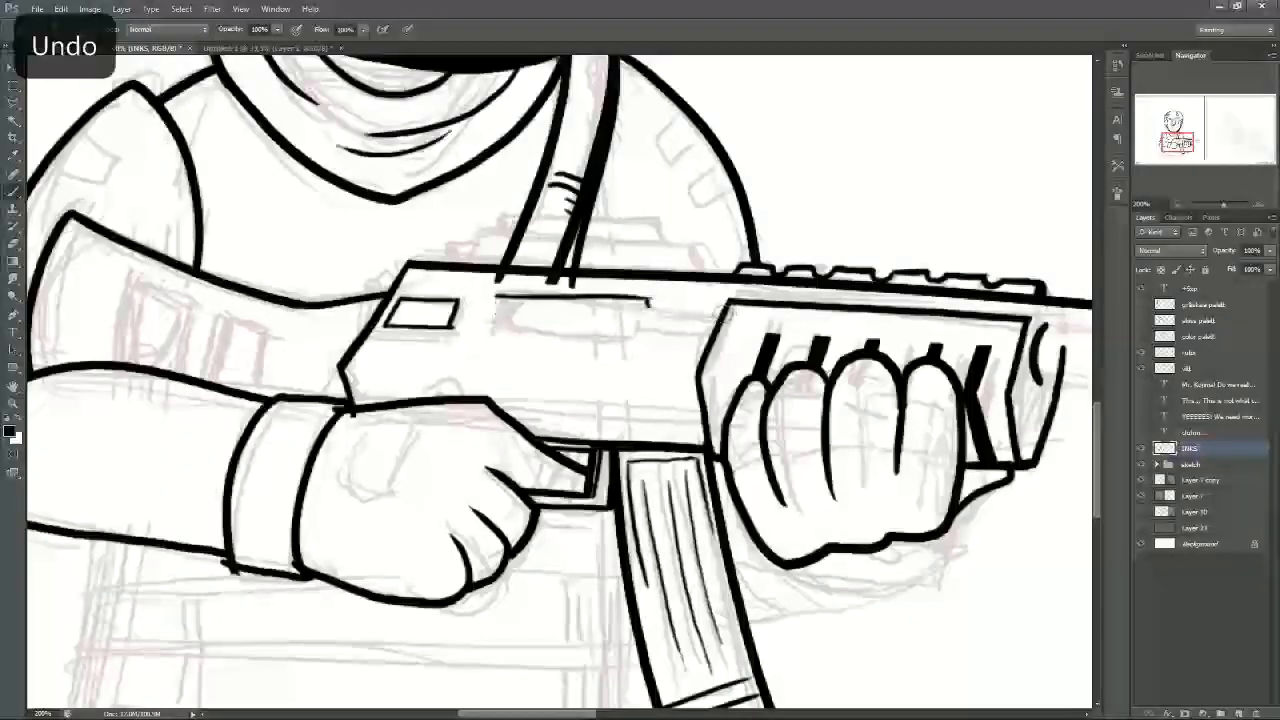
key(ctrl+z)
Step: Erase the ends of the sling lines that overrun the rifle's top edge onto the receiver
key(e)
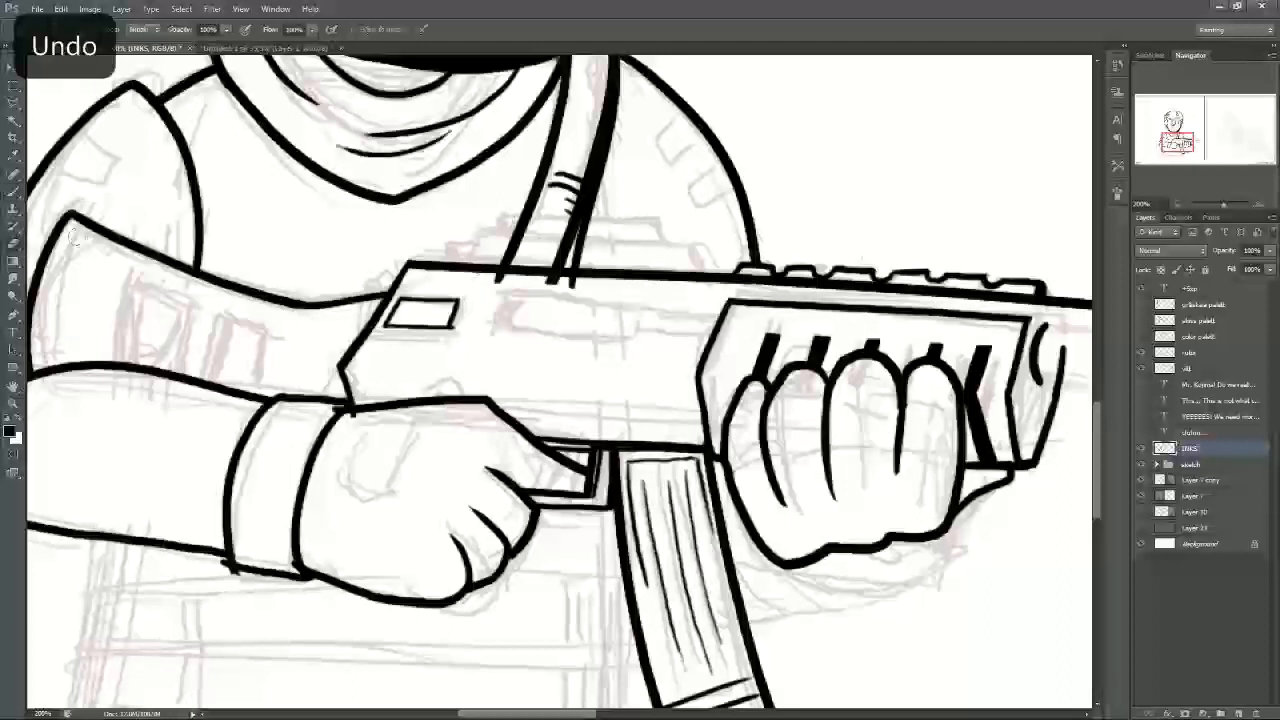
drag(490, 282, 578, 284)
key(ctrl+z)
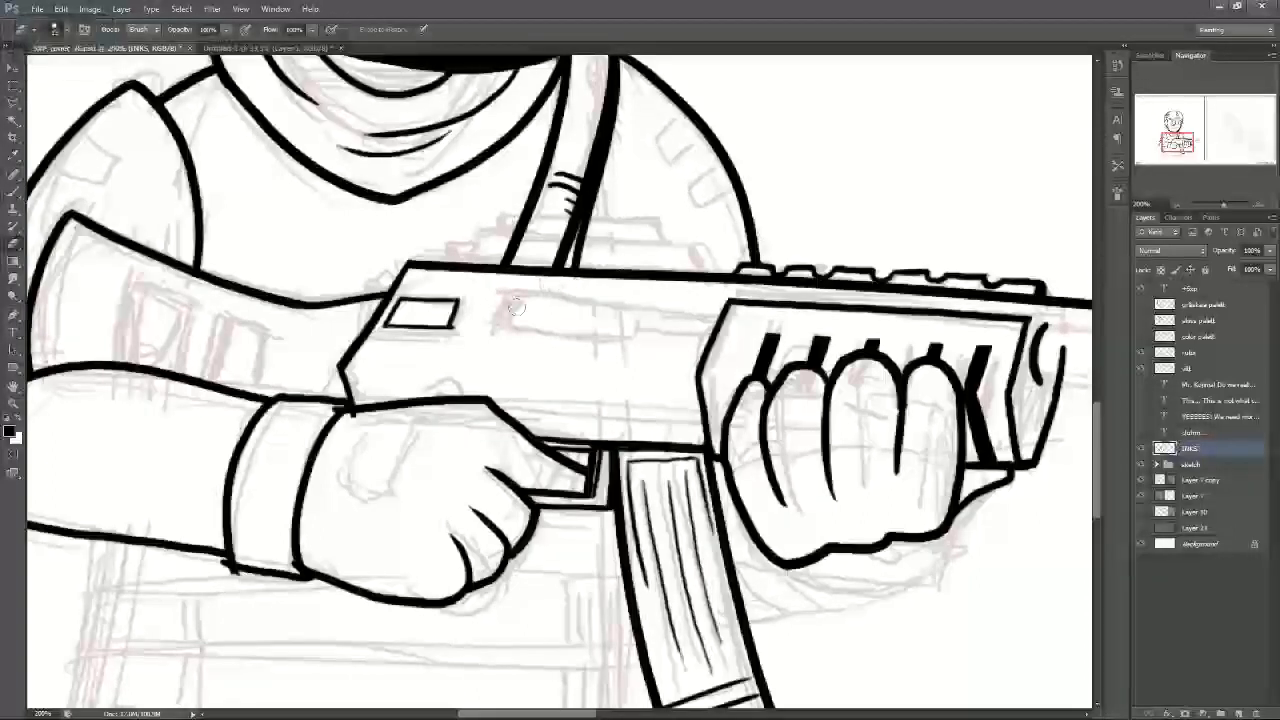
Step: Ink the stepped sight mount and the narrow sight tube on top of the rifle's receiver, in front of the sling
click(14, 191)
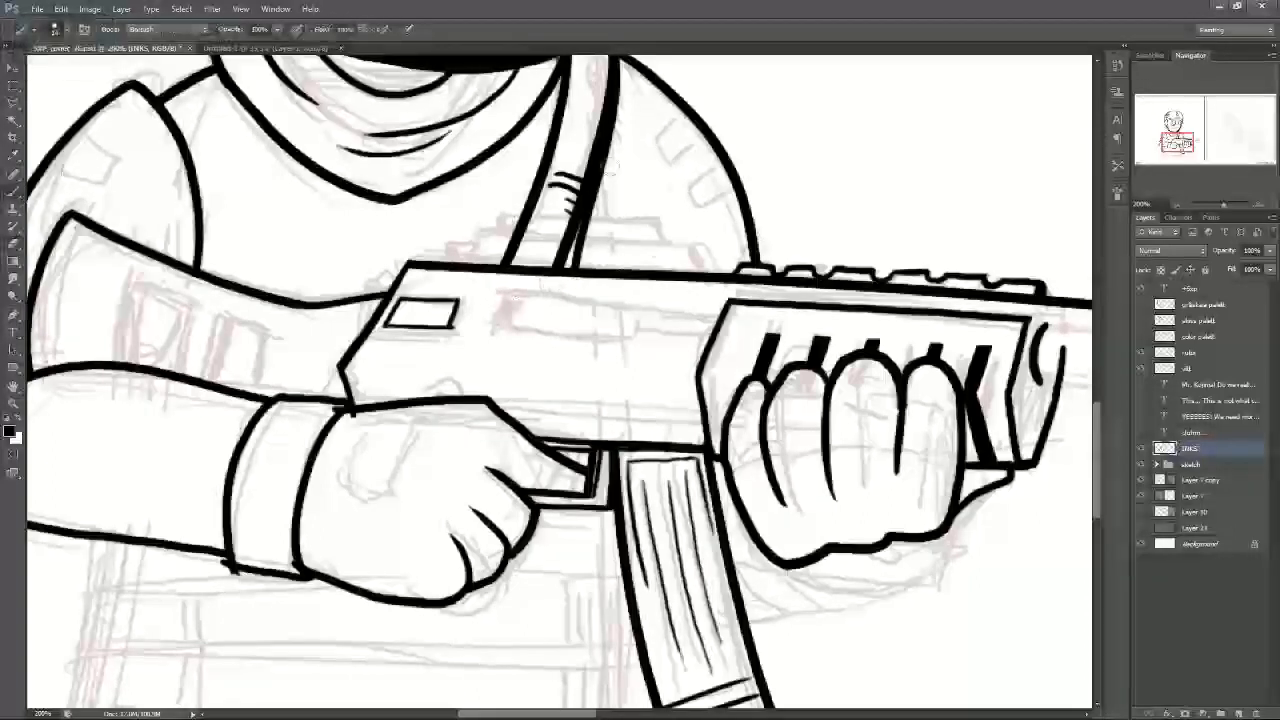
drag(694, 248, 705, 270)
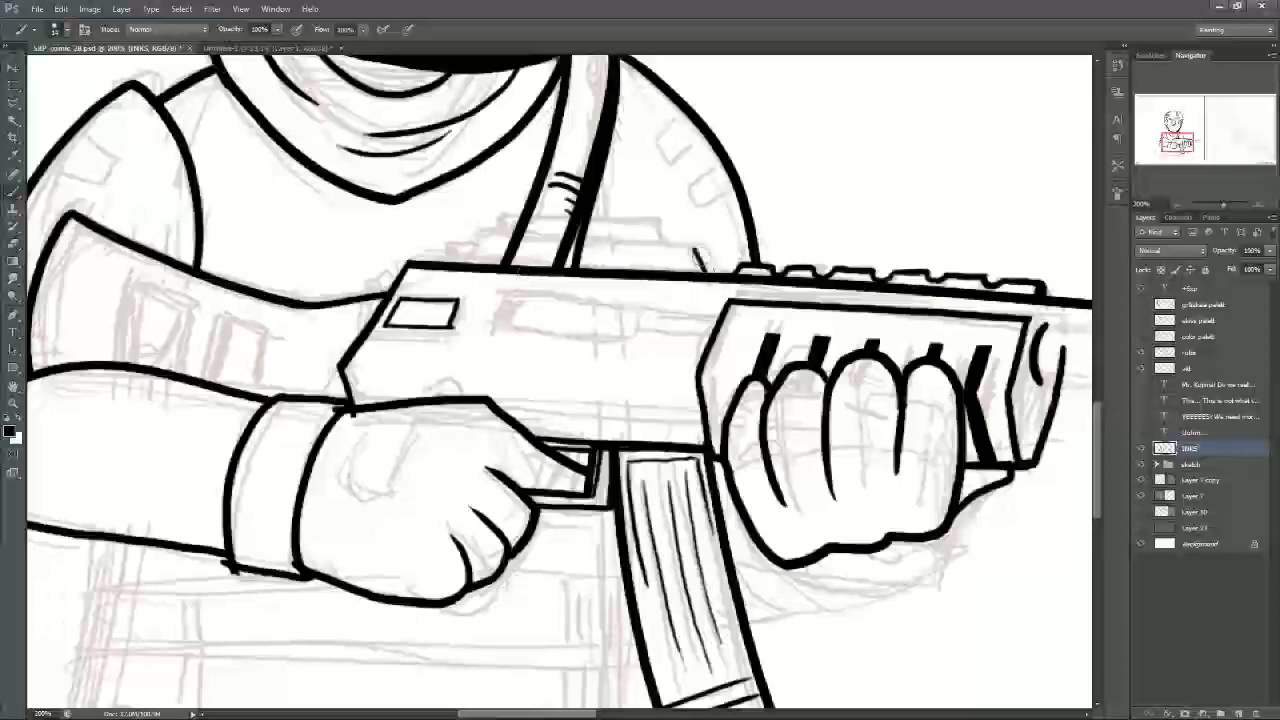
drag(477, 240, 464, 261)
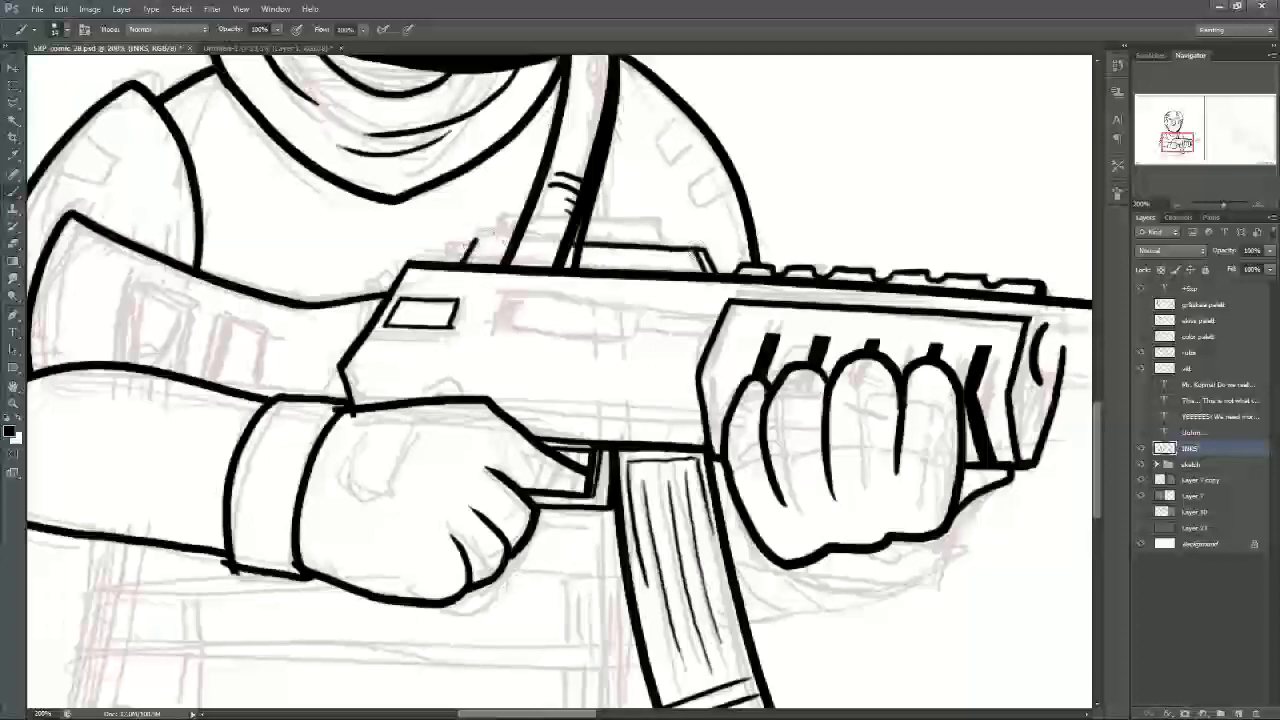
key(ctrl+z)
drag(468, 243, 707, 249)
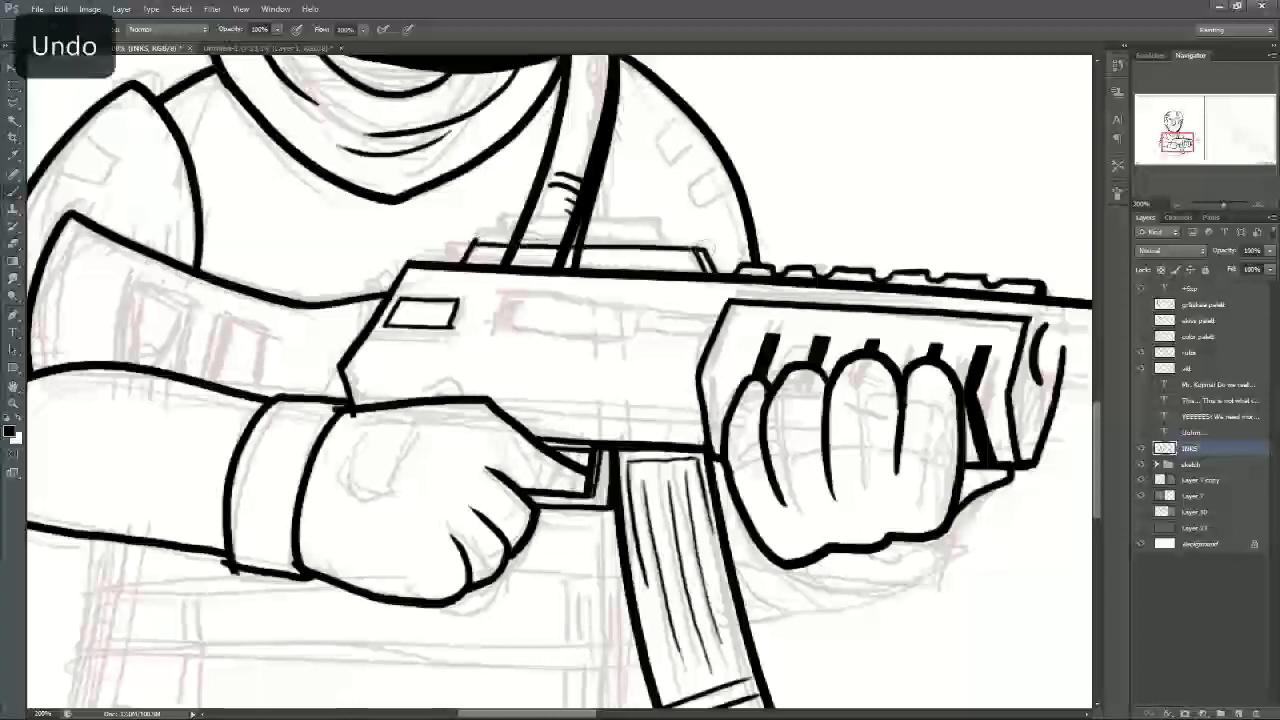
mouse_move(488, 244)
mouse_down()
mouse_move(662, 246)
mouse_move(655, 211)
mouse_move(505, 213)
mouse_move(497, 232)
mouse_up()
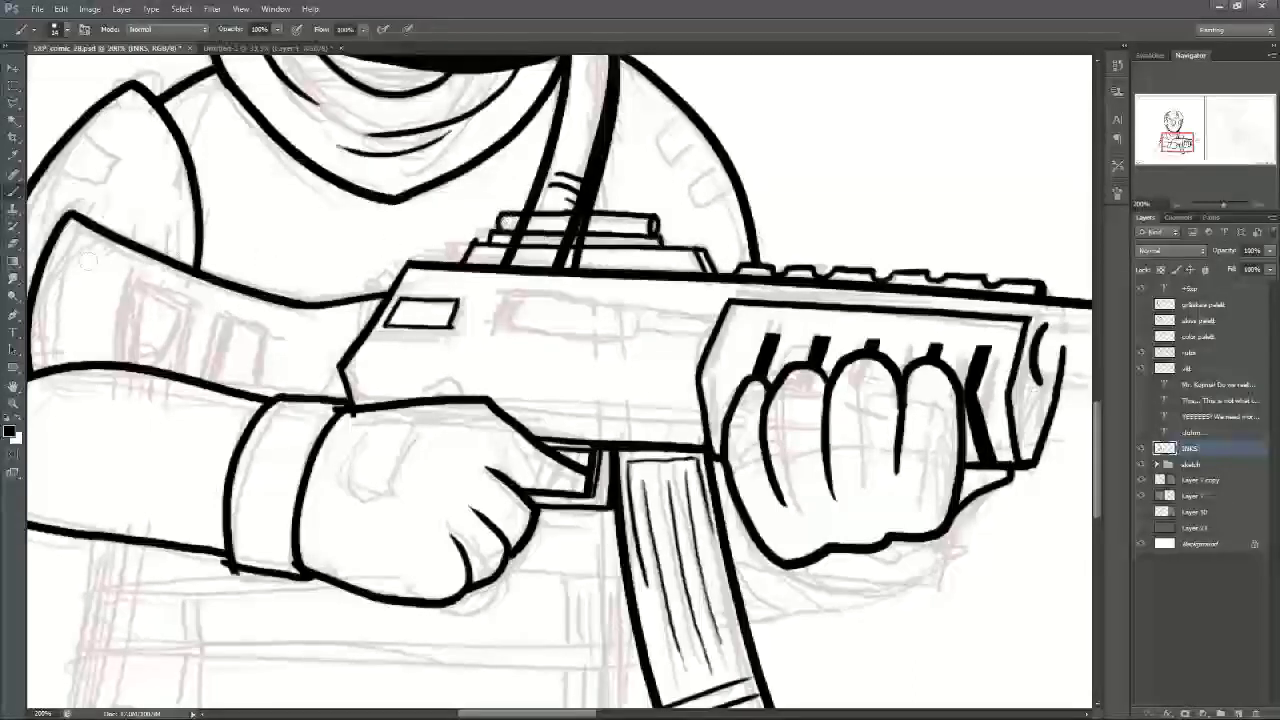
Step: Erase the sling lines that cross the sight mount and sight tube
click(12, 244)
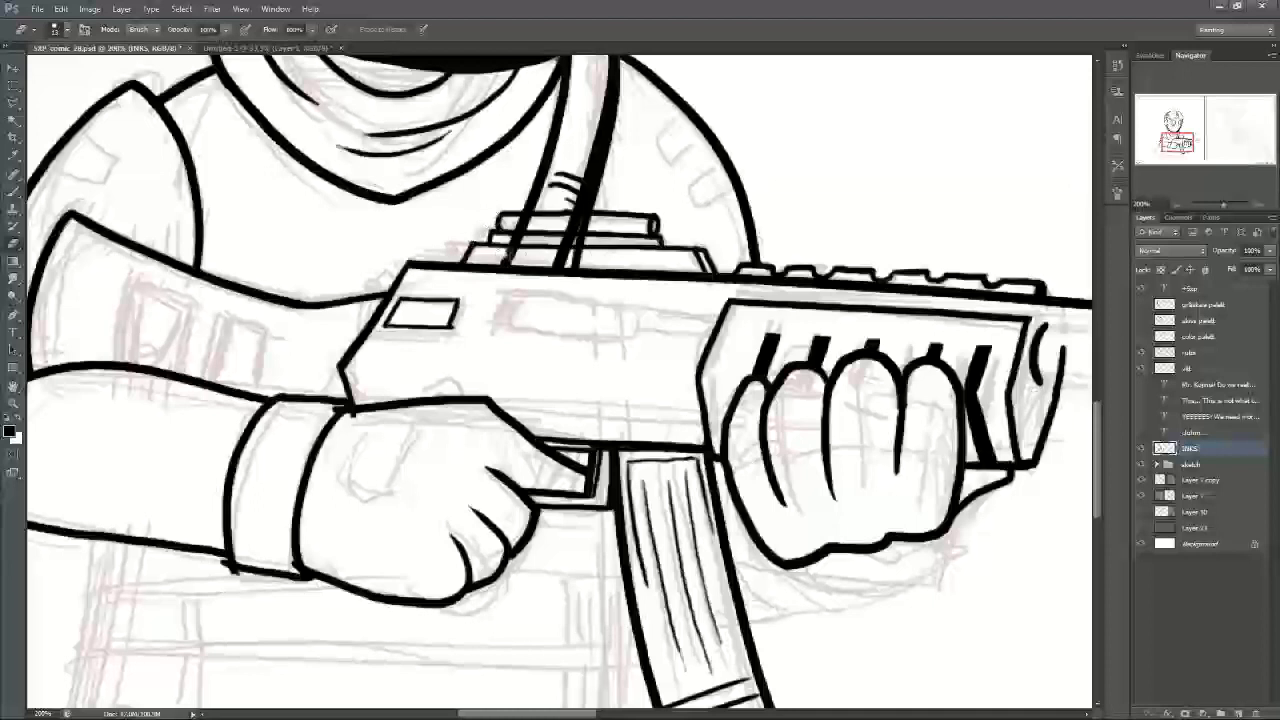
drag(512, 254, 578, 266)
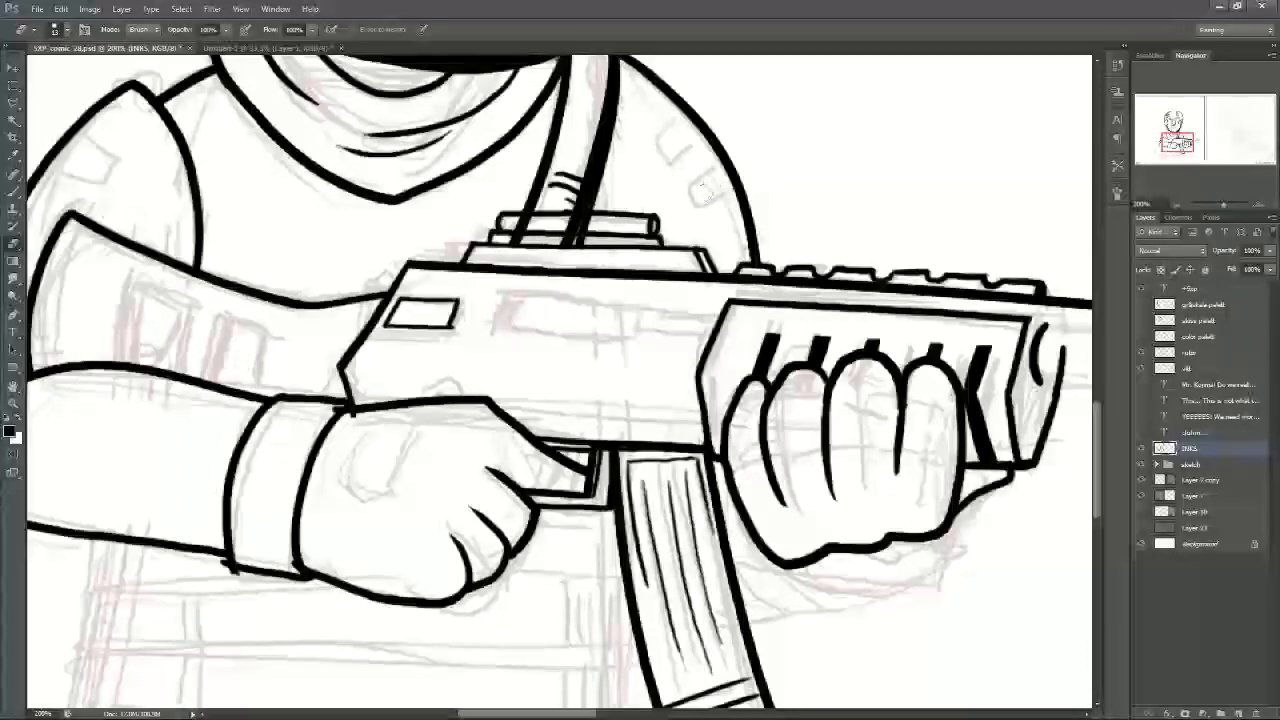
mouse_move(574, 222)
mouse_down()
mouse_move(594, 228)
mouse_move(560, 230)
mouse_move(585, 240)
mouse_move(530, 235)
mouse_move(535, 244)
mouse_up()
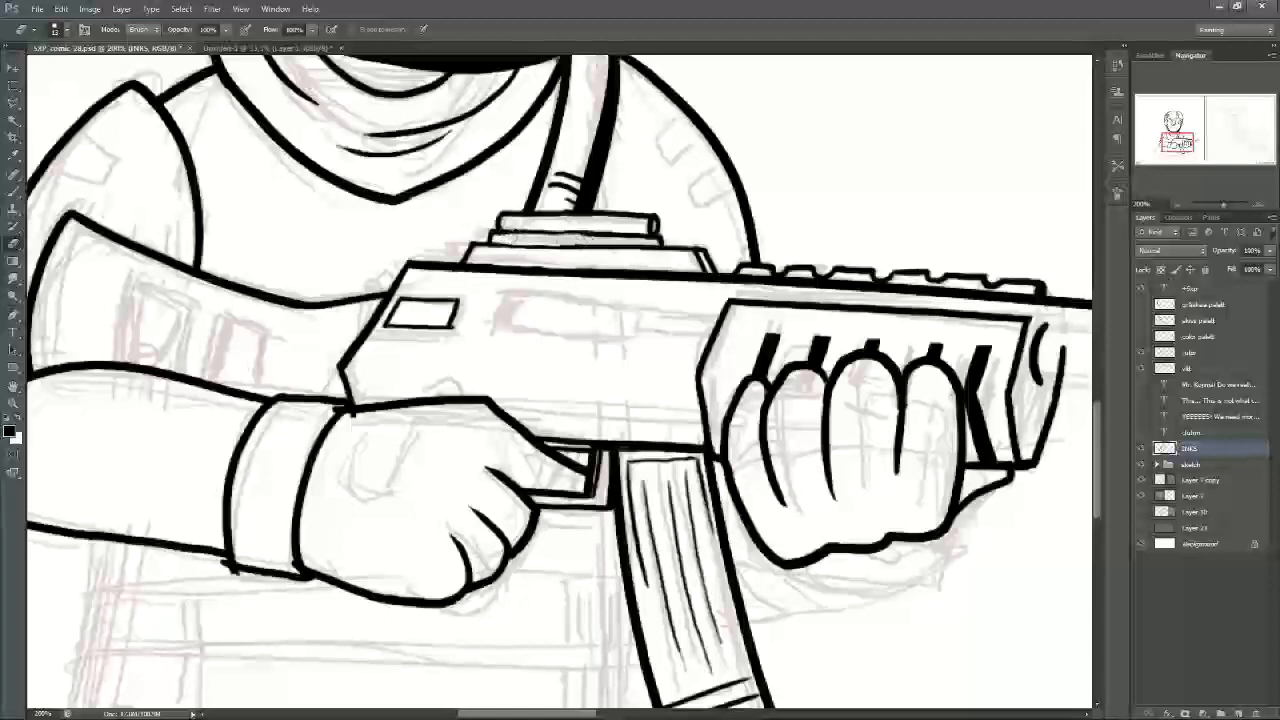
Step: Restore the sight mount's horizontal edges, then ink a band on the sight tube and small studs along the mount's base
key(s)
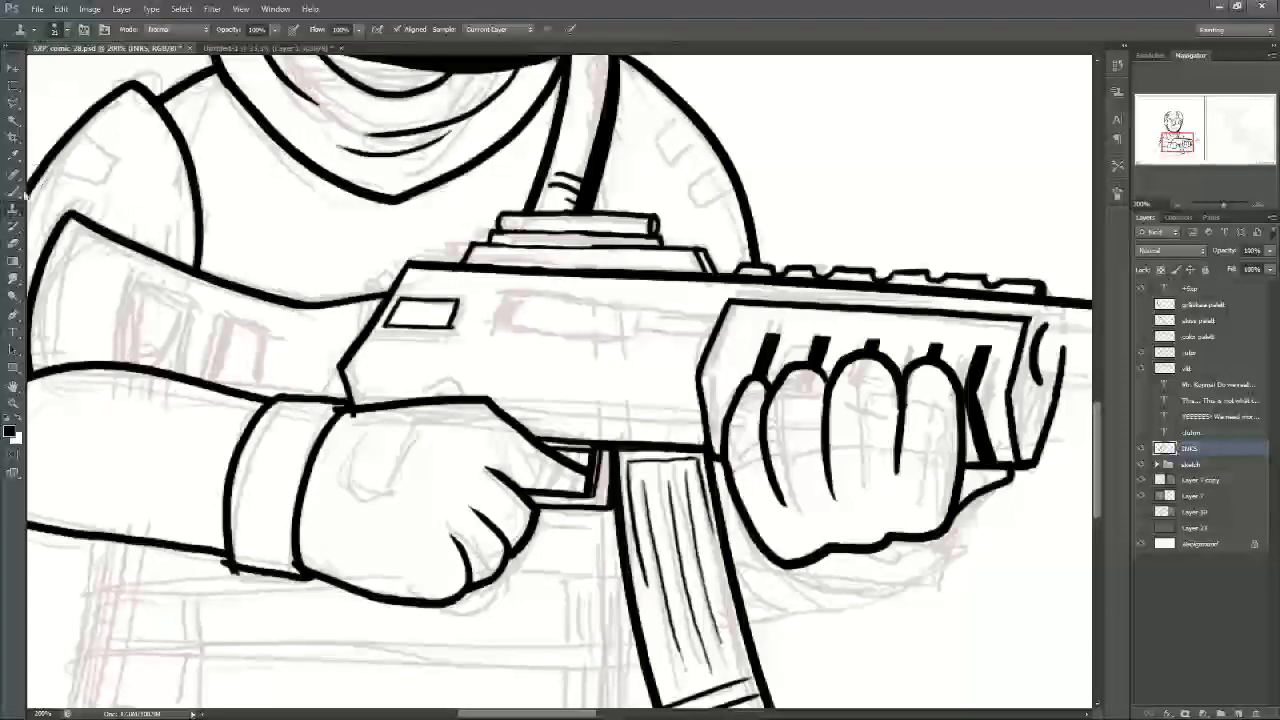
key(b)
drag(490, 243, 640, 247)
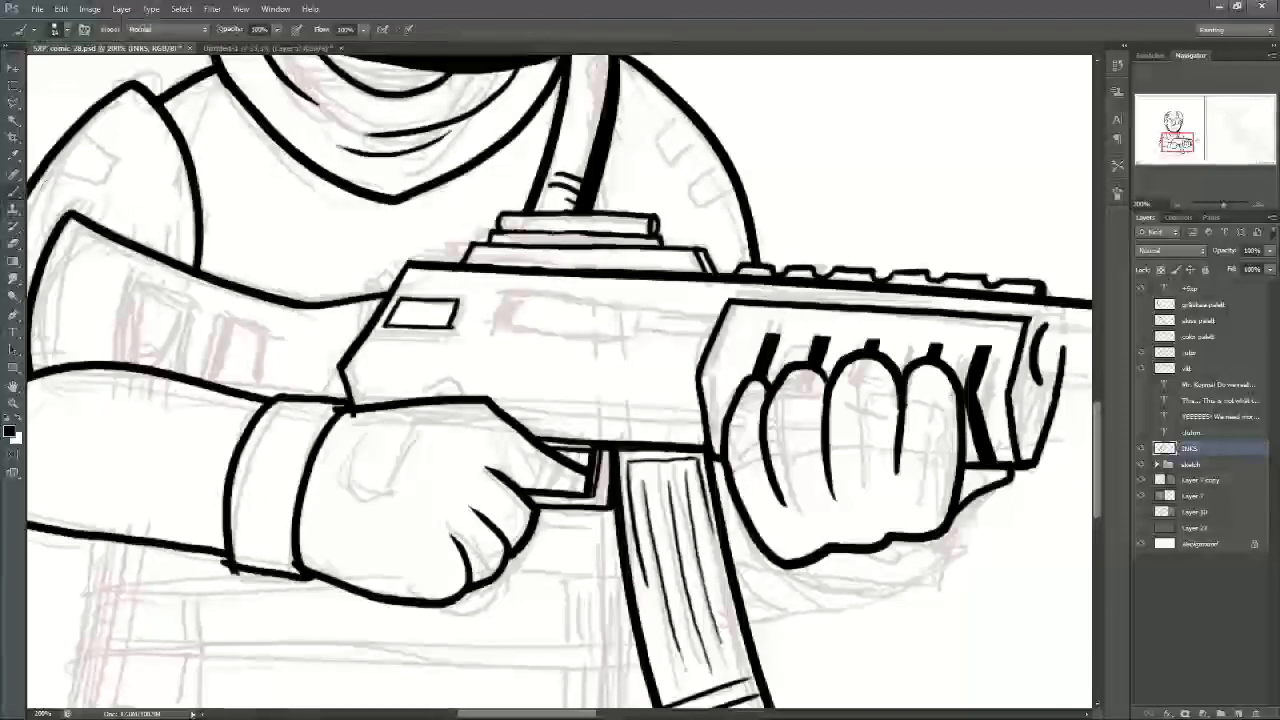
drag(498, 232, 655, 238)
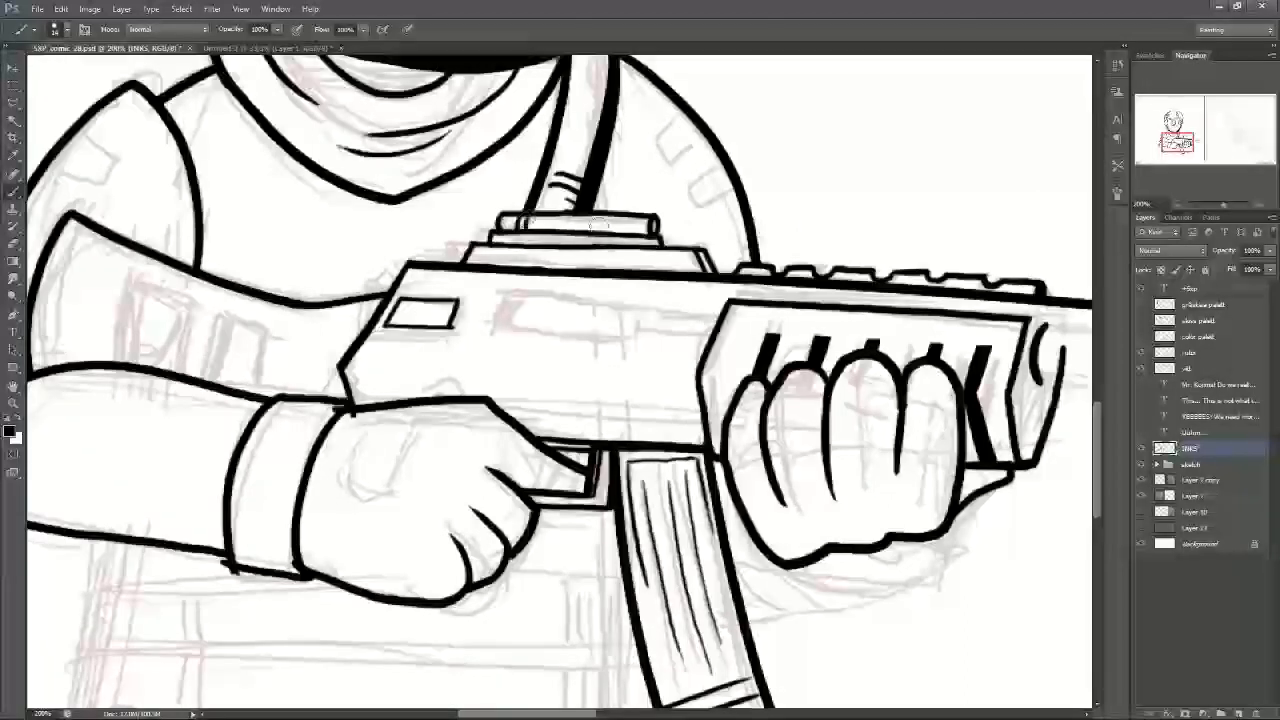
drag(514, 266, 528, 265)
Step: Ink the long stepped ejection slot across the receiver, running from behind the sight to the handguard's rear edge
drag(1177, 138, 1178, 142)
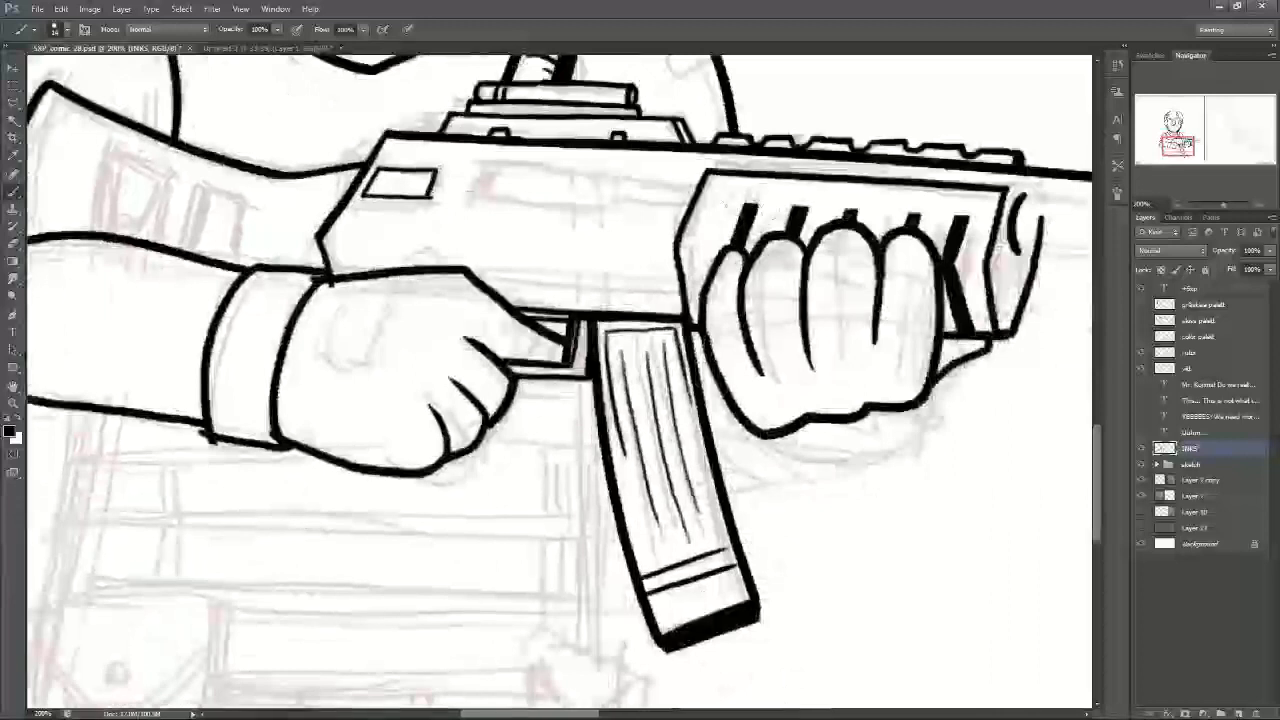
drag(483, 166, 706, 180)
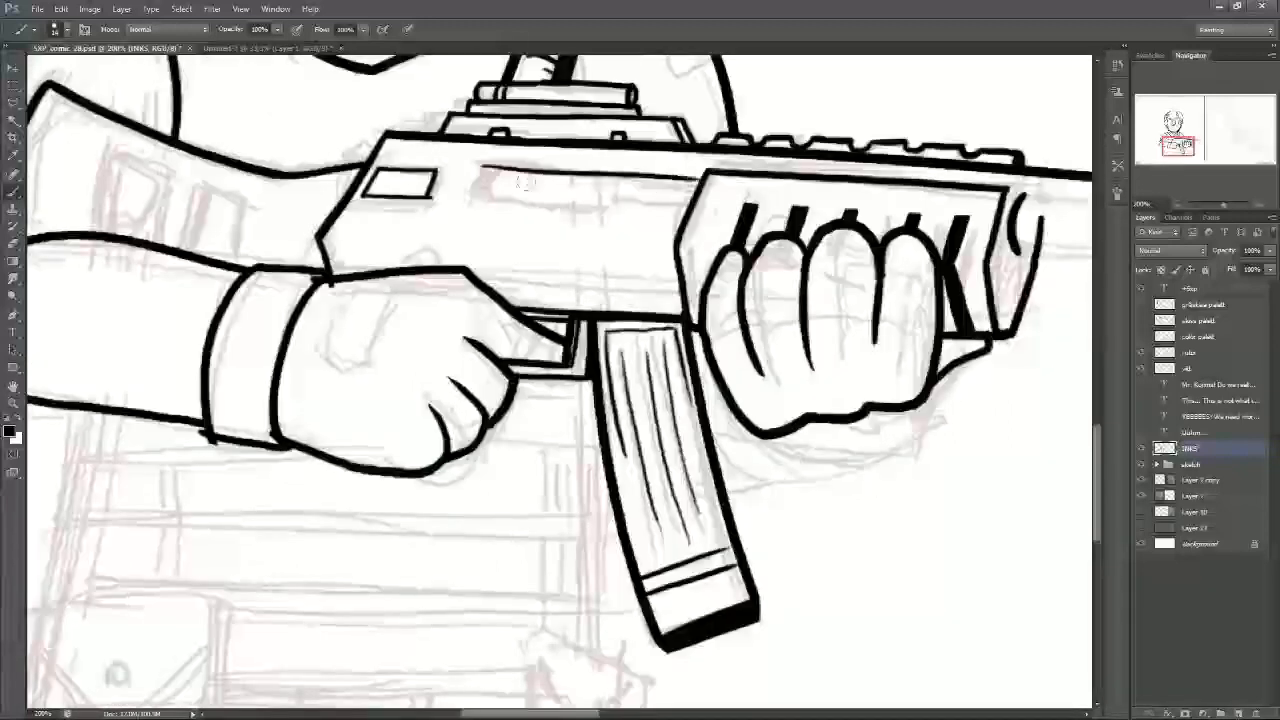
key(ctrl+z)
drag(482, 168, 712, 181)
key(ctrl+z)
drag(484, 170, 714, 181)
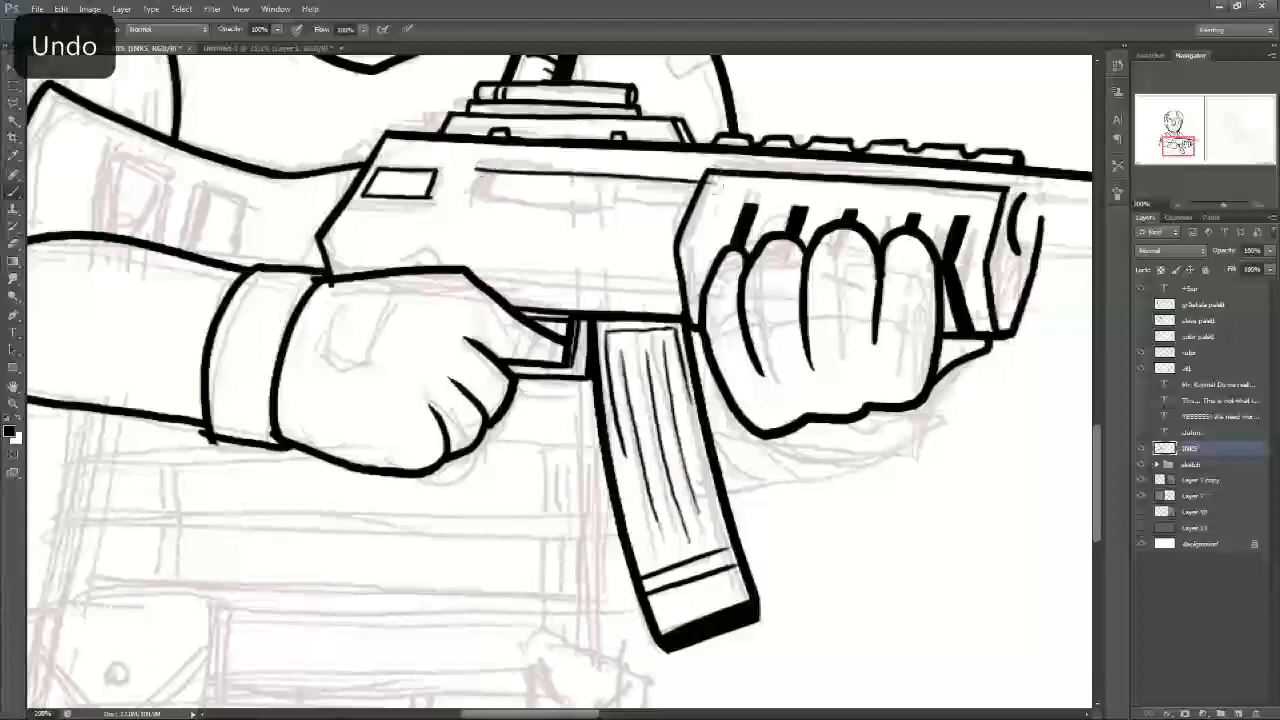
key(ctrl+z)
drag(478, 167, 710, 181)
key(ctrl+z)
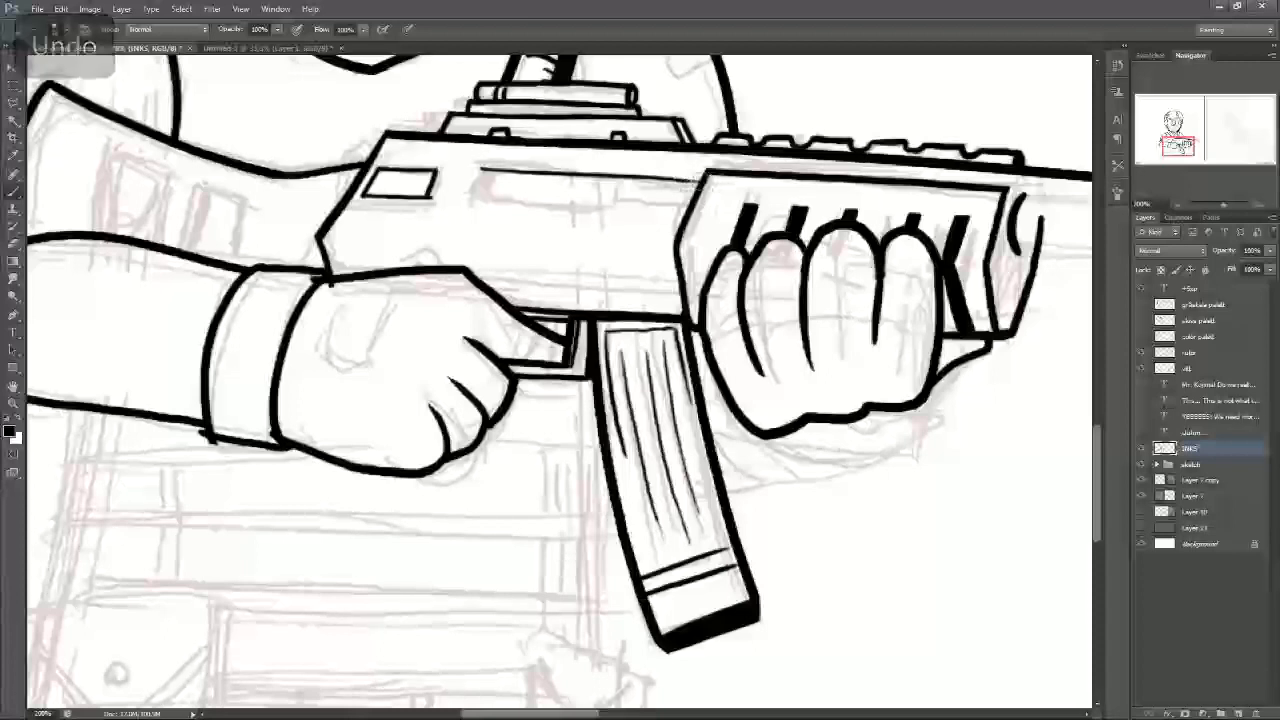
mouse_move(482, 170)
mouse_down()
mouse_move(471, 202)
mouse_move(705, 196)
mouse_up()
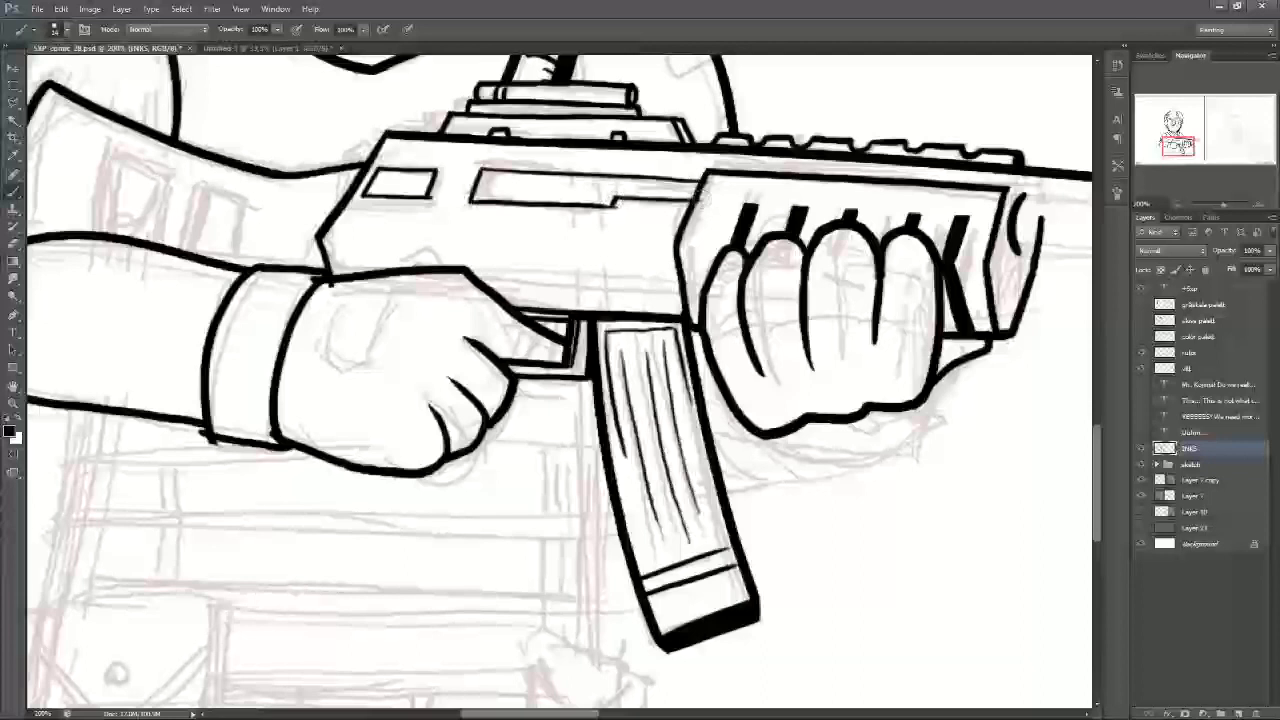
Step: Ink a row of small control details on the receiver's lower rear edge, just above the trigger hand
key(e)
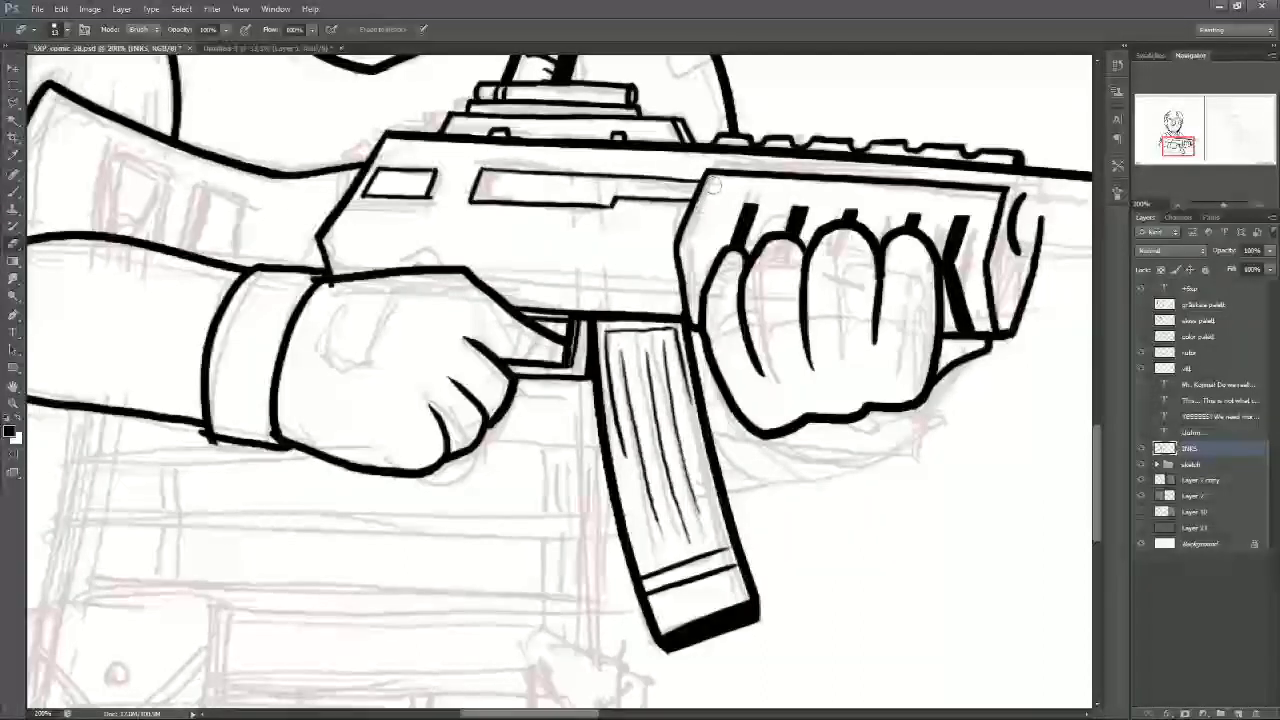
click(17, 193)
mouse_move(398, 262)
mouse_down()
mouse_move(438, 250)
mouse_move(394, 266)
mouse_move(430, 267)
mouse_move(359, 269)
mouse_up()
Step: Ink the bevelled front corner of the handguard and erase the rifle's top line where it extends past that corner
drag(1167, 142, 1181, 144)
key(ctrl+minus)
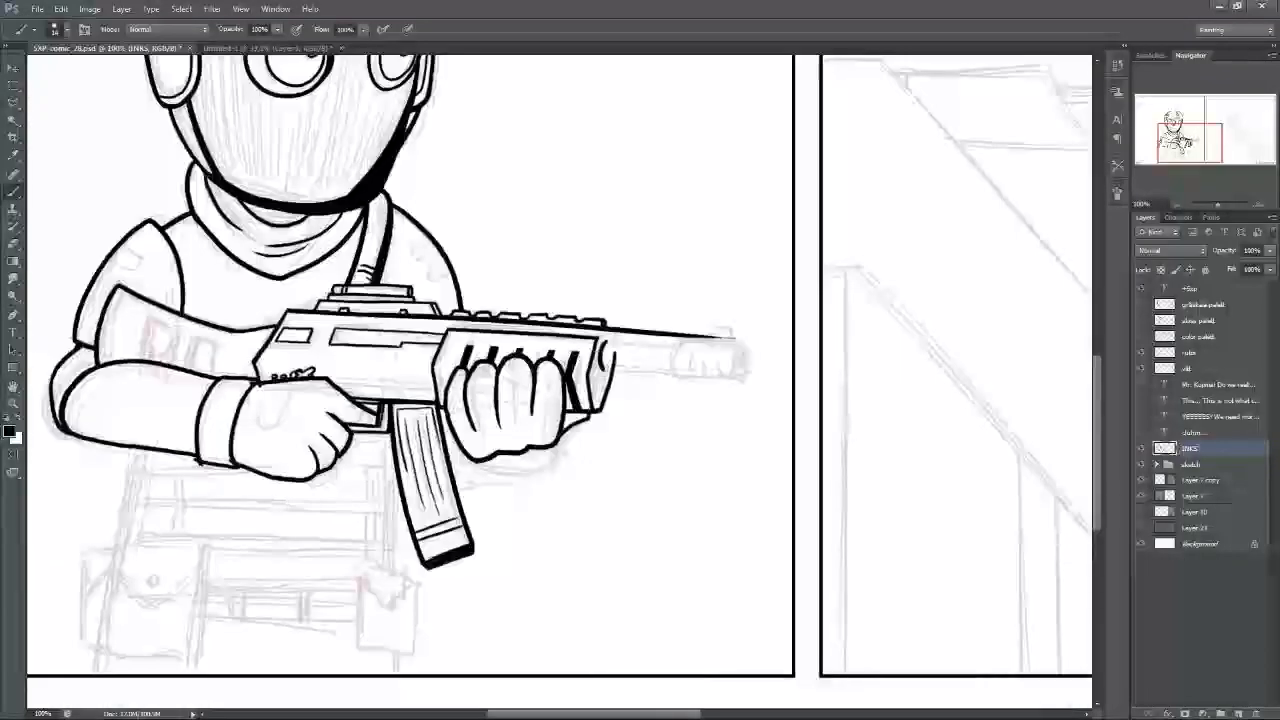
key(ctrl+plus)
key(ctrl+plus)
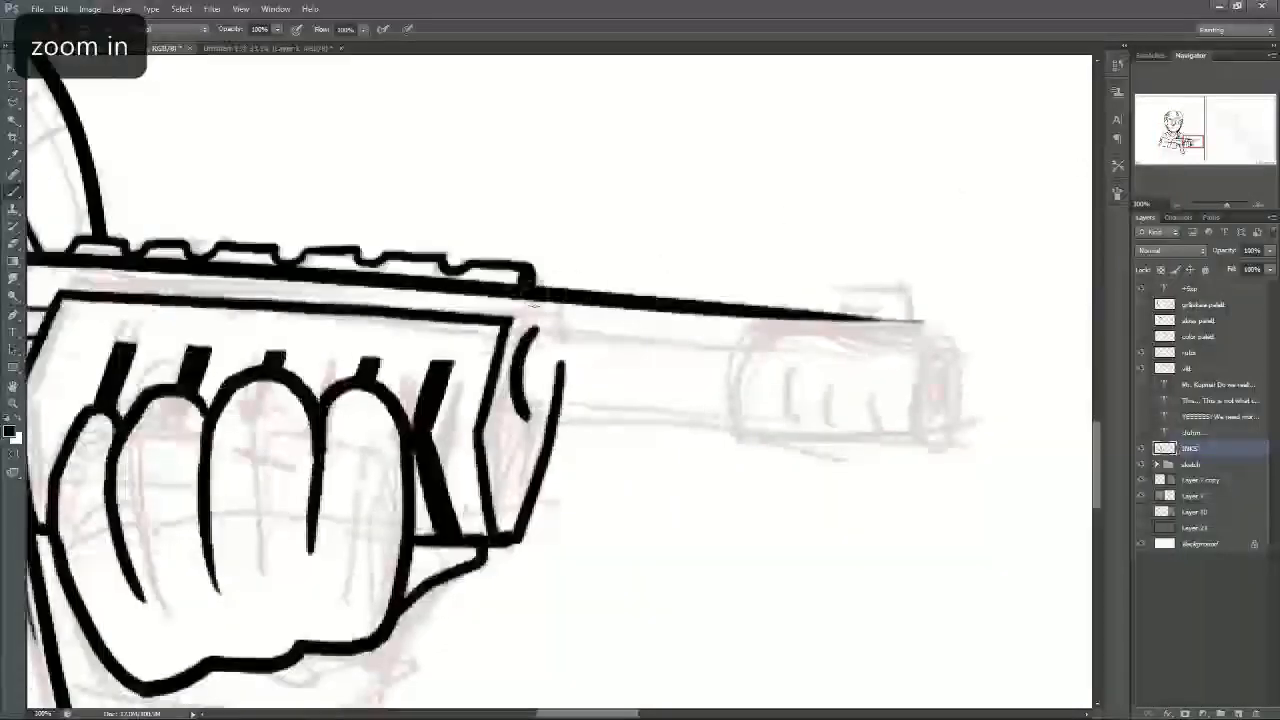
mouse_move(537, 288)
mouse_down()
mouse_move(566, 327)
mouse_move(565, 378)
mouse_up()
key(e)
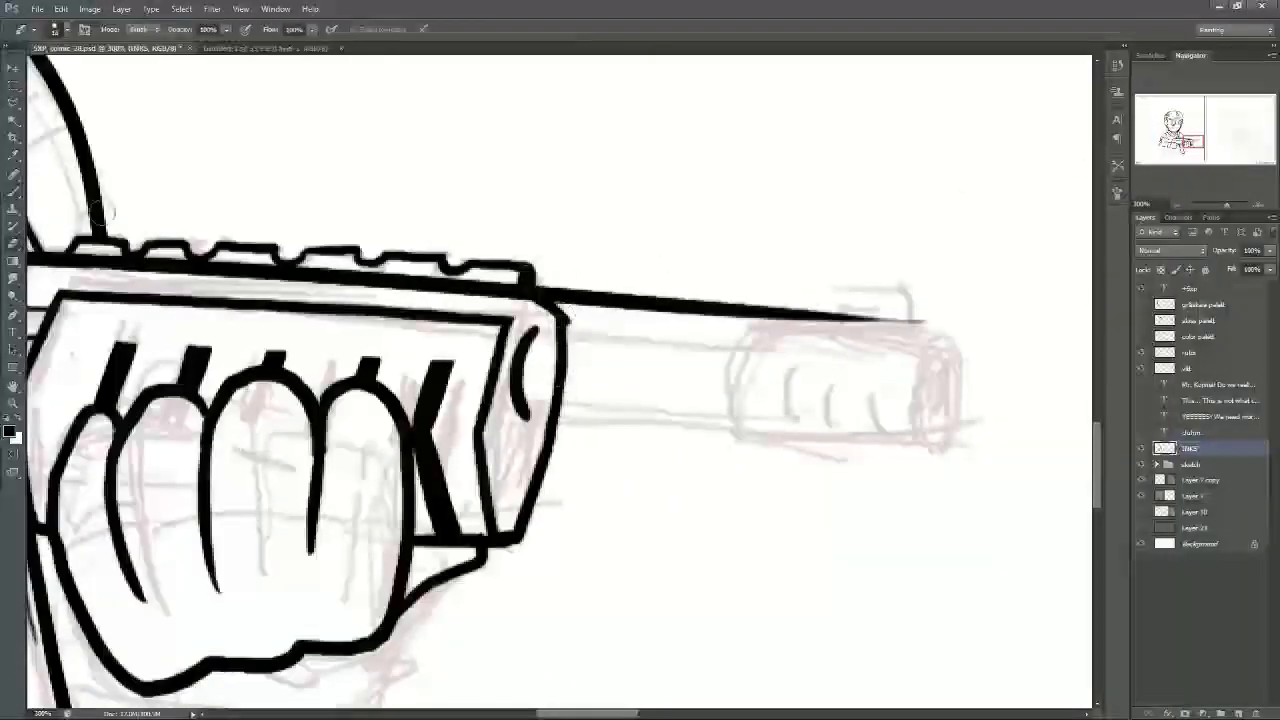
drag(548, 283, 888, 320)
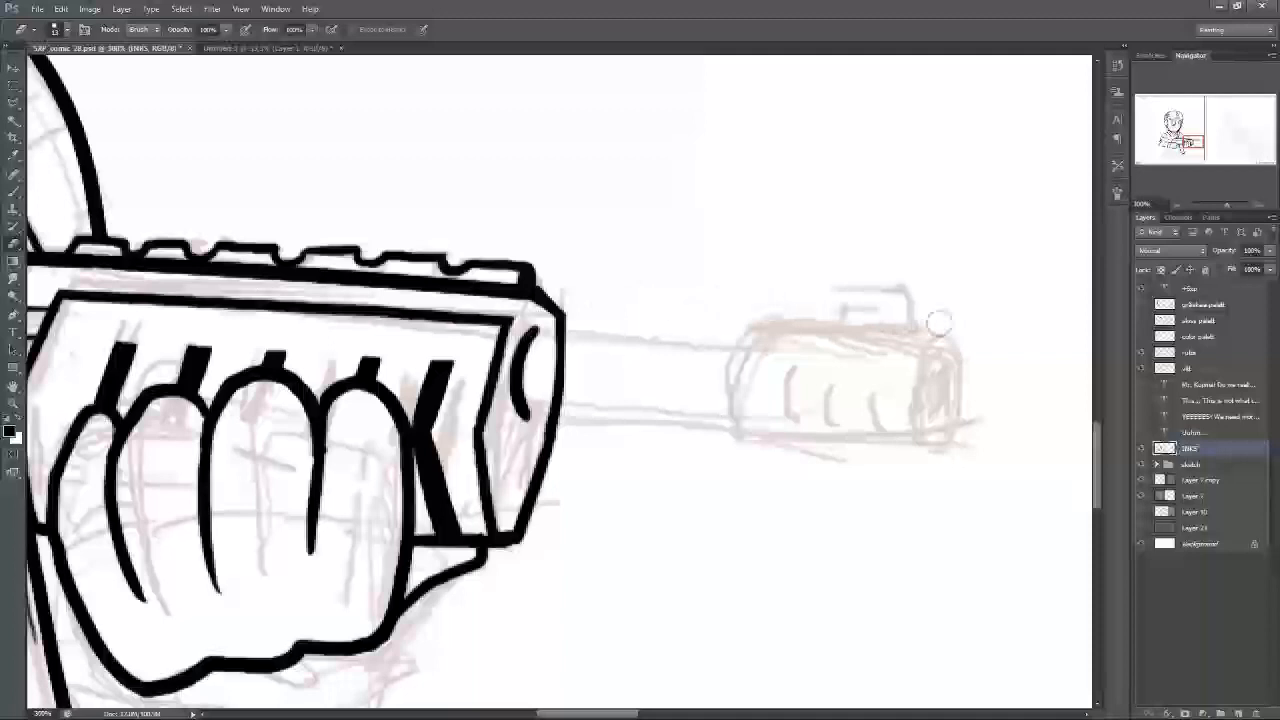
key(b)
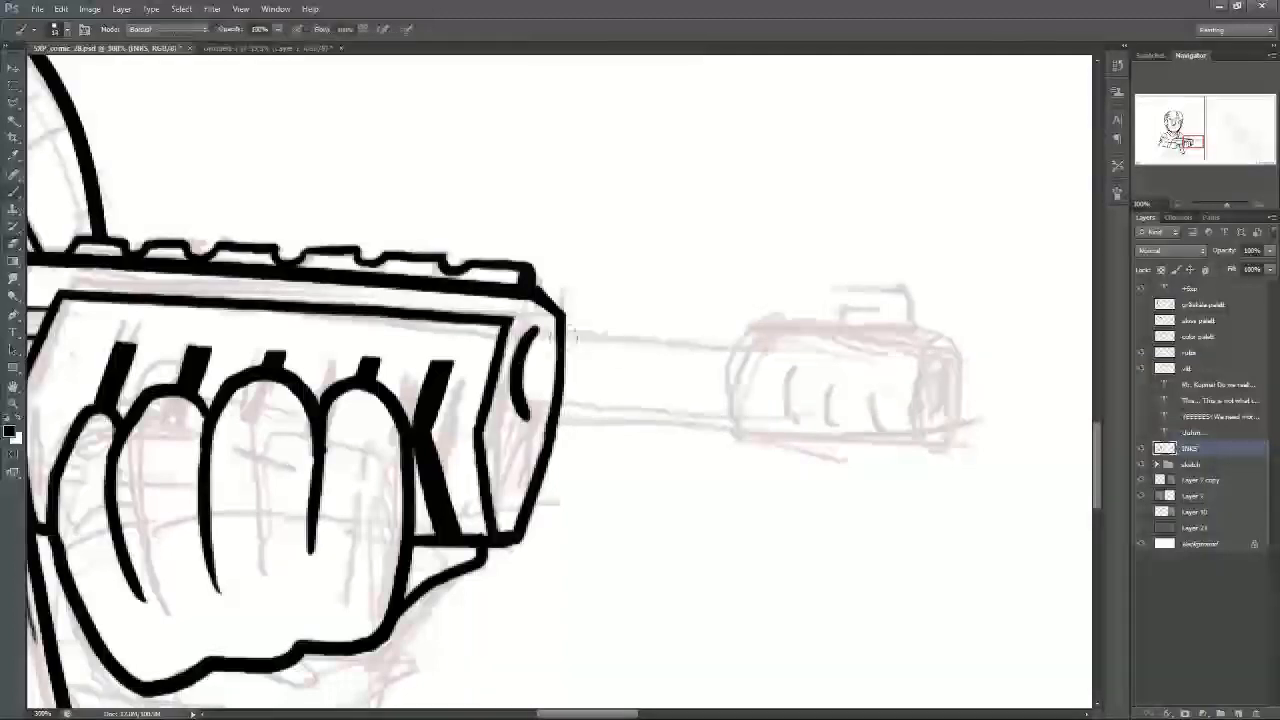
drag(530, 342, 935, 347)
key(ctrl+plus)
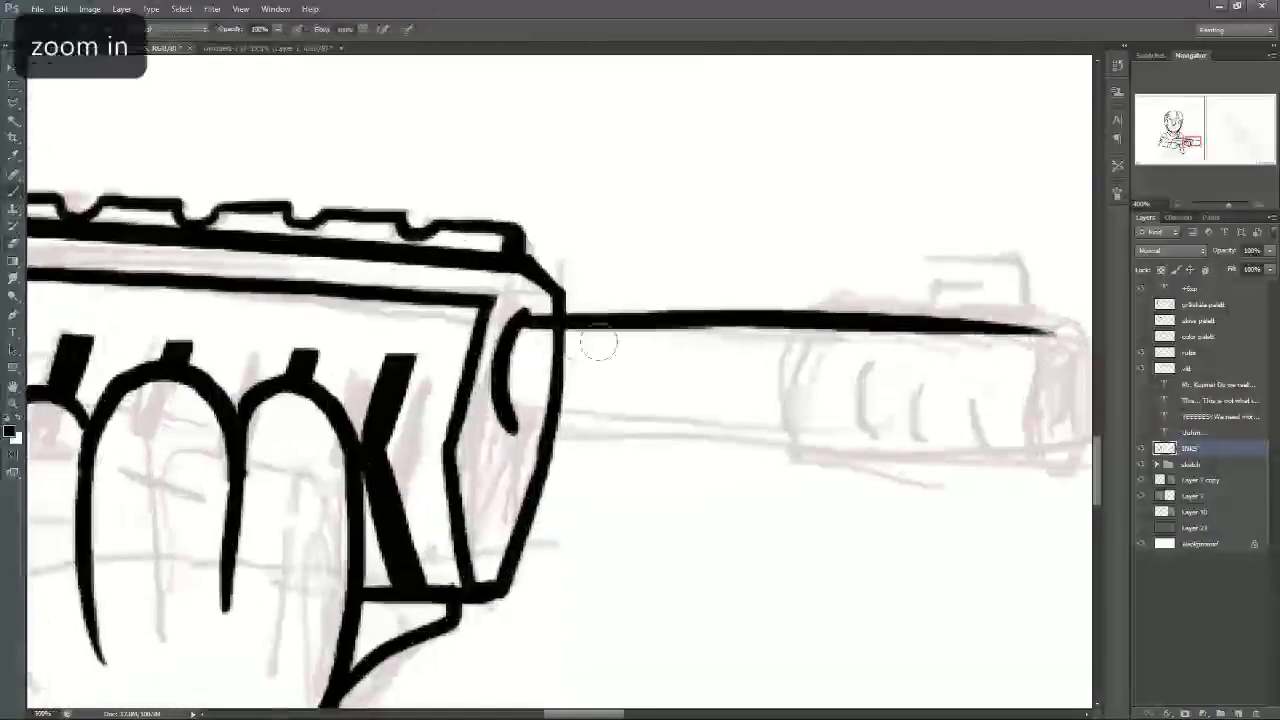
key(ctrl+minus)
key(ctrl+z)
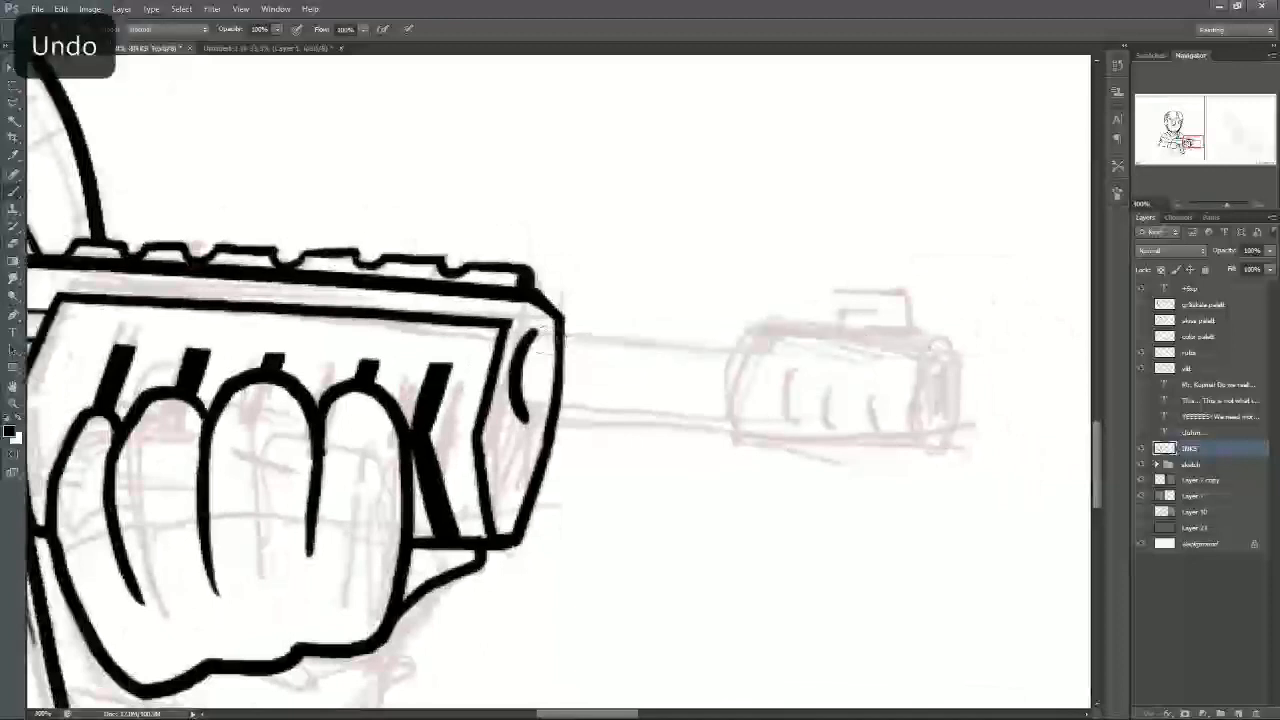
drag(560, 340, 822, 356)
key(ctrl+z)
drag(560, 342, 808, 357)
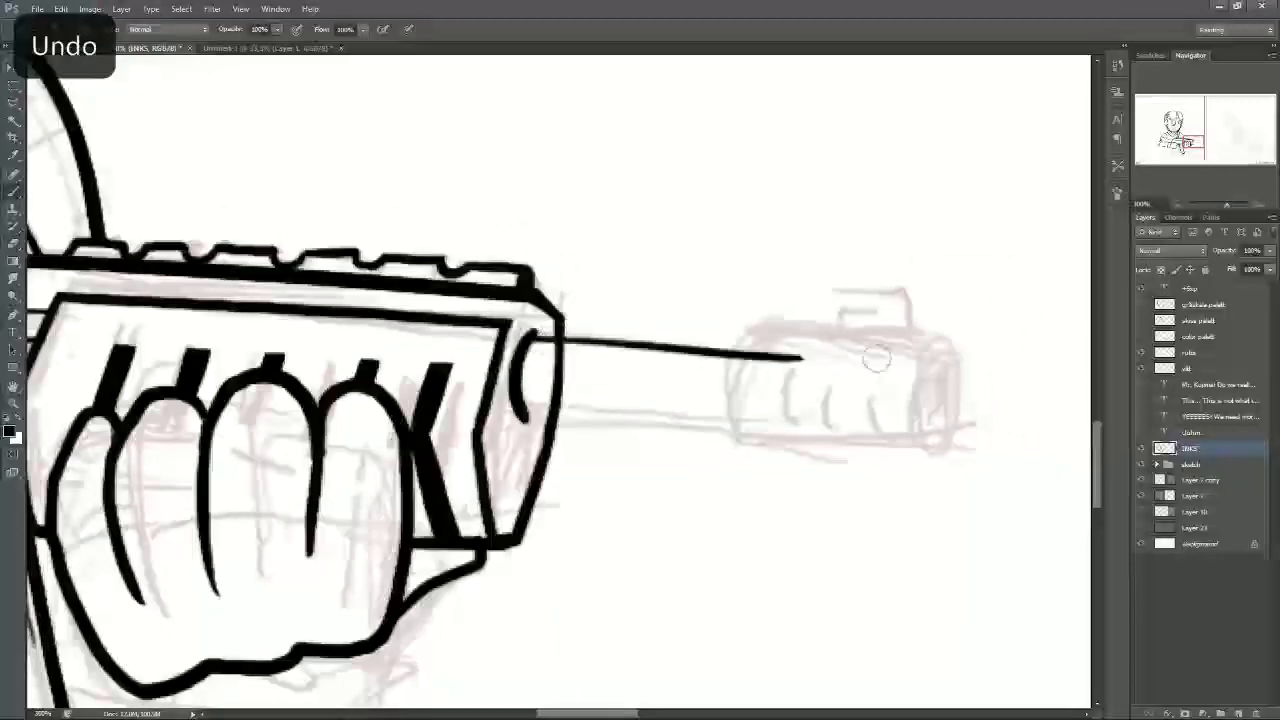
key(ctrl+z)
drag(560, 342, 832, 350)
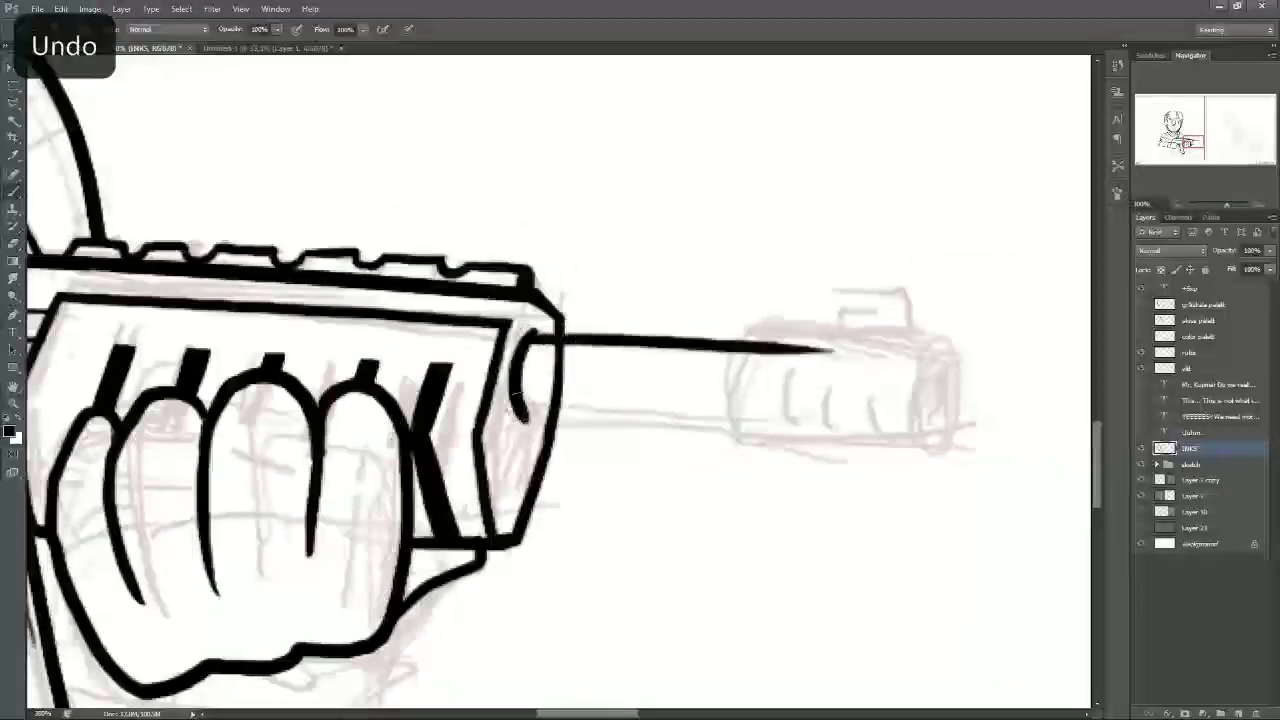
drag(522, 411, 822, 428)
key(ctrl+z)
drag(522, 408, 828, 430)
key(ctrl+z)
drag(522, 408, 830, 430)
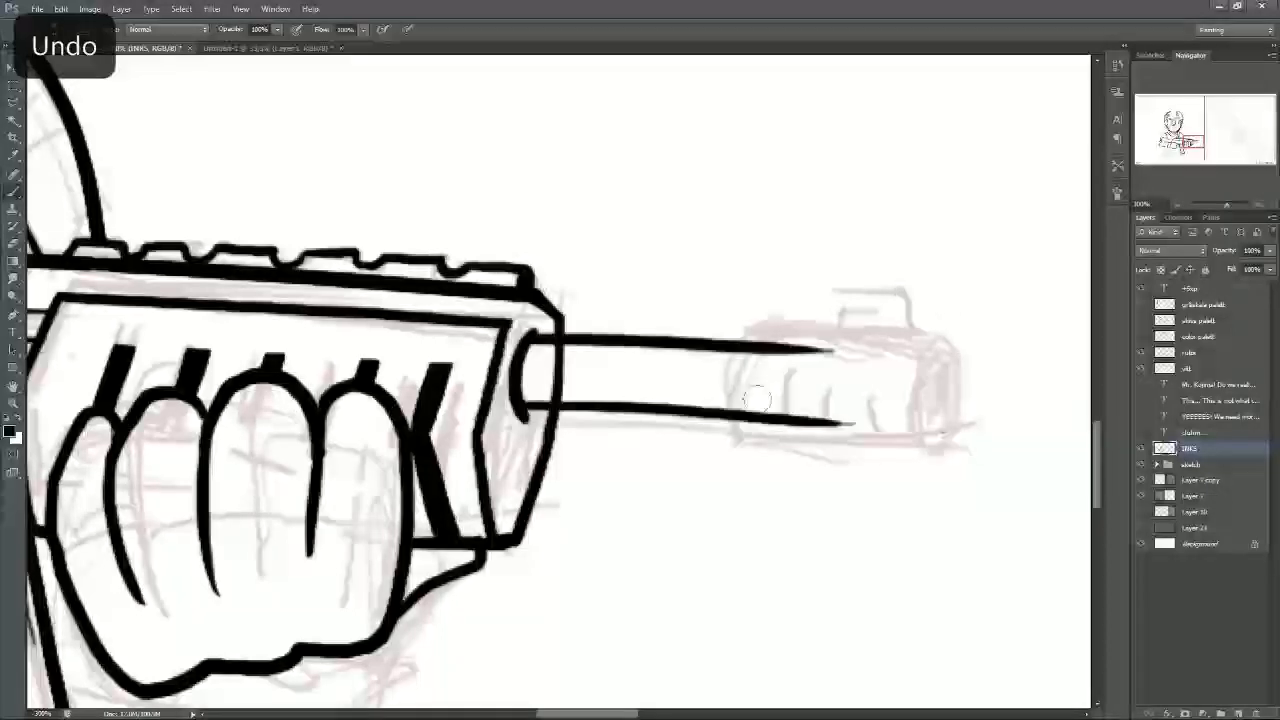
key(ctrl+z)
key(ctrl+z)
Step: Ink the barrel's upper and lower edges from the handguard opening to the muzzle
key(ctrl+minus)
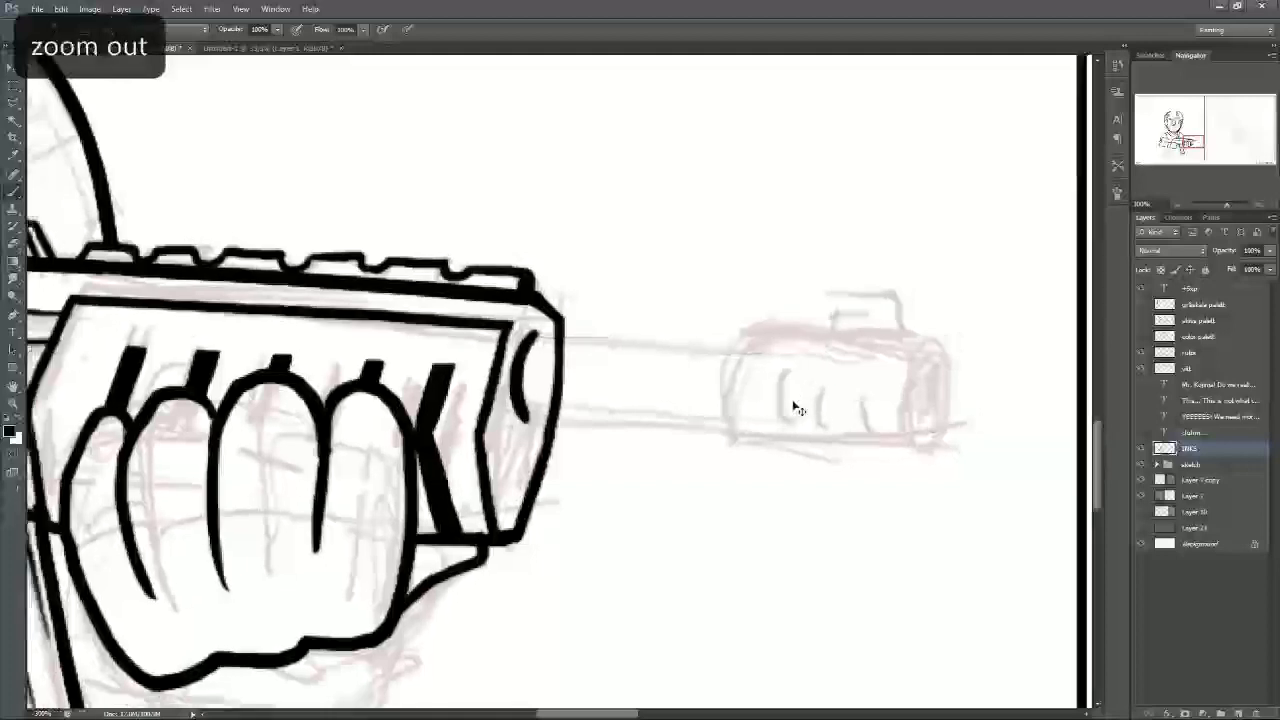
drag(540, 352, 816, 368)
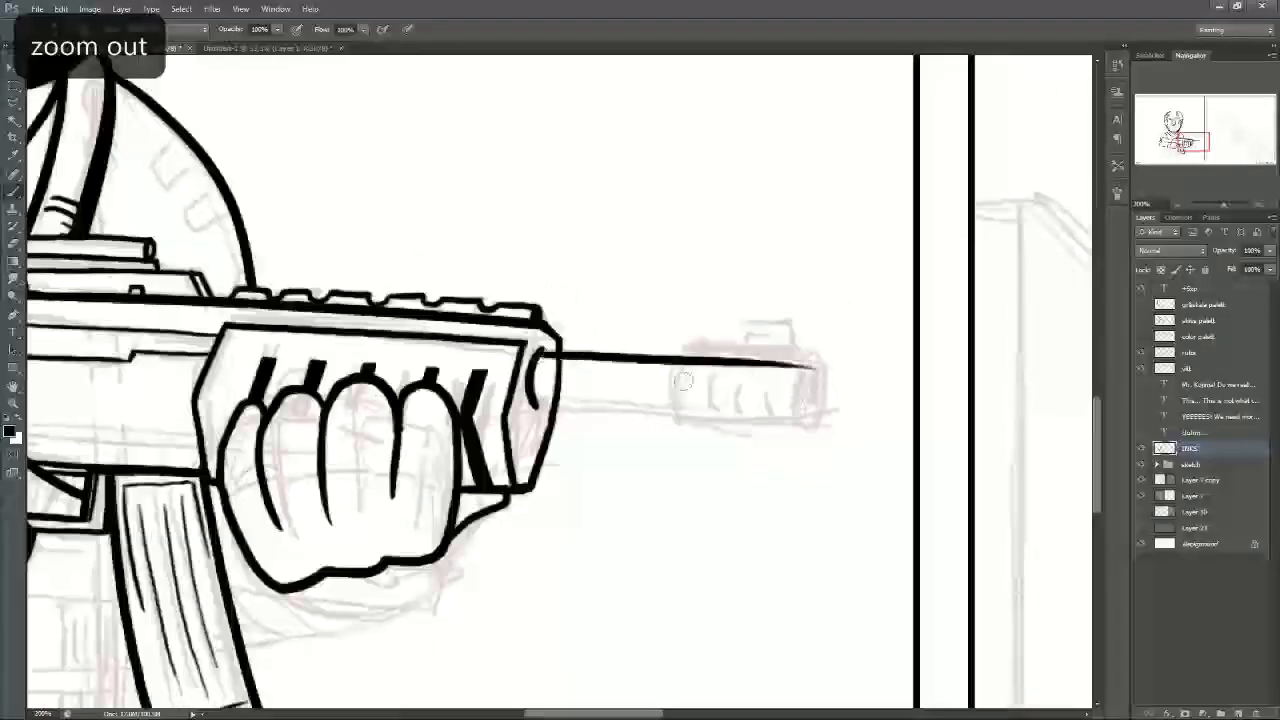
drag(532, 400, 854, 421)
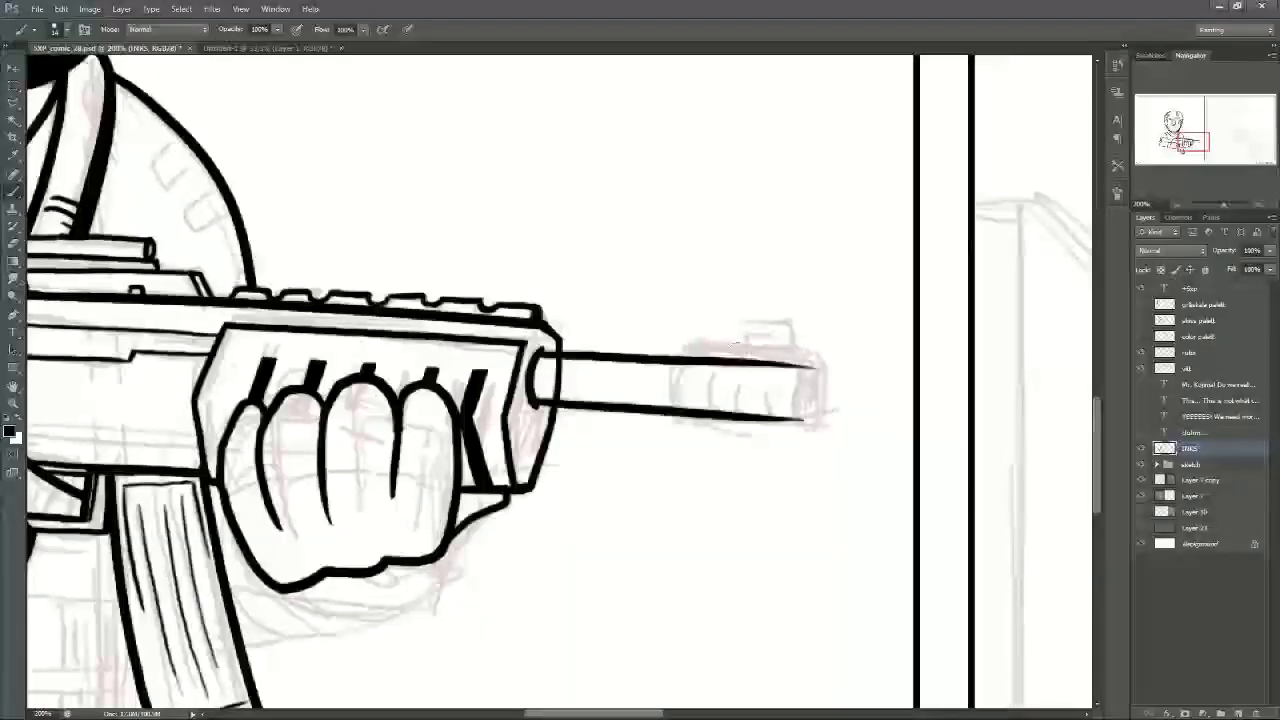
drag(688, 346, 680, 424)
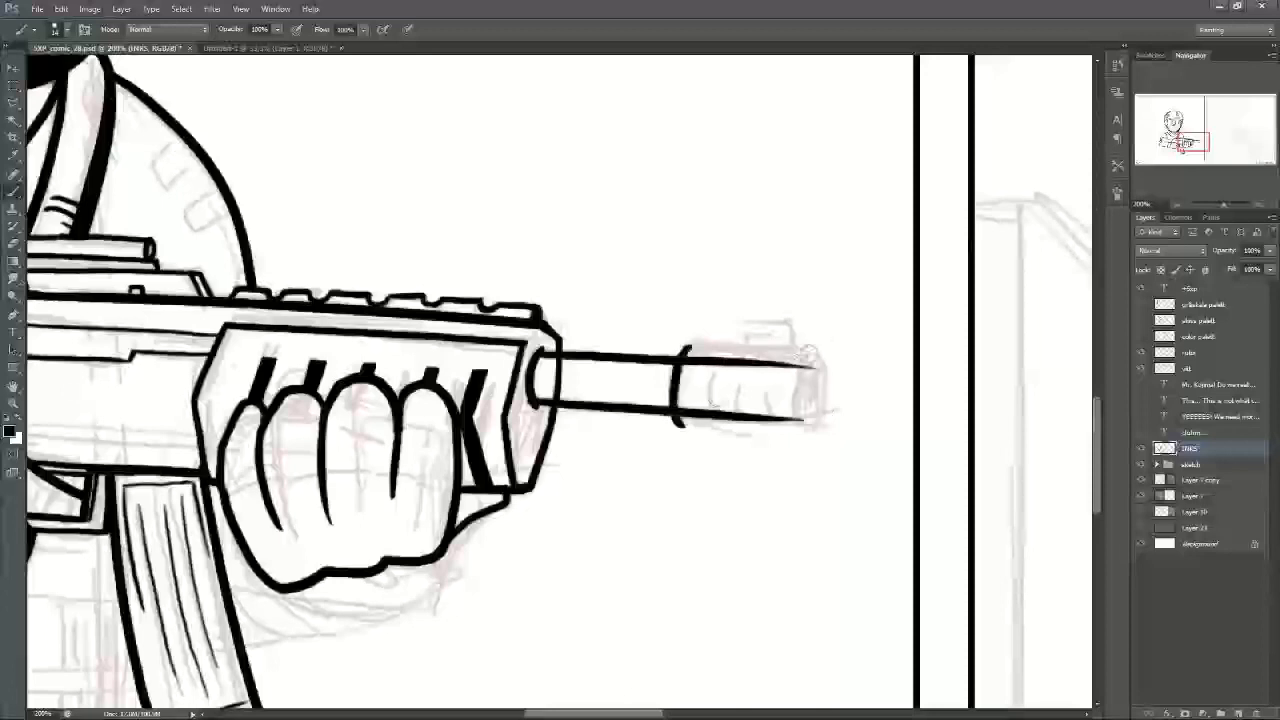
drag(808, 352, 803, 420)
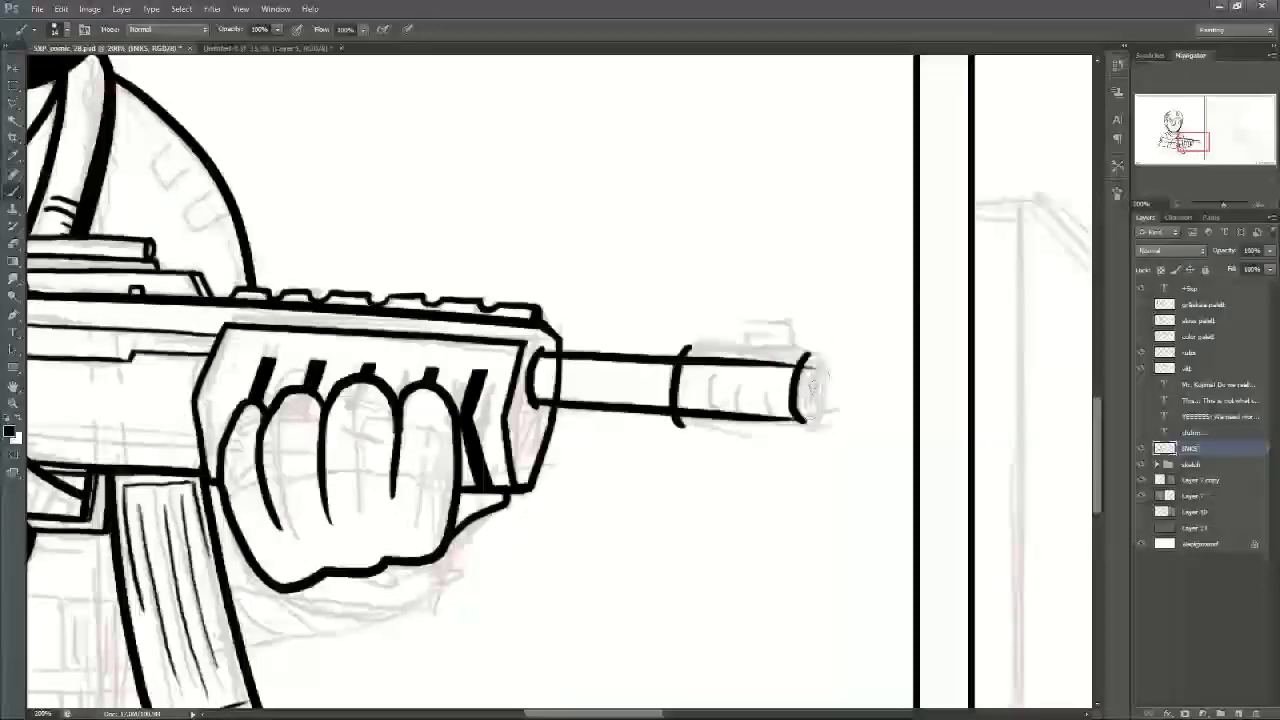
click(13, 244)
right_click(831, 348)
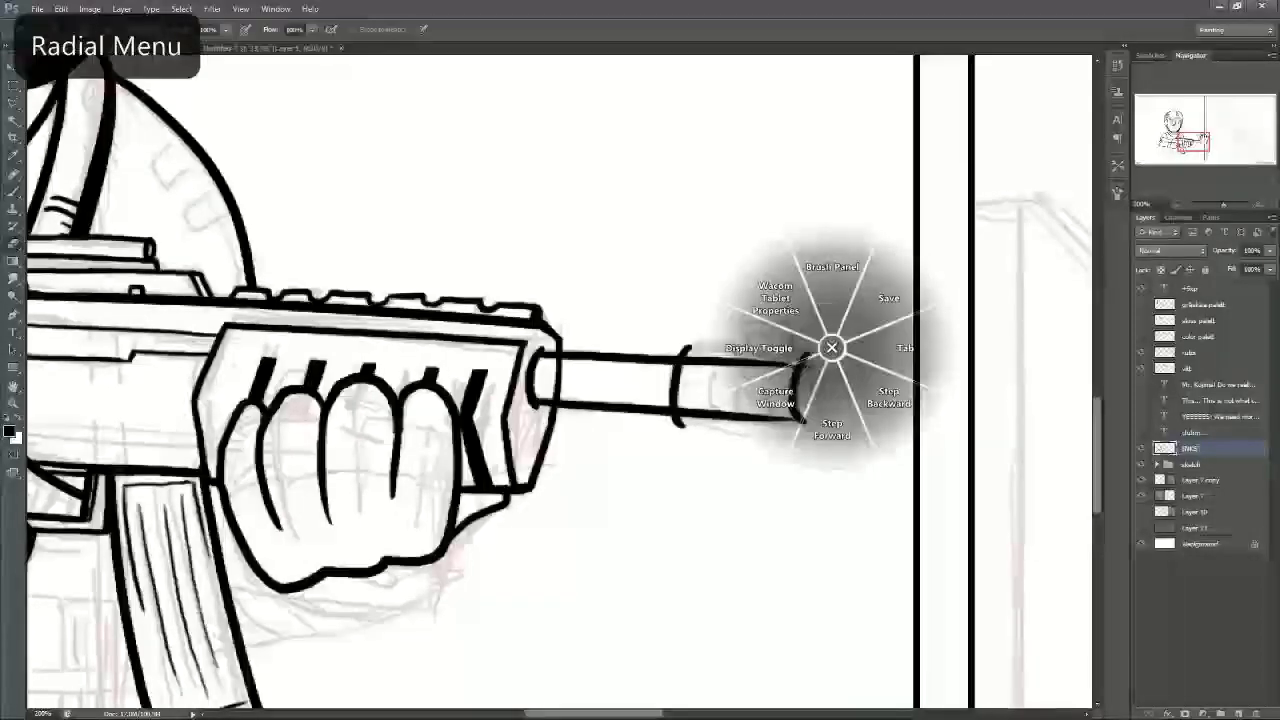
click(831, 348)
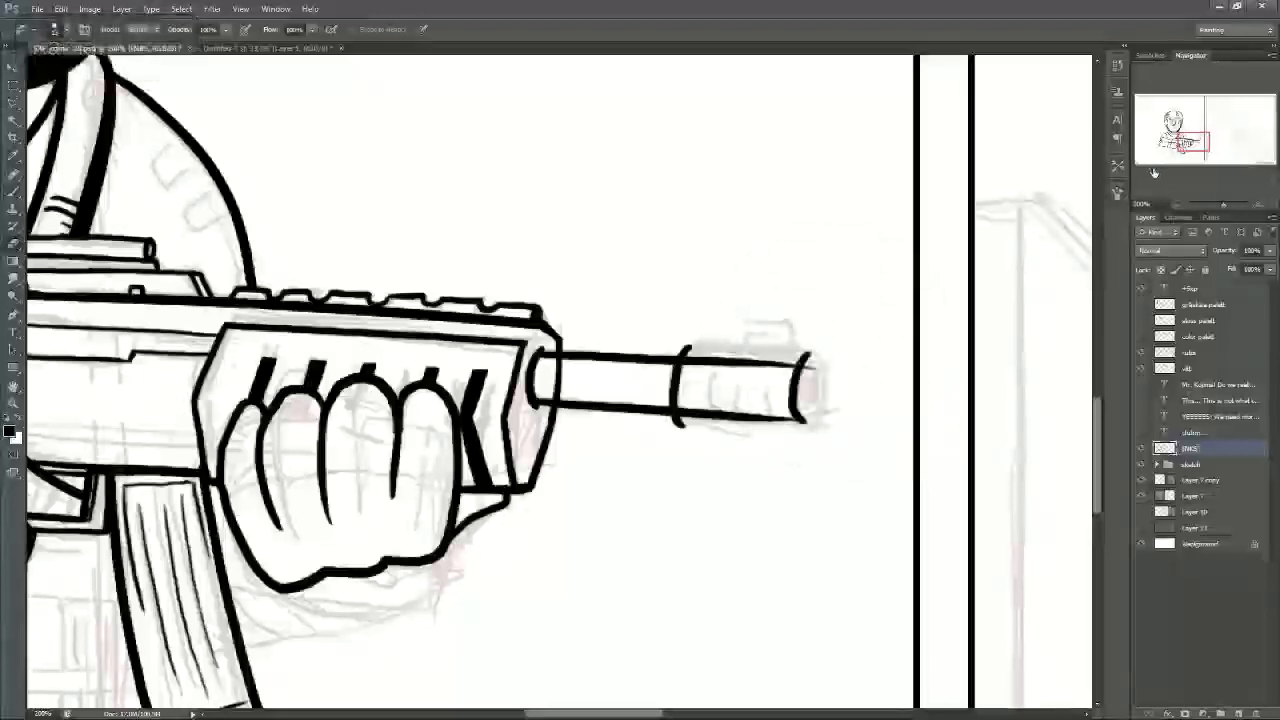
key(ctrl+z)
key(ctrl+z)
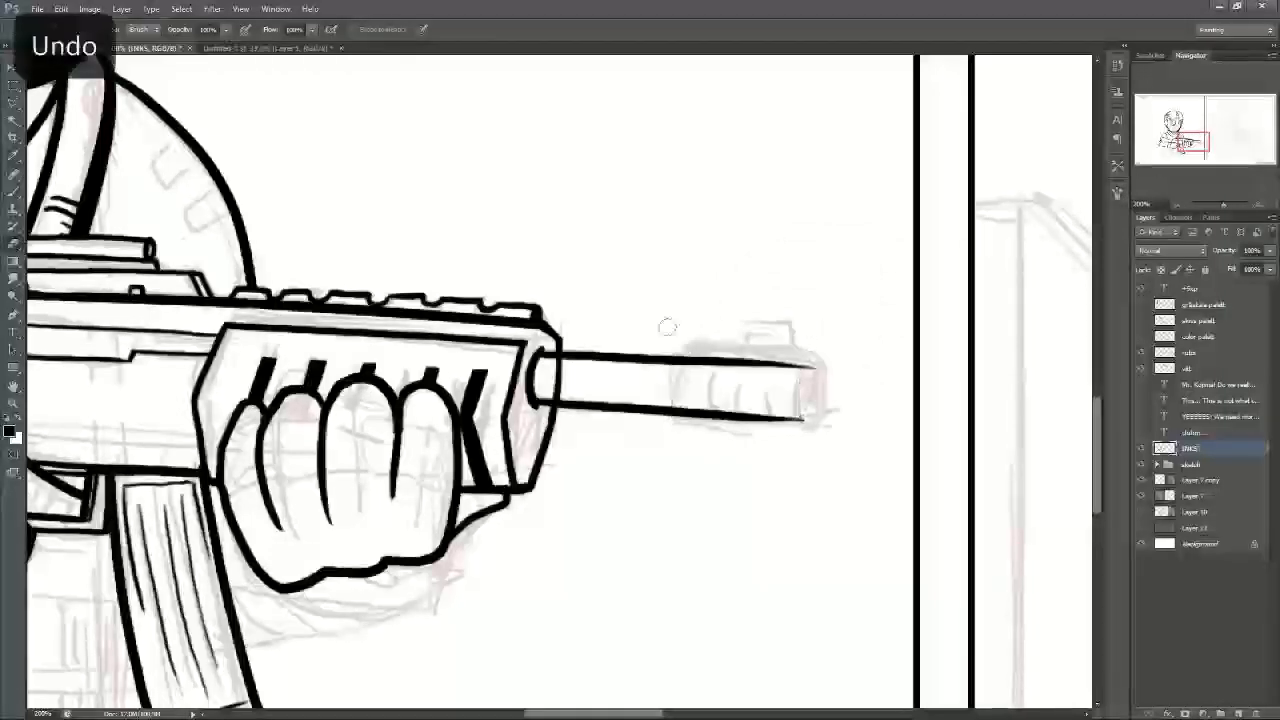
Step: Erase the barrel's edge lines inside the sketched muzzle brake and ink the brake's curved rear edge
mouse_move(738, 360)
mouse_down()
mouse_move(734, 412)
mouse_move(724, 384)
mouse_move(756, 416)
mouse_move(805, 363)
mouse_move(805, 425)
mouse_up()
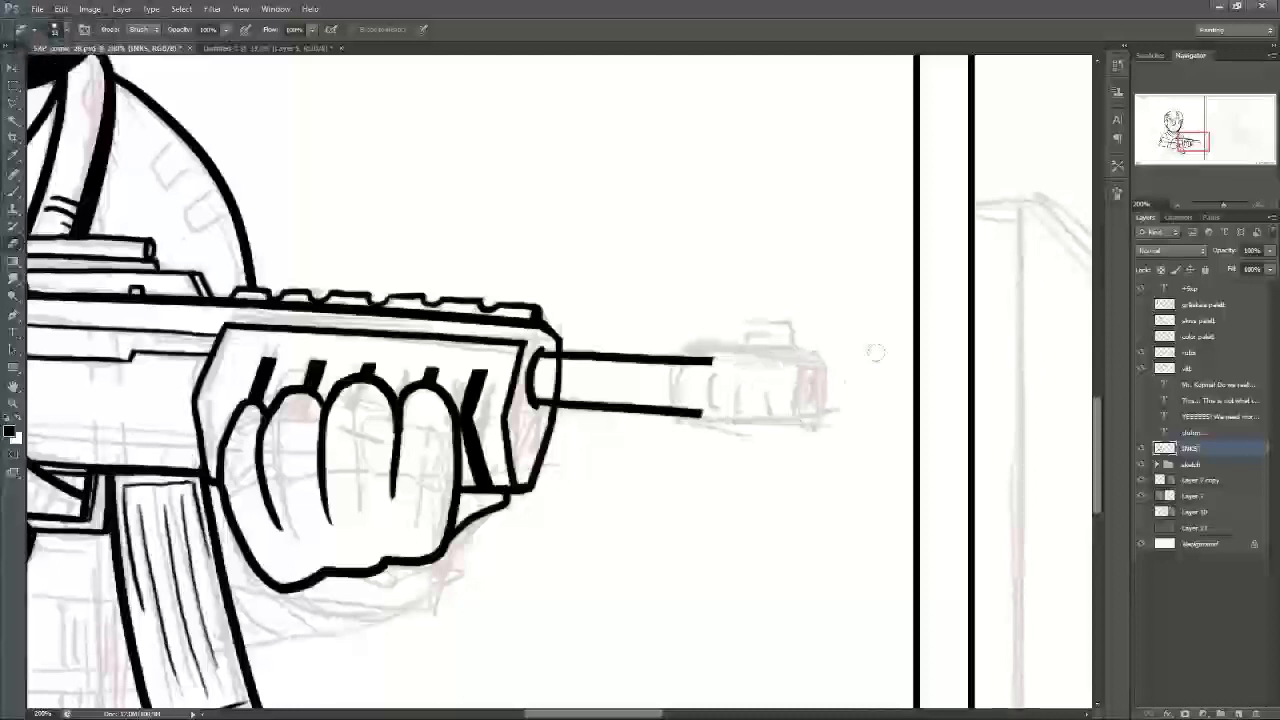
click(14, 193)
drag(684, 347, 680, 418)
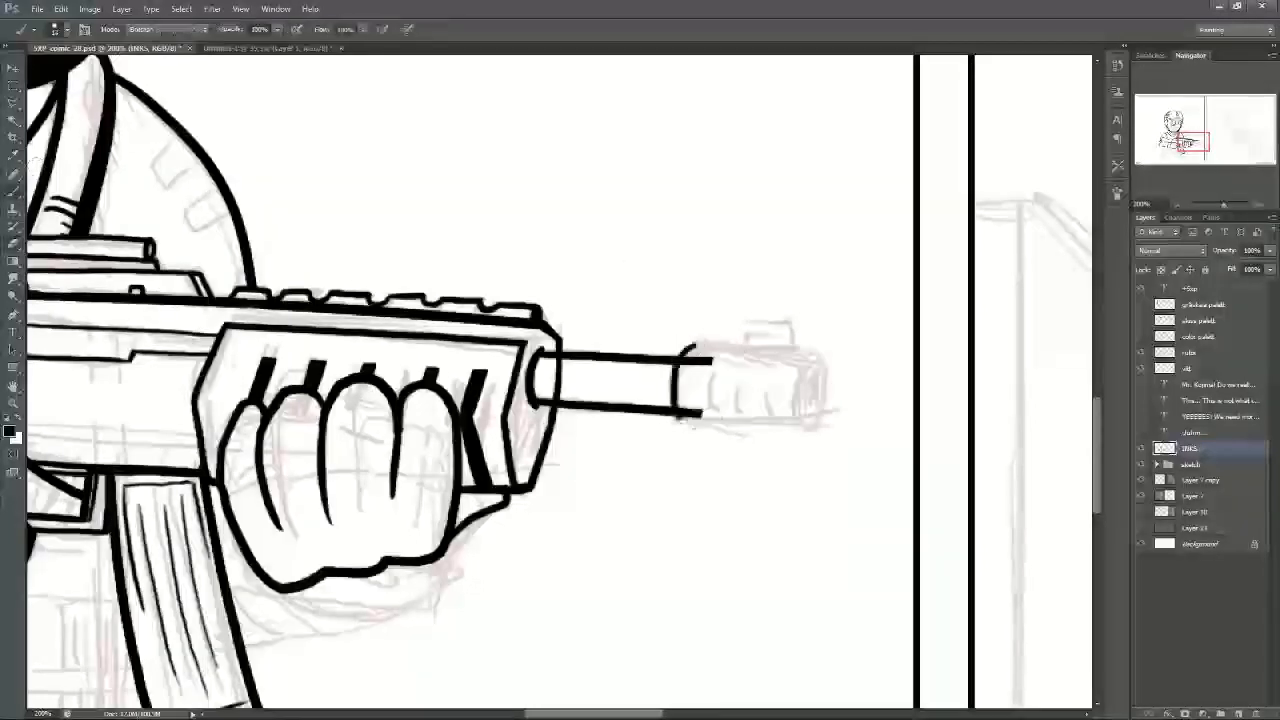
key(ctrl+z)
drag(694, 346, 690, 422)
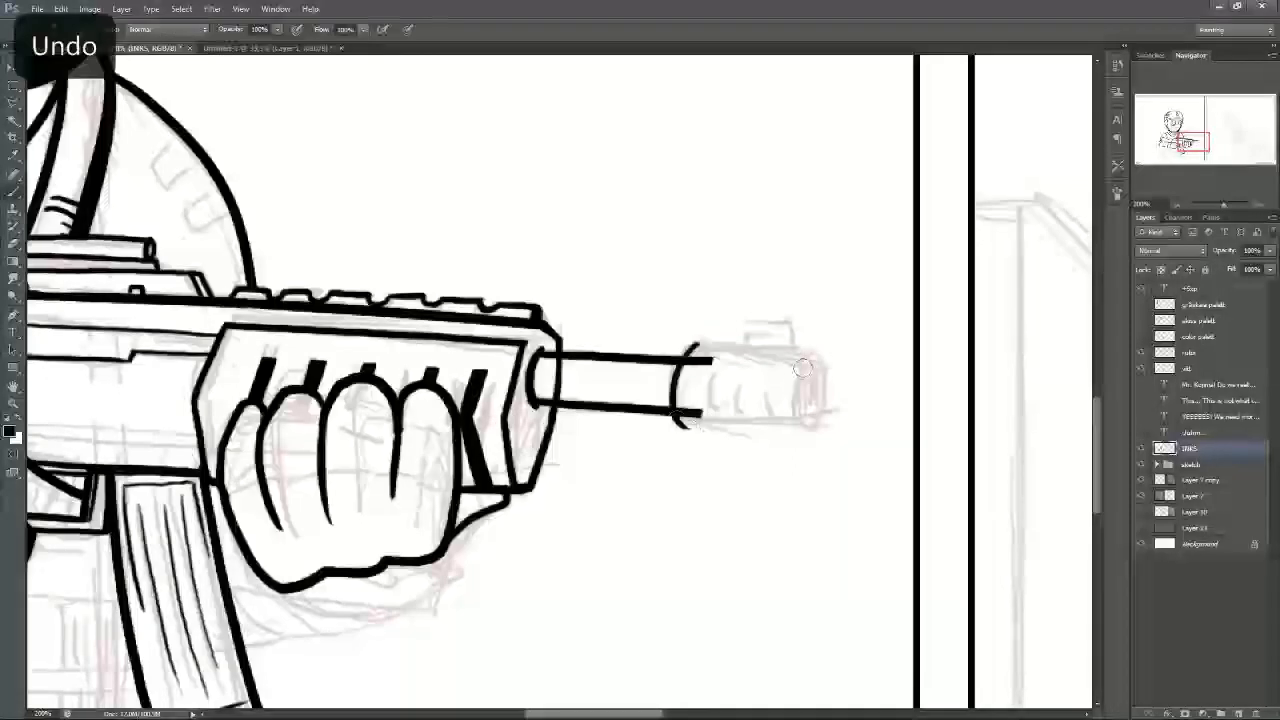
Step: Ink the narrow upright oval that forms the muzzle brake's front face
drag(809, 357, 814, 429)
drag(808, 357, 810, 427)
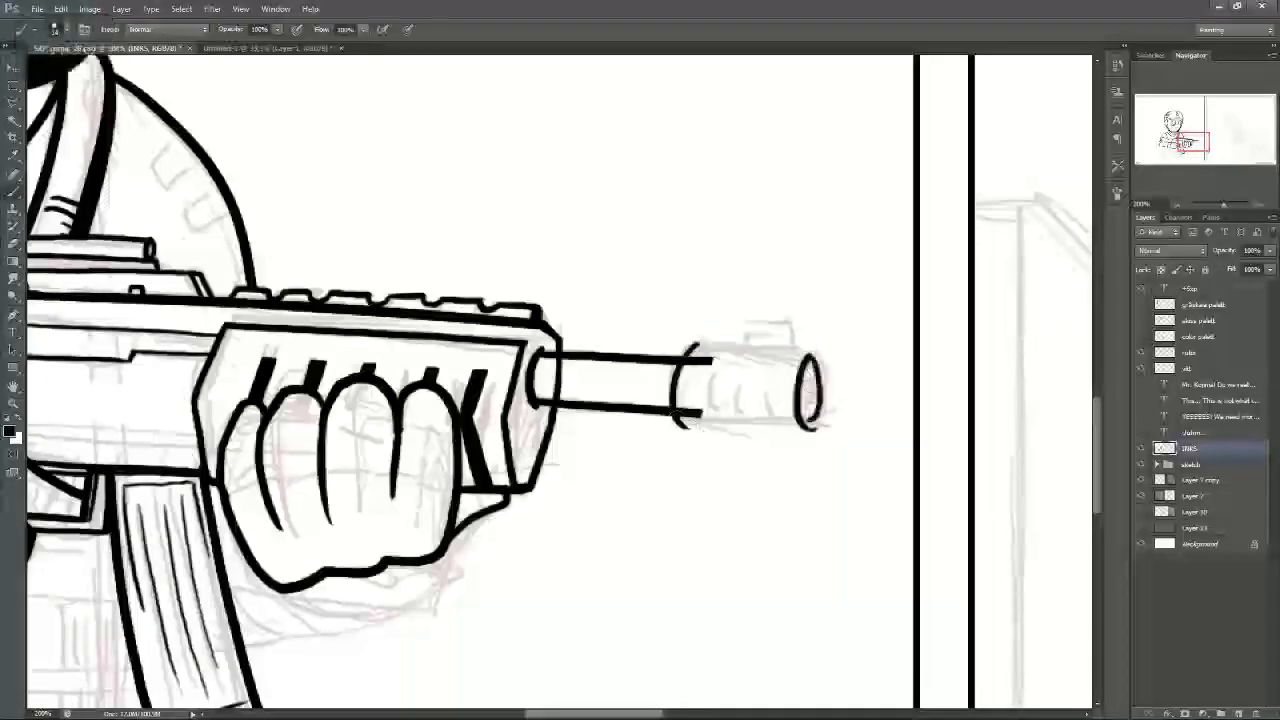
key(ctrl+z)
drag(806, 354, 812, 430)
key(ctrl+z)
mouse_move(808, 356)
mouse_down()
mouse_move(796, 395)
mouse_move(822, 390)
mouse_up()
Step: Ink the muzzle brake's straight upper and lower edges from its curved rear edge to the front oval
drag(690, 352, 846, 352)
key(ctrl+z)
drag(688, 352, 846, 356)
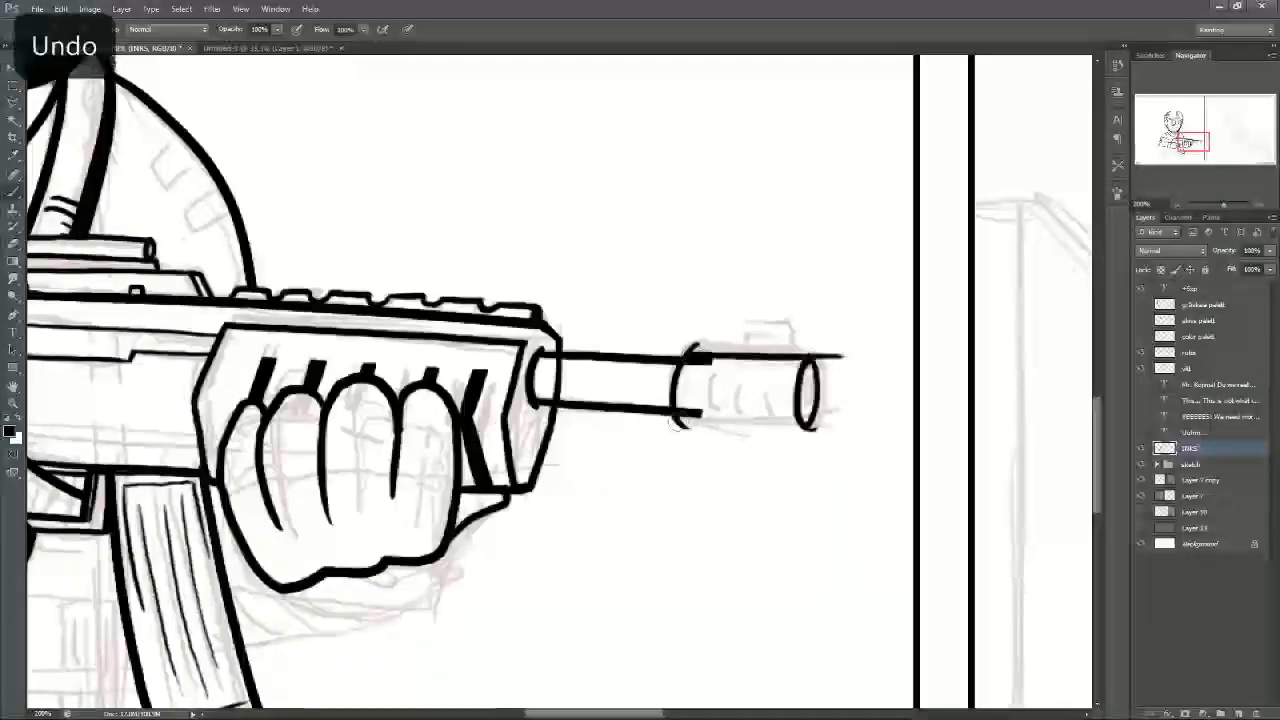
drag(676, 424, 850, 429)
key(ctrl+z)
drag(674, 424, 832, 428)
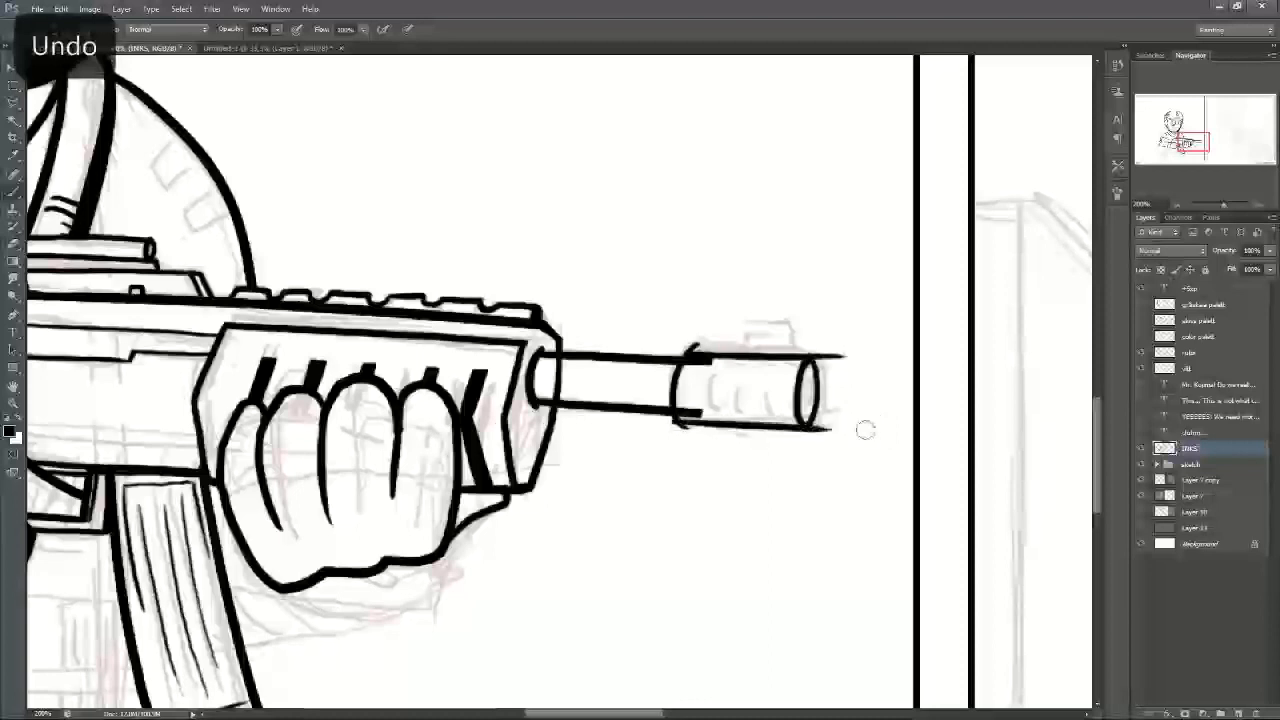
Step: Erase the line ends that overshoot the muzzle brake's outline and the barrel lines remaining inside it
key(e)
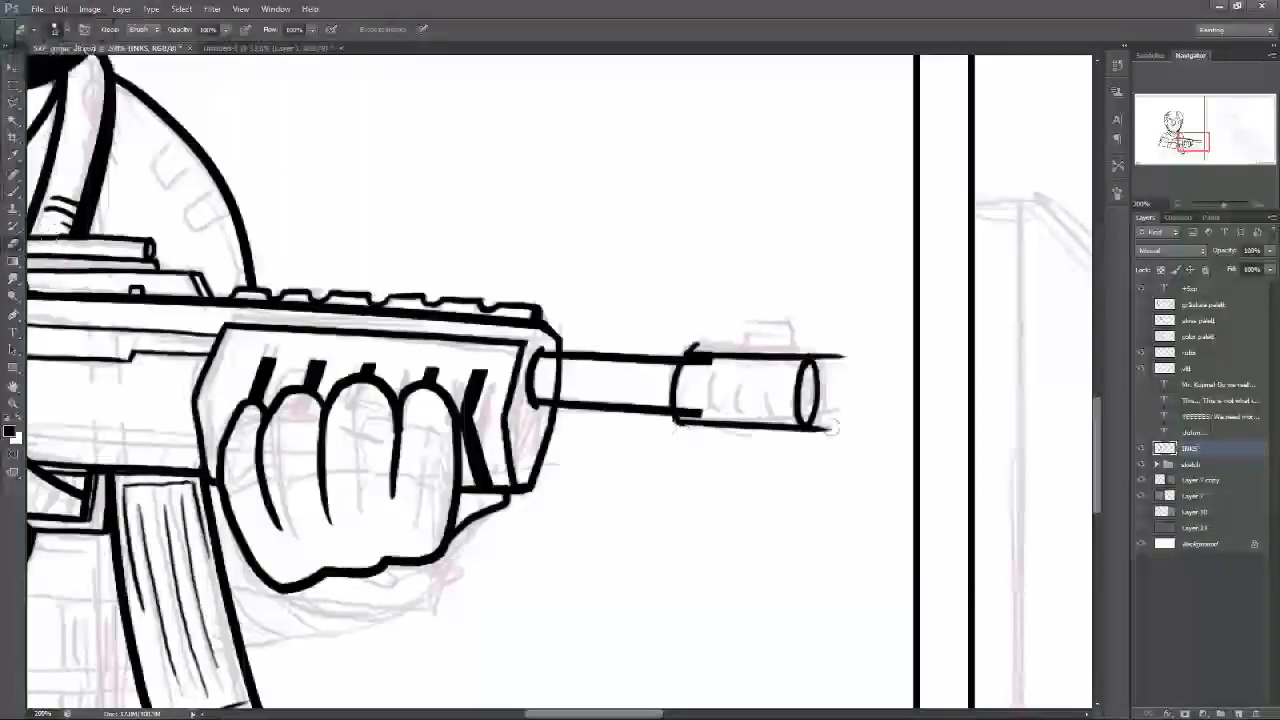
drag(832, 428, 821, 430)
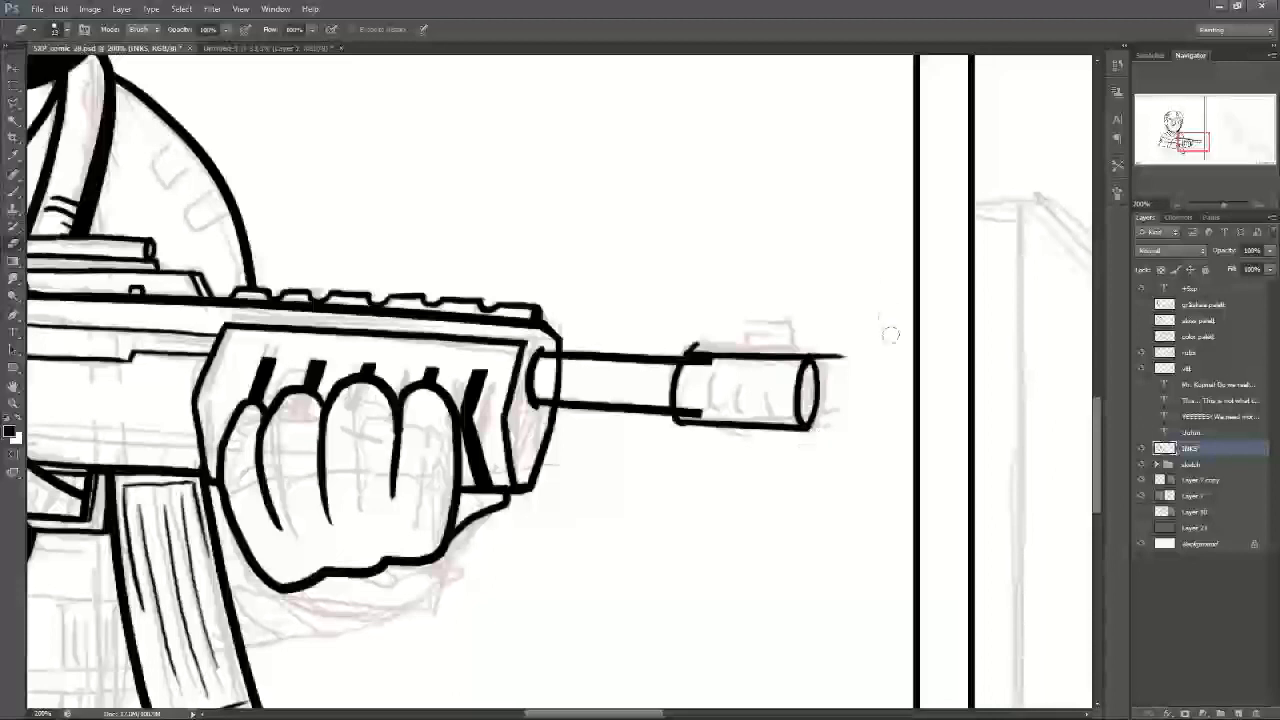
drag(843, 349, 825, 353)
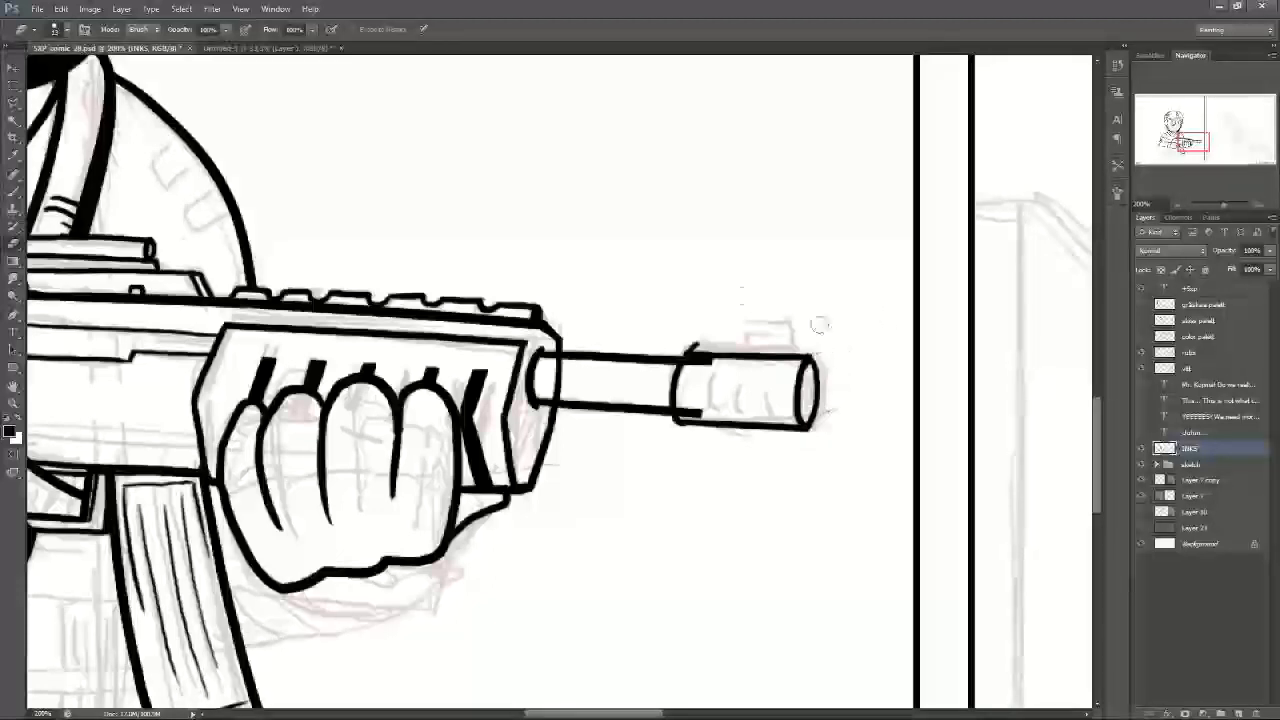
drag(700, 338, 694, 344)
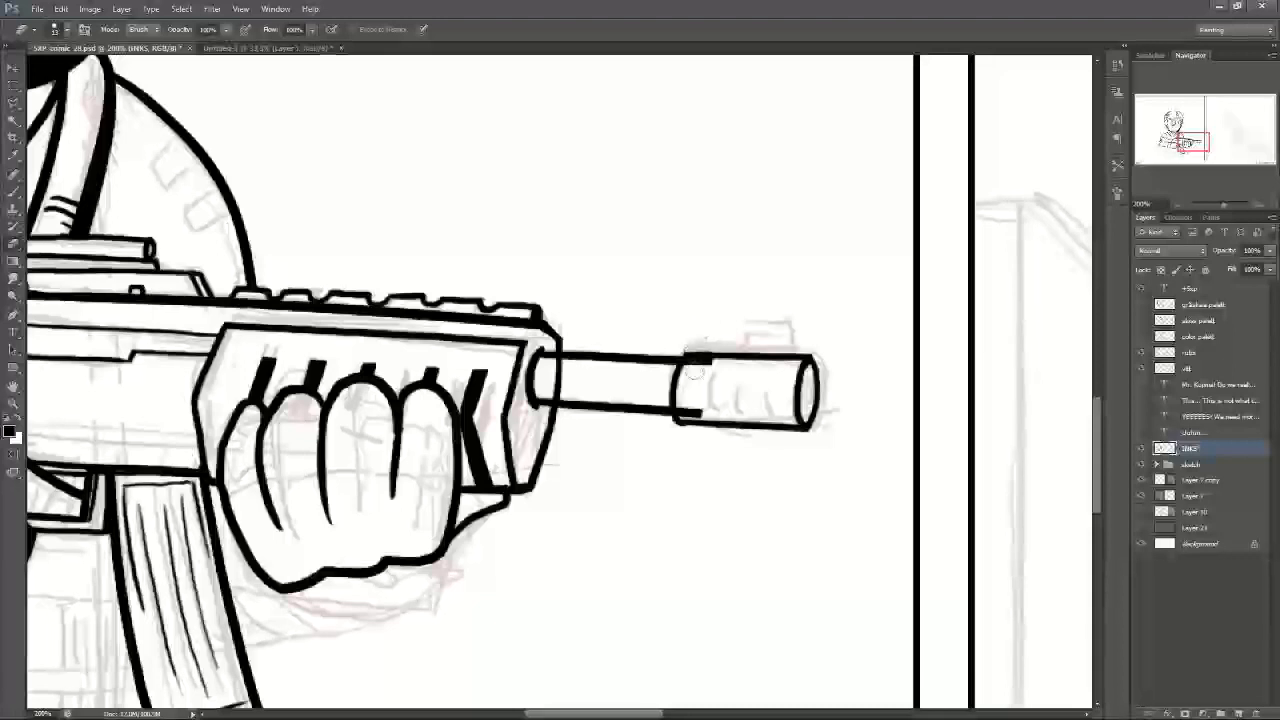
drag(688, 365, 707, 360)
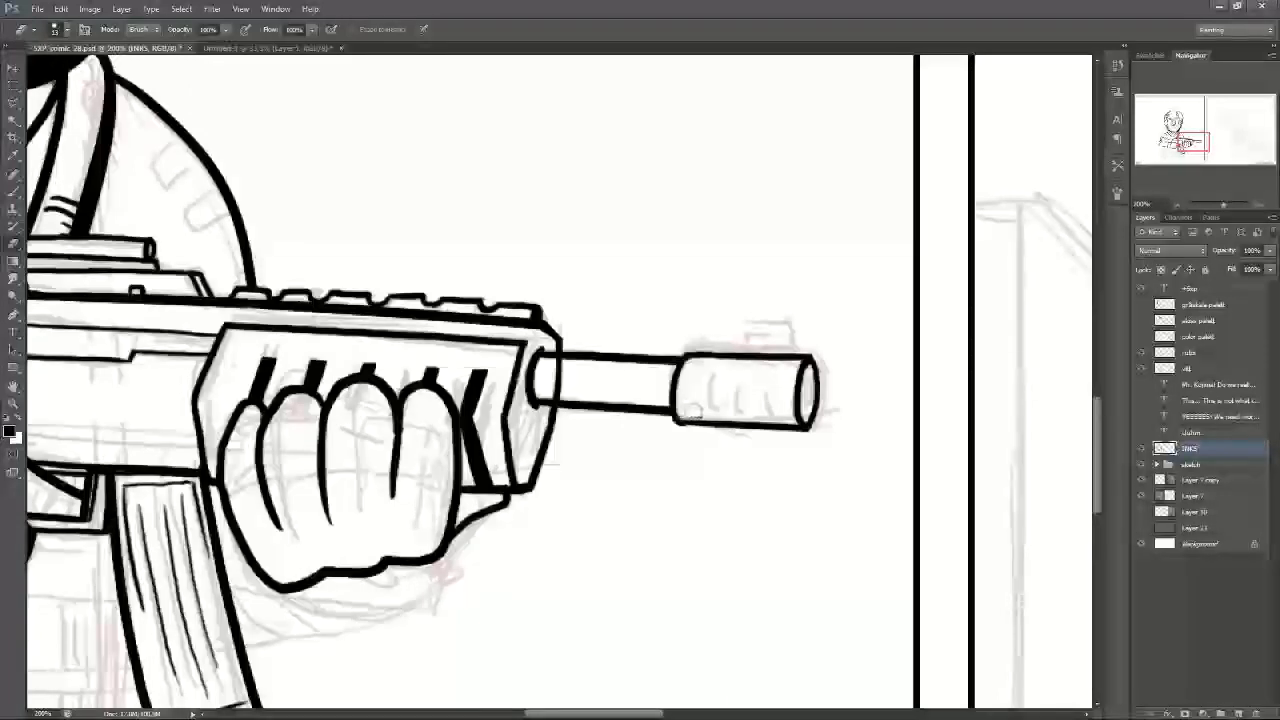
Step: Detail the muzzle brake with a small front sight block, an inner bore oval and short curved grooves along its side
mouse_move(1193, 146)
mouse_down()
mouse_move(1175, 142)
mouse_move(1190, 165)
mouse_up()
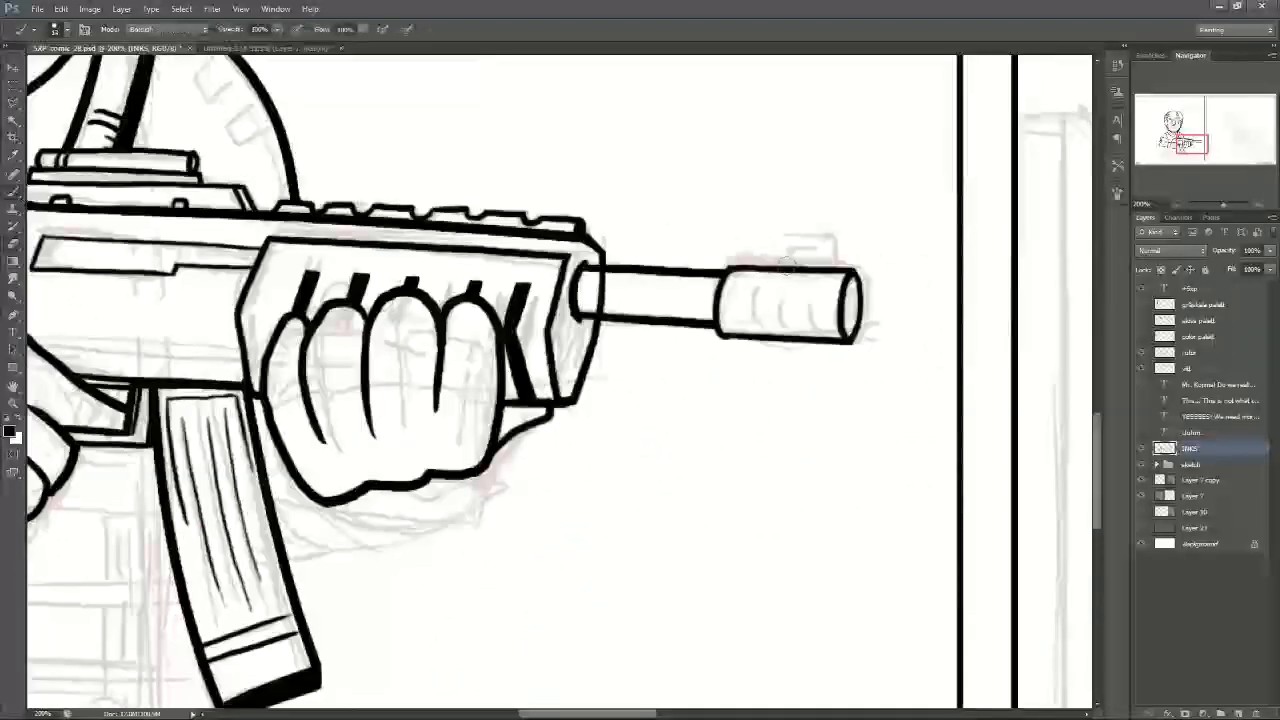
mouse_move(787, 260)
mouse_down()
mouse_move(843, 251)
mouse_move(845, 320)
mouse_move(853, 296)
mouse_up()
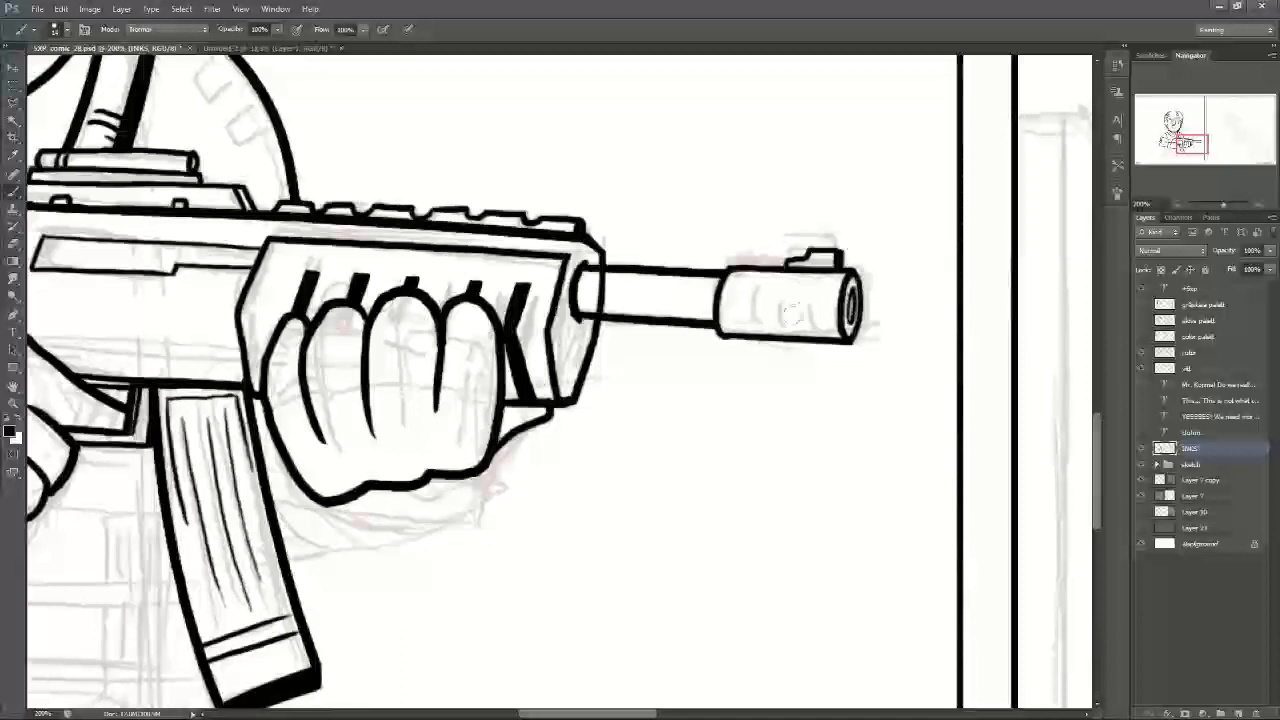
drag(739, 300, 738, 332)
mouse_move(757, 302)
mouse_down()
mouse_move(756, 334)
mouse_move(816, 334)
mouse_up()
Step: Erase the handguard's front edge where it crosses the barrel and thicken the line bordering its front face
drag(1188, 147, 1185, 147)
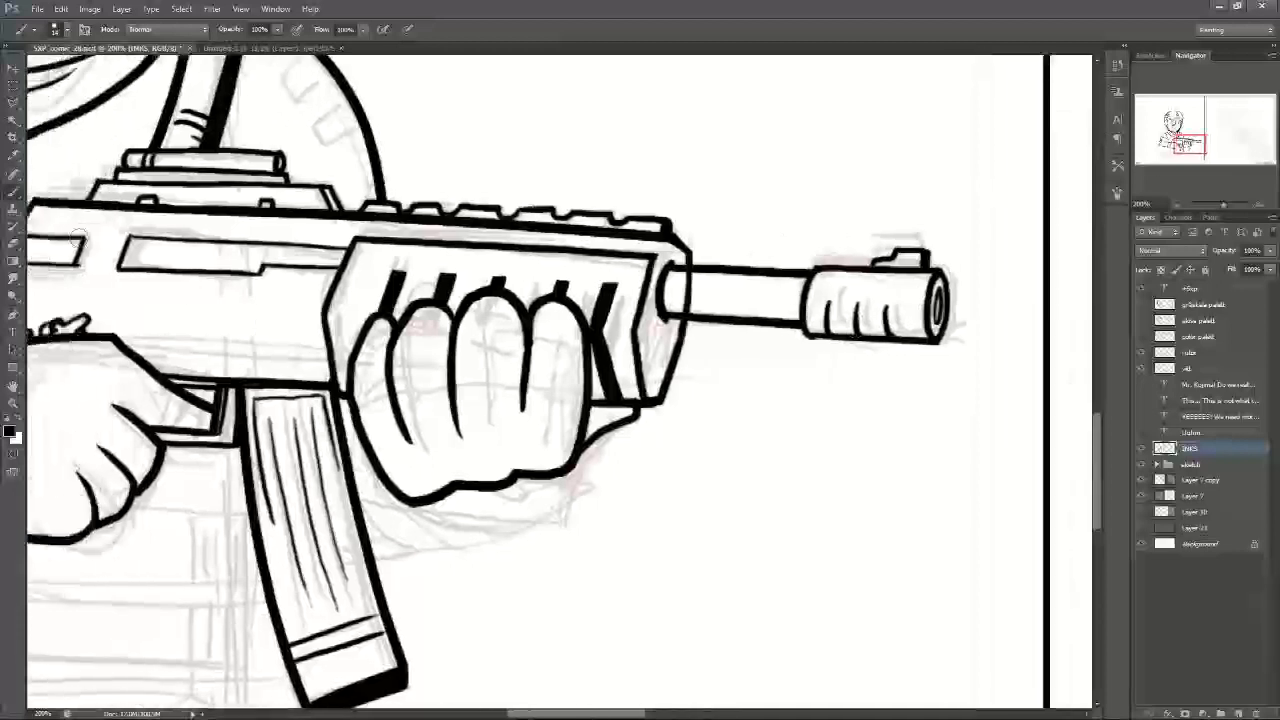
click(13, 245)
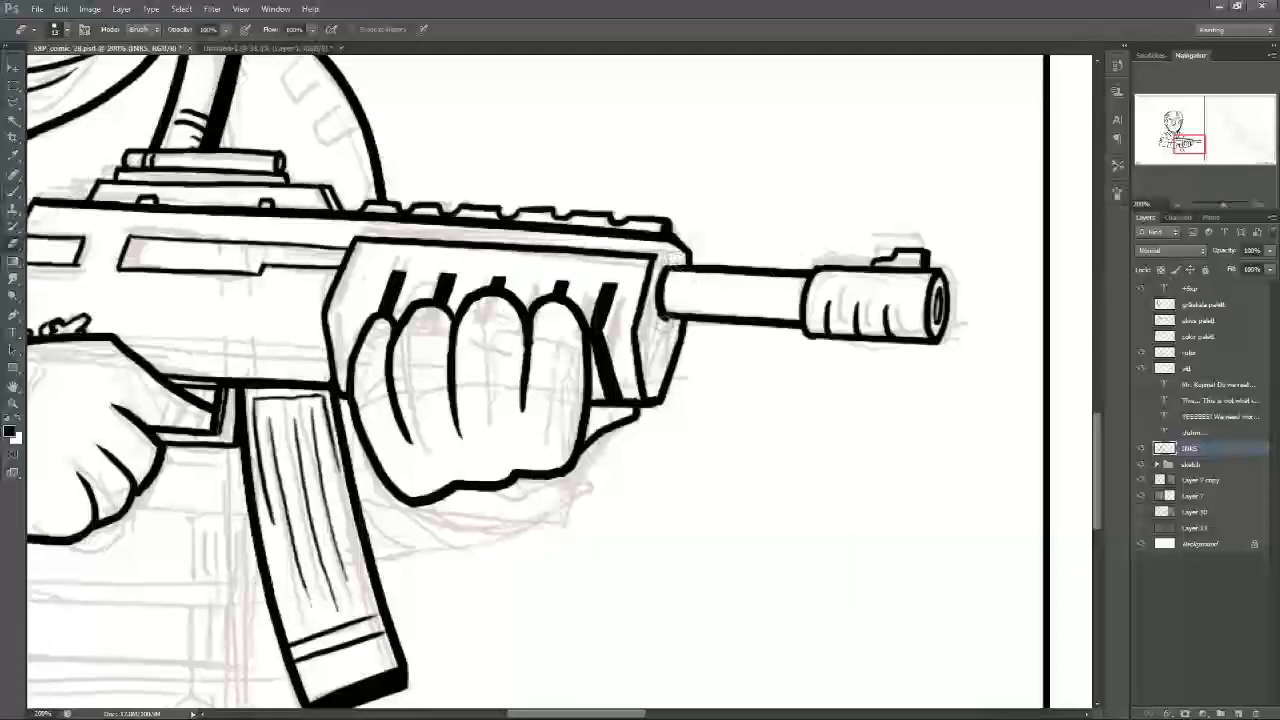
click(15, 194)
drag(667, 240, 647, 300)
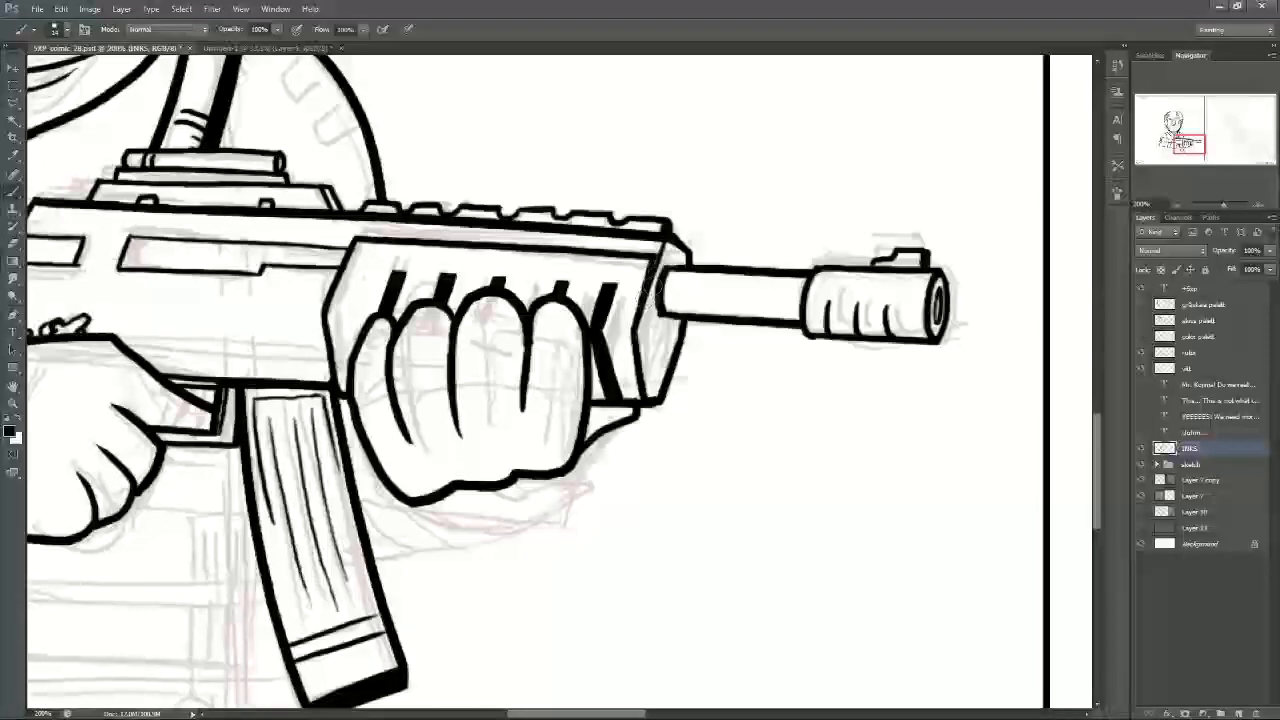
key(ctrl+z)
drag(667, 244, 652, 338)
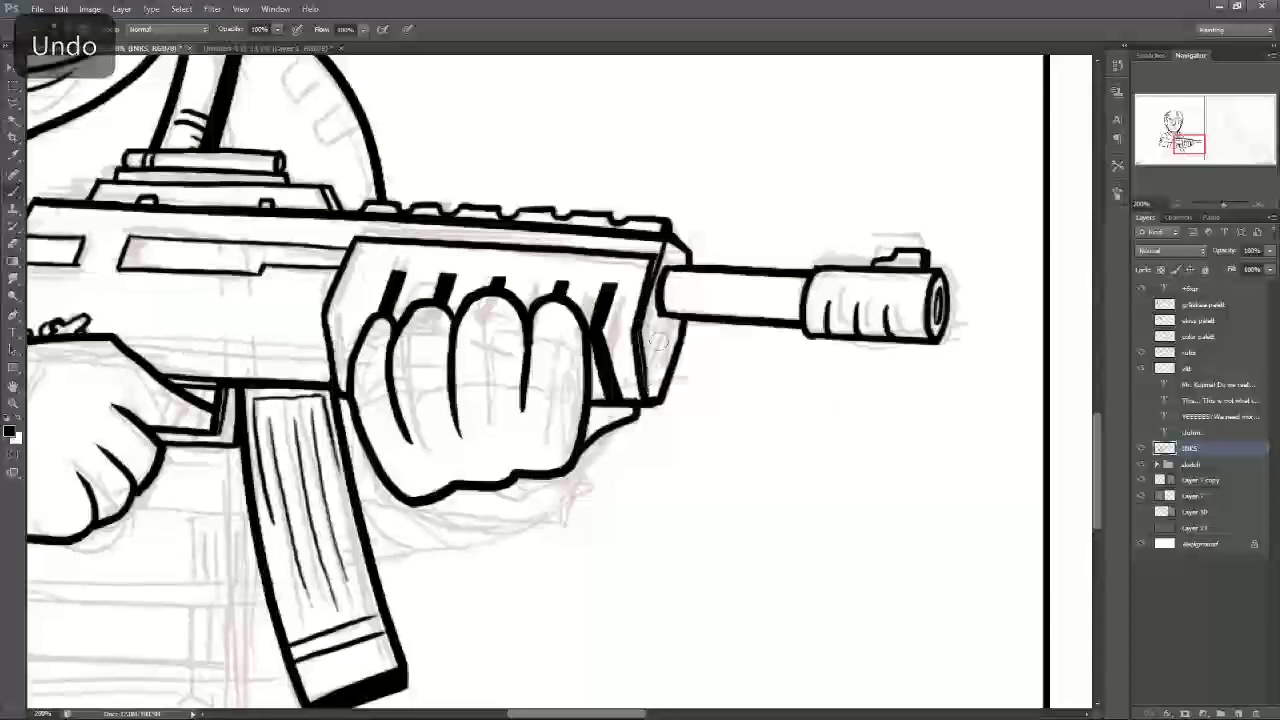
Step: Ink a small rectangular mark at the outer edge of the shoulder on the rifle stock's side, following the sketch
key(ctrl+minus)
scroll(660, 342, left, 5)
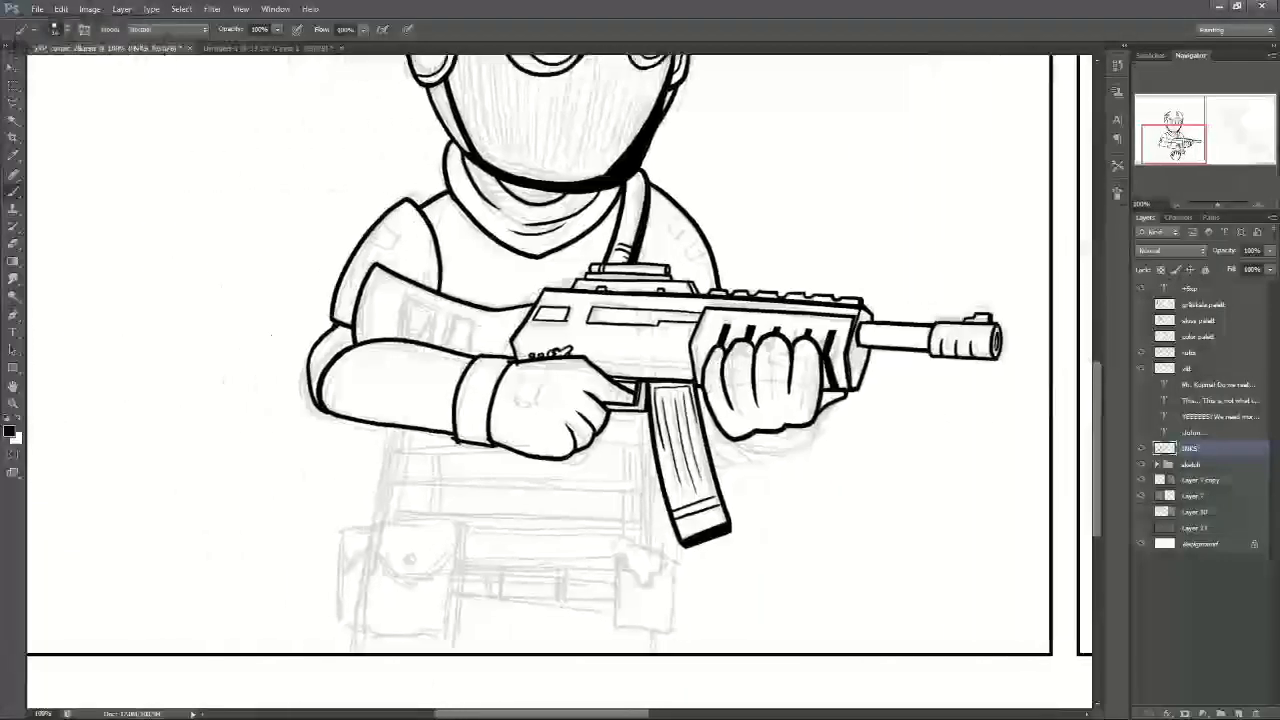
key(ctrl+plus)
scroll(1071, 152, up, 4)
scroll(1071, 152, left, 3)
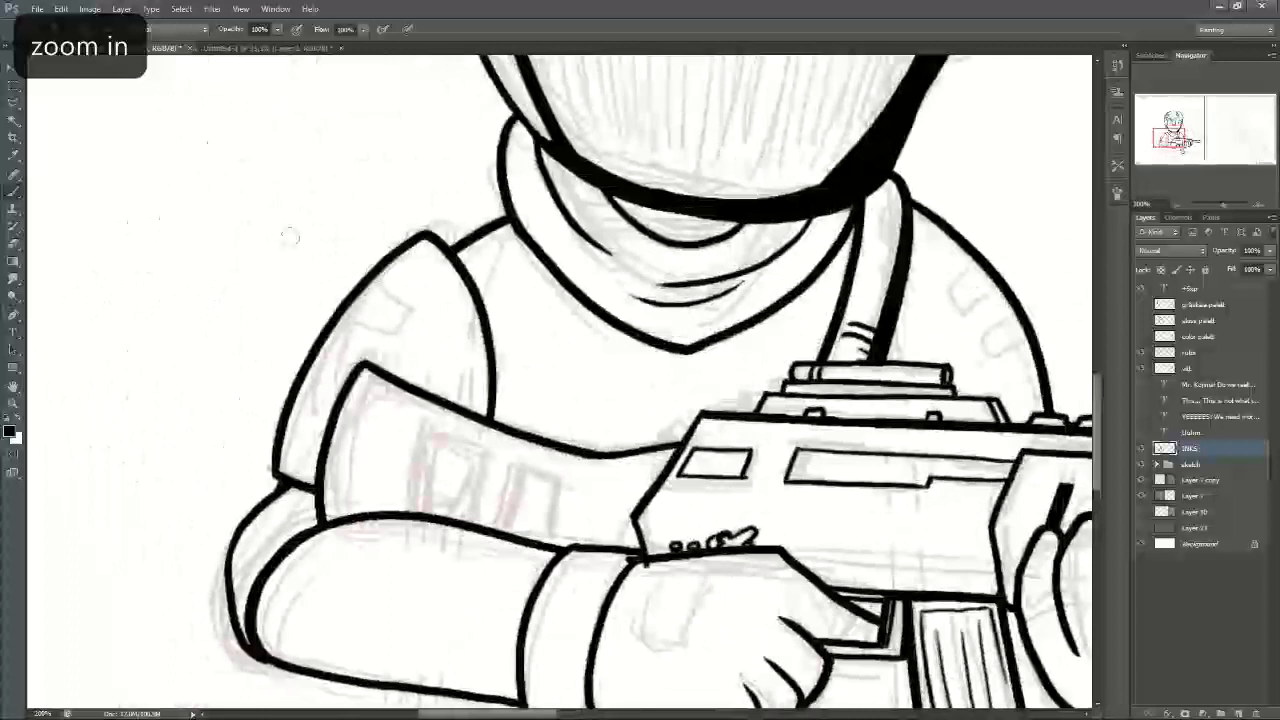
mouse_move(372, 285)
mouse_down()
mouse_move(412, 310)
mouse_move(402, 334)
mouse_up()
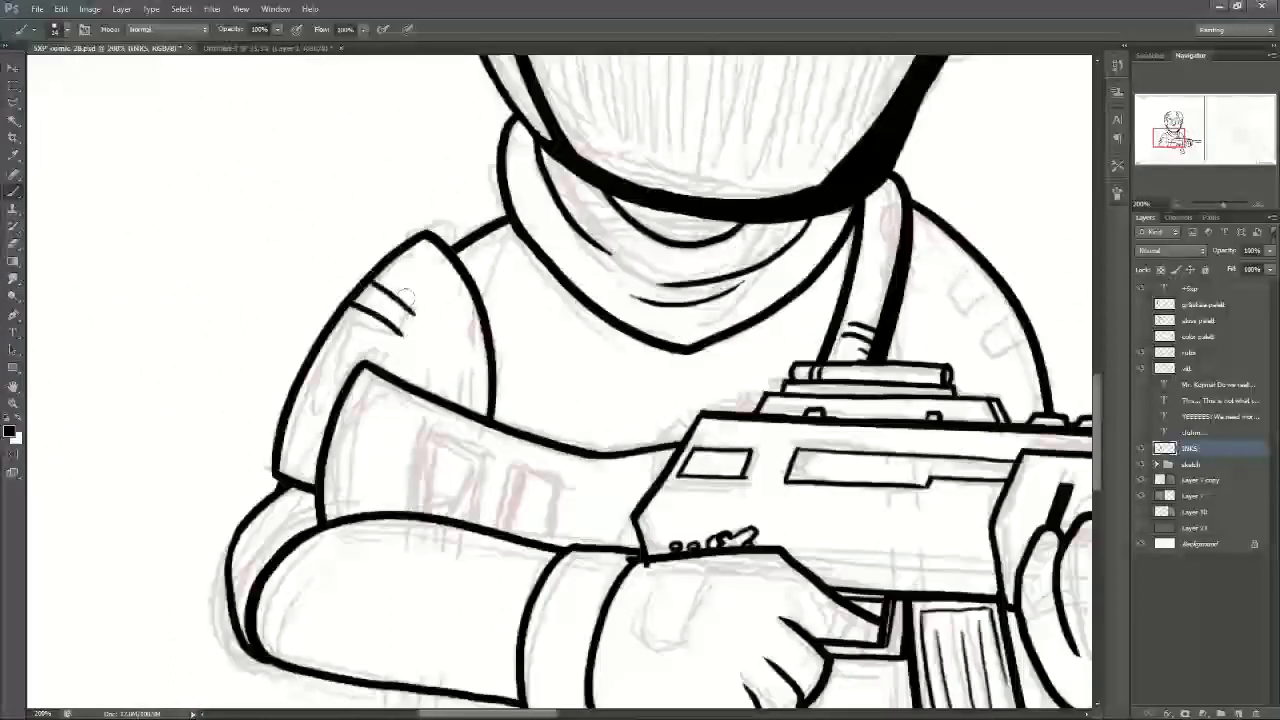
key(ctrl+plus)
key(ctrl+plus)
key(ctrl+minus)
key(ctrl+minus)
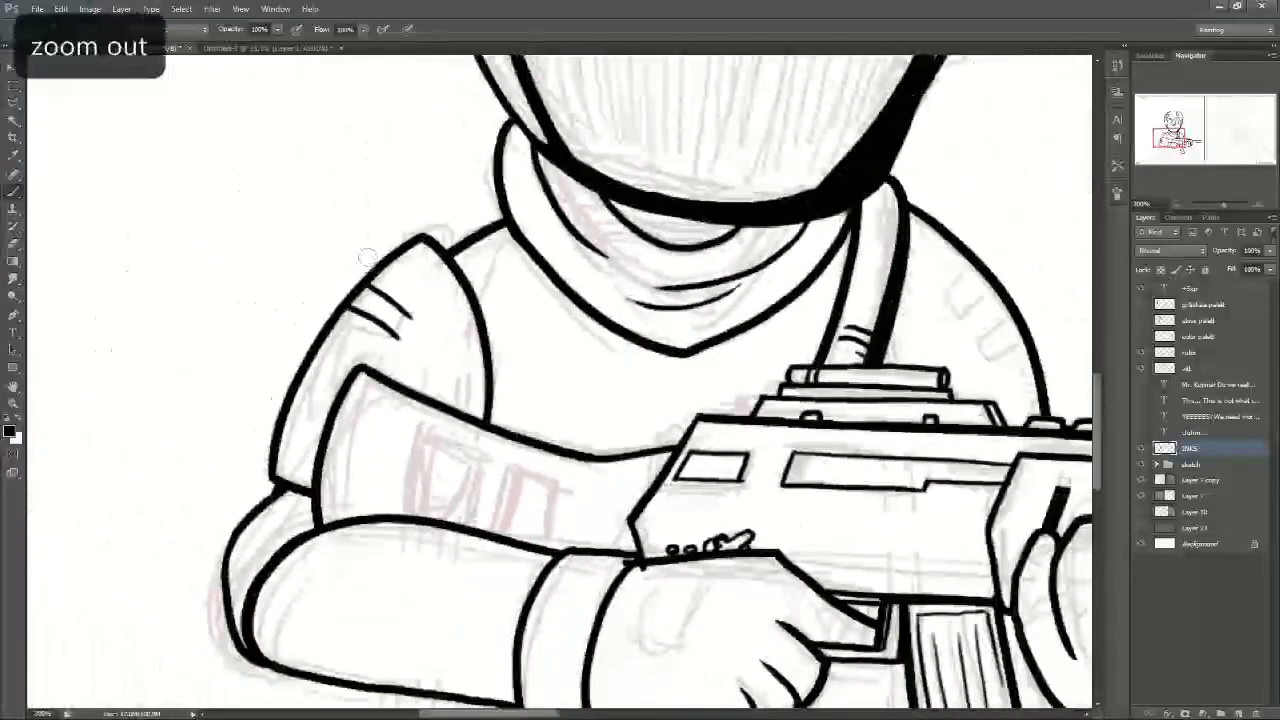
key(ctrl+alt+z)
key(ctrl+alt+z)
mouse_move(352, 302)
mouse_down()
mouse_move(398, 326)
mouse_move(412, 316)
mouse_move(387, 328)
mouse_move(413, 308)
mouse_move(404, 300)
mouse_move(382, 334)
mouse_move(160, 340)
mouse_up()
key(e)
key(b)
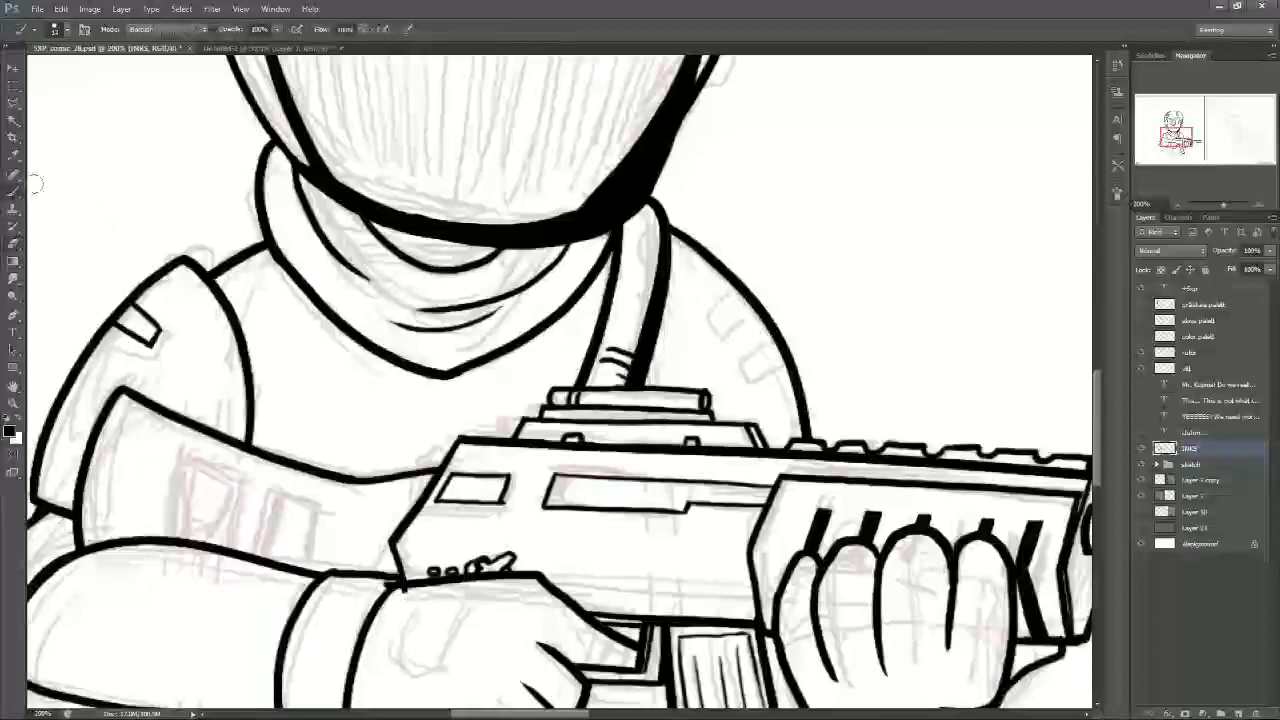
Step: Ink two small rectangular marks on the outer edge of the shoulder above the handguard and erase their excess lines
drag(734, 297, 707, 321)
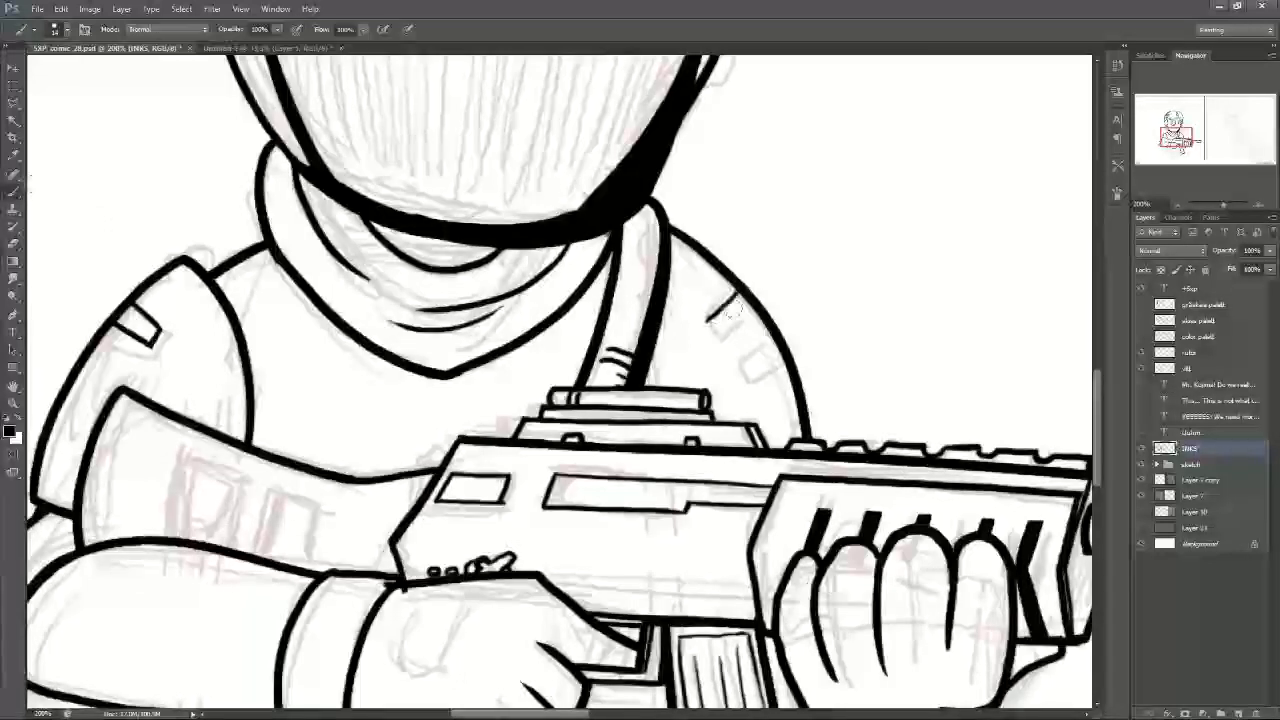
key(ctrl+z)
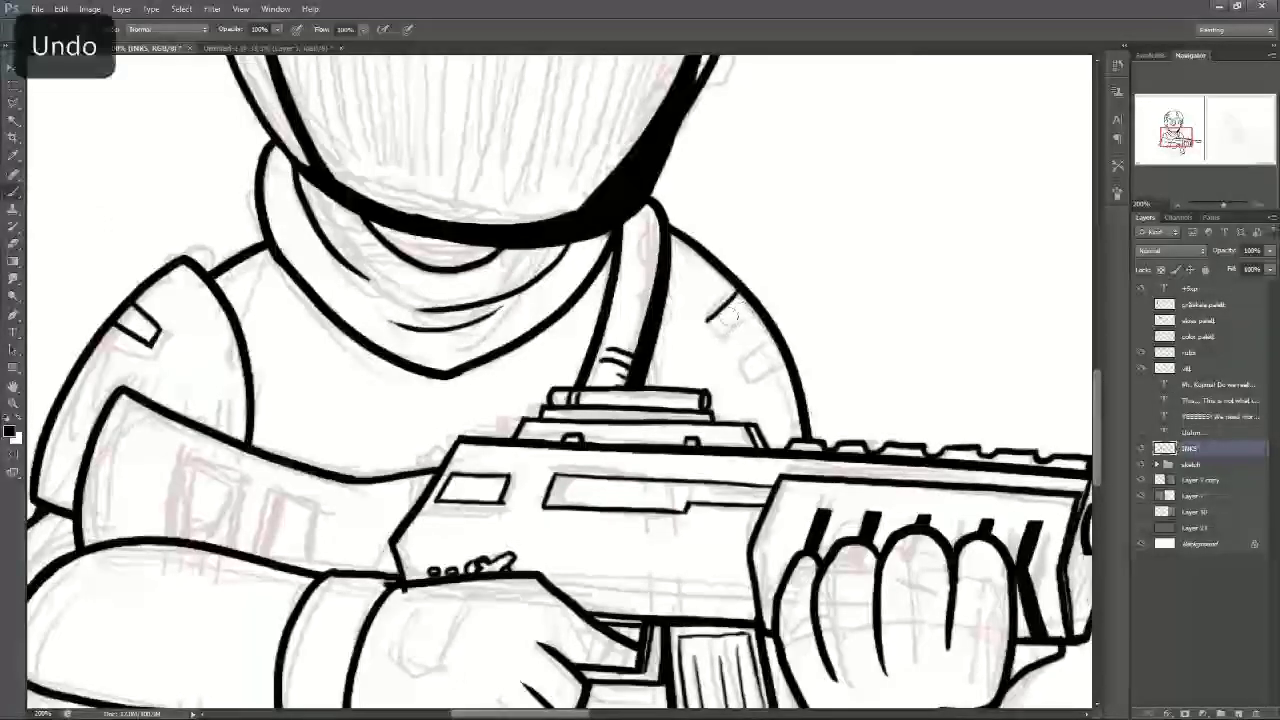
drag(704, 307, 753, 391)
key(ctrl+z)
drag(704, 308, 755, 391)
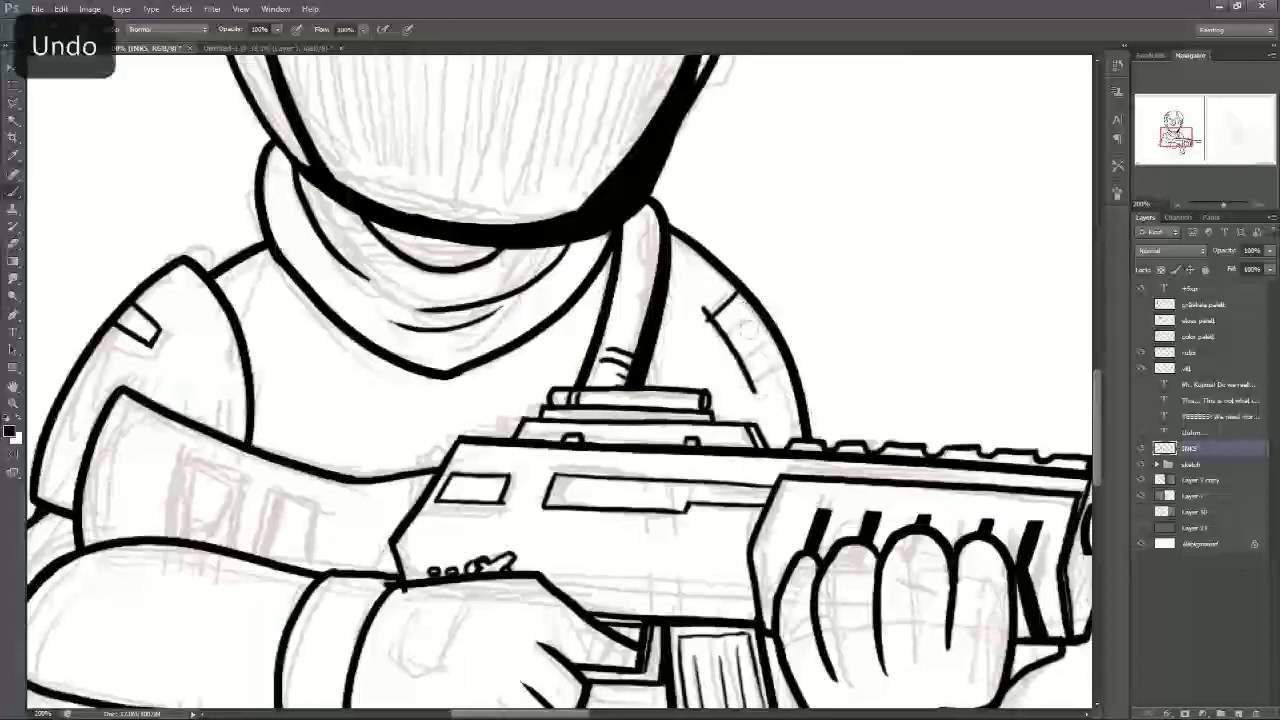
mouse_move(757, 306)
mouse_down()
mouse_move(719, 341)
mouse_move(743, 359)
mouse_move(741, 389)
mouse_up()
key(e)
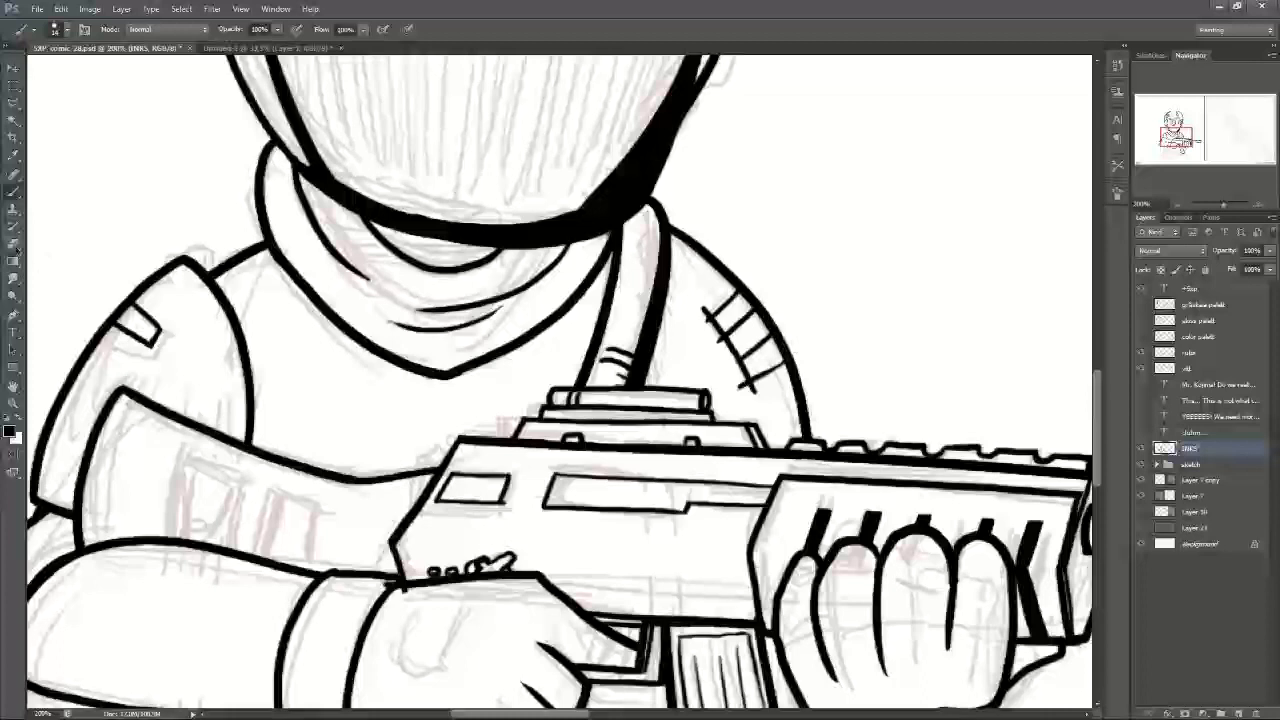
mouse_move(724, 338)
mouse_down()
mouse_move(730, 356)
mouse_move(711, 306)
mouse_move(729, 362)
mouse_up()
key(ctrl+z)
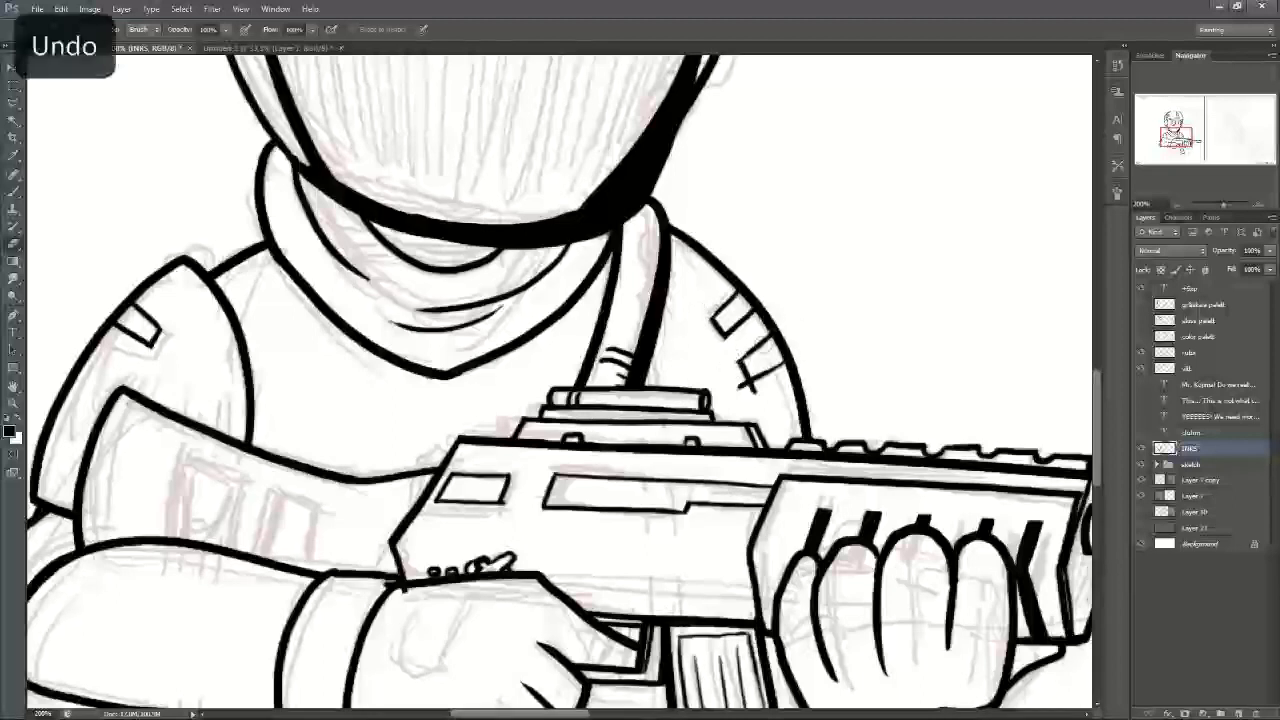
key(ctrl+z)
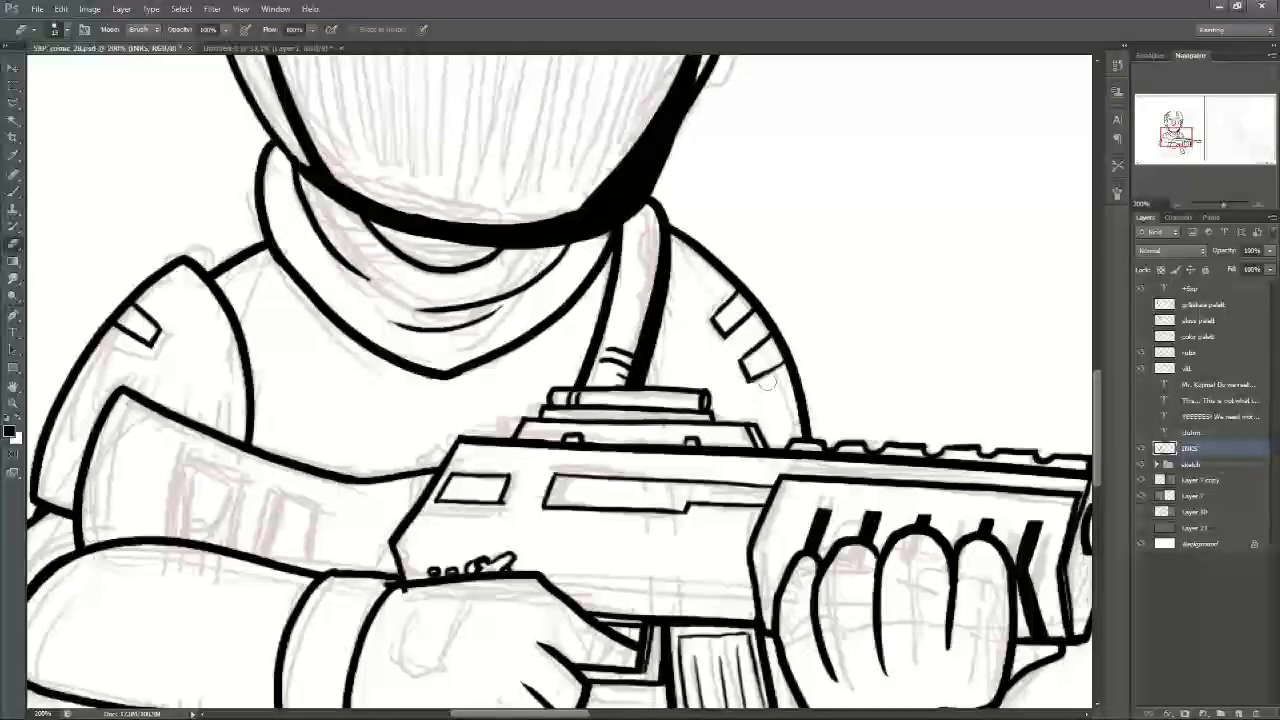
Step: Ink a second small rectangular mark below the first on the shoulder beside the rifle stock
drag(1010, 276, 1077, 167)
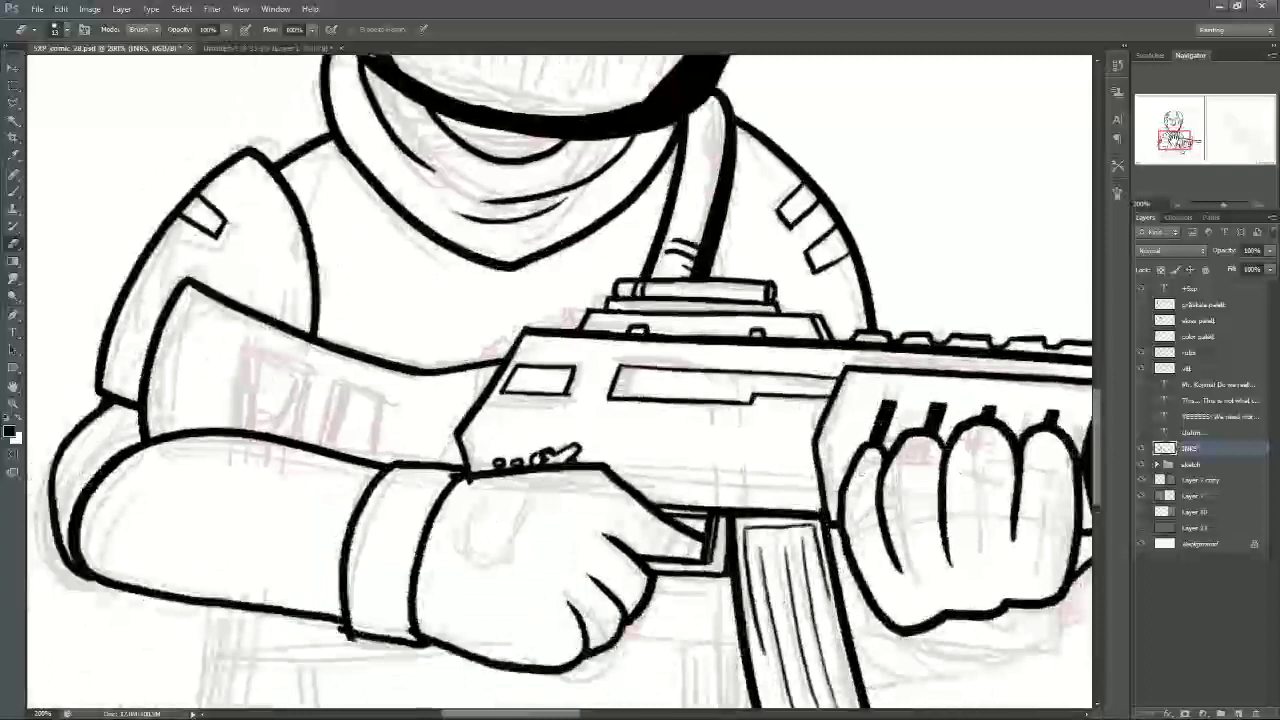
key(b)
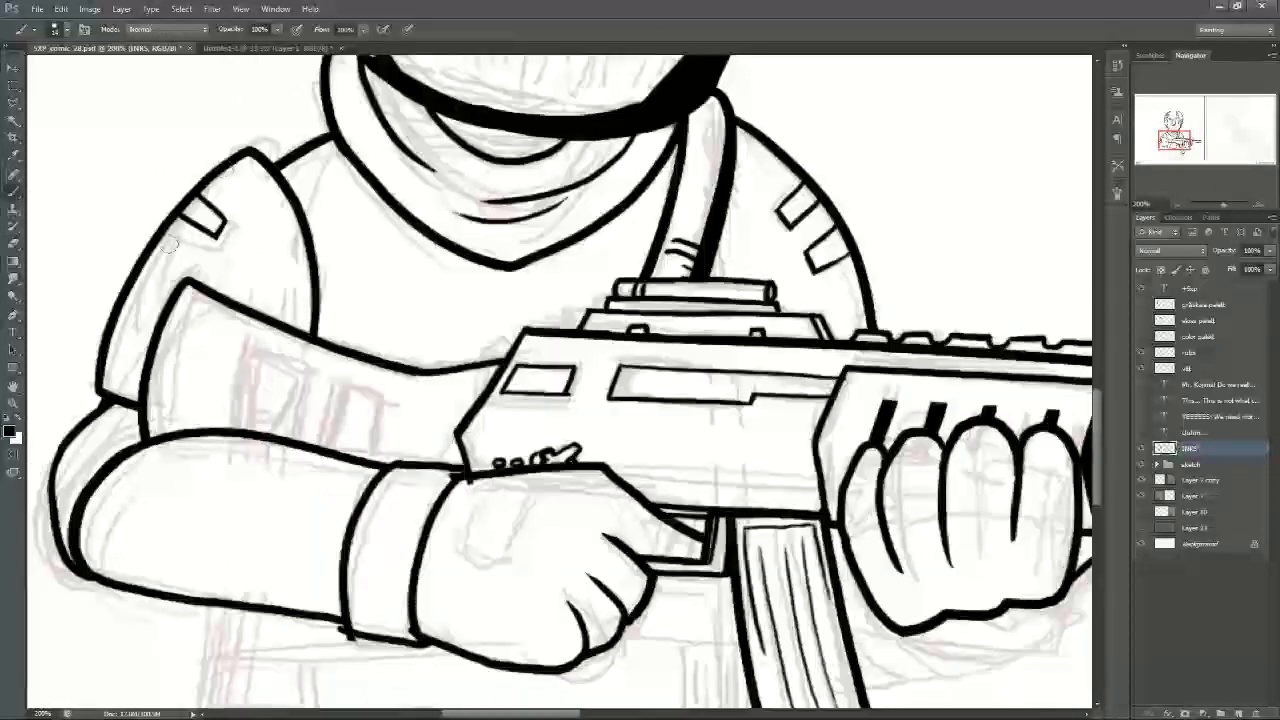
mouse_move(150, 257)
mouse_down()
mouse_move(181, 272)
mouse_move(192, 262)
mouse_up()
Step: Ink the four-sided cutout nearest the shoulder in the rifle's stock, above the forearm
mouse_move(1177, 141)
mouse_down()
mouse_move(1183, 157)
mouse_move(1177, 143)
mouse_up()
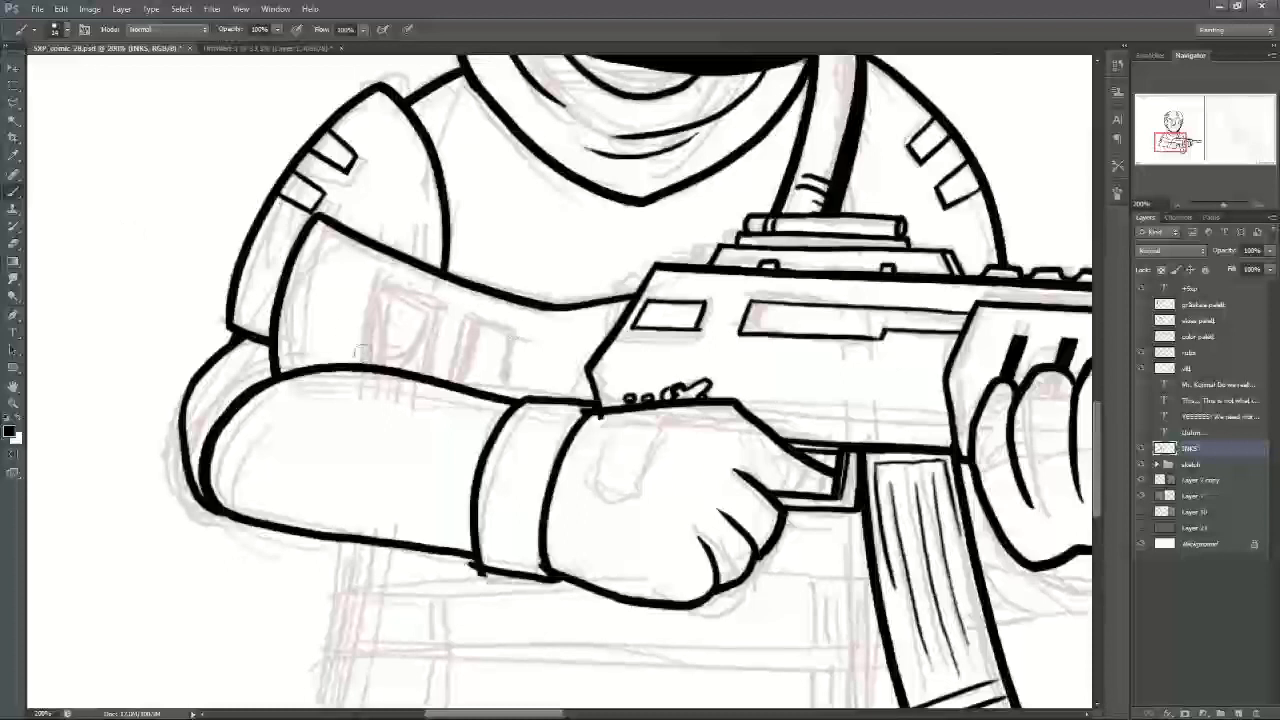
mouse_move(364, 351)
mouse_down()
mouse_move(384, 289)
mouse_move(436, 314)
mouse_move(444, 297)
mouse_move(421, 368)
mouse_up()
key(ctrl+z)
key(ctrl+z)
drag(439, 306, 421, 372)
key(ctrl+z)
drag(439, 306, 425, 374)
Step: Ink the second four-sided cutout in the stock, closer to the receiver, and erase its overshooting corner
drag(467, 318, 456, 382)
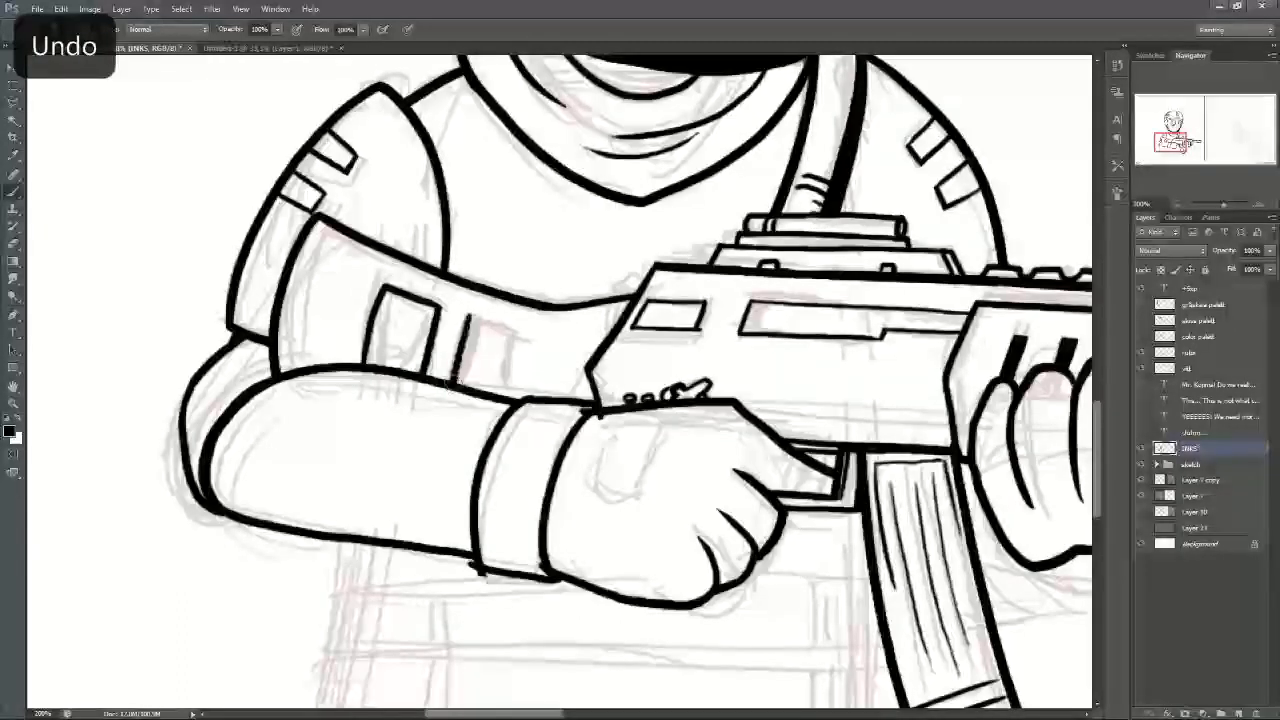
mouse_move(466, 318)
mouse_down()
mouse_move(522, 335)
mouse_move(519, 307)
mouse_move(503, 397)
mouse_up()
key(ctrl+z)
drag(519, 334, 508, 394)
key(e)
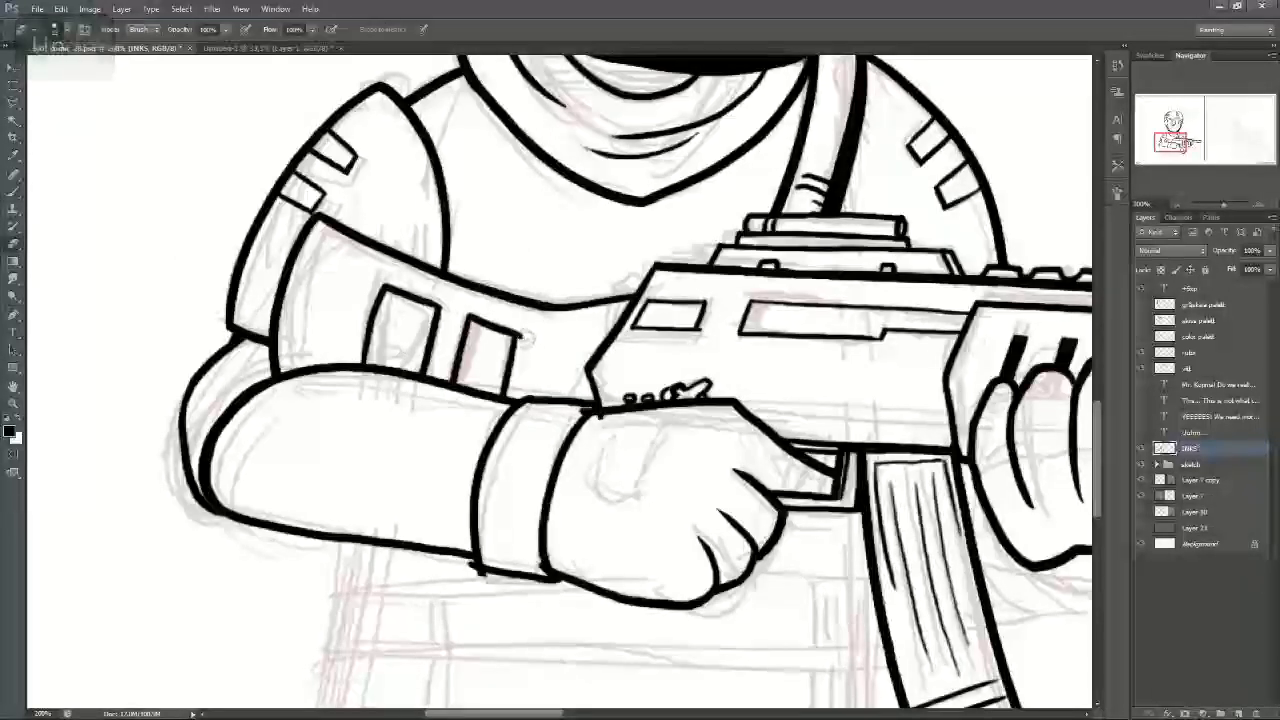
key(b)
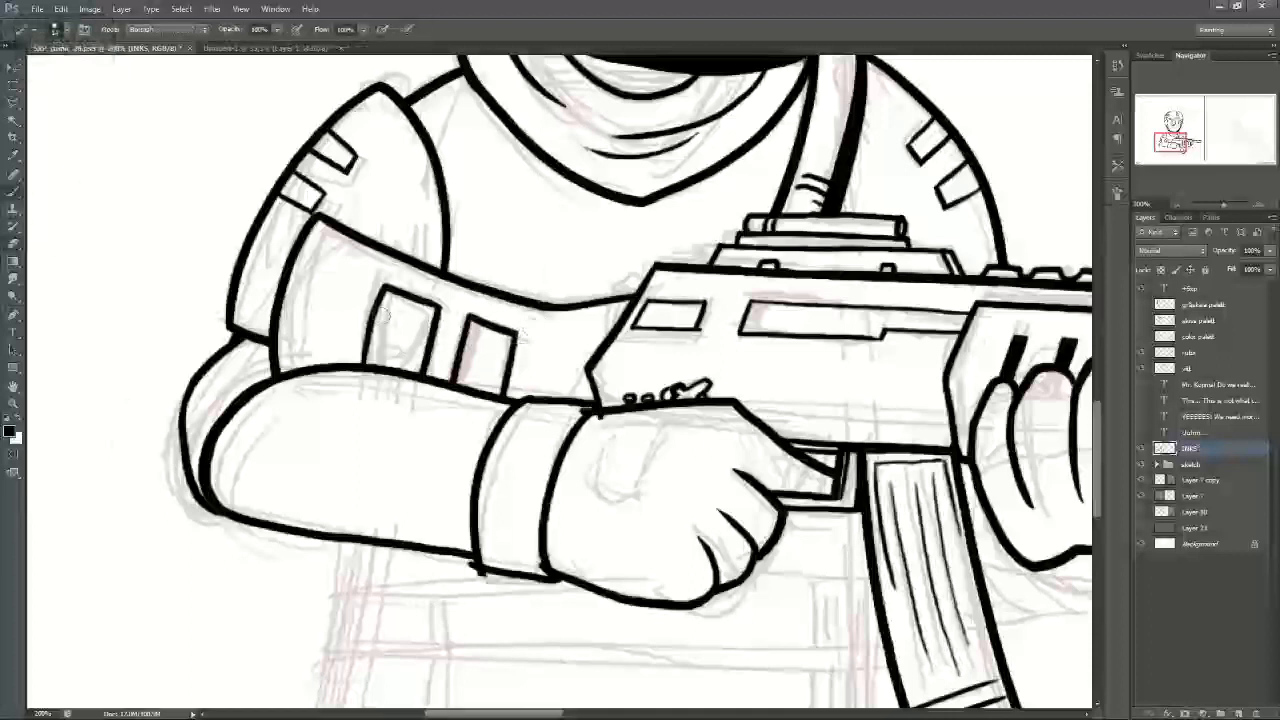
Step: Thicken the shoulder-side edges of both stock cutouts to give them depth
key(b)
drag(381, 322, 368, 362)
drag(470, 320, 456, 386)
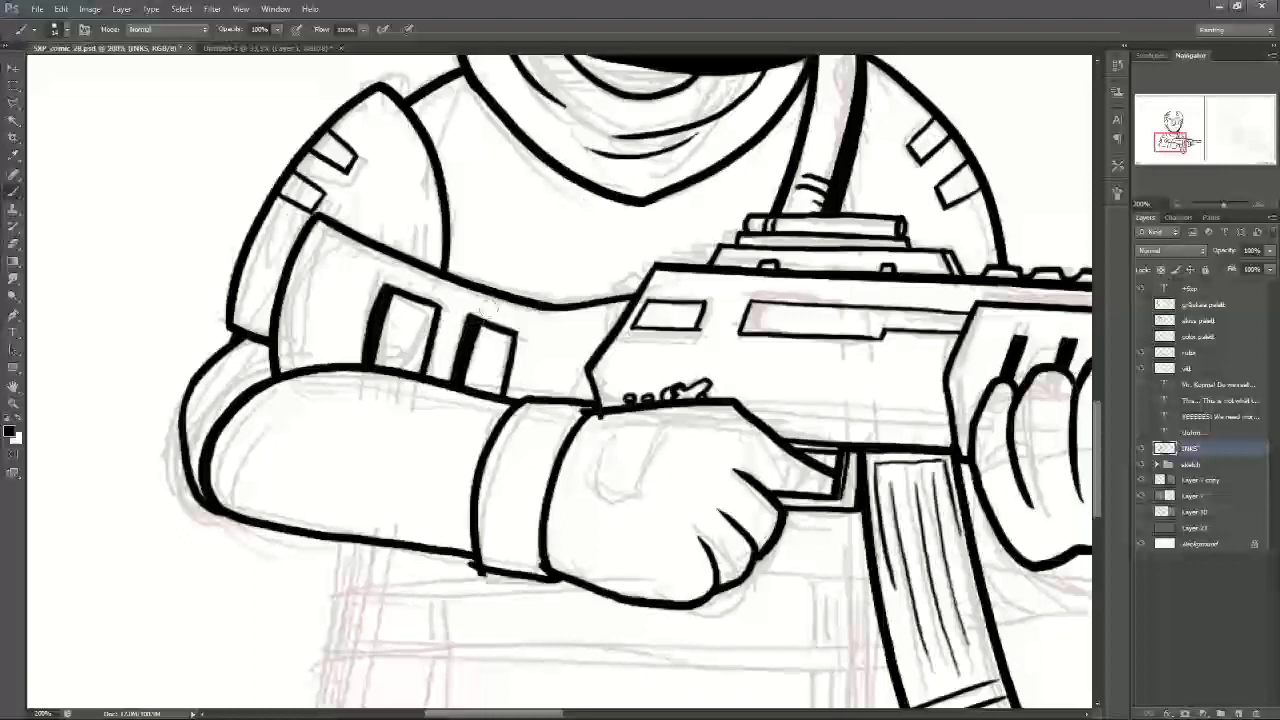
Step: Ink the slanted line seen through the lower part of the stock cutout nearest the shoulder, undoing any extra strokes beneath it
key(ctrl+z)
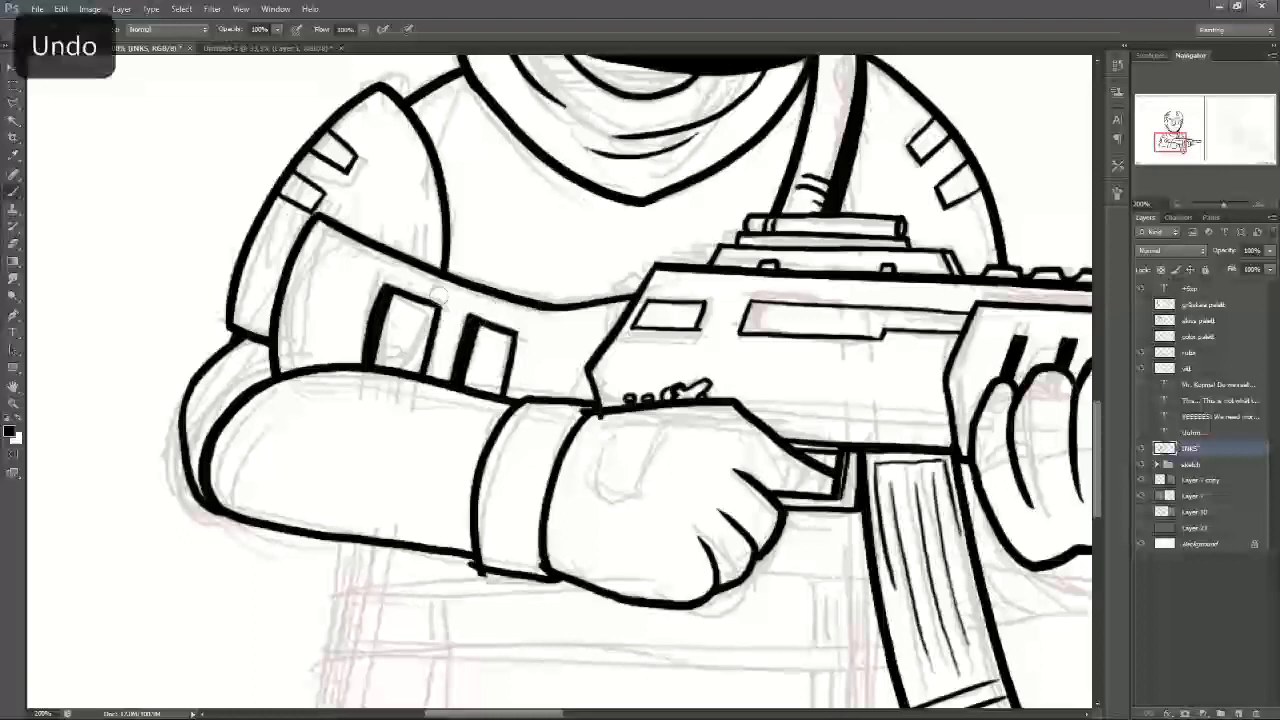
drag(370, 358, 436, 326)
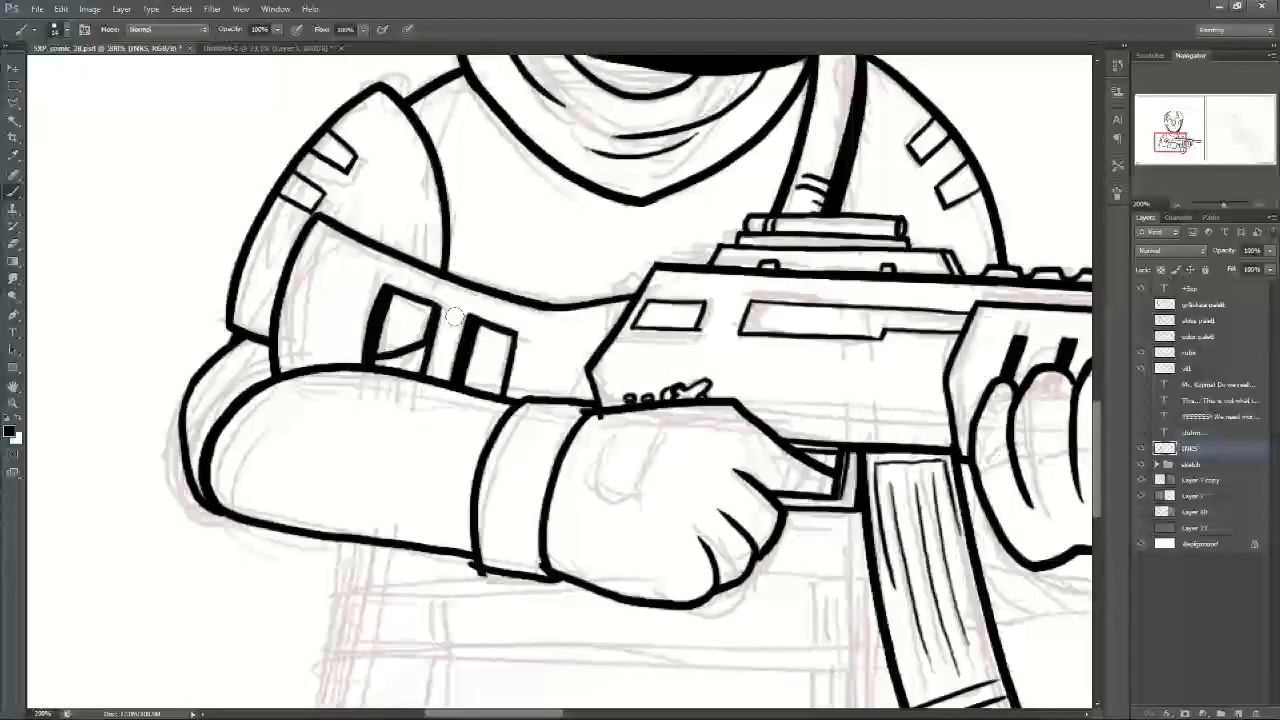
drag(392, 366, 426, 338)
key(ctrl+z)
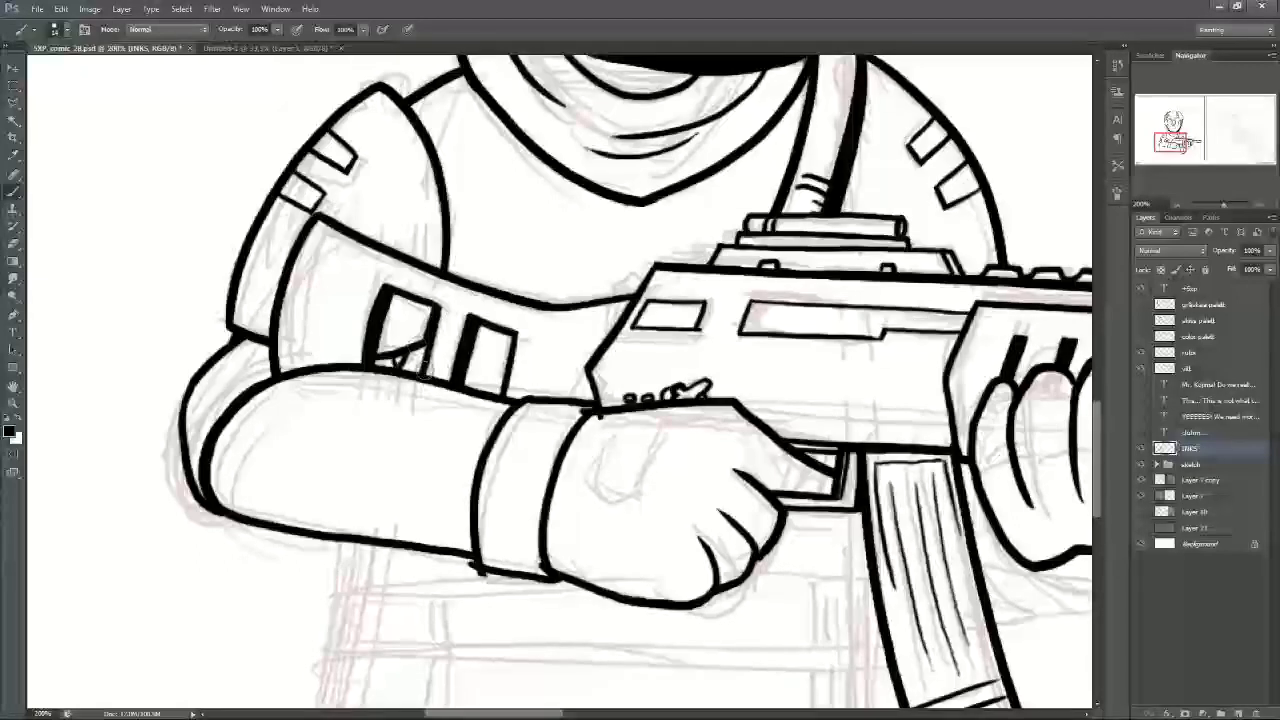
key(ctrl+z)
scroll(426, 400, down, 5)
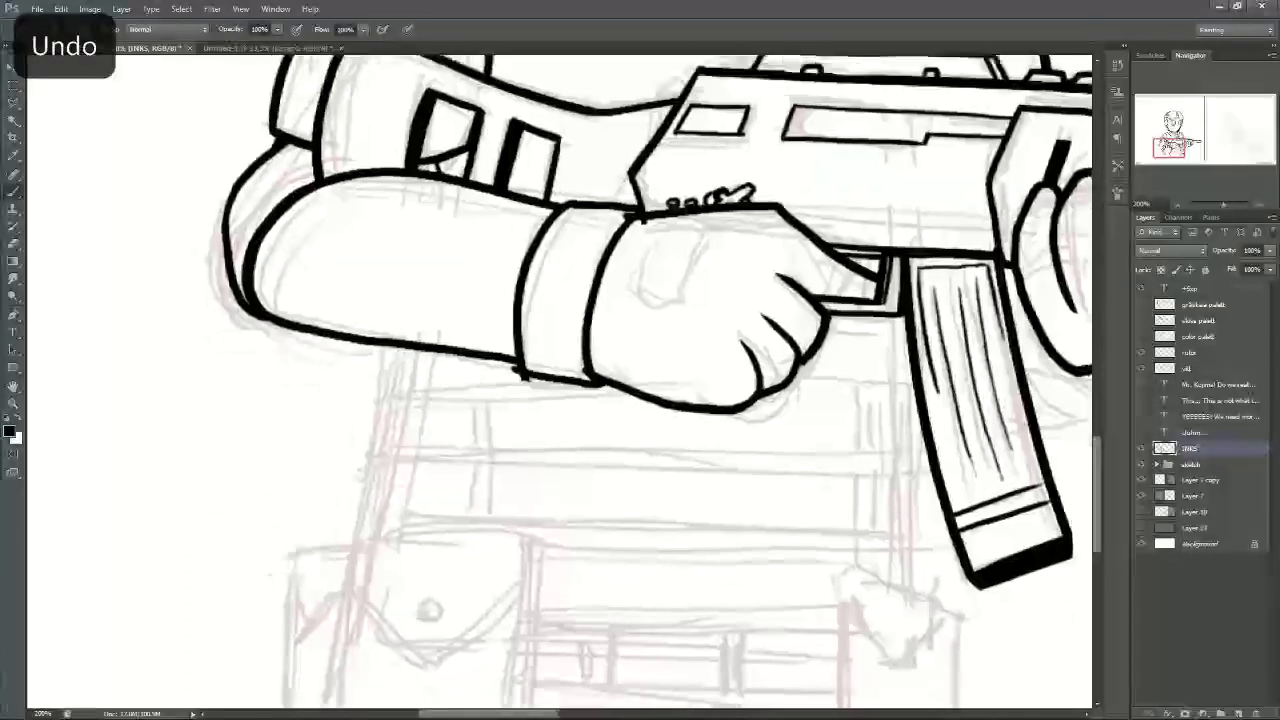
key(ctrl+minus)
scroll(560, 380, up, 2)
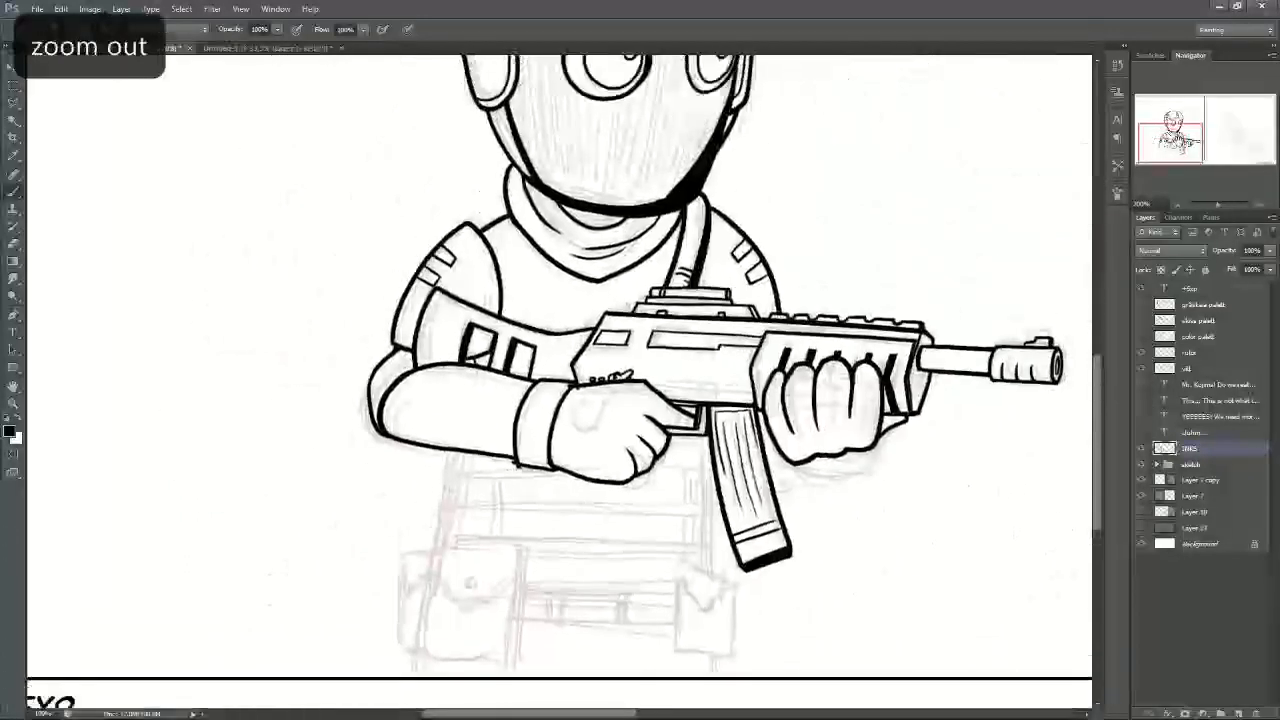
key(ctrl+z)
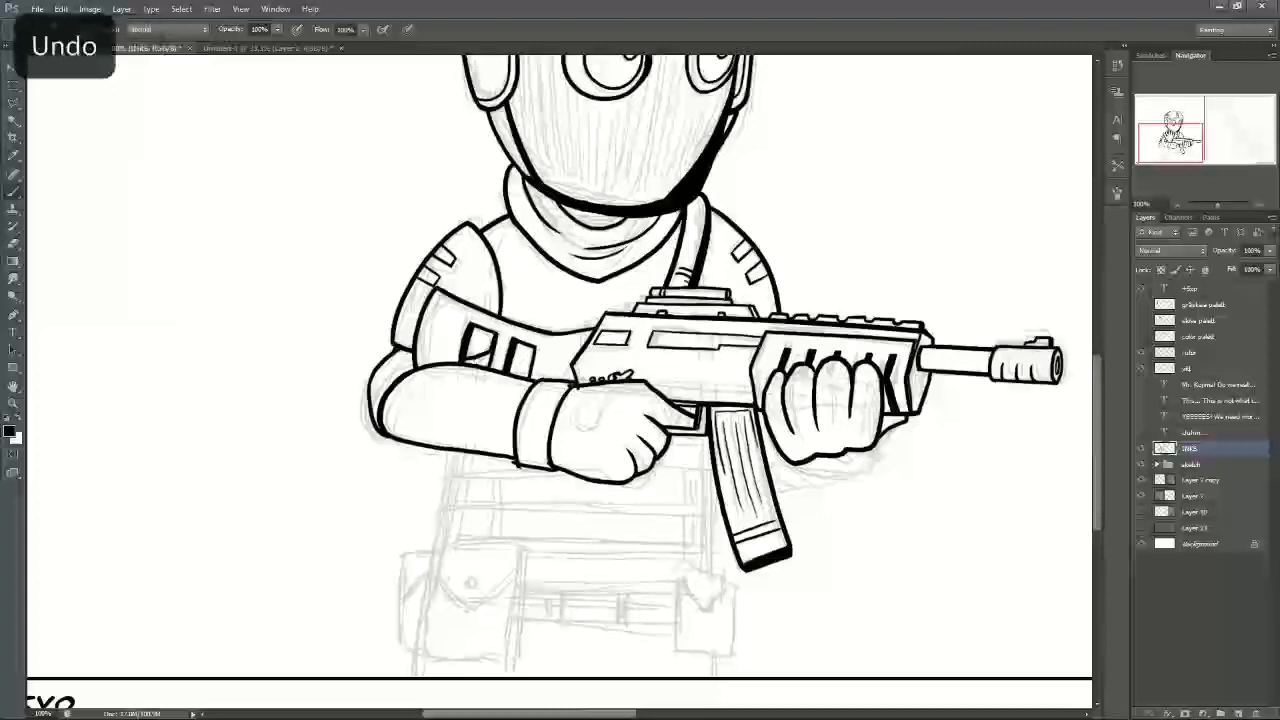
drag(560, 400, 517, 422)
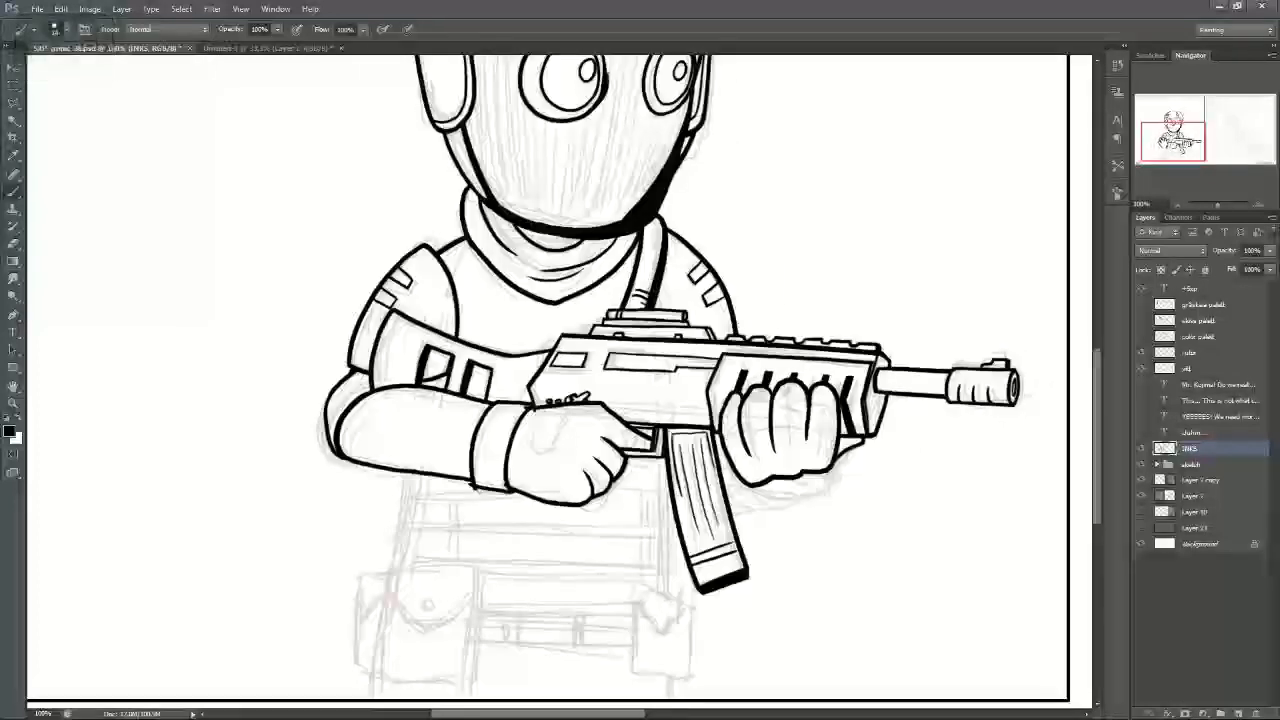
Step: Erase the overshooting line ends at the wrist cuff corners of the trigger hand's glove
key(ctrl+plus)
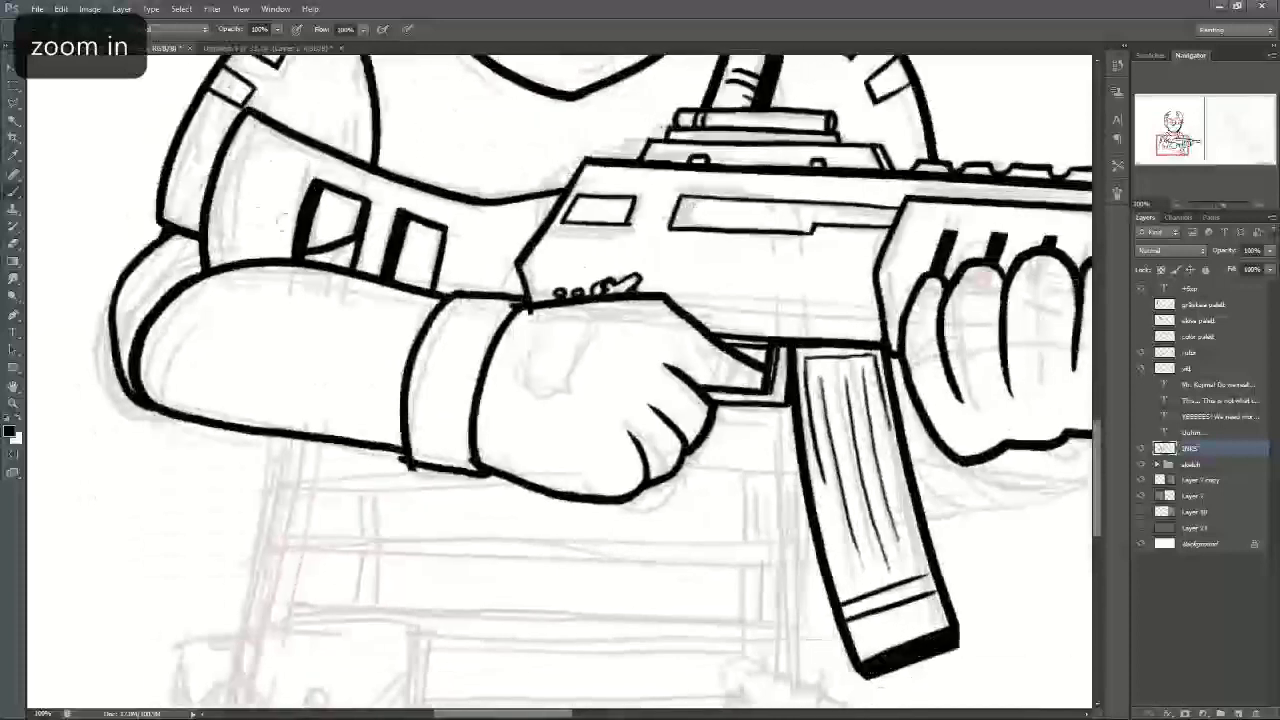
key(e)
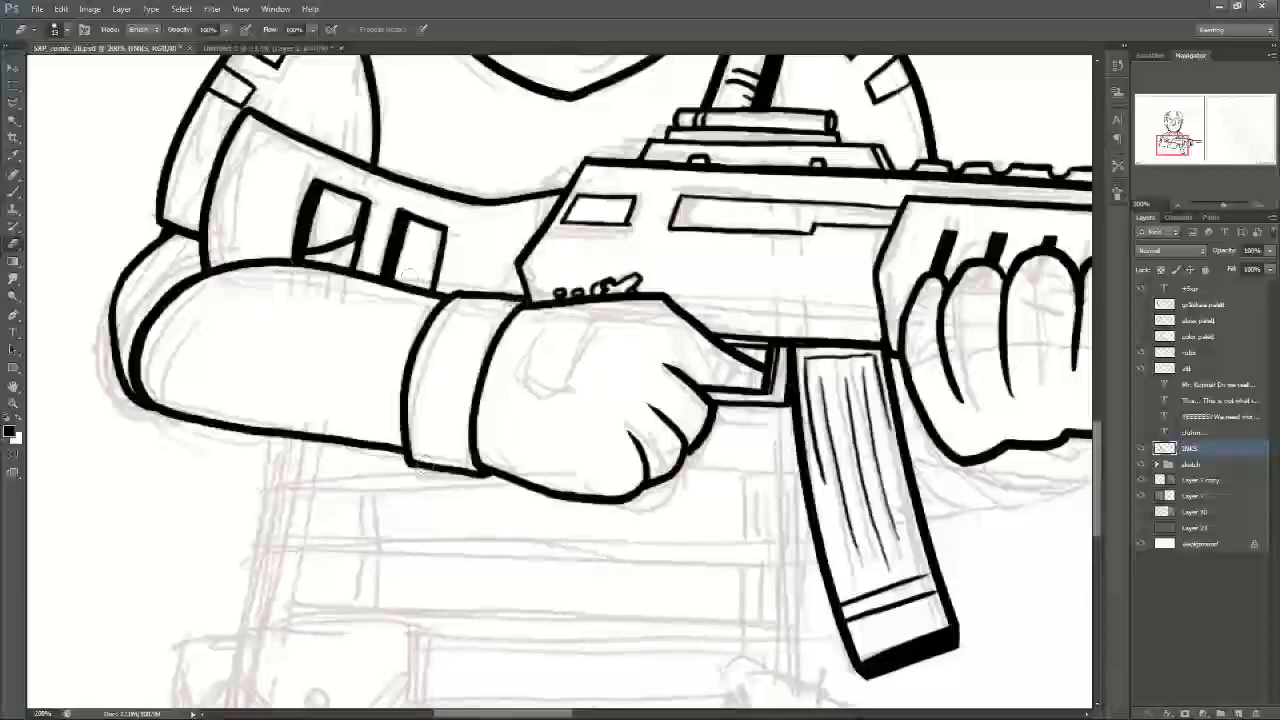
click(14, 209)
click(181, 263)
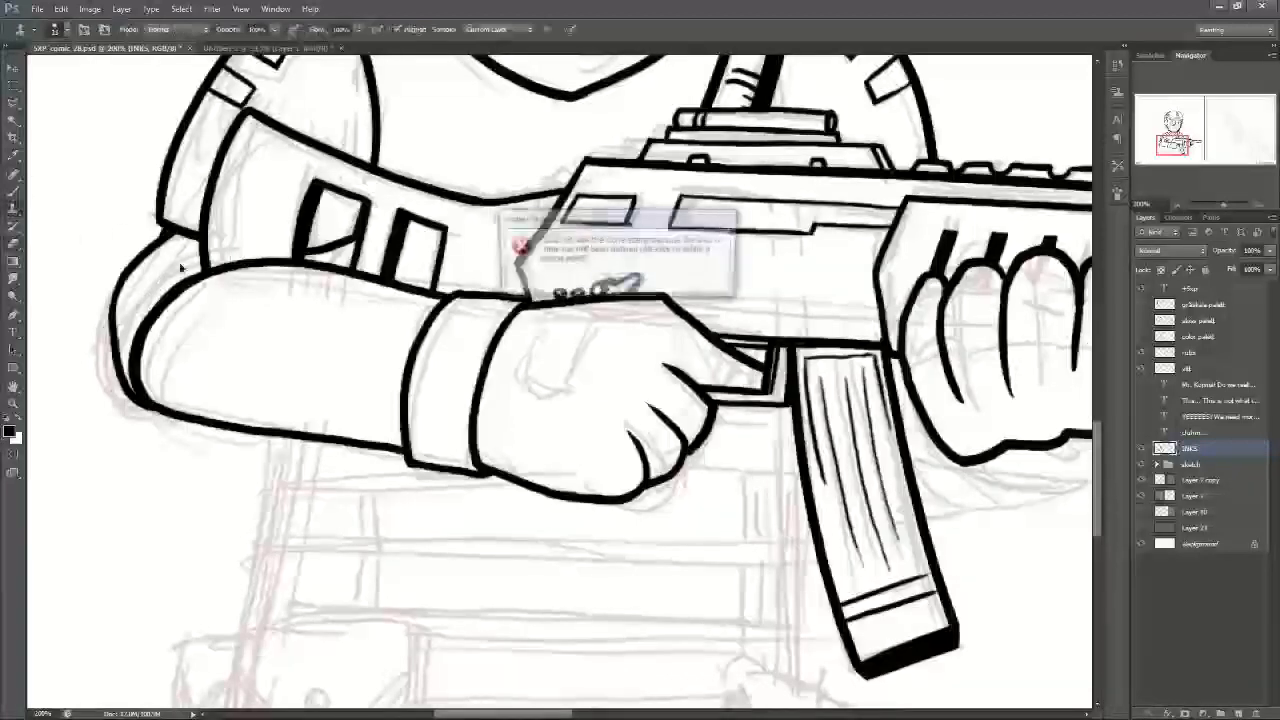
click(608, 279)
Step: Ink short fold lines on the sleeve just behind the bent elbow, undoing stray strokes
click(13, 191)
drag(159, 269, 200, 253)
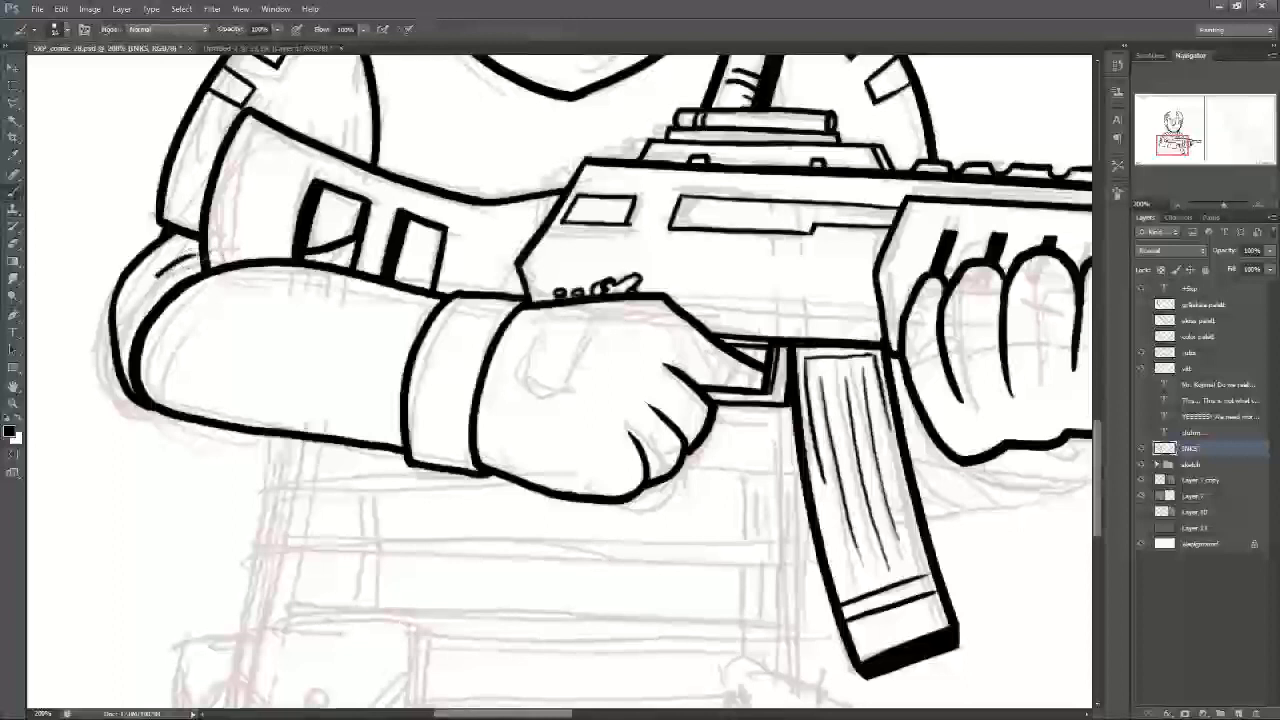
key(ctrl+plus)
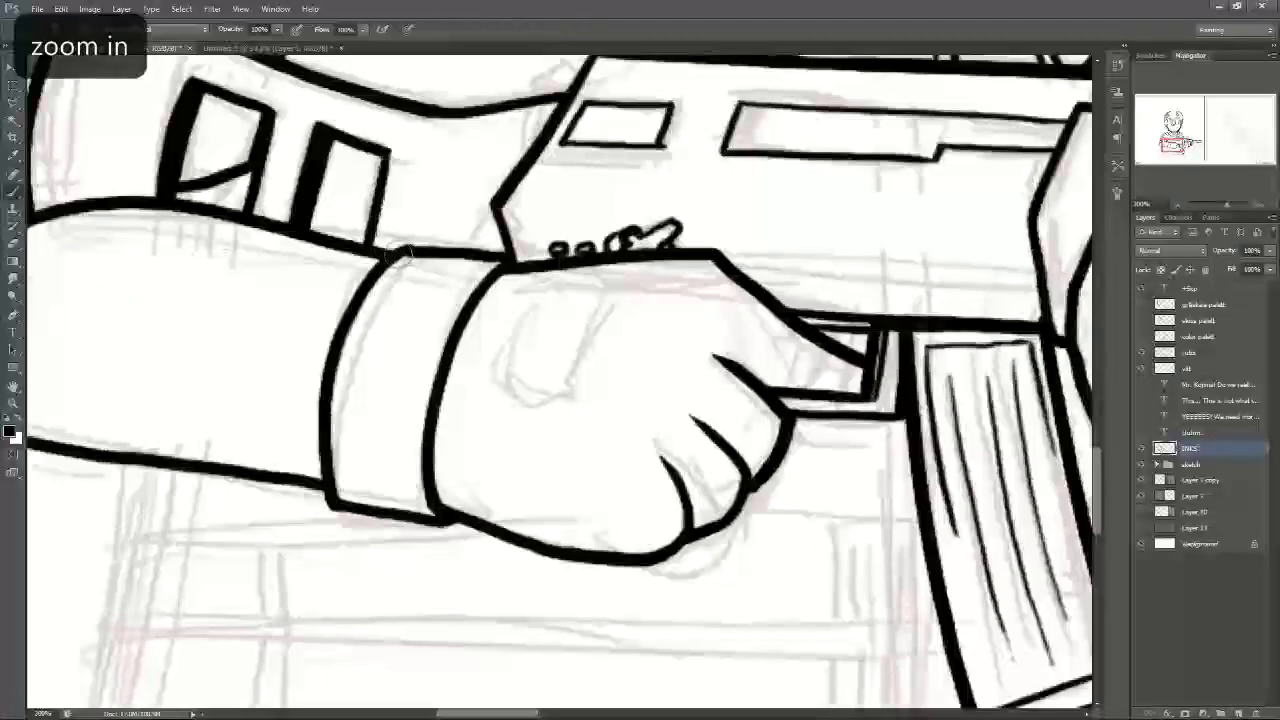
key(ctrl+minus)
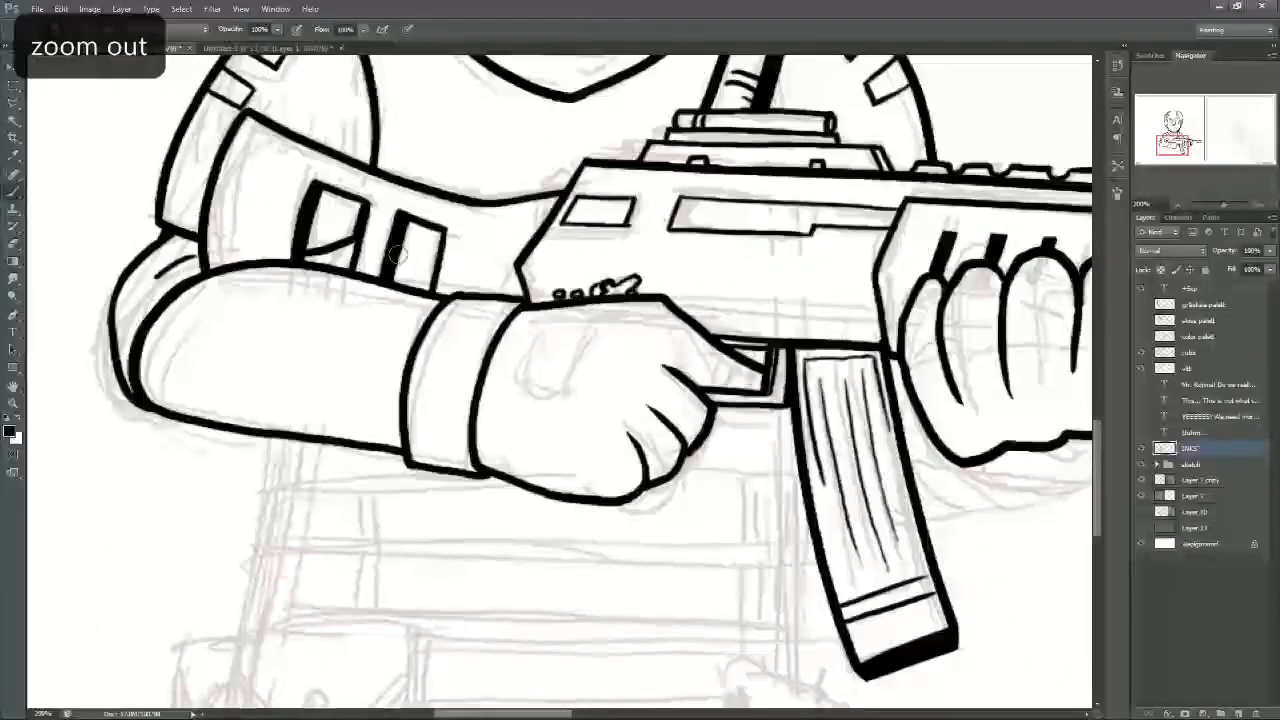
key(ctrl+z)
drag(160, 278, 204, 250)
drag(813, 358, 815, 378)
key(ctrl+z)
key(ctrl+z)
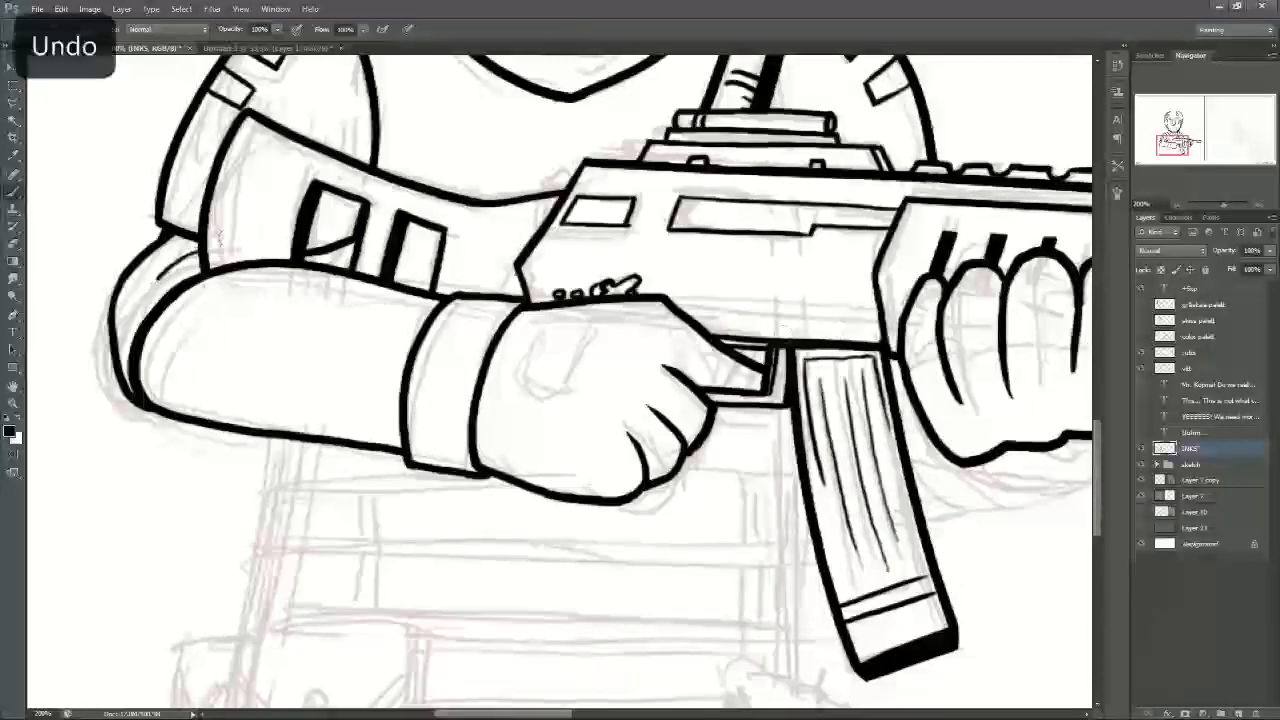
Step: Ink the narrow four-sided patch on the back of the trigger hand's glove and erase its overshooting corner
mouse_move(552, 309)
mouse_down()
mouse_move(522, 374)
mouse_move(578, 380)
mouse_up()
drag(602, 306, 577, 380)
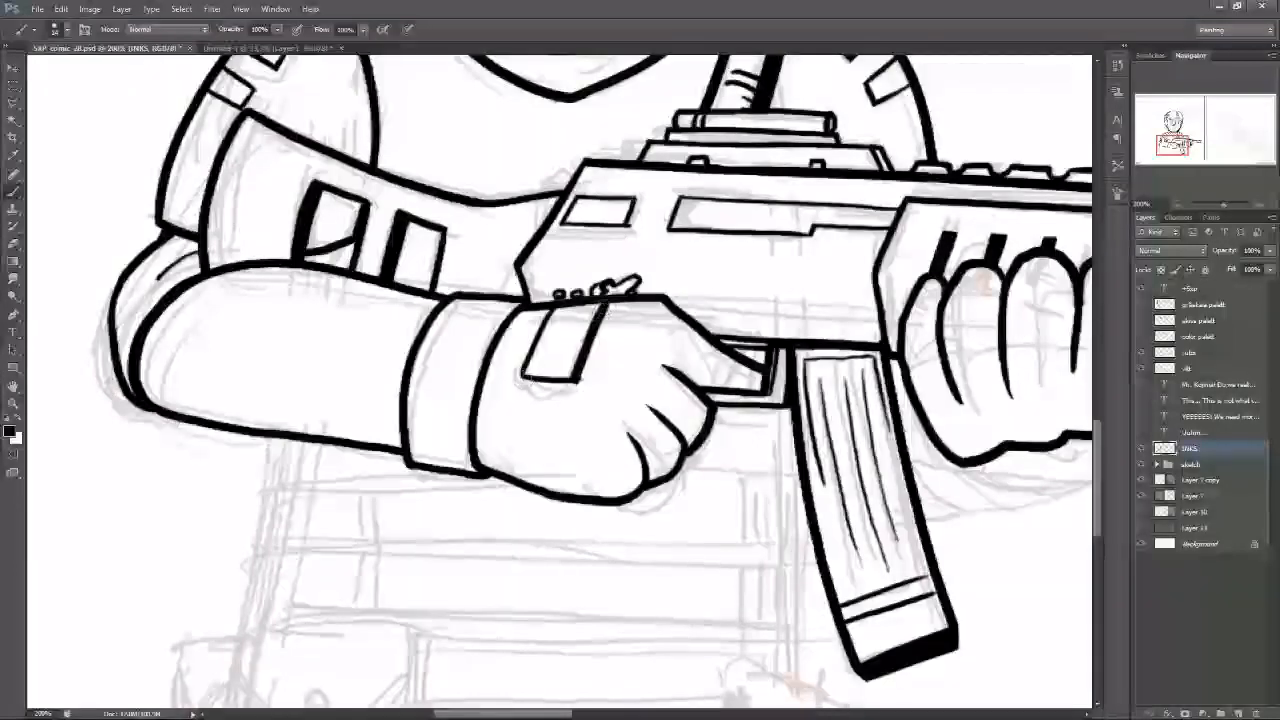
drag(522, 380, 593, 379)
key(e)
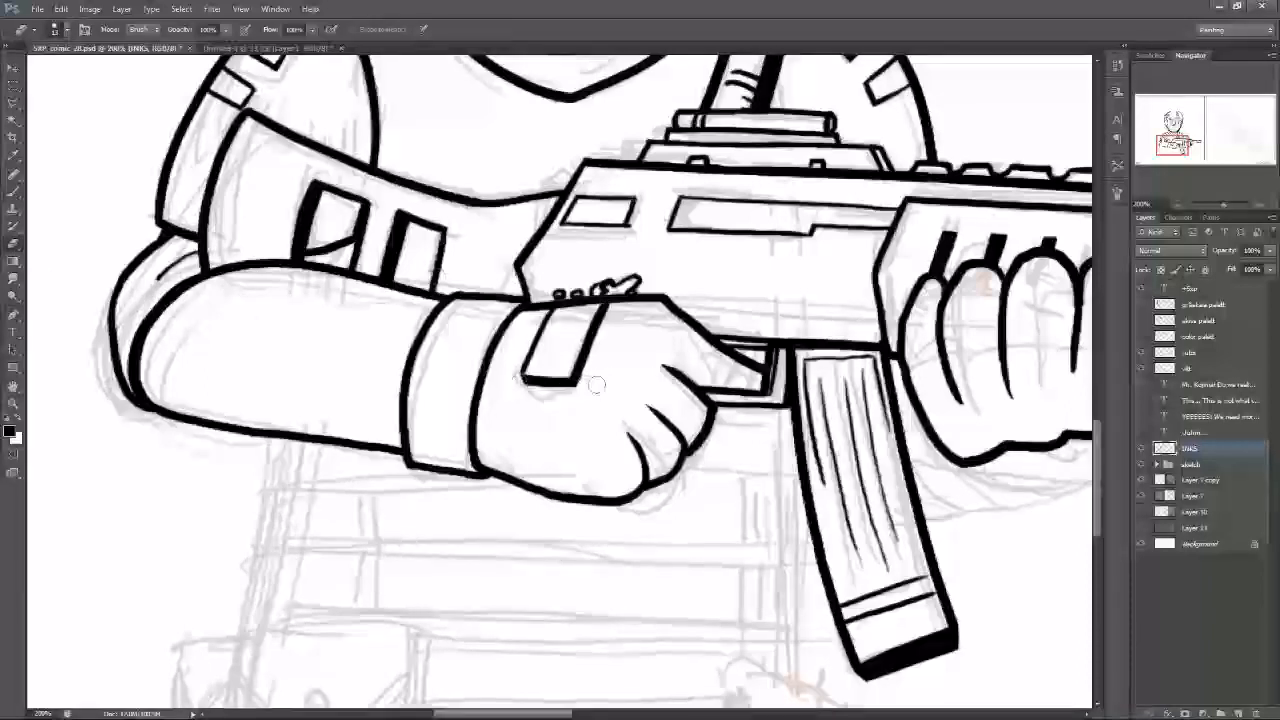
Step: Ink the underside of the supporting hand and the curved forearm line beneath it, running back to the magazine
mouse_move(683, 281)
mouse_down()
mouse_move(530, 283)
mouse_move(403, 321)
mouse_move(272, 303)
mouse_move(298, 192)
mouse_move(380, 172)
mouse_up()
key(b)
drag(840, 320, 680, 352)
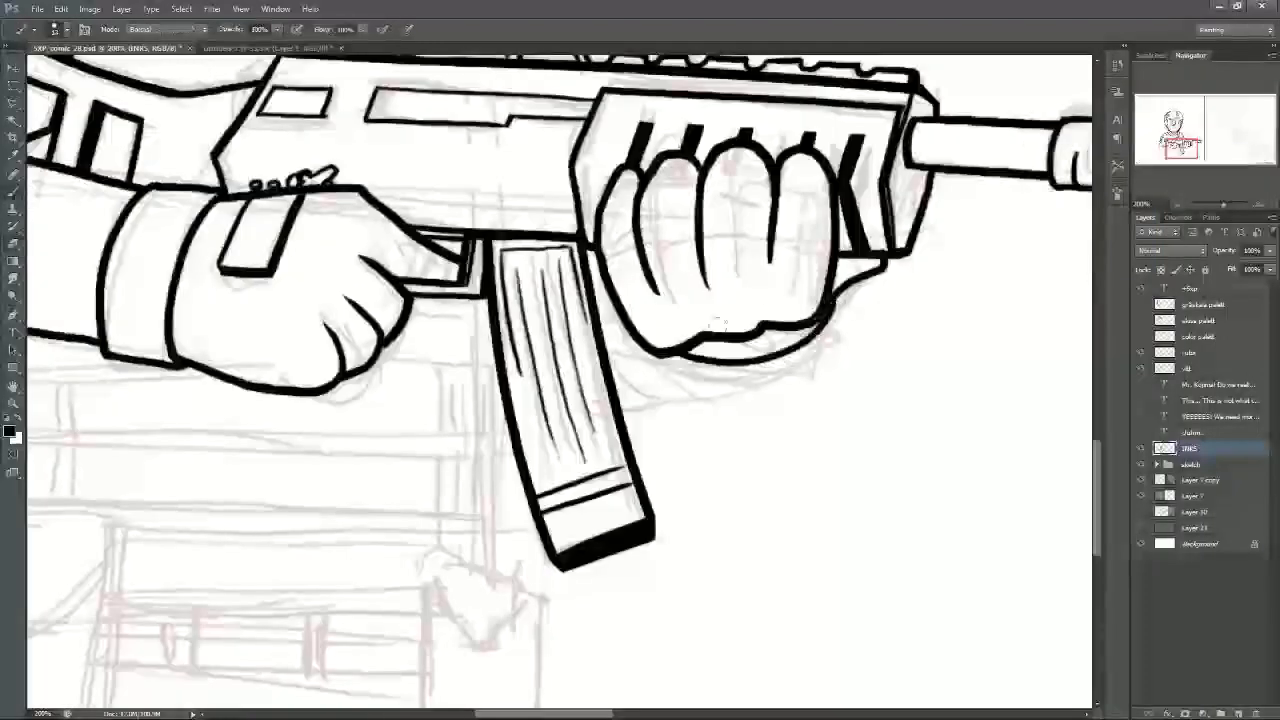
mouse_move(818, 338)
mouse_down()
mouse_move(777, 375)
mouse_move(632, 412)
mouse_up()
key(ctrl+z)
drag(822, 334, 610, 410)
key(ctrl+z)
mouse_move(818, 334)
mouse_down()
mouse_move(717, 403)
mouse_move(615, 405)
mouse_up()
drag(600, 258, 589, 271)
key(ctrl+z)
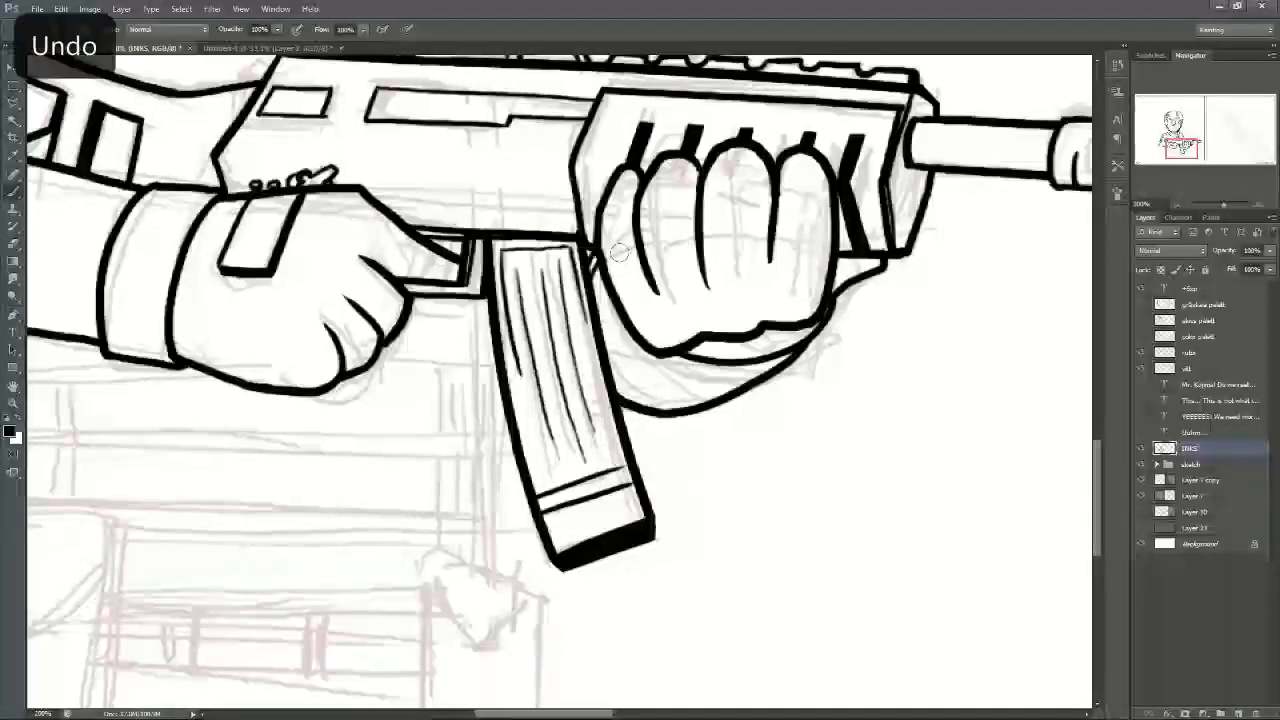
Step: Ink both side edges of the torso from beneath the arm and rifle down to the belt pouches
drag(1182, 138, 1171, 154)
drag(338, 158, 318, 343)
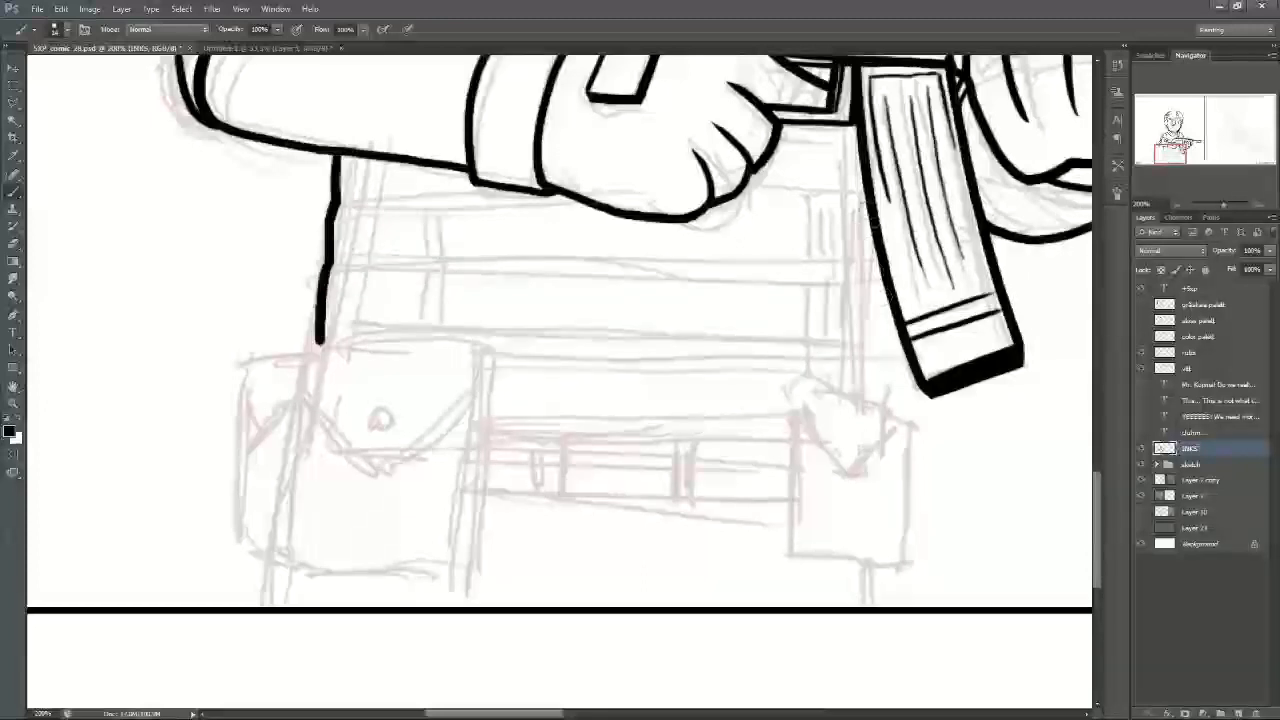
drag(860, 180, 862, 405)
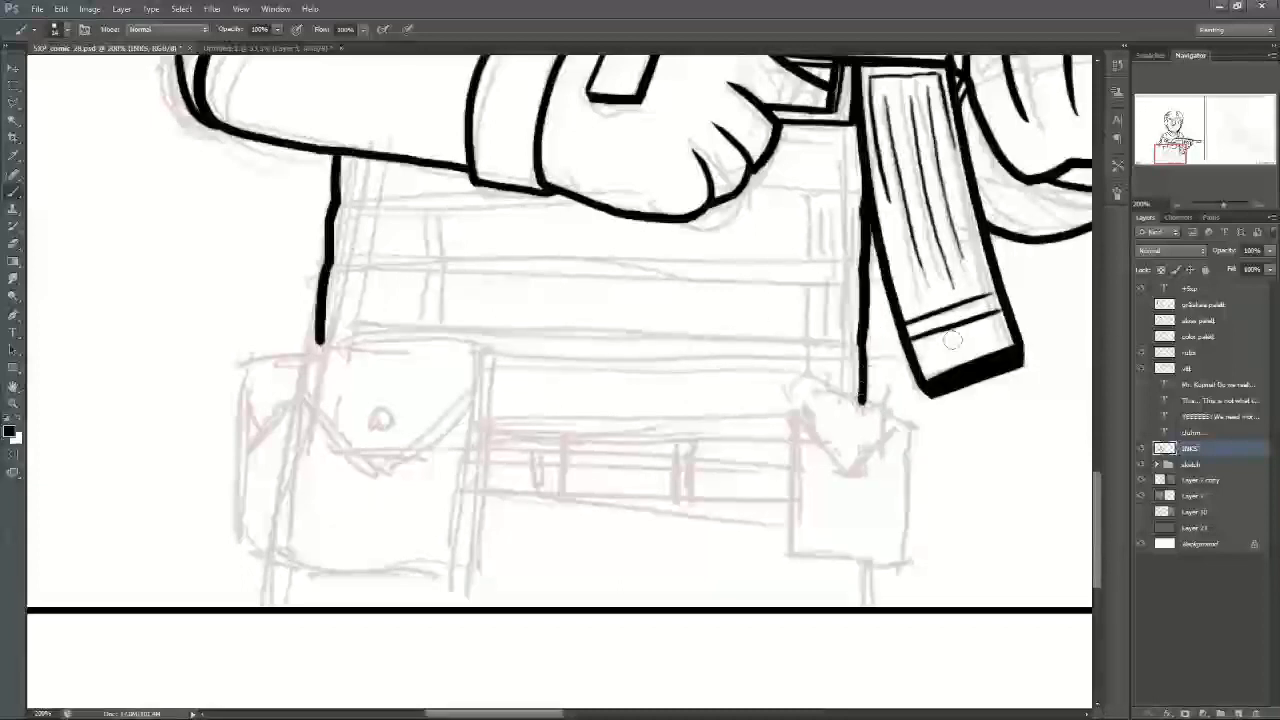
drag(314, 343, 320, 364)
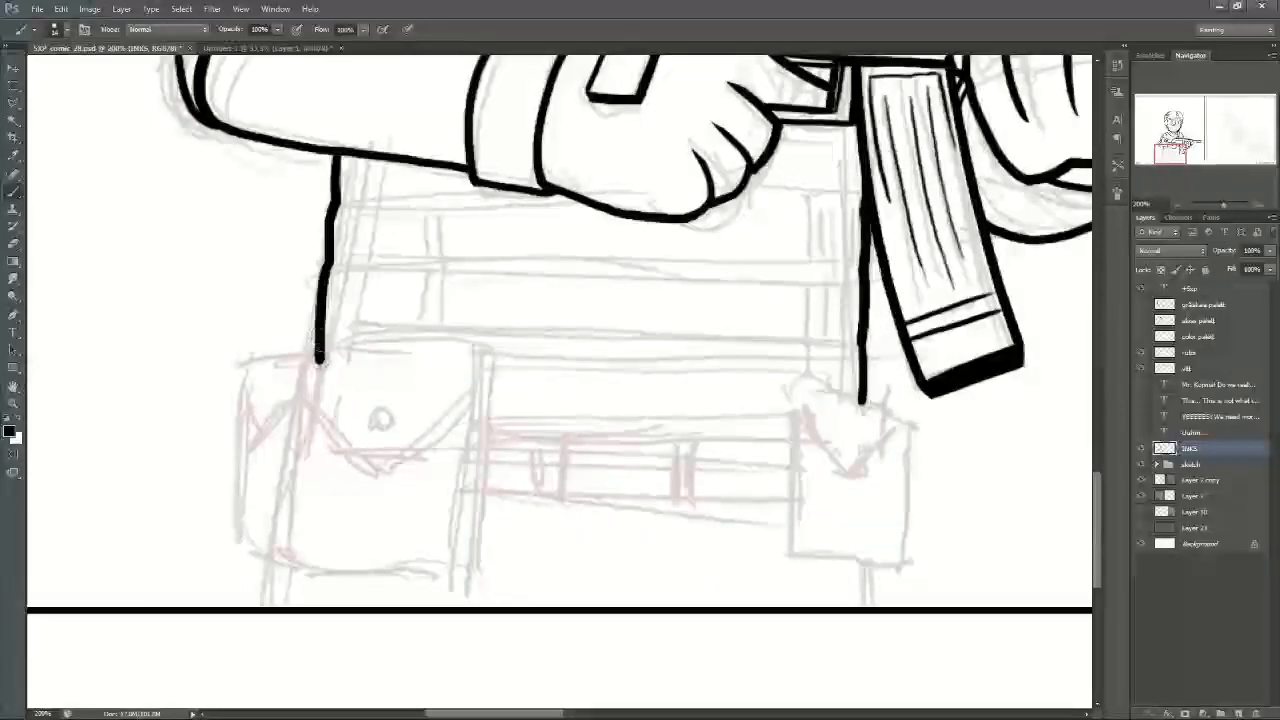
drag(1171, 154, 1177, 151)
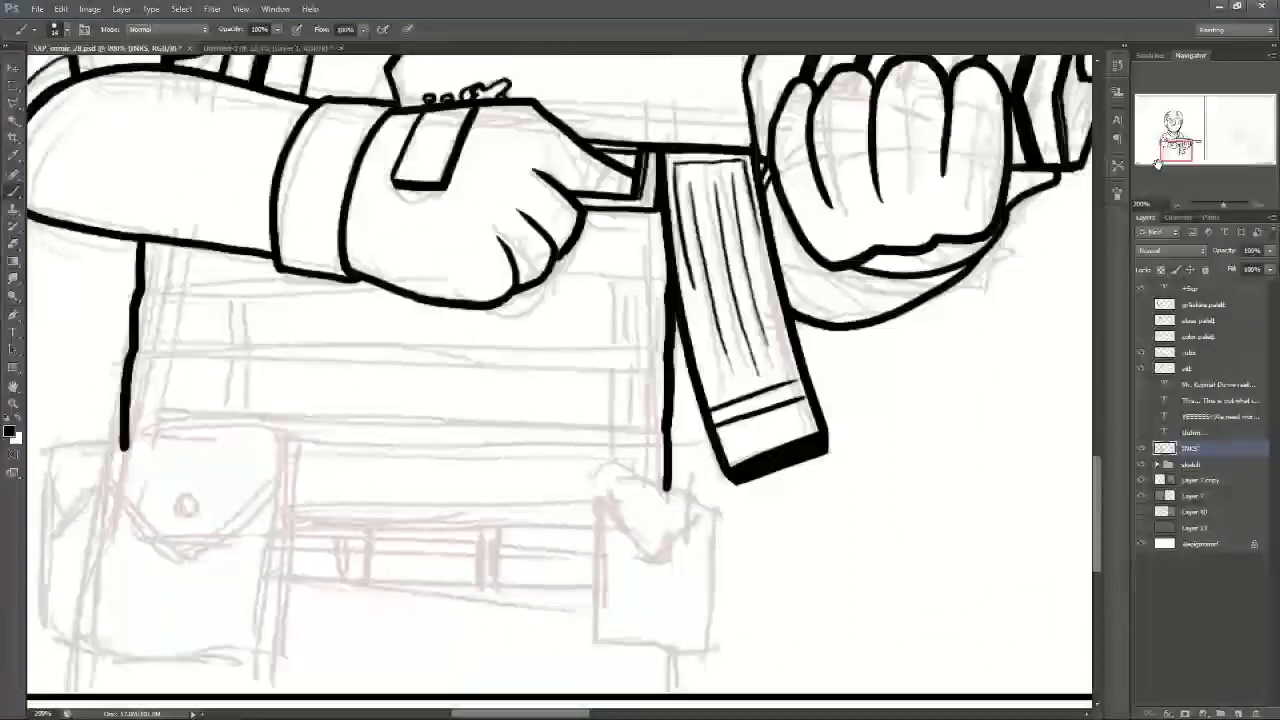
drag(1157, 163, 1220, 129)
key(ctrl+minus)
key(ctrl+minus)
key(ctrl+minus)
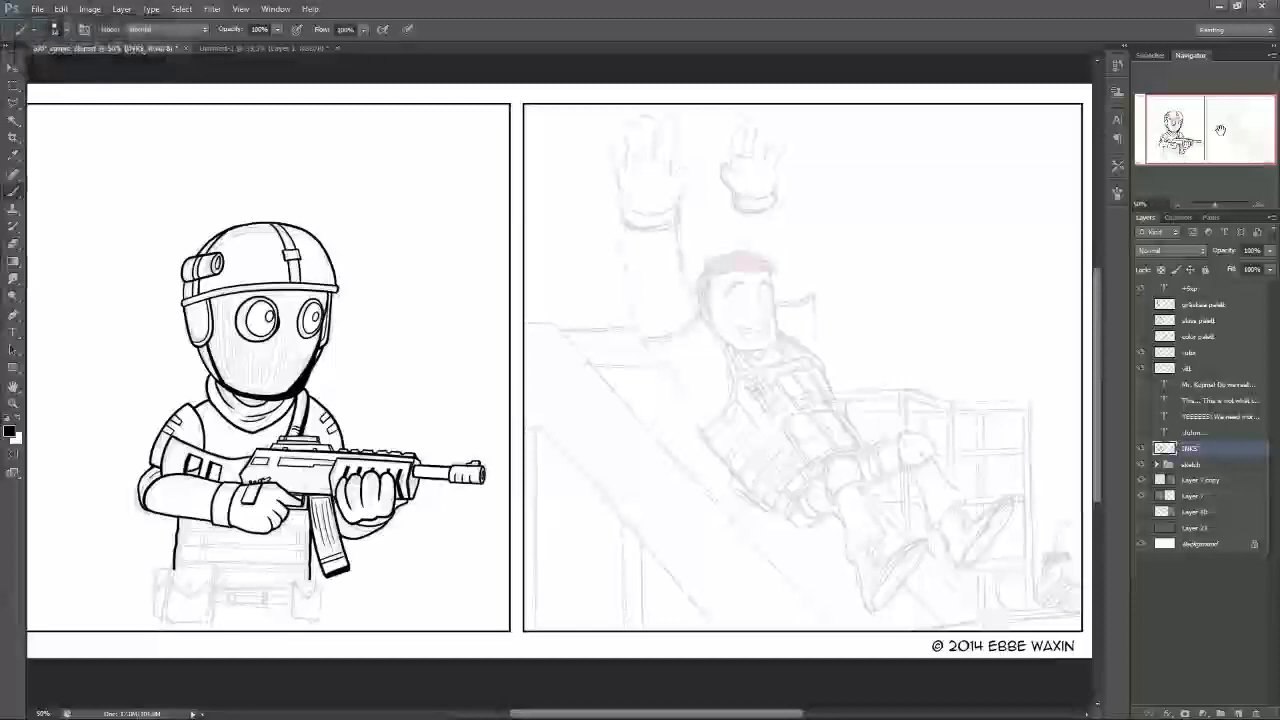
drag(1220, 130, 1232, 131)
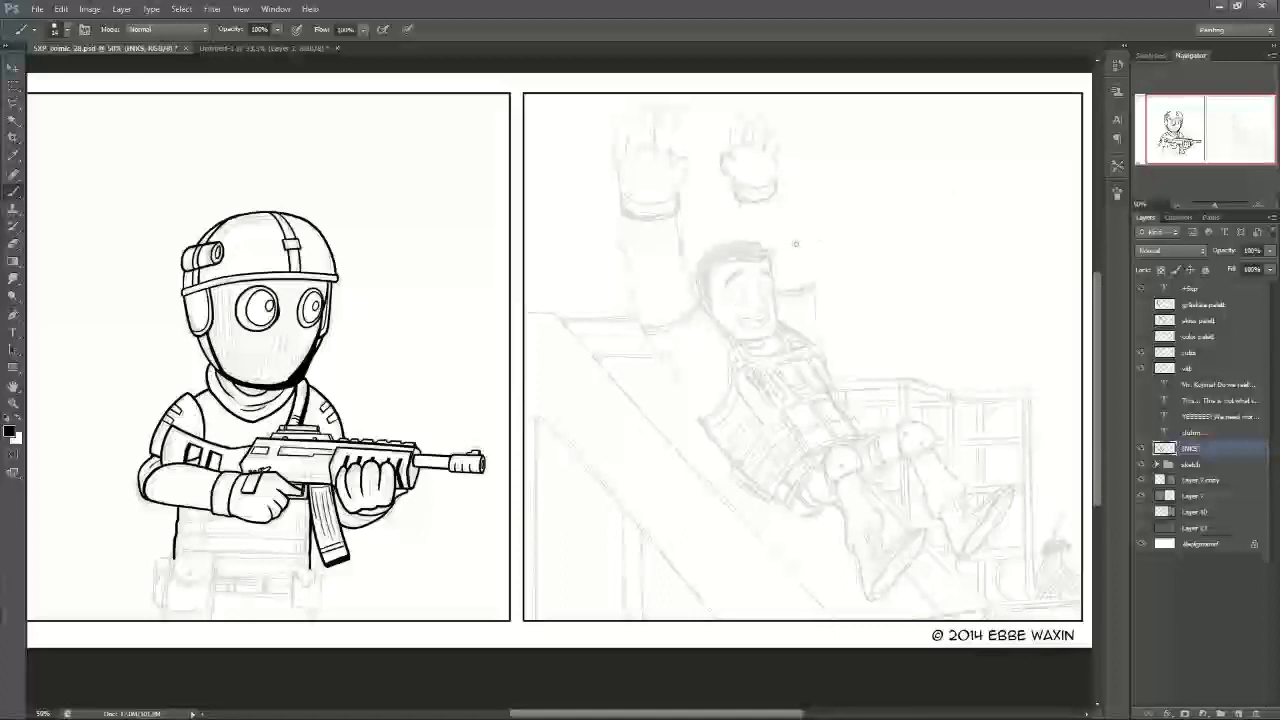
mouse_move(797, 253)
mouse_down()
mouse_move(818, 240)
mouse_move(829, 268)
mouse_up()
mouse_move(825, 246)
mouse_down()
mouse_move(846, 242)
mouse_move(874, 264)
mouse_move(914, 244)
mouse_move(904, 263)
mouse_up()
mouse_move(940, 222)
mouse_down()
mouse_move(937, 264)
mouse_move(968, 262)
mouse_up()
drag(968, 236, 946, 262)
Step: Handwrite "LIVEQUESTION" in quotation marks beneath the handle in the second panel
drag(810, 299, 843, 336)
mouse_move(856, 307)
mouse_down()
mouse_move(872, 305)
mouse_move(892, 334)
mouse_up()
drag(872, 318, 900, 301)
mouse_move(918, 297)
mouse_down()
mouse_move(905, 303)
mouse_move(918, 300)
mouse_move(930, 330)
mouse_up()
mouse_move(928, 300)
mouse_down()
mouse_move(950, 300)
mouse_move(947, 327)
mouse_up()
mouse_move(946, 300)
mouse_down()
mouse_move(964, 297)
mouse_move(968, 322)
mouse_move(1008, 288)
mouse_up()
mouse_move(998, 290)
mouse_down()
mouse_move(996, 318)
mouse_move(1014, 294)
mouse_move(1024, 314)
mouse_up()
drag(1026, 287, 1048, 286)
drag(1057, 275, 1055, 285)
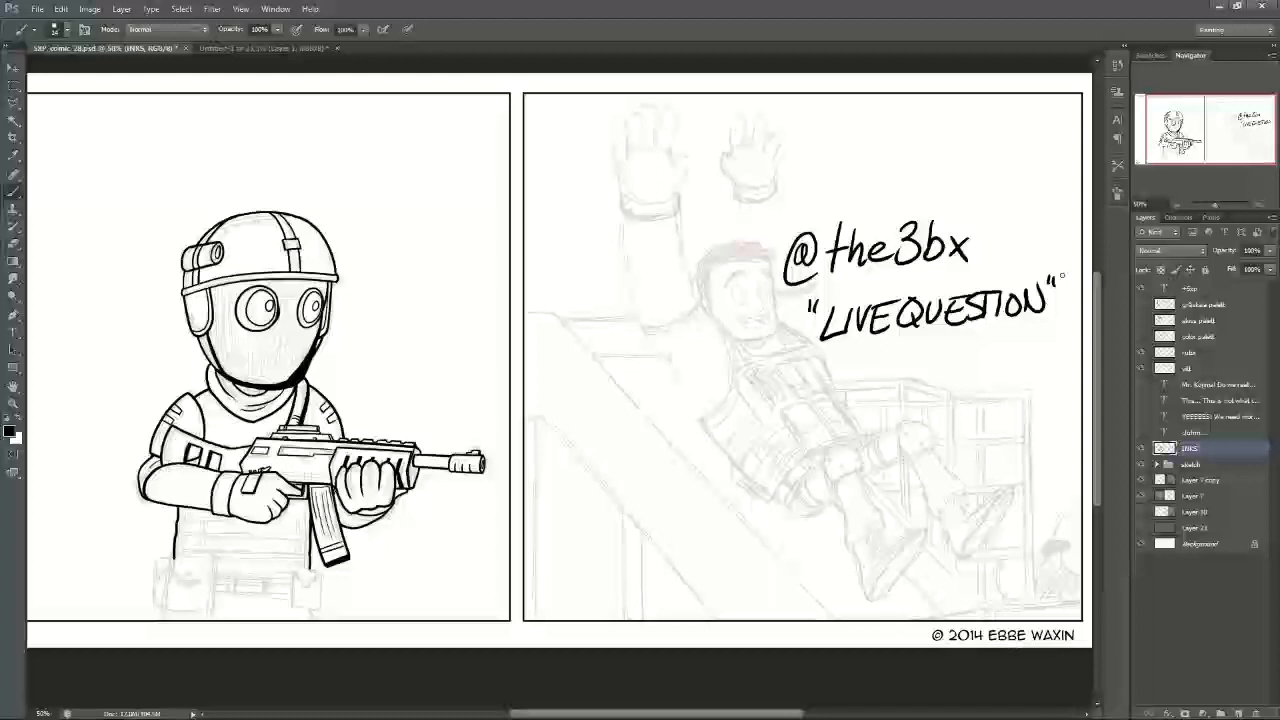
Step: Handwrite "da3bx" above the handle in the second panel and circle it
mouse_move(837, 154)
mouse_down()
mouse_move(828, 164)
mouse_move(841, 167)
mouse_up()
drag(853, 156, 857, 166)
mouse_move(863, 142)
mouse_down()
mouse_move(876, 141)
mouse_move(864, 164)
mouse_up()
drag(888, 141, 887, 163)
mouse_move(912, 148)
mouse_down()
mouse_move(902, 160)
mouse_move(918, 166)
mouse_up()
mouse_move(868, 112)
mouse_down()
mouse_move(812, 177)
mouse_move(946, 124)
mouse_up()
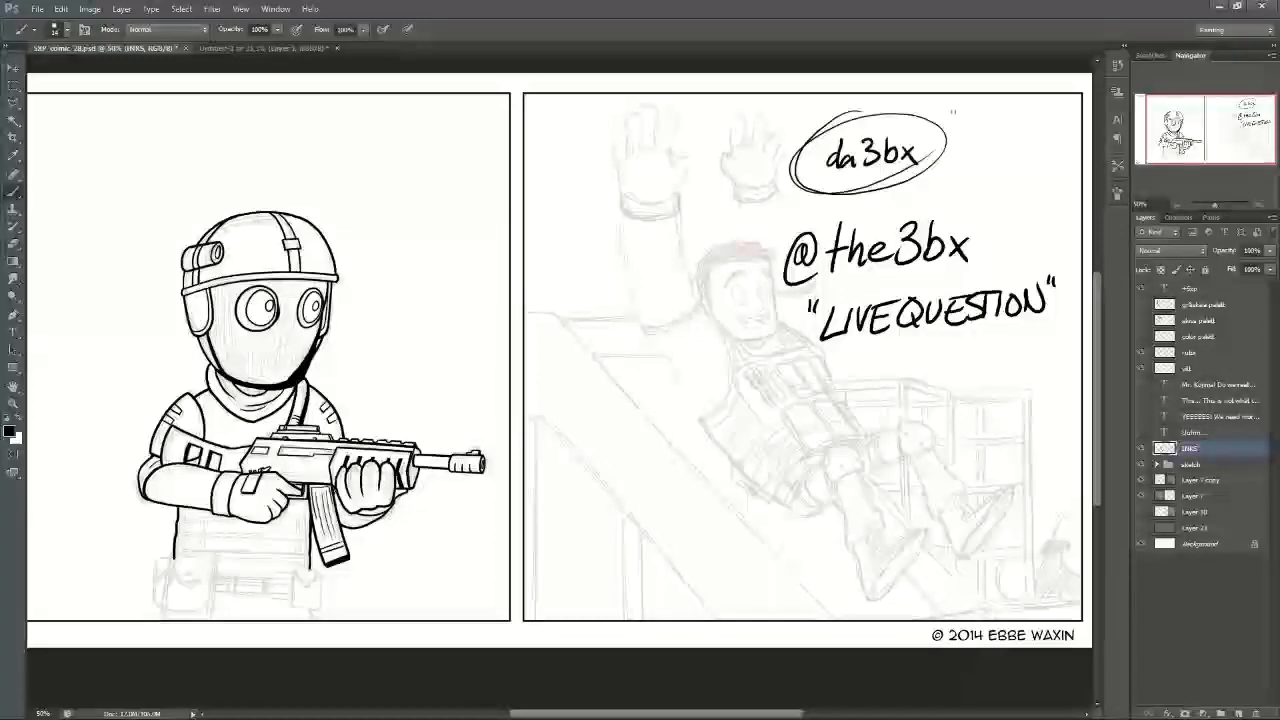